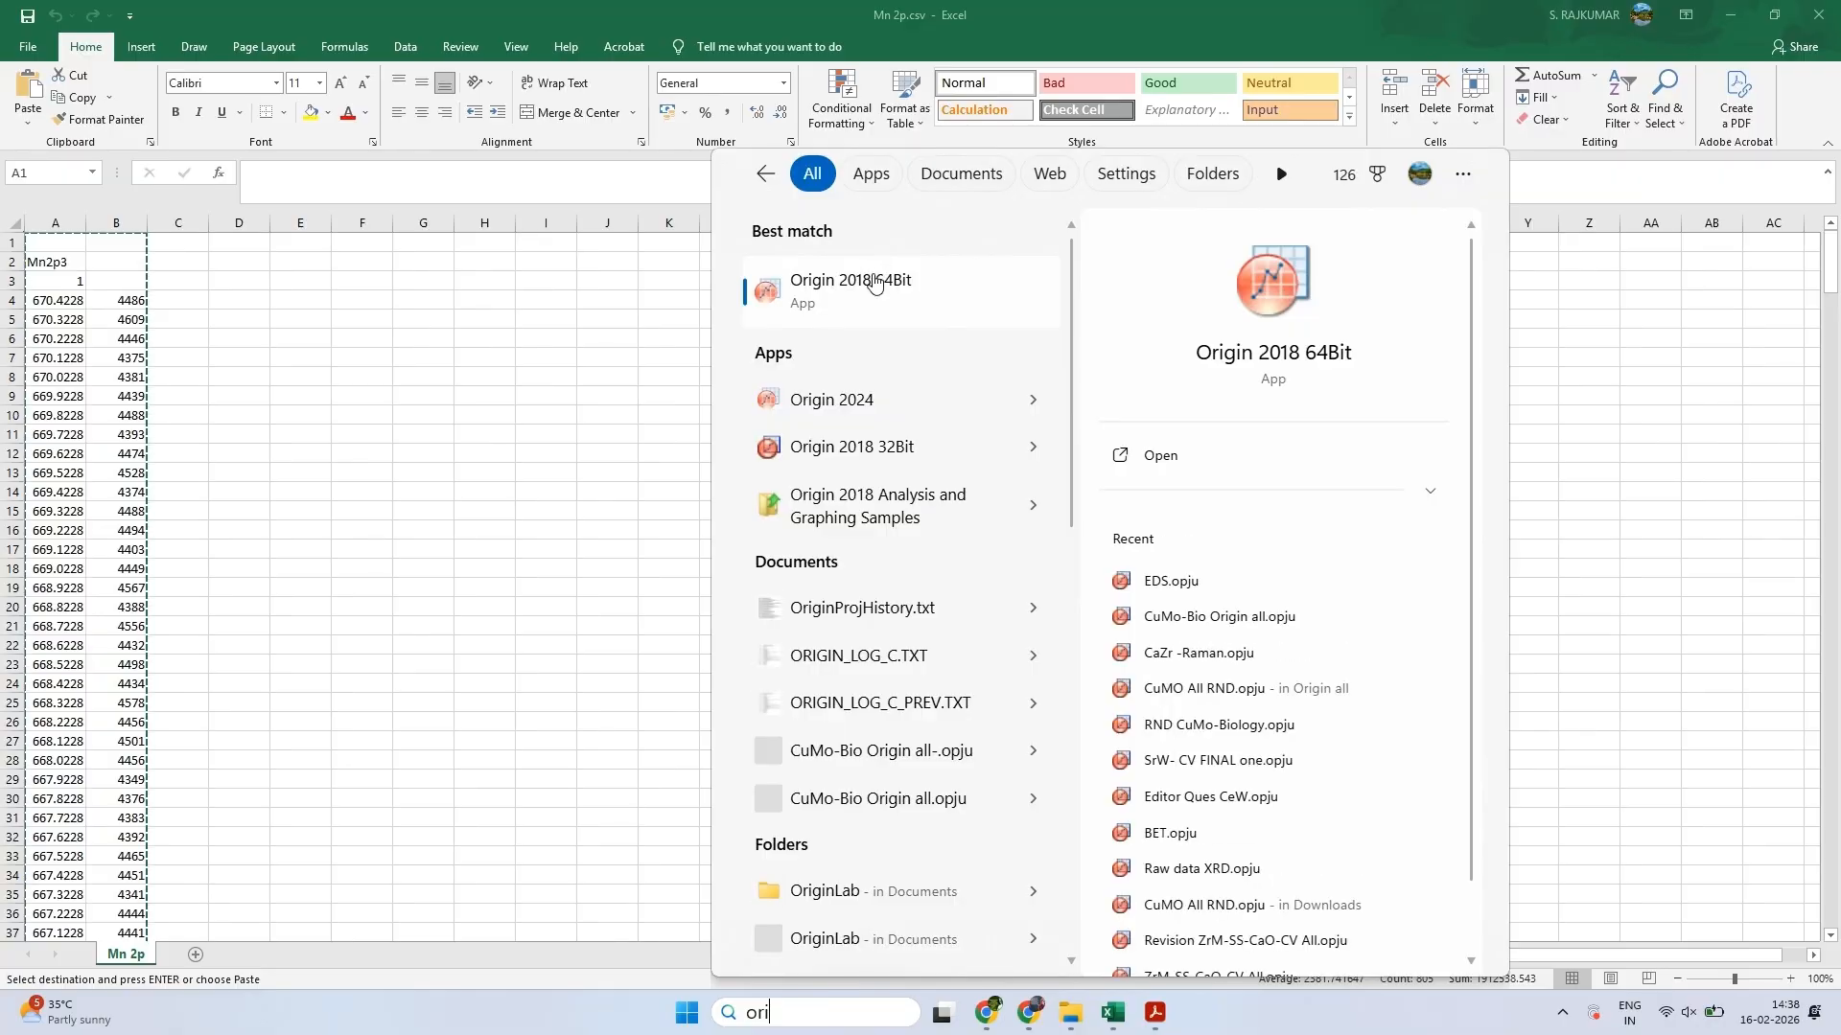
Open Origin 2018 64Bit, maximize the empty Book1 worksheet, and paste the copied Mn2p data starting at row 1 of column A(X)
{"action": "left_click", "coordinate": [878, 278]}
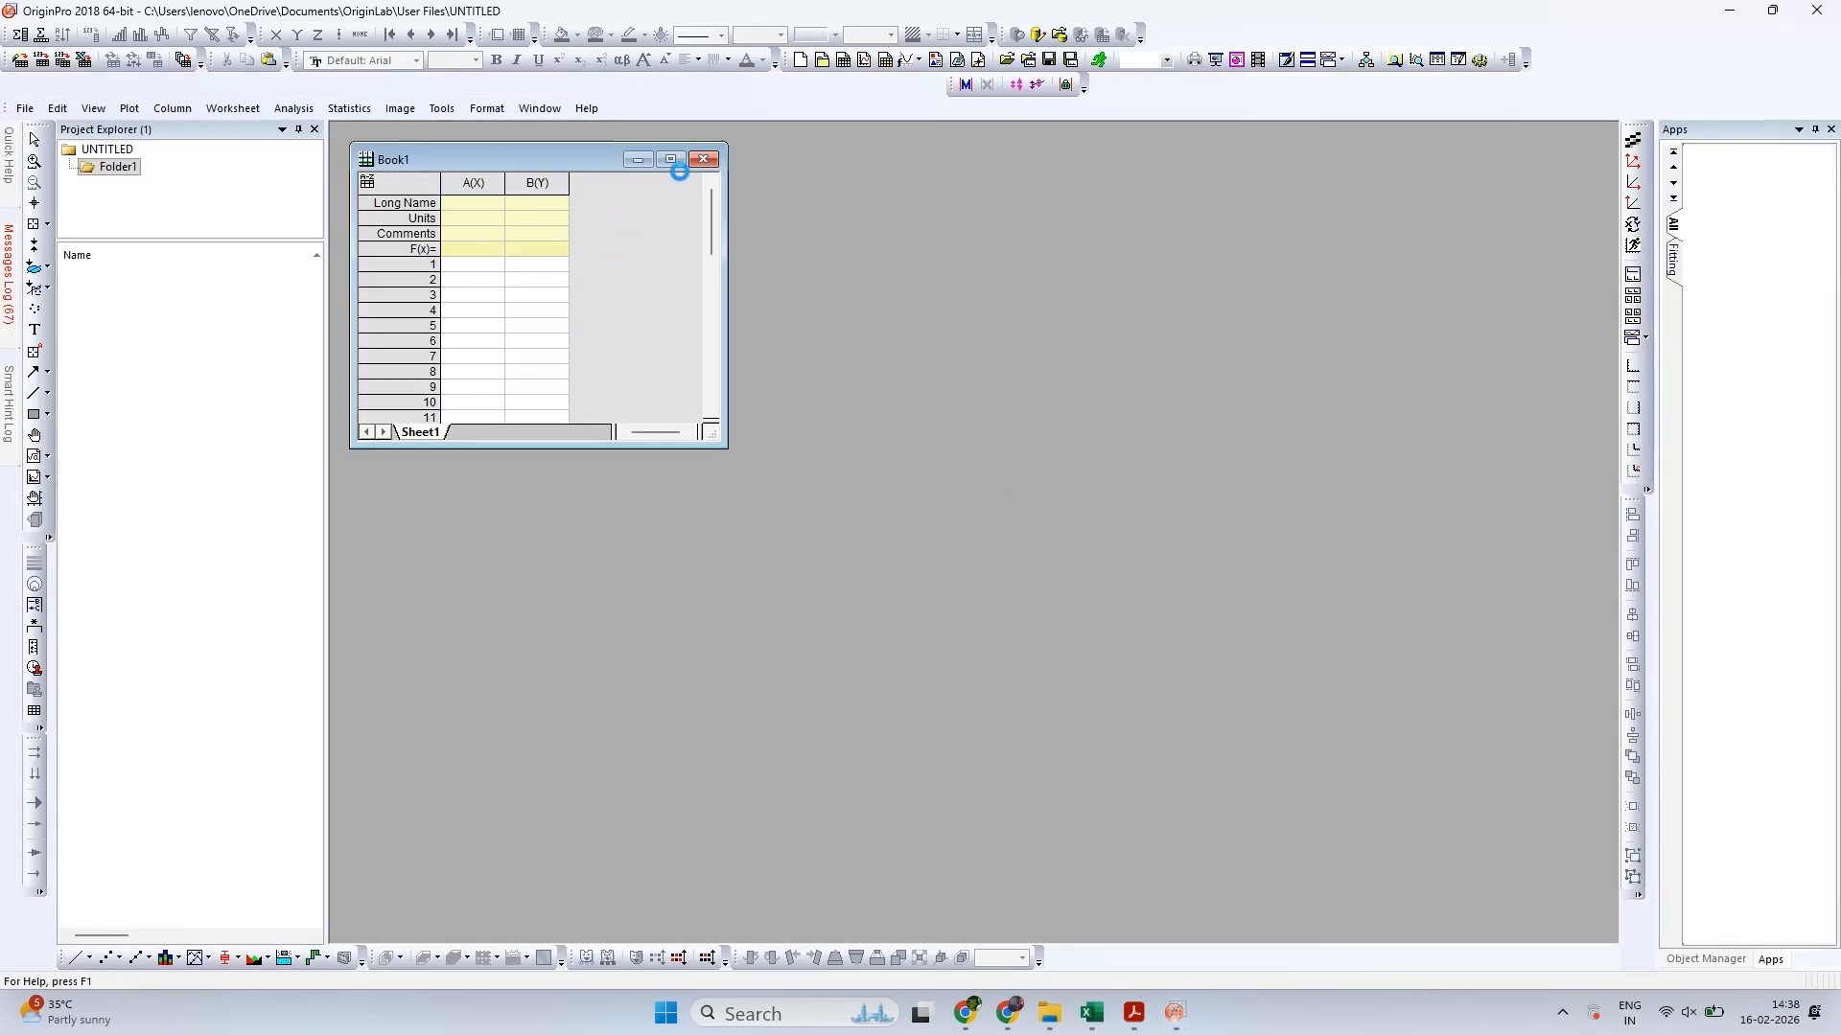
{"action": "left_click", "coordinate": [679, 163]}
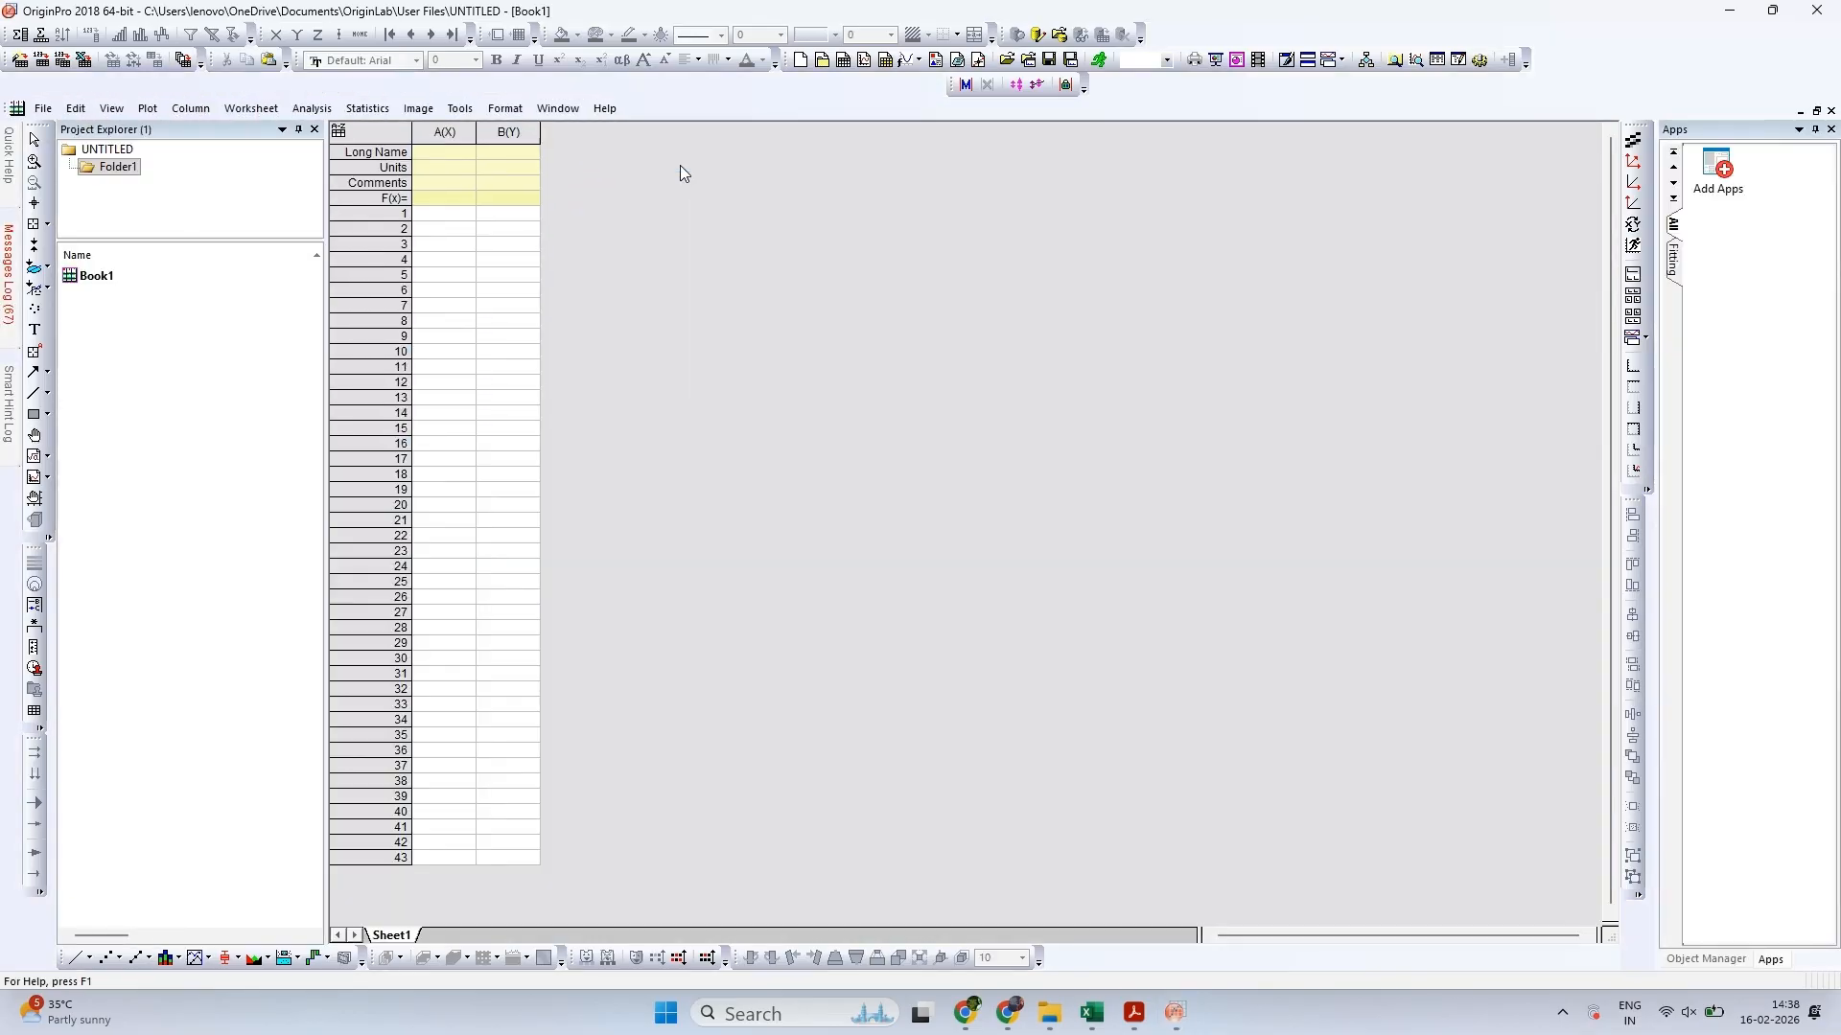
{"action": "left_click", "coordinate": [445, 212]}
{"action": "key", "text": "ctrl+v"}
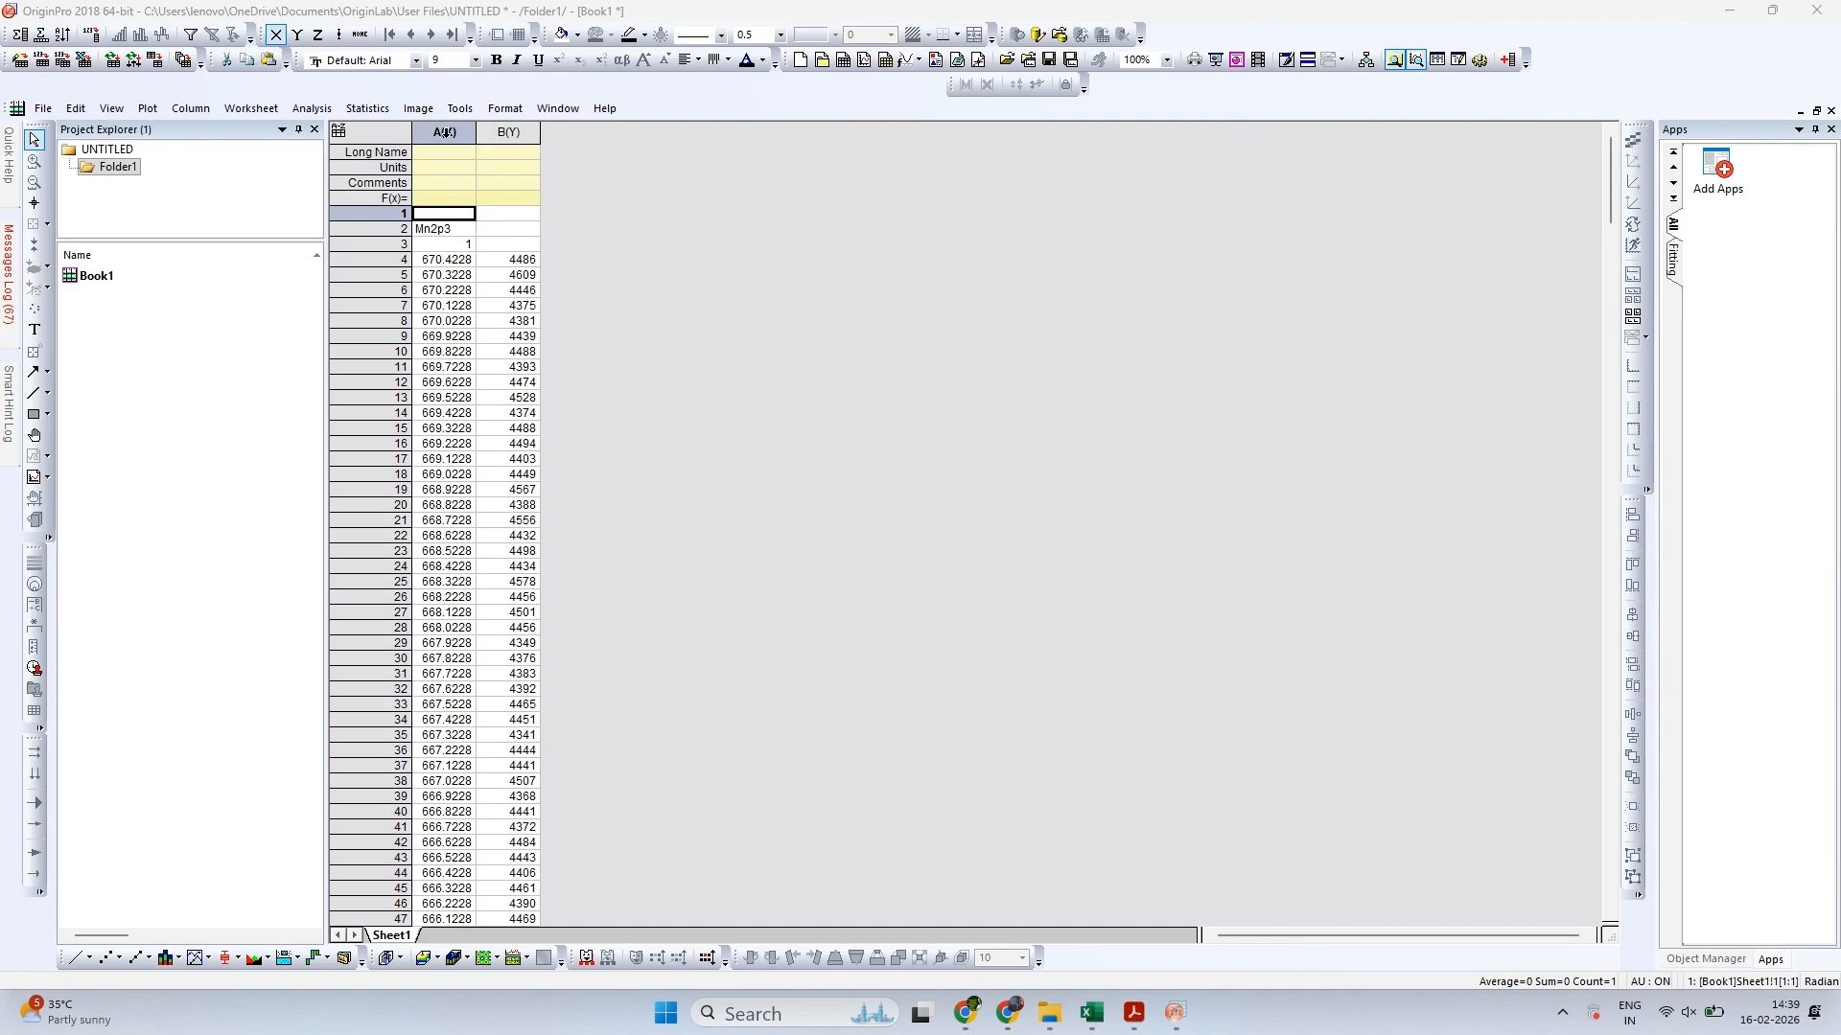
Plot columns A(X) and B(Y) as a line graph, and compare it with the spectrum in the open PDF
{"action": "left_click_drag", "start_coordinate": [444, 132], "coordinate": [508, 132]}
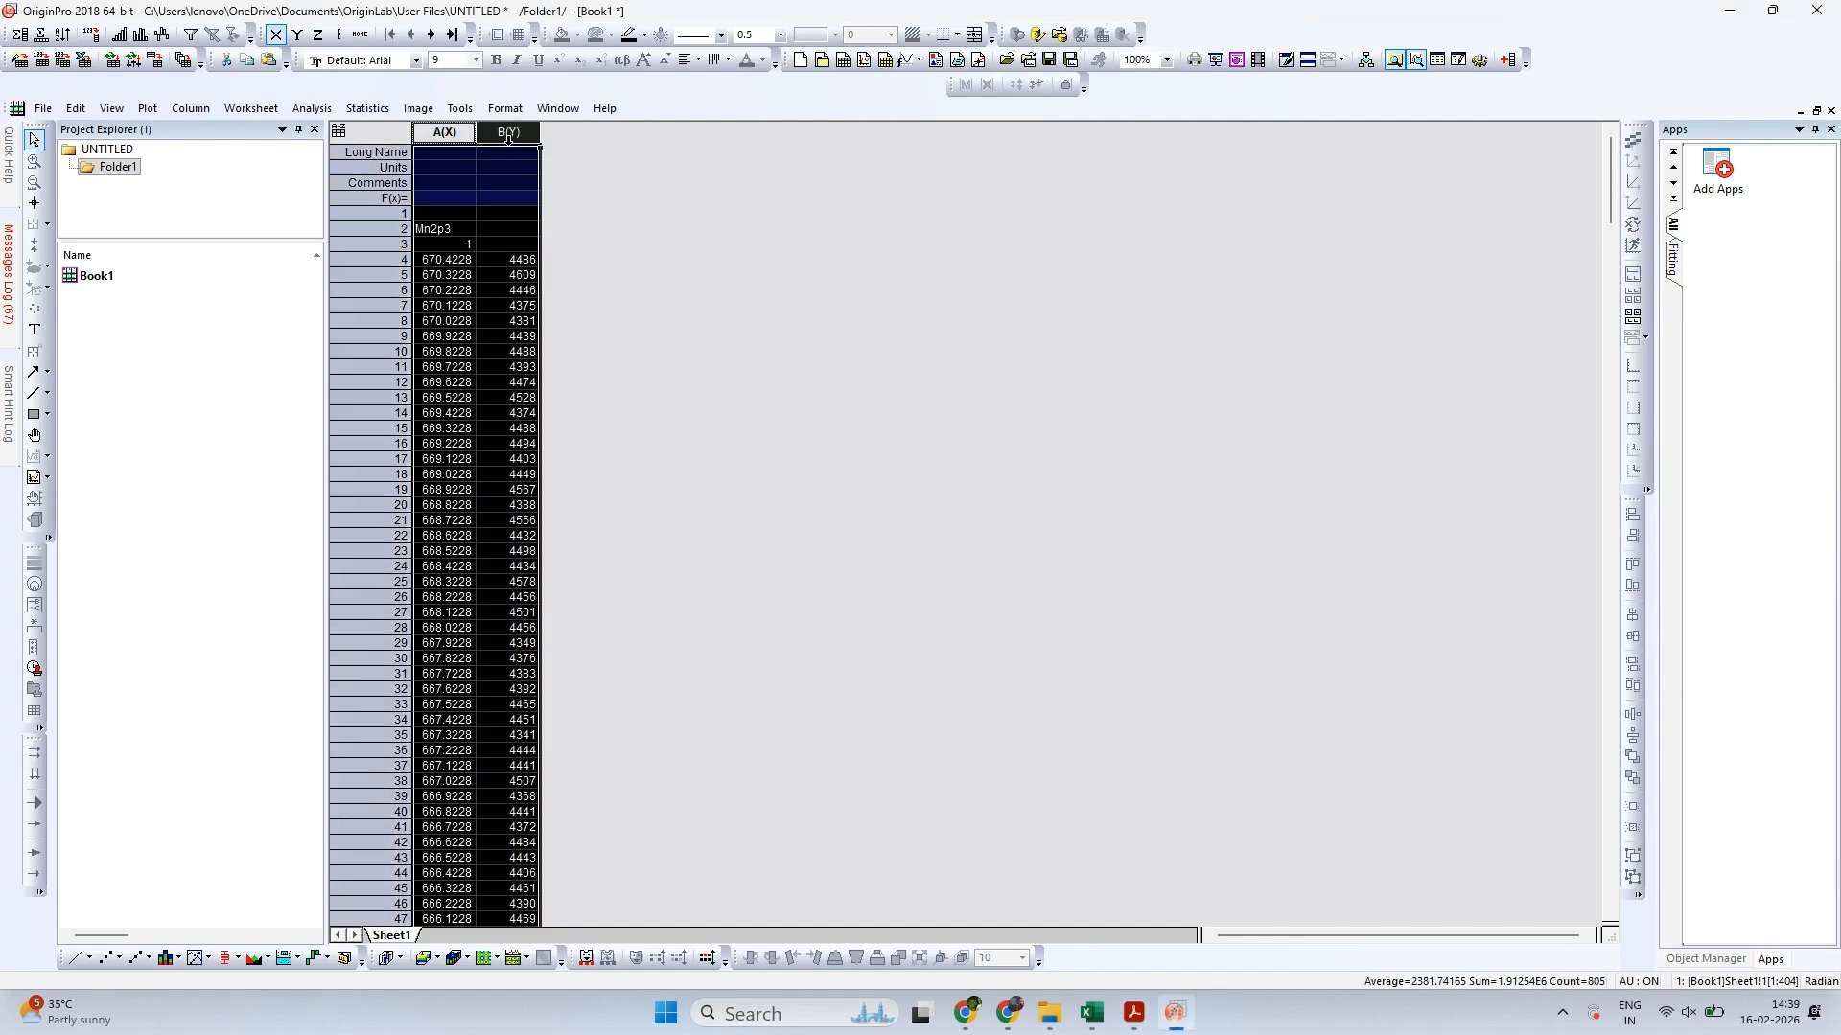
{"action": "left_click", "coordinate": [72, 961]}
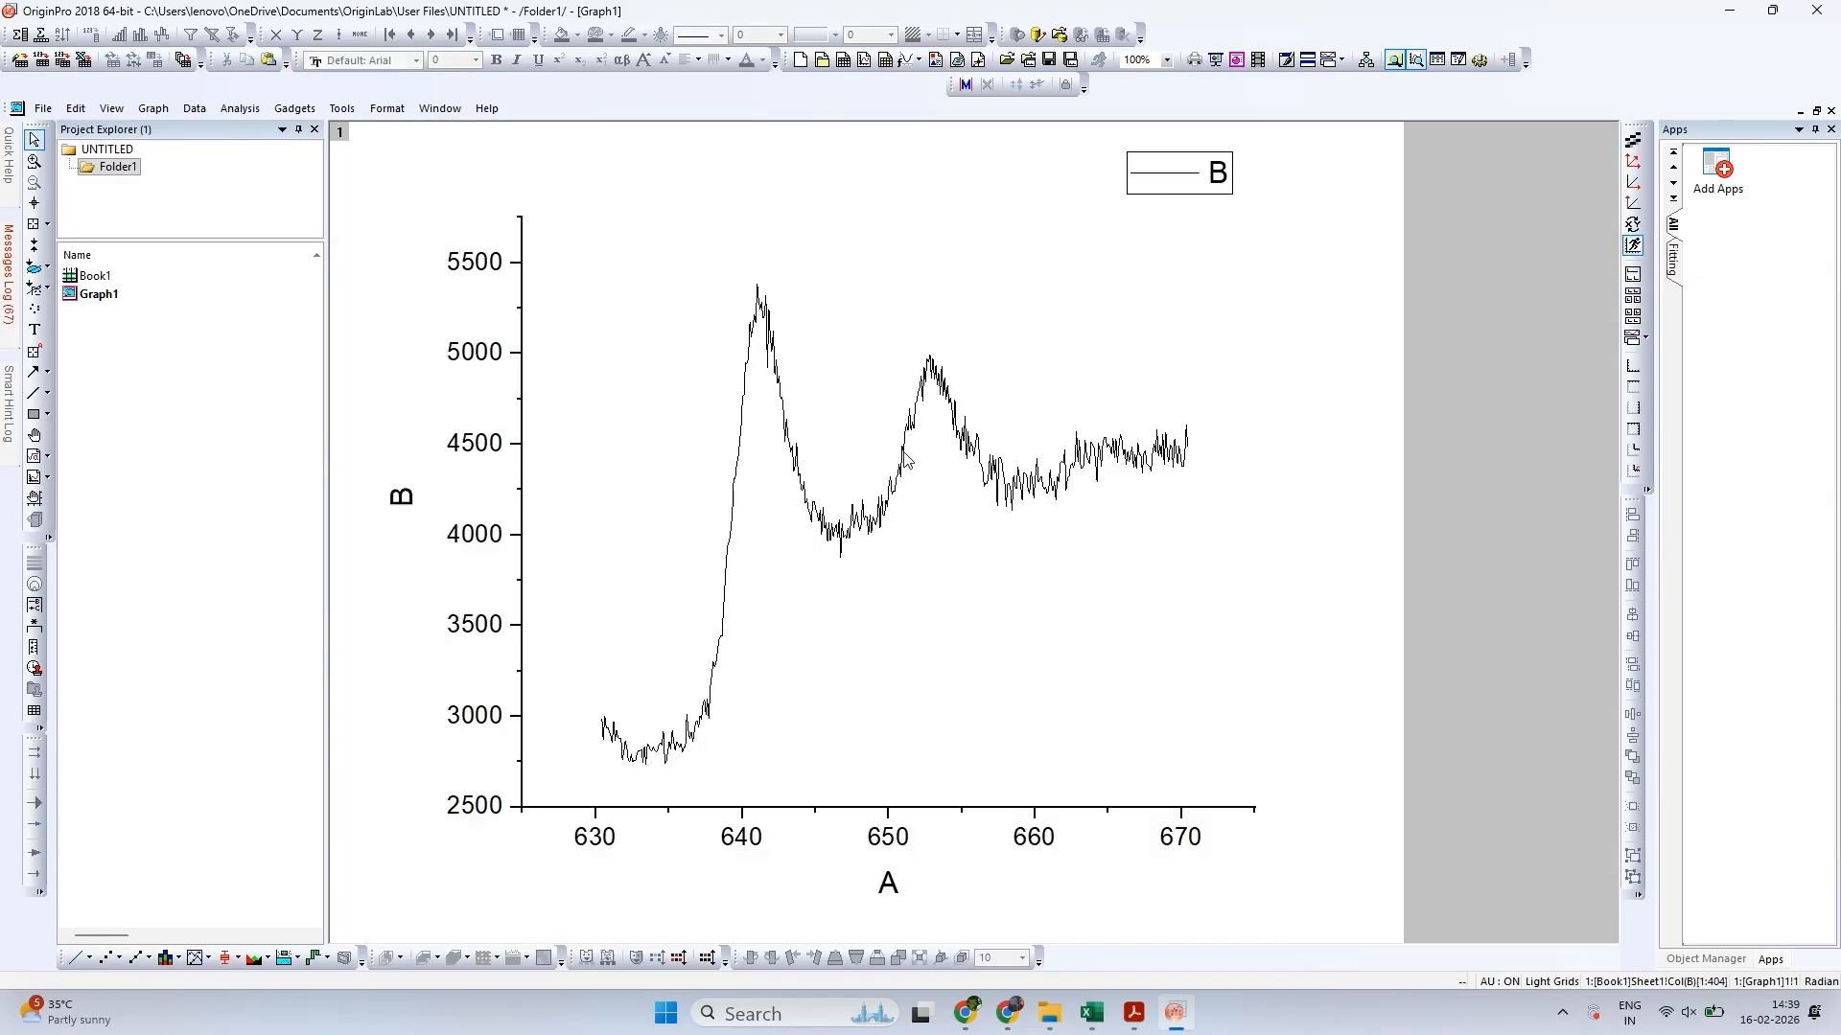
{"action": "left_click", "coordinate": [1135, 1018]}
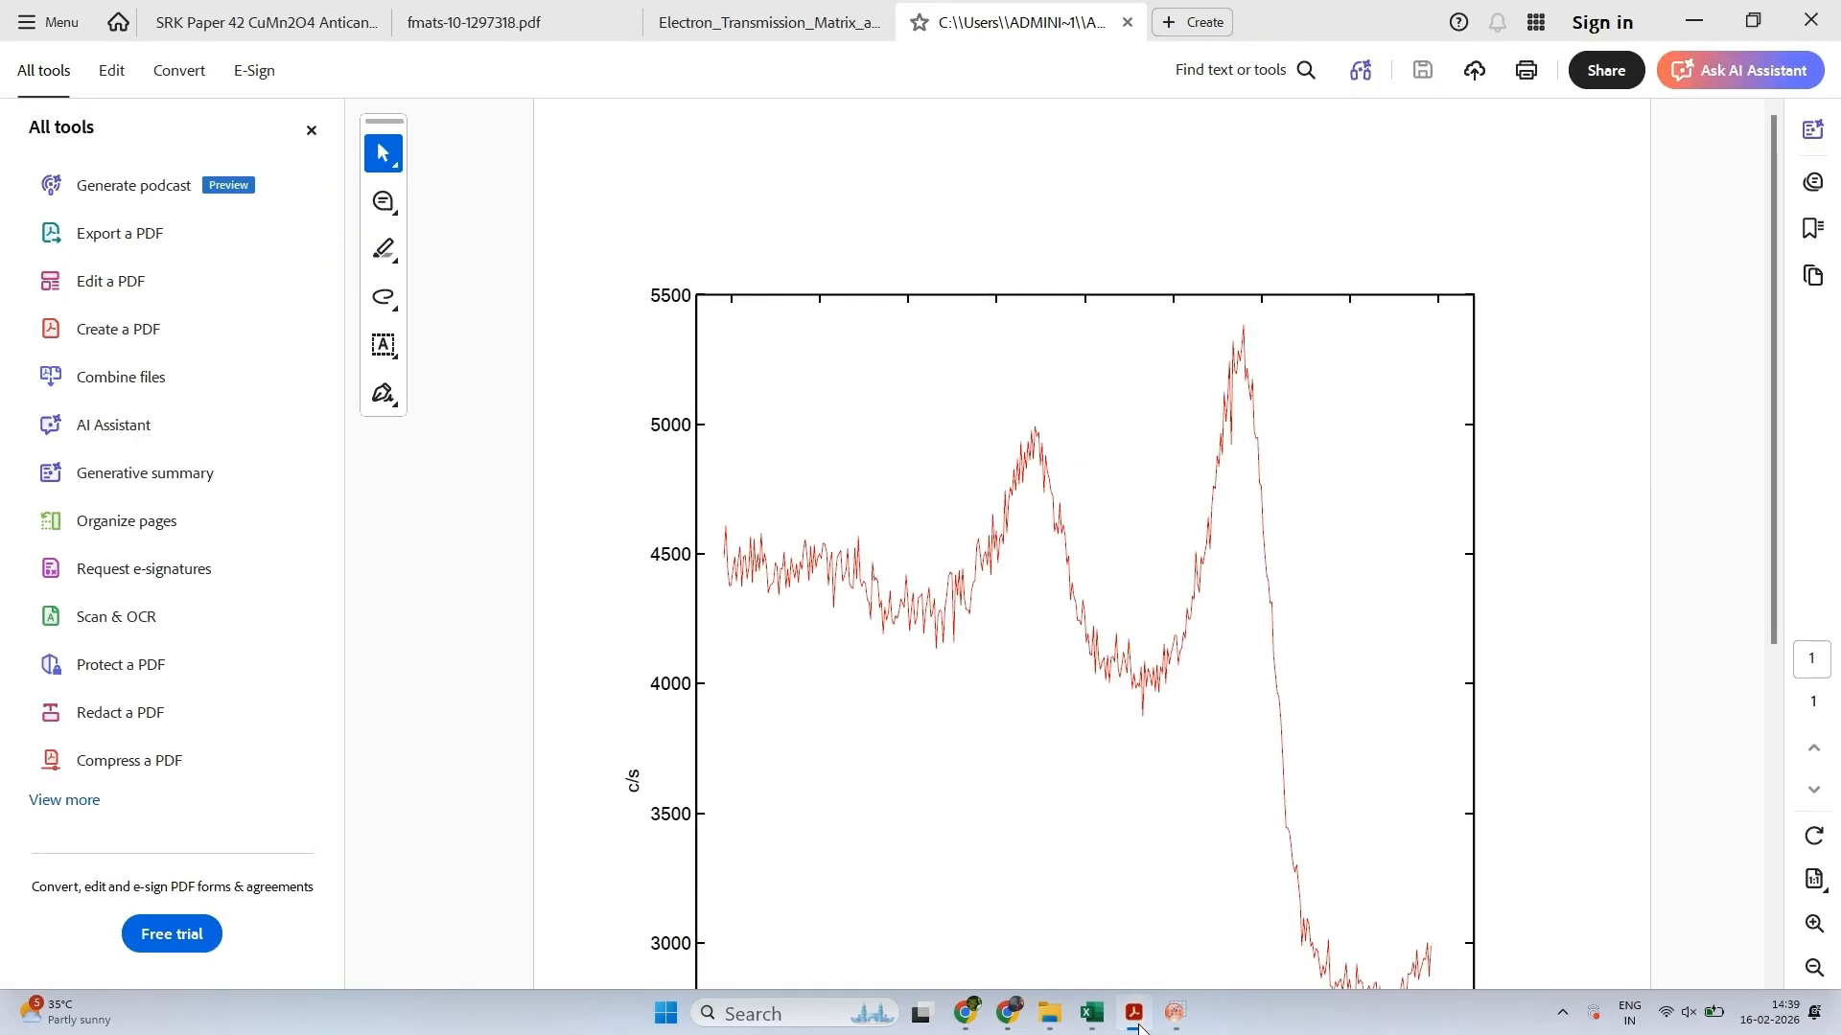
{"action": "left_click", "coordinate": [1139, 1024]}
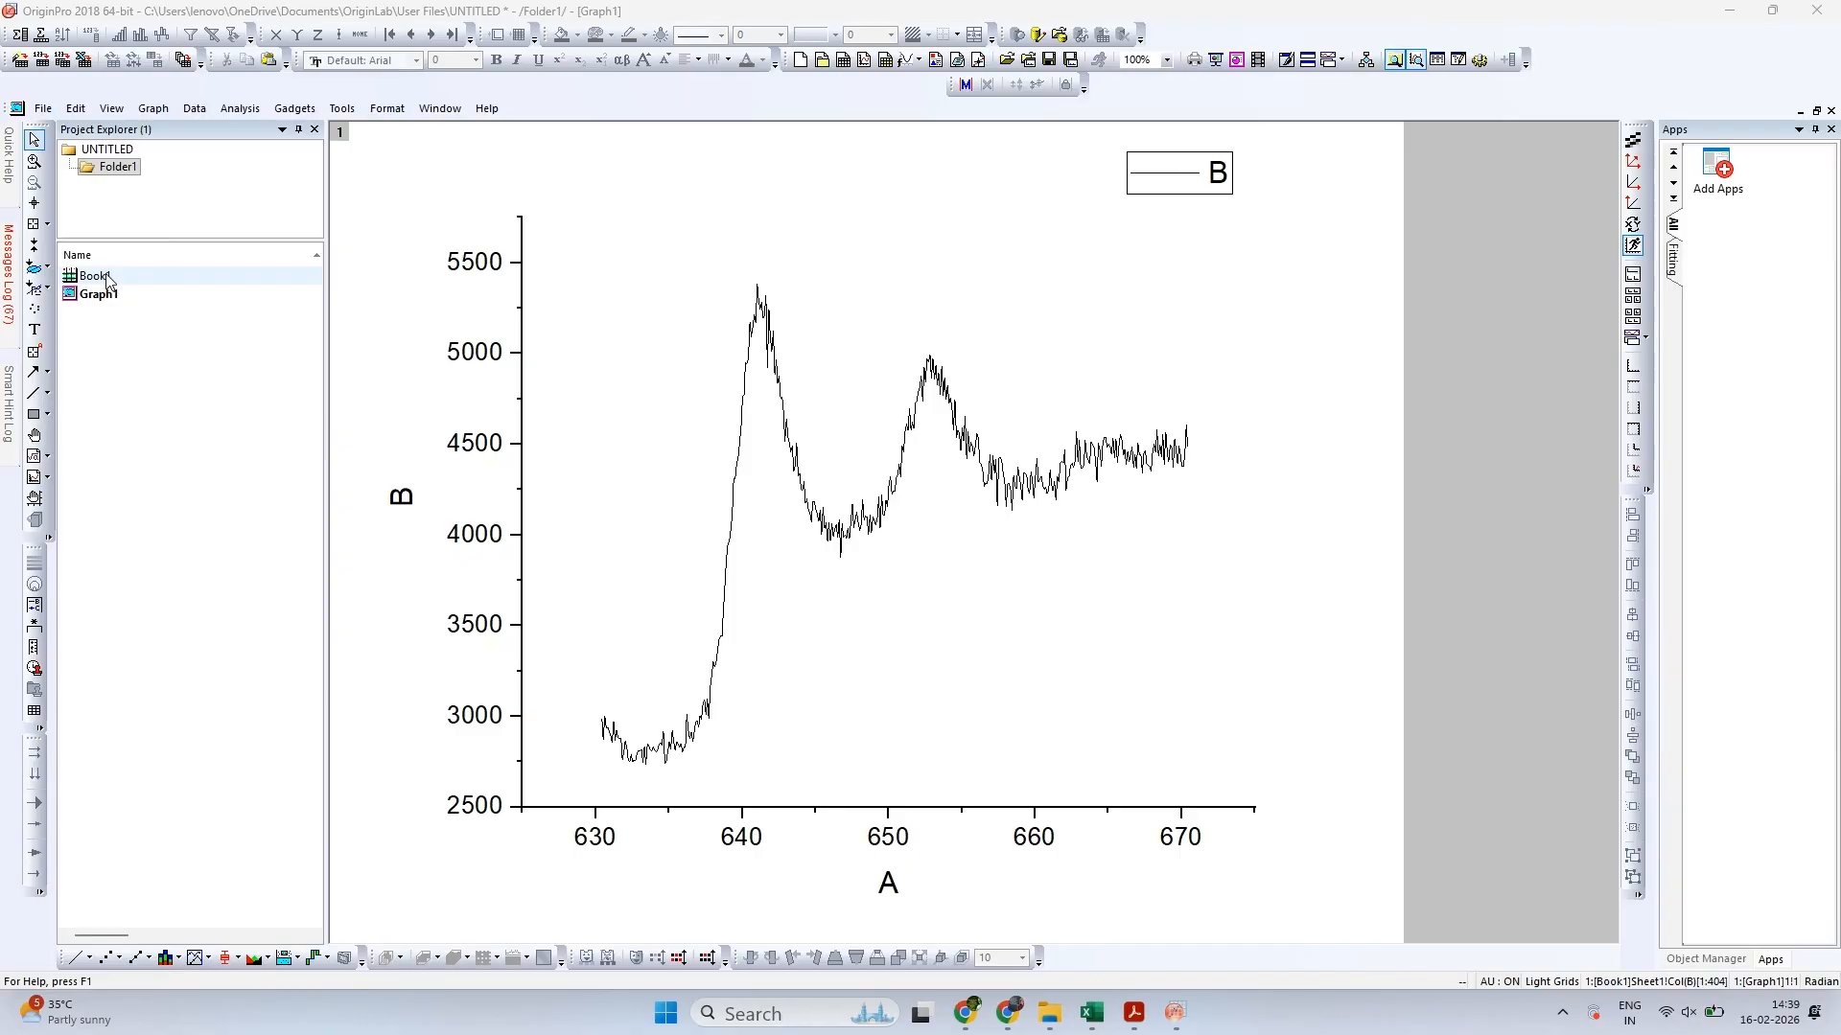
Open the Peak Analyzer dialog for the graph, choose Create Baseline as the goal, and proceed to the baseline mode settings
{"action": "left_click", "coordinate": [240, 108]}
{"action": "mouse_move", "coordinate": [301, 243]}
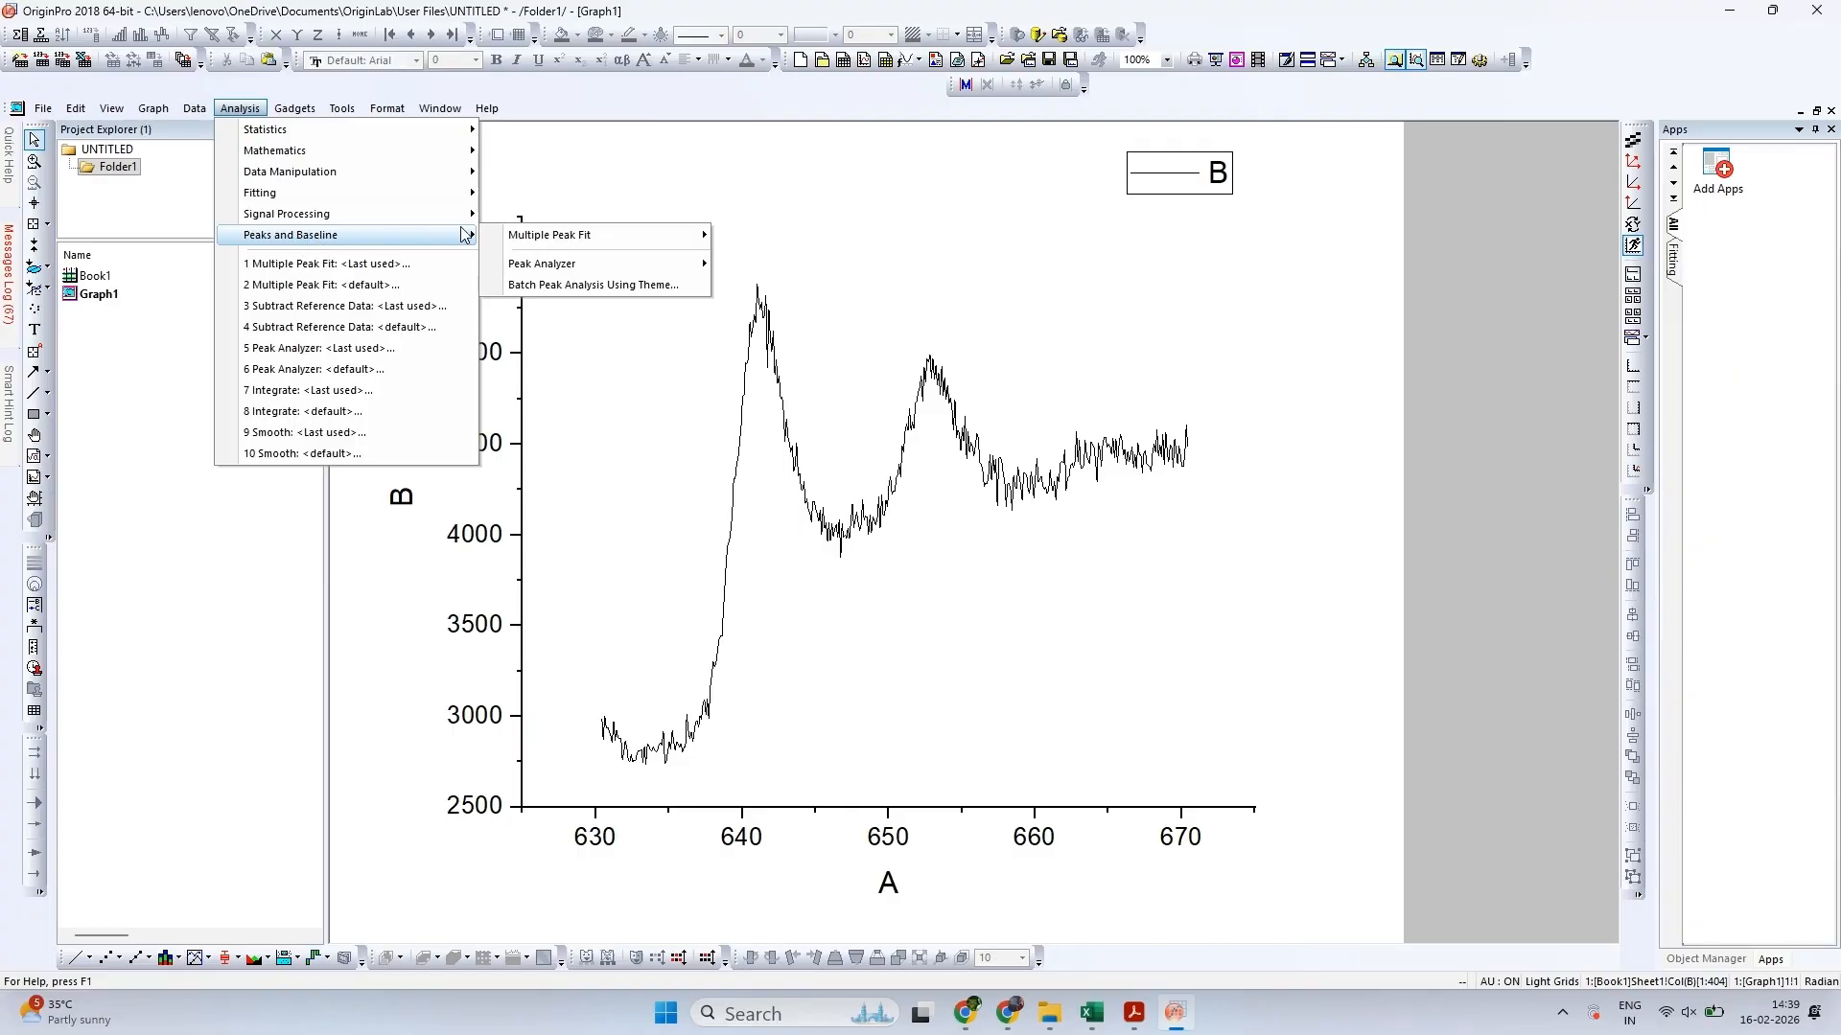
{"action": "mouse_move", "coordinate": [614, 269]}
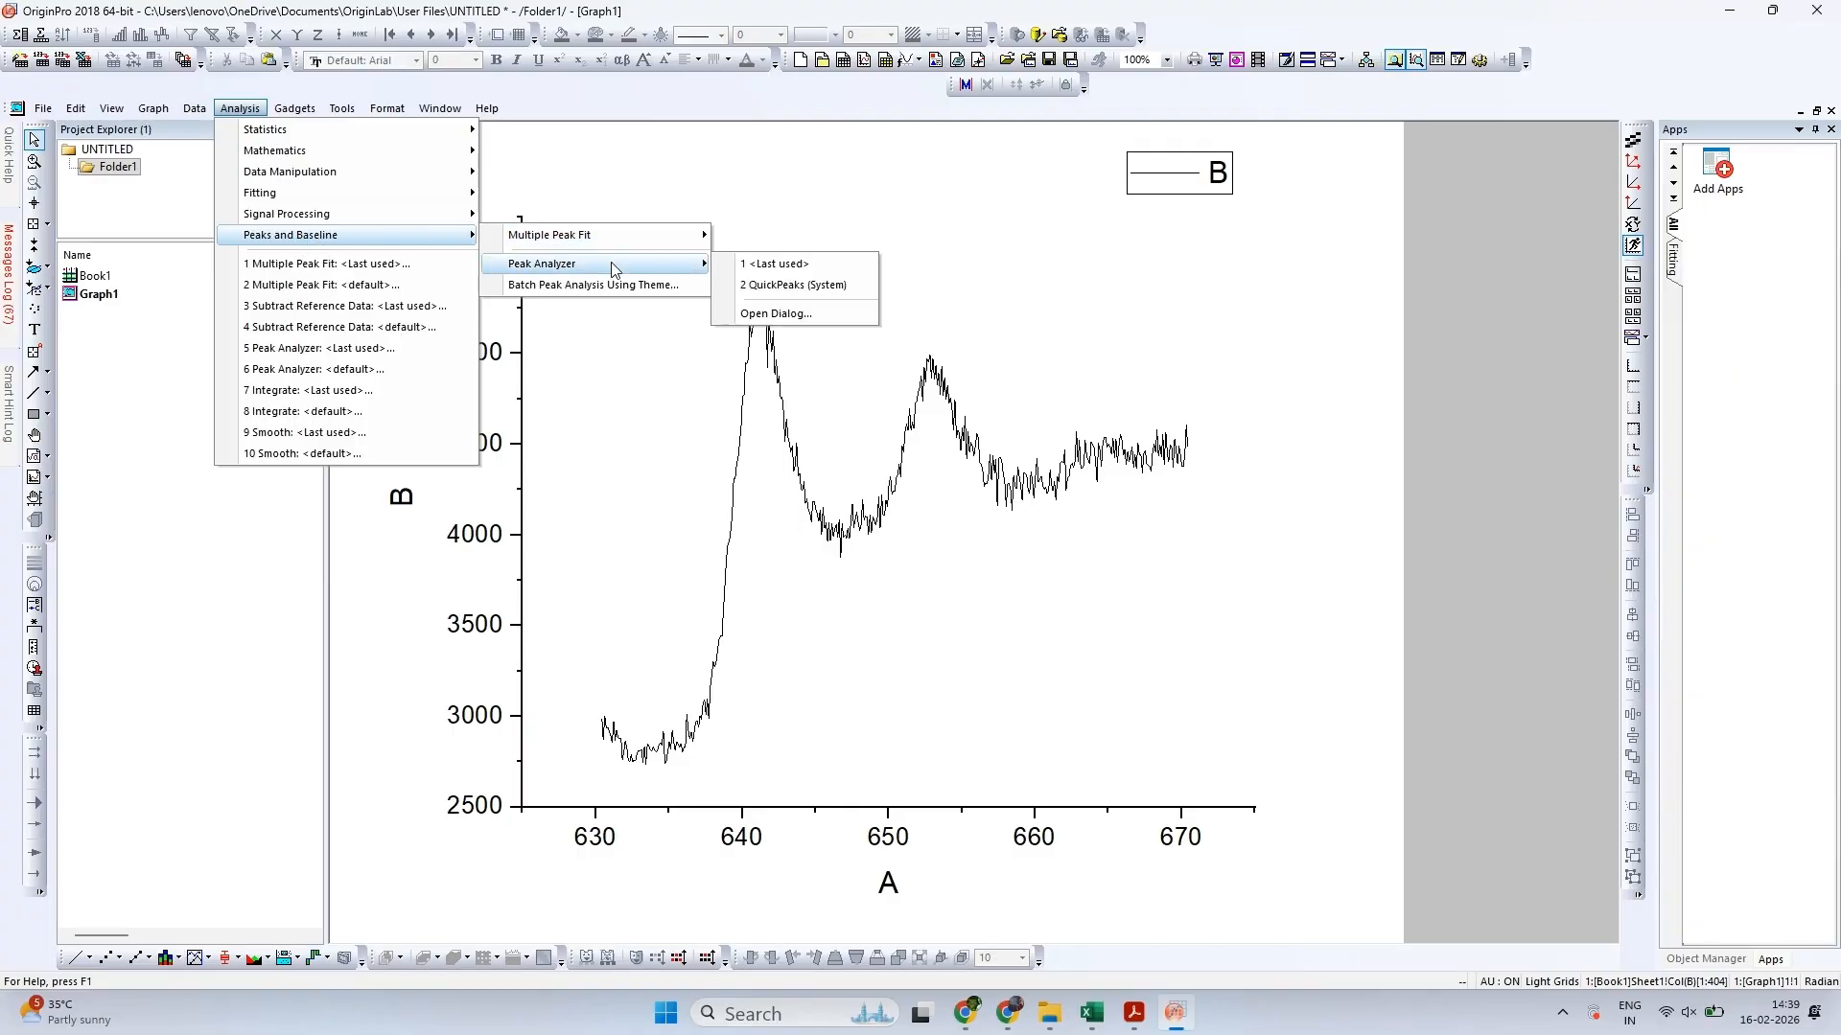
{"action": "left_click", "coordinate": [797, 316]}
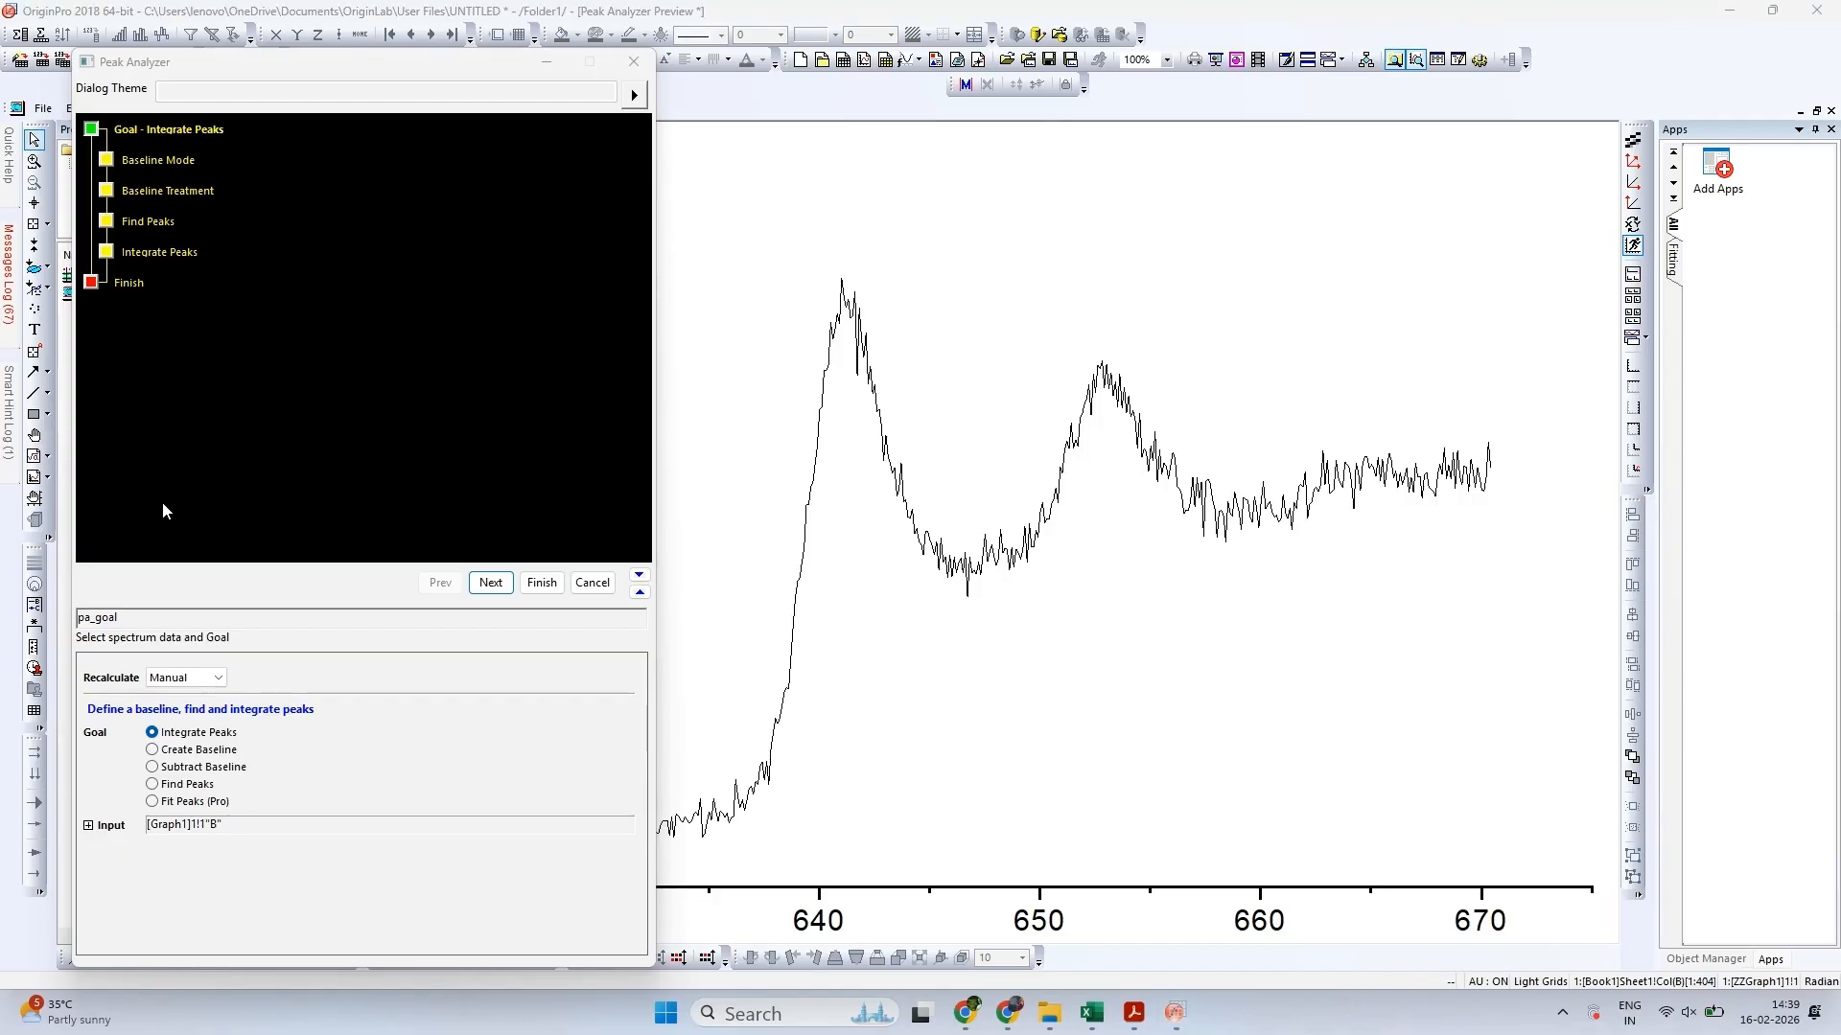
{"action": "left_click", "coordinate": [180, 752]}
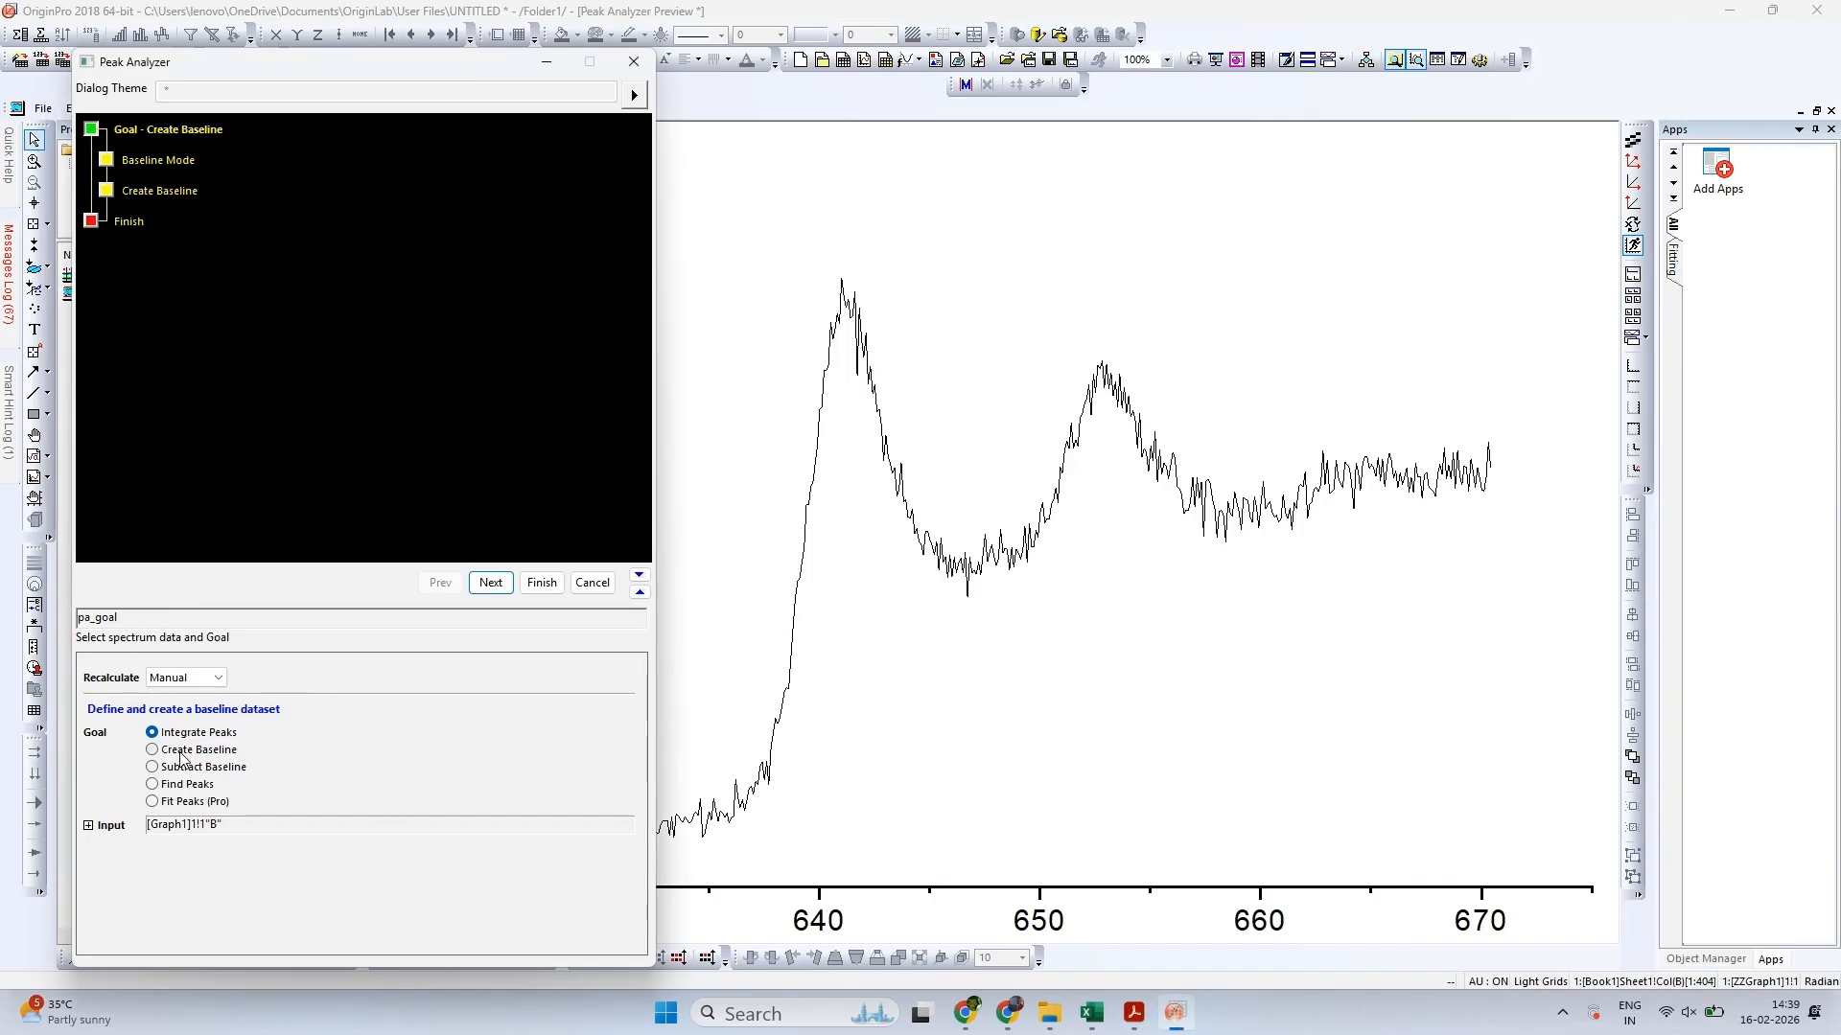
{"action": "left_click", "coordinate": [491, 584]}
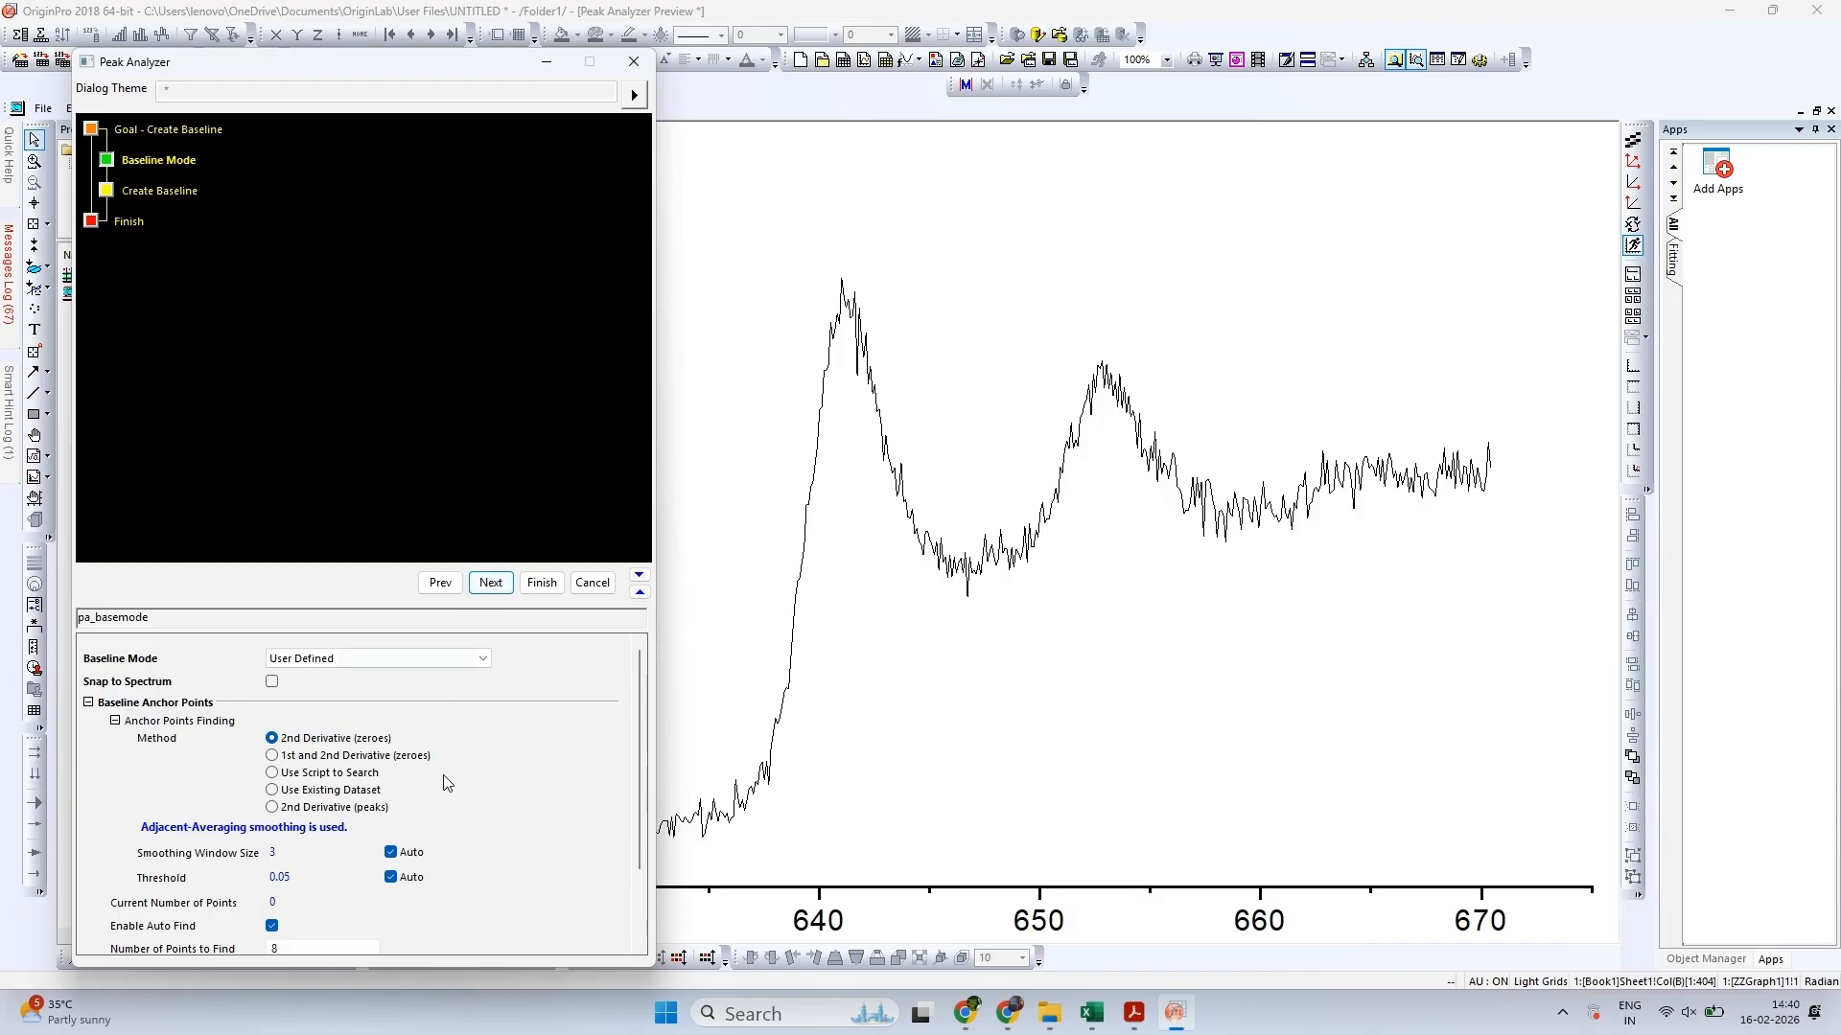
Review the anchor point settings and accept the User Defined baseline mode with 2nd Derivative (zeroes) and 8 points to find
{"action": "scroll", "coordinate": [443, 774], "scroll_direction": "down", "scroll_amount": 5}
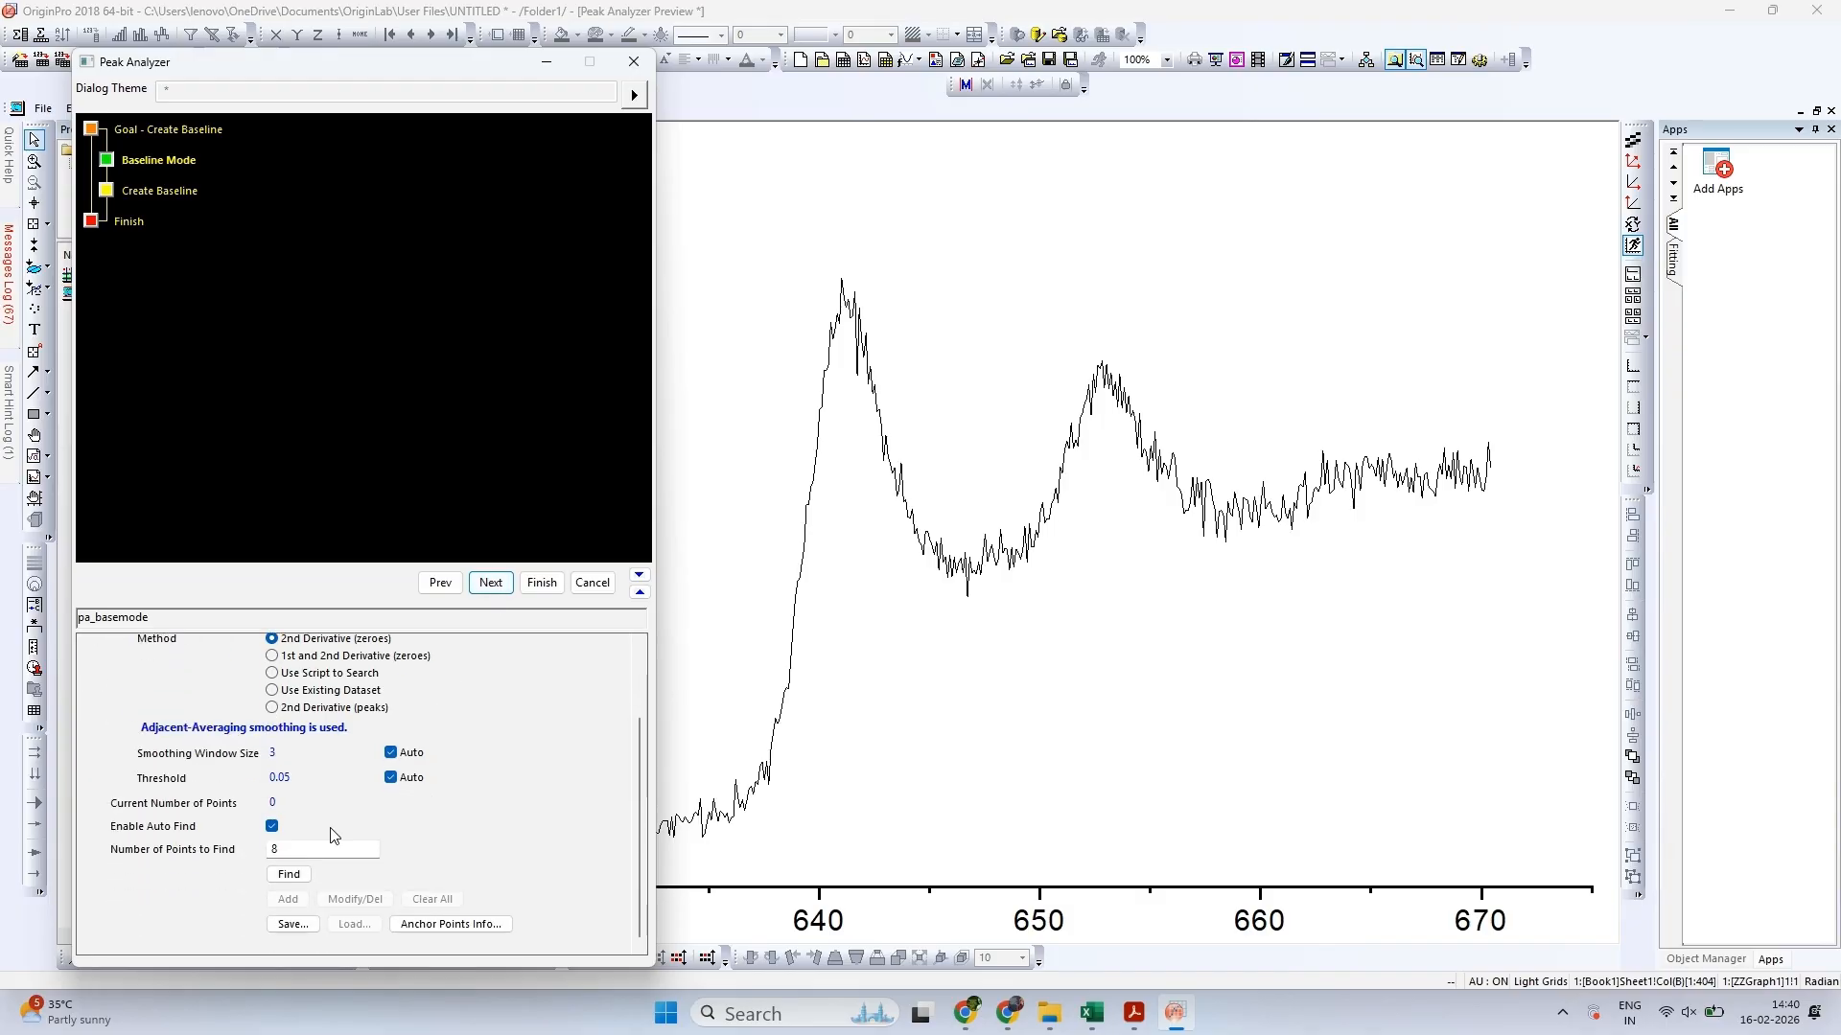
{"action": "scroll", "coordinate": [365, 853], "scroll_direction": "up", "scroll_amount": 5}
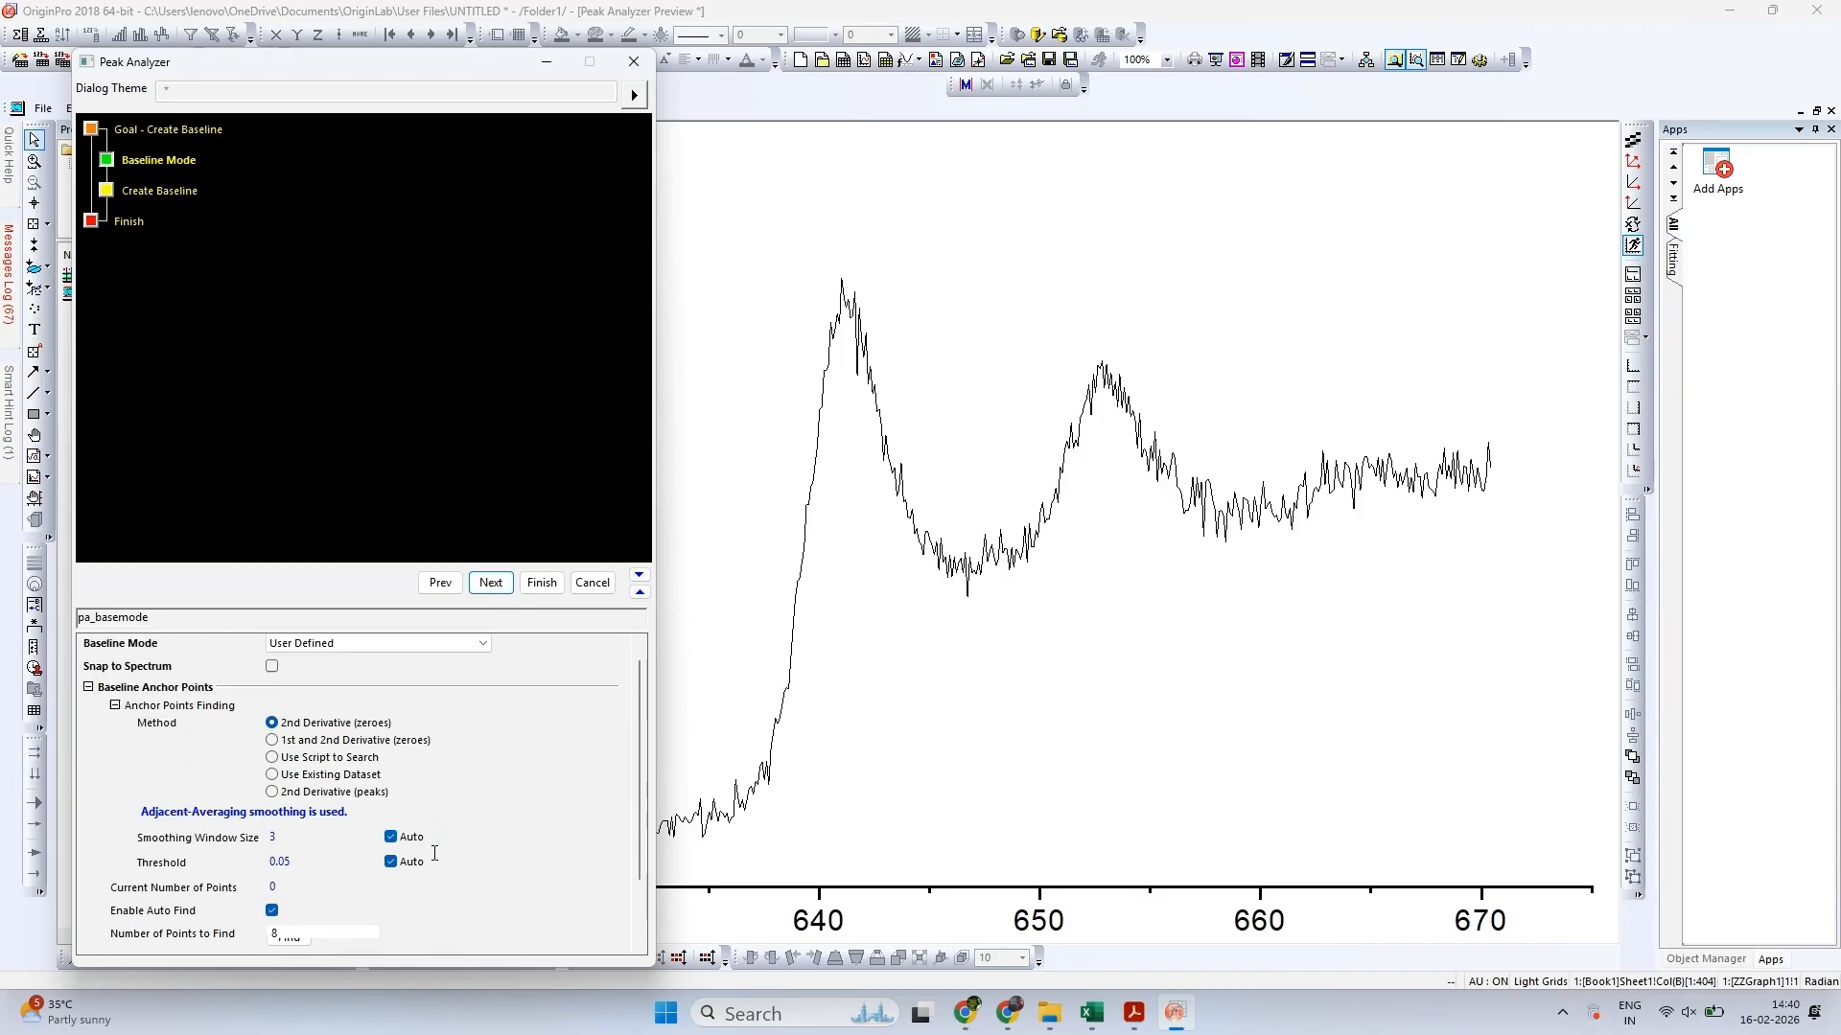
{"action": "left_click", "coordinate": [1746, 904]}
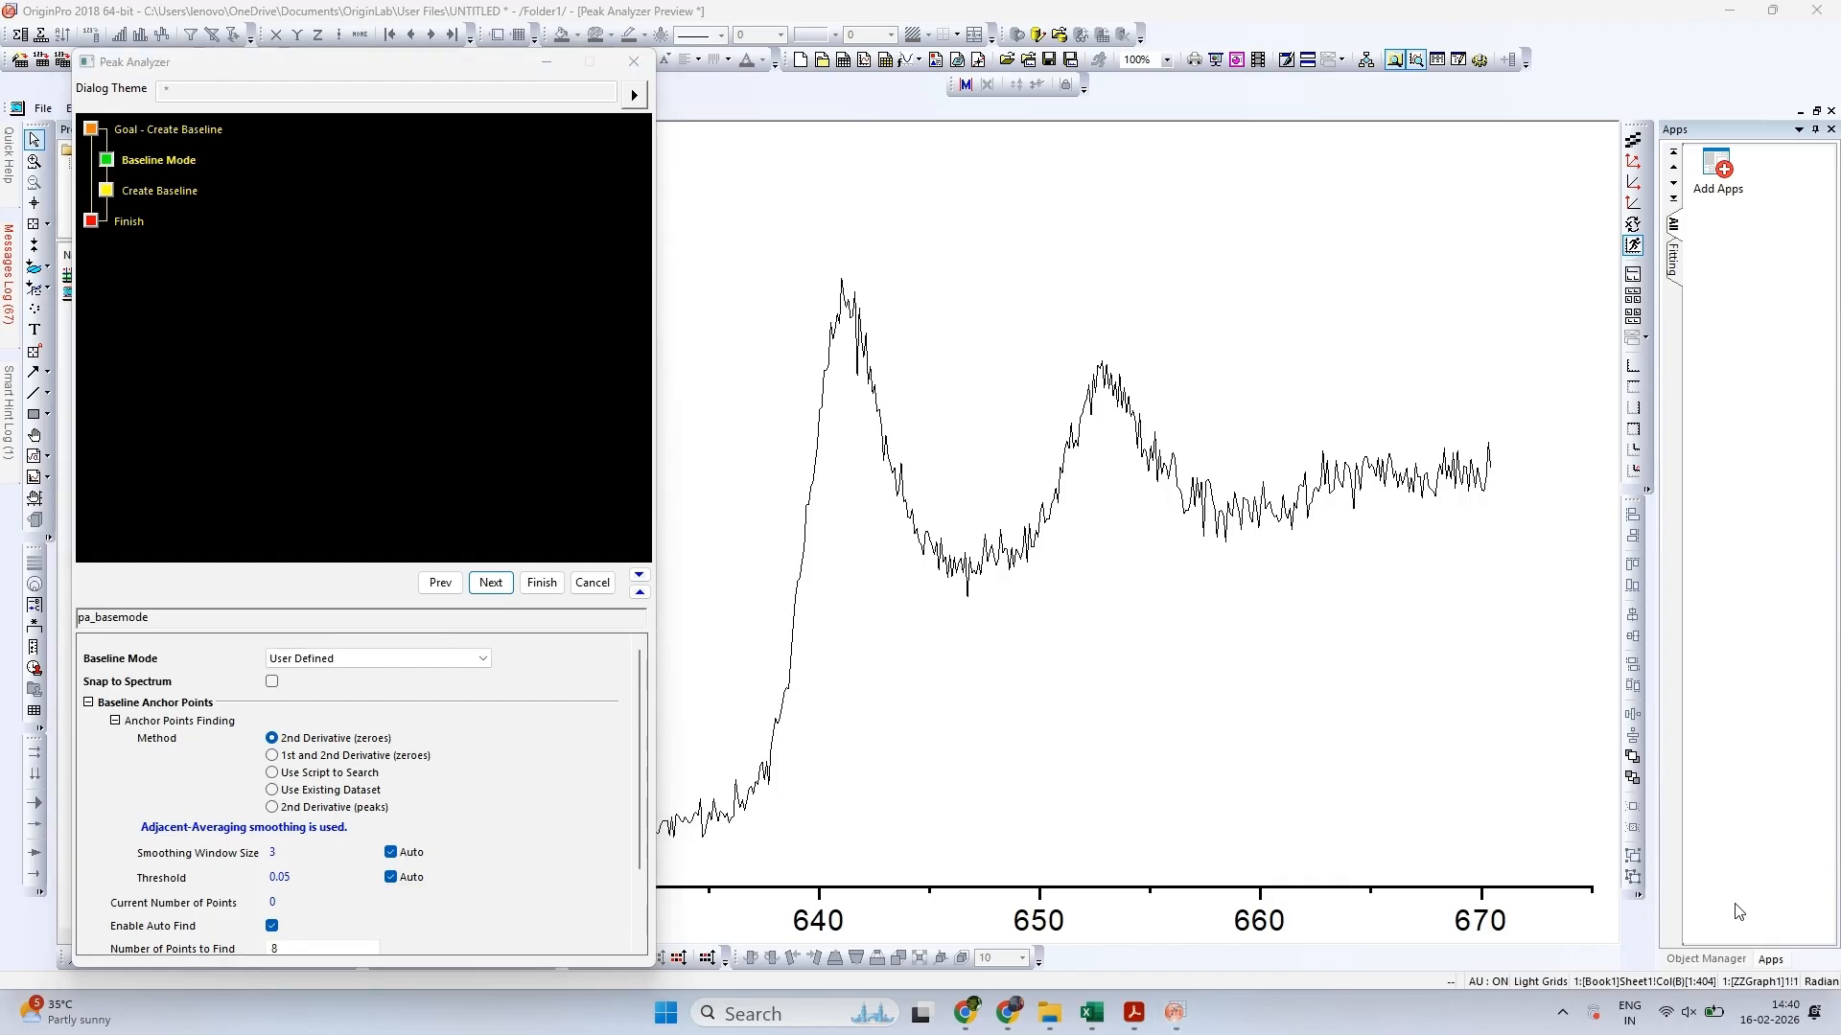
{"action": "left_click", "coordinate": [480, 583]}
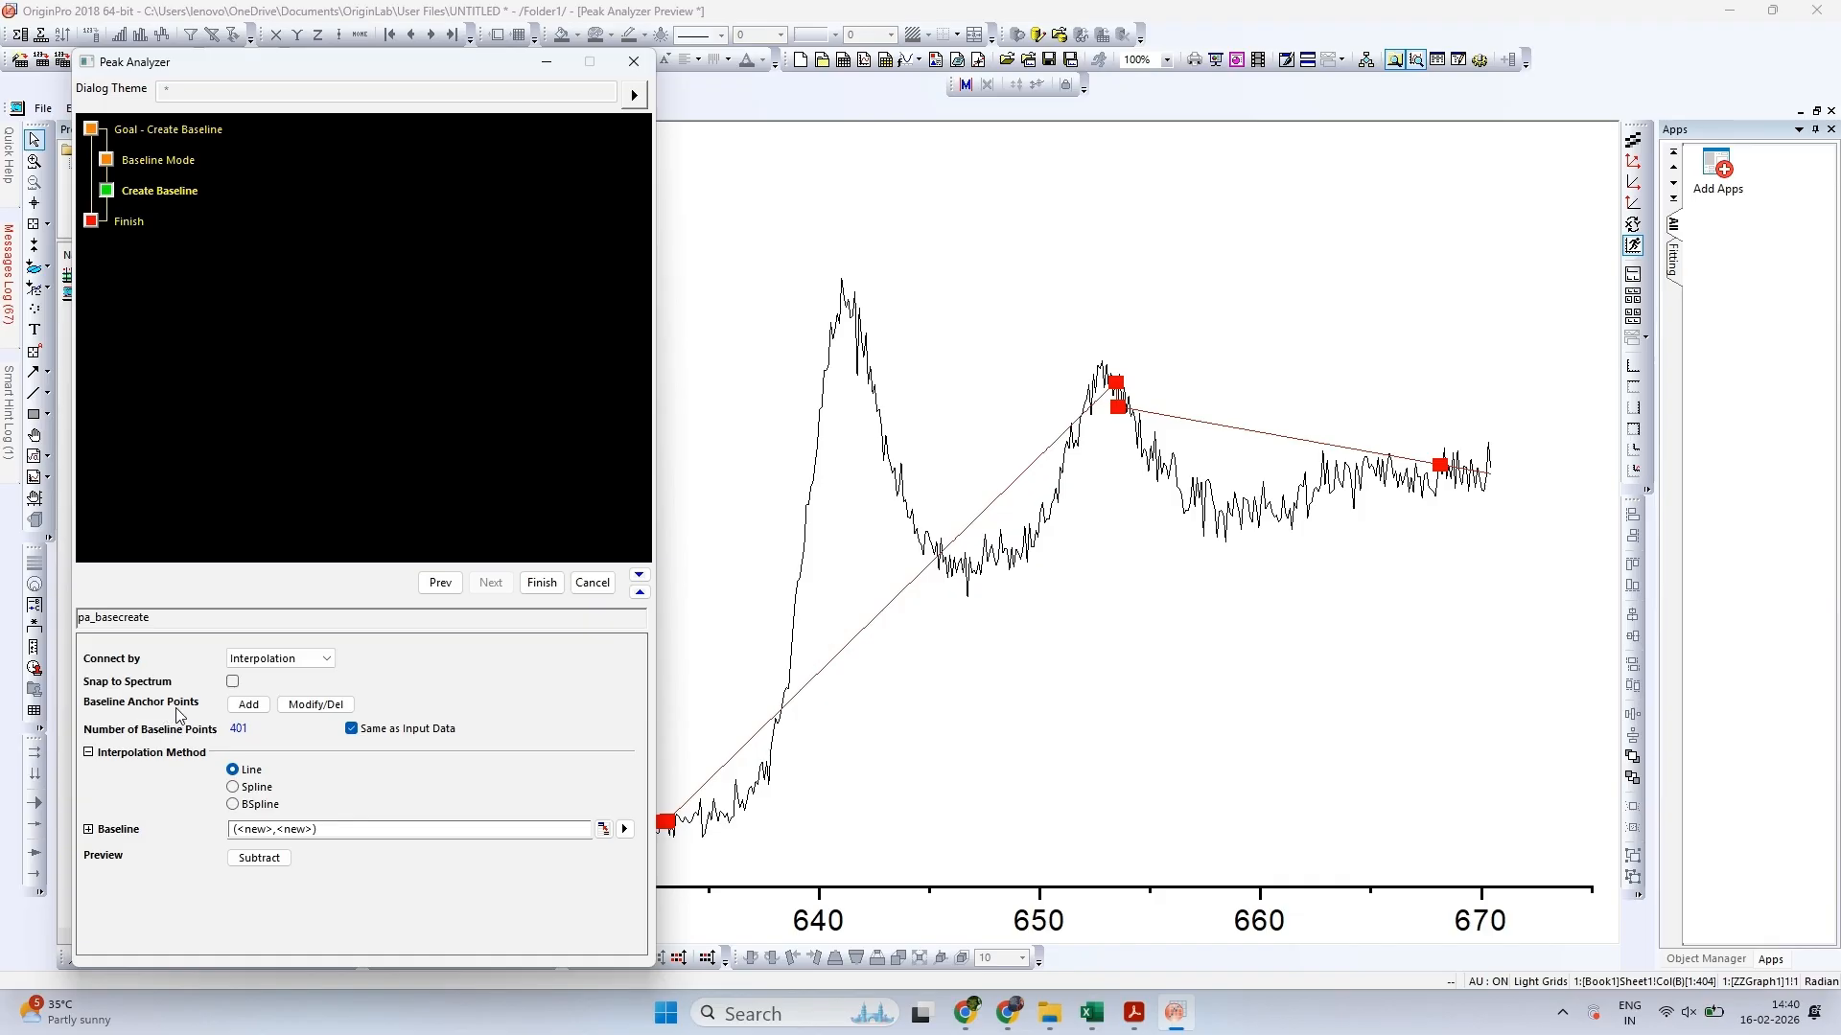
Start modifying the baseline anchor points and relocate two to about X 636.4, Y 2855 and X 645.8, Y 3976
{"action": "left_click", "coordinate": [315, 705]}
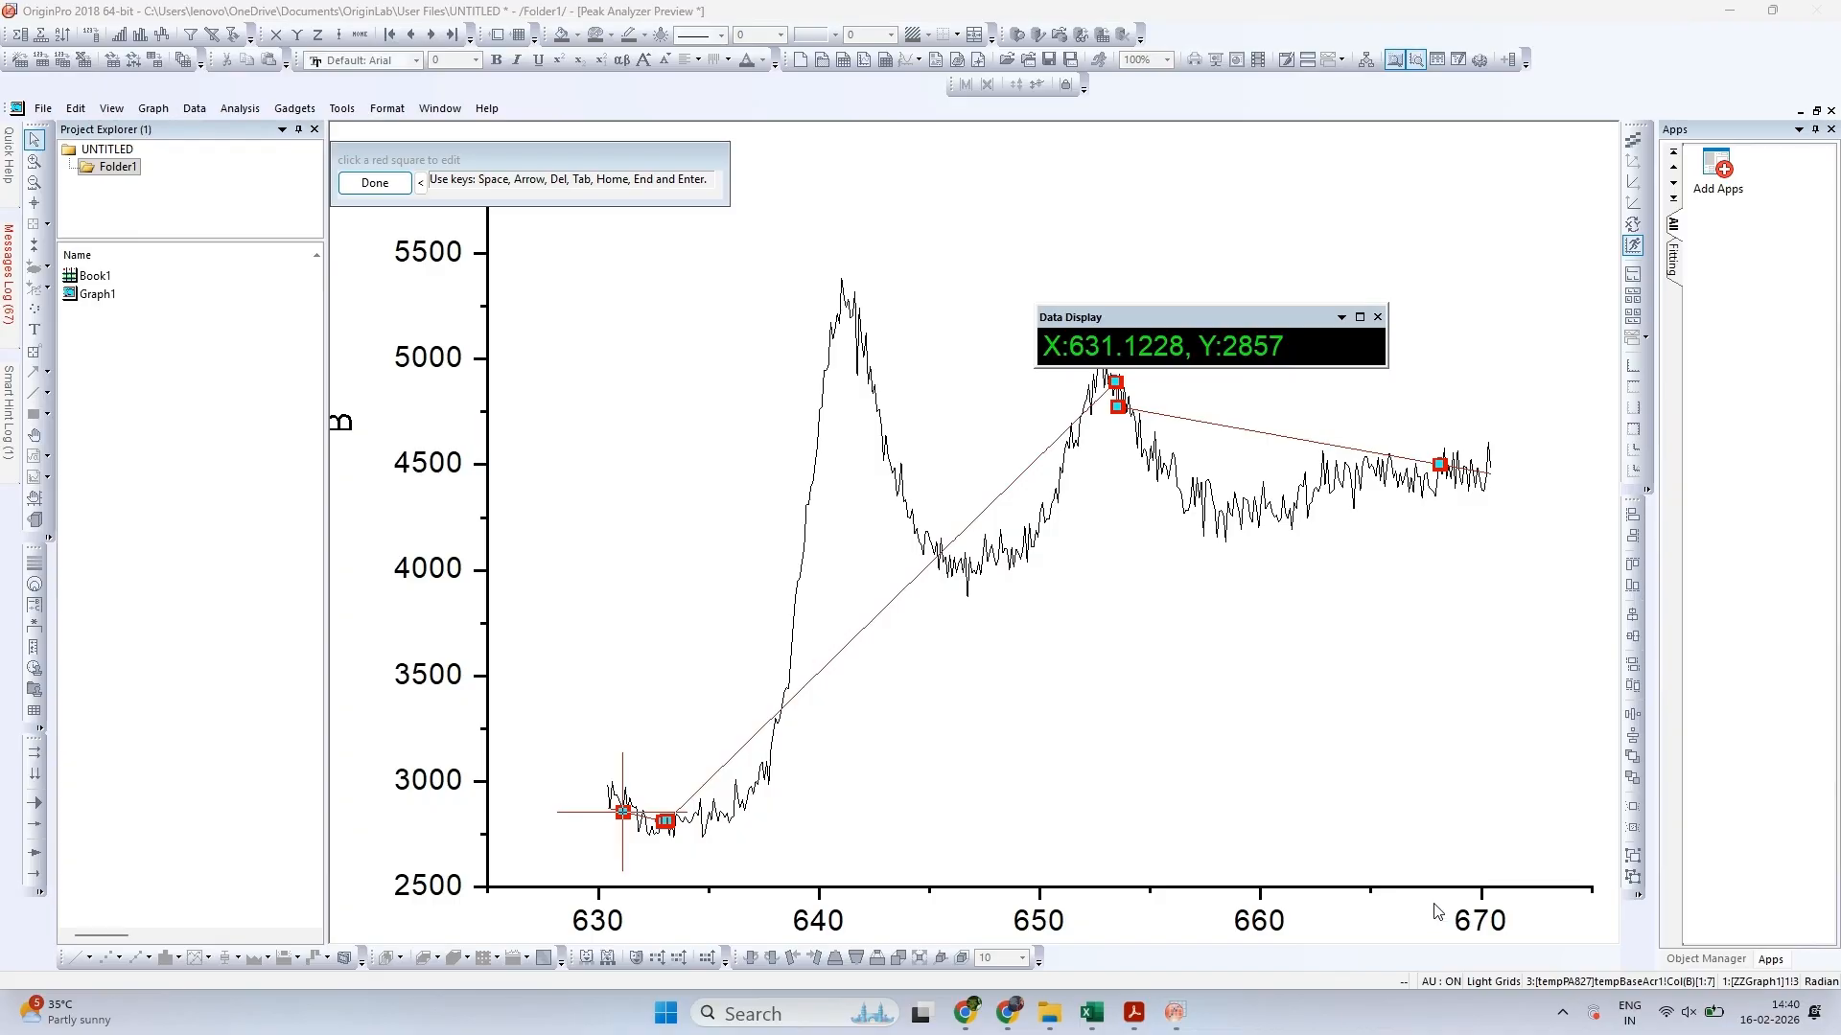
{"action": "left_click", "coordinate": [666, 821]}
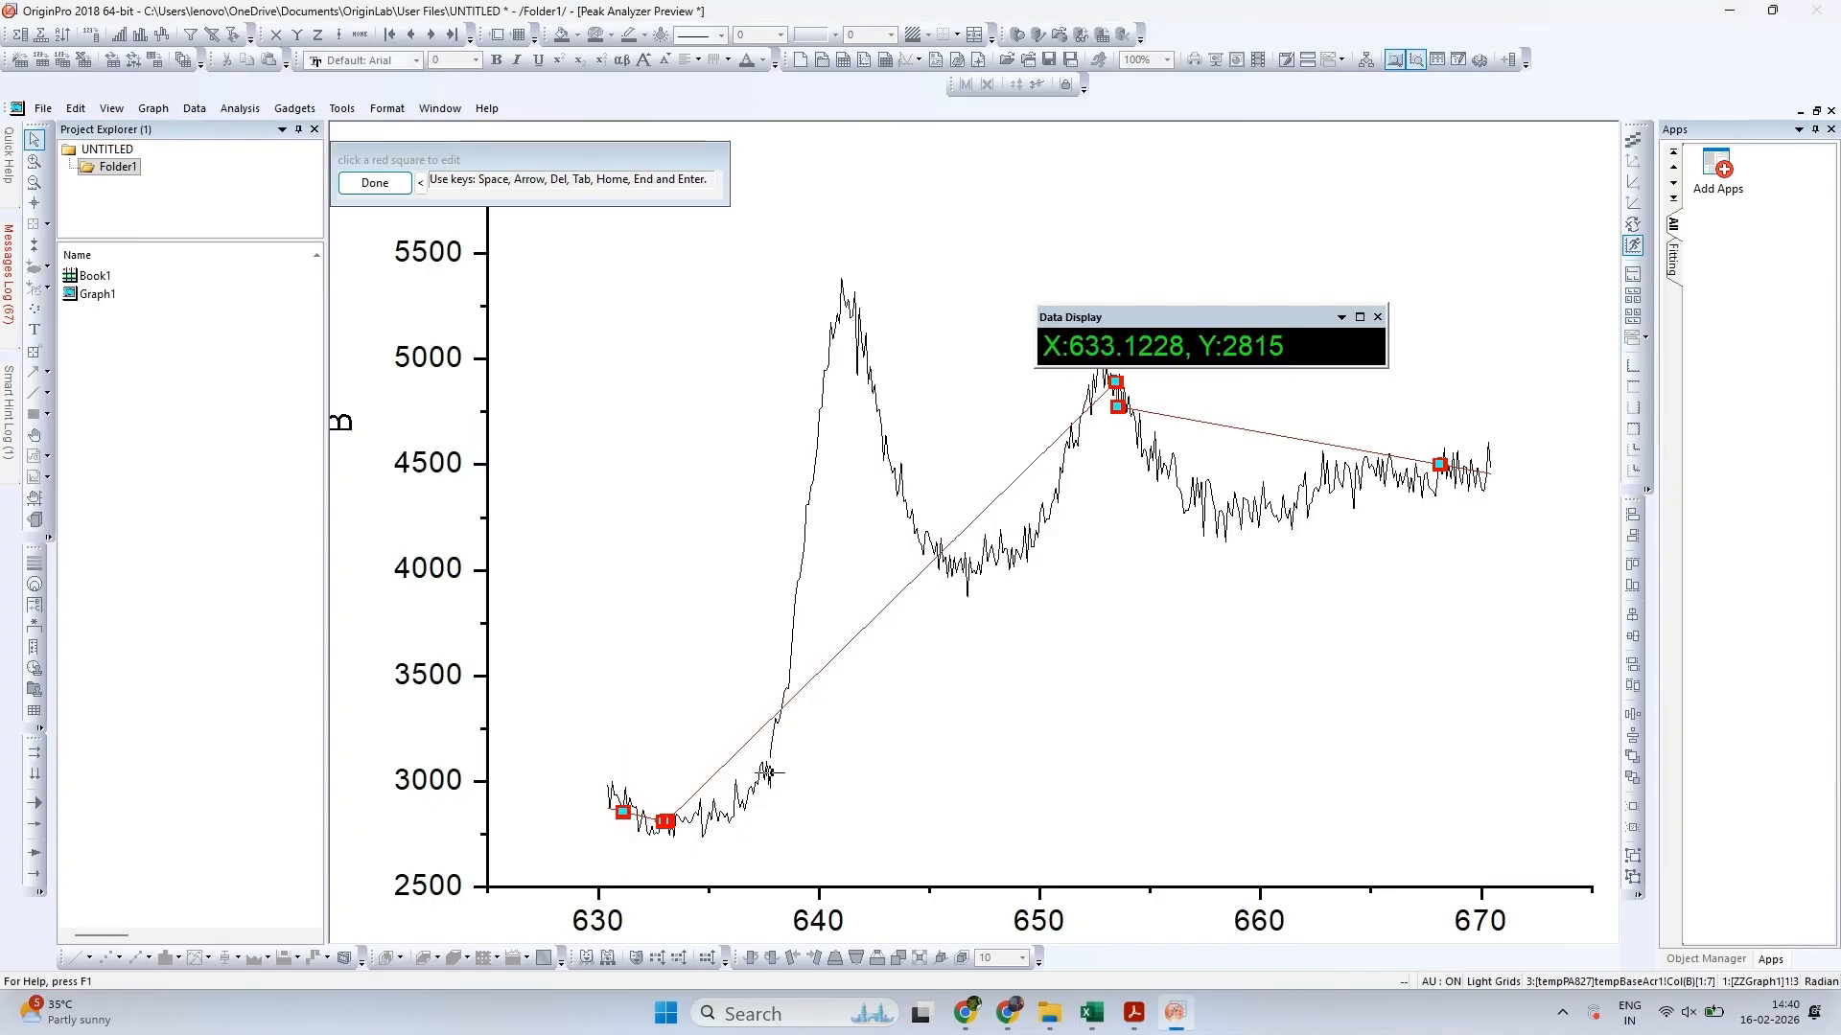
{"action": "left_click", "coordinate": [769, 773]}
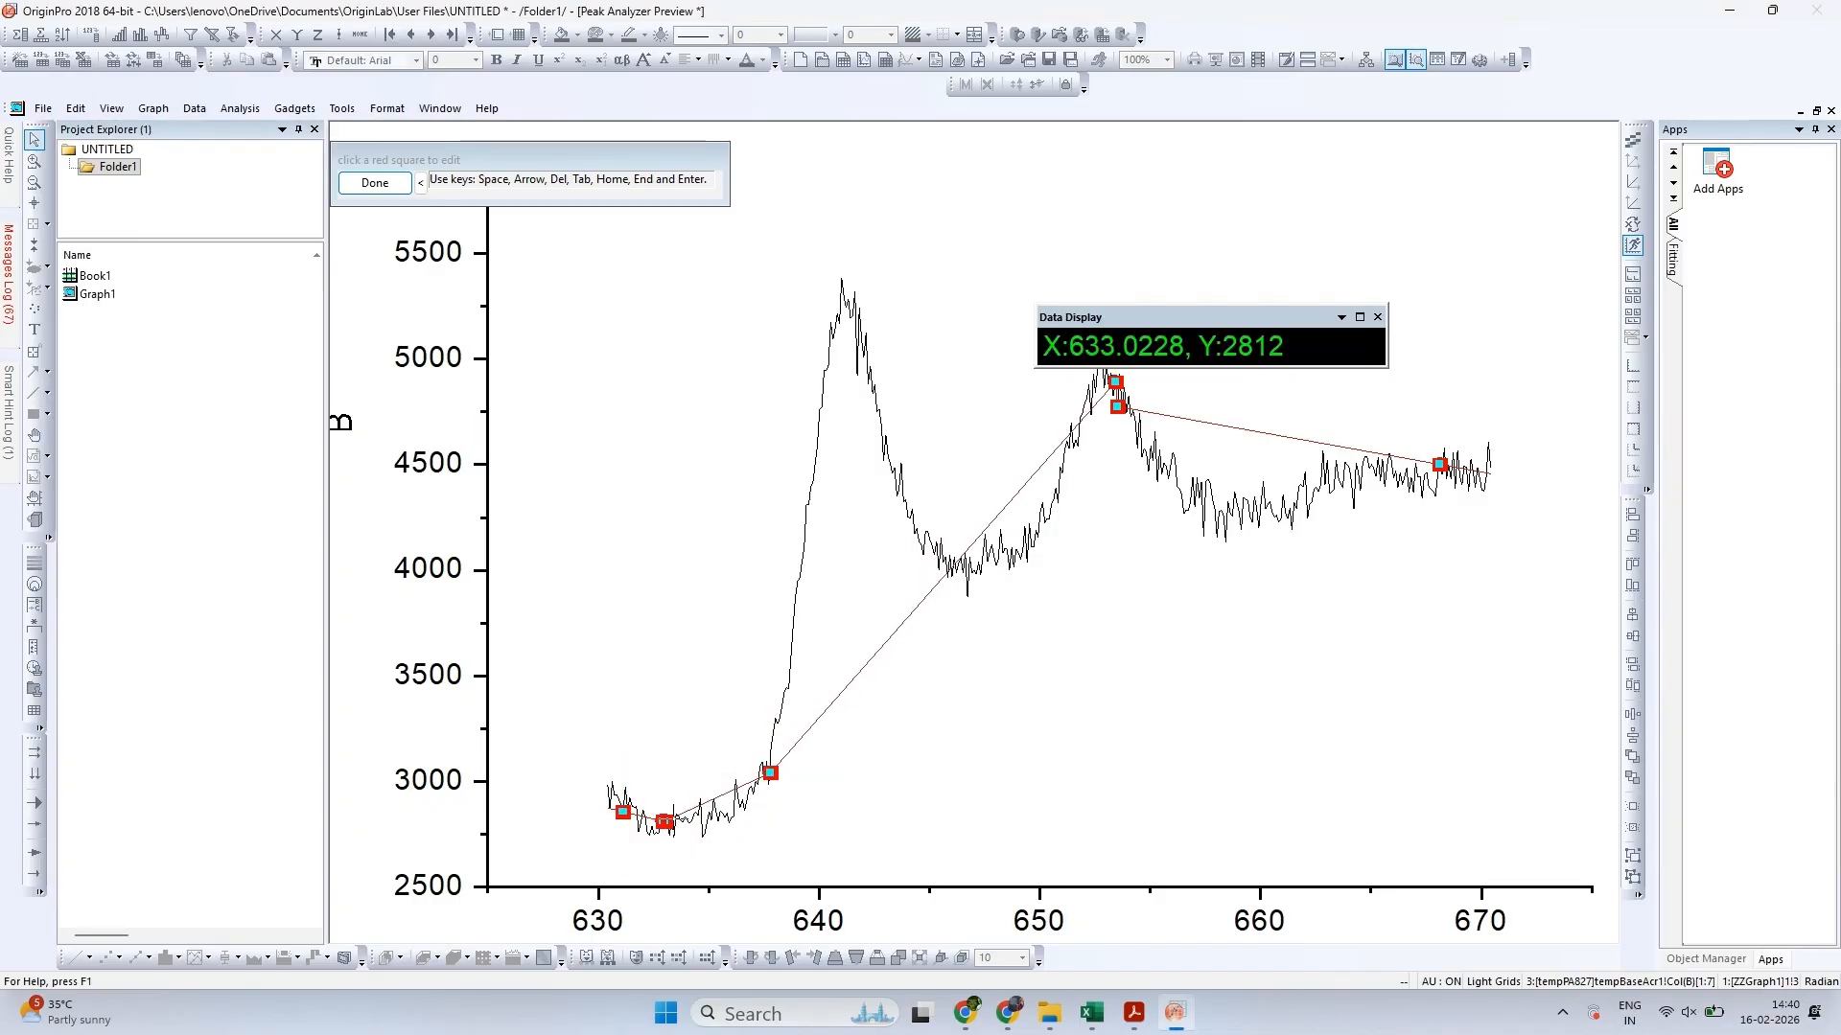
{"action": "left_click", "coordinate": [738, 812]}
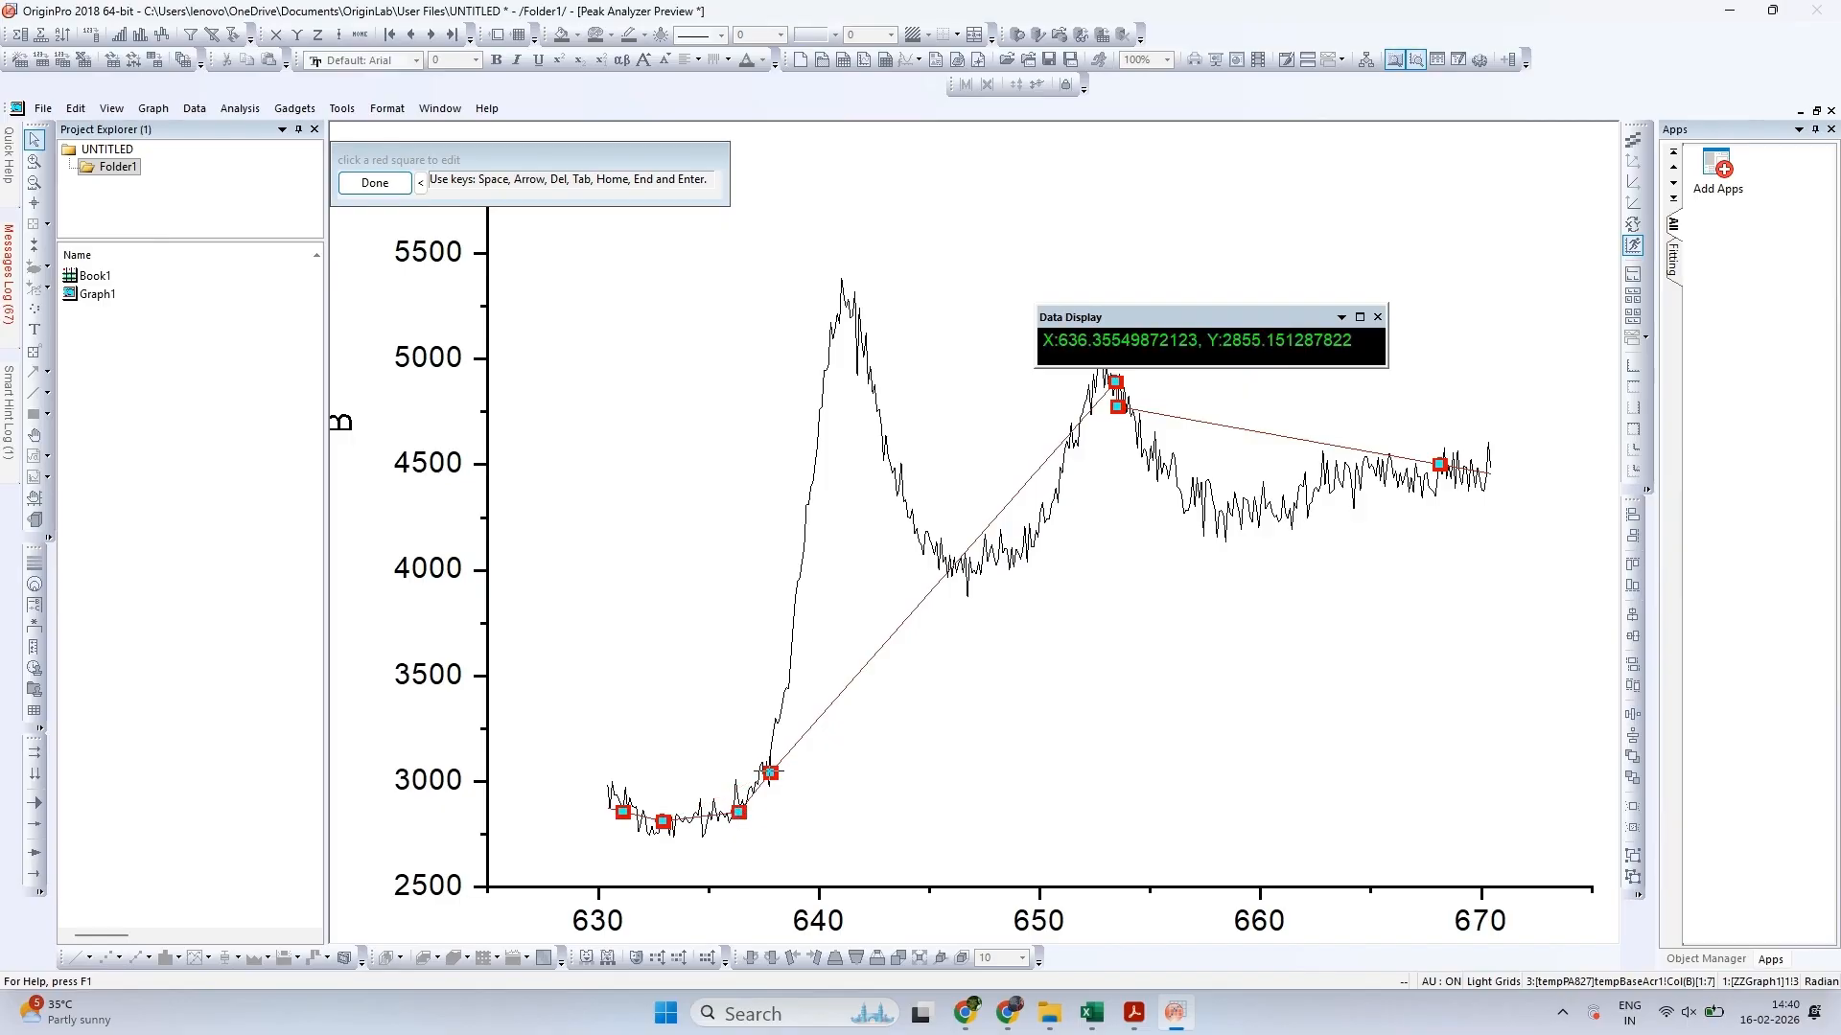
{"action": "left_click", "coordinate": [947, 575]}
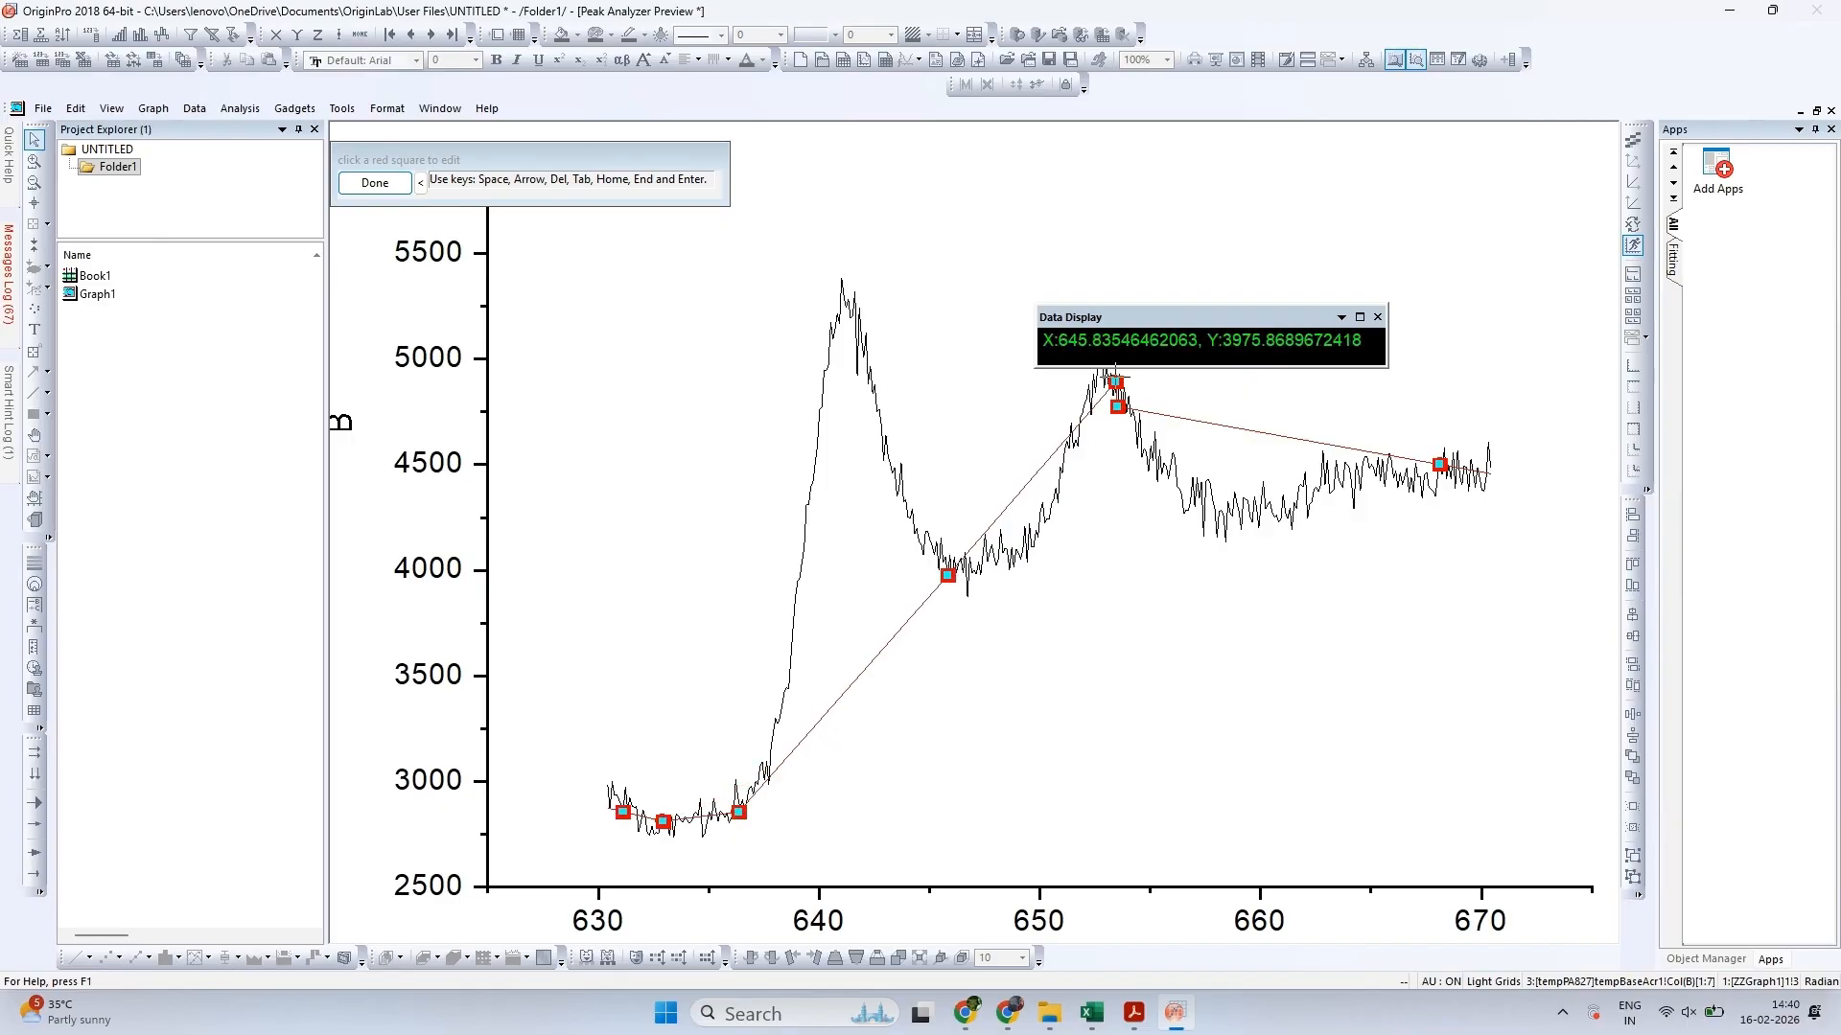
Move the remaining higher-energy anchor points to about X 649.5, Y 4039 before the second peak, the dip after that peak, and the curve's high-energy end
{"action": "left_click", "coordinate": [1115, 382]}
{"action": "left_click", "coordinate": [1027, 562]}
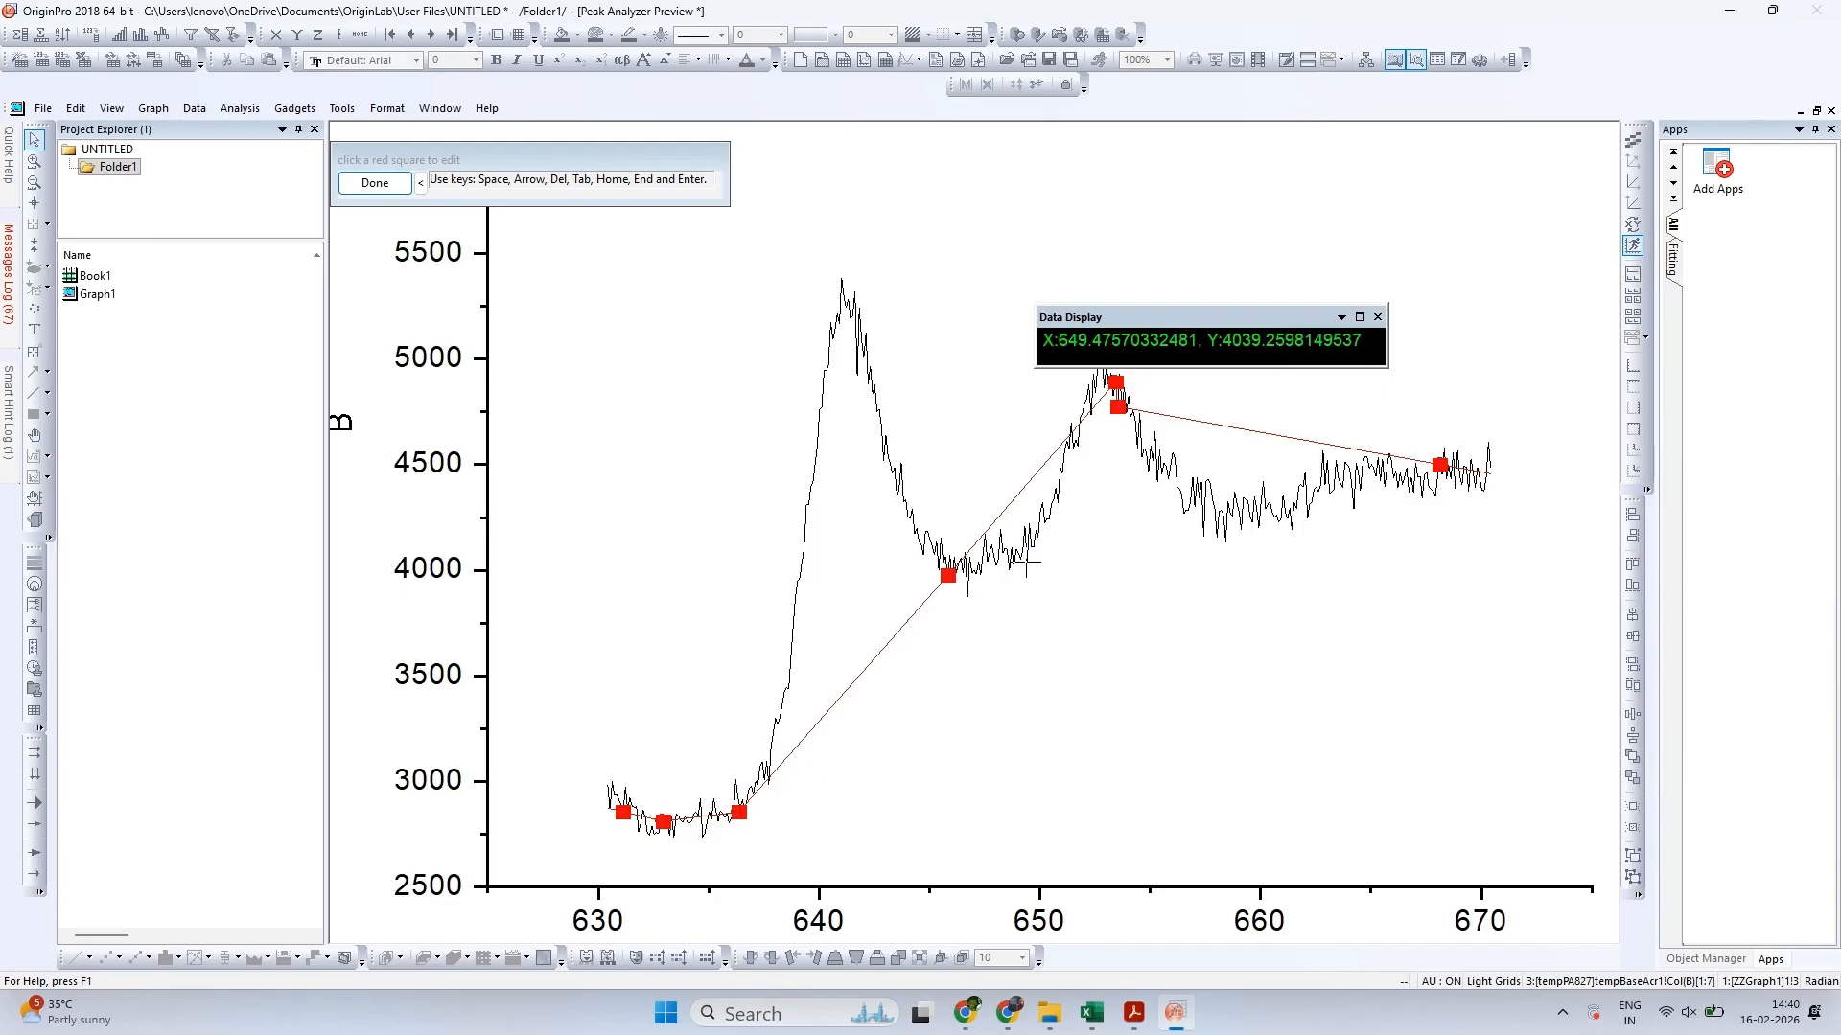
{"action": "left_click", "coordinate": [1118, 406]}
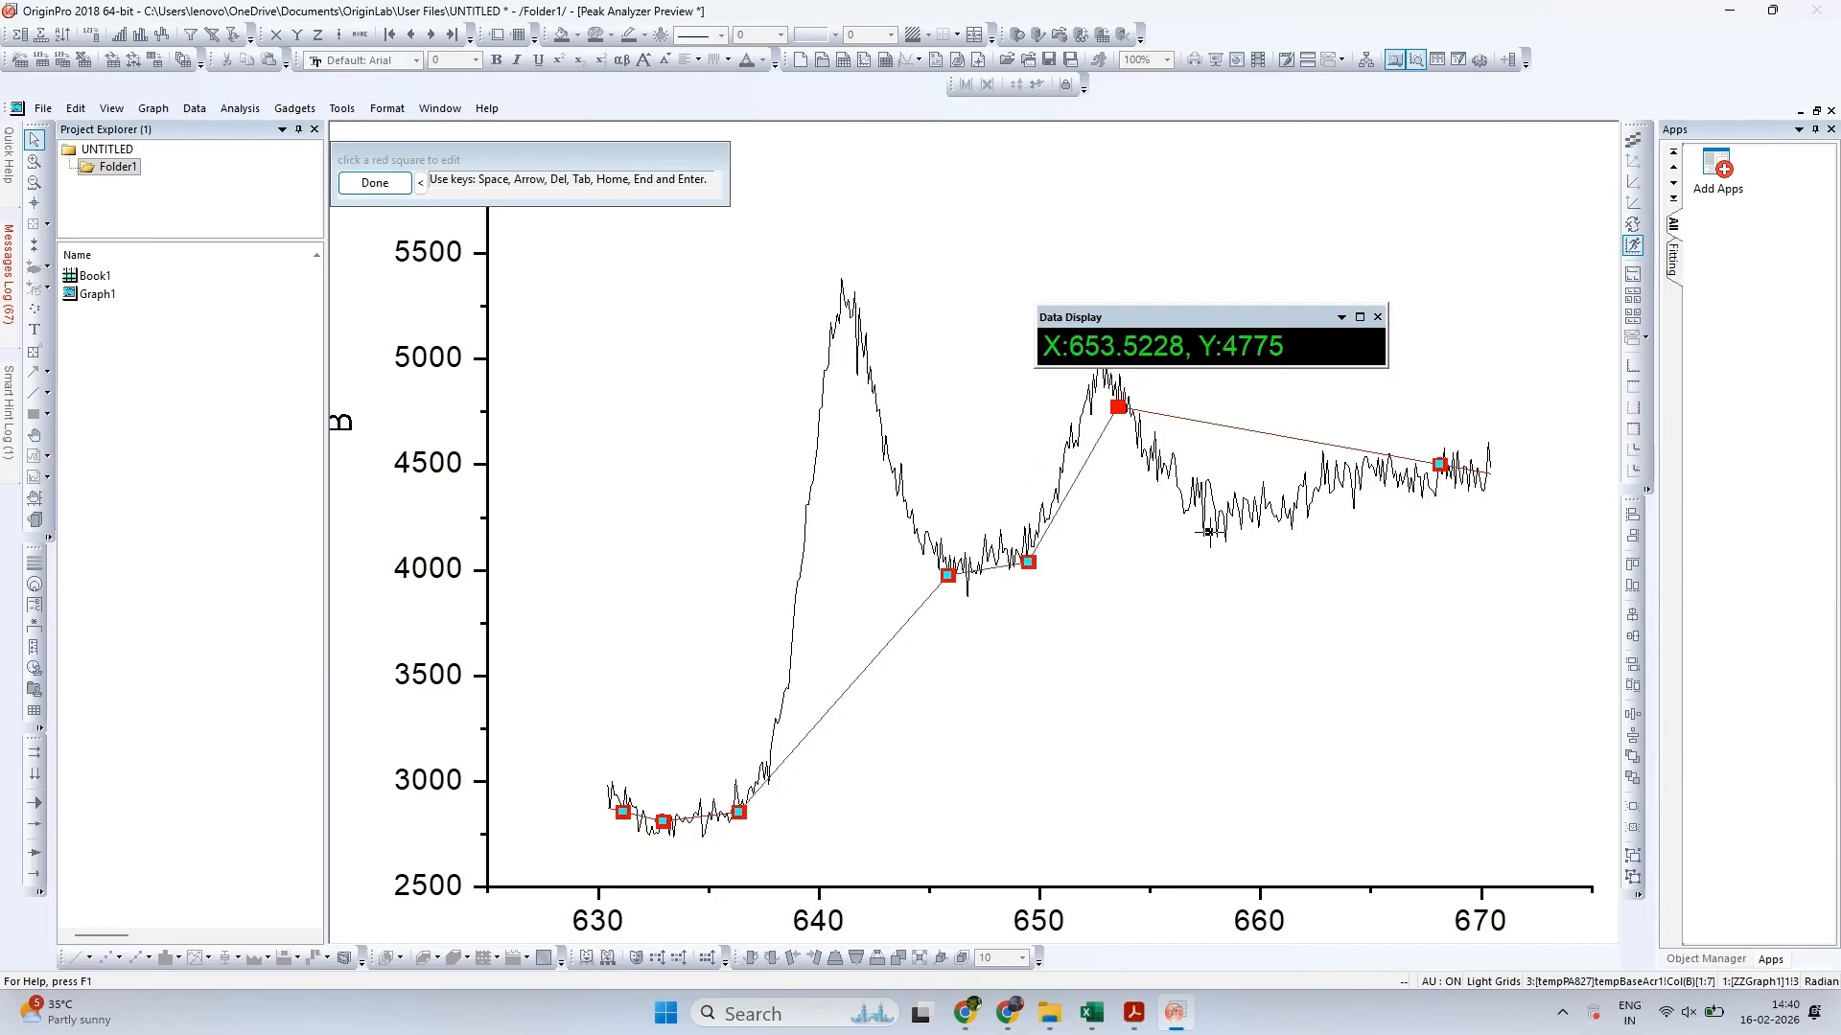
{"action": "left_click", "coordinate": [1210, 533]}
{"action": "left_click", "coordinate": [1439, 465]}
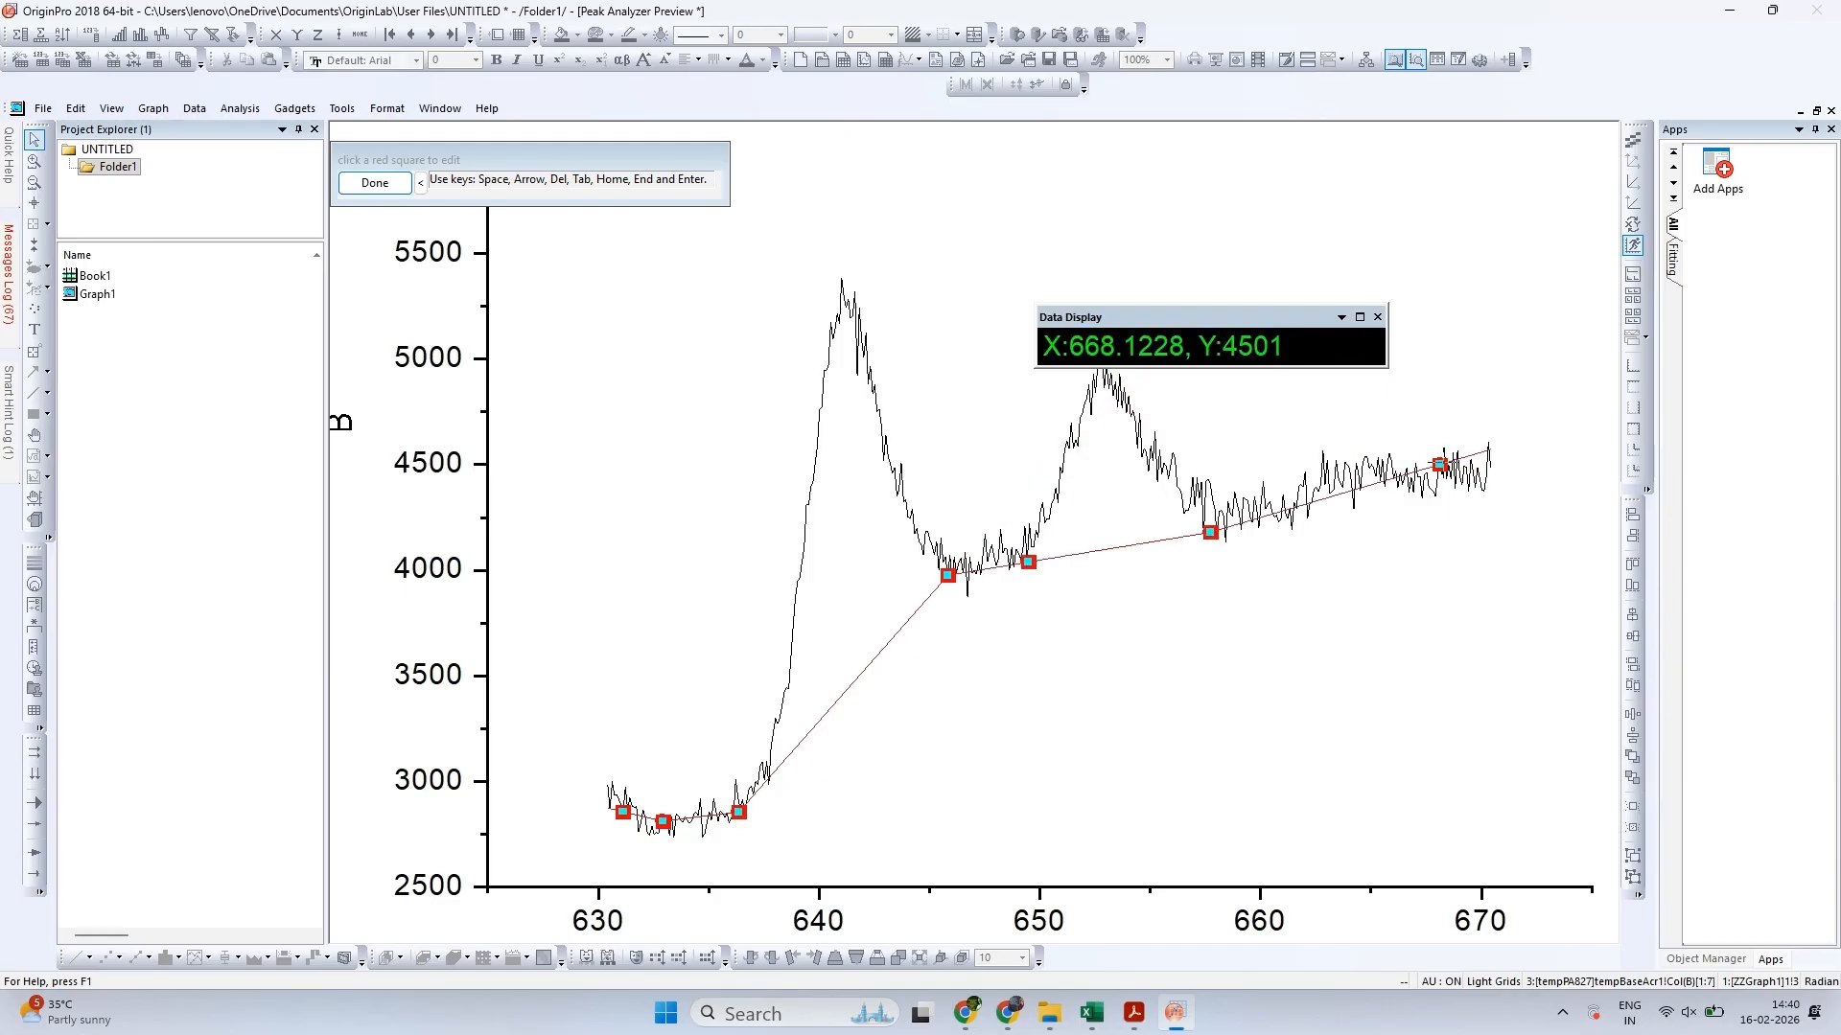
{"action": "left_click", "coordinate": [1490, 490]}
Reposition the two anchor points ahead of the first peak, one at the curve's low dip and one at about X 637.8, Y 3010
{"action": "left_click", "coordinate": [738, 812]}
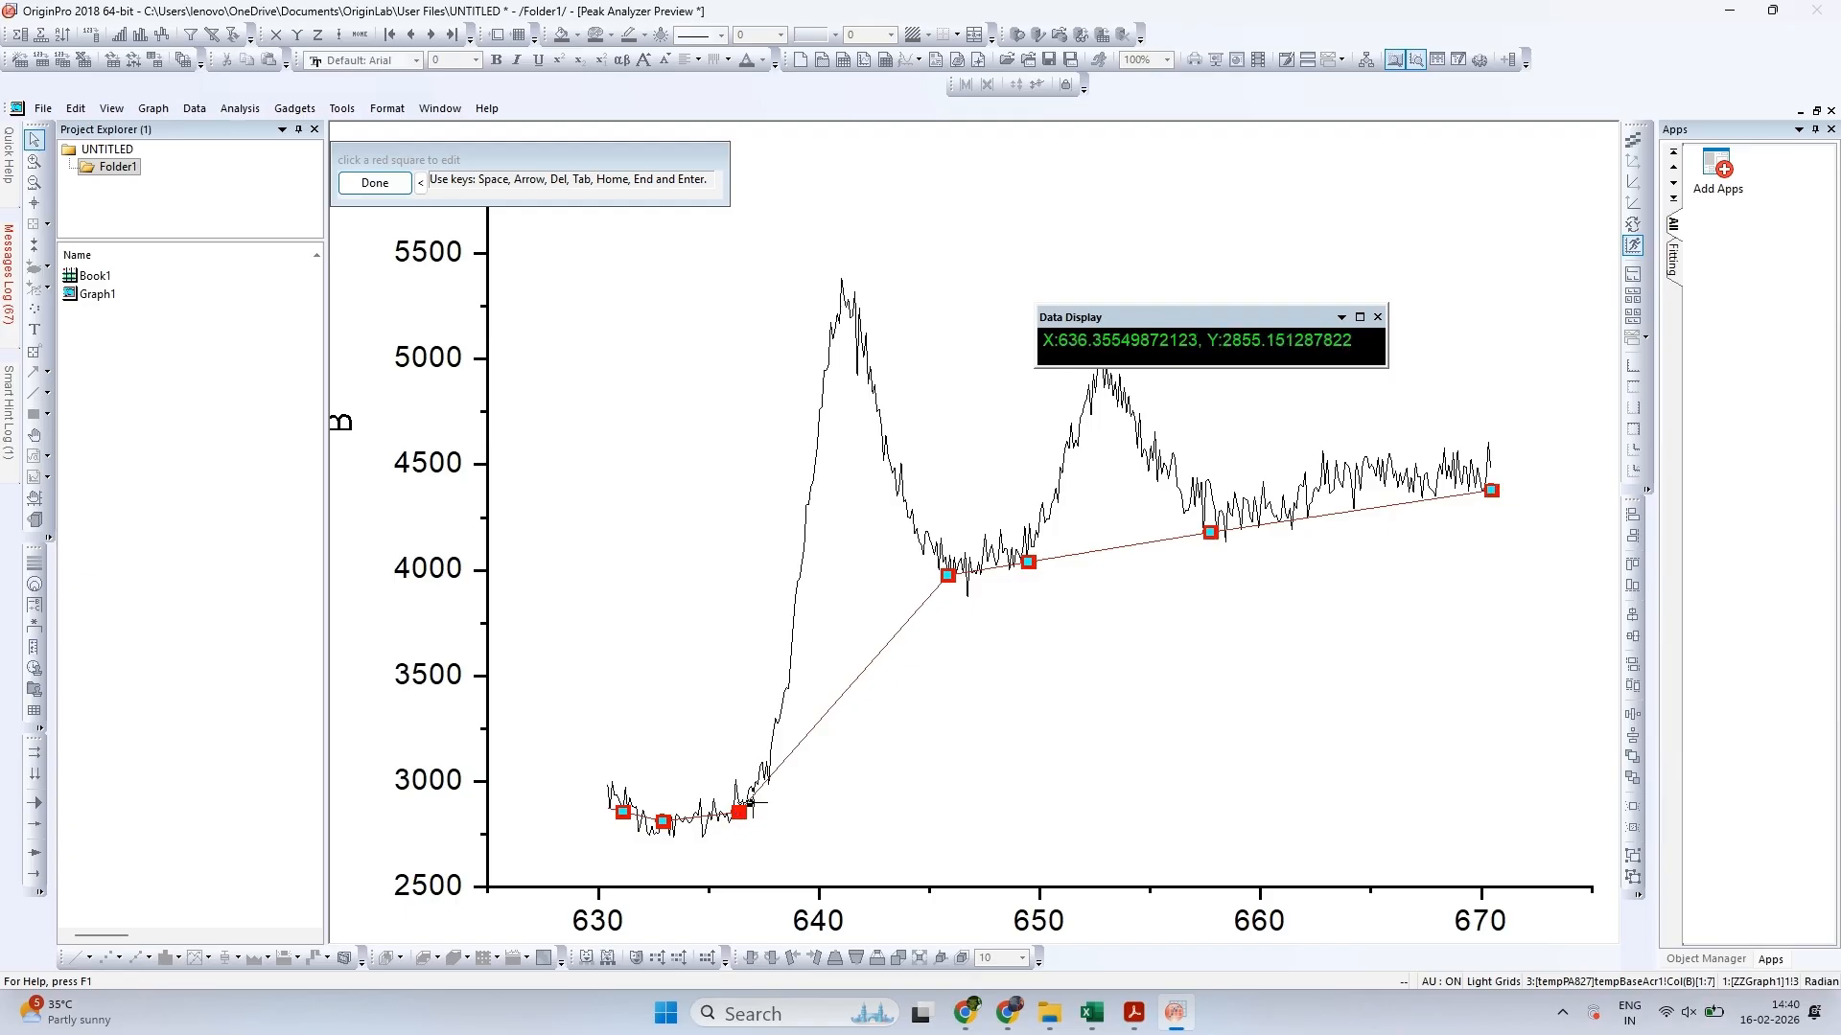
{"action": "left_click", "coordinate": [854, 686]}
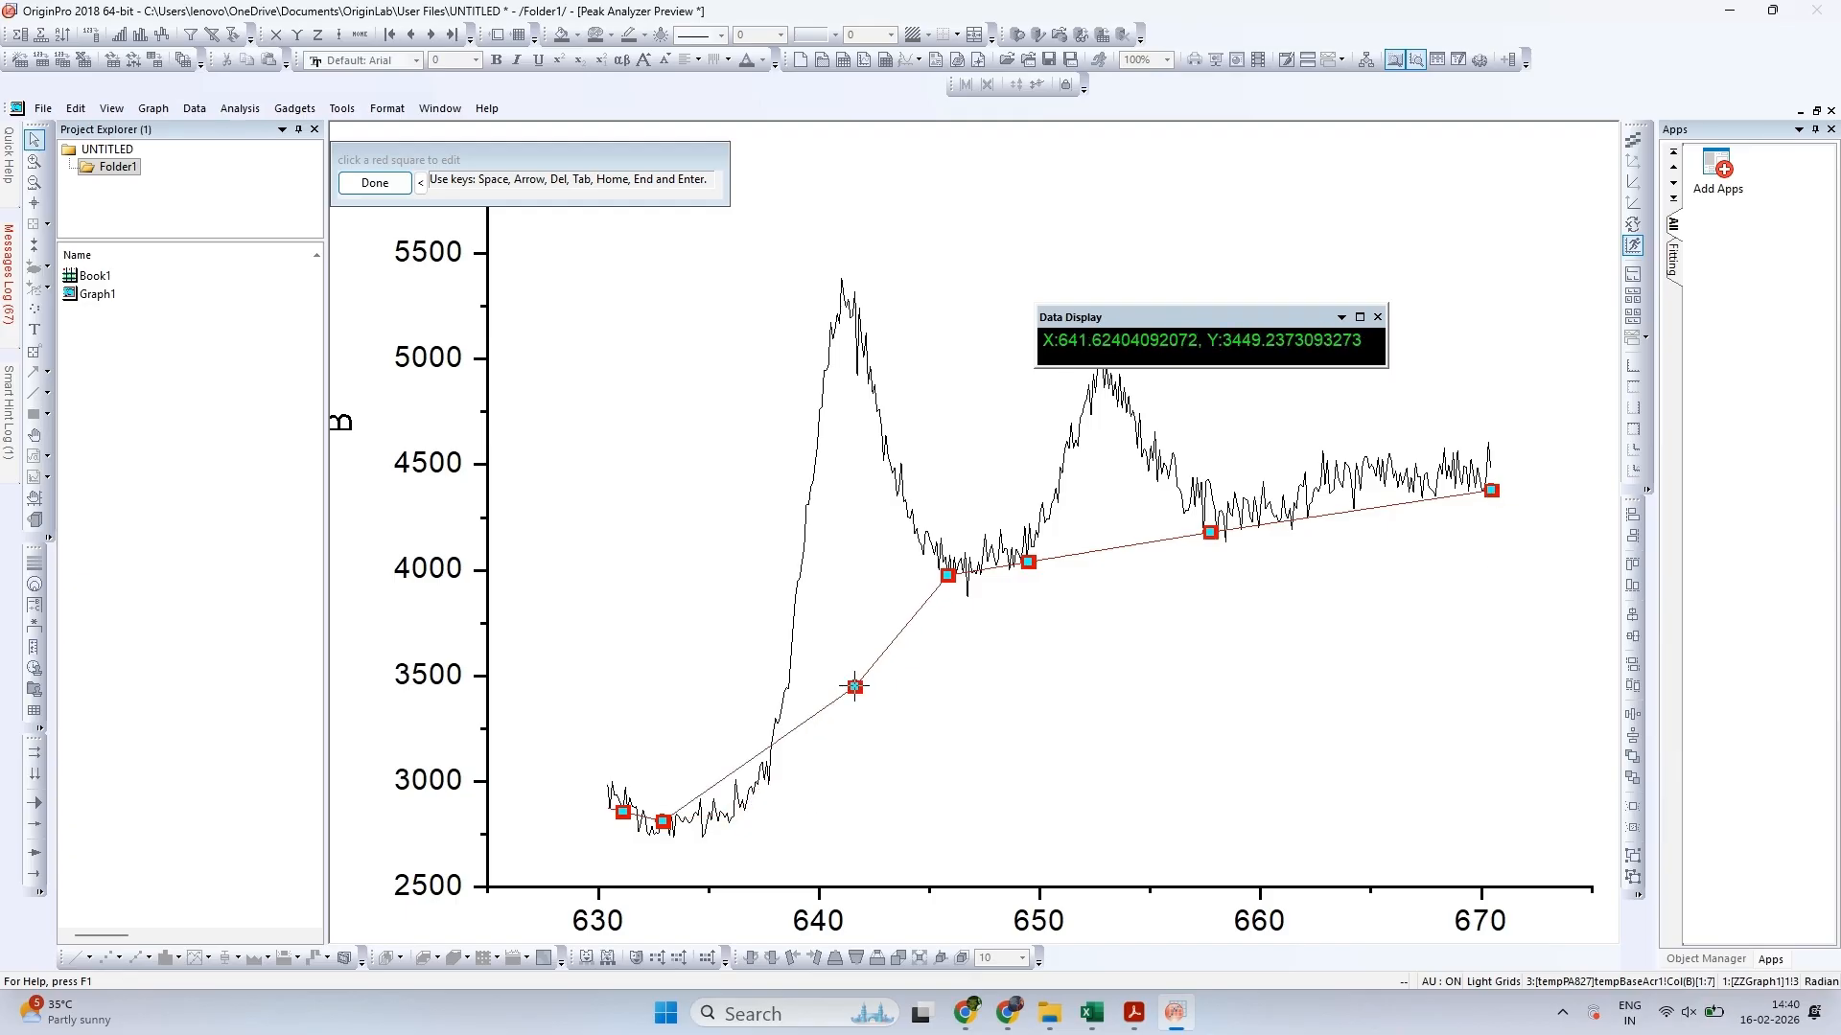
{"action": "left_click", "coordinate": [662, 821]}
{"action": "left_click", "coordinate": [764, 782]}
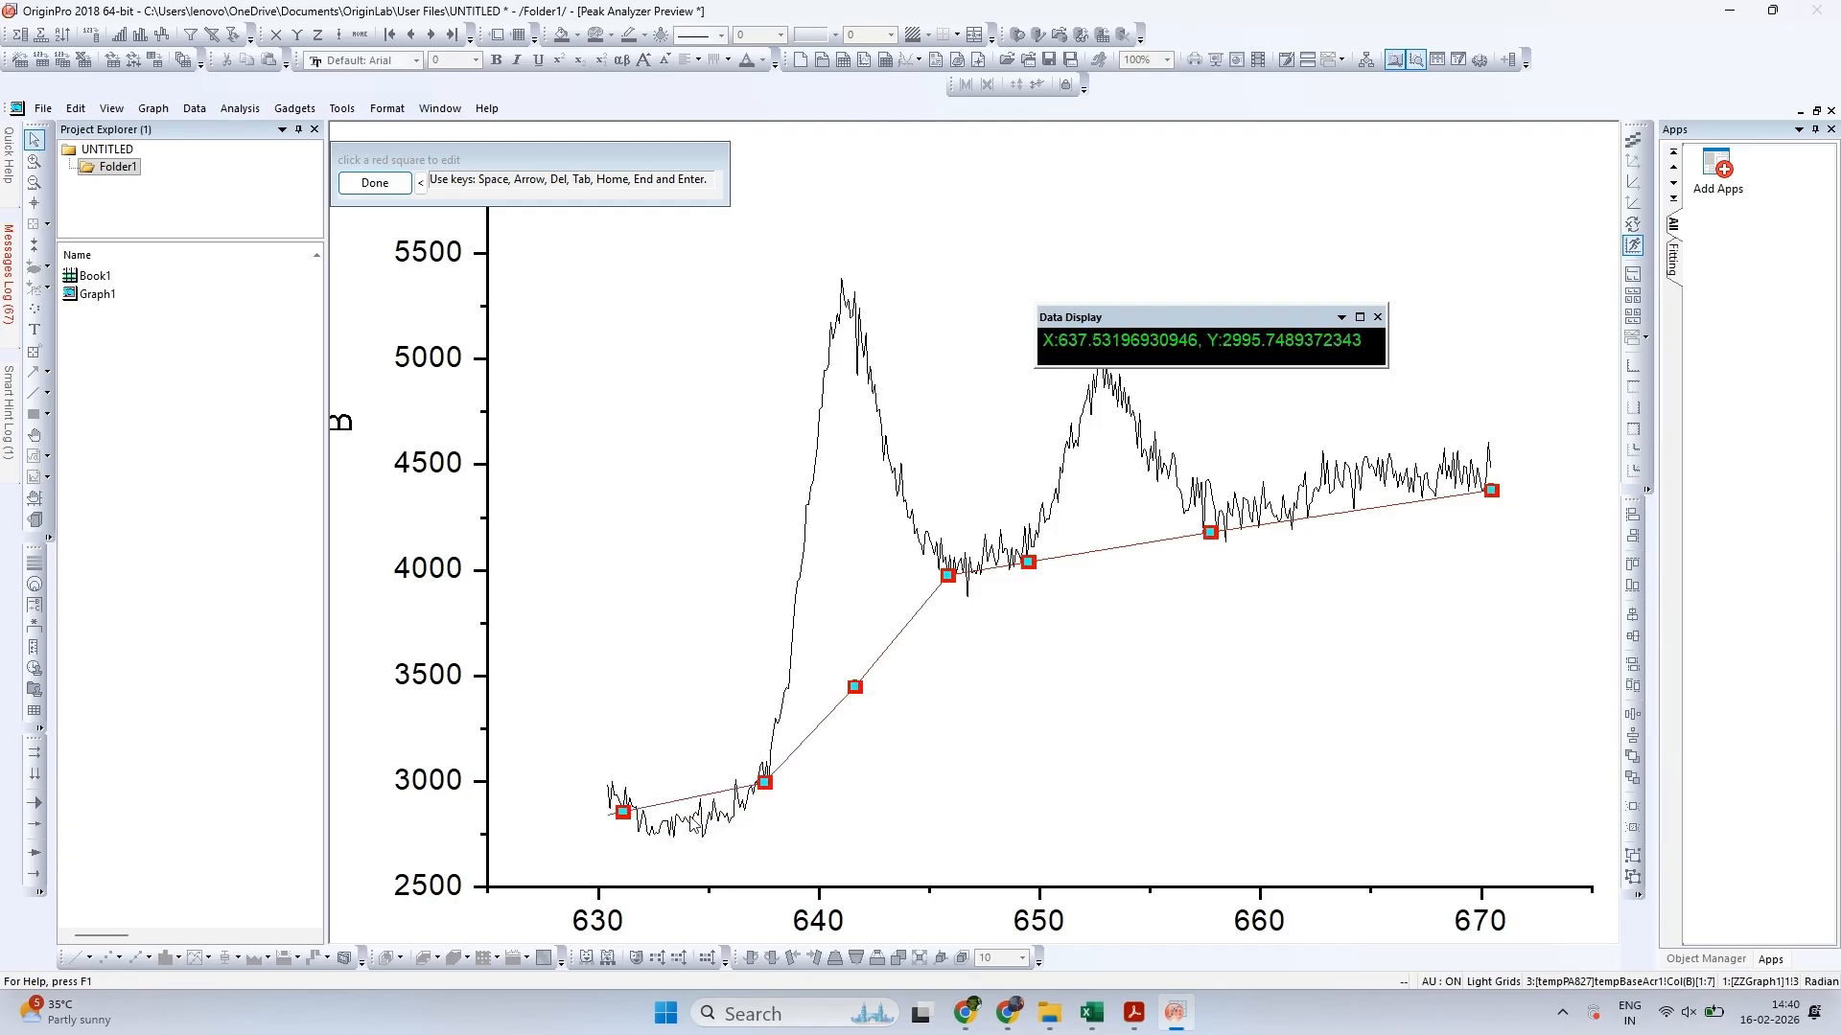
{"action": "left_click", "coordinate": [764, 782]}
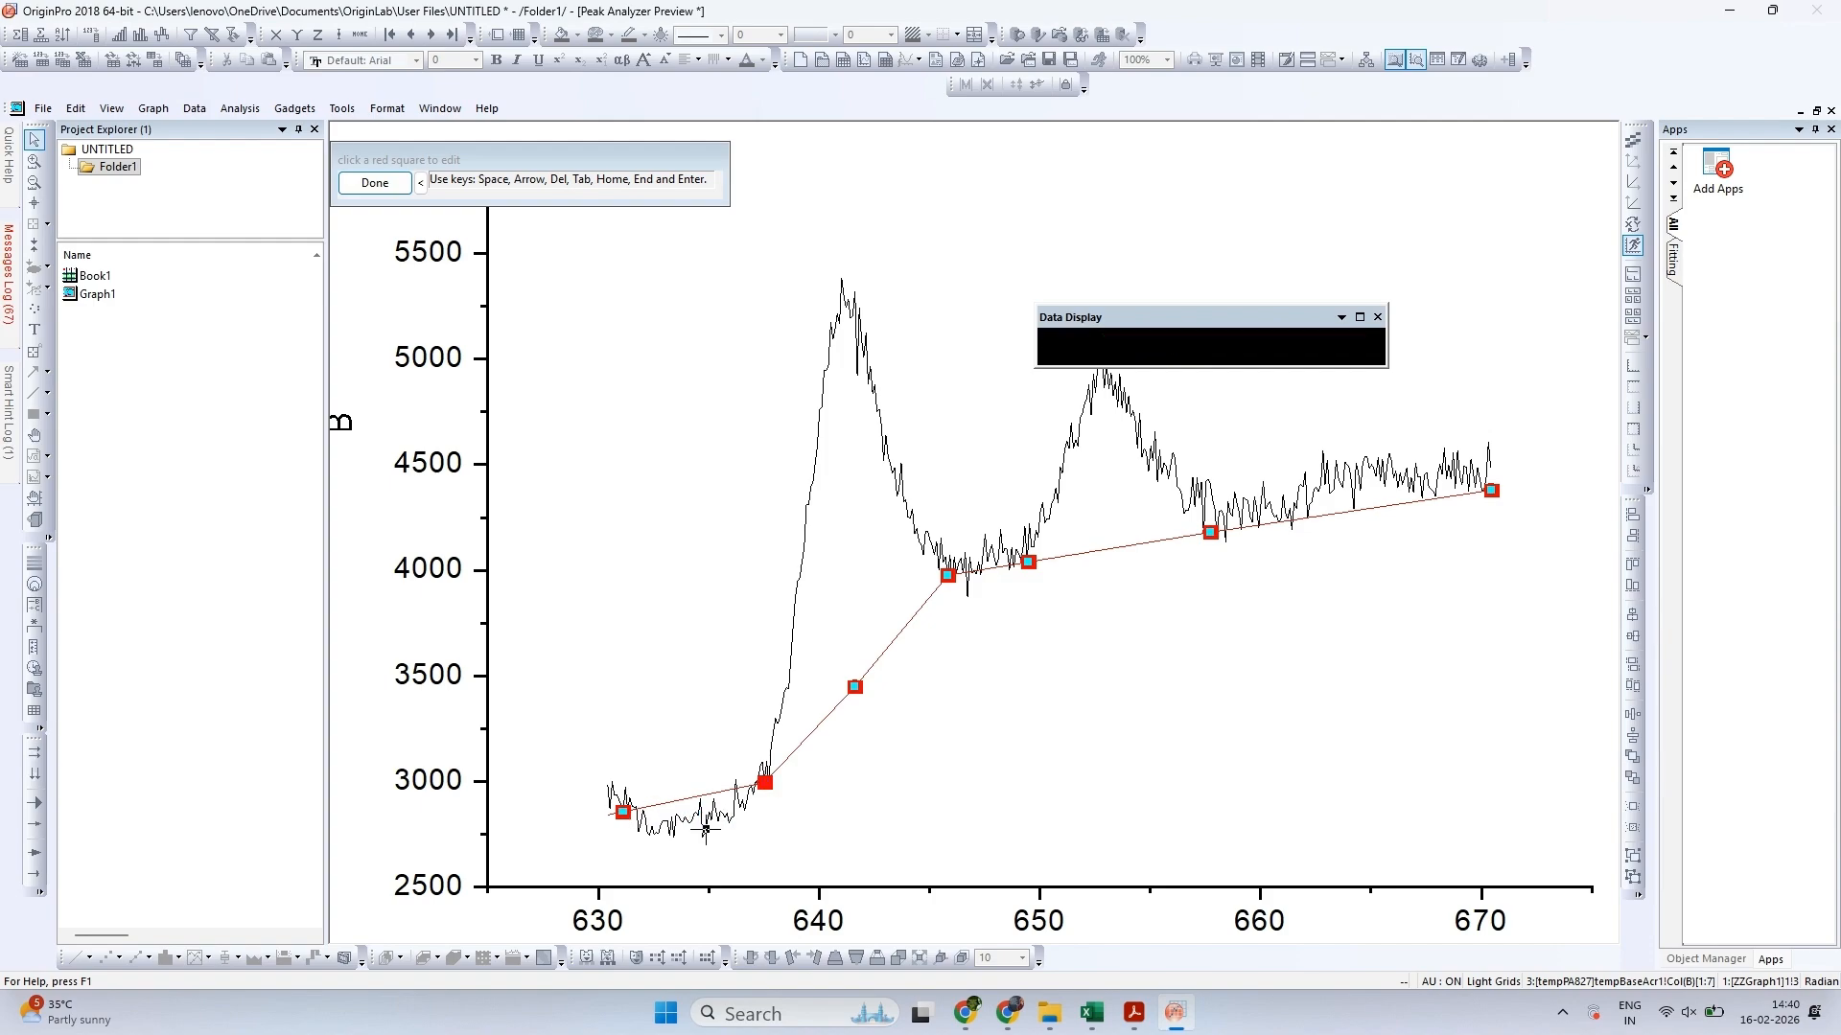
{"action": "left_click", "coordinate": [704, 831]}
{"action": "left_click", "coordinate": [854, 686]}
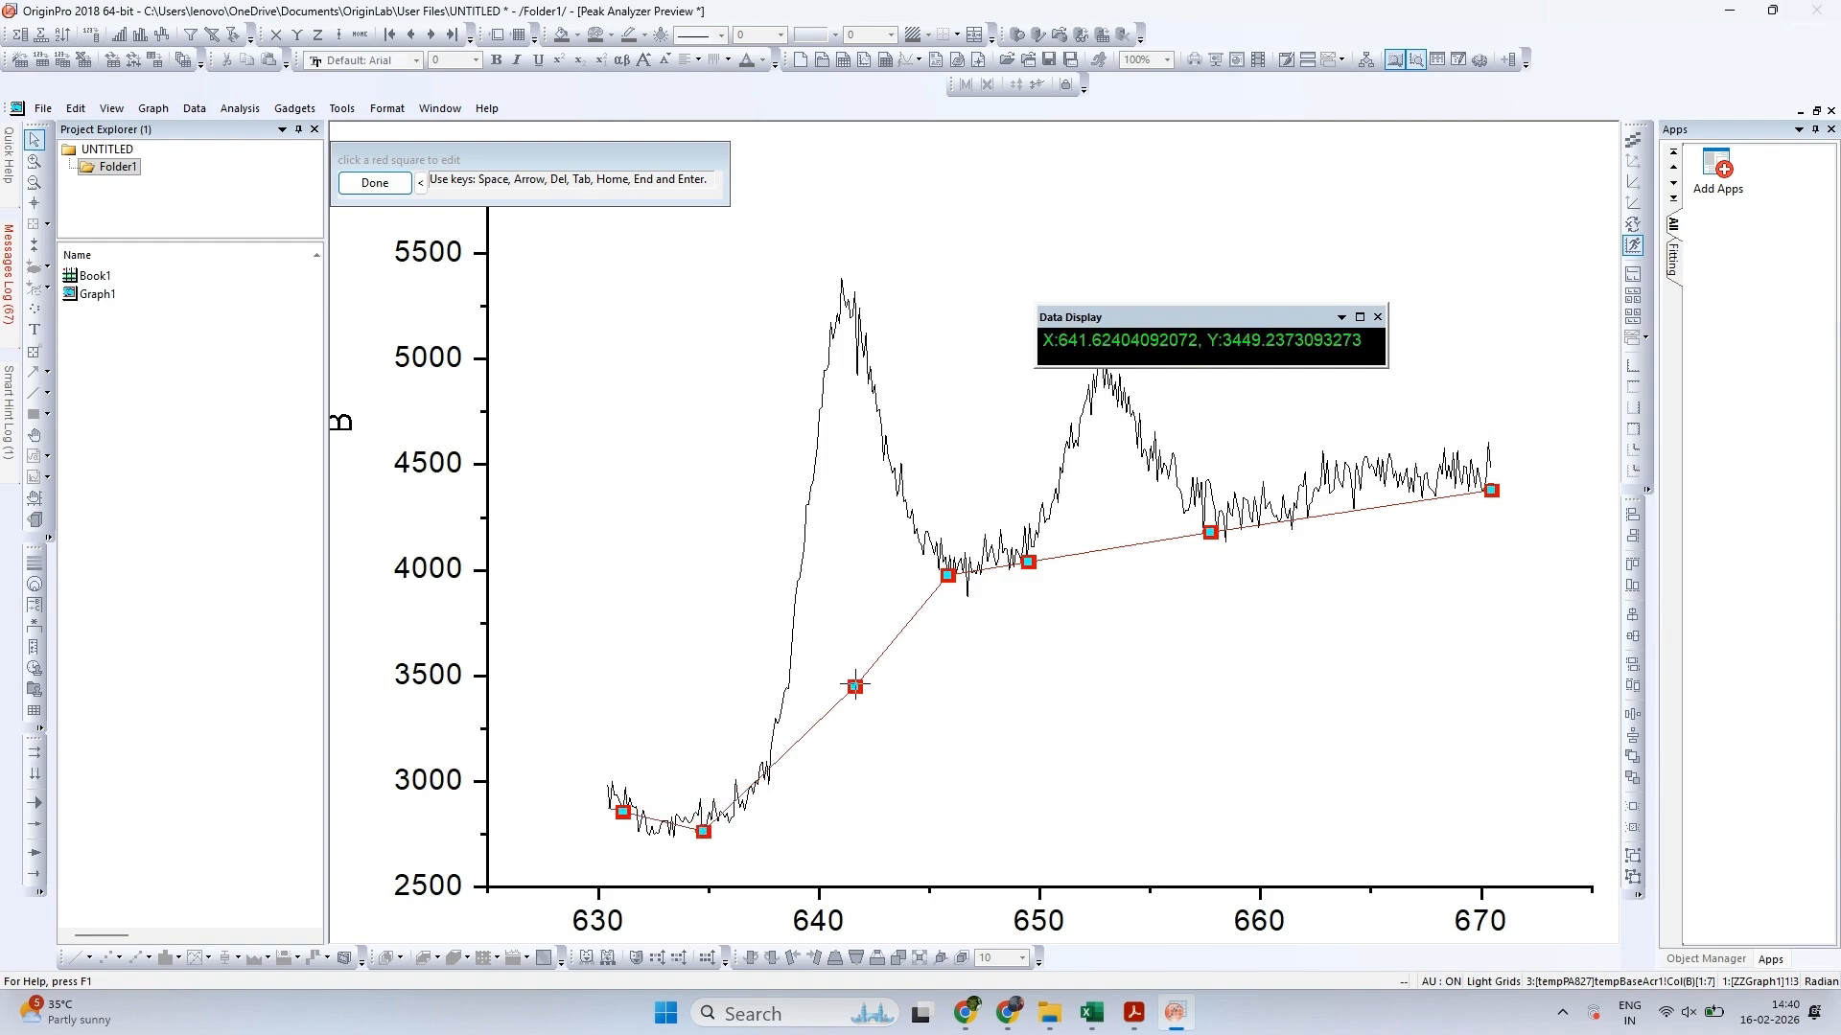
{"action": "left_click", "coordinate": [770, 780]}
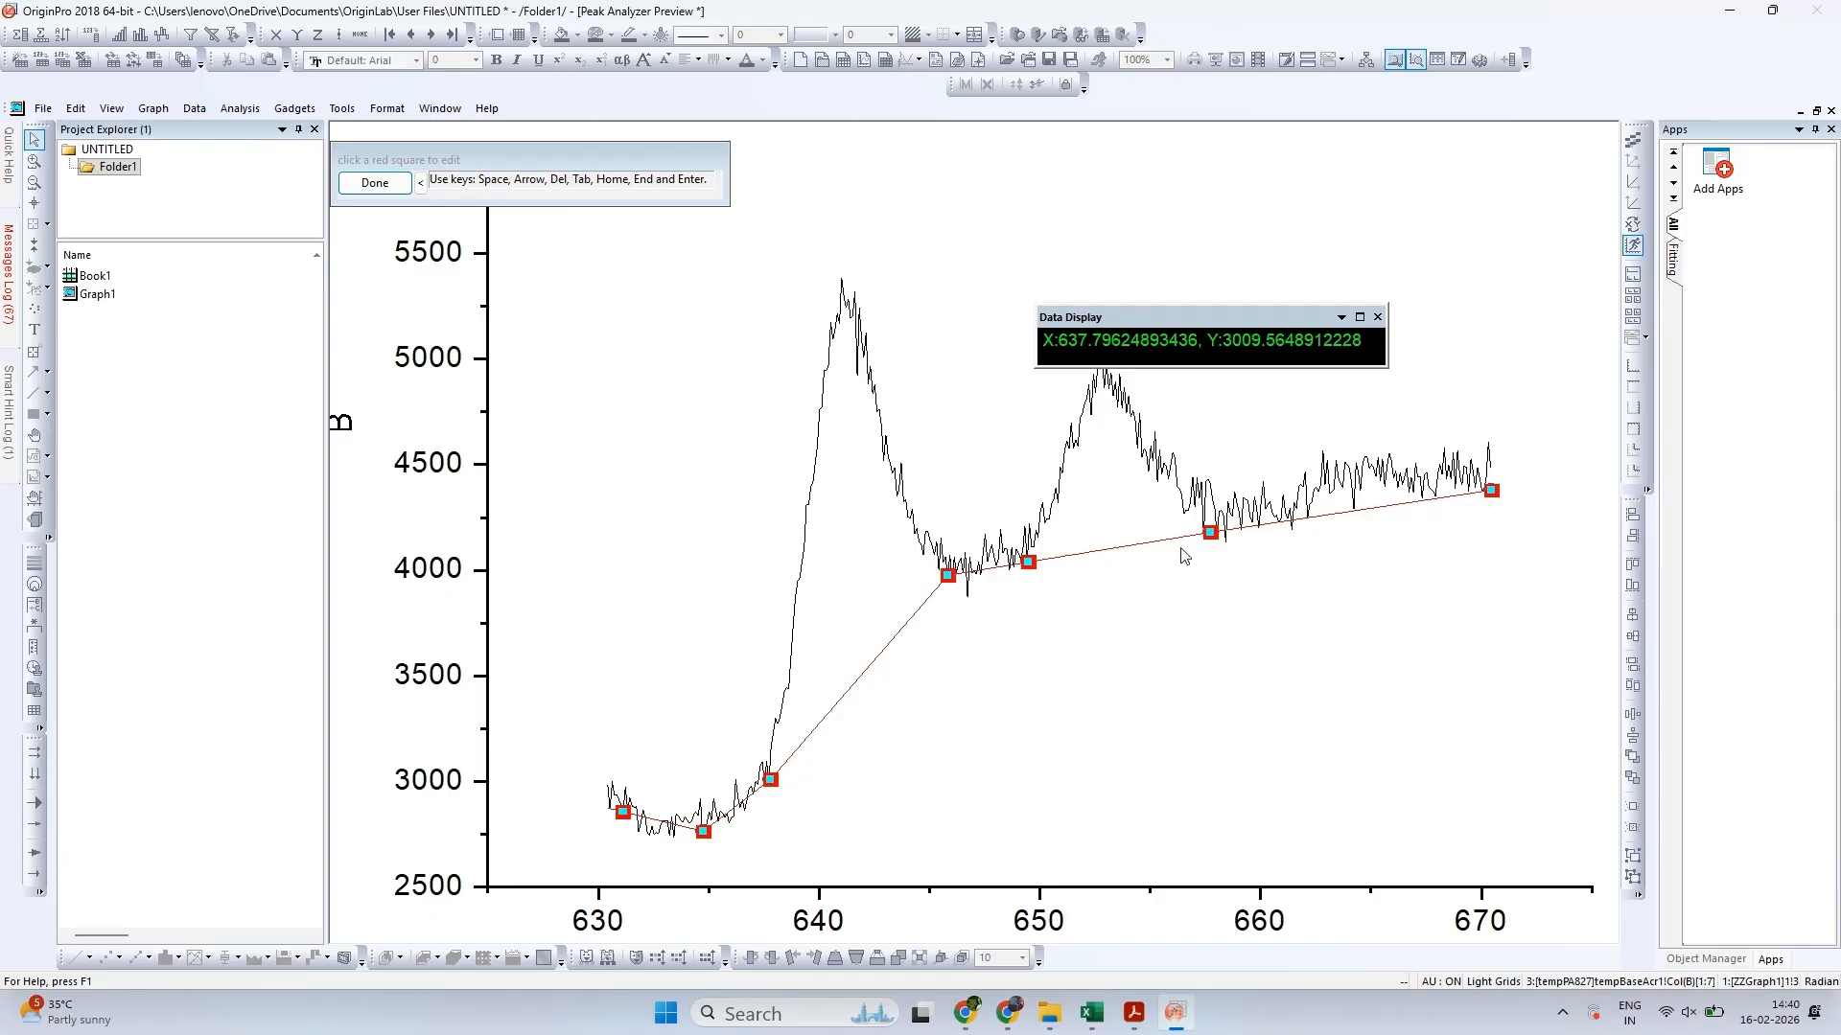
Finish editing the anchor points and create the line-interpolated baseline on the graph
{"action": "left_click", "coordinate": [1276, 534]}
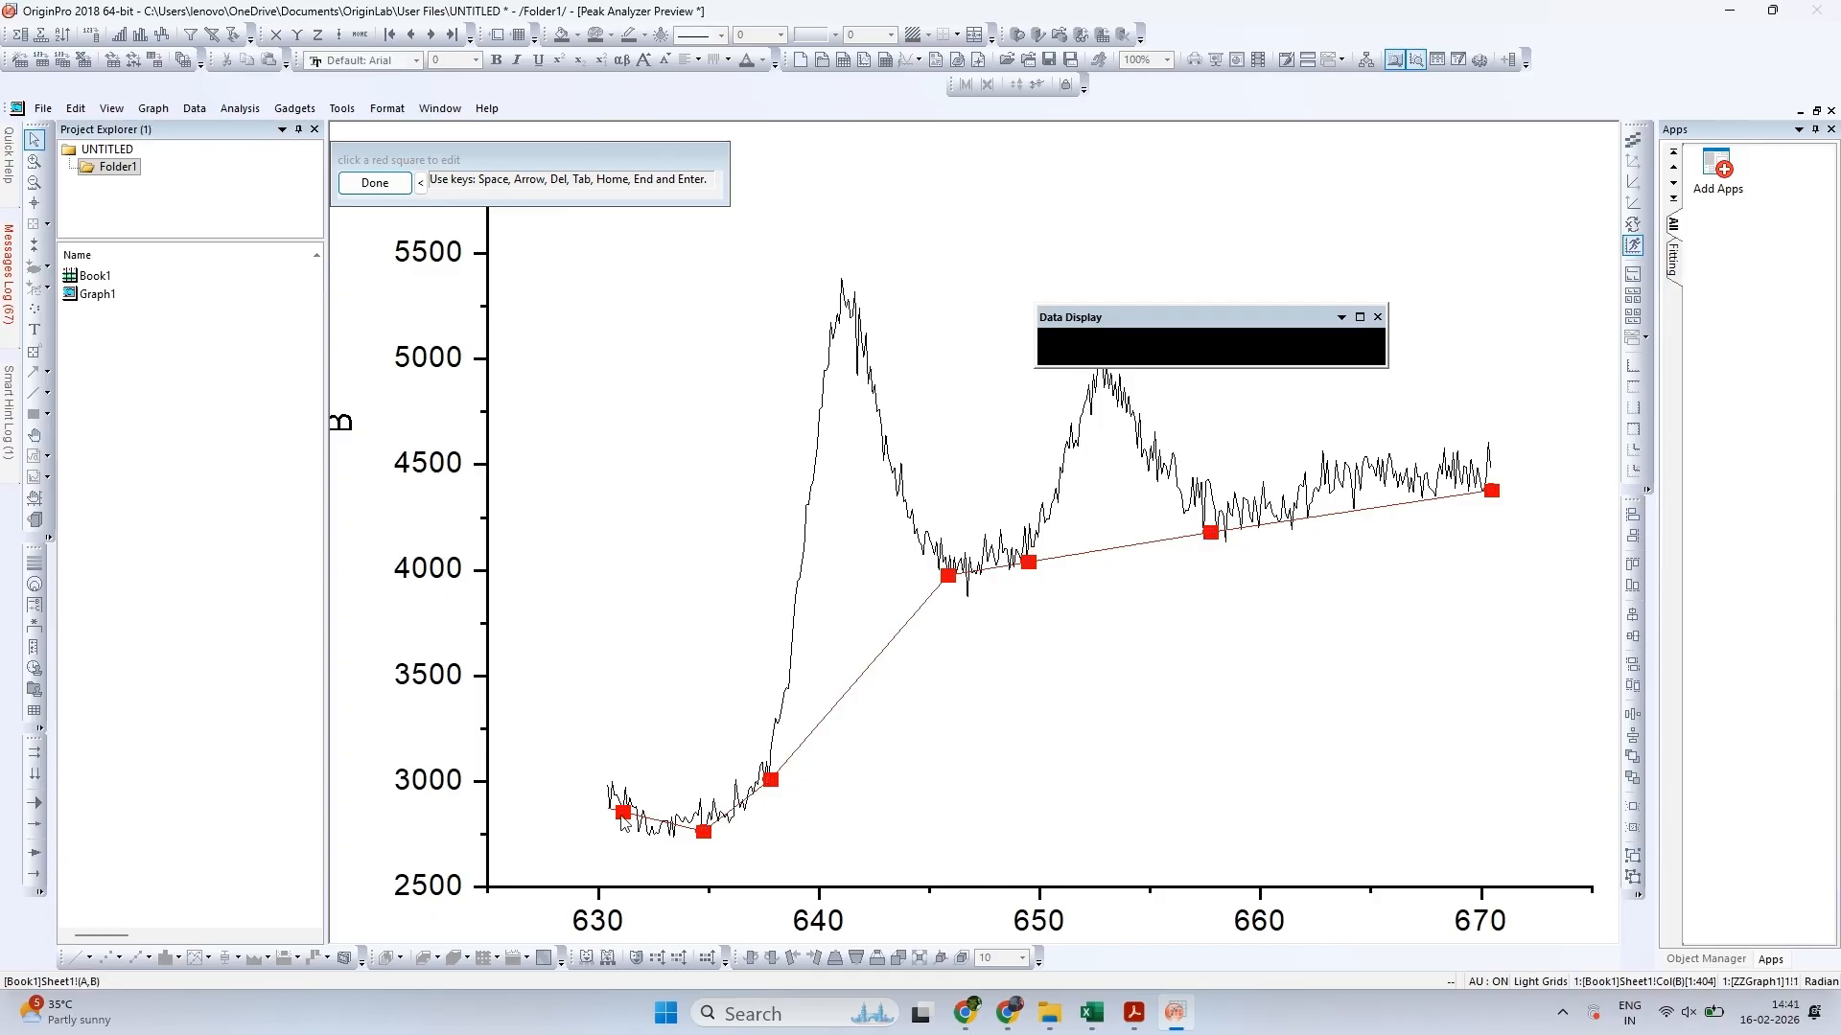
{"action": "left_click", "coordinate": [375, 183]}
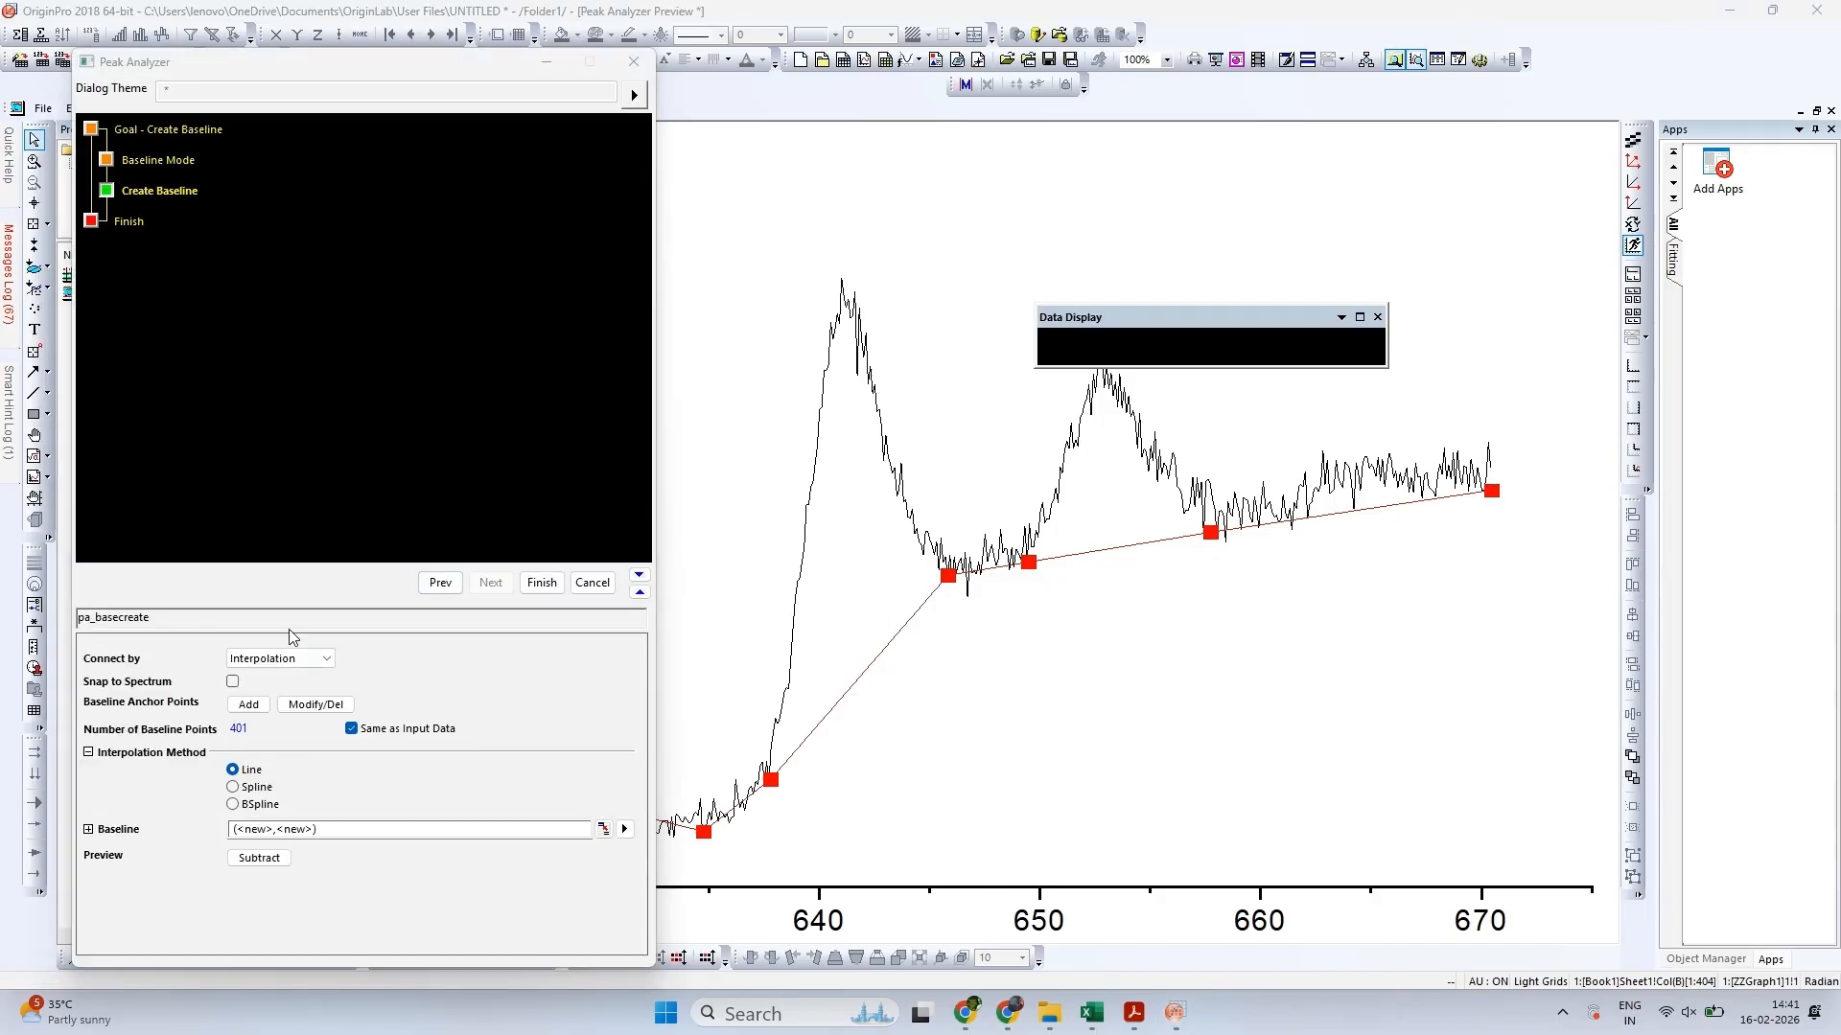
{"action": "left_click", "coordinate": [542, 583]}
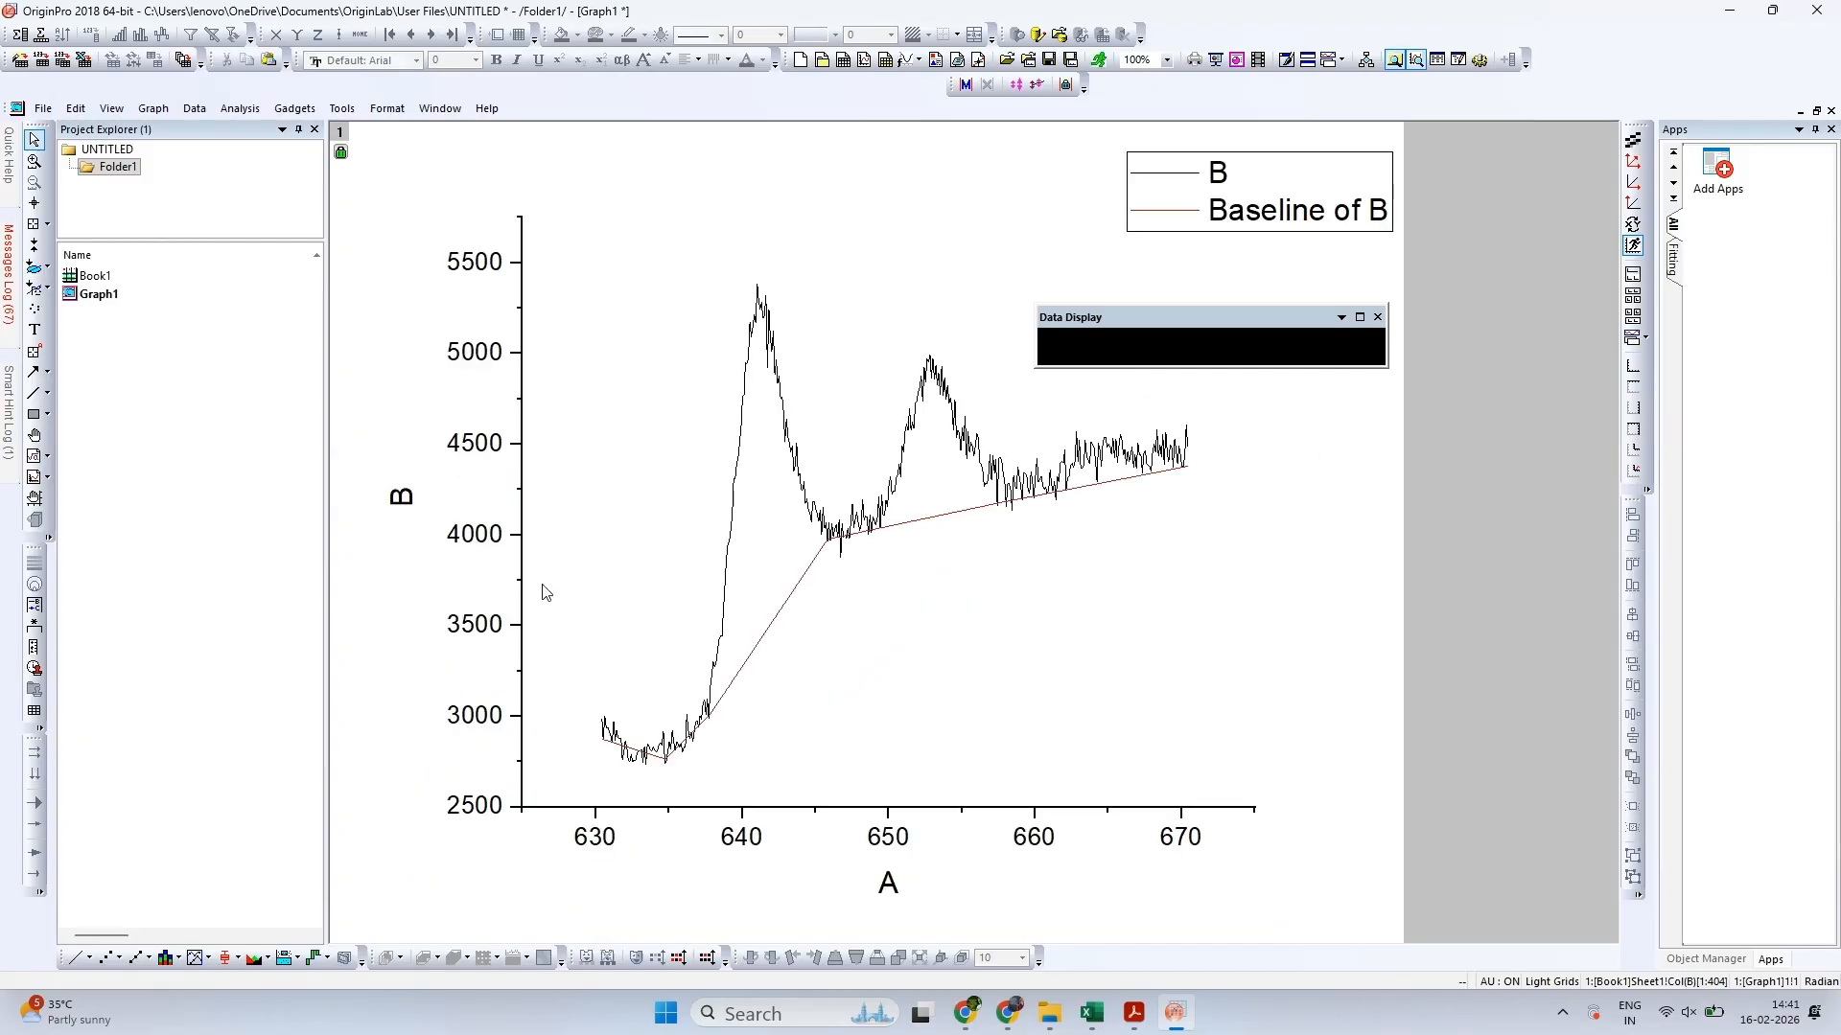
Subtract the Baseline of B plot from curve B with Subtract Reference Data, keeping the output on the input
{"action": "right_click", "coordinate": [690, 483]}
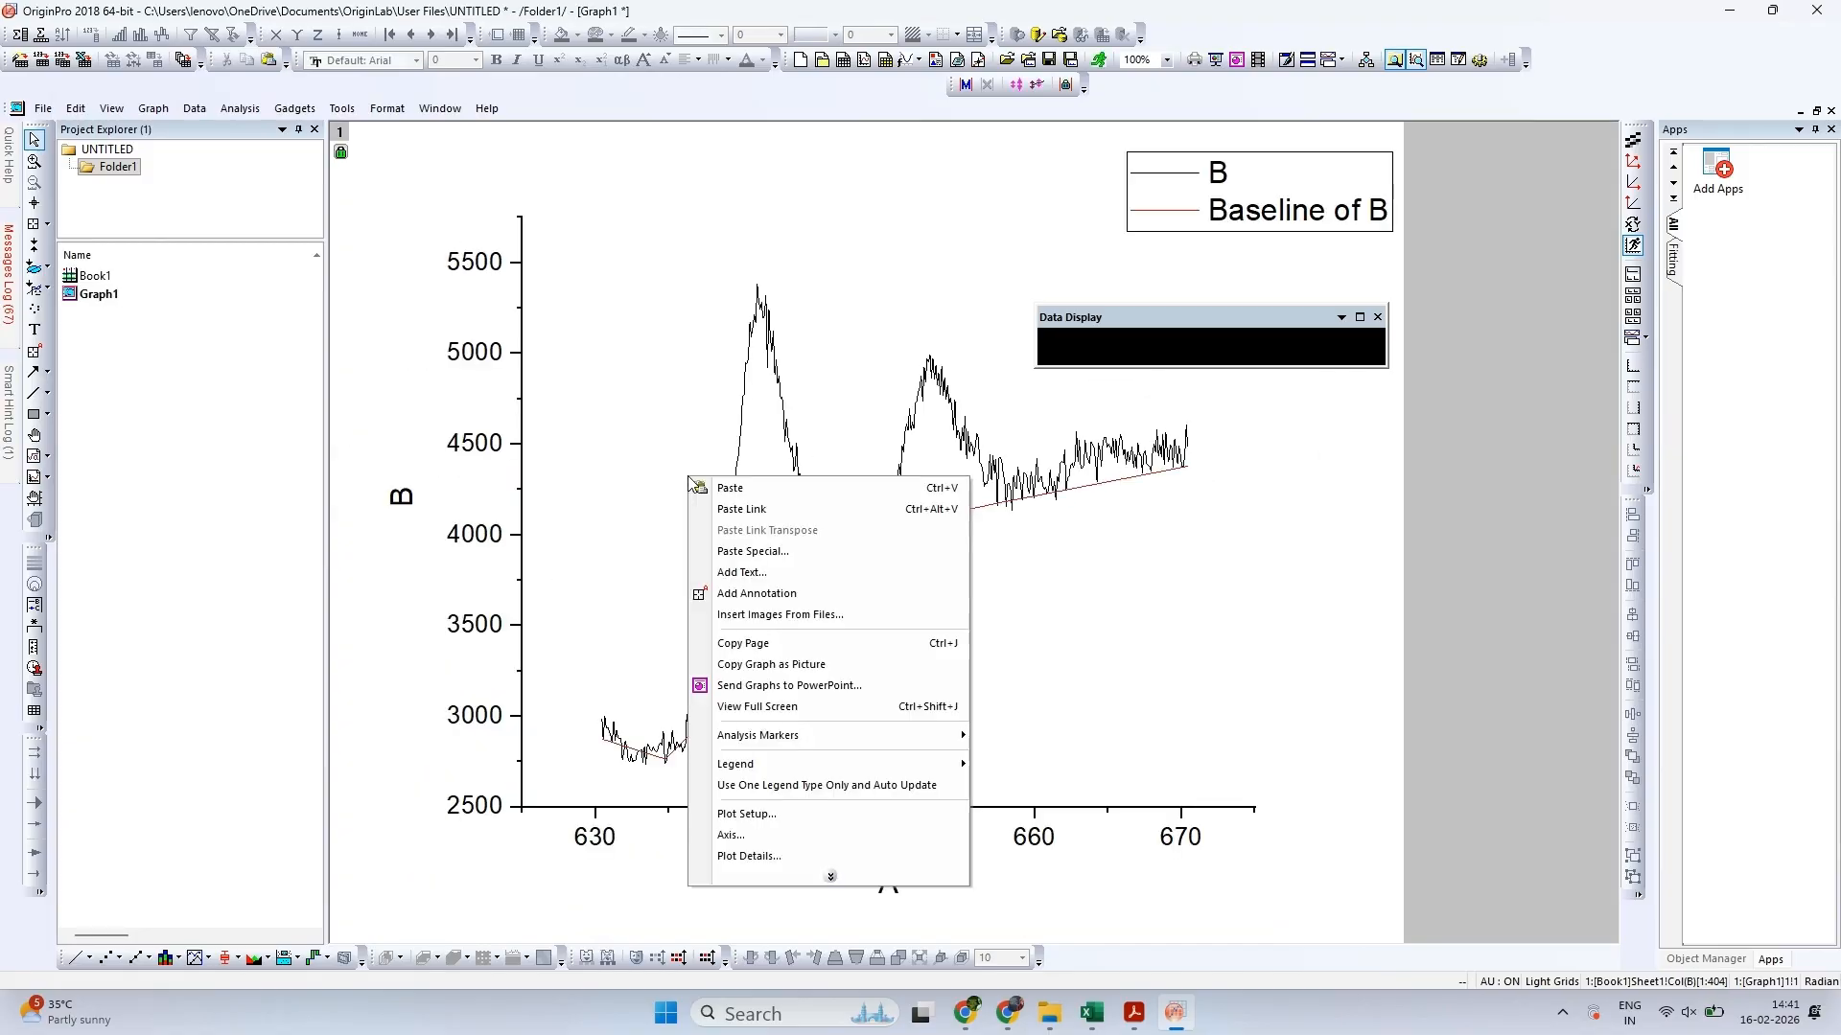
{"action": "left_click", "coordinate": [248, 110]}
{"action": "left_click", "coordinate": [247, 110]}
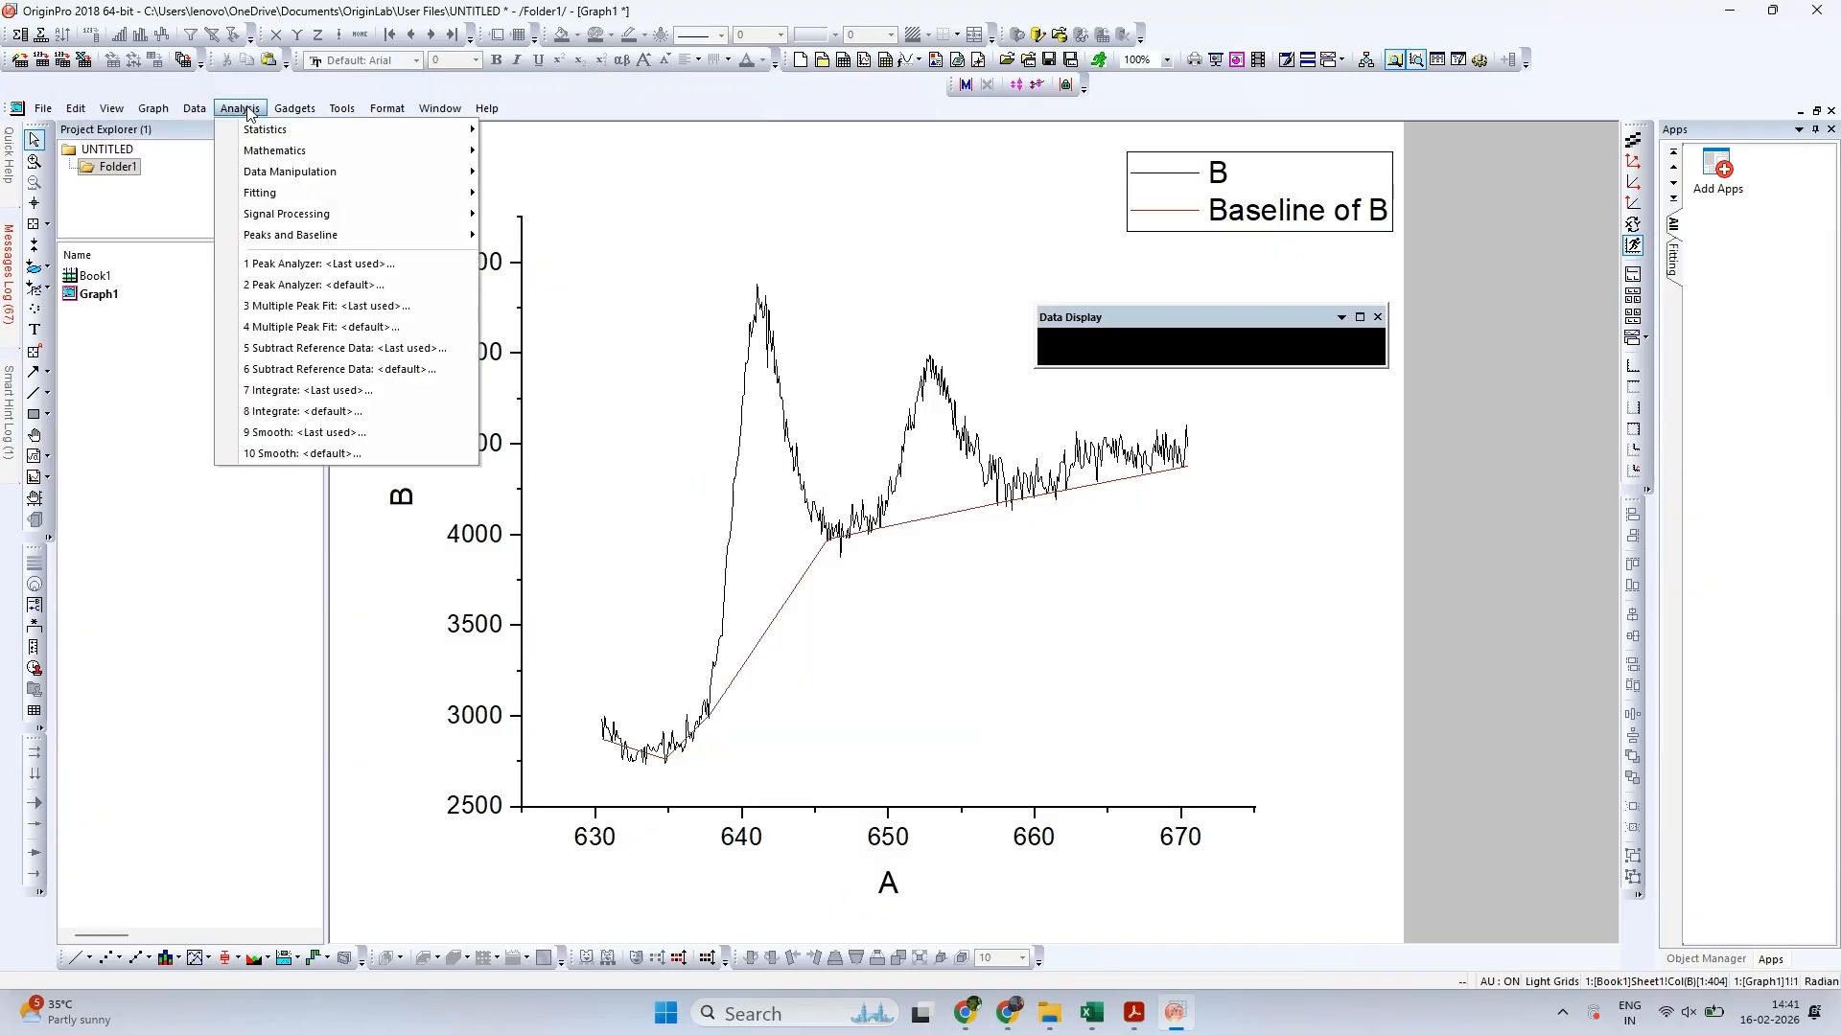
{"action": "mouse_move", "coordinate": [271, 156]}
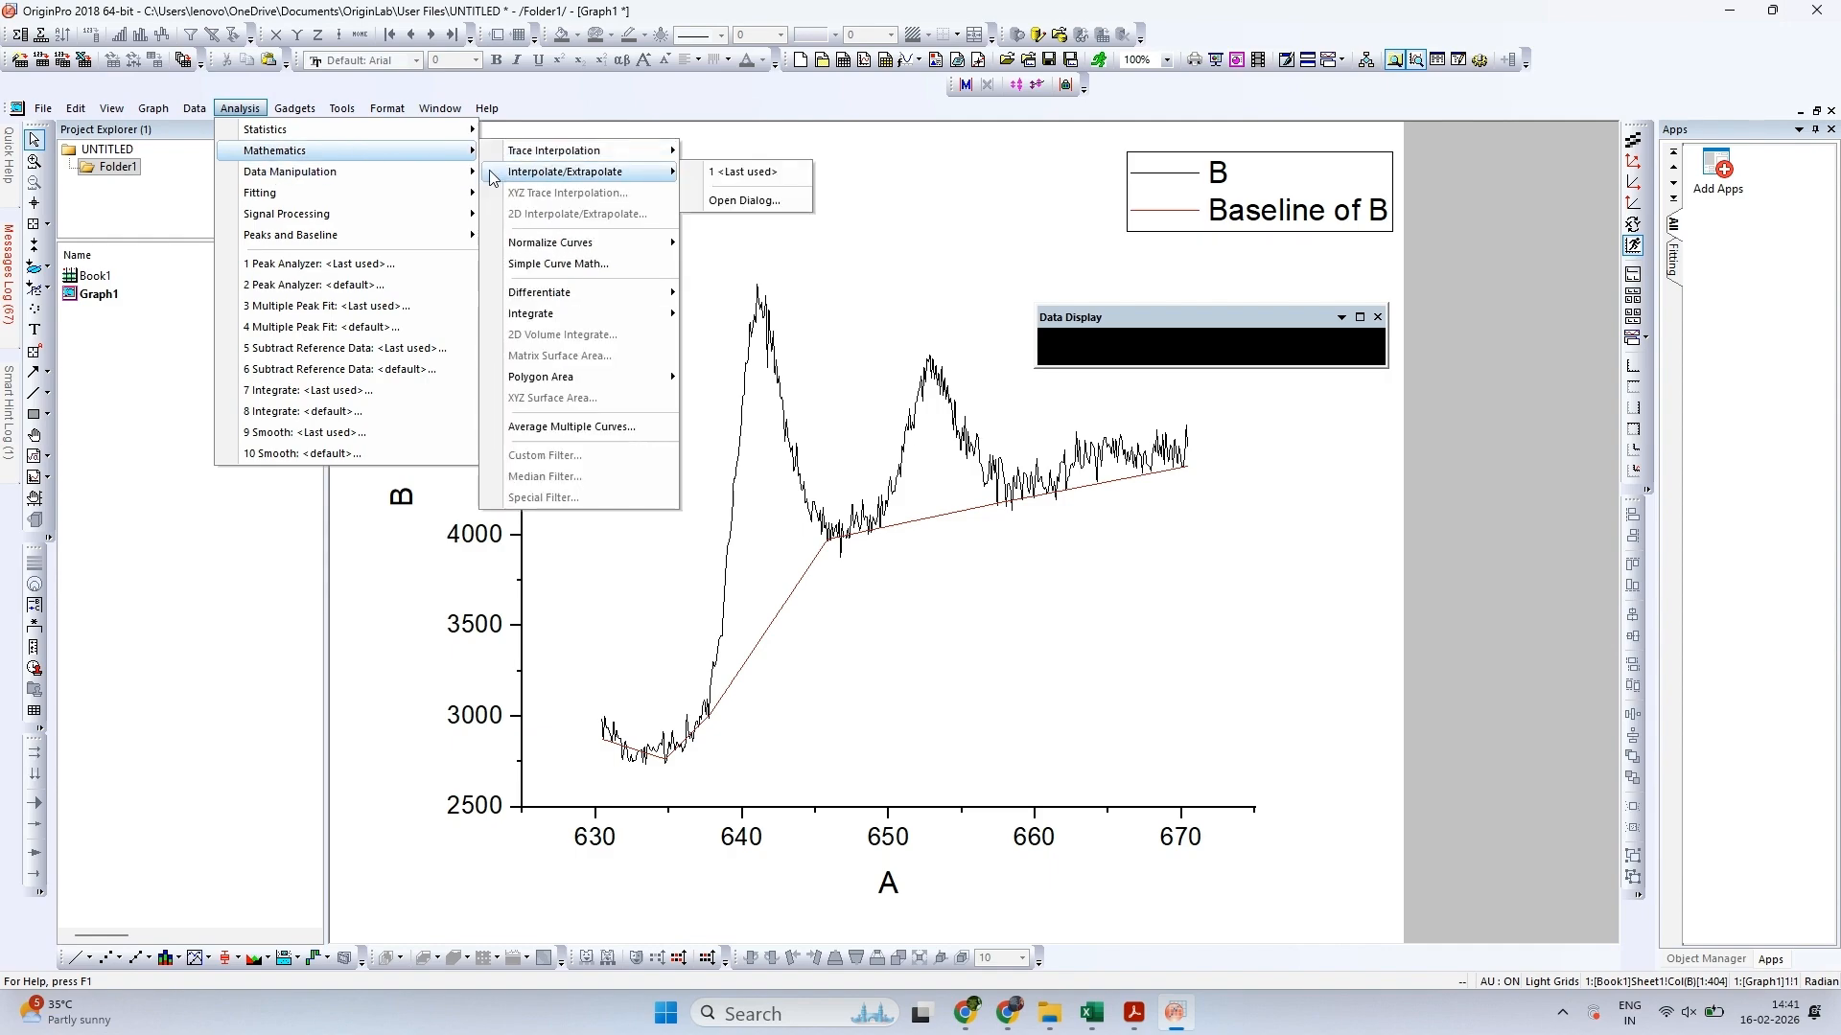
{"action": "mouse_move", "coordinate": [642, 196]}
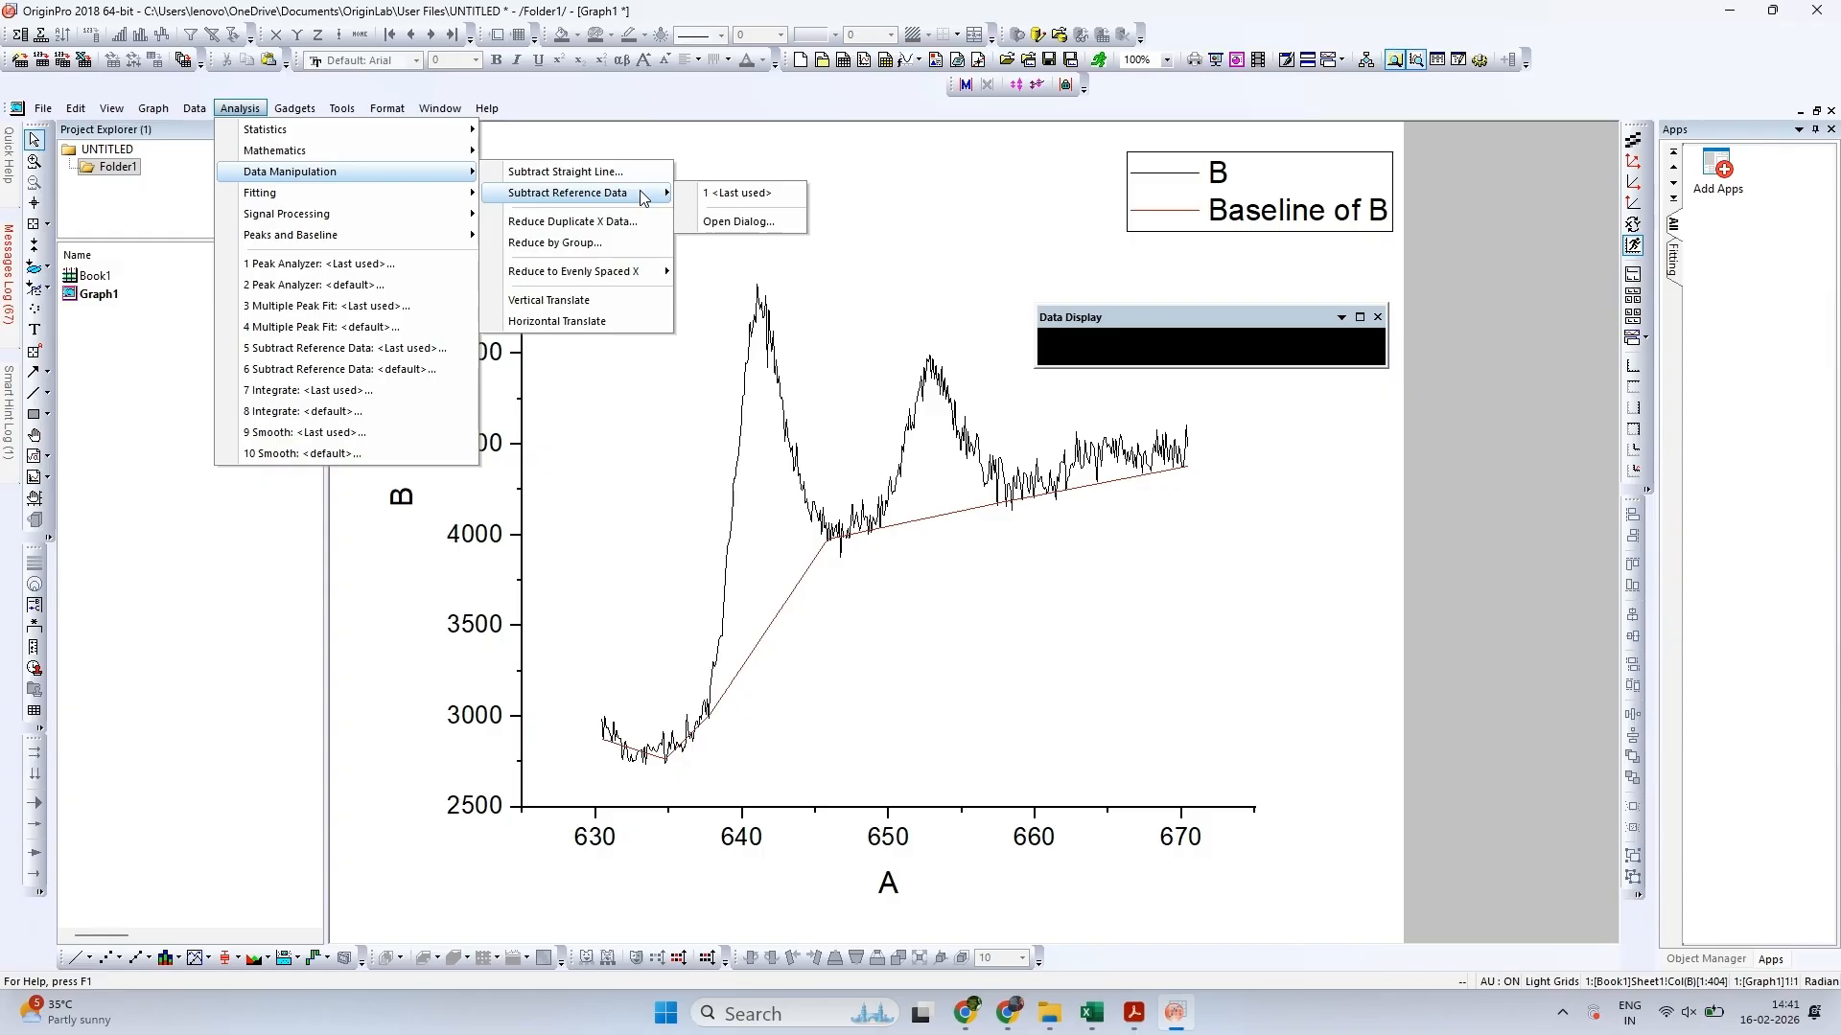
{"action": "left_click", "coordinate": [743, 223]}
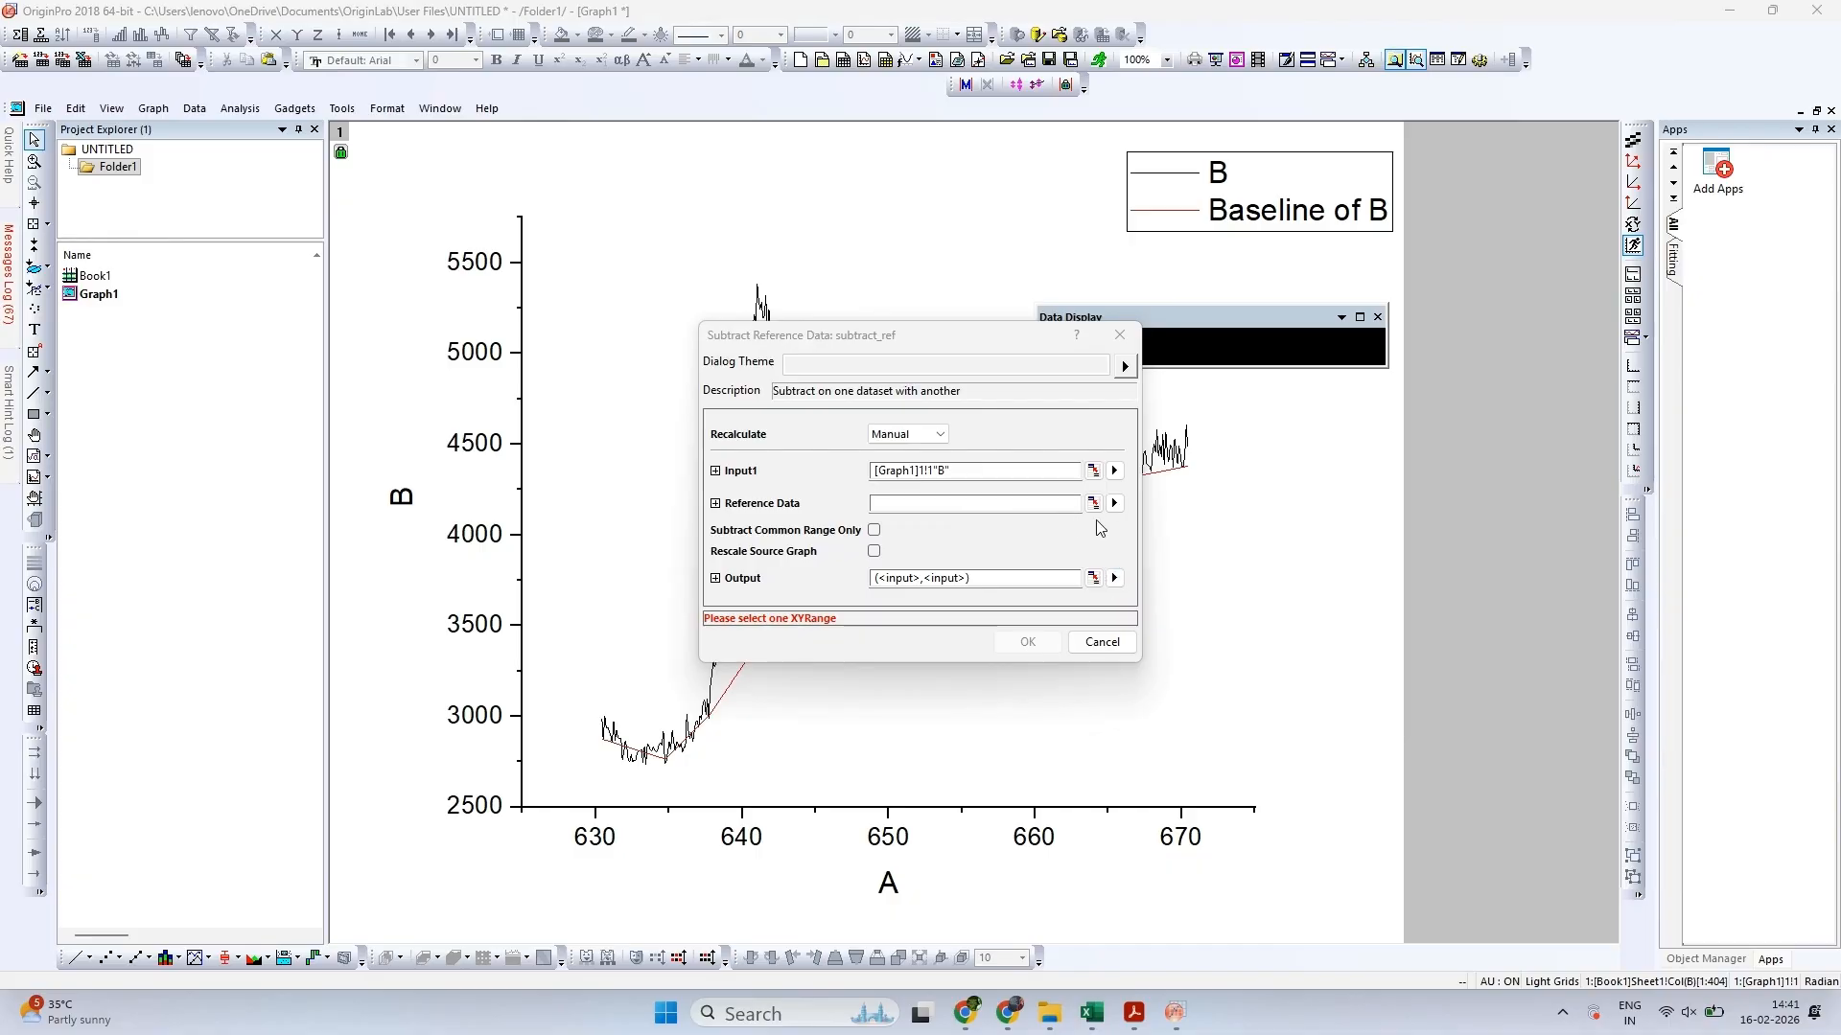
{"action": "left_click", "coordinate": [1114, 503]}
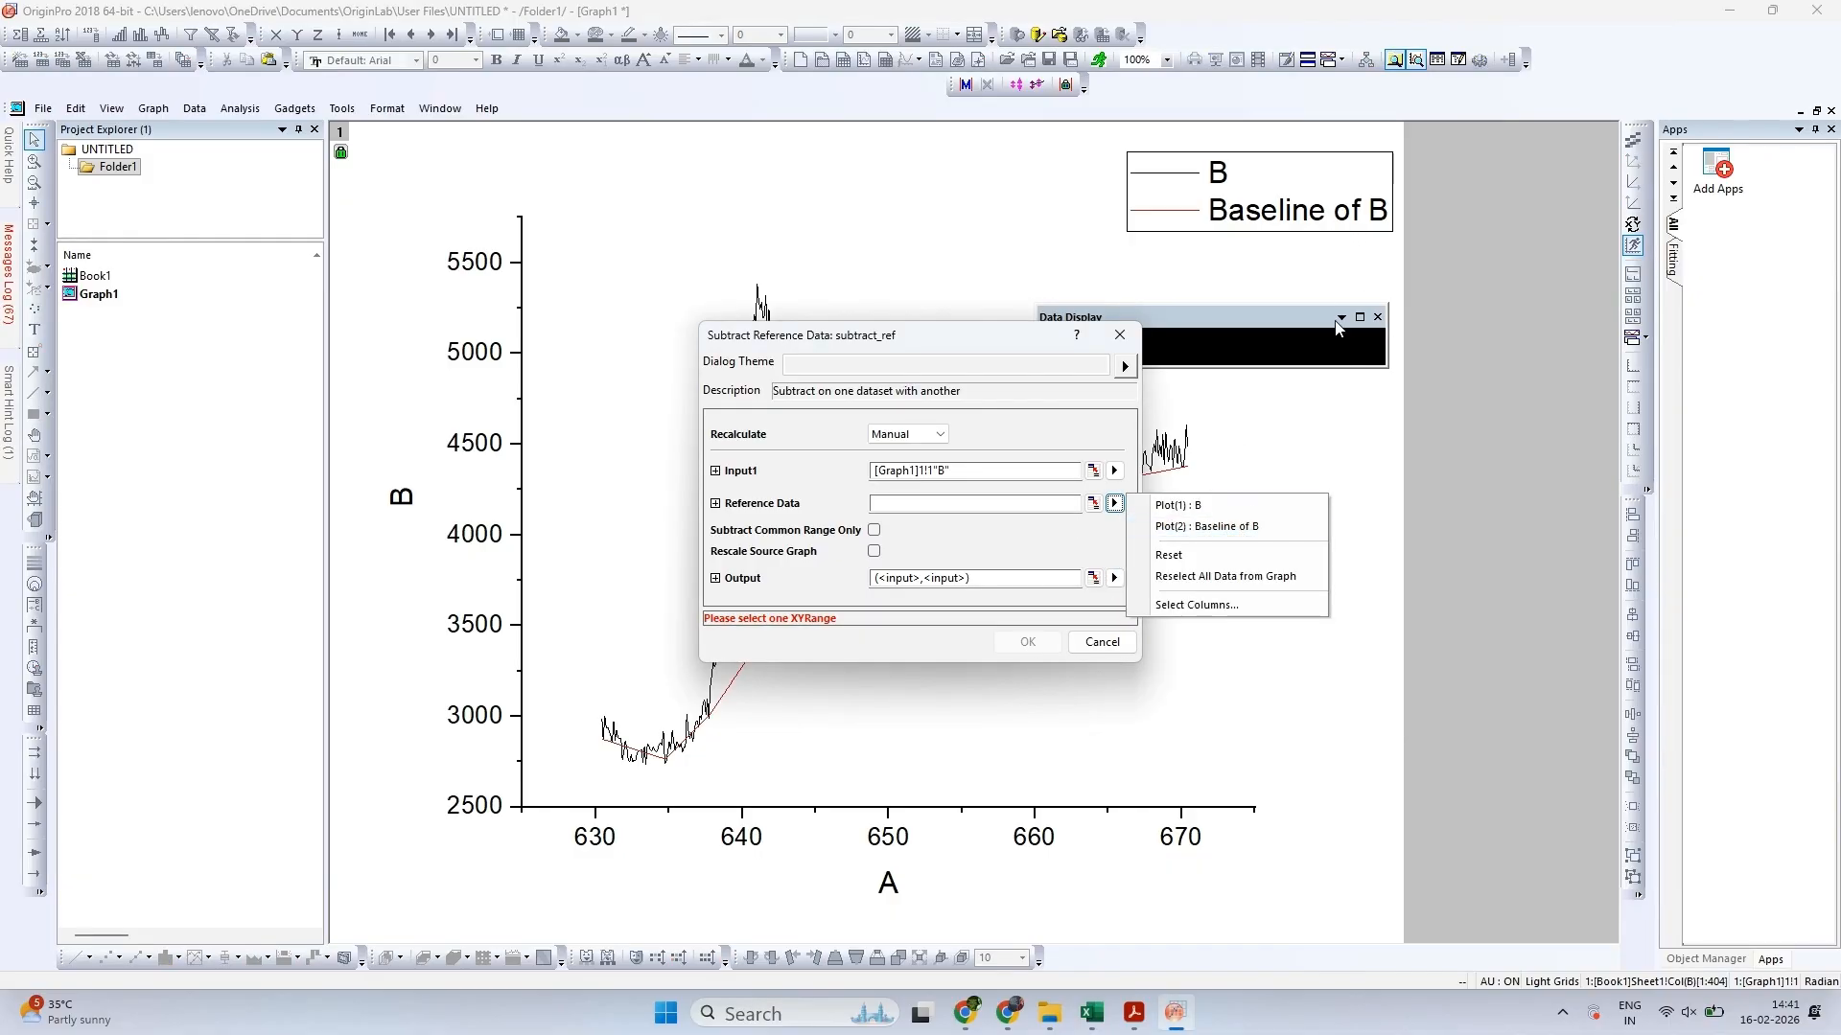
{"action": "left_click", "coordinate": [1246, 529]}
{"action": "left_click", "coordinate": [1024, 625]}
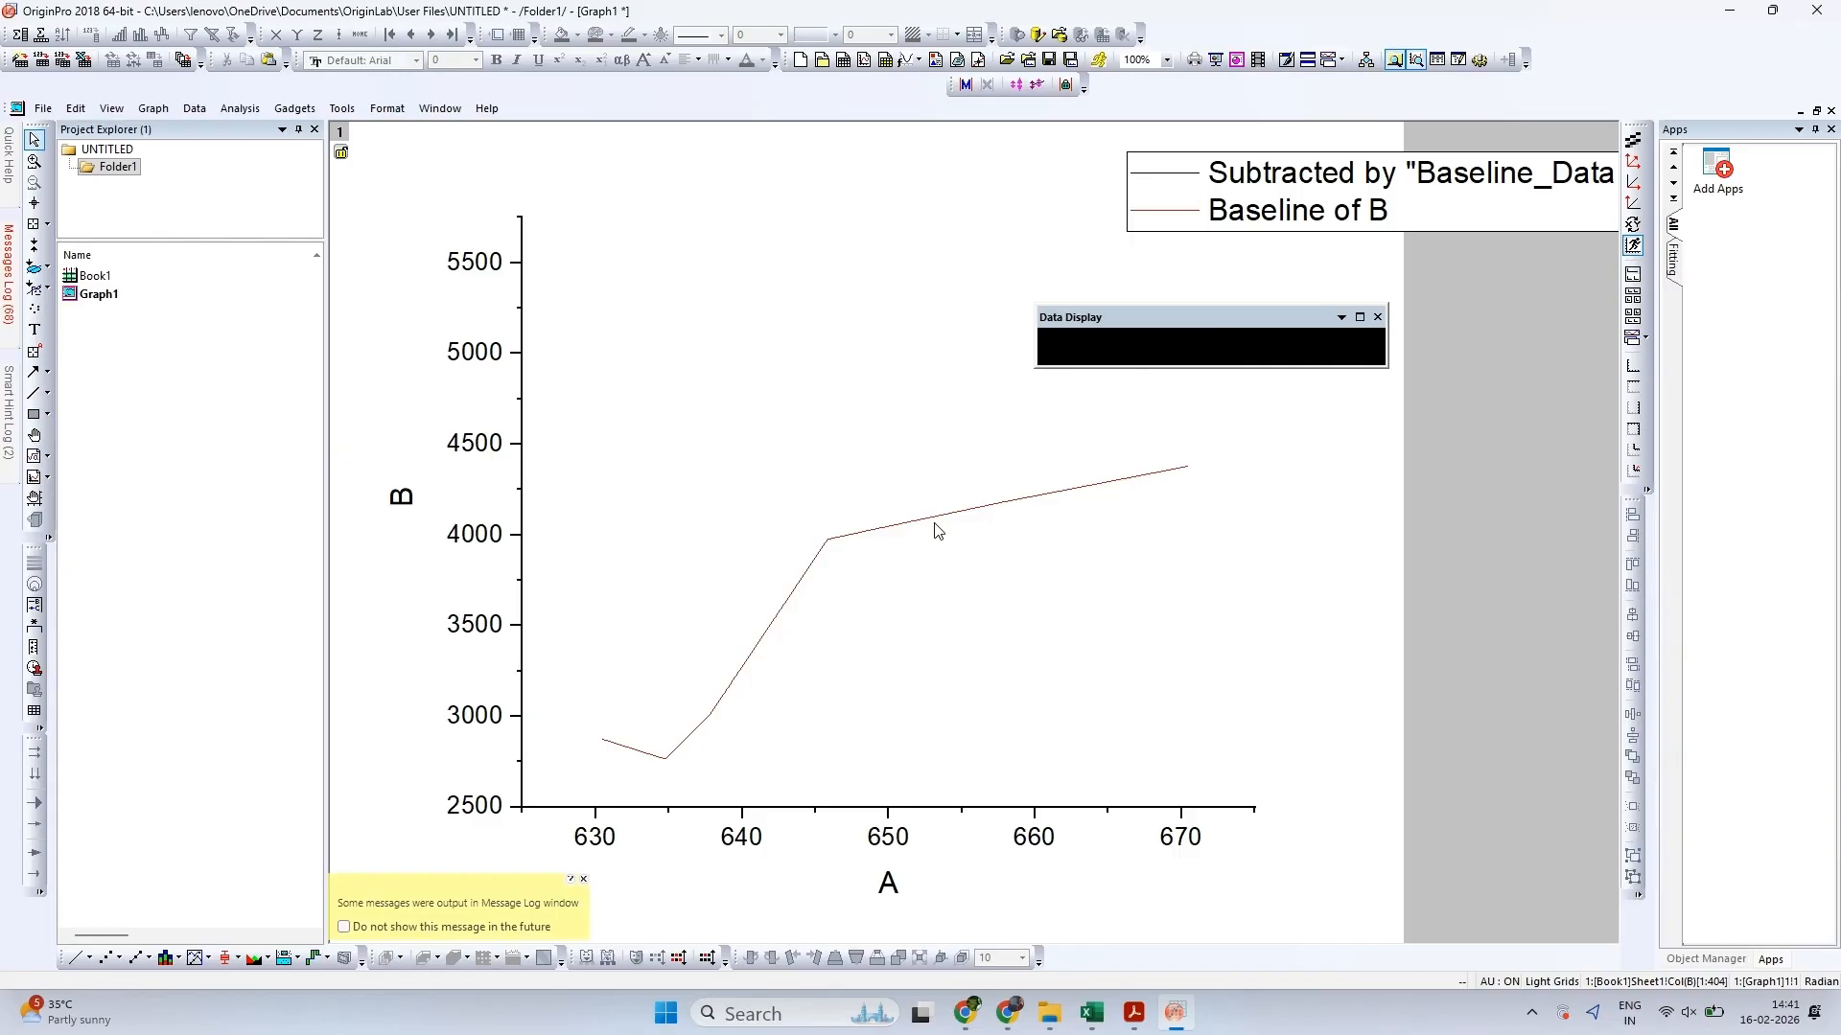
Plot the baseline-subtracted columns A and B of Book1 as a new line graph and compare it with the original spectrum in Acrobat
{"action": "double_click", "coordinate": [119, 280]}
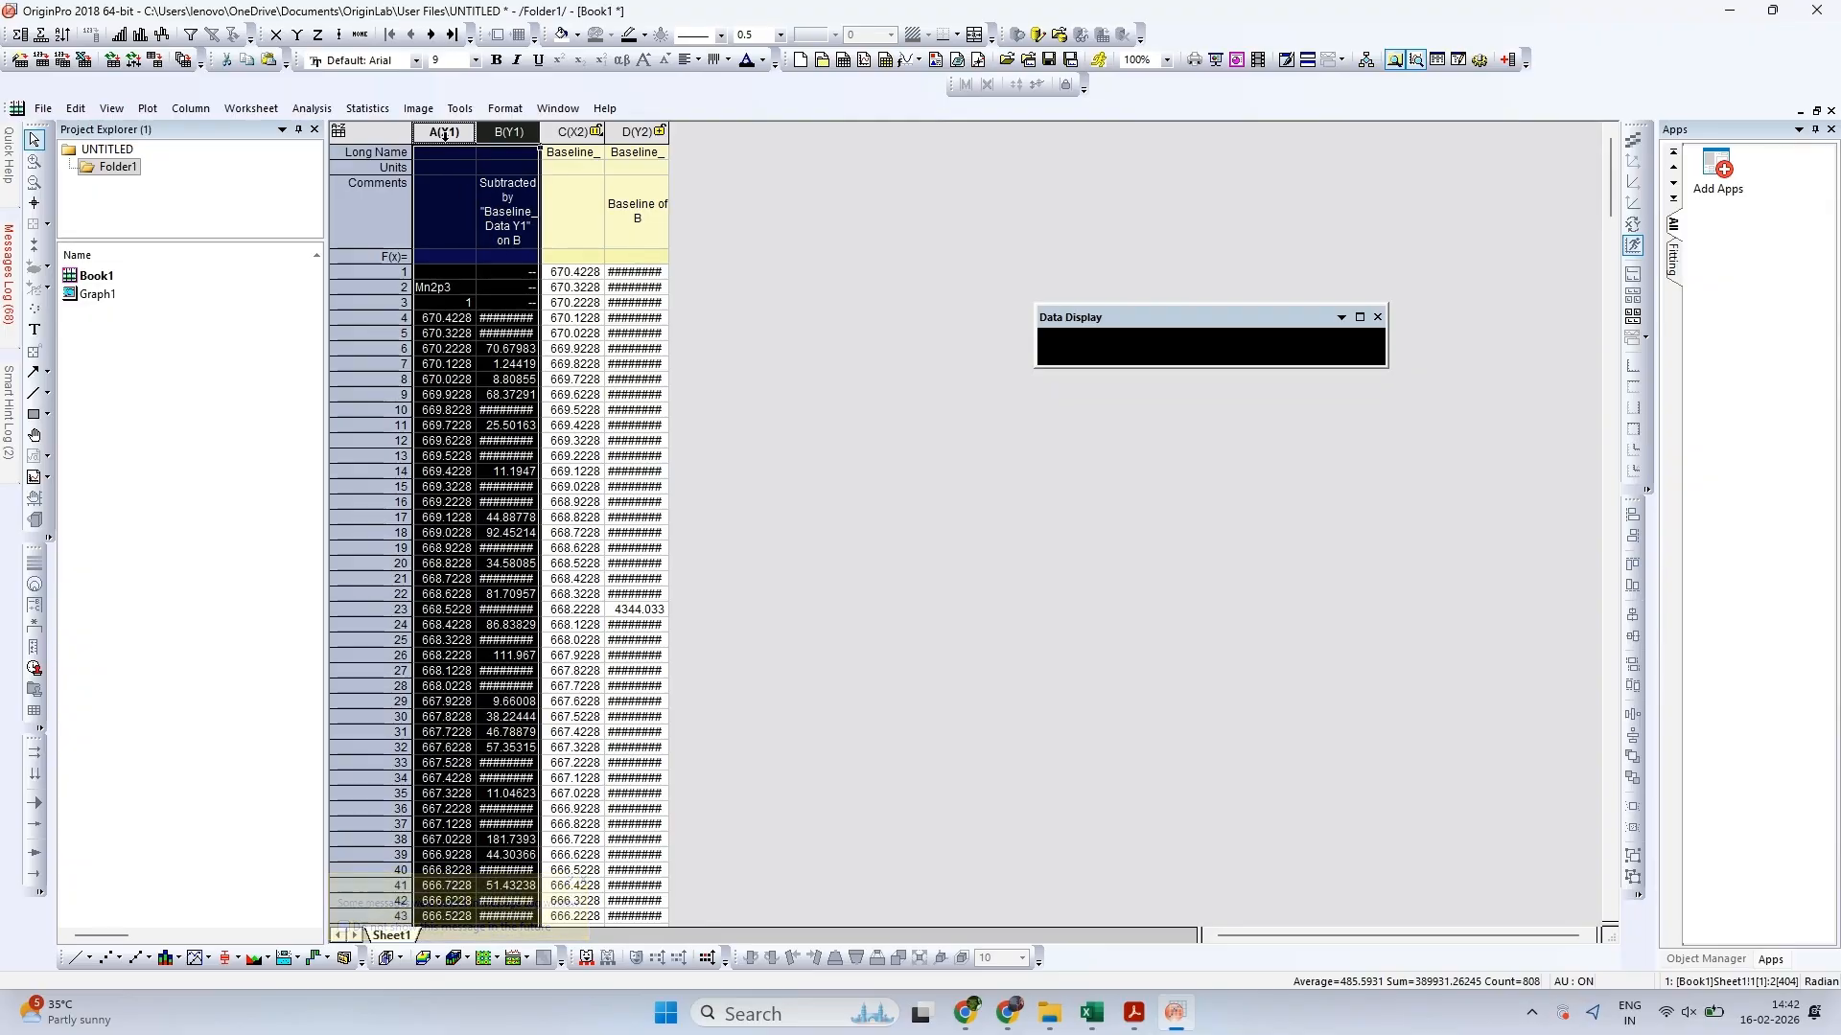
{"action": "left_click", "coordinate": [79, 955]}
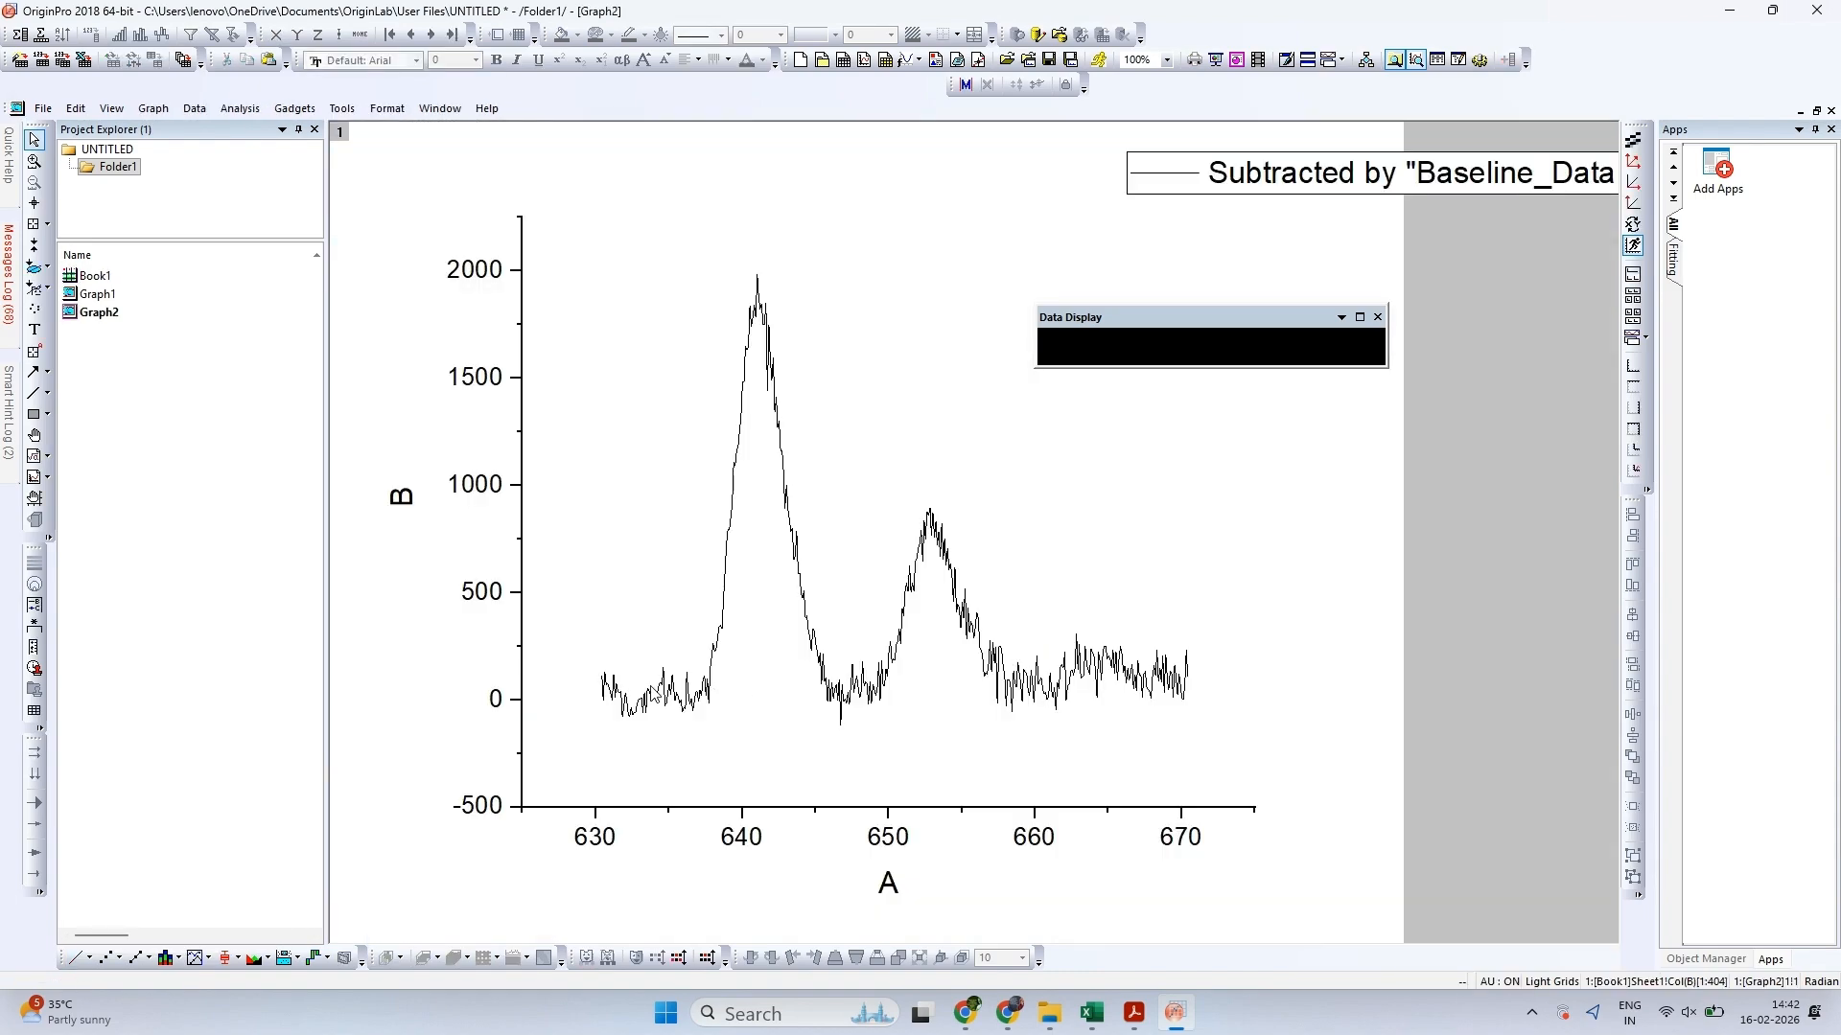
{"action": "left_click", "coordinate": [1132, 1013]}
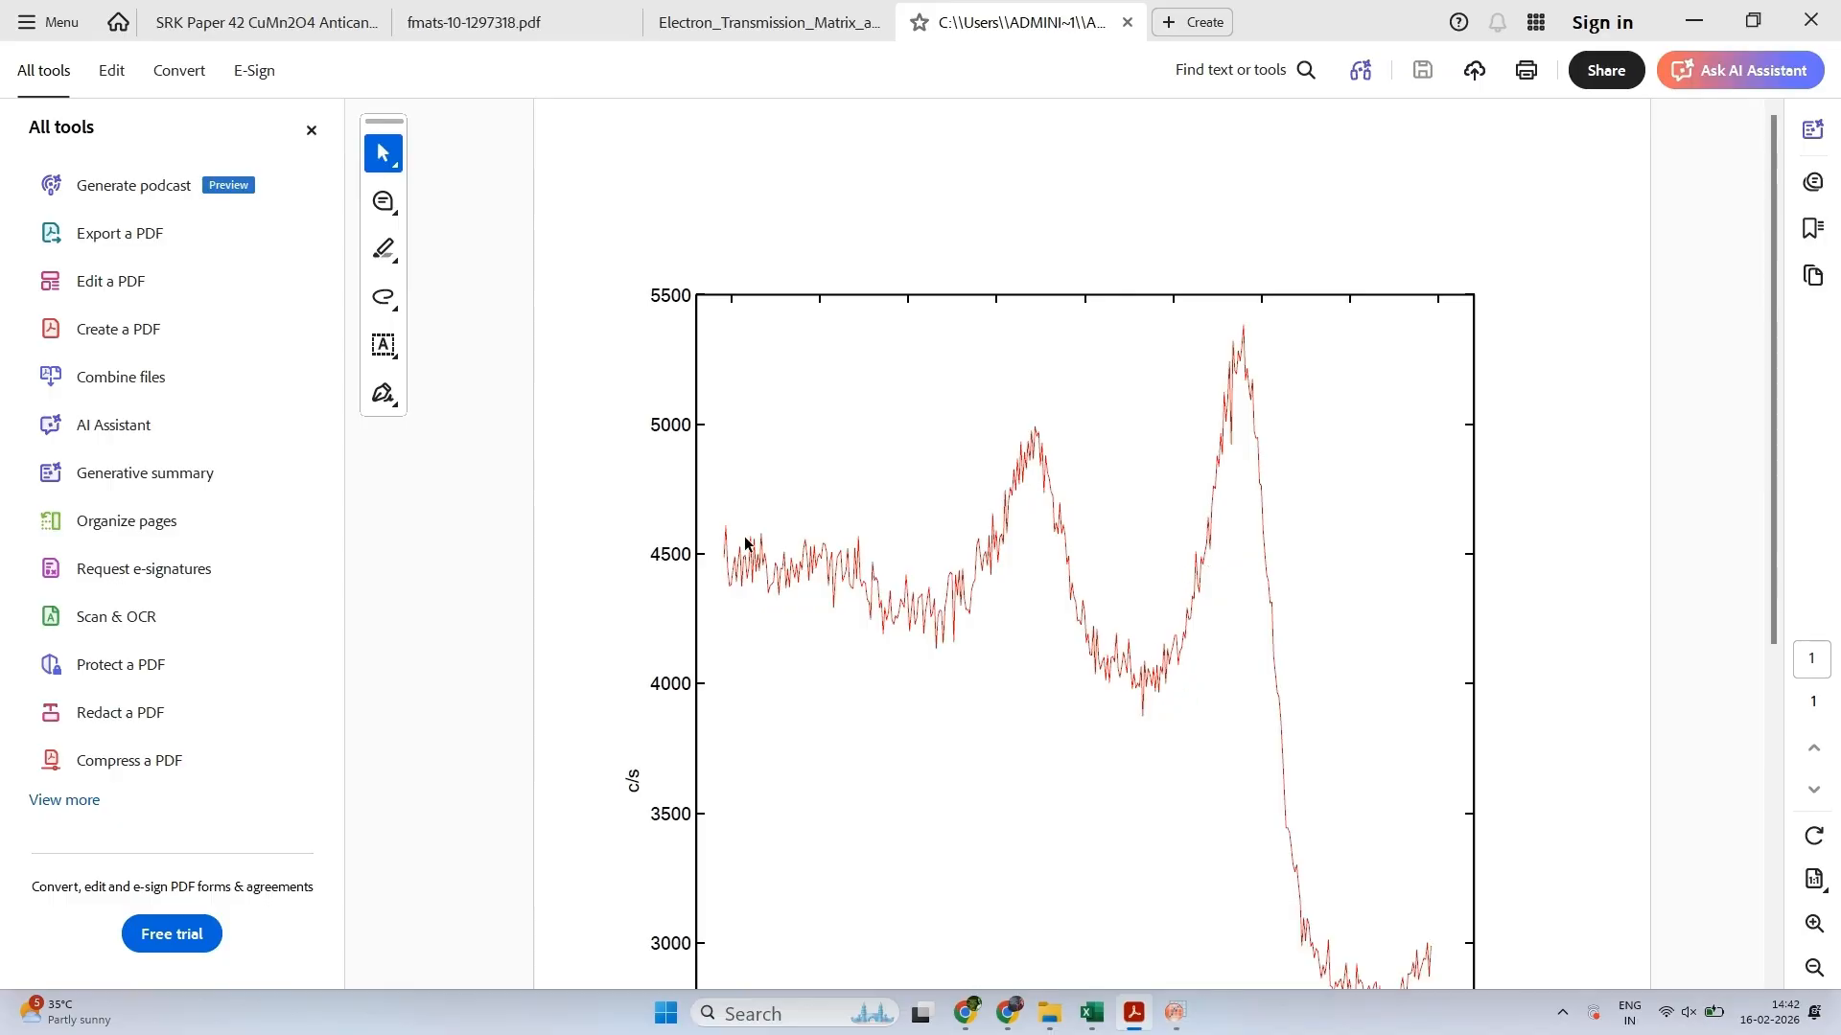
{"action": "left_click", "coordinate": [1175, 1014]}
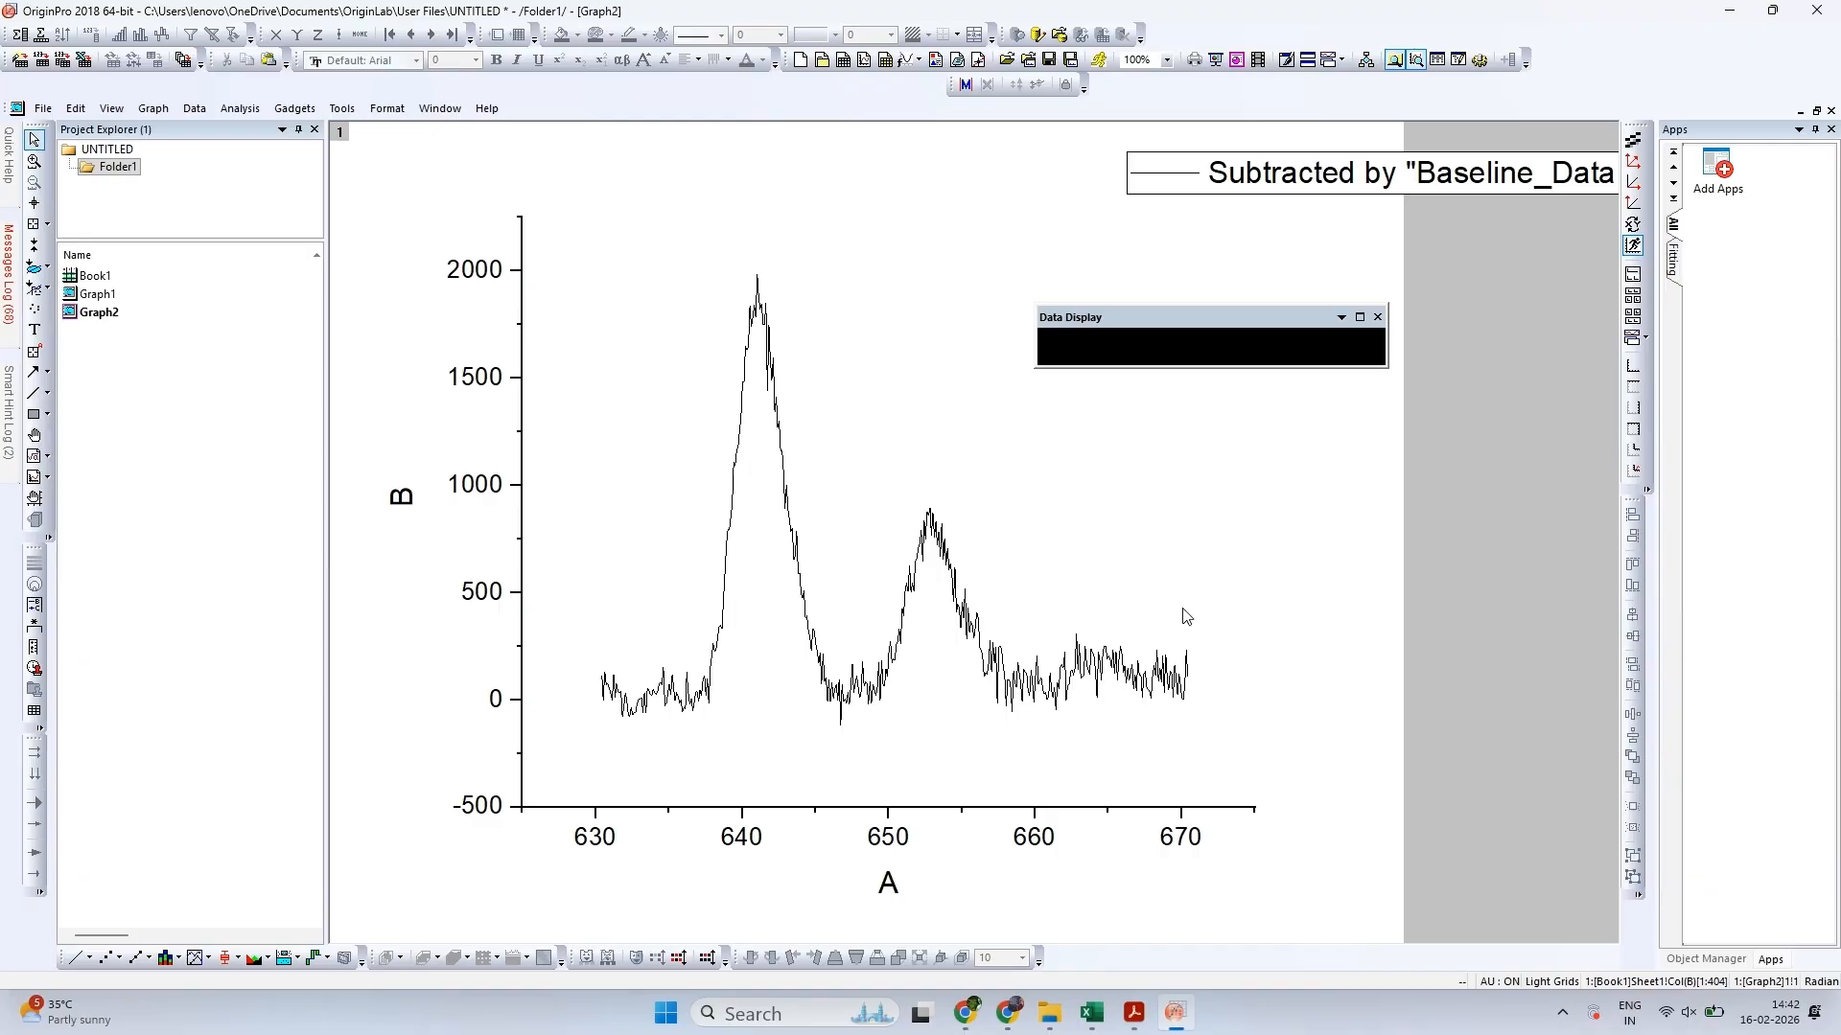
Close the Data Display window and move the new graph's legend farther away from the curve, partly off the page
{"action": "left_click", "coordinate": [1377, 317]}
{"action": "left_click", "coordinate": [1313, 175]}
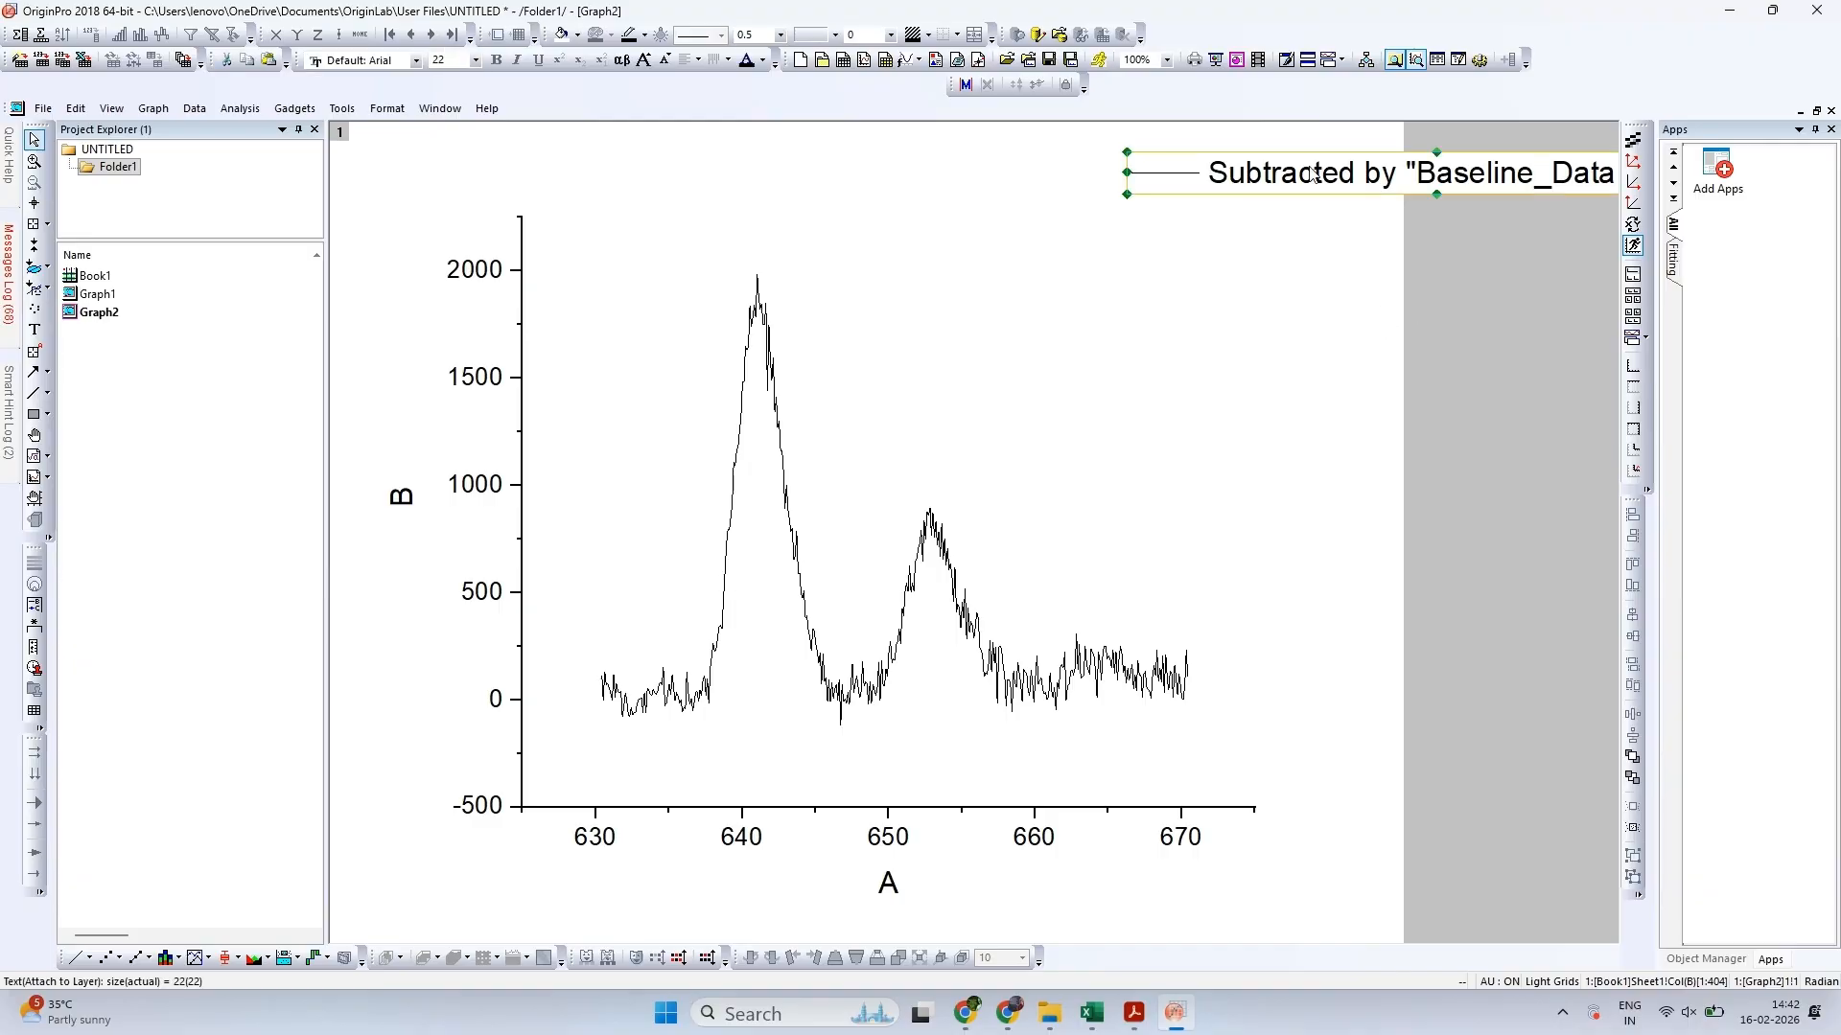
{"action": "left_click_drag", "start_coordinate": [1314, 174], "coordinate": [1511, 187]}
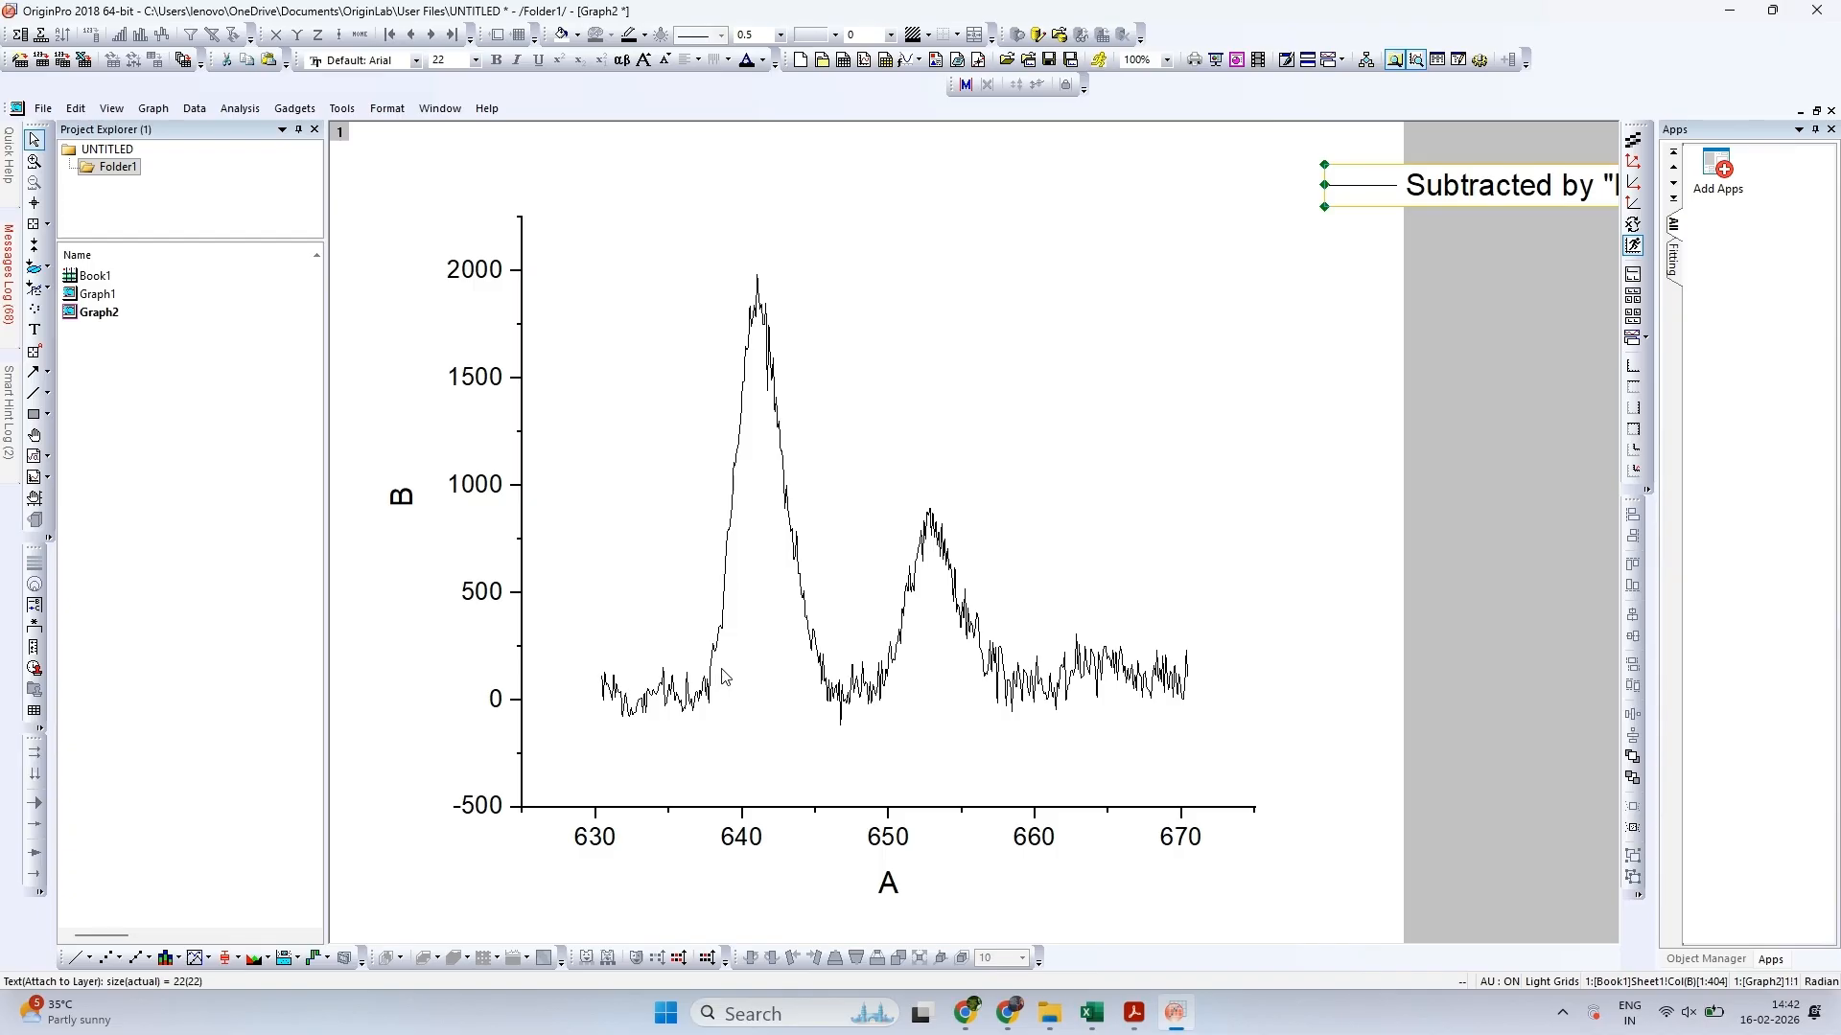
{"action": "left_click", "coordinate": [1736, 907]}
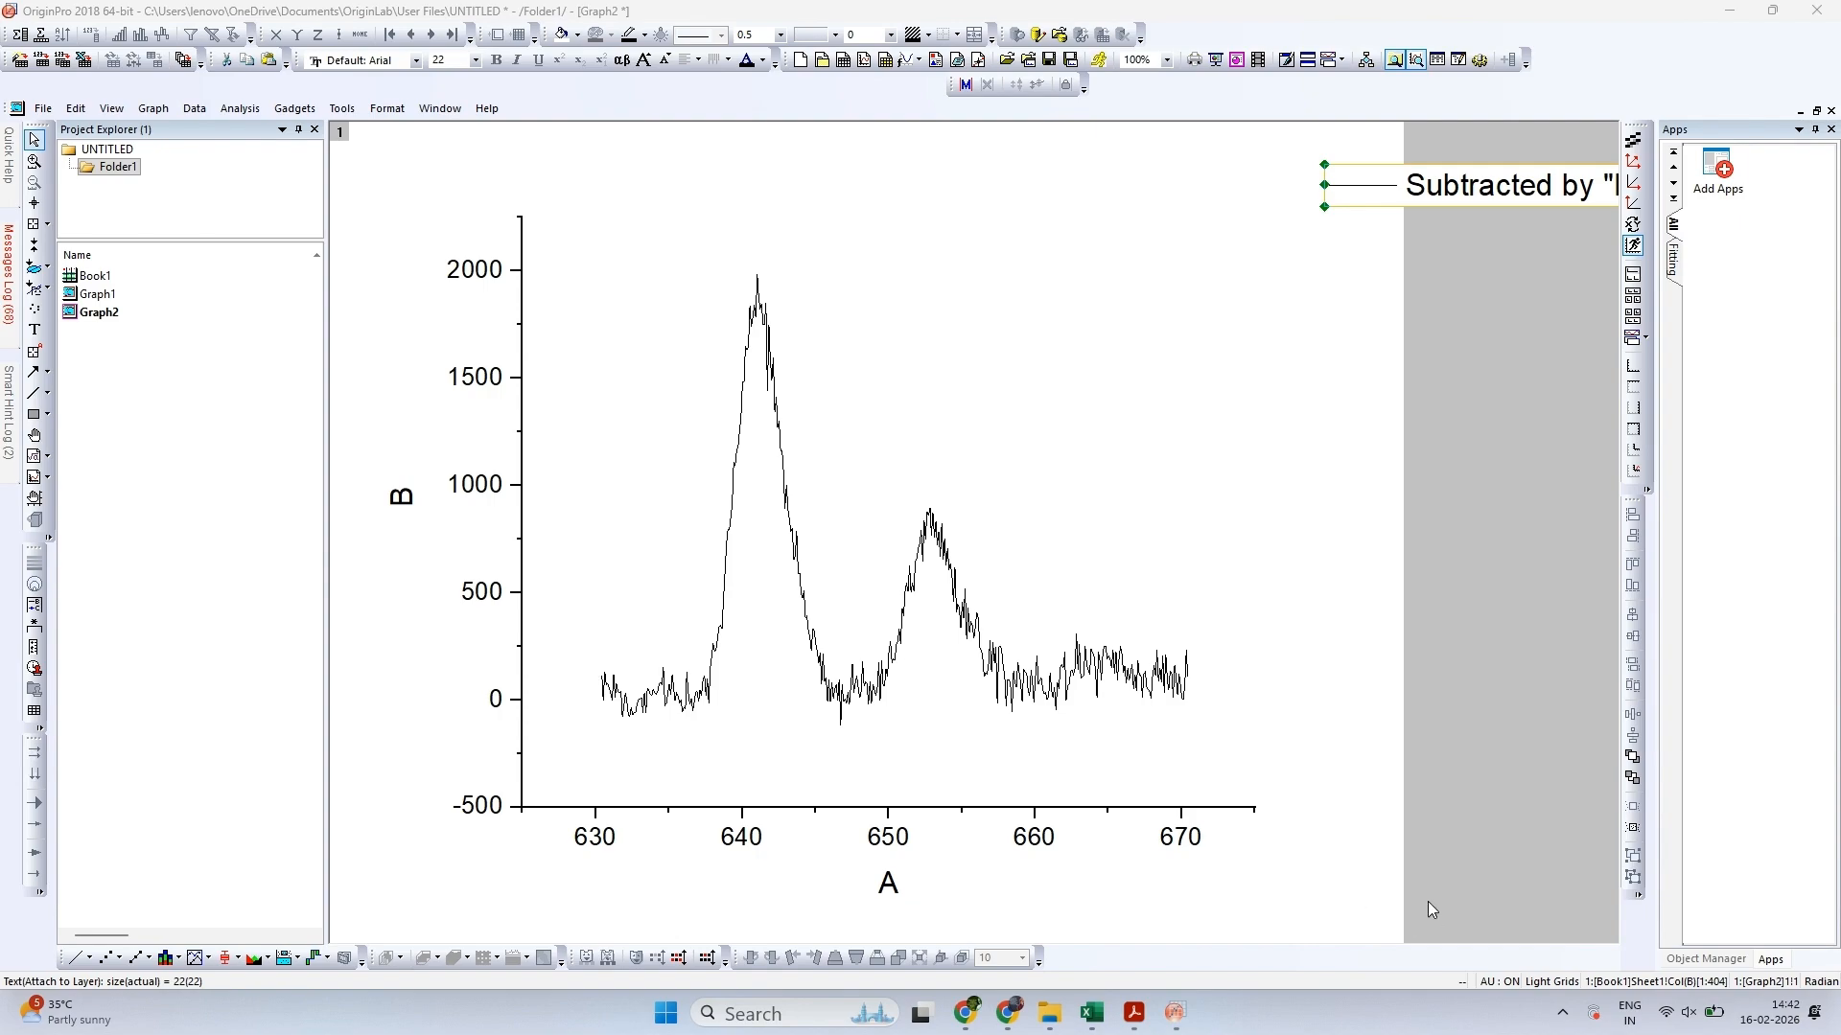
Start a Multiple Peak Fit on the baseline-subtracted curve with the Gaussian peak function
{"action": "left_click", "coordinate": [240, 109]}
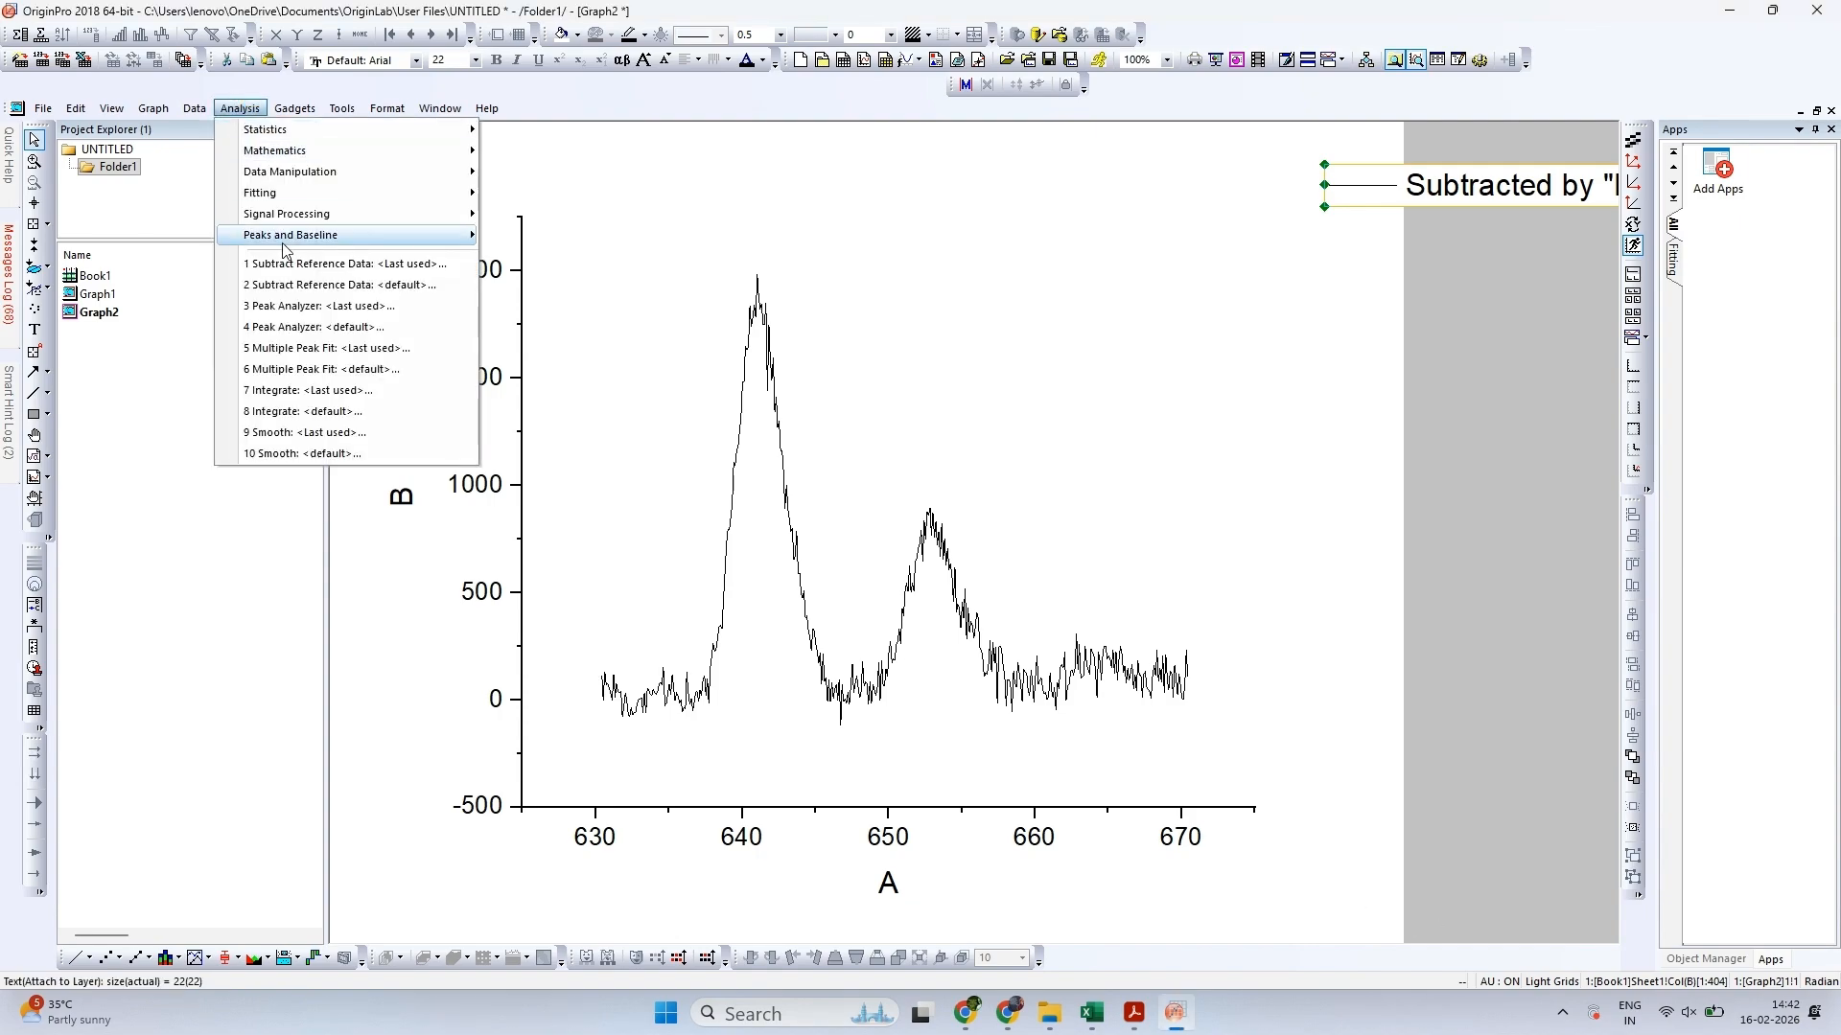
{"action": "mouse_move", "coordinate": [285, 245]}
{"action": "mouse_move", "coordinate": [596, 272]}
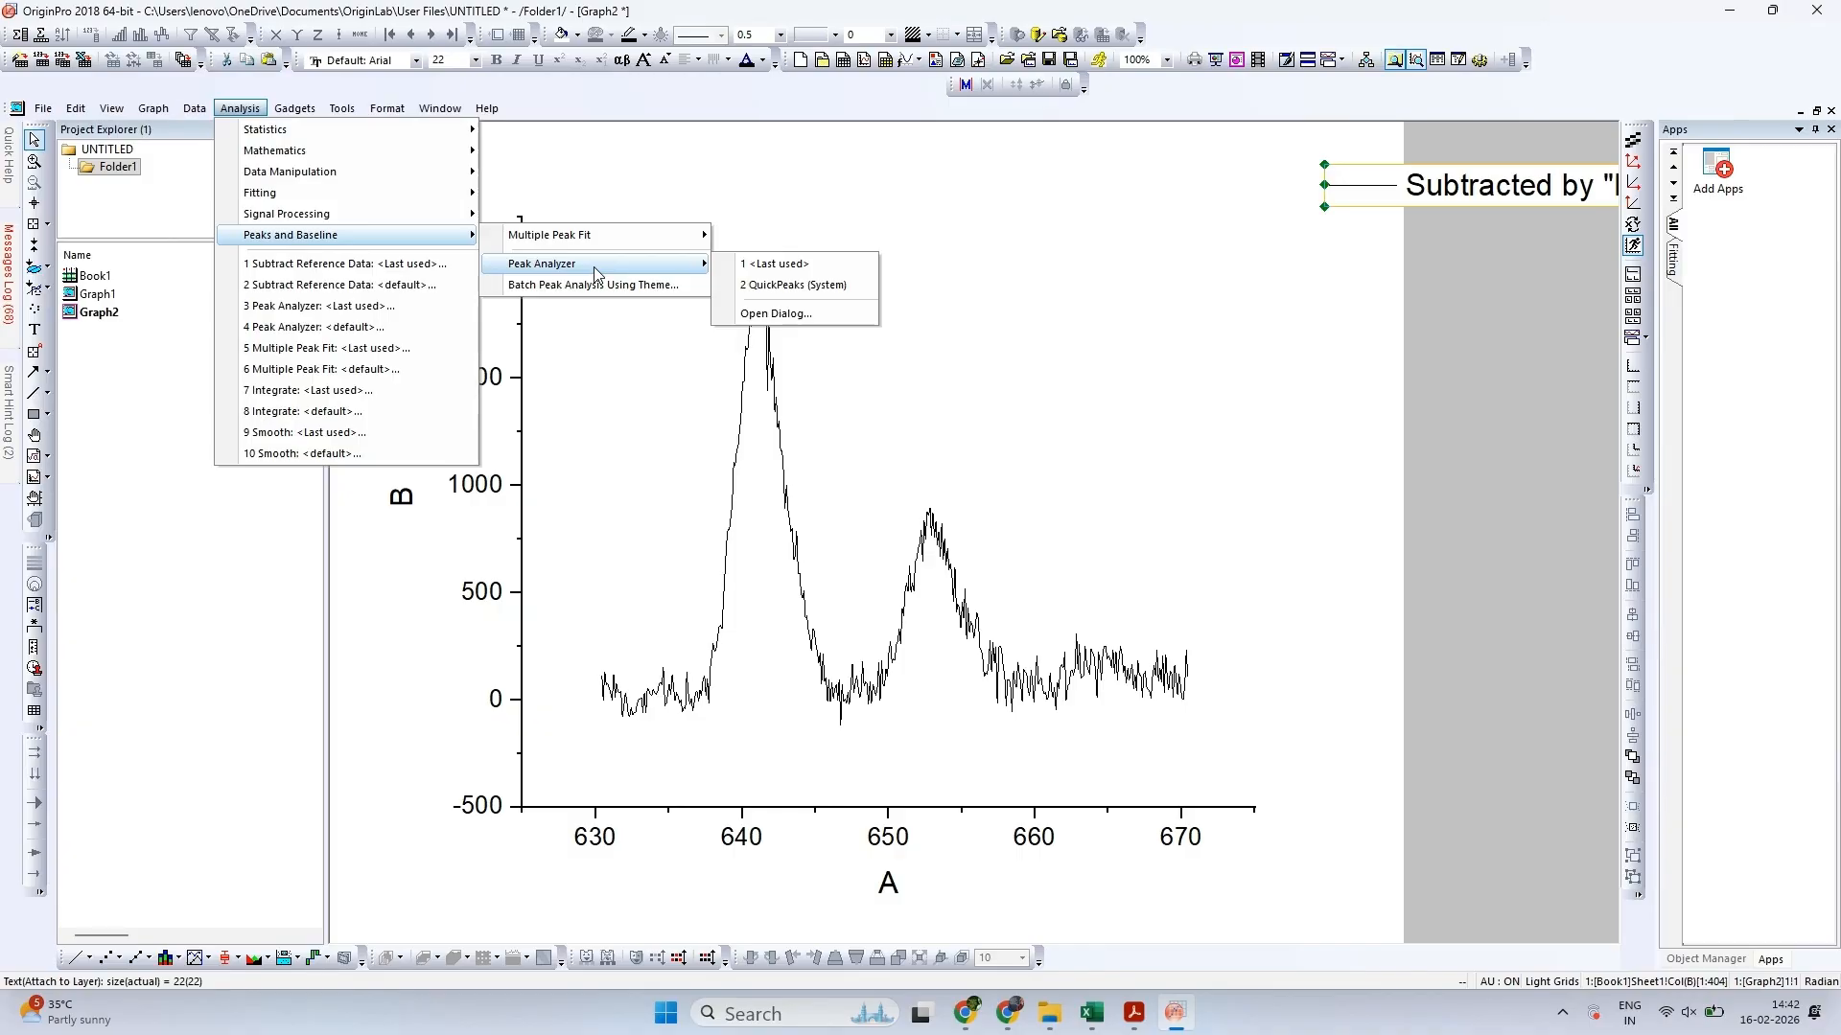
{"action": "mouse_move", "coordinate": [582, 236]}
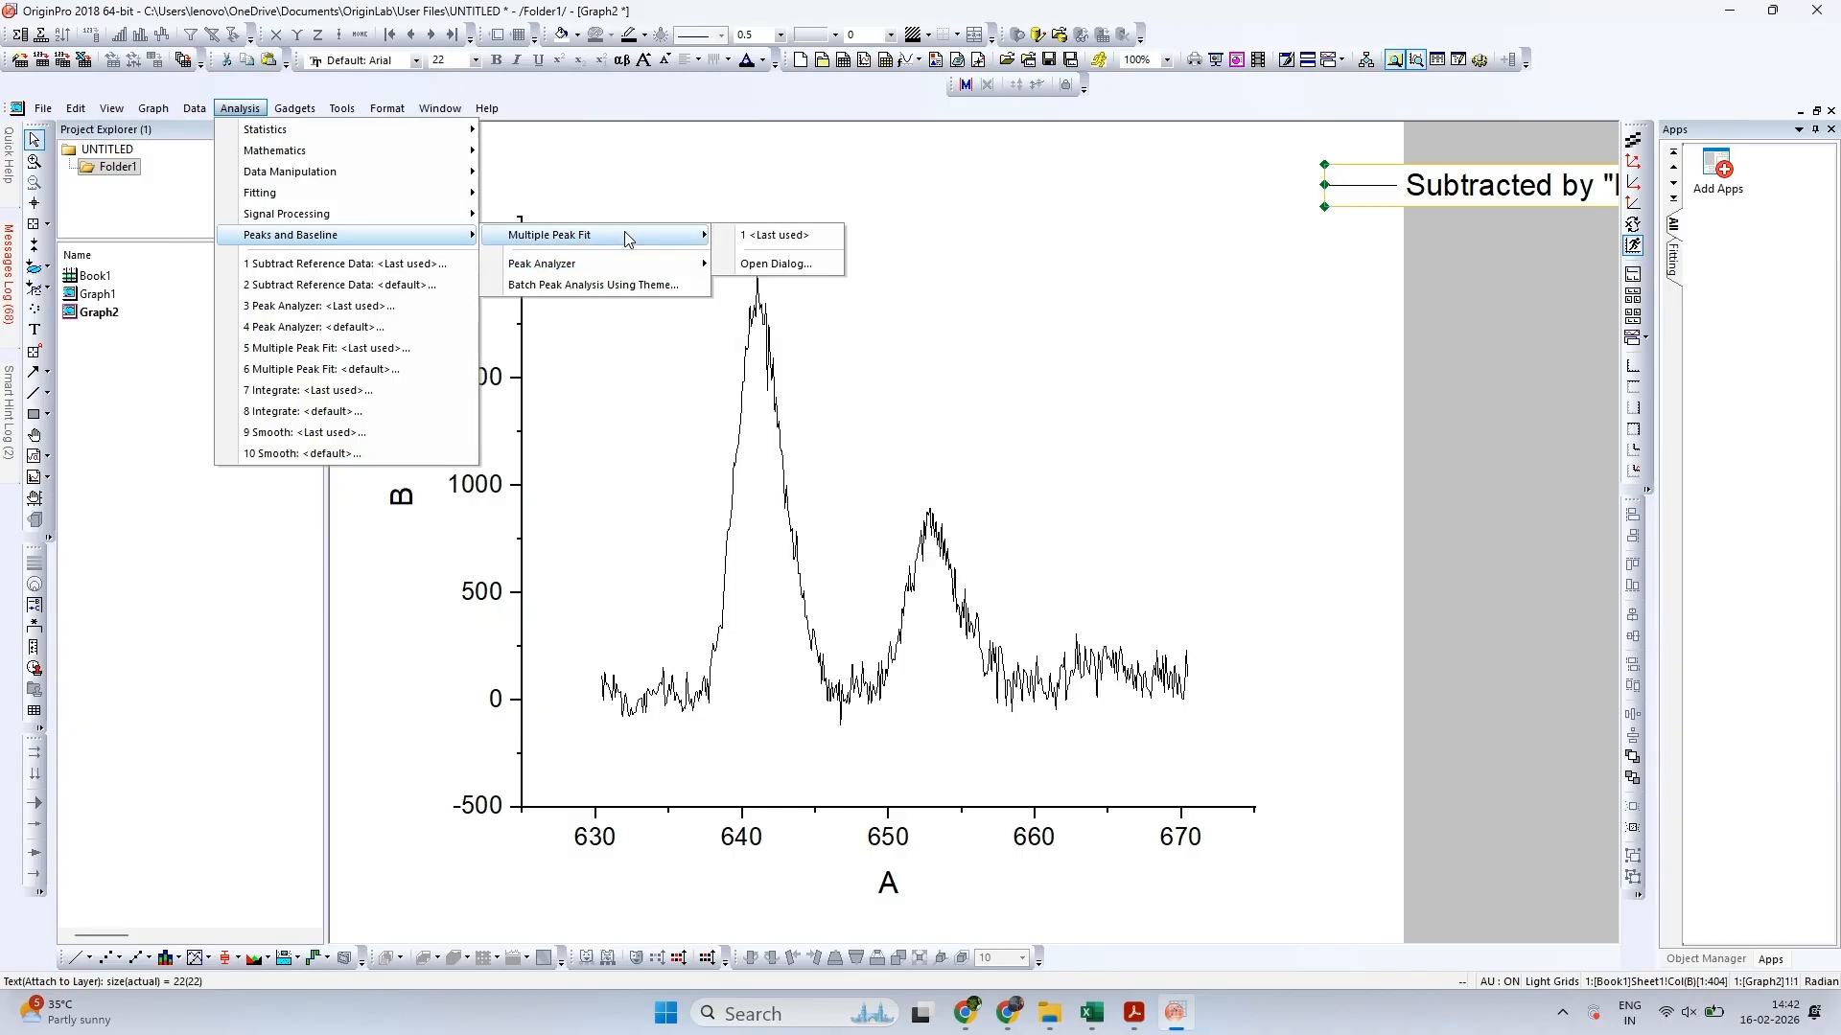
{"action": "left_click", "coordinate": [757, 265]}
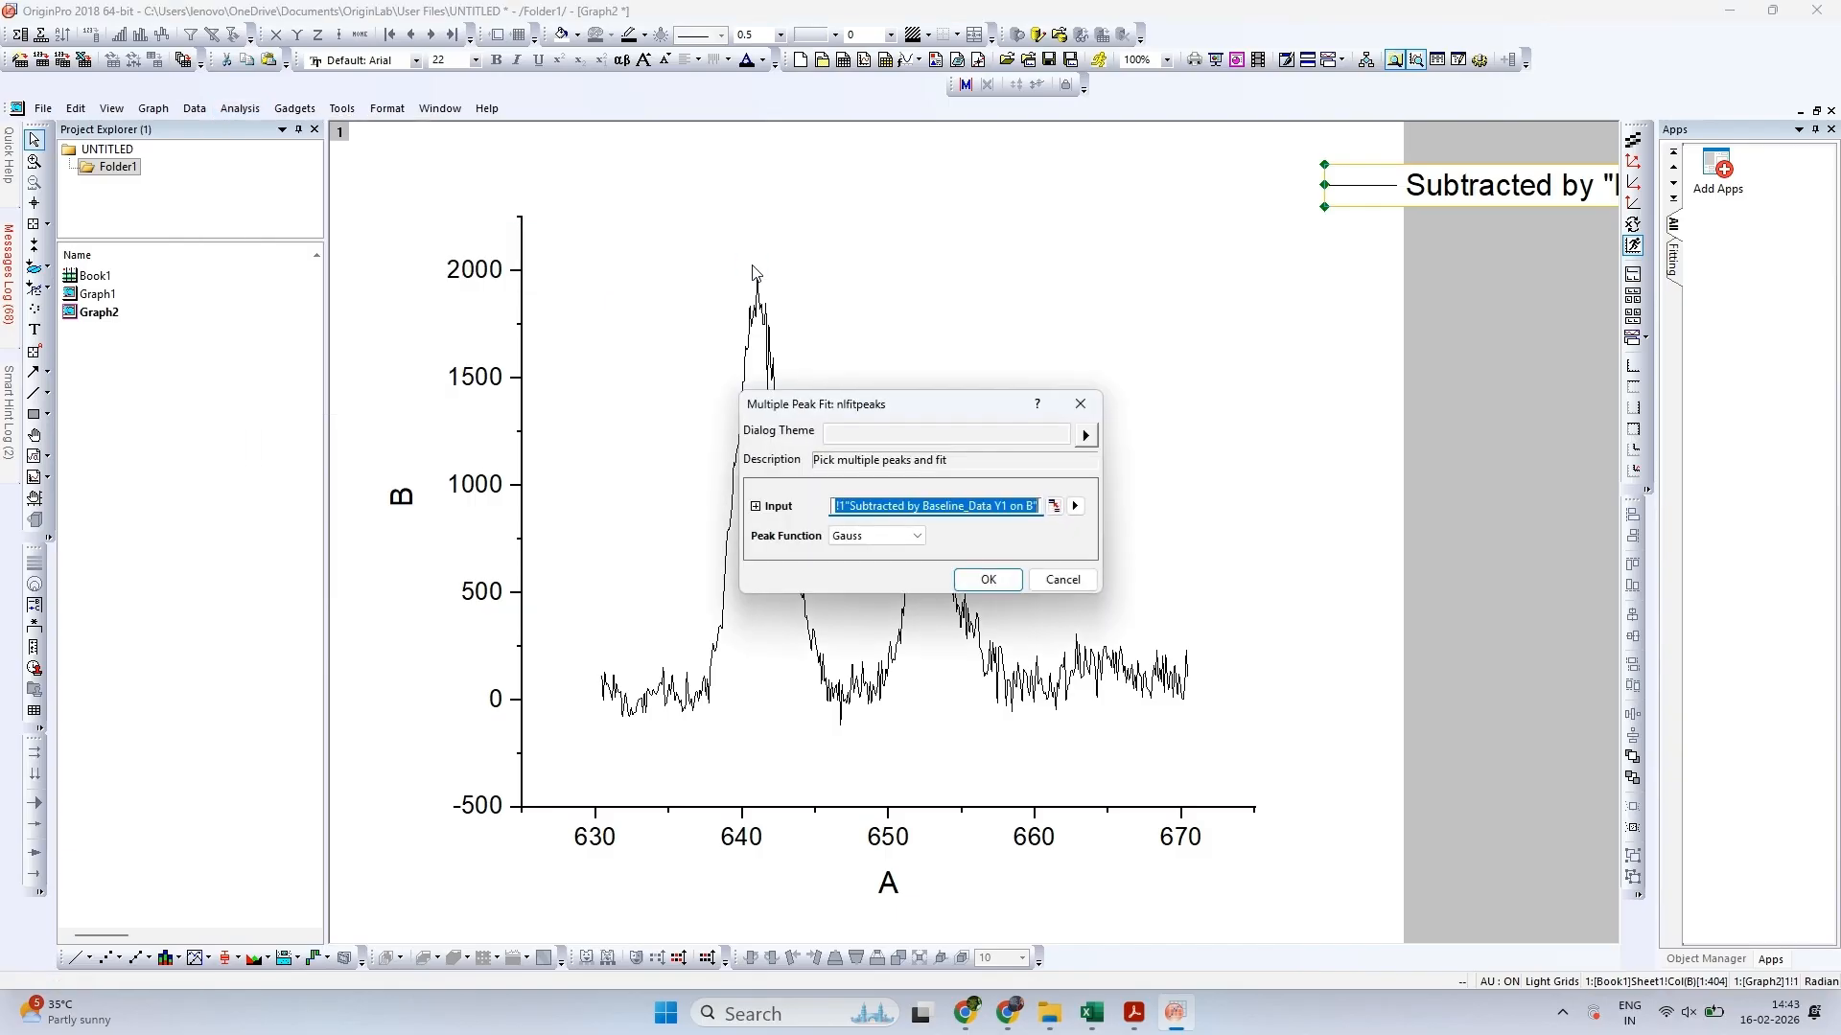
{"action": "left_click", "coordinate": [848, 537]}
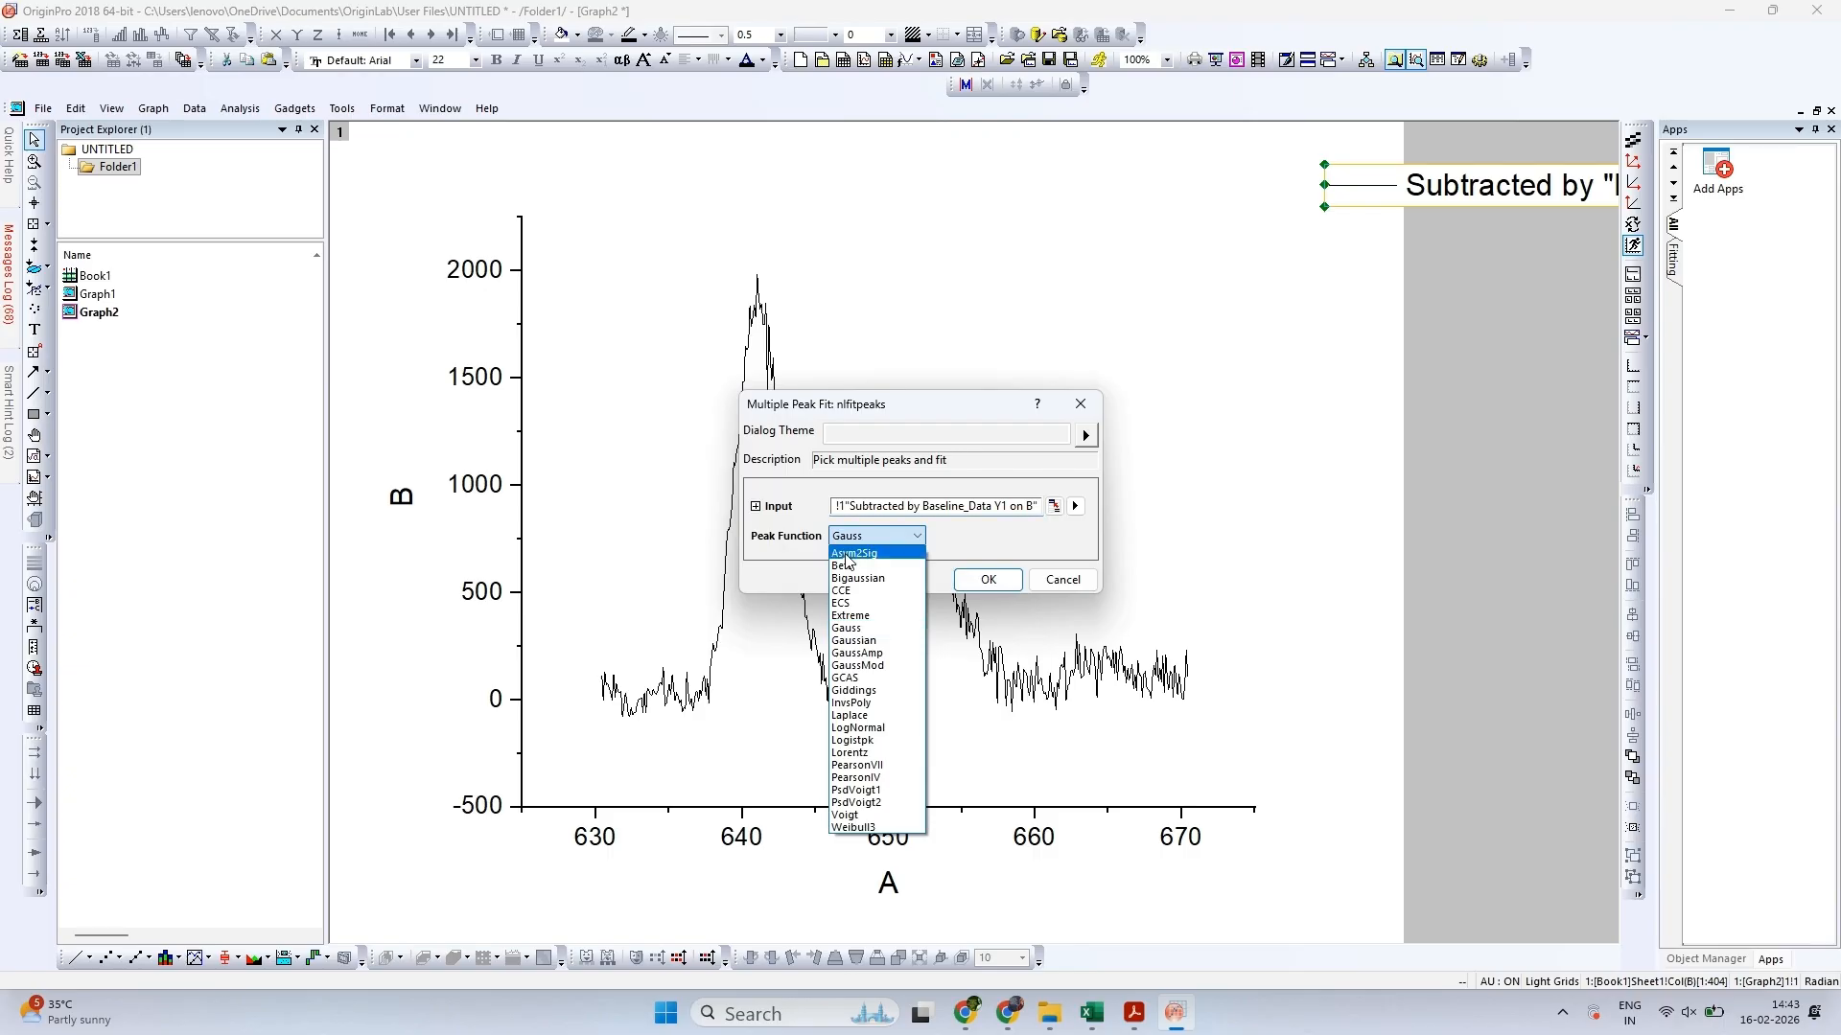
{"action": "left_click", "coordinate": [863, 641]}
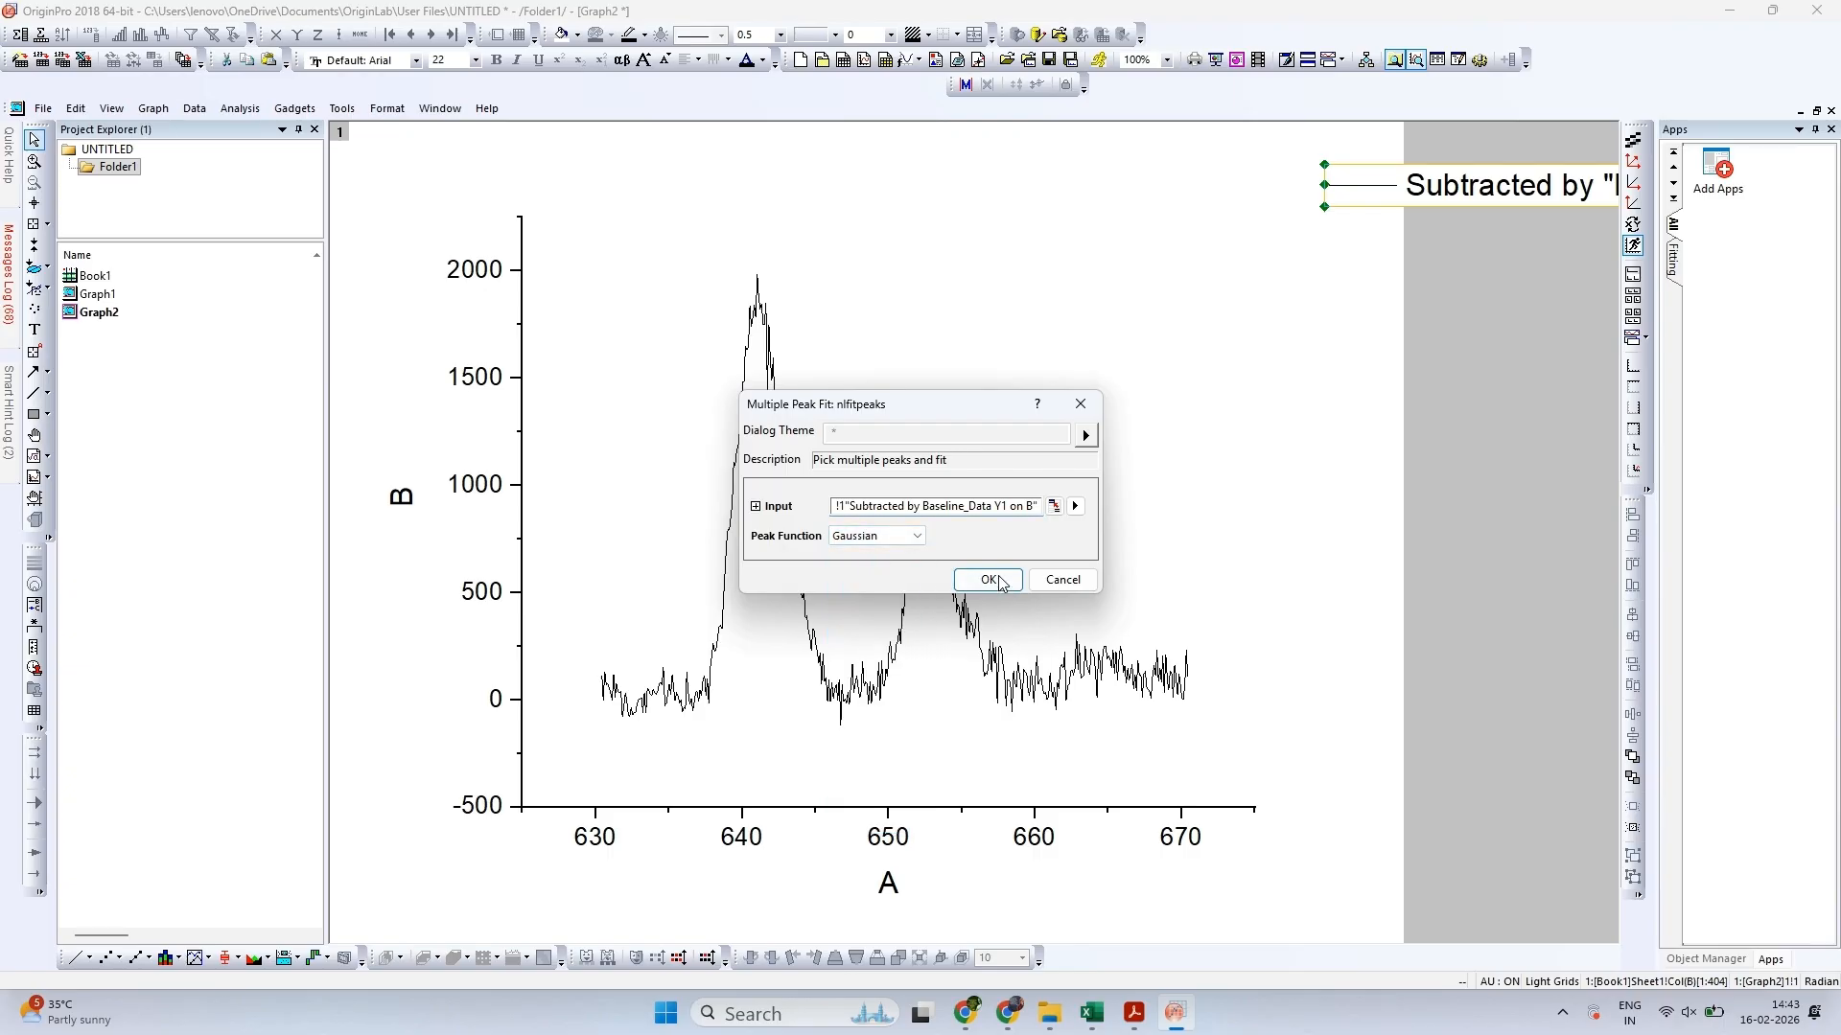
{"action": "left_click", "coordinate": [987, 580]}
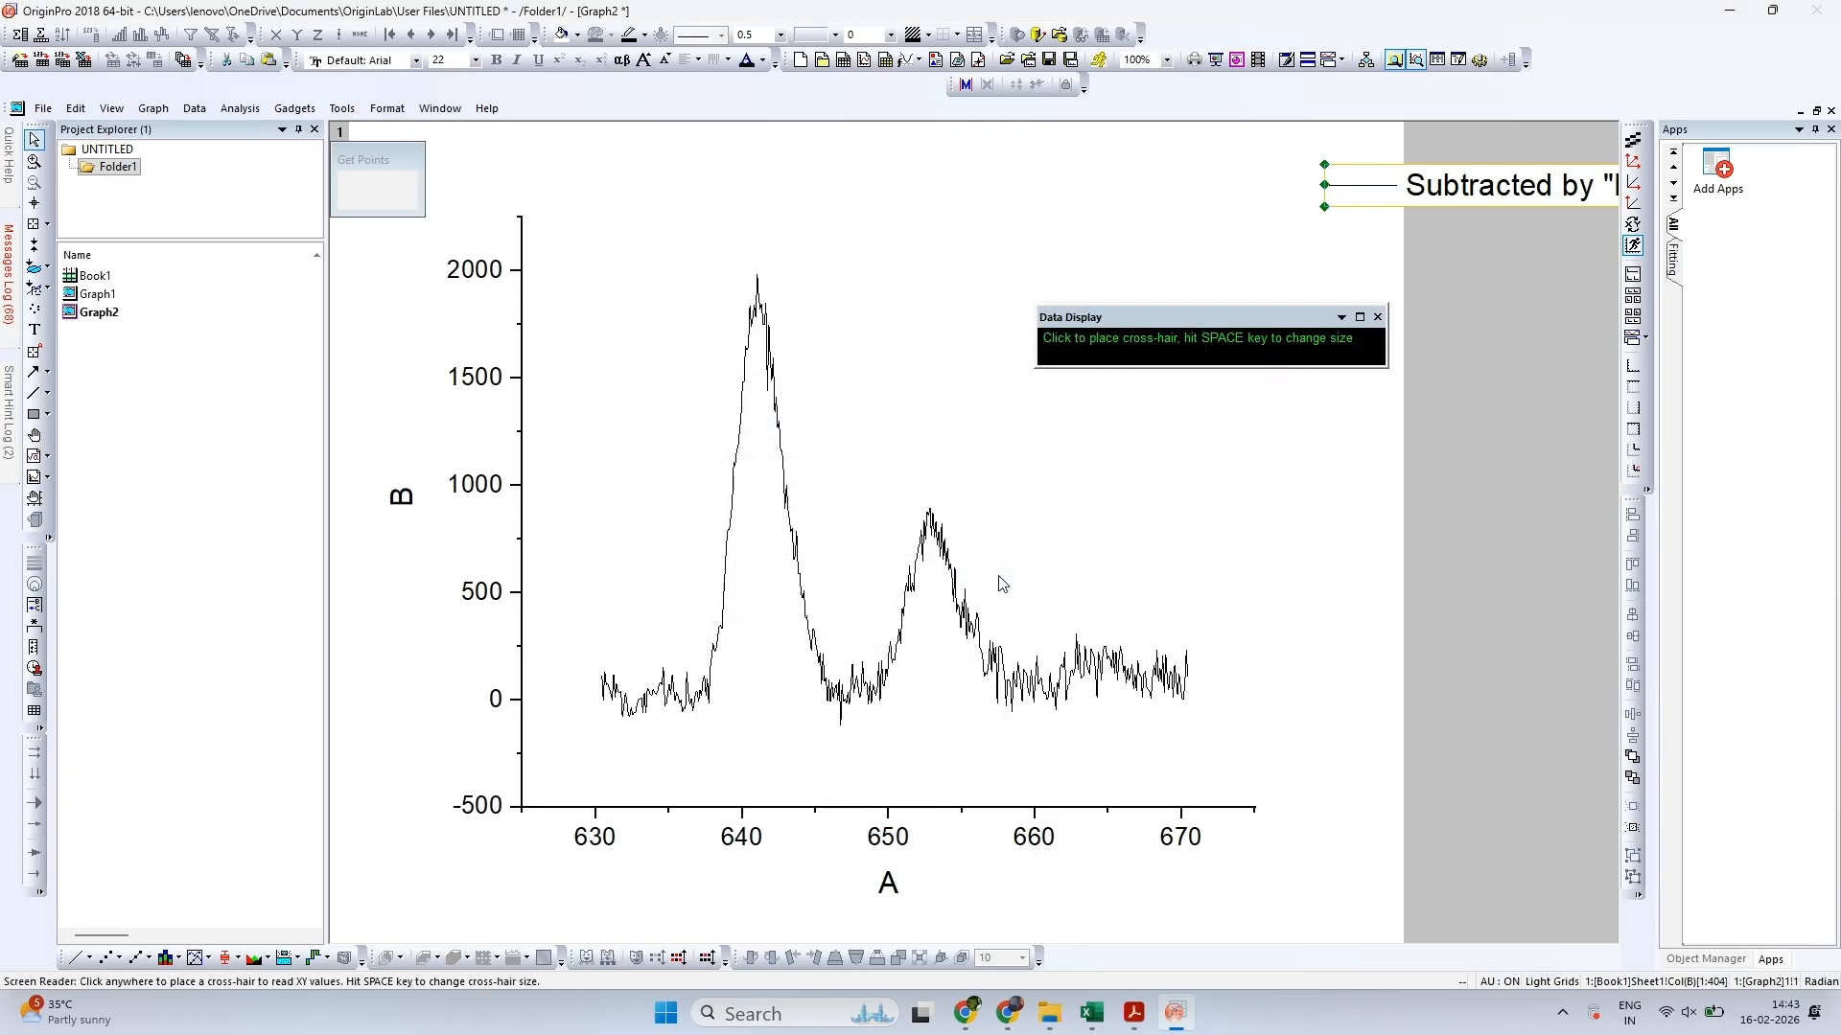
Pick two component peaks on the taller peak, at about X 641.14, Y 1903 and X 642.32, Y 1357
{"action": "left_click", "coordinate": [758, 292]}
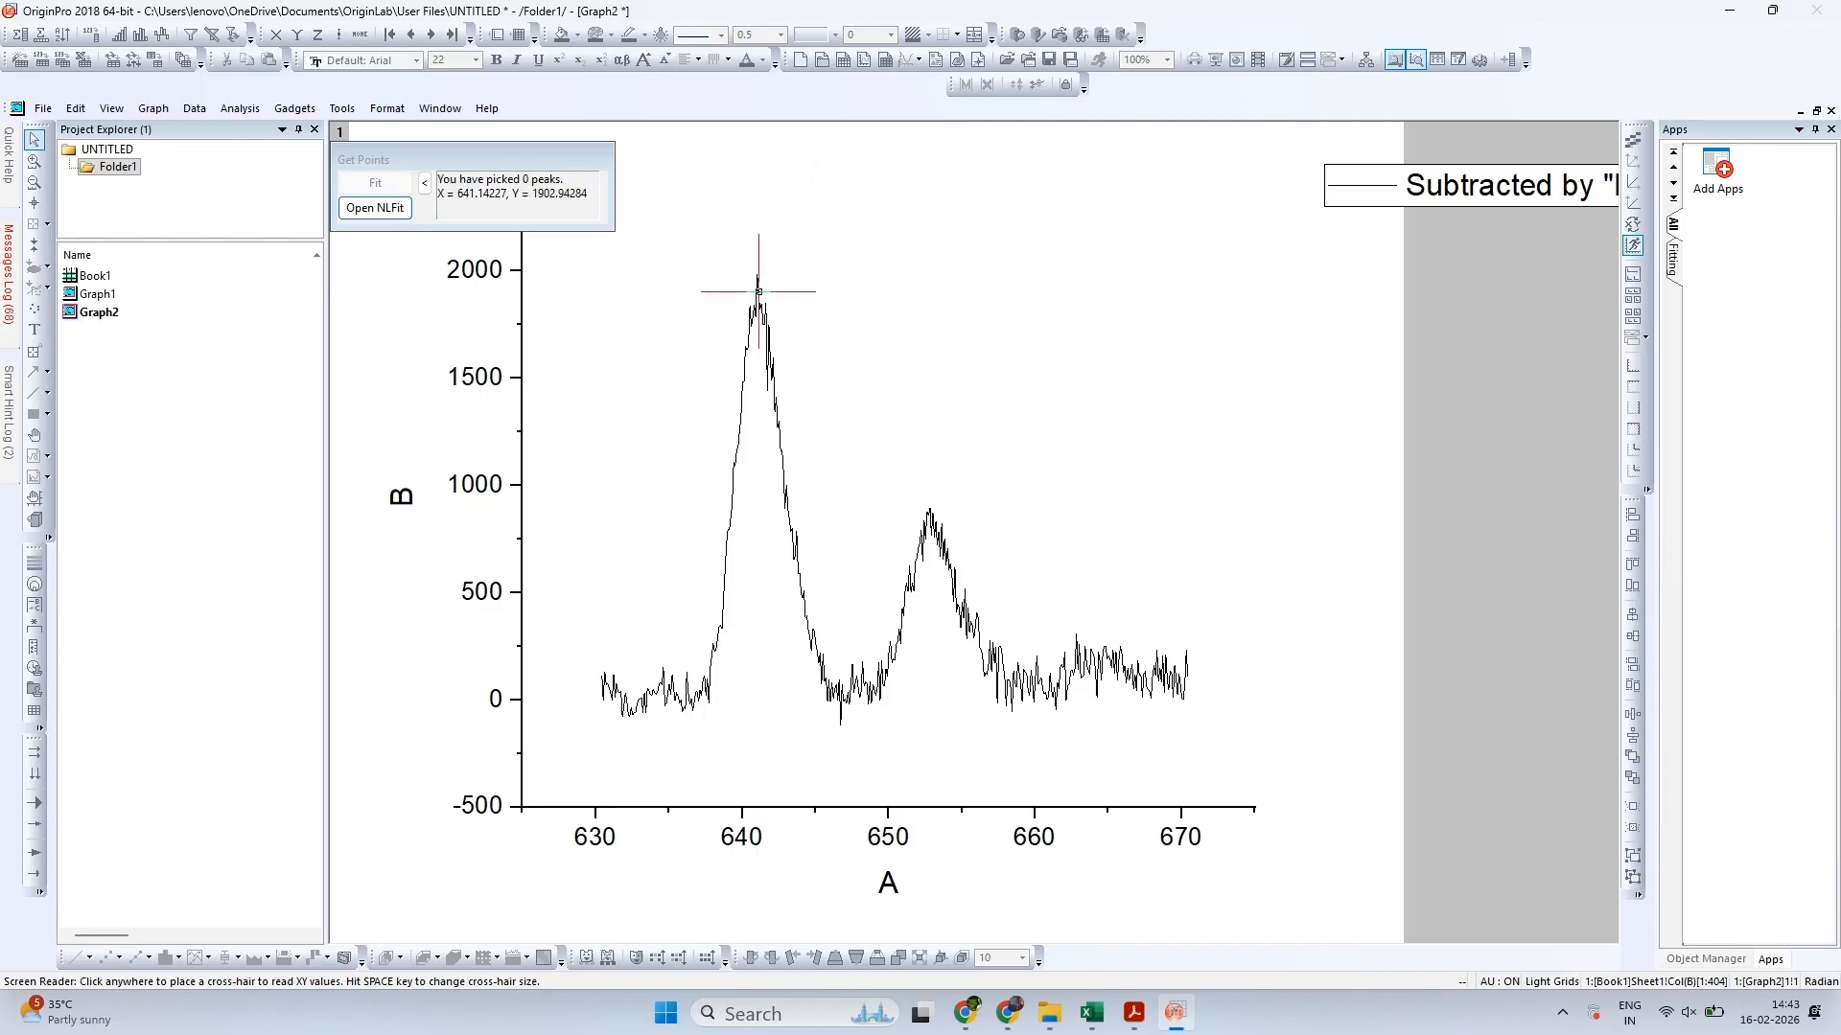
{"action": "double_click", "coordinate": [758, 291]}
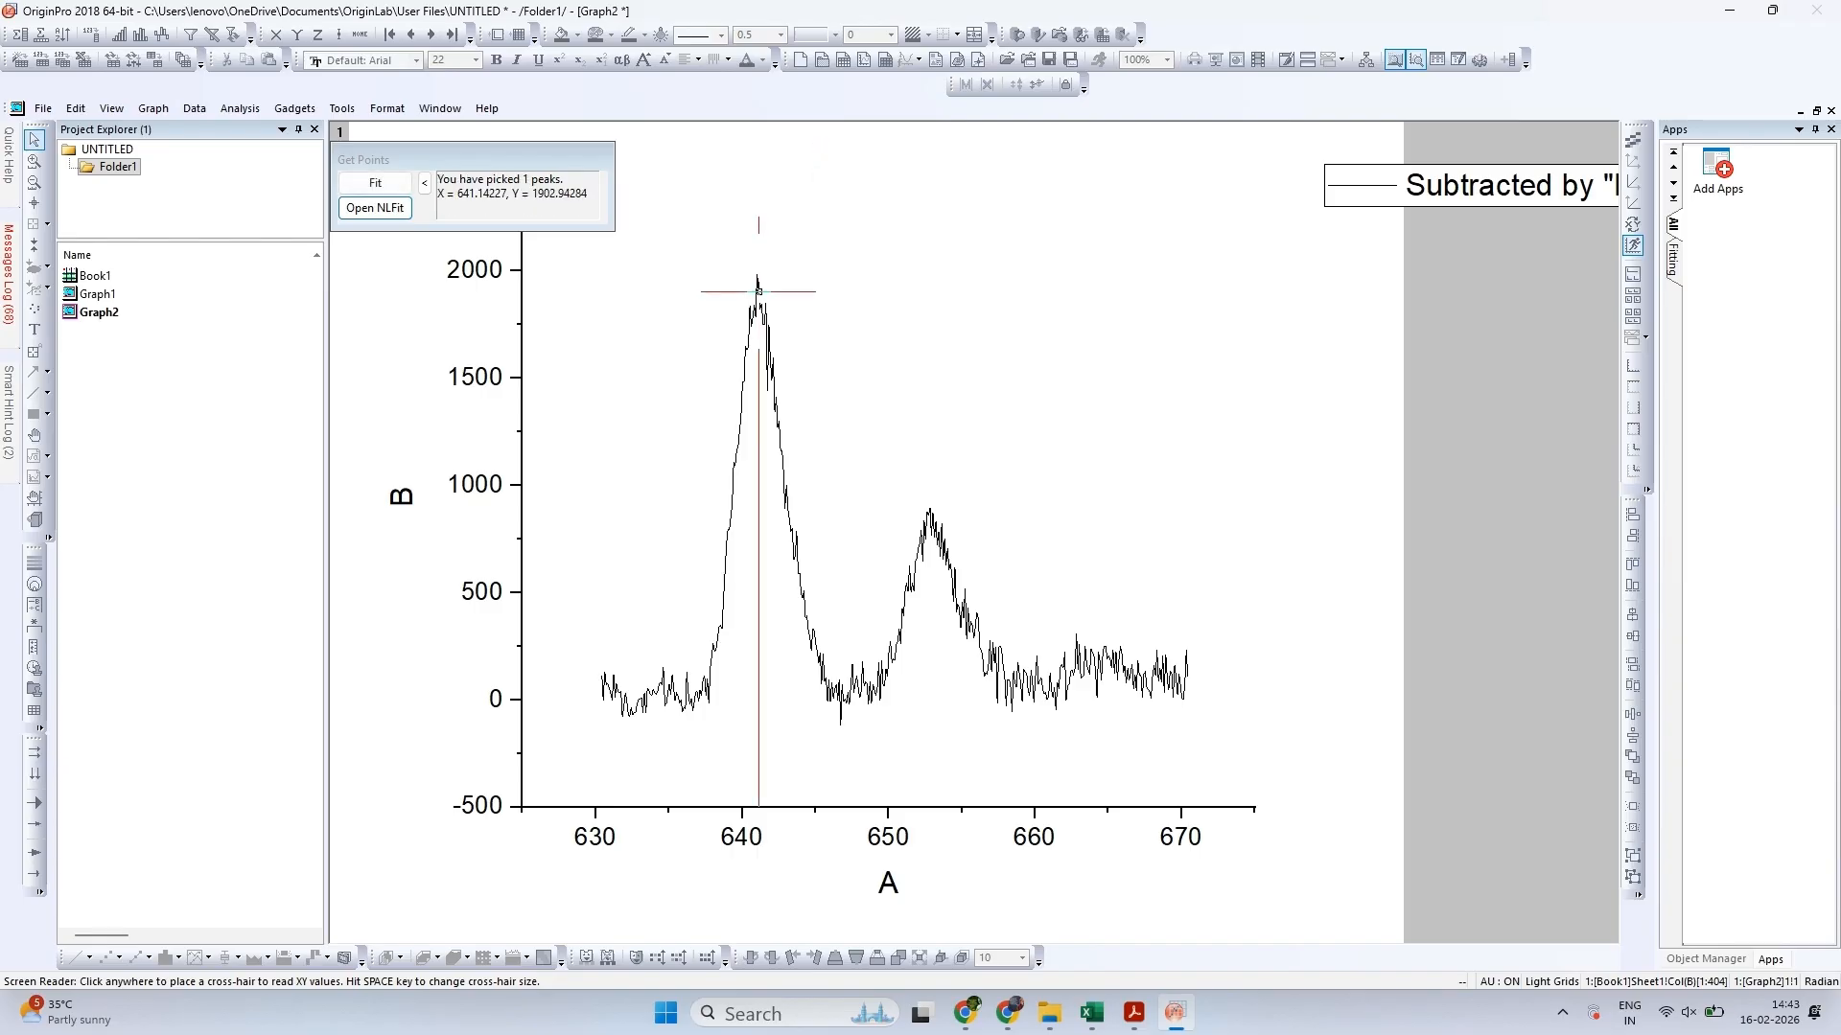
{"action": "left_click", "coordinate": [776, 409]}
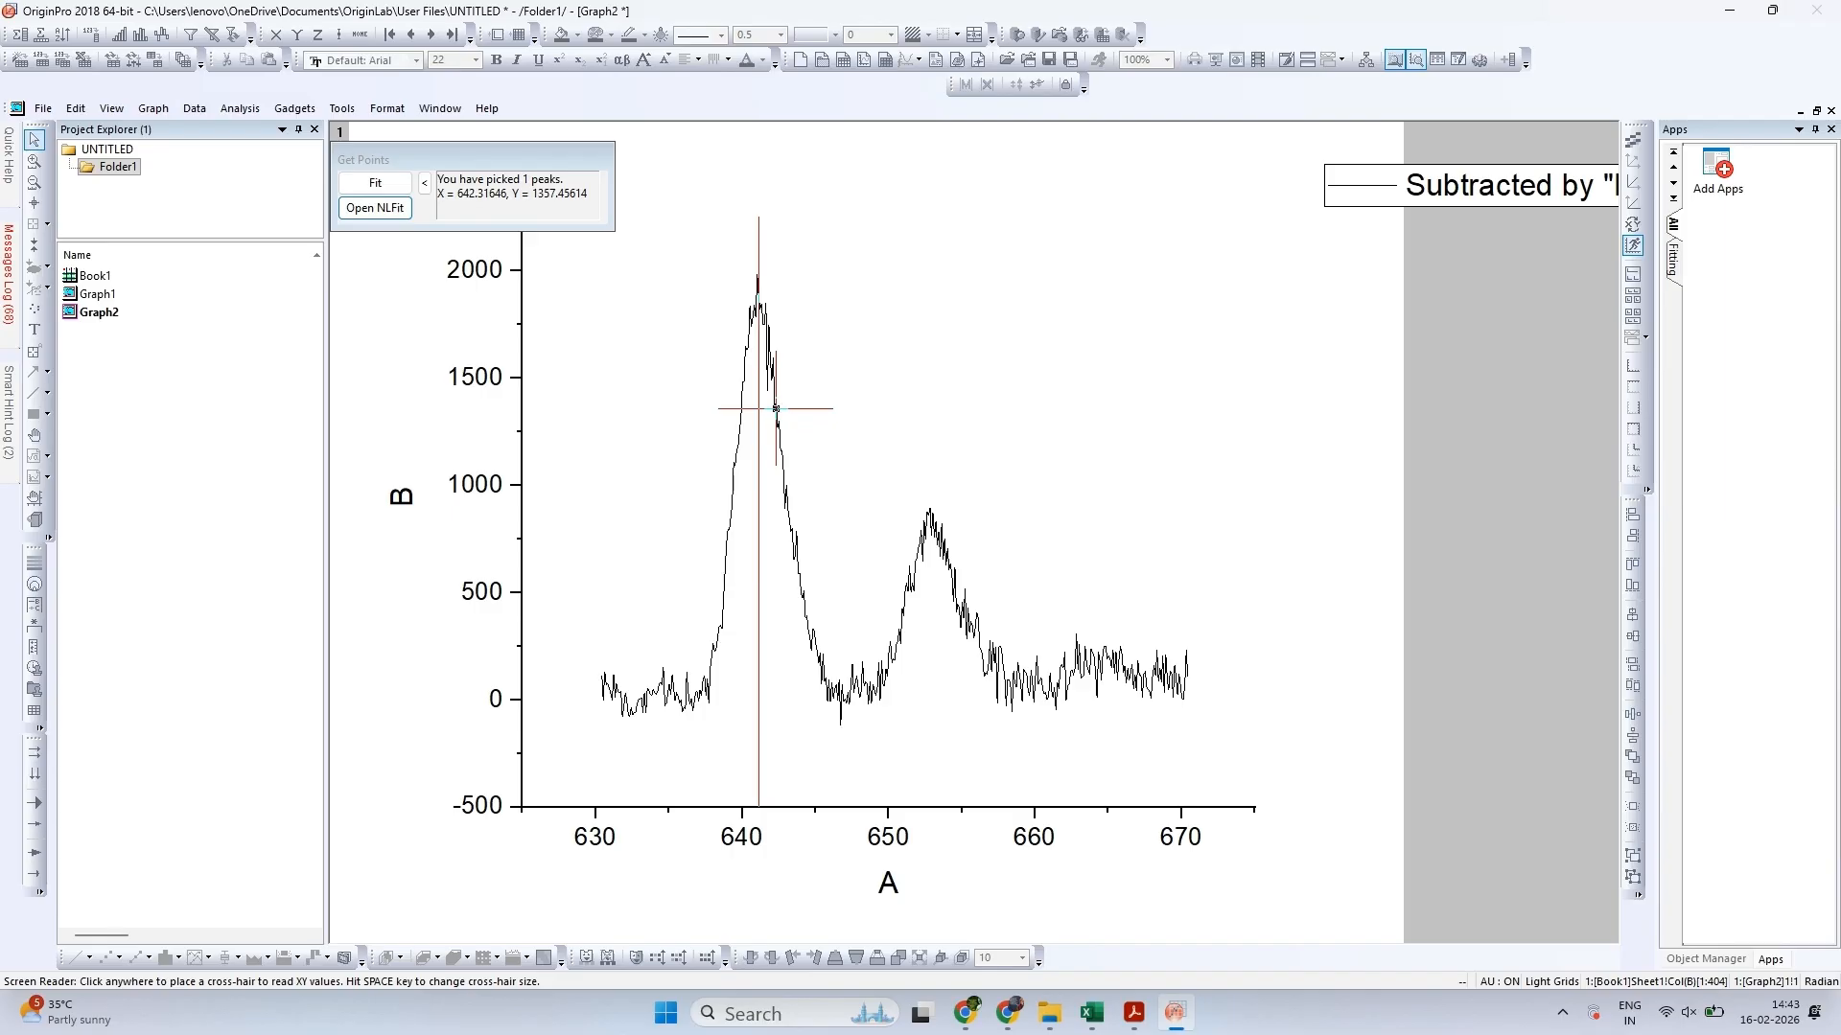
{"action": "double_click", "coordinate": [775, 408]}
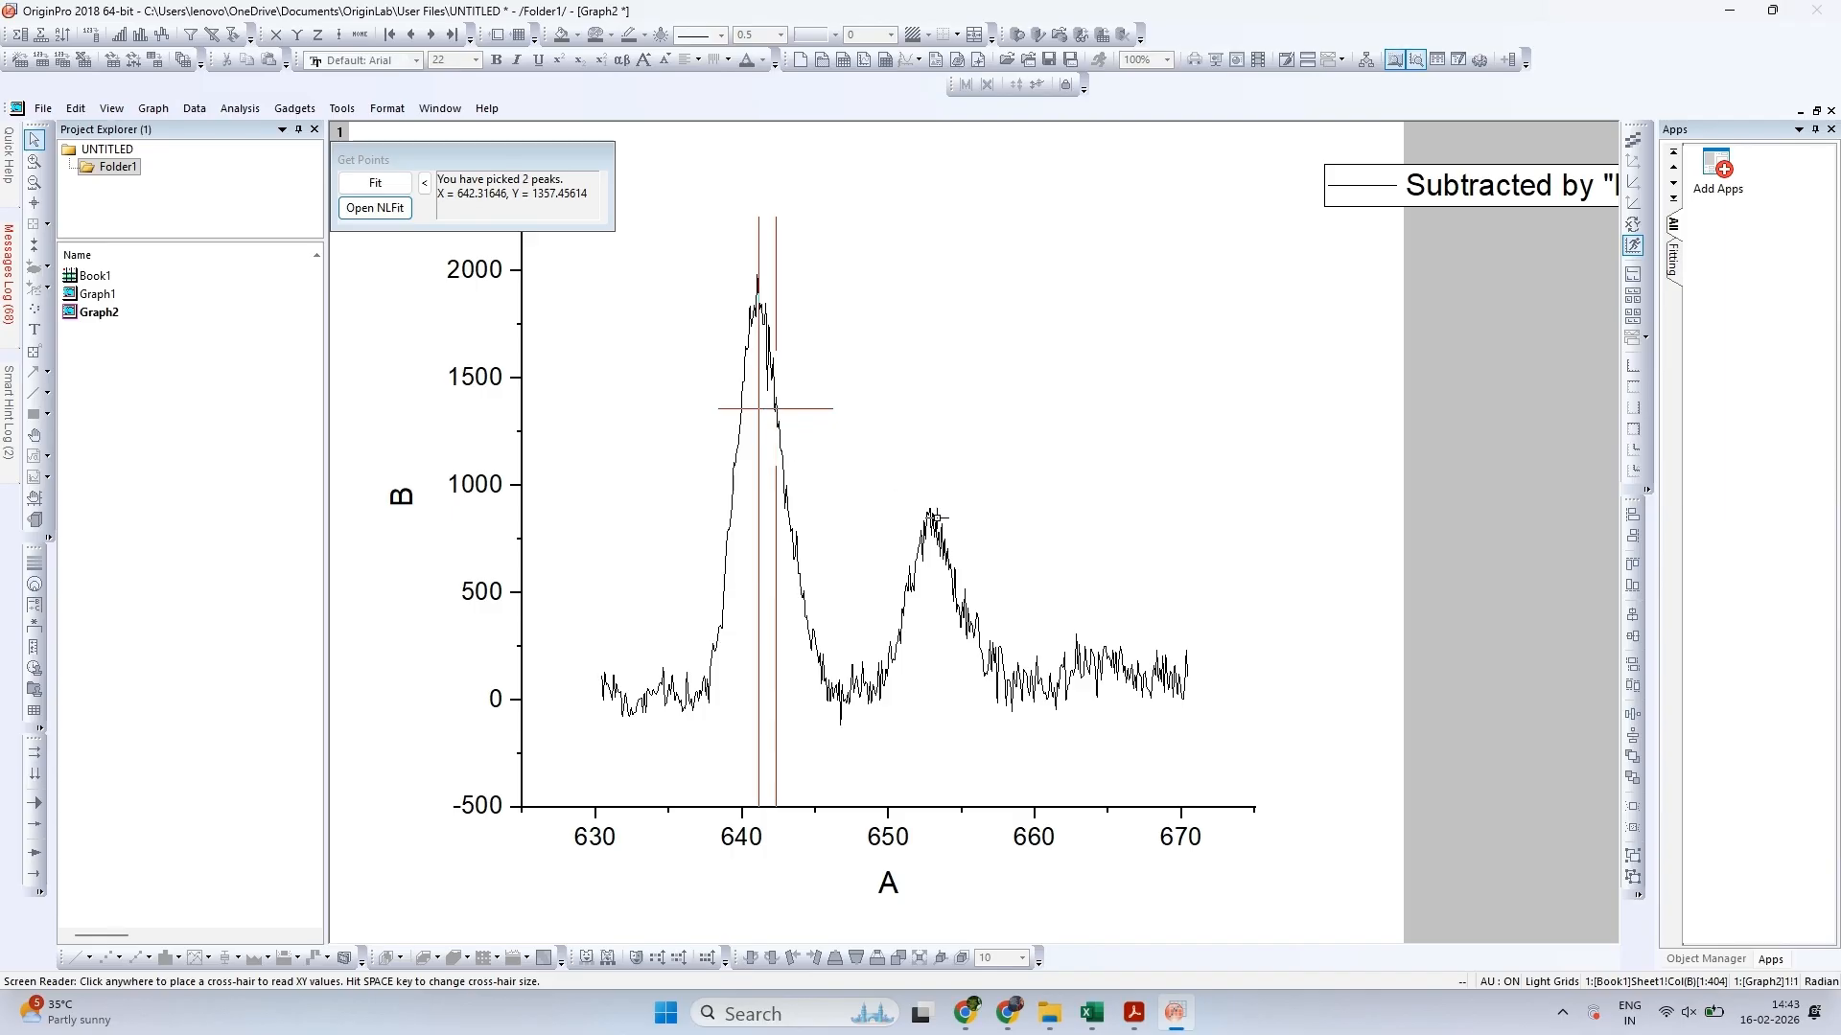
Pick two component peaks on the smaller peak, at about X 652.86, Y 880 and X 654.10, Y 665
{"action": "left_click", "coordinate": [930, 511]}
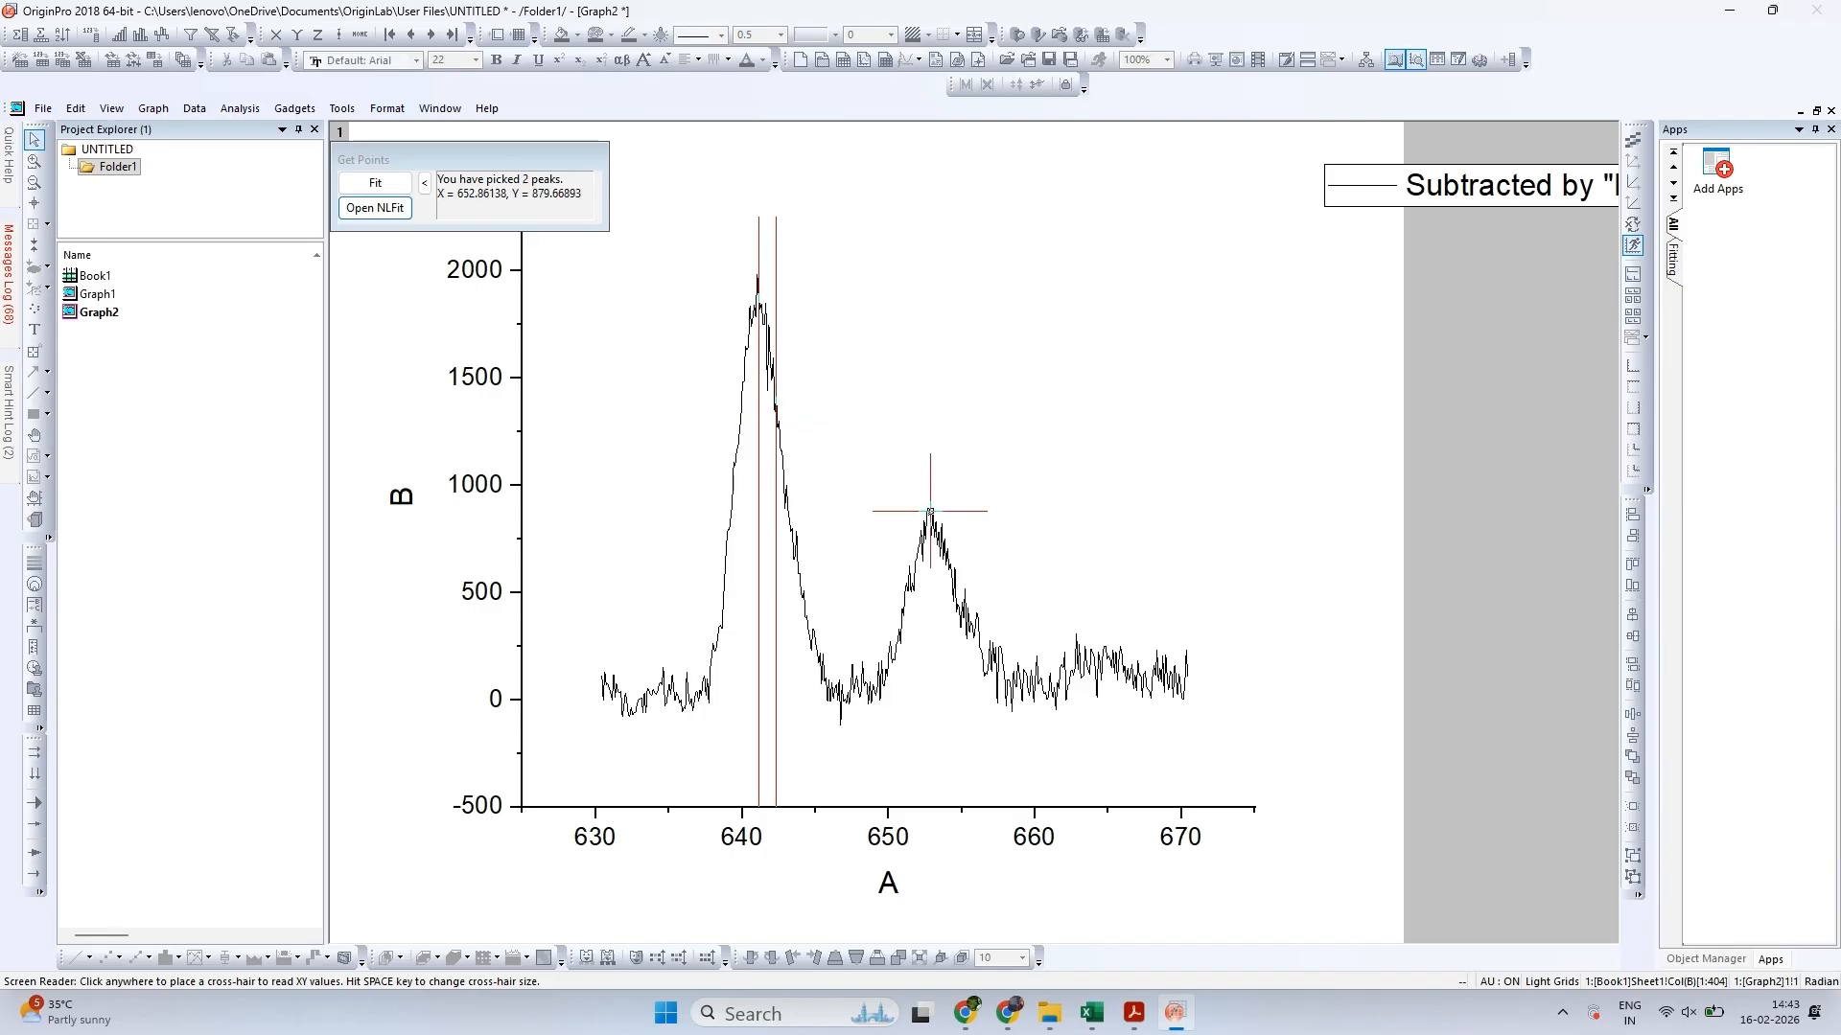
{"action": "double_click", "coordinate": [930, 511]}
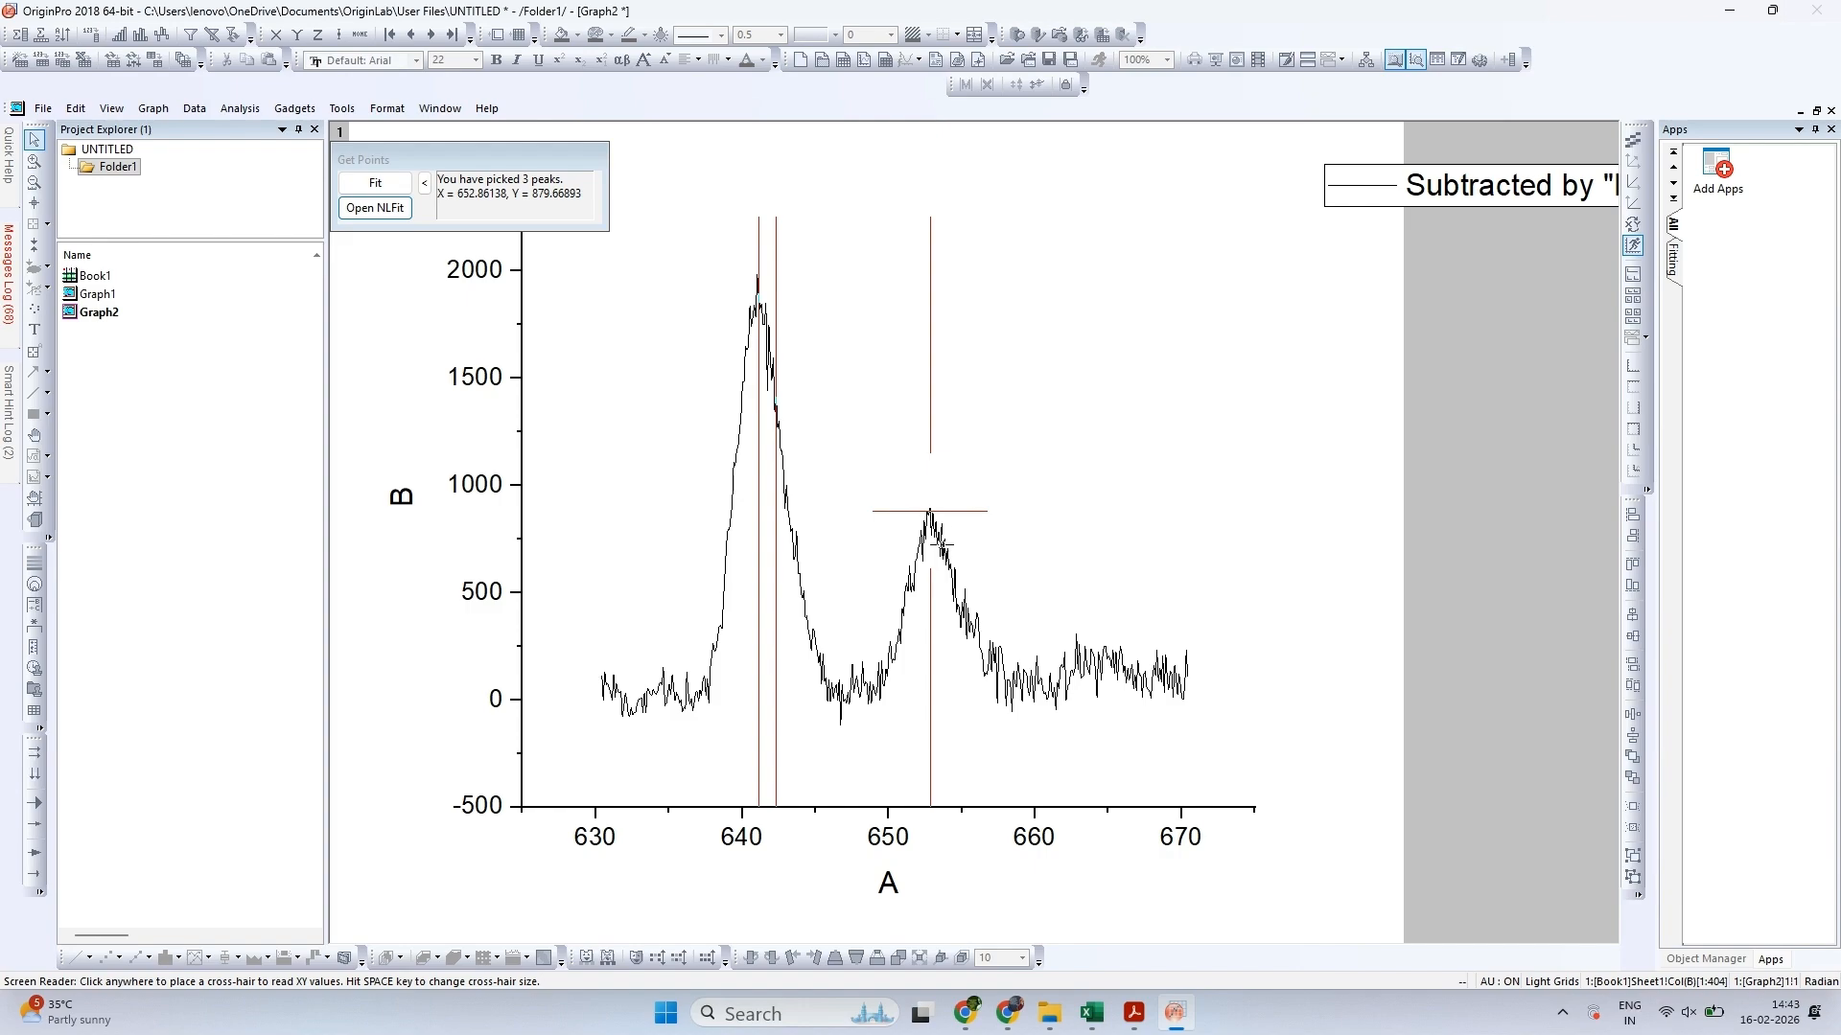
{"action": "left_click", "coordinate": [947, 556]}
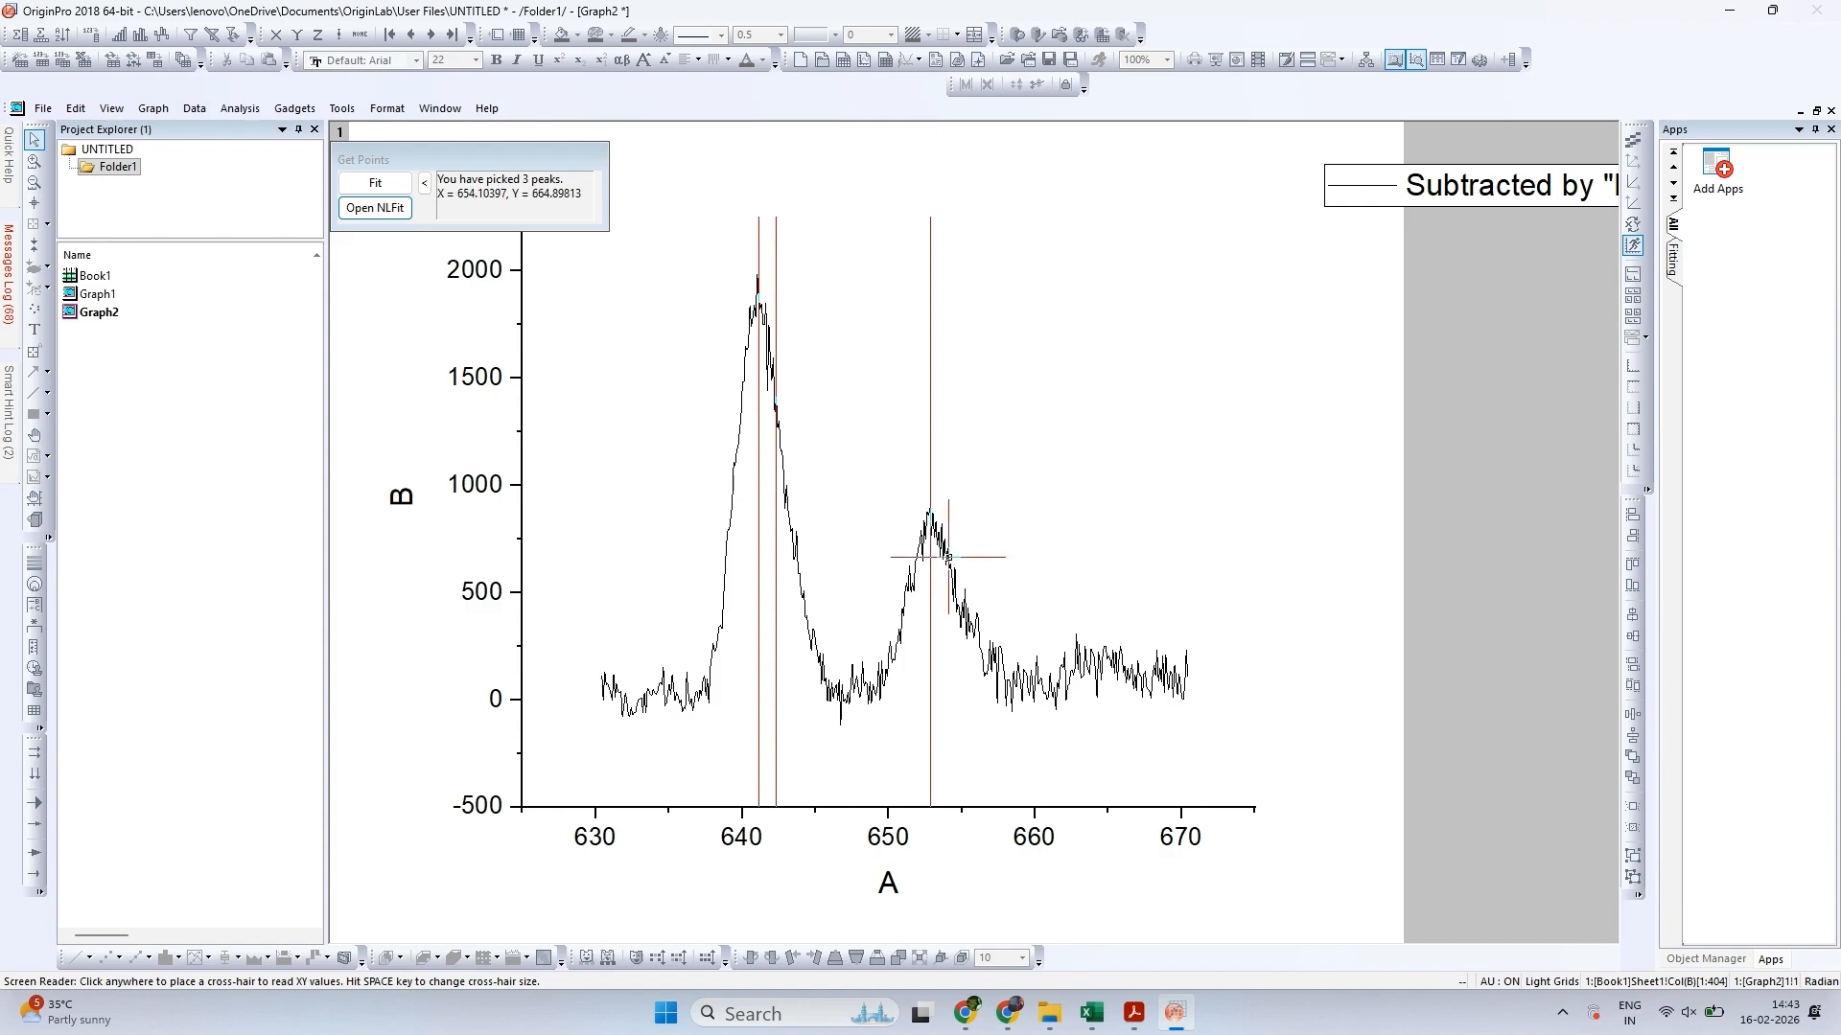
{"action": "double_click", "coordinate": [947, 556]}
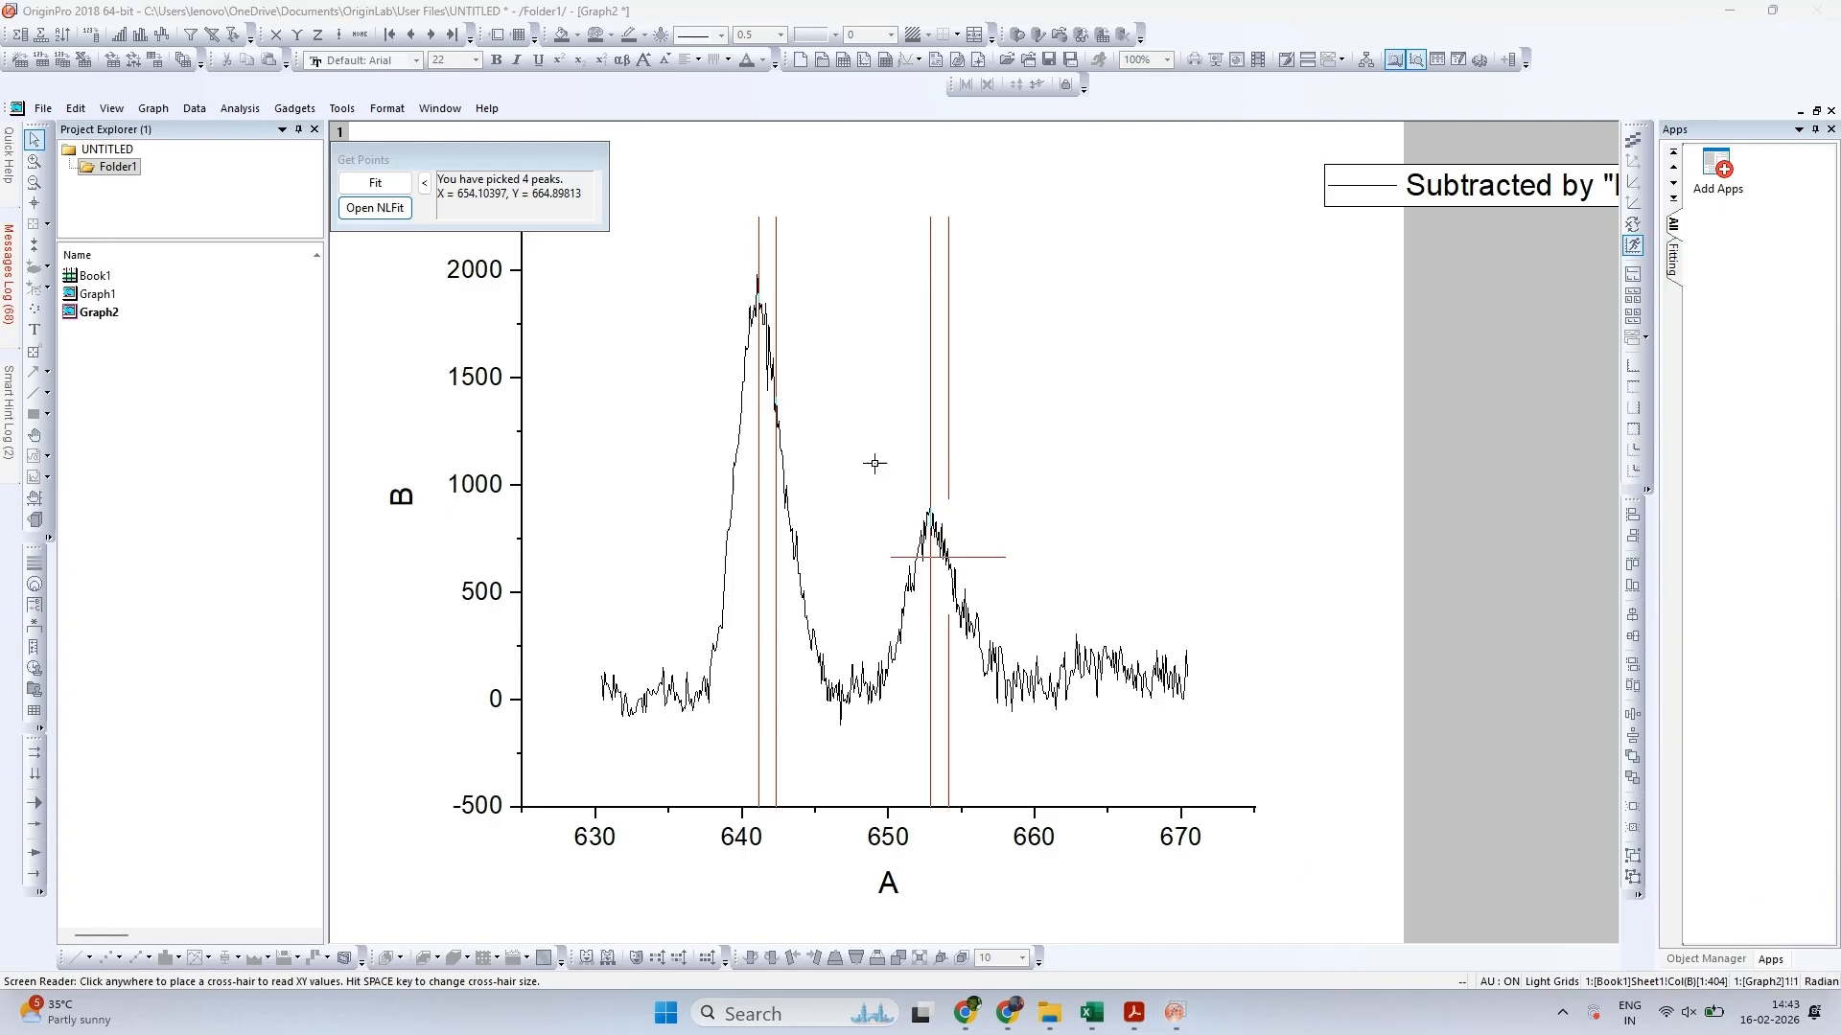
Open the picked peaks in NLFit, run the Gaussian fit until it converges, and output the results to the graph
{"action": "left_click", "coordinate": [358, 207]}
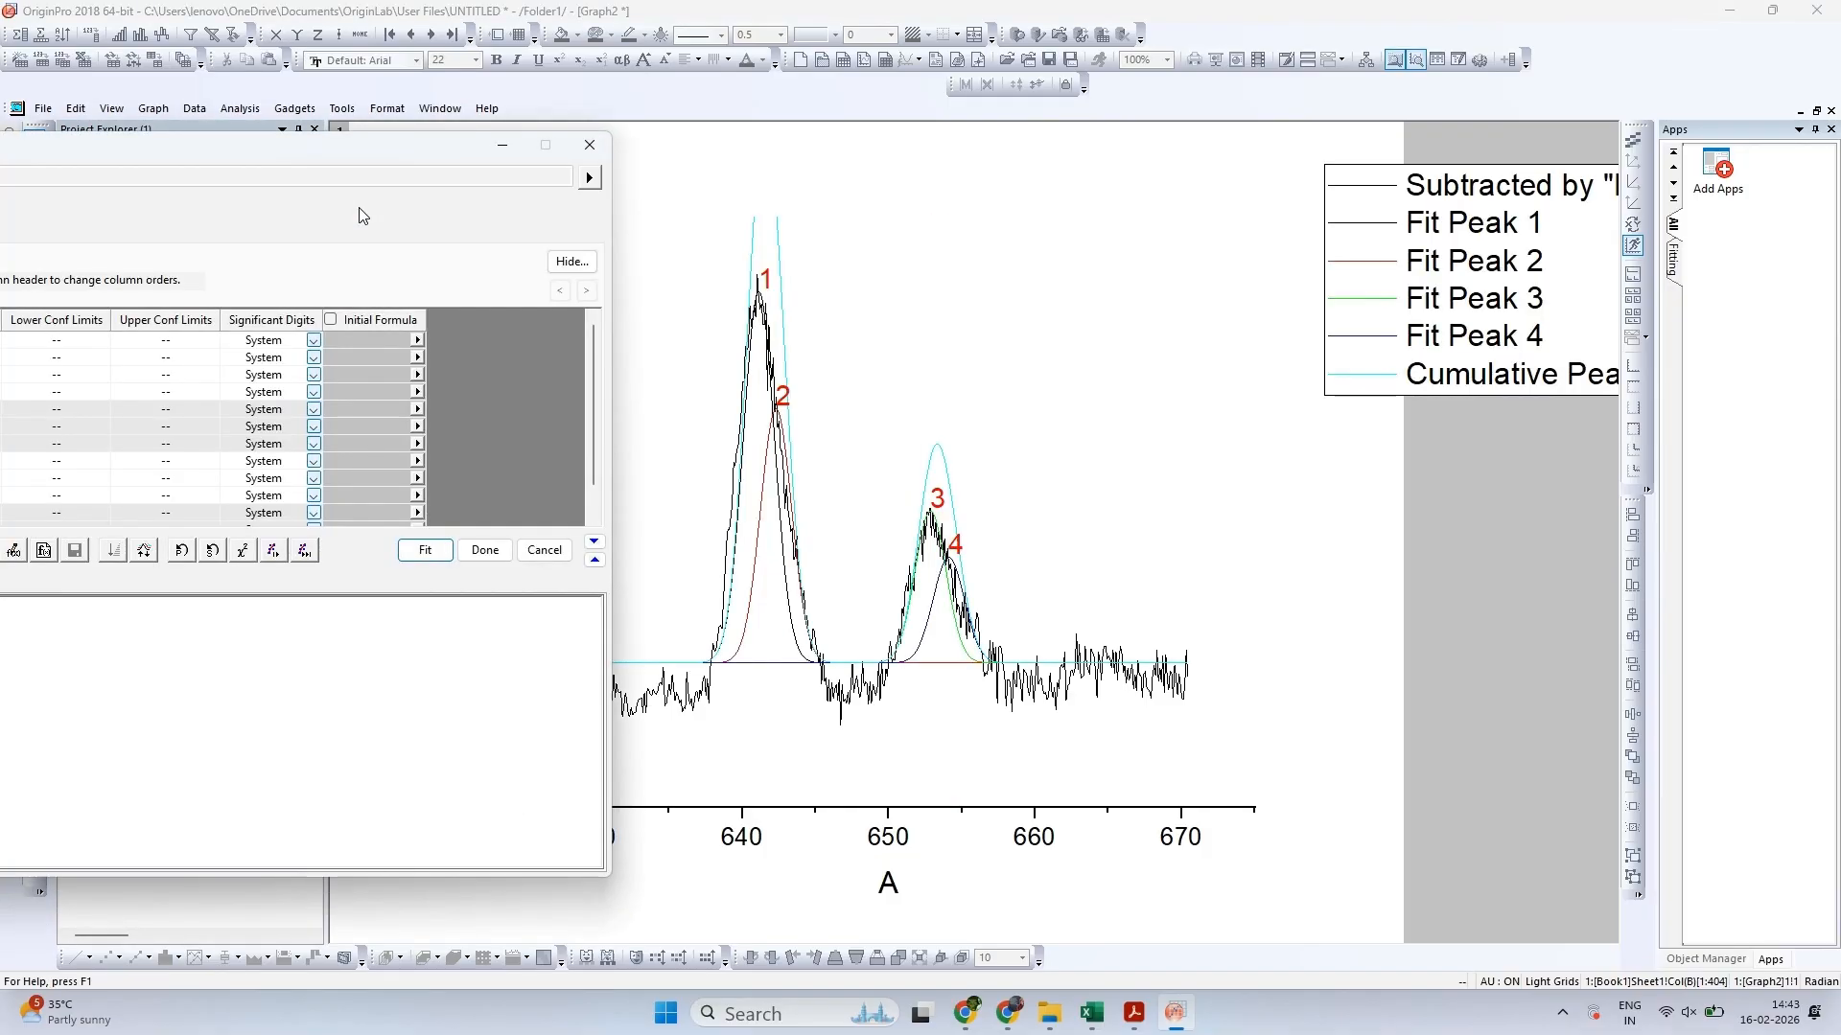
{"action": "left_click", "coordinate": [303, 550]}
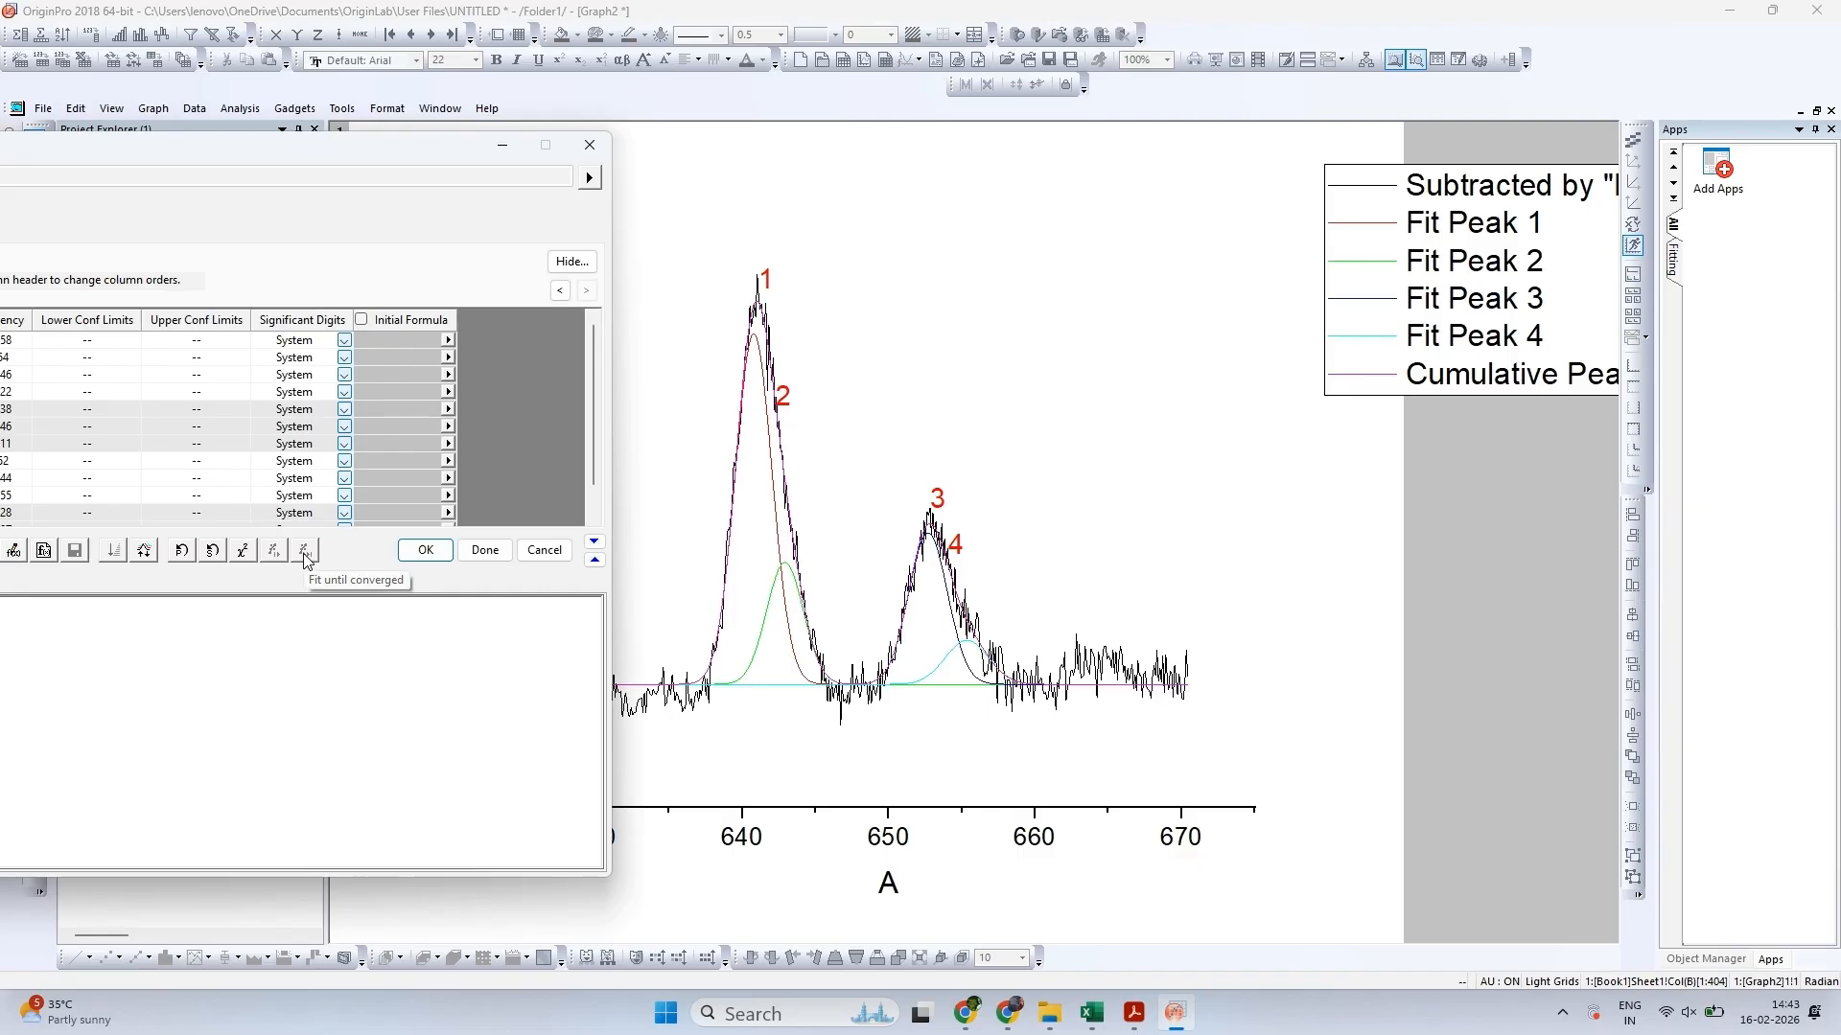
{"action": "left_click", "coordinate": [1715, 902]}
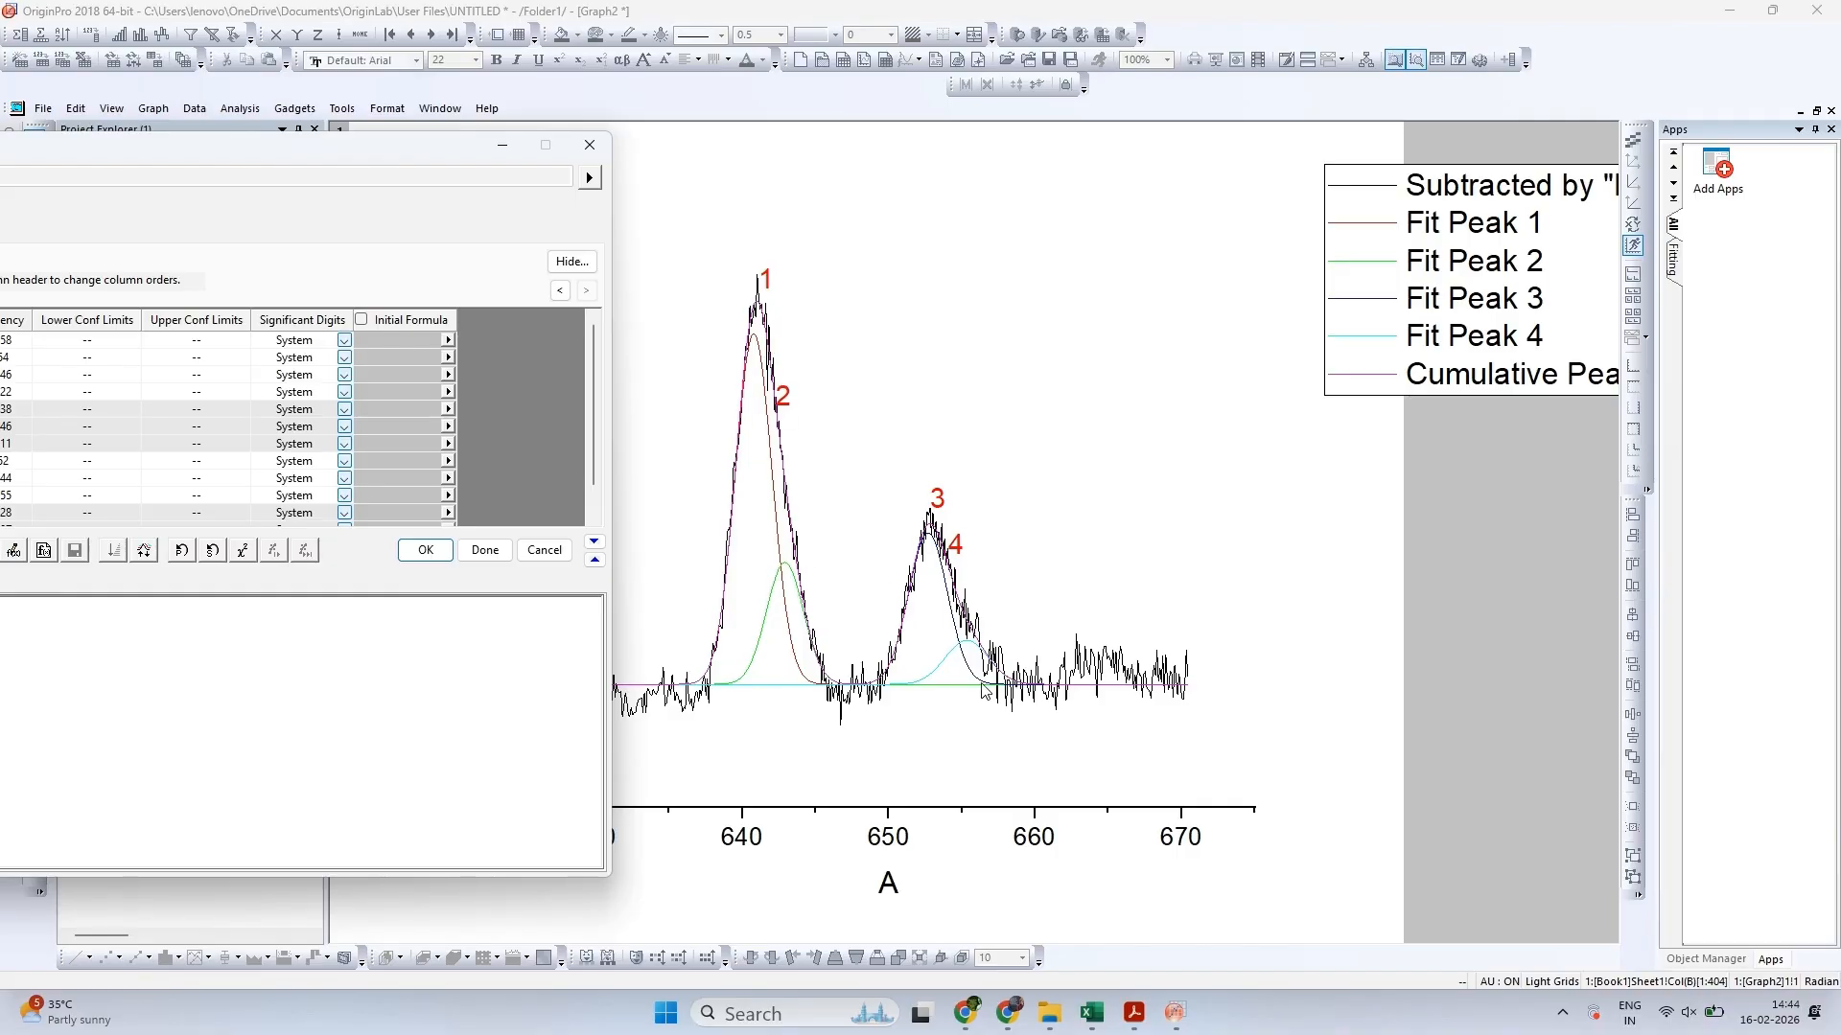
{"action": "left_click", "coordinate": [426, 550]}
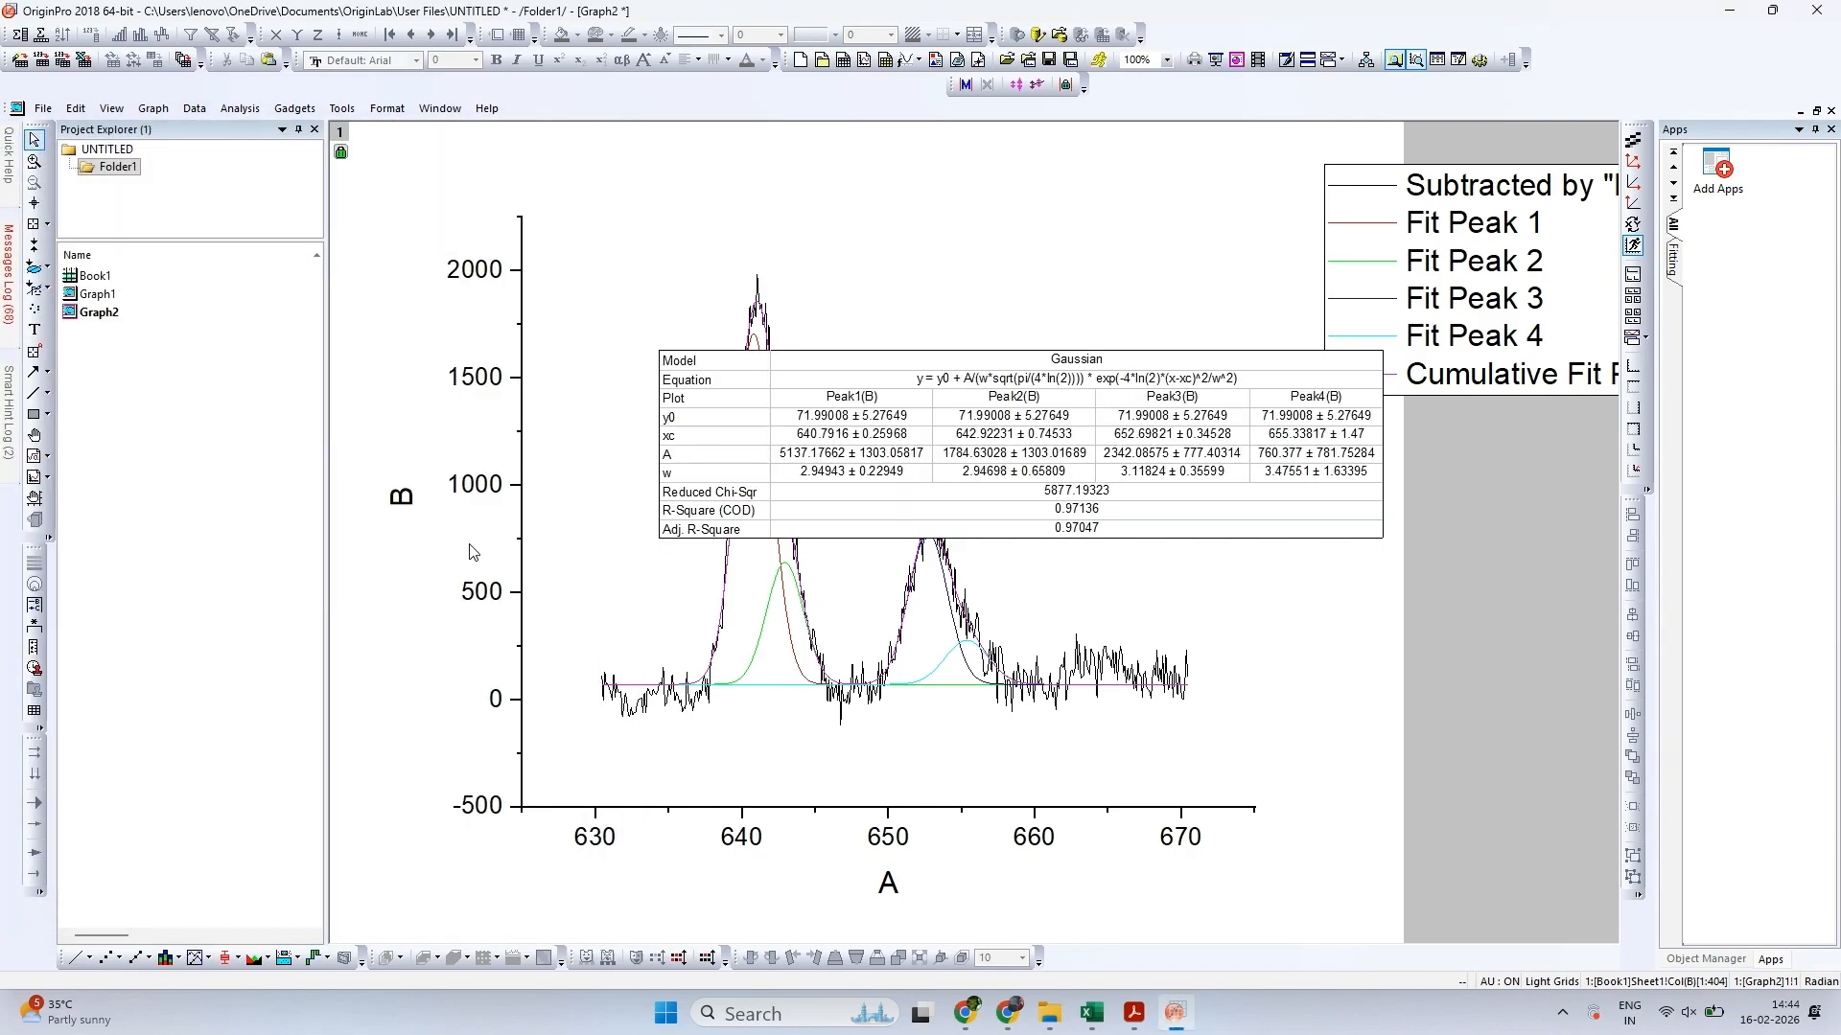
Move the fit results table off the fitted curves to just below the legend
{"action": "left_click", "coordinate": [810, 439]}
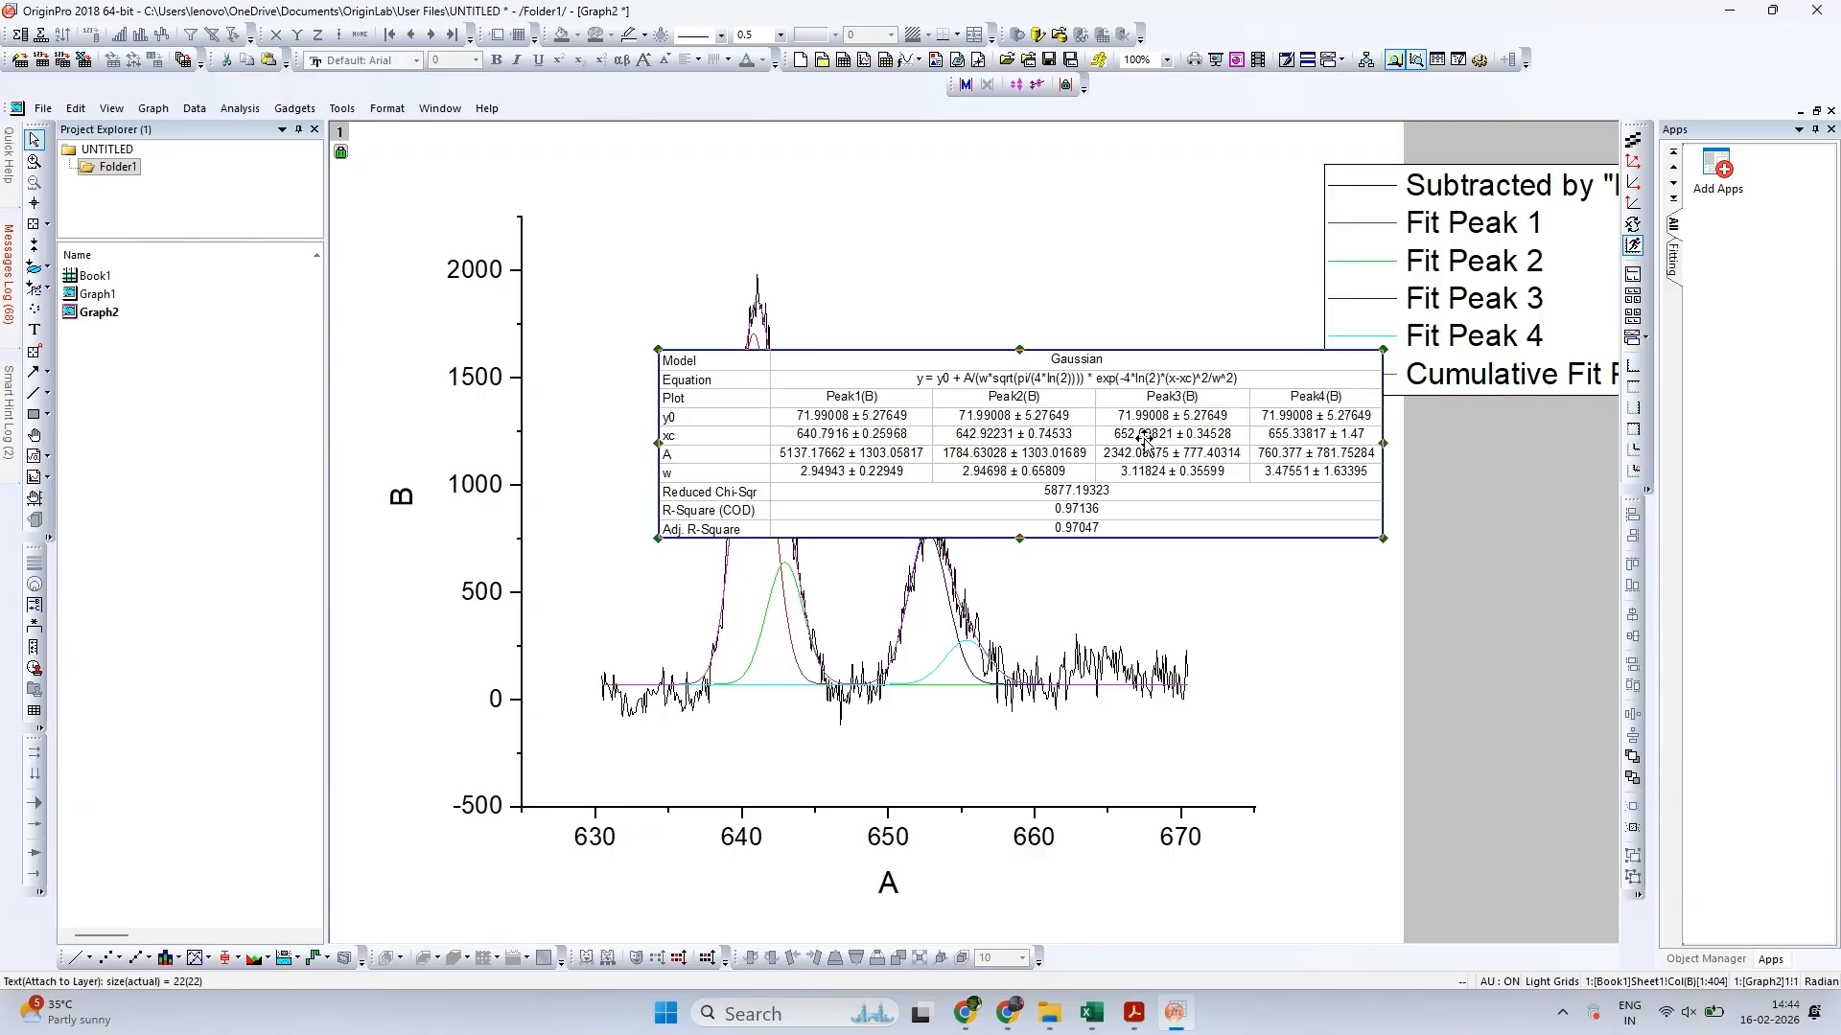
{"action": "left_click_drag", "start_coordinate": [1029, 465], "coordinate": [1677, 531]}
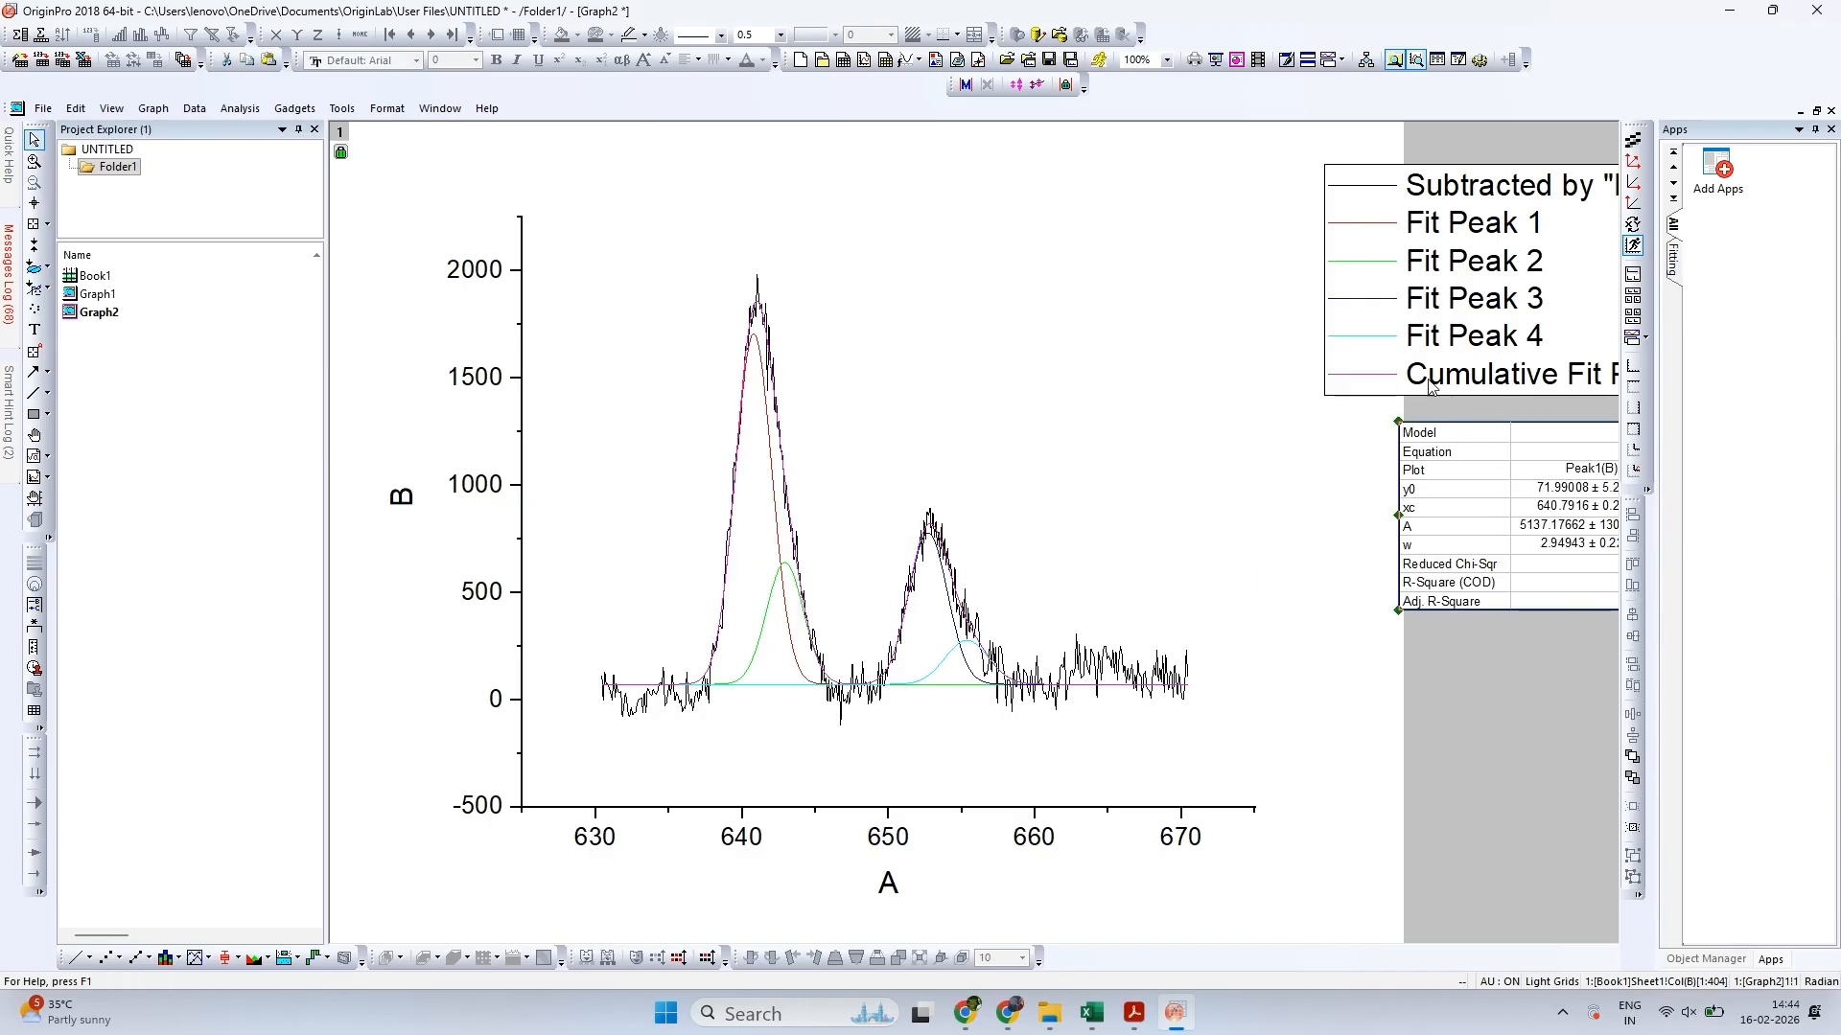
Move the legend farther off the graph page, clear of the plot and above the fit results table
{"action": "left_click", "coordinate": [1351, 365]}
{"action": "left_click", "coordinate": [1354, 362]}
{"action": "left_click", "coordinate": [1487, 372]}
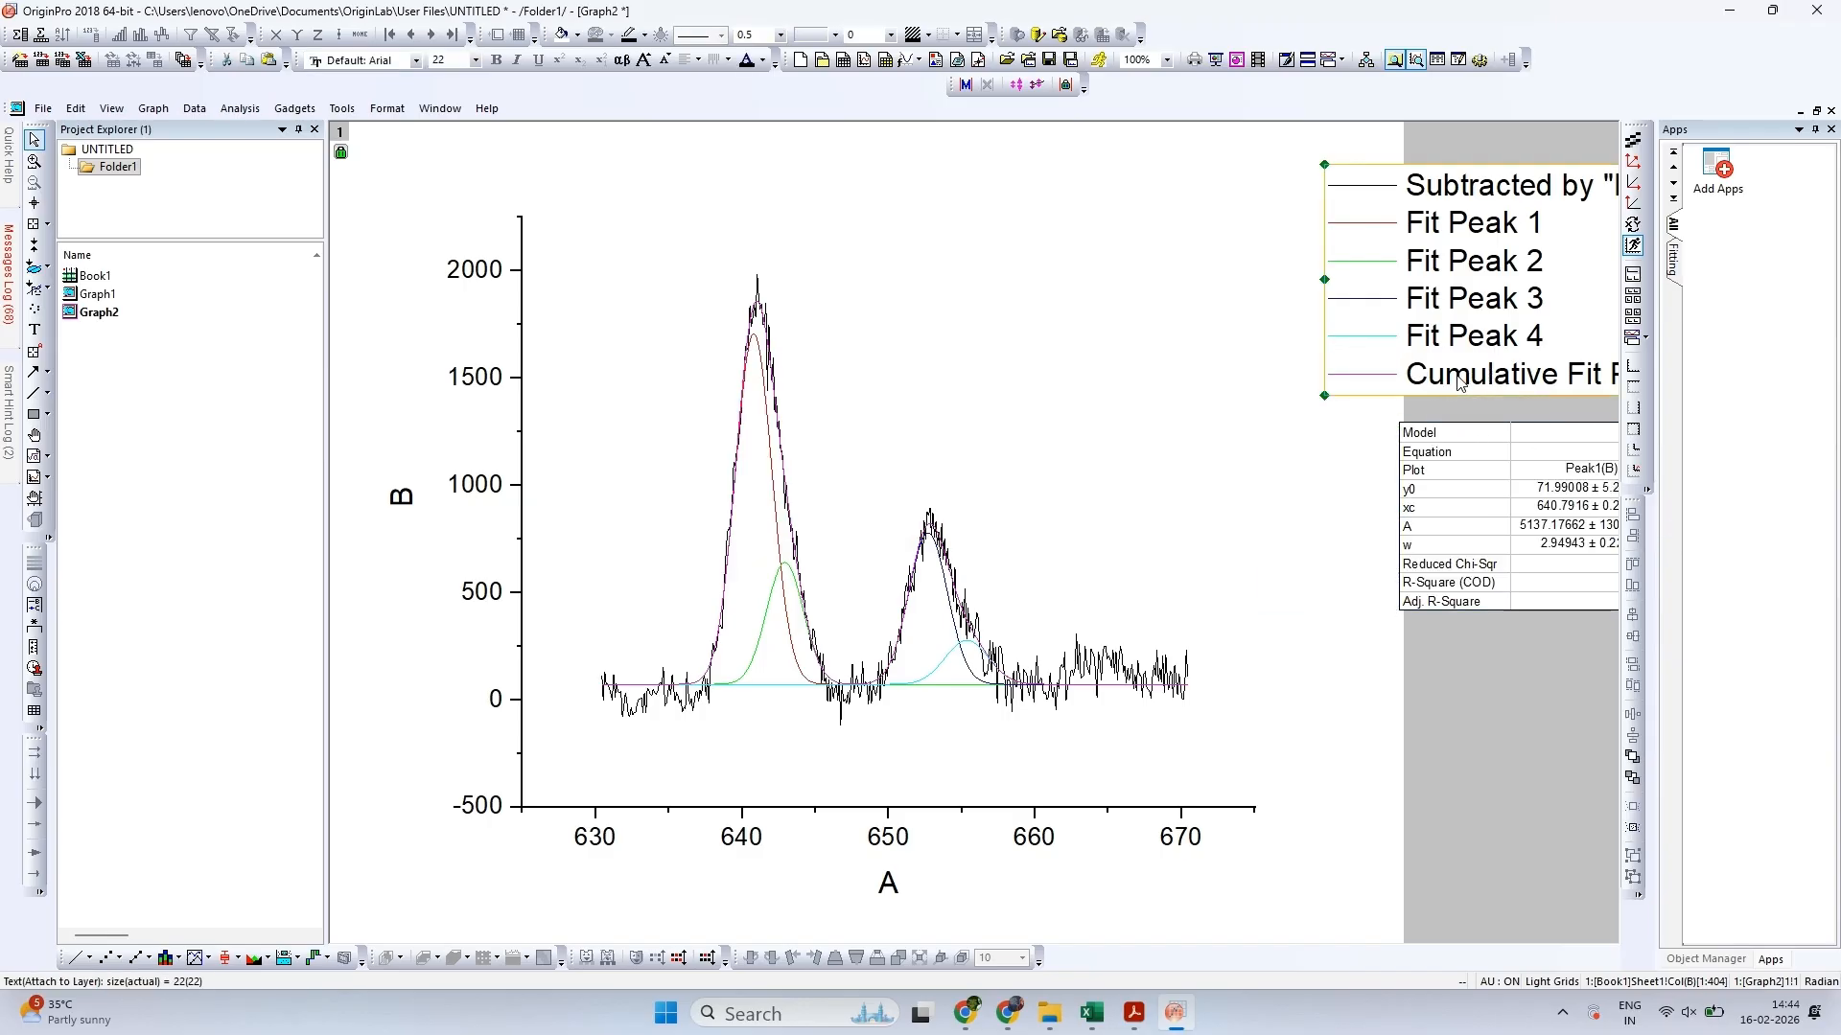
{"action": "left_click_drag", "start_coordinate": [1530, 358], "coordinate": [1580, 358]}
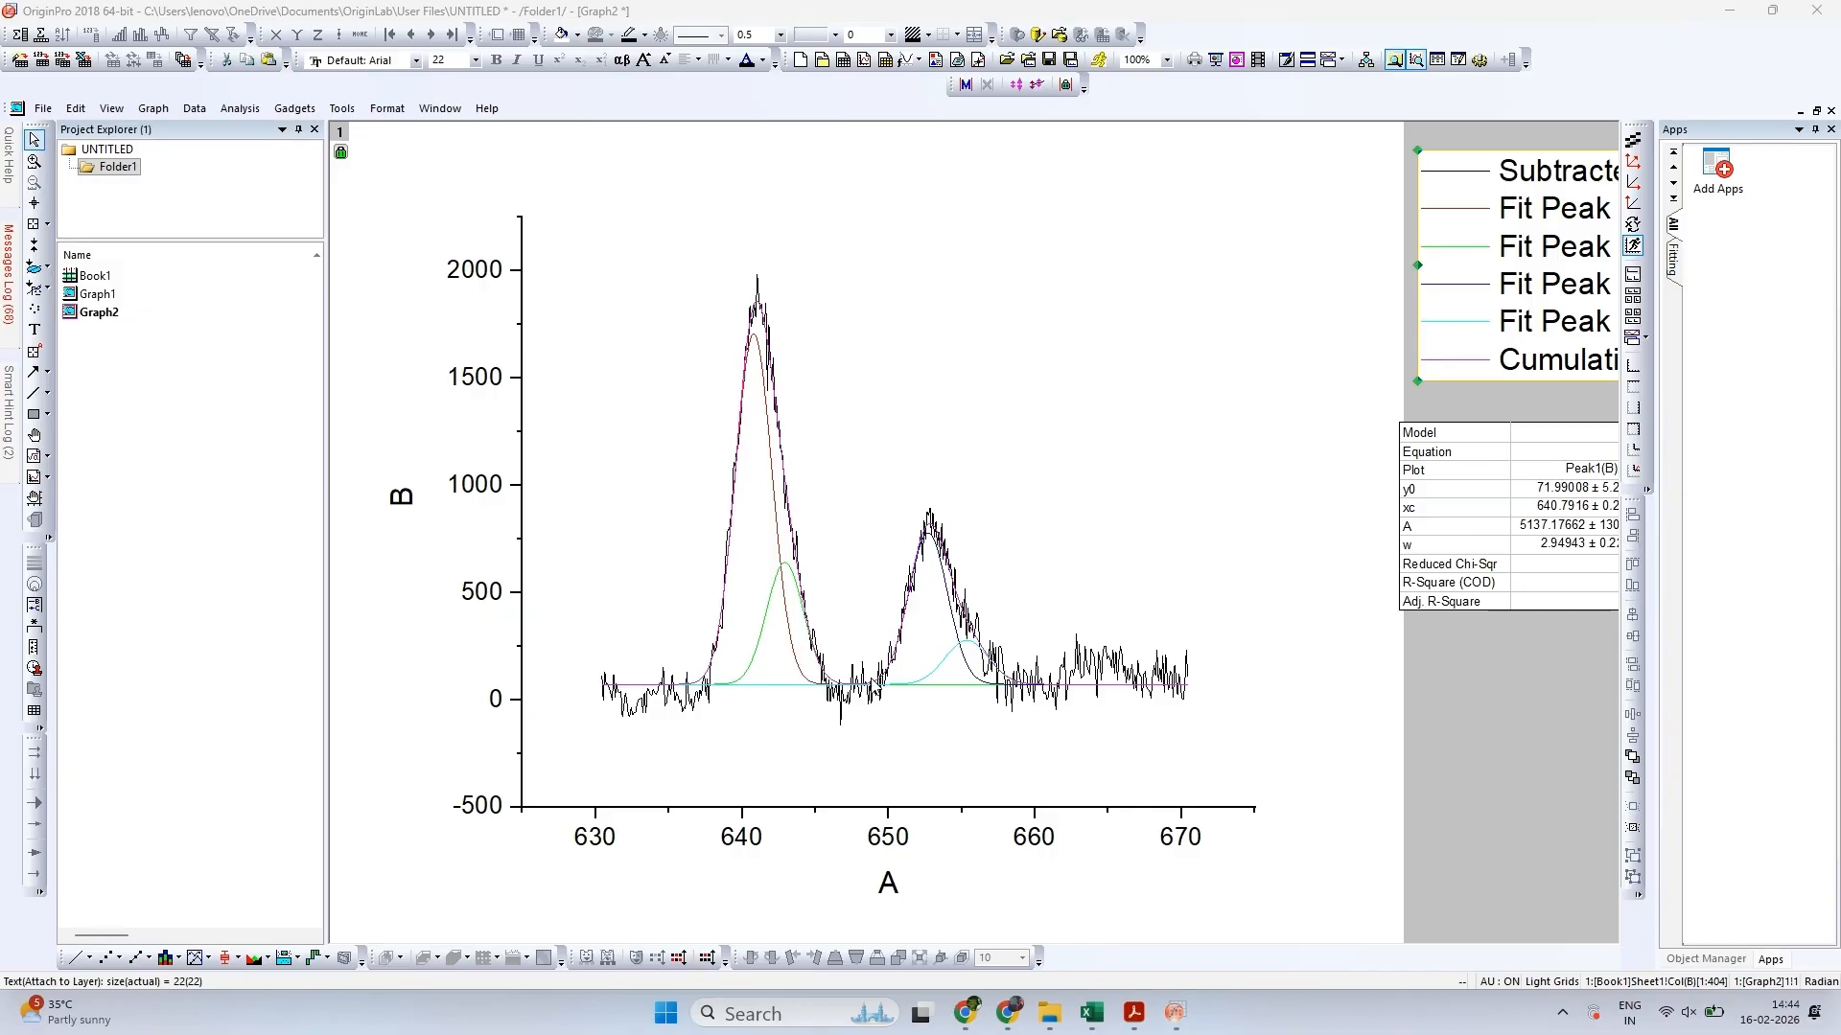
Open the Electron_Transmission PDF, examine the deconvoluted Mn 2p spectrum of pristine MnO2 in Figure S8, and return to Origin
{"action": "left_click", "coordinate": [1050, 1014]}
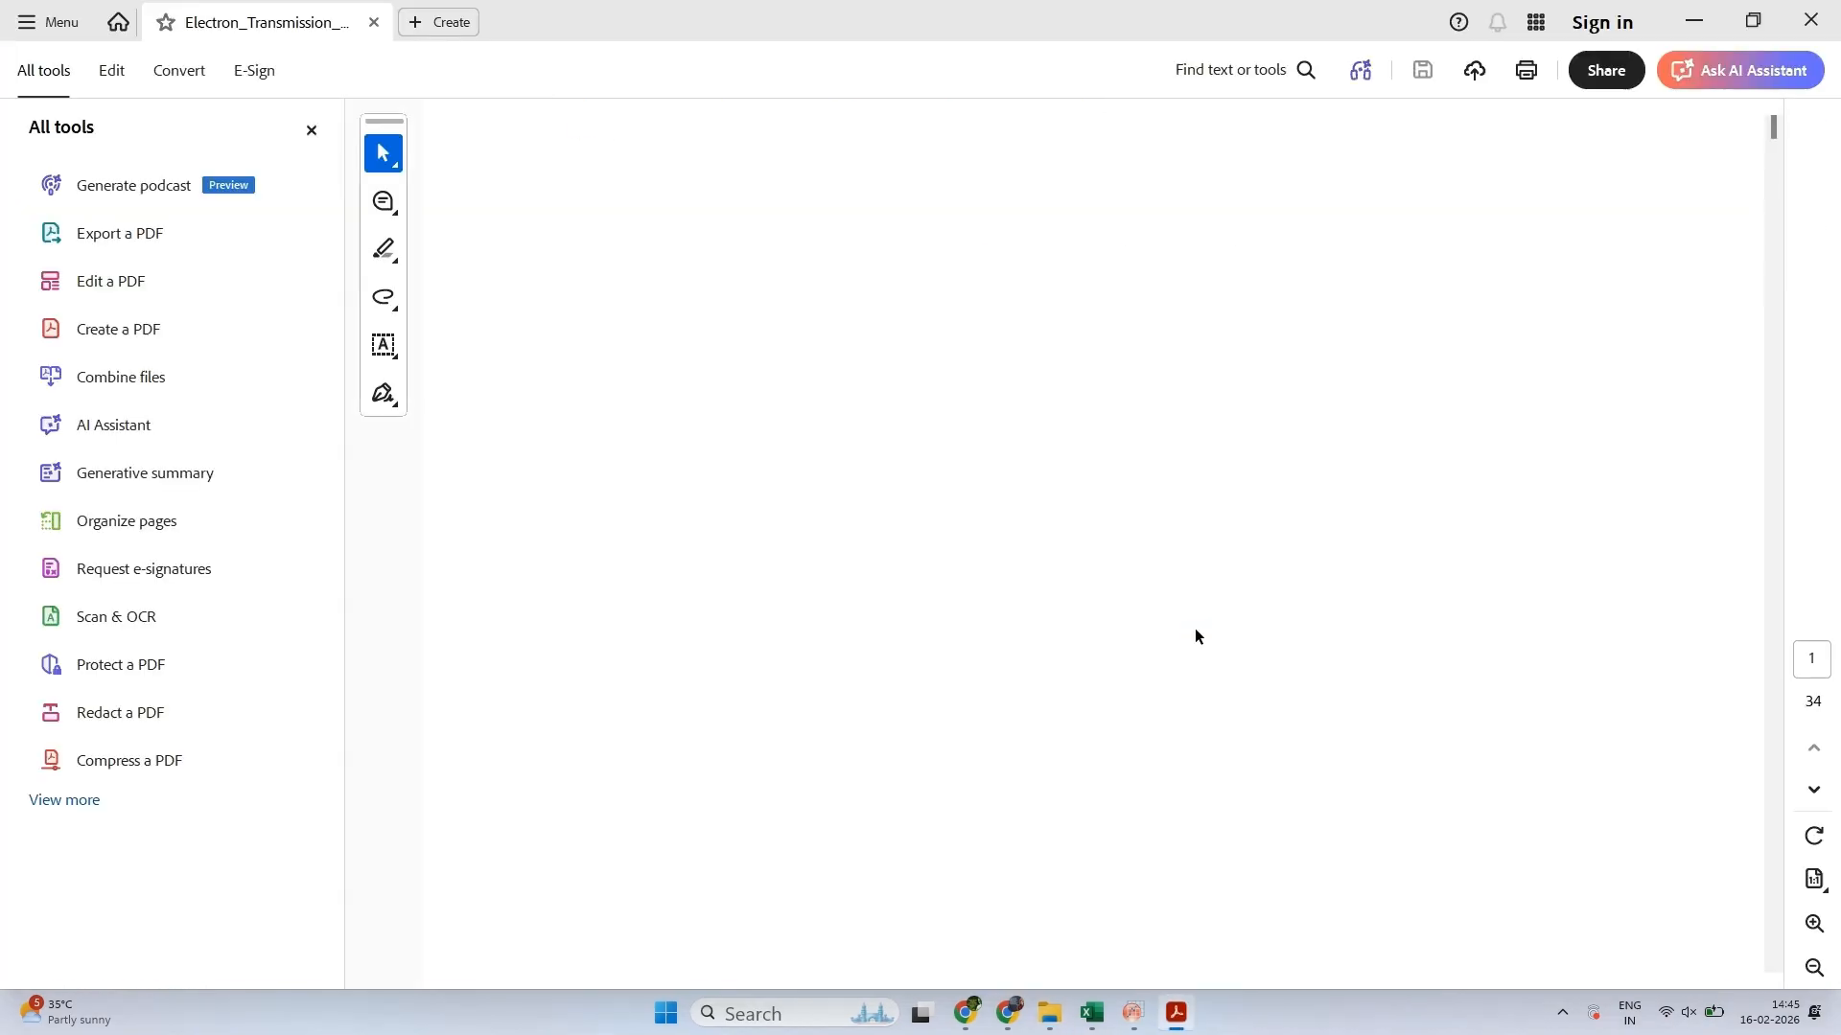
{"action": "scroll", "coordinate": [1196, 633], "scroll_direction": "down", "scroll_amount": 3}
{"action": "scroll", "coordinate": [1195, 629], "scroll_direction": "up", "scroll_amount": 1}
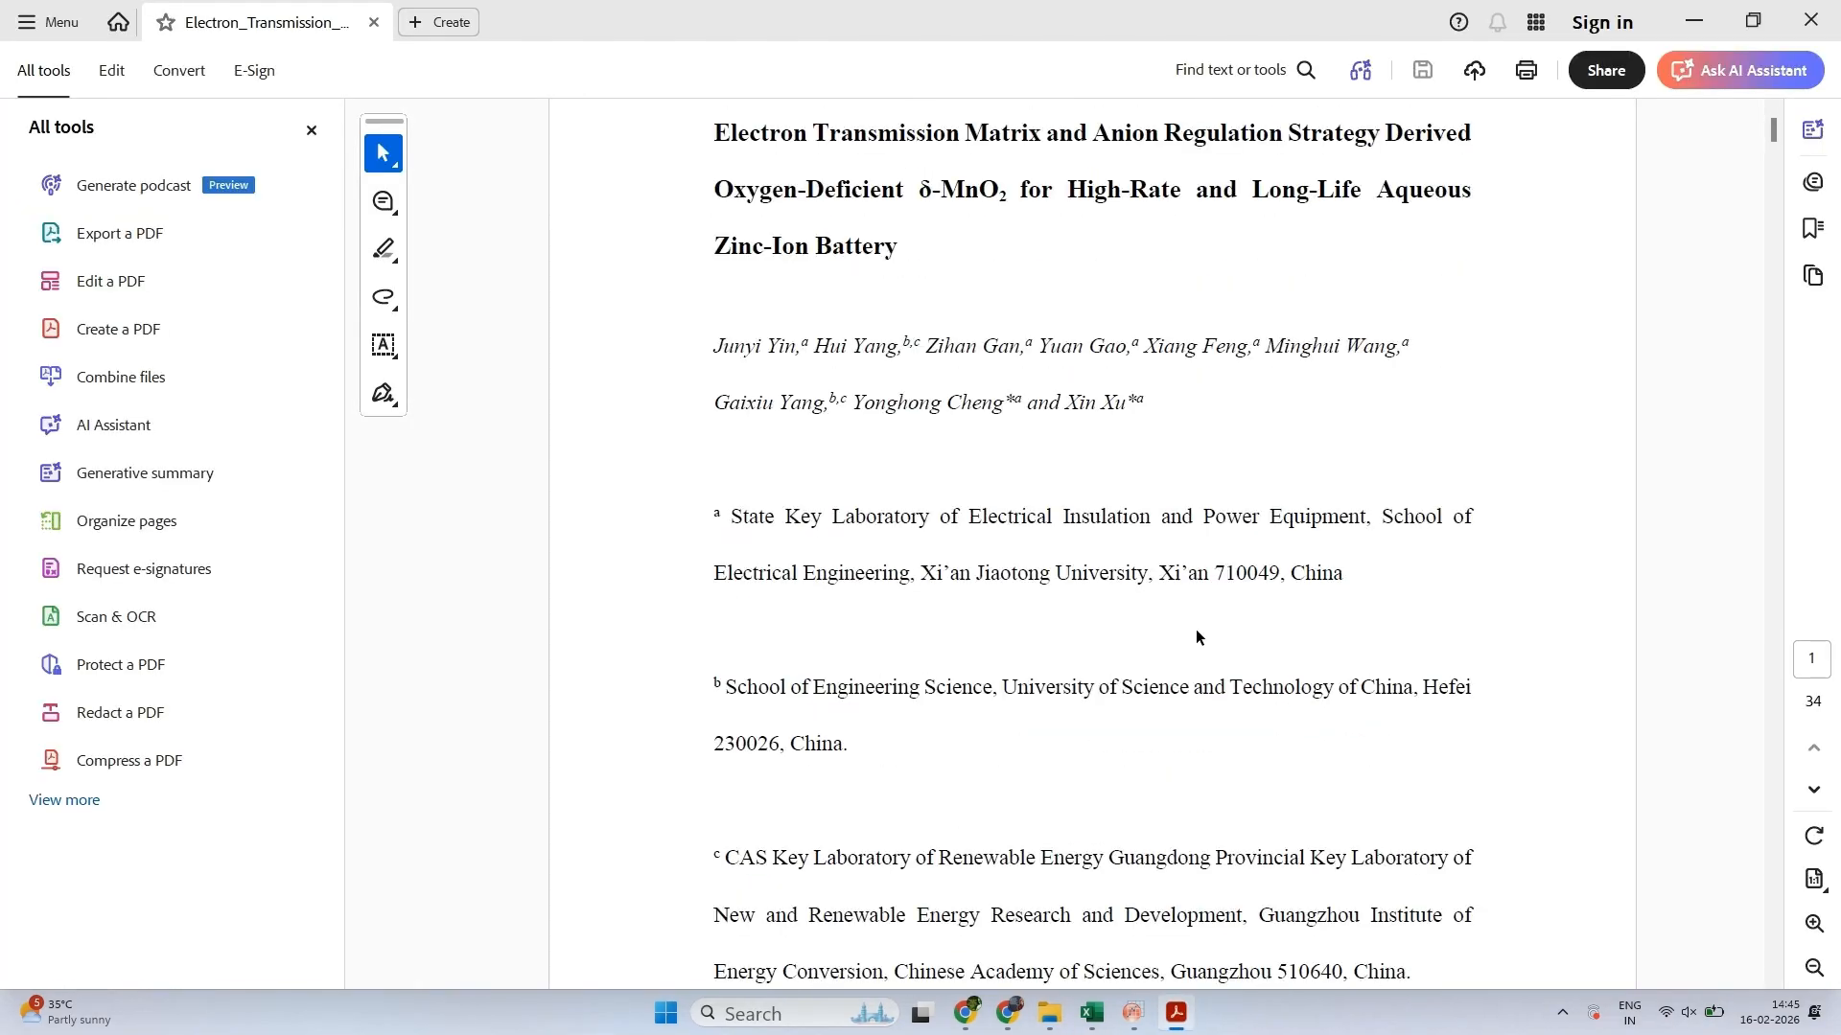
{"action": "scroll", "coordinate": [1195, 629], "scroll_direction": "down", "scroll_amount": 9}
{"action": "scroll", "coordinate": [1195, 630], "scroll_direction": "down", "scroll_amount": 9}
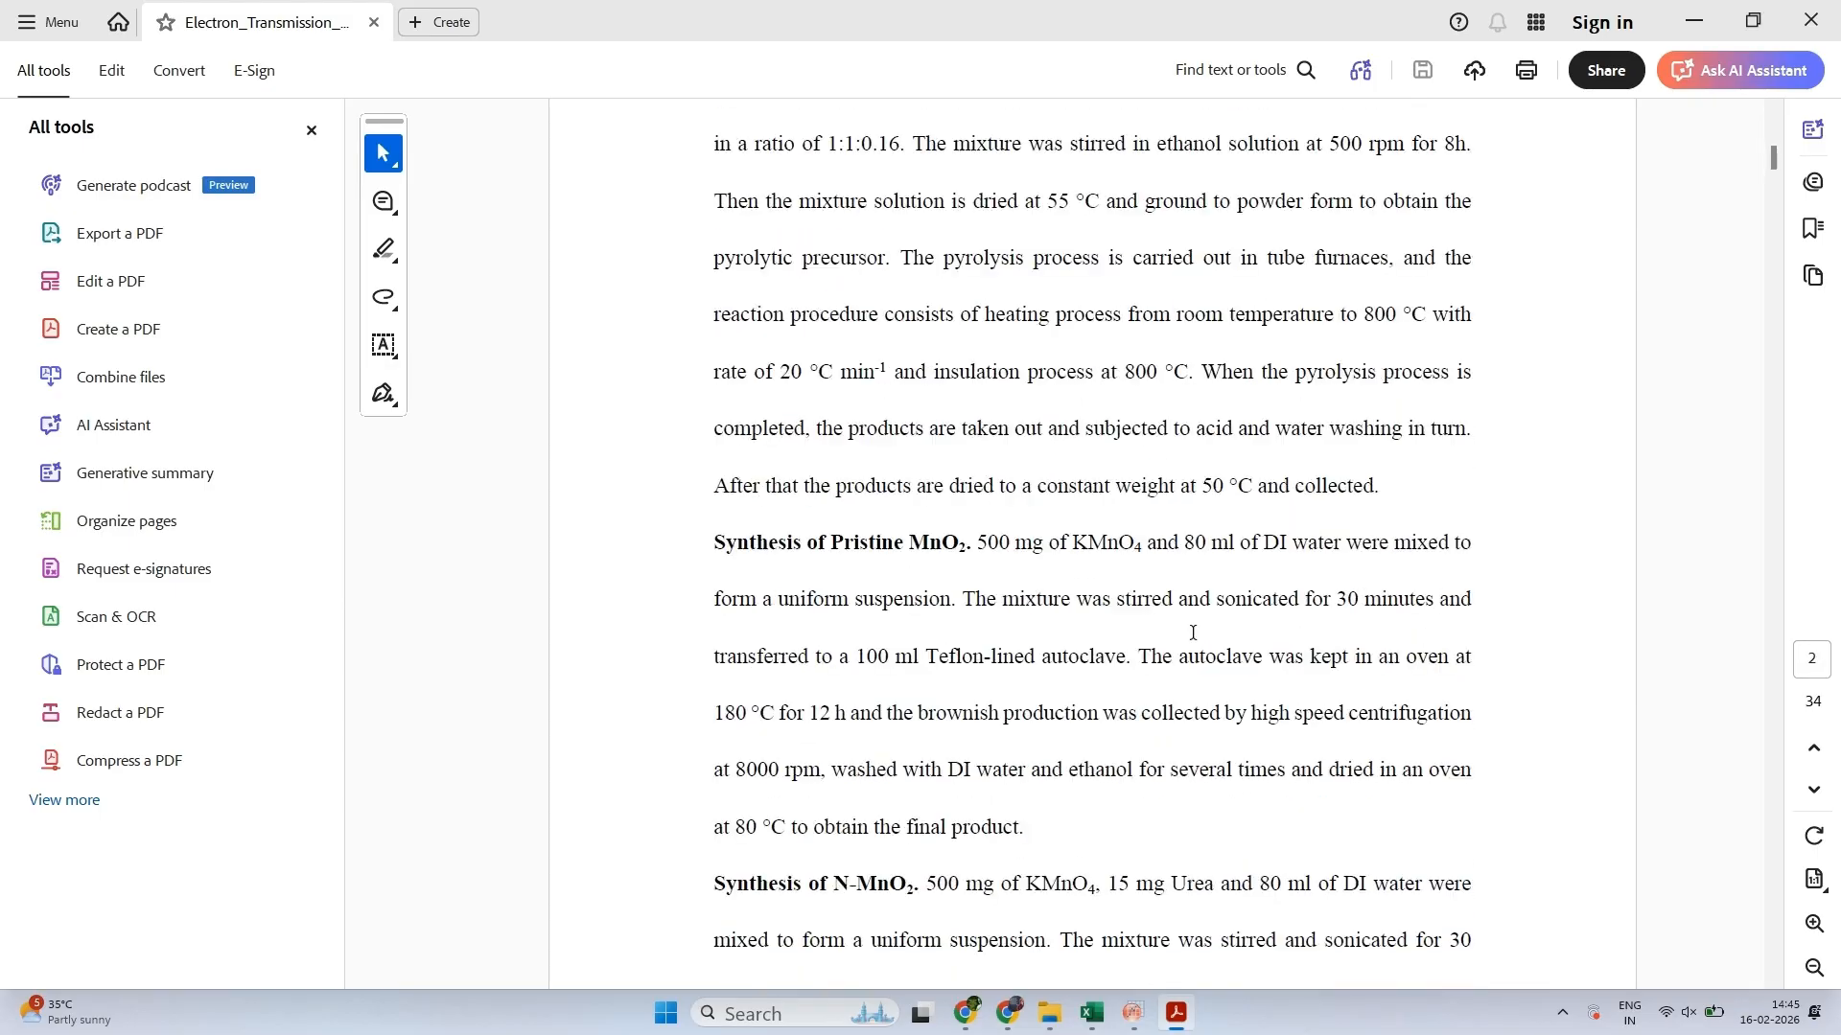
{"action": "left_click_drag", "start_coordinate": [1773, 164], "coordinate": [1780, 444]}
{"action": "scroll", "coordinate": [1303, 396], "scroll_direction": "up", "scroll_amount": 2}
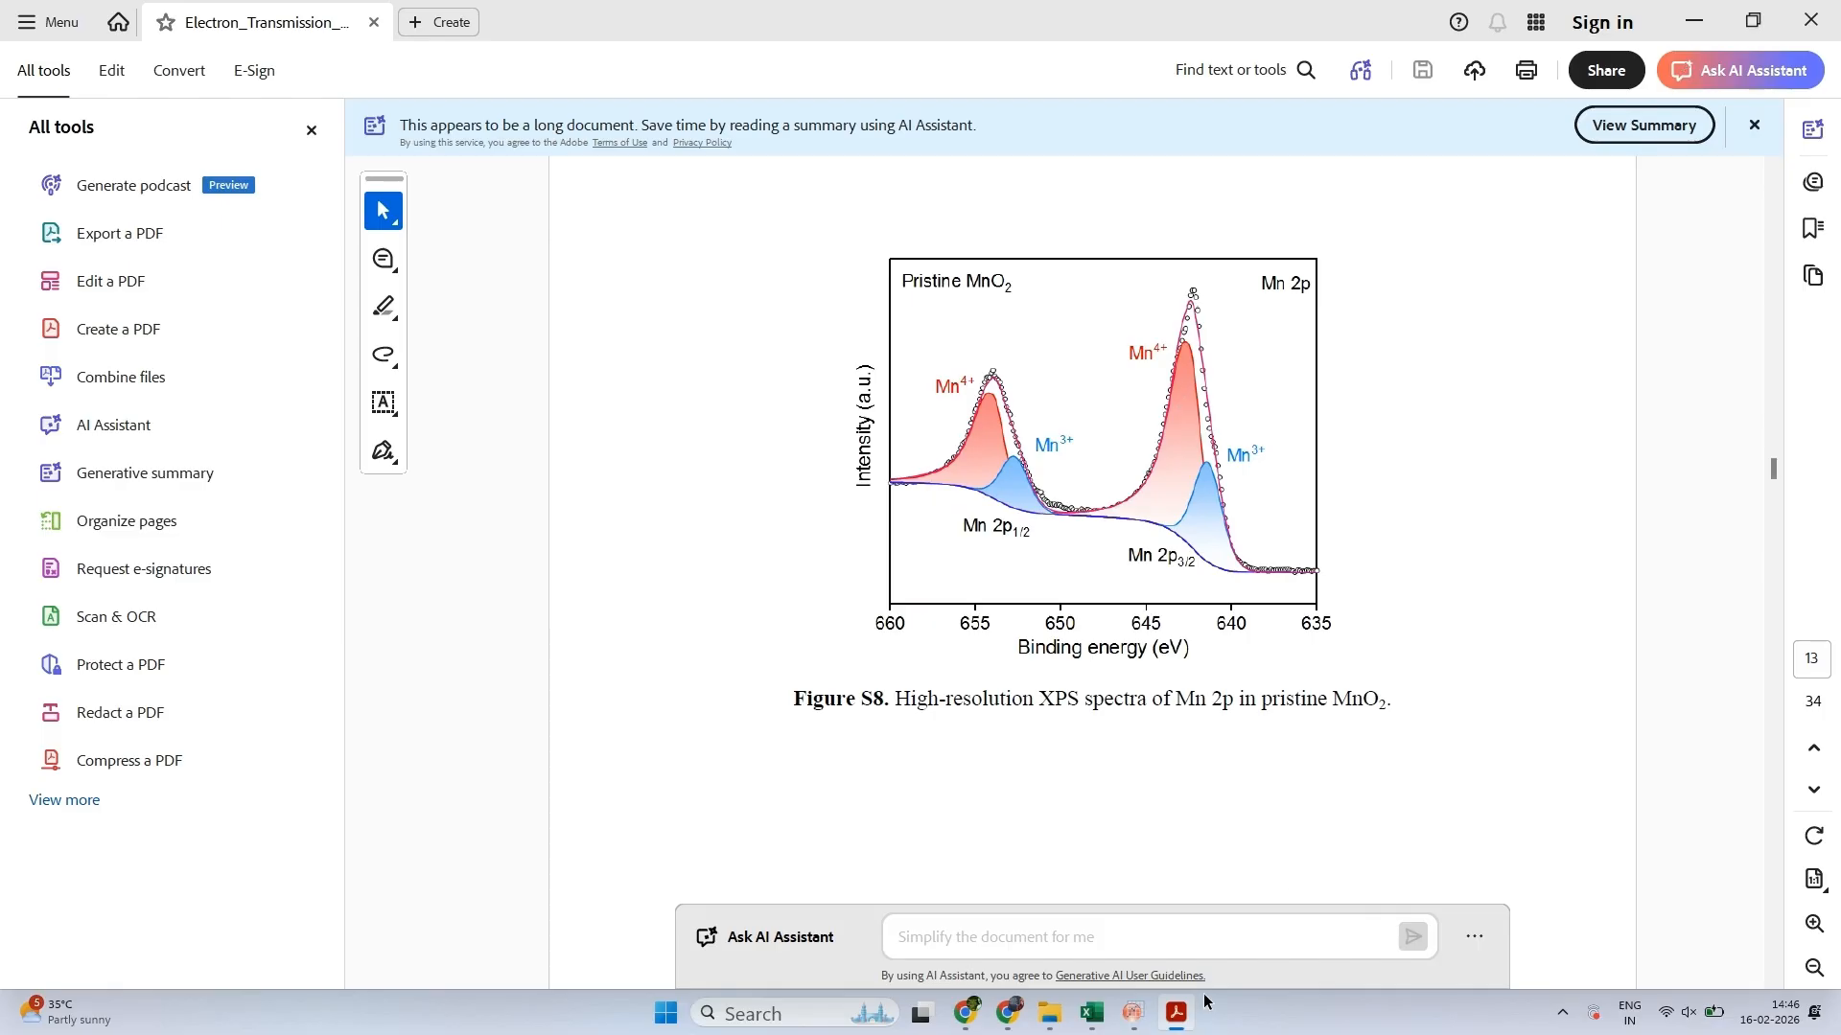
{"action": "left_click", "coordinate": [1136, 1016]}
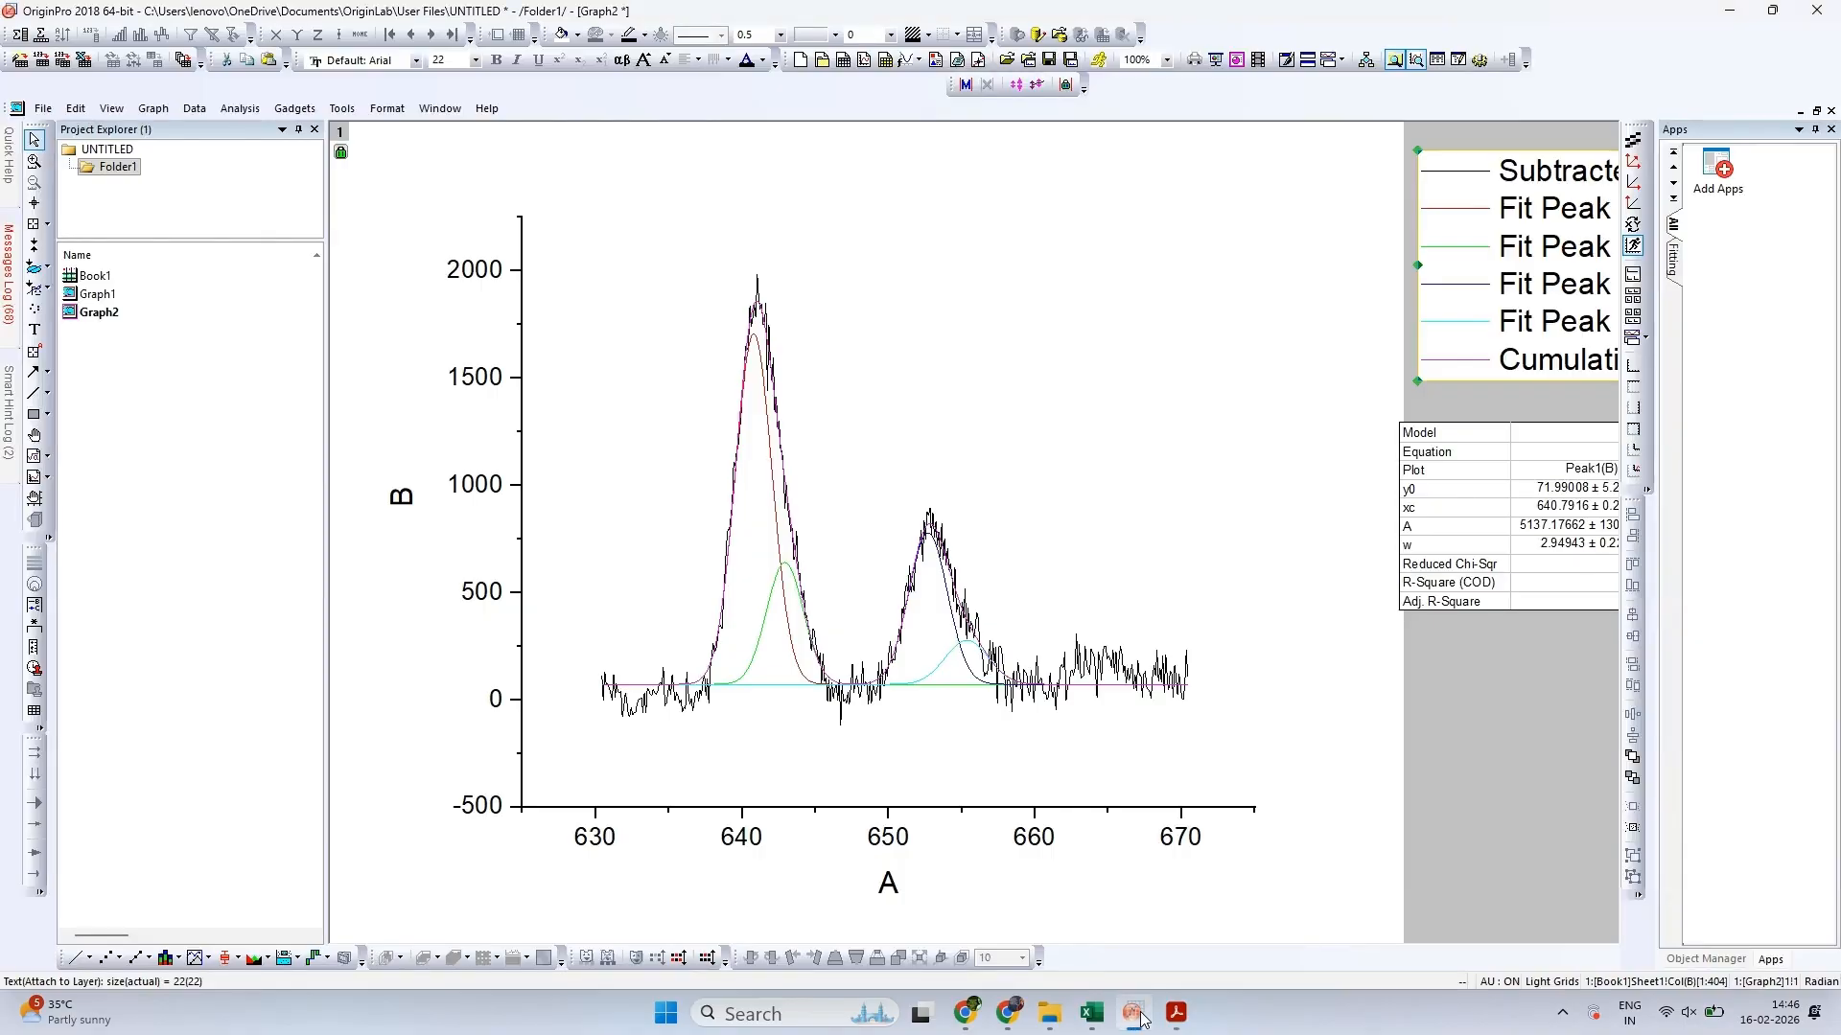
{"action": "left_click", "coordinate": [1141, 1019]}
{"action": "left_click", "coordinate": [1141, 1018]}
{"action": "left_click", "coordinate": [1140, 1018]}
{"action": "left_click", "coordinate": [1141, 1018]}
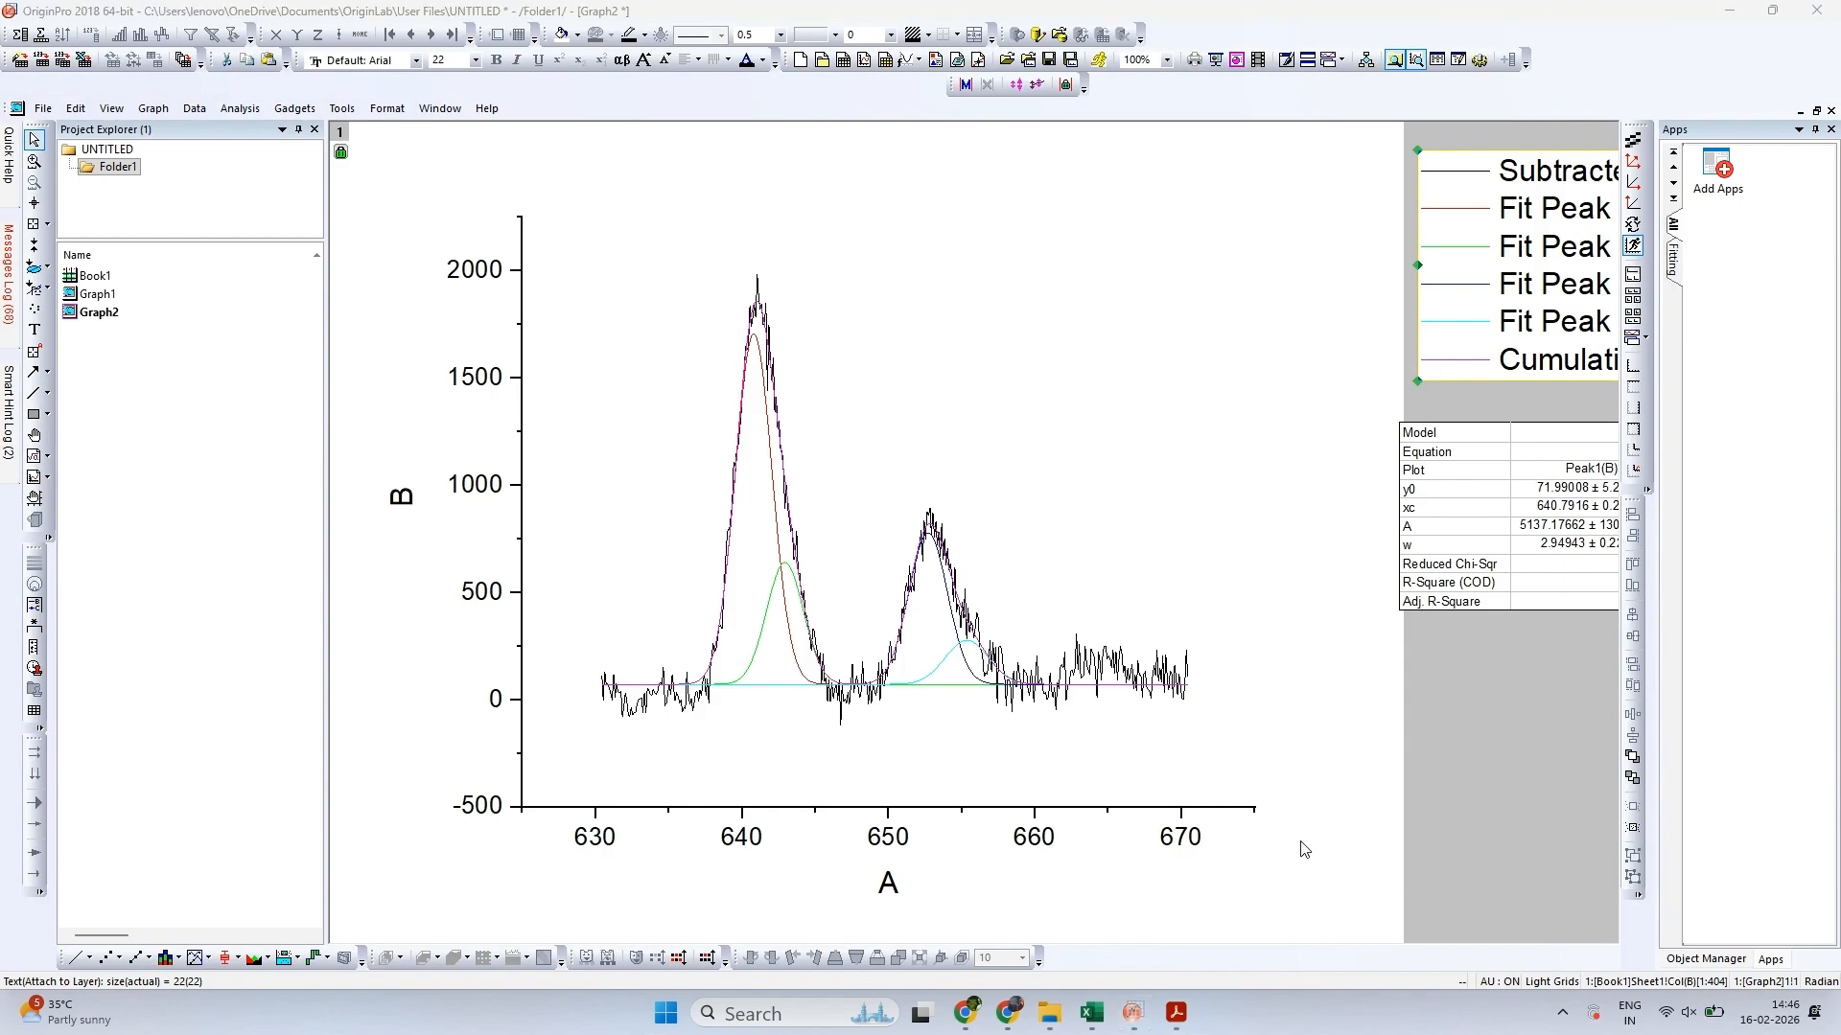
Set the edit mode of the grouped fit peak curves to Independent and accept the plot properties
{"action": "left_click", "coordinate": [1009, 697]}
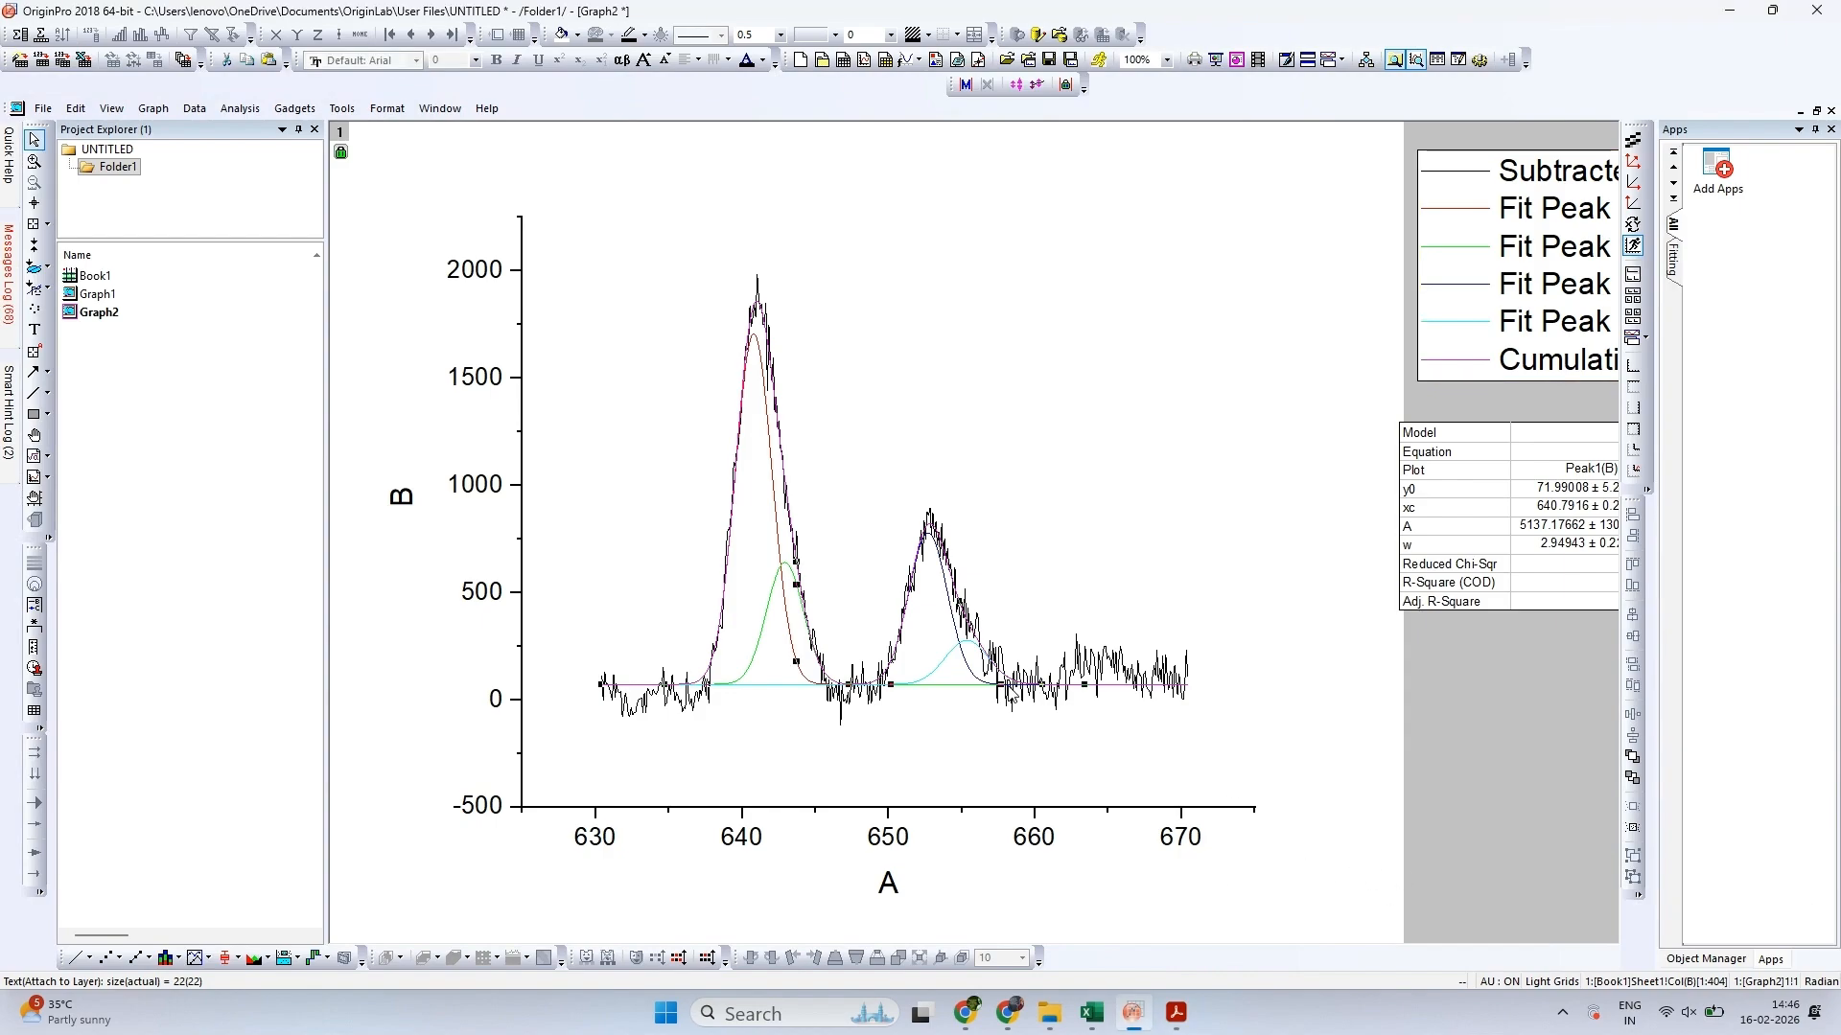
{"action": "double_click", "coordinate": [1010, 697]}
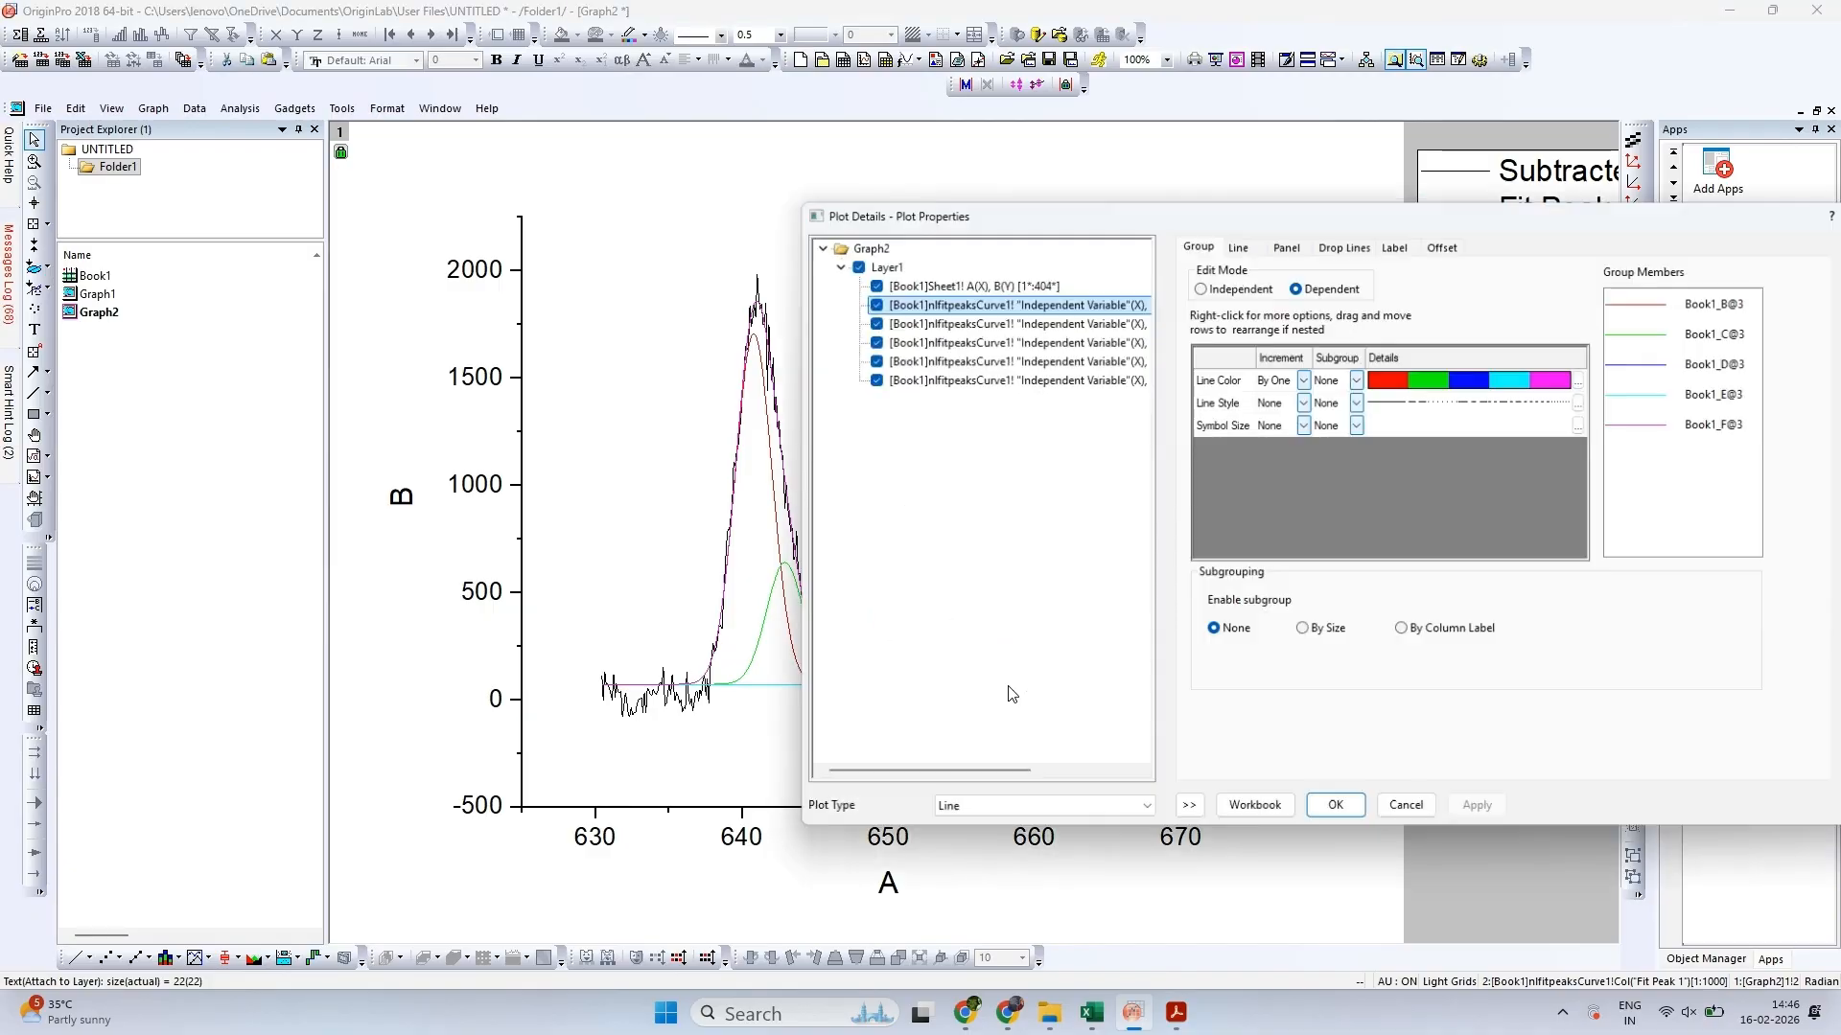
{"action": "left_click", "coordinate": [1334, 812]}
Try to fill the area under the Fit Peak 1 curve with a two-colour gradient
{"action": "left_click", "coordinate": [1480, 215]}
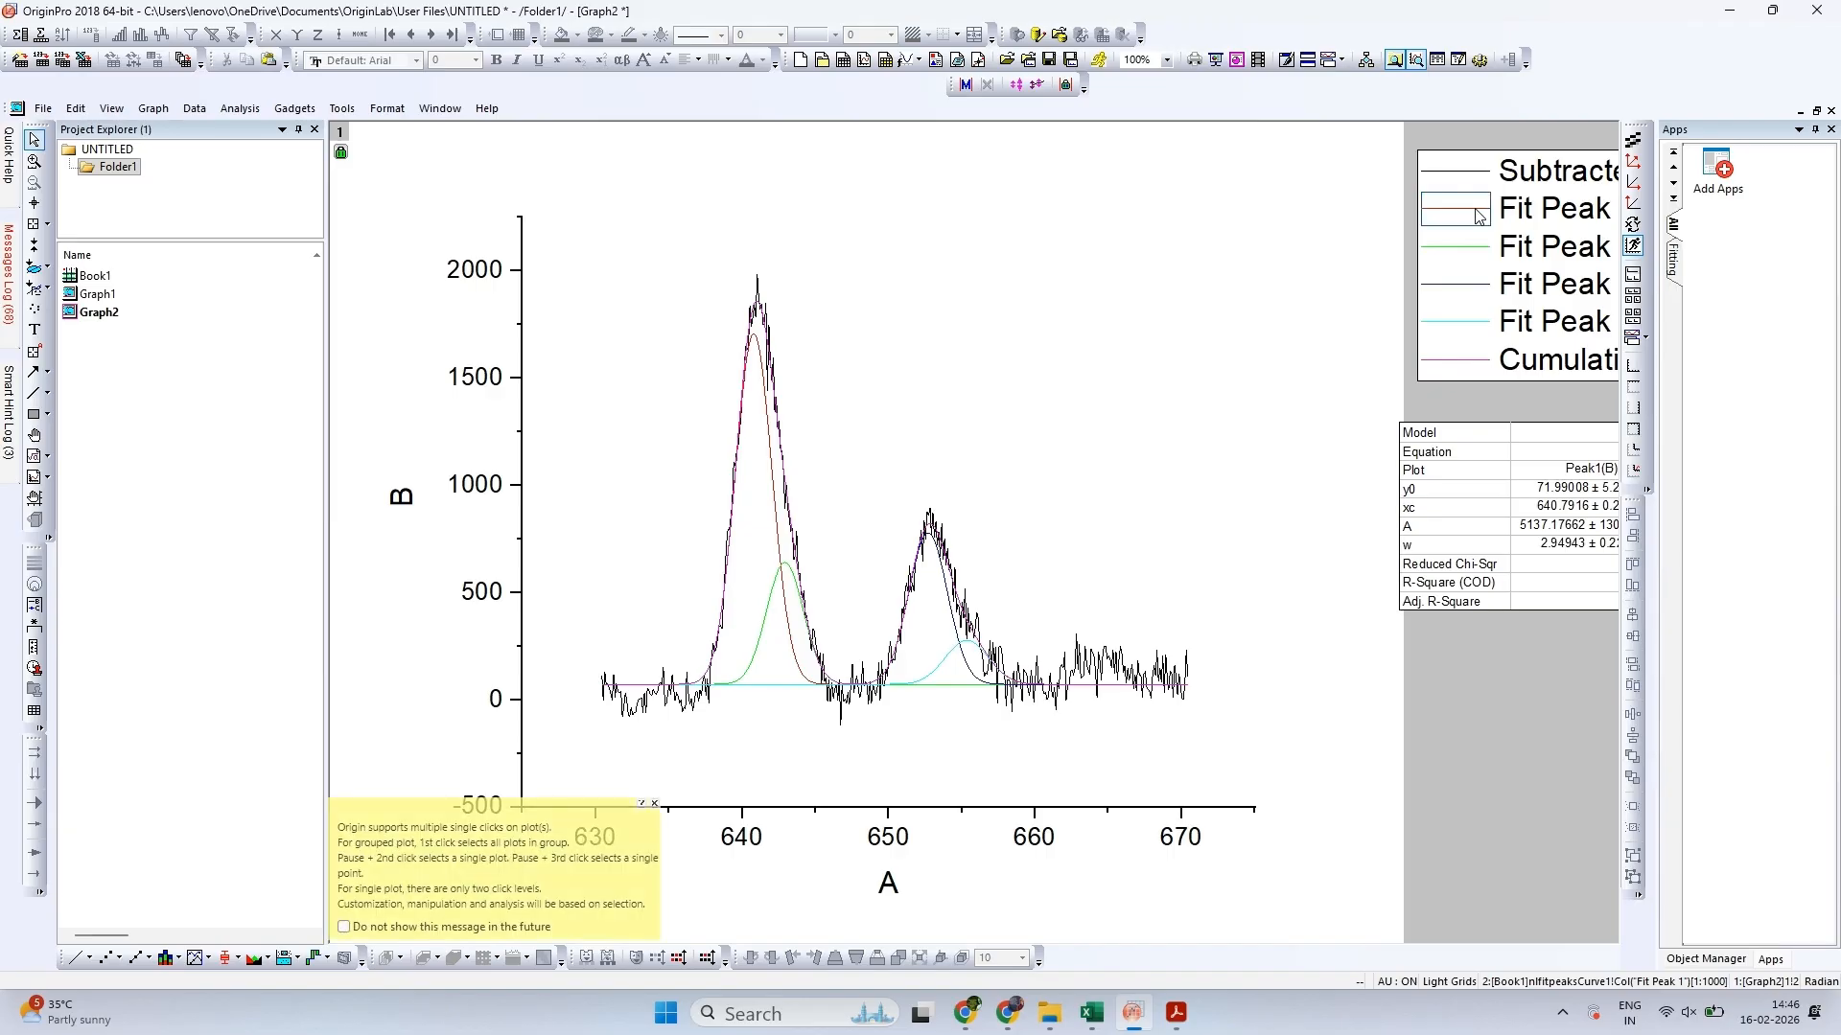
{"action": "double_click", "coordinate": [1479, 217]}
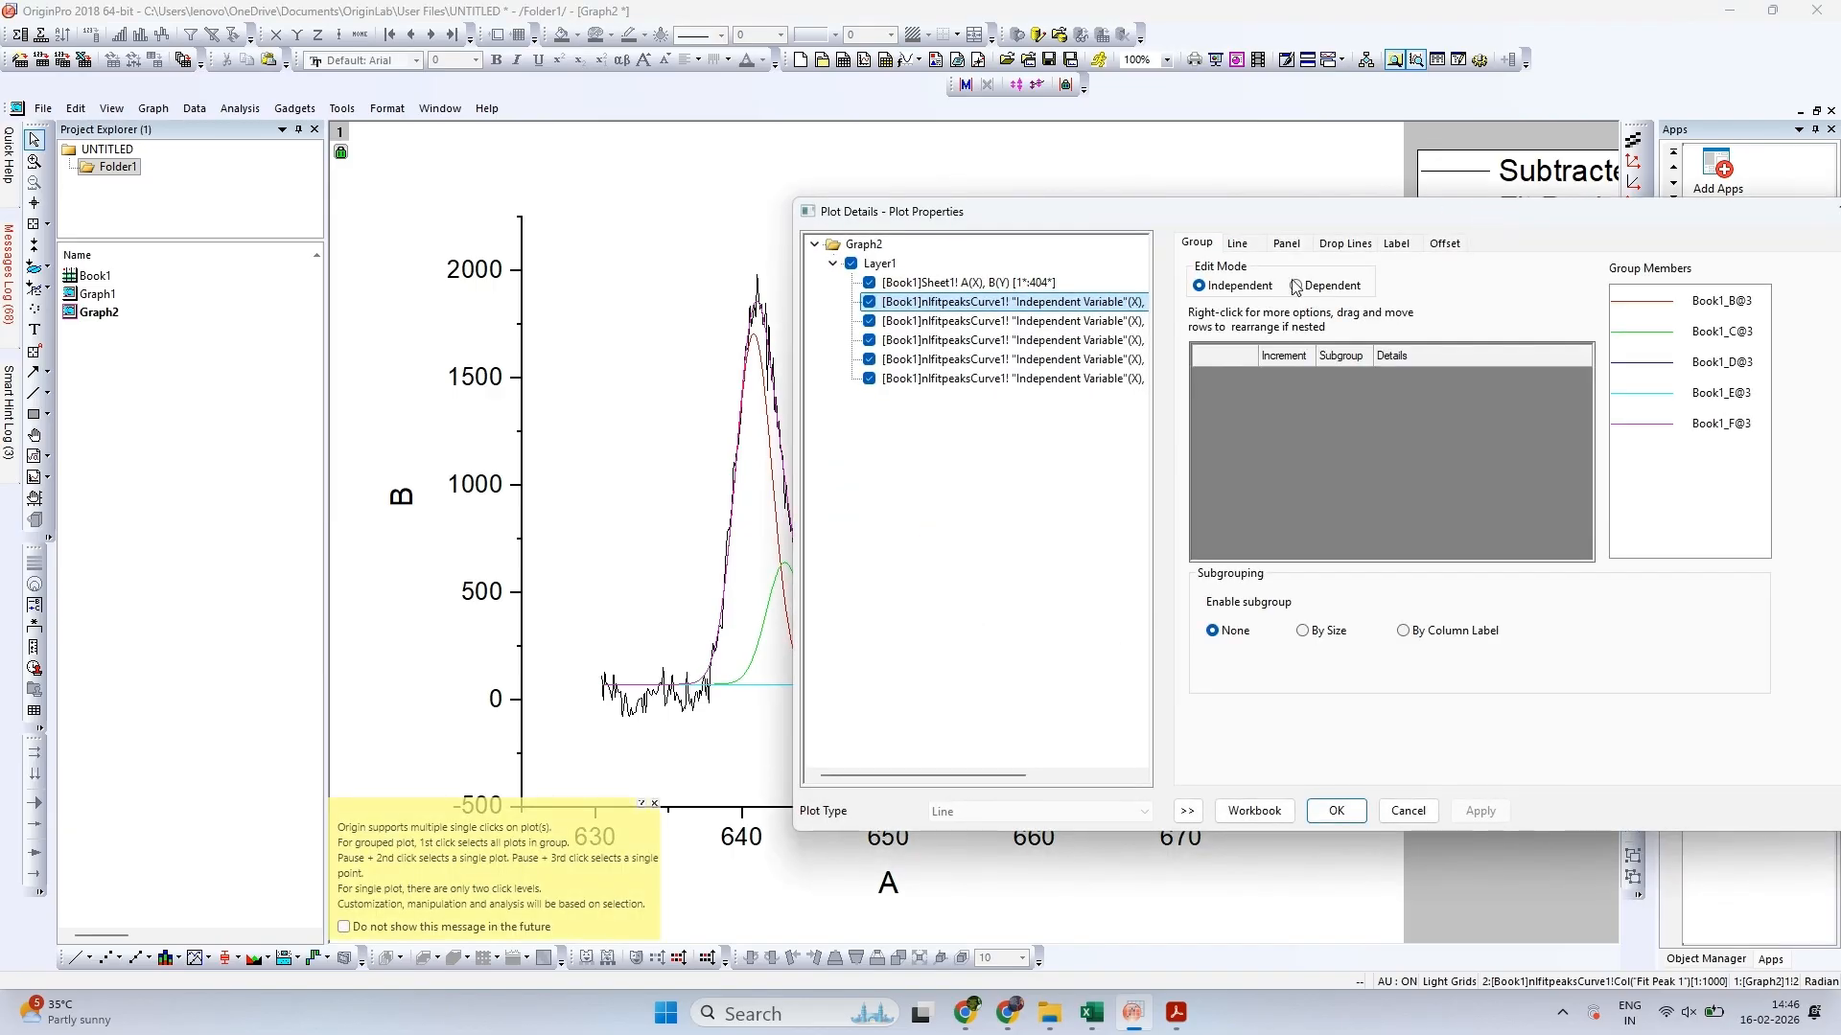
{"action": "left_click", "coordinate": [1238, 245]}
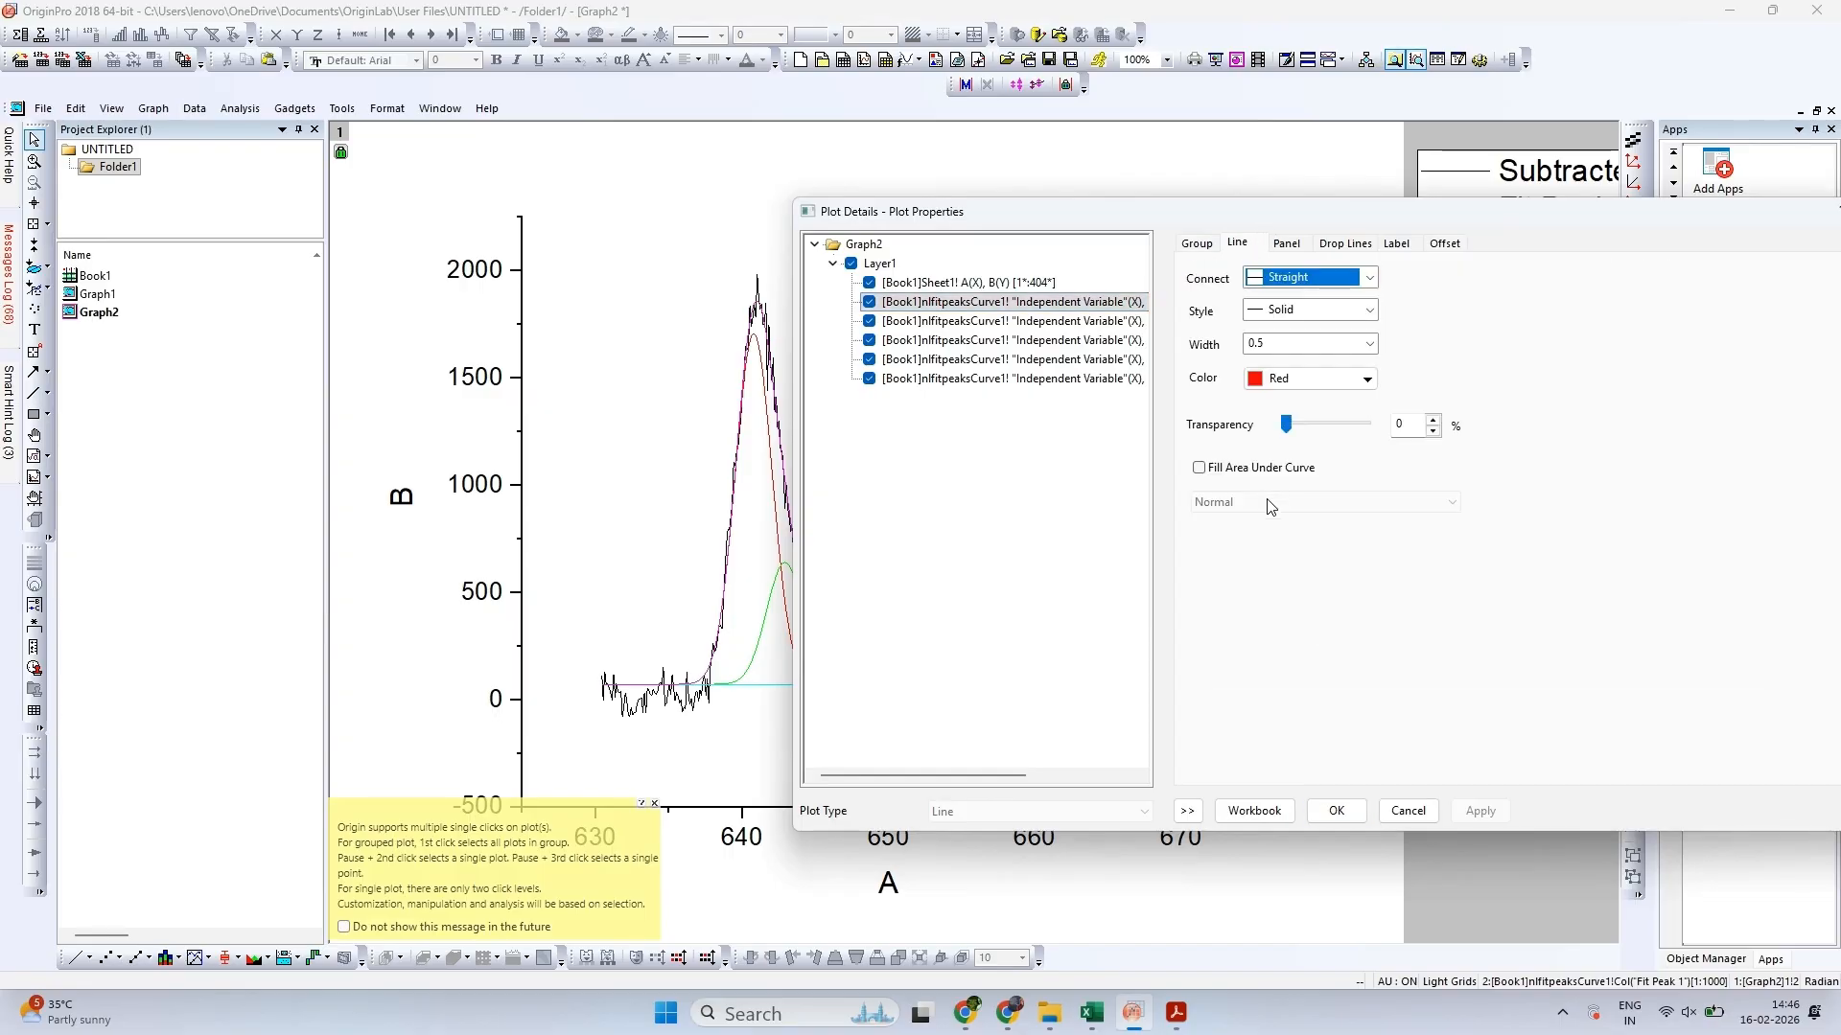
{"action": "left_click", "coordinate": [1198, 468]}
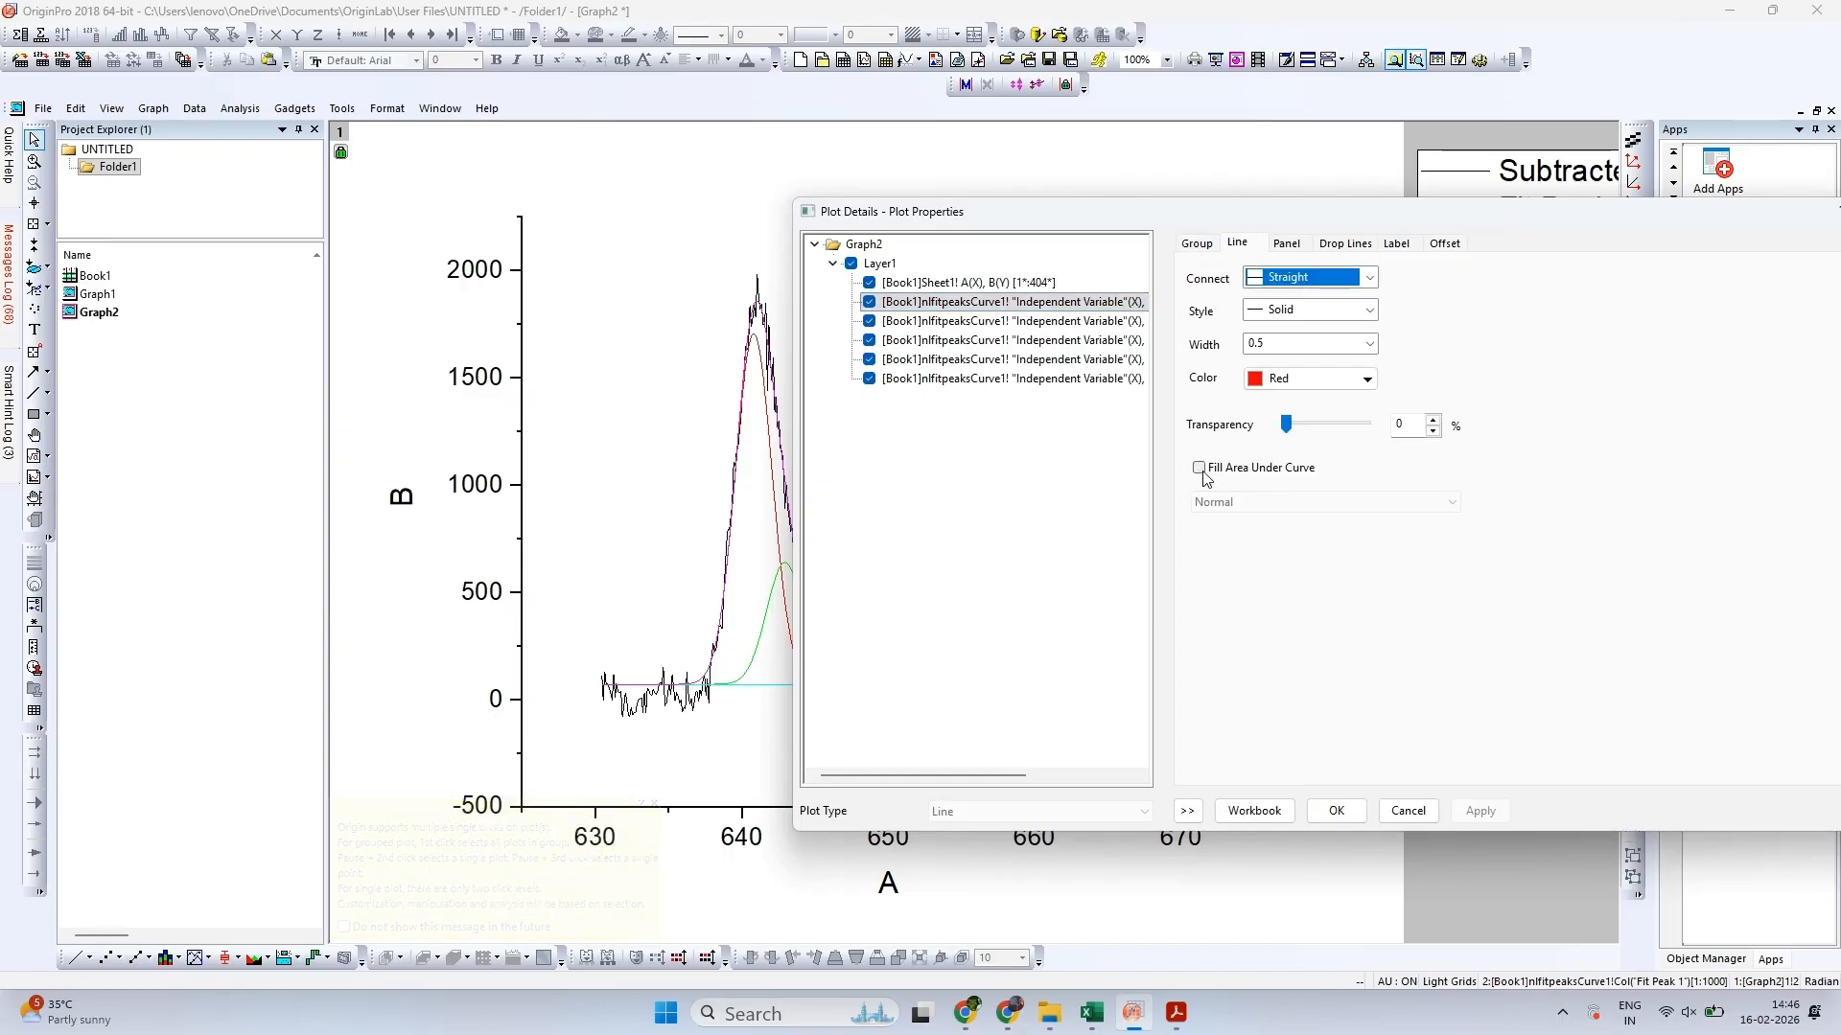
{"action": "left_click", "coordinate": [1223, 508]}
{"action": "left_click", "coordinate": [1254, 542]}
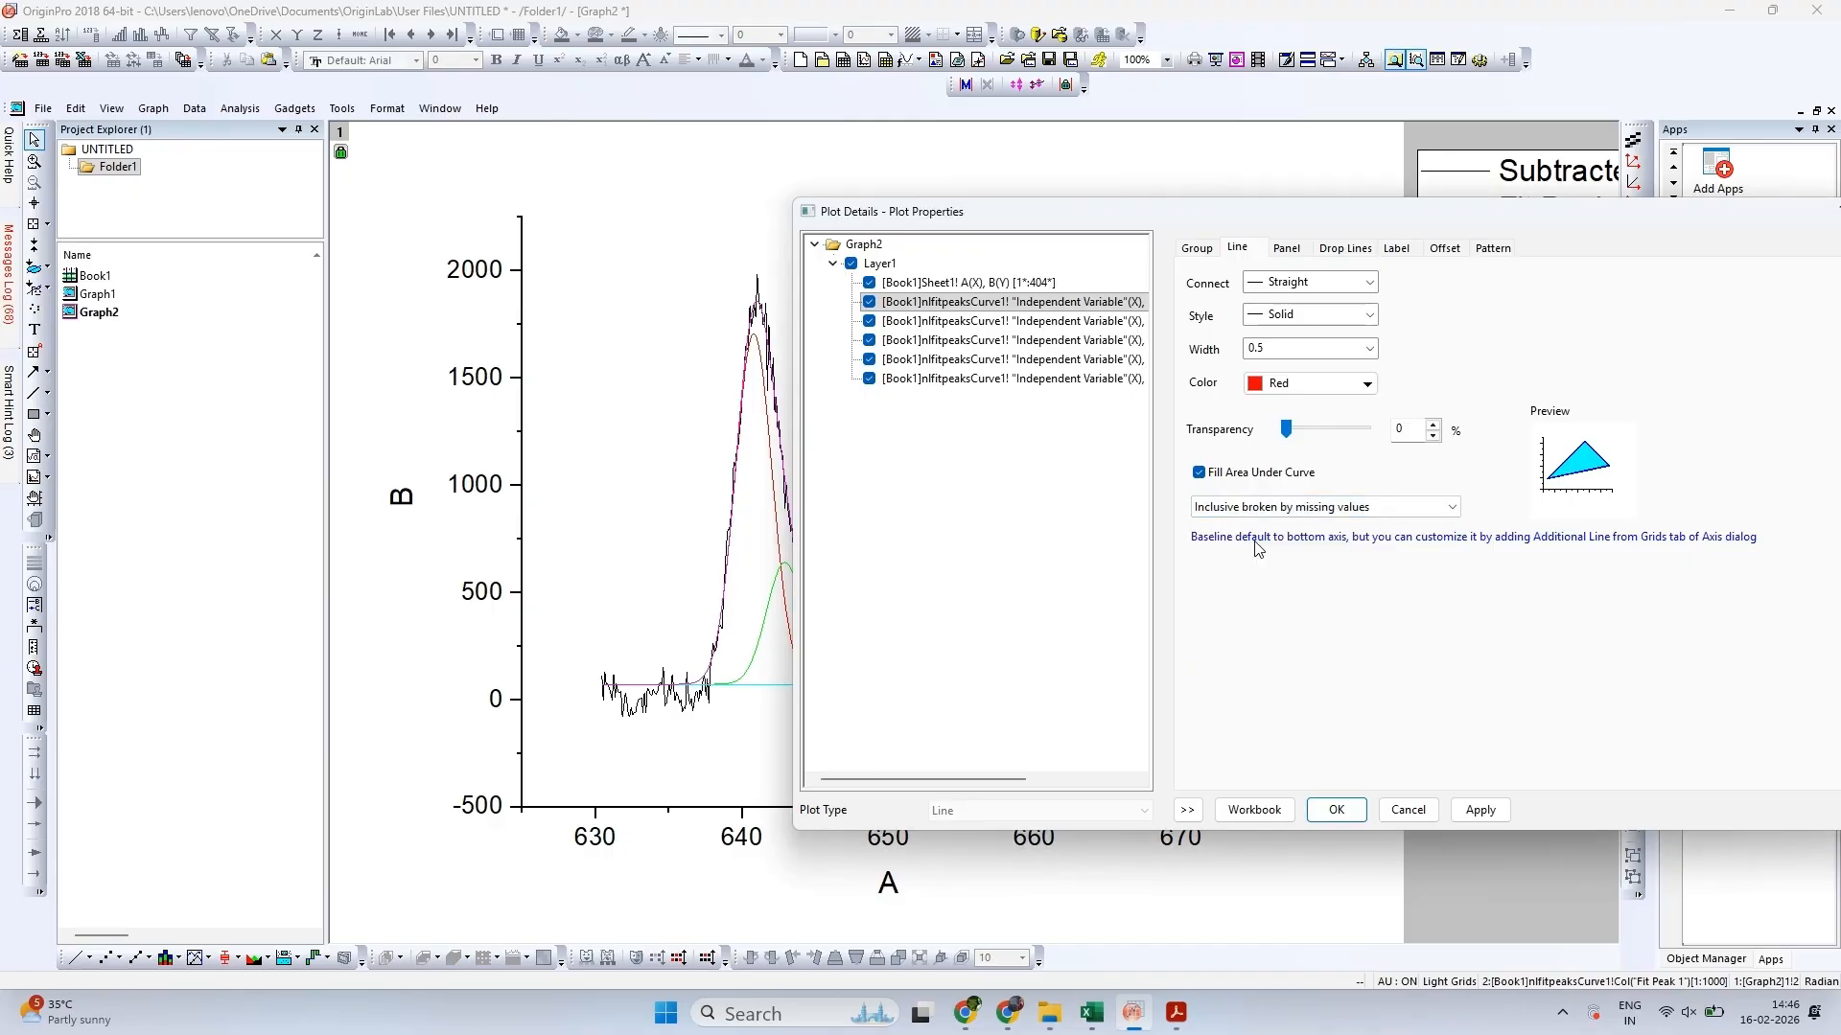
{"action": "left_click", "coordinate": [1500, 247]}
{"action": "left_click", "coordinate": [1557, 526]}
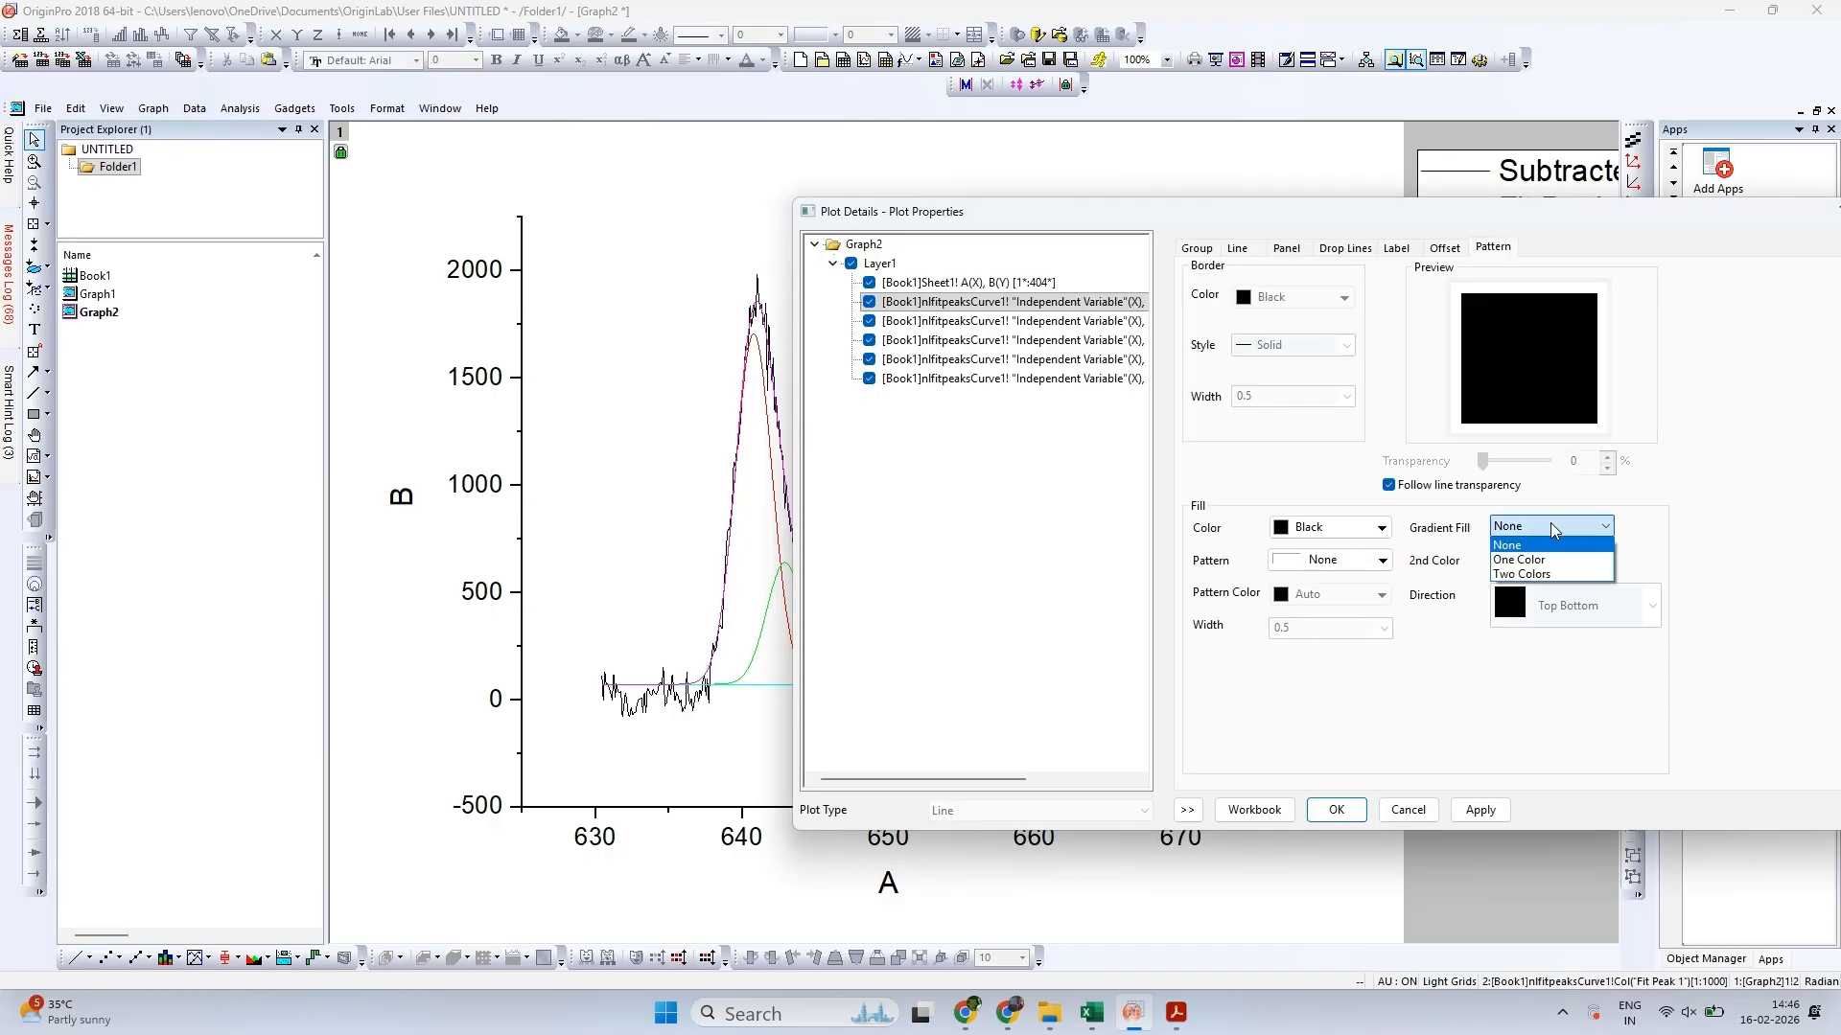
{"action": "left_click", "coordinate": [1534, 574]}
{"action": "left_click", "coordinate": [1553, 560]}
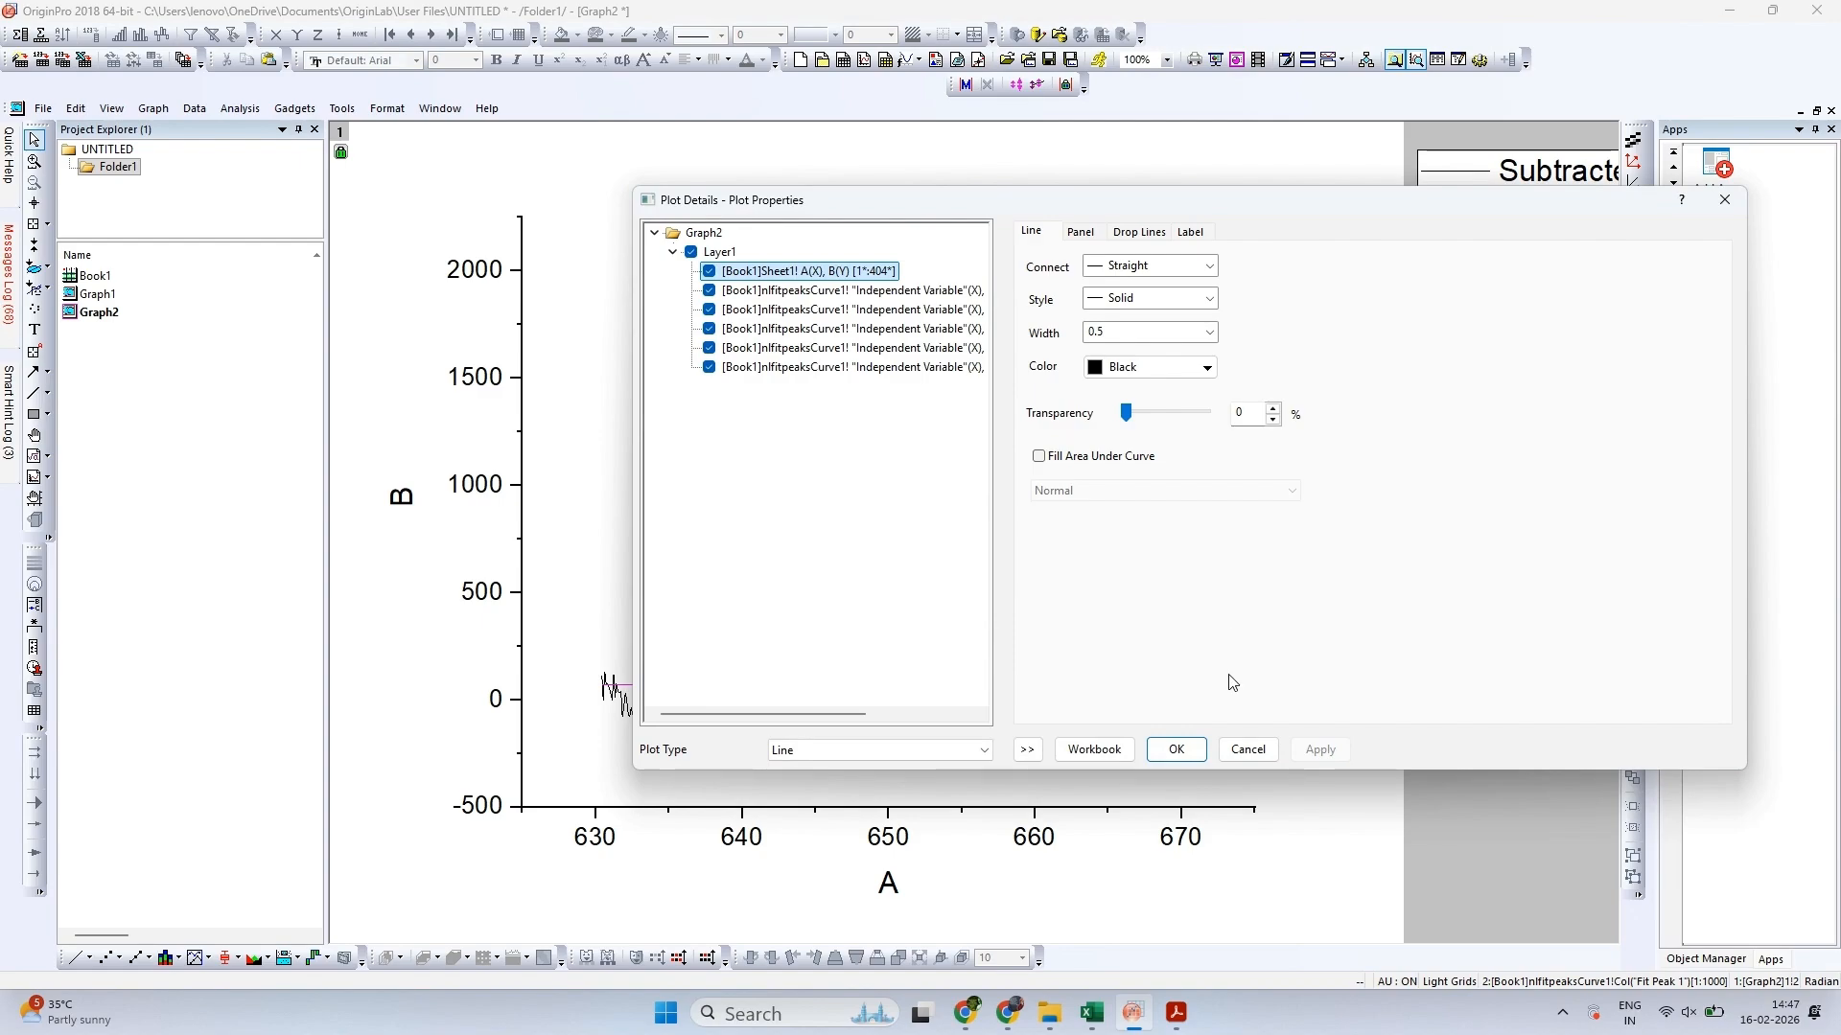
{"action": "left_click", "coordinate": [1247, 750]}
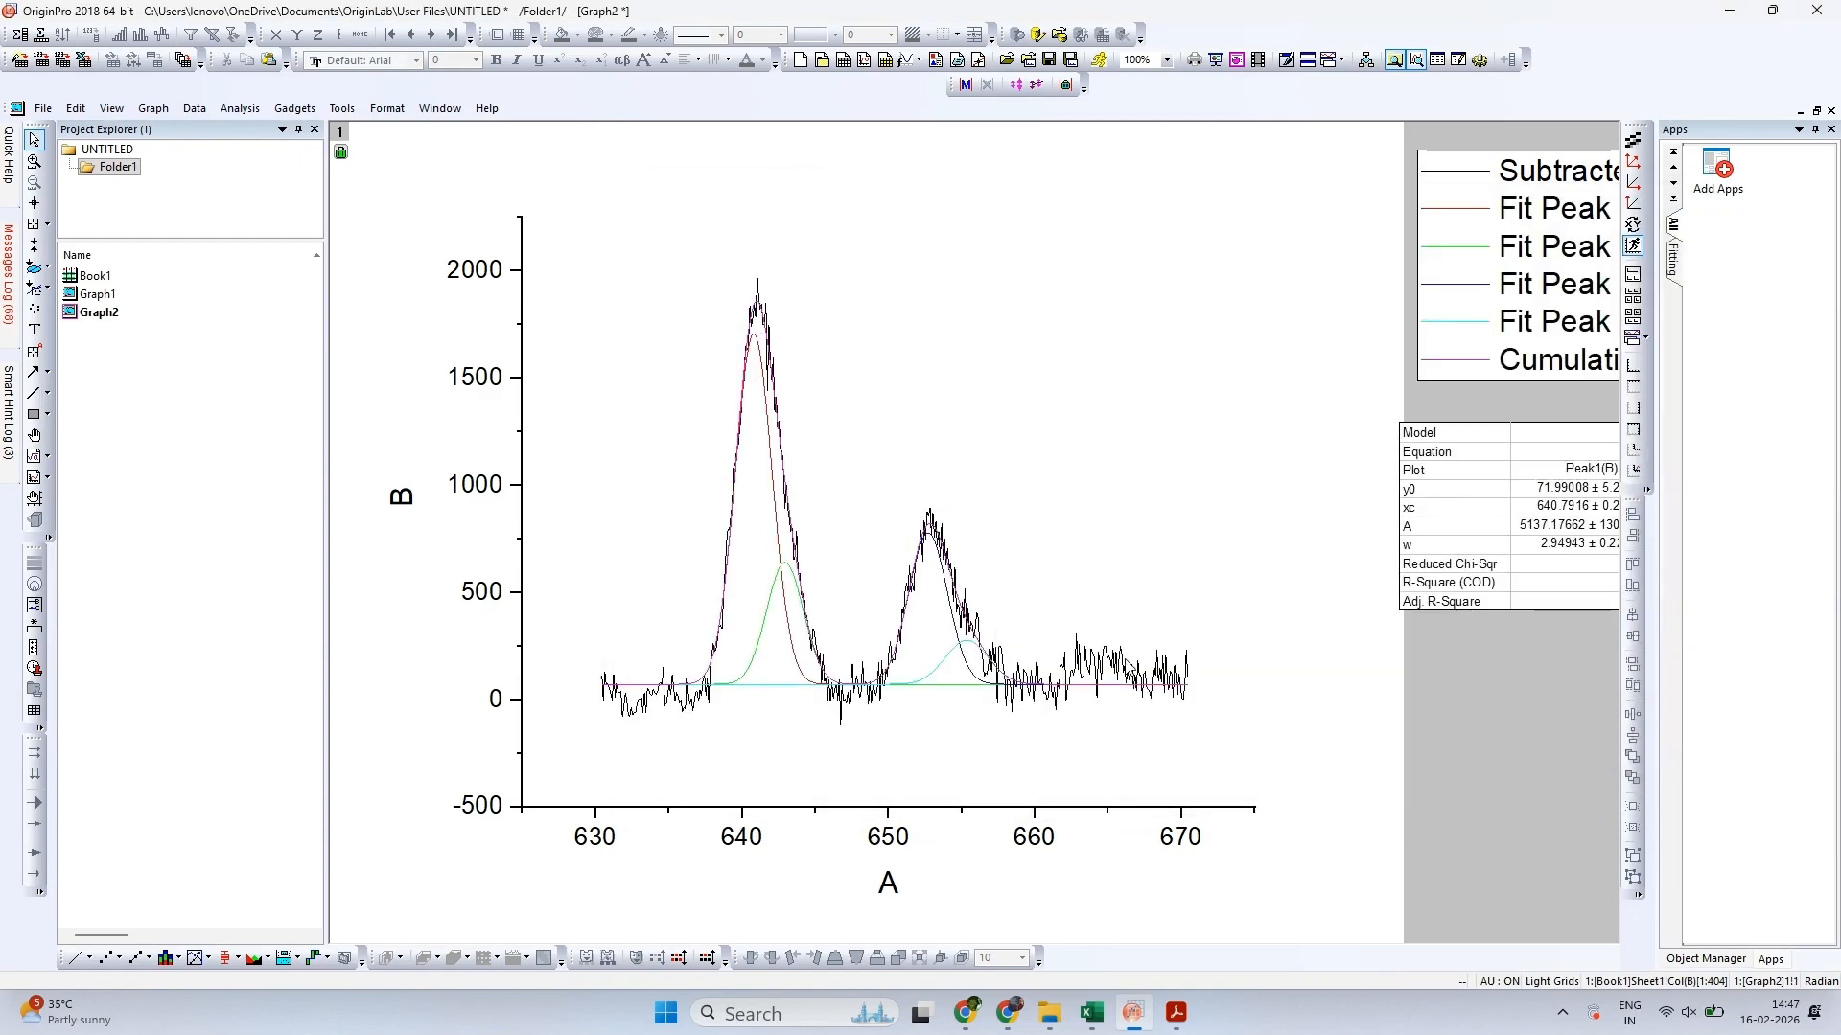
{"action": "double_click", "coordinate": [1135, 668]}
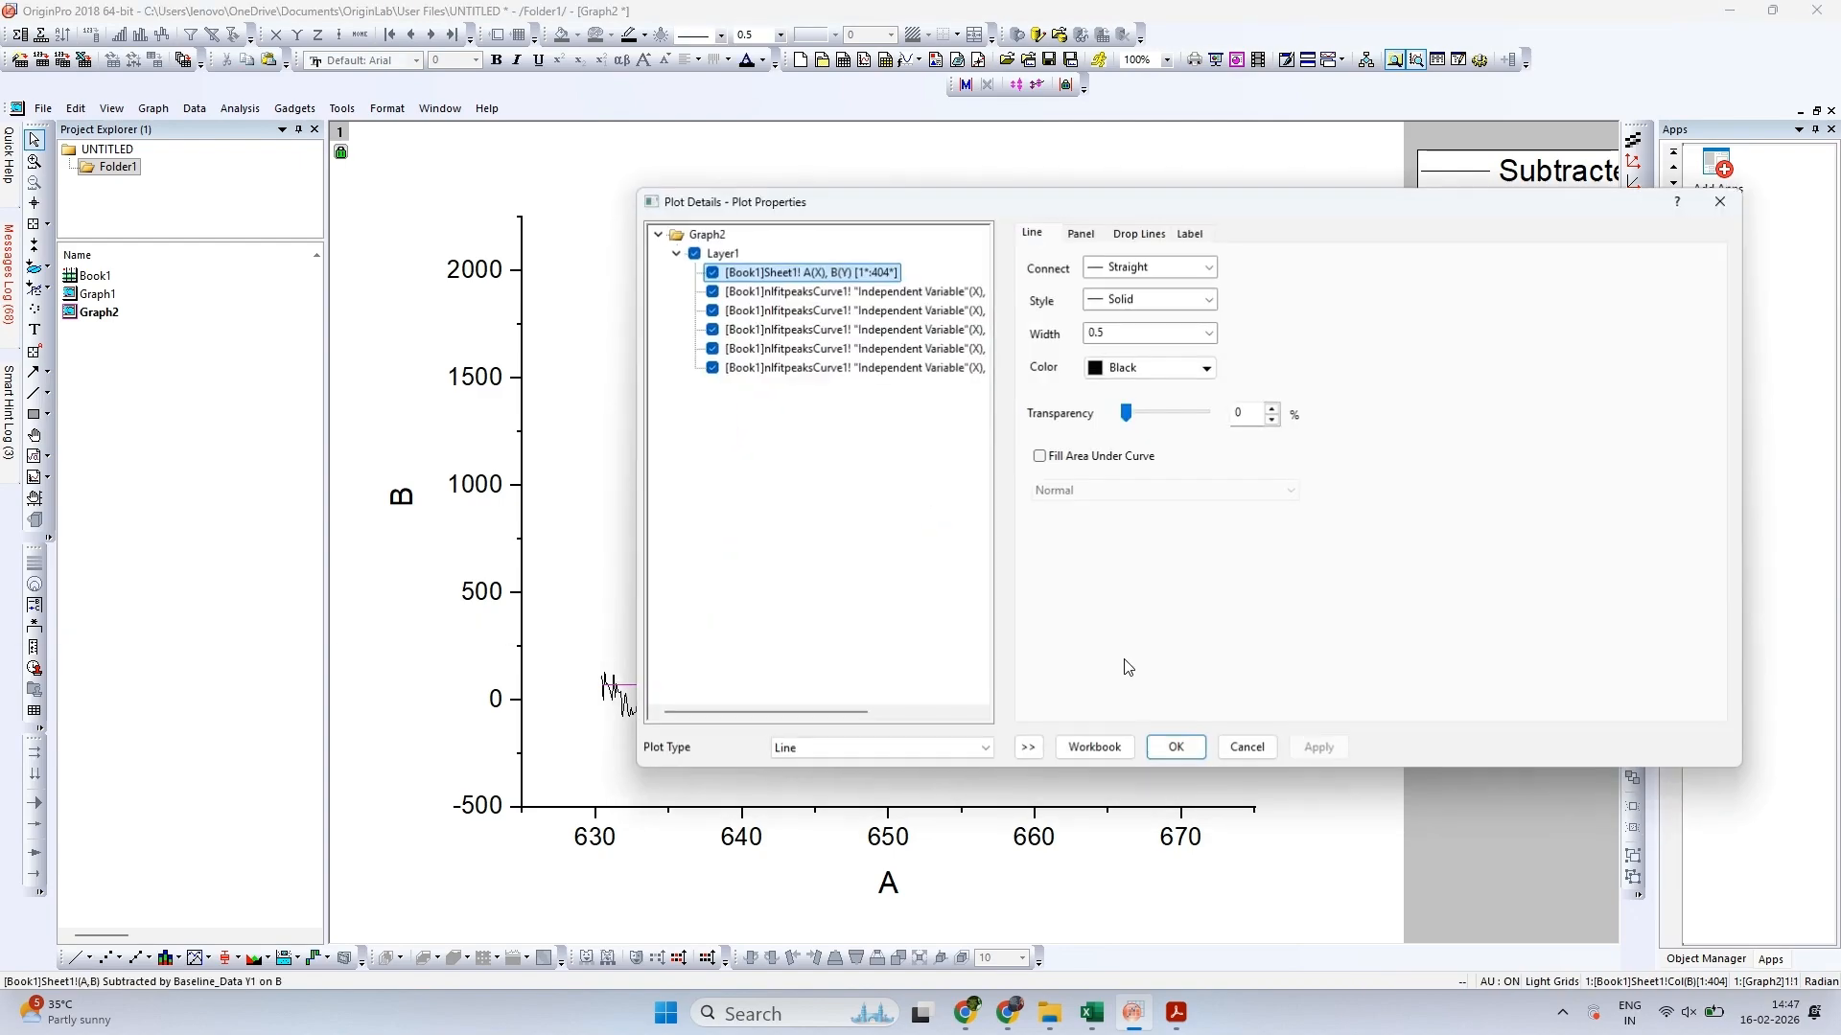
{"action": "left_click", "coordinate": [1078, 233]}
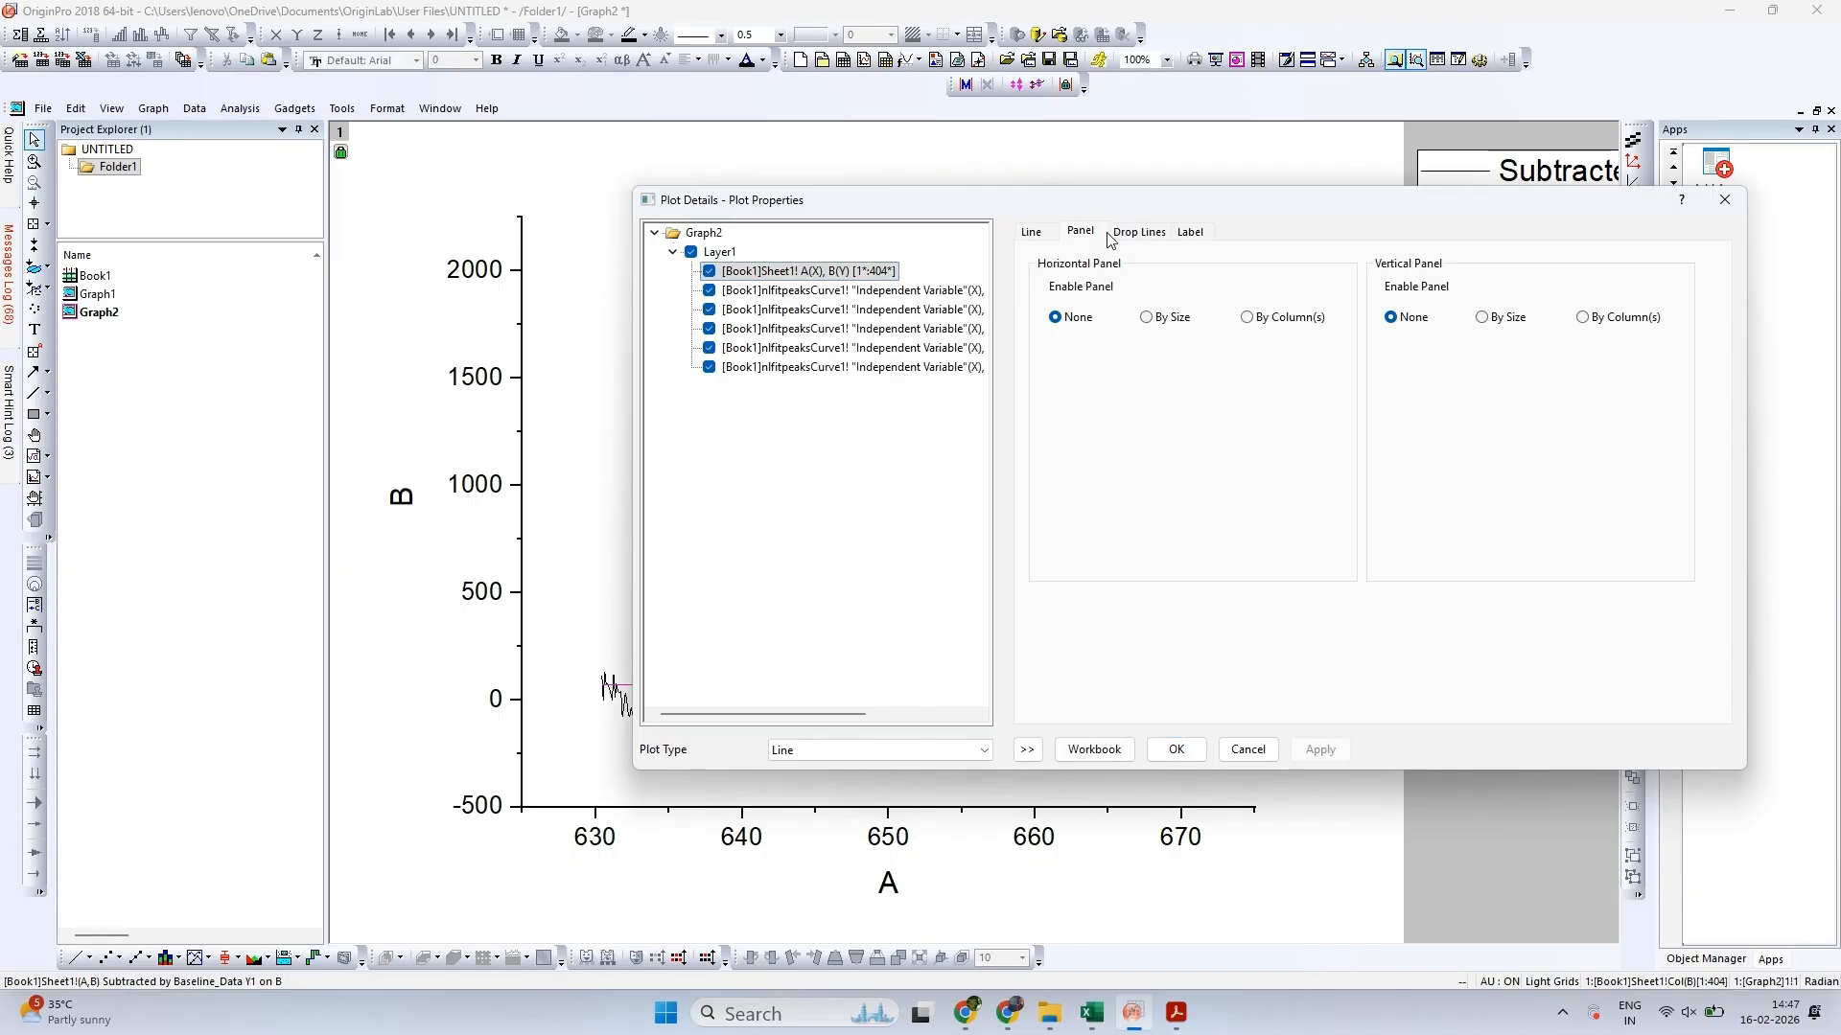
{"action": "left_click", "coordinate": [1031, 233]}
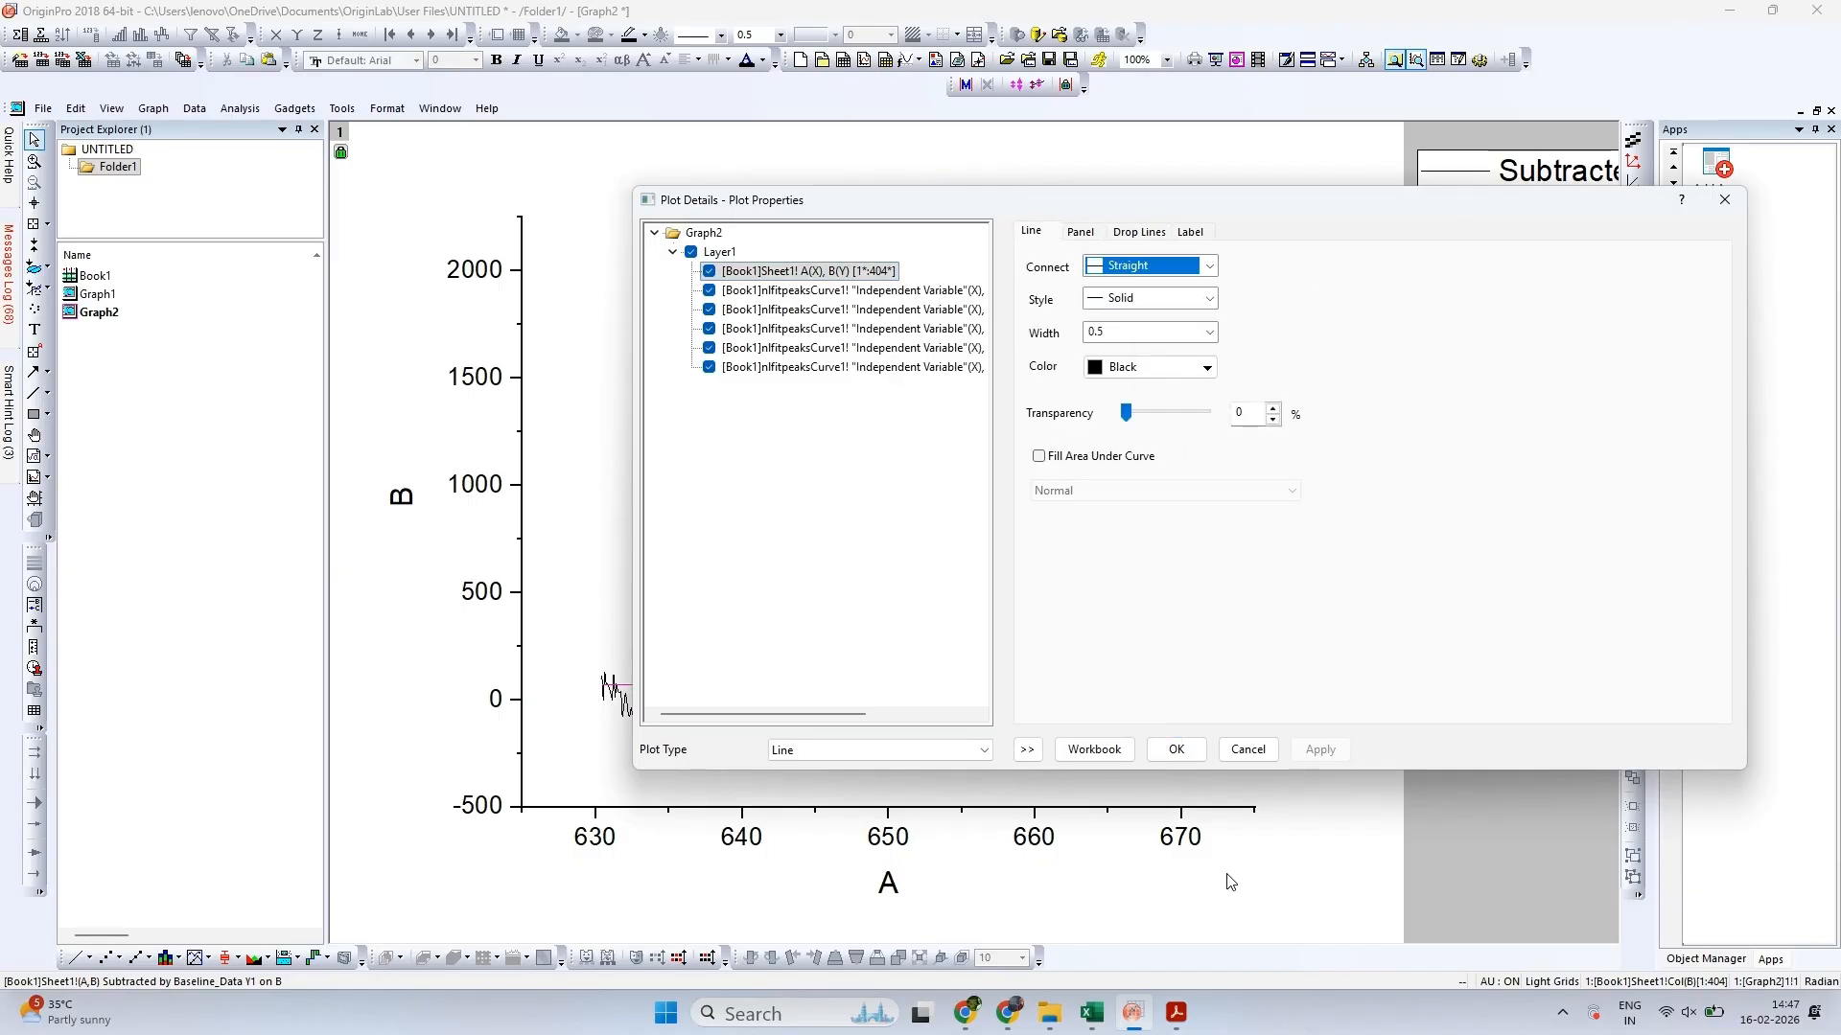
{"action": "left_click", "coordinate": [1247, 749]}
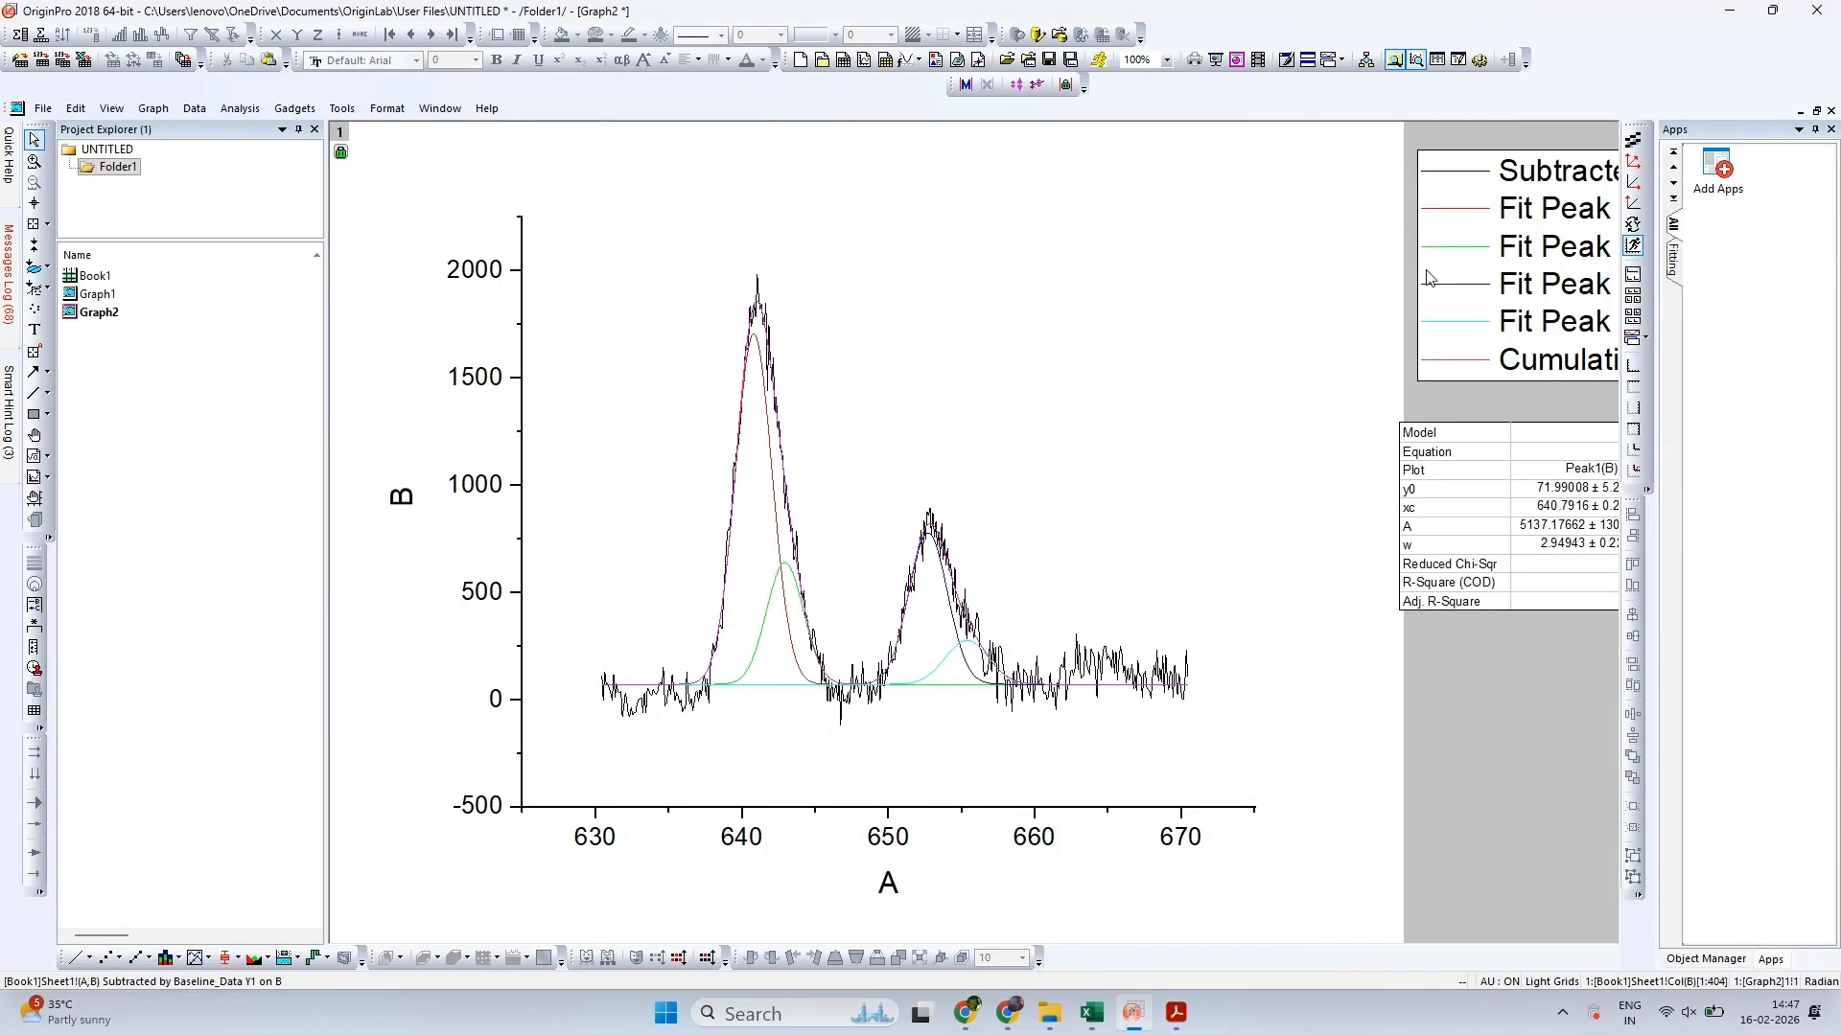
{"action": "double_click", "coordinate": [1449, 209]}
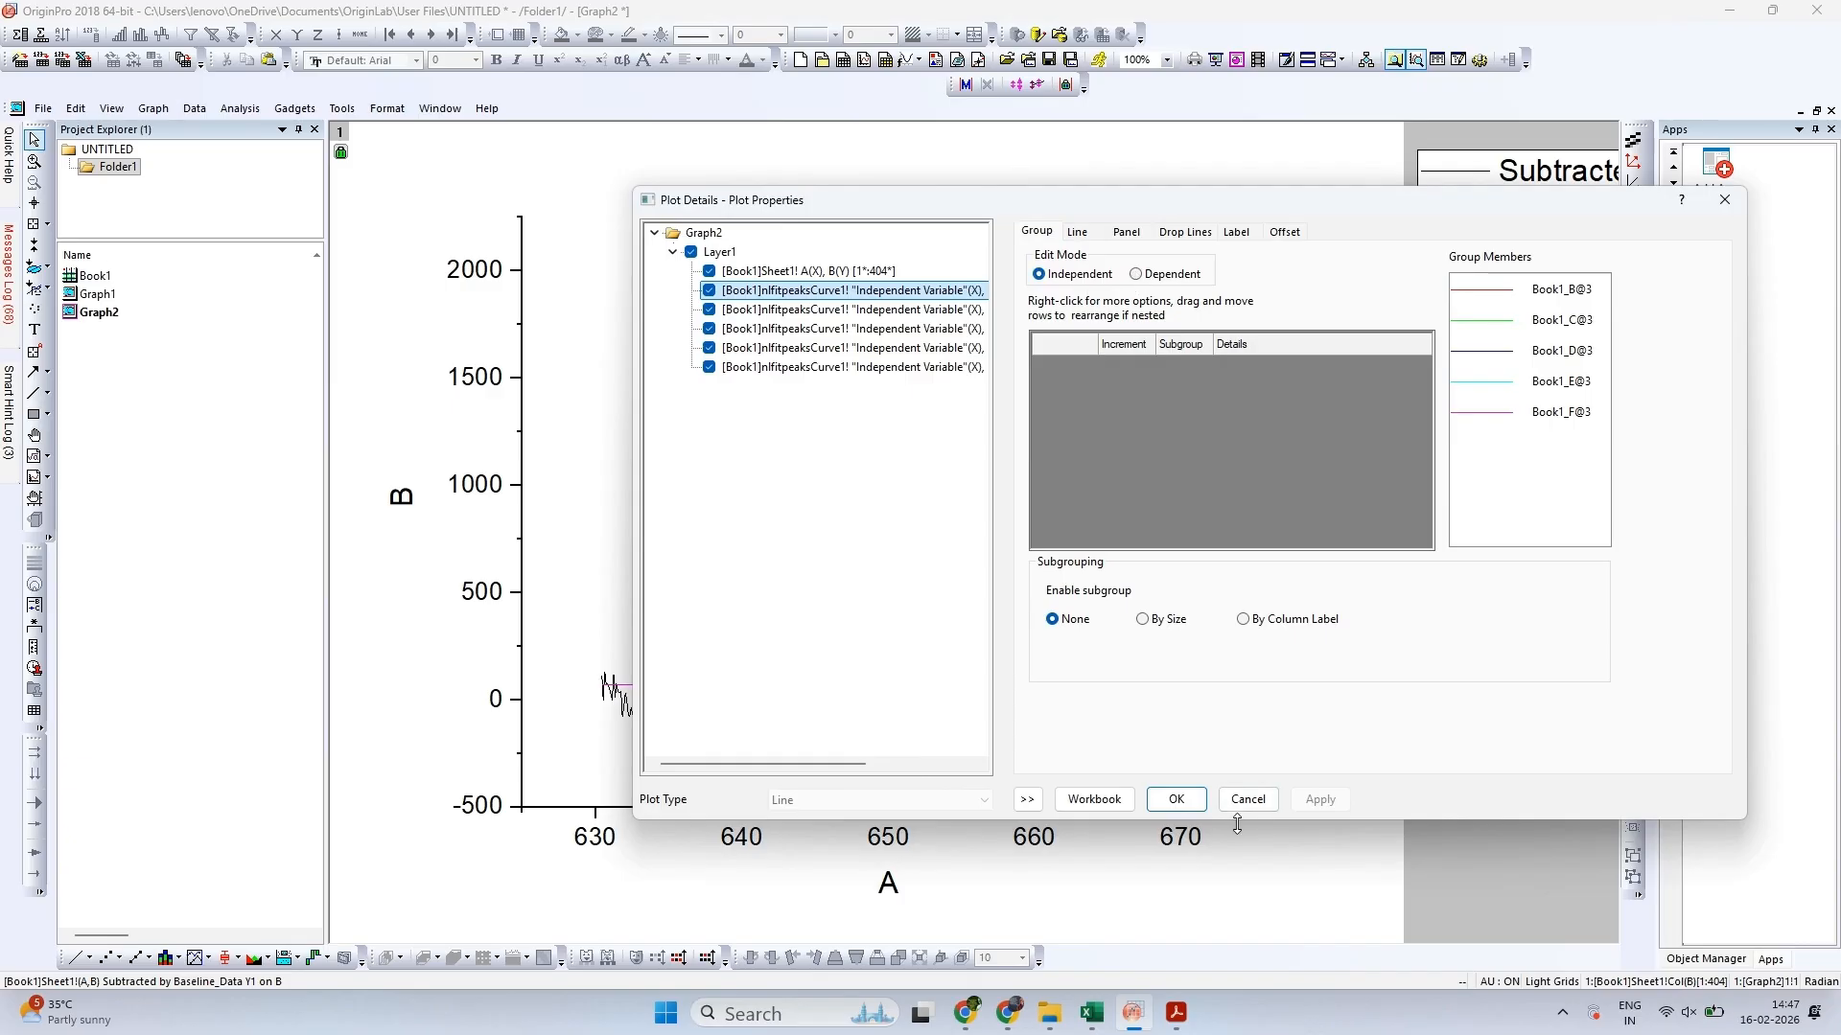
{"action": "left_click", "coordinate": [1177, 800]}
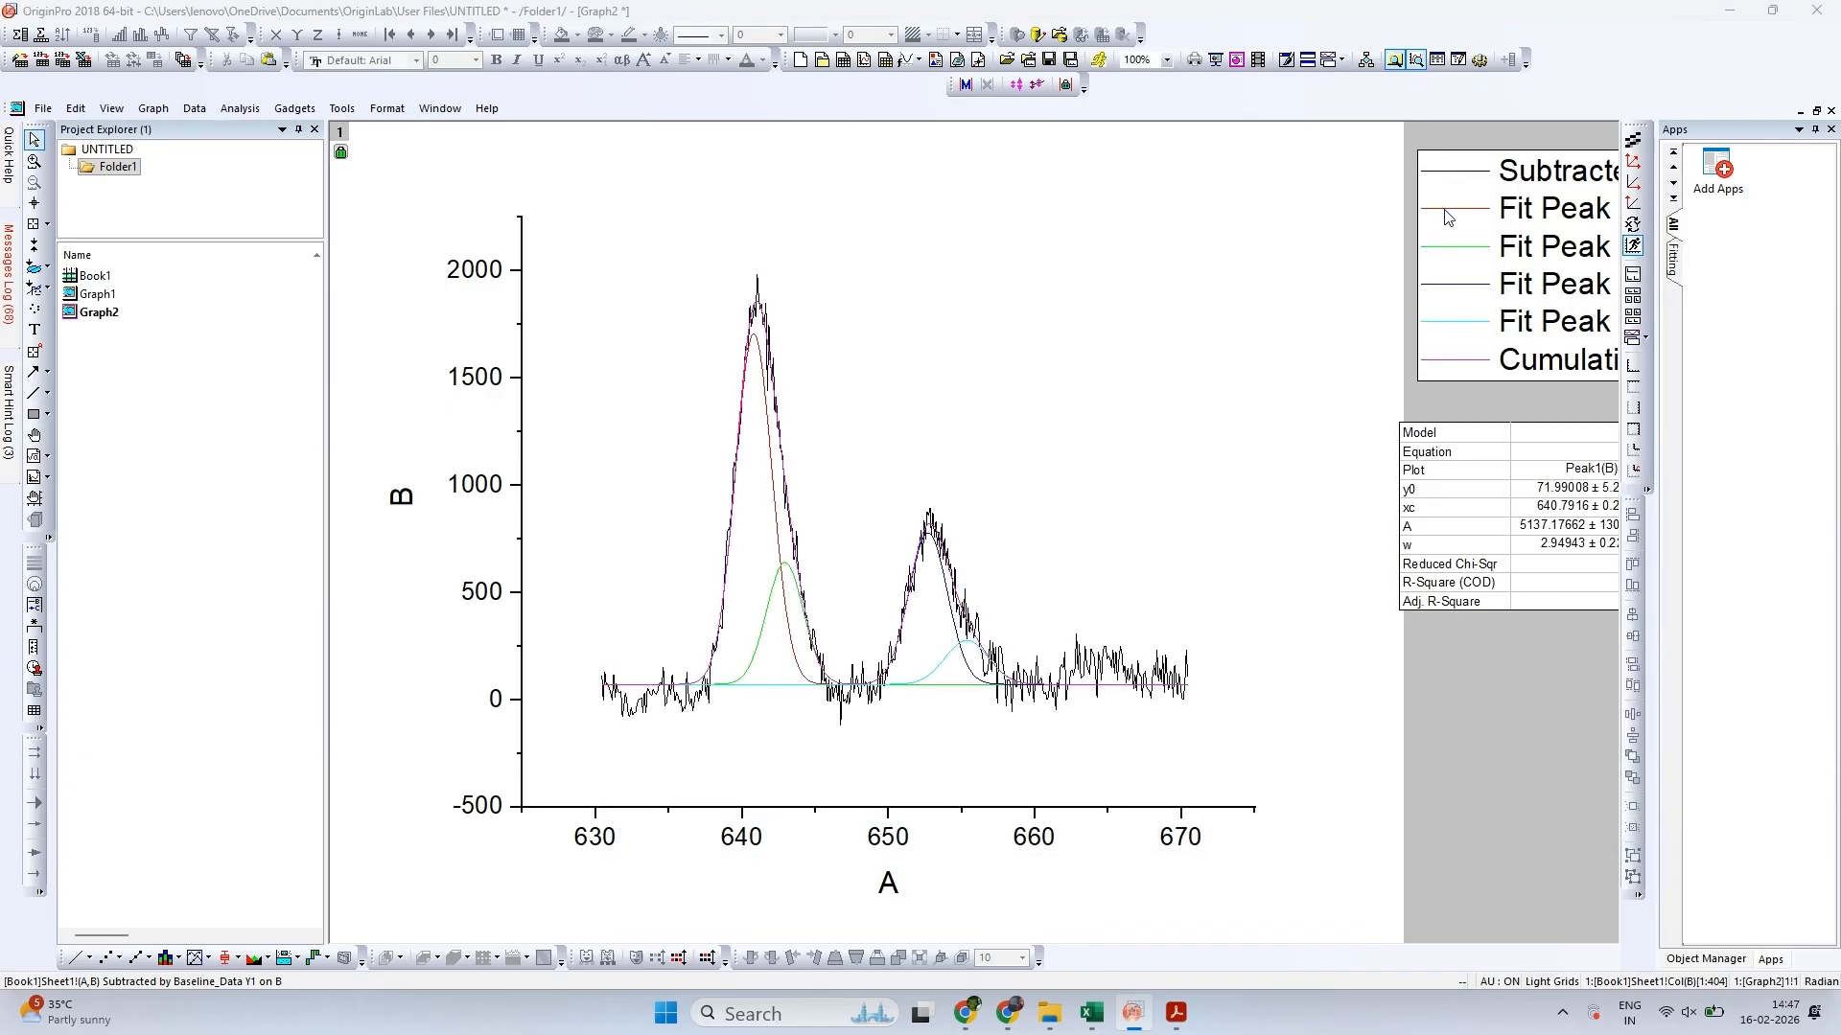
Enable the fill under the Fit Peak 1 curve using the option Inclusive broken by missing values
{"action": "double_click", "coordinate": [1033, 353]}
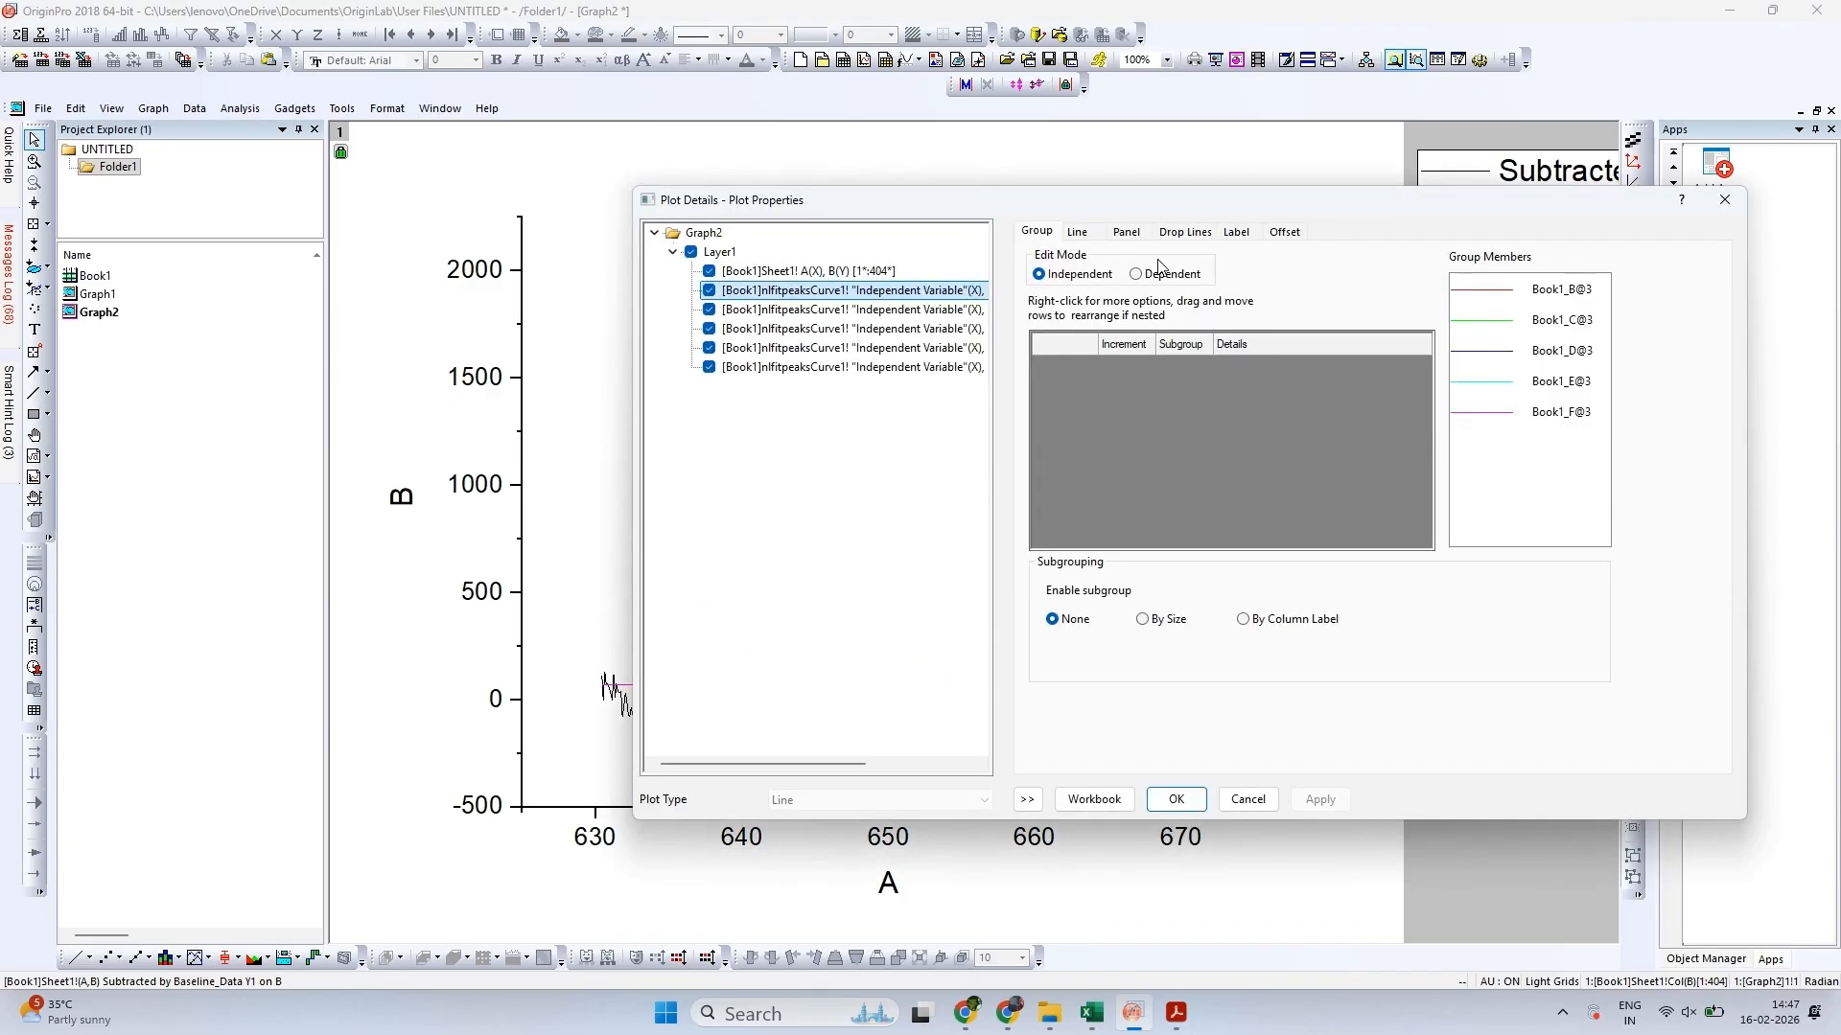
{"action": "left_click", "coordinate": [1077, 236]}
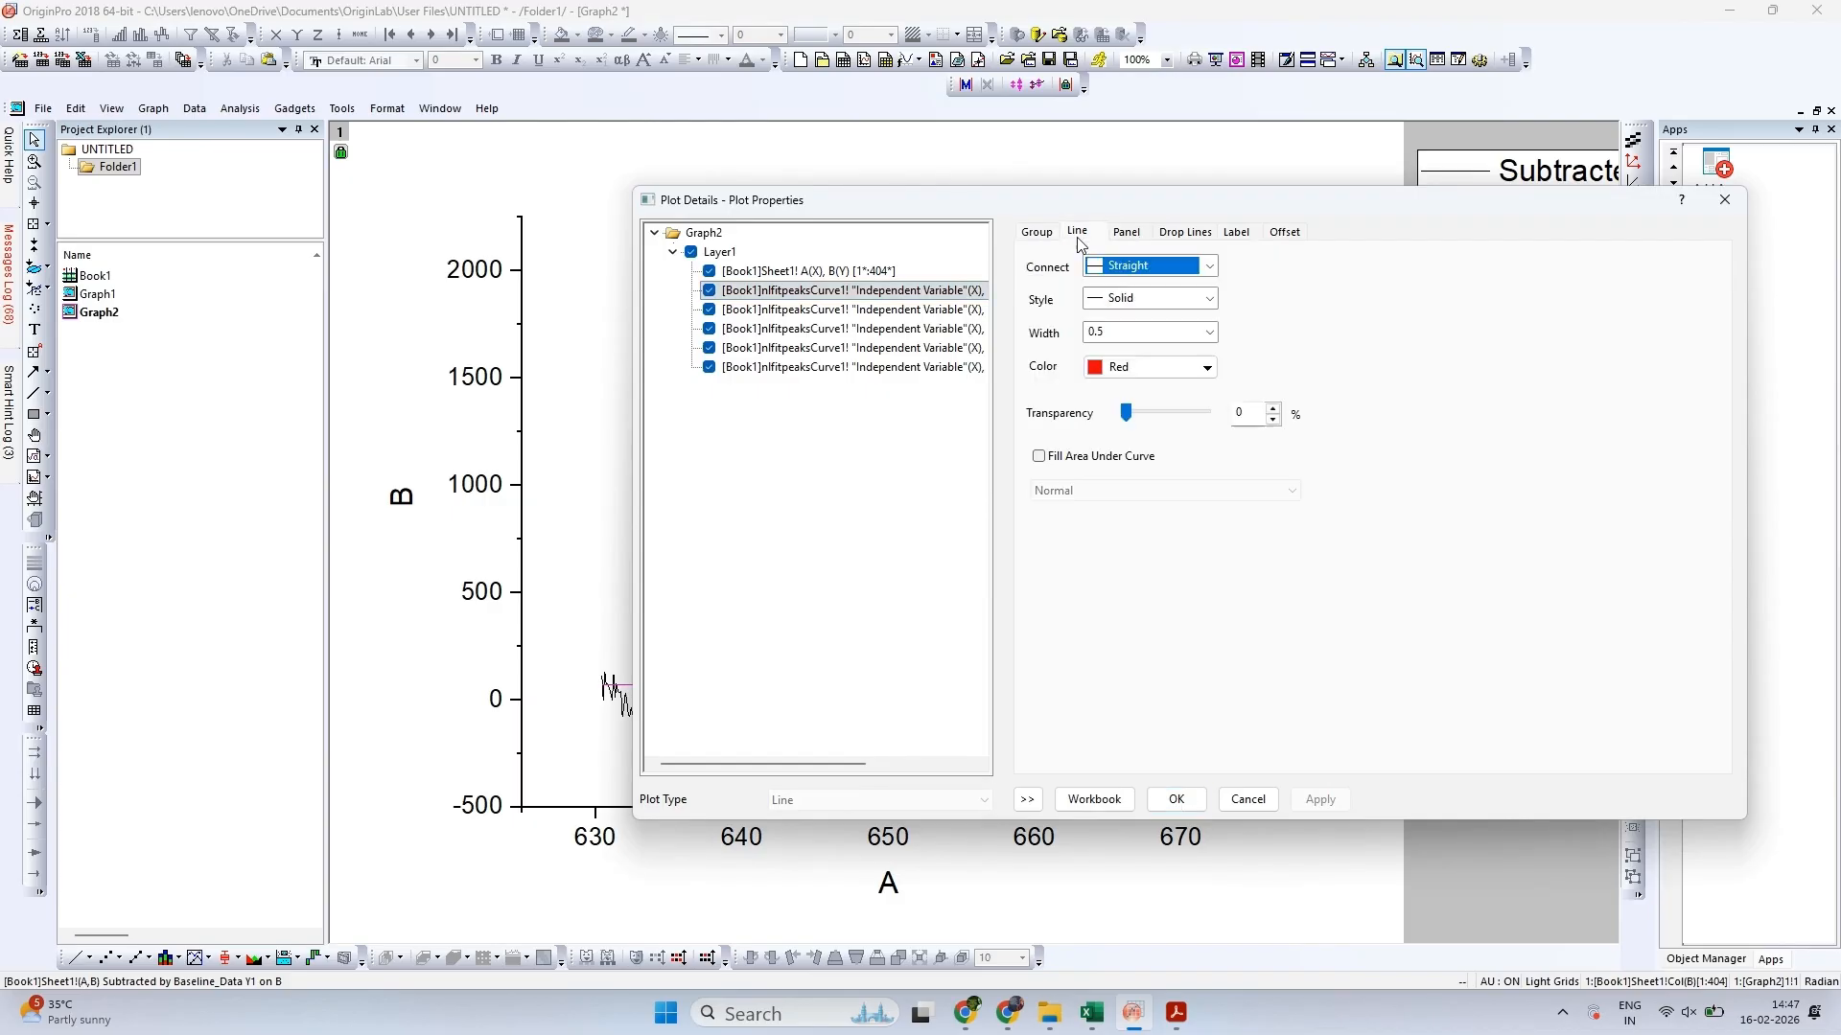
{"action": "left_click", "coordinate": [1131, 458]}
{"action": "left_click", "coordinate": [1150, 492]}
{"action": "left_click", "coordinate": [1167, 531]}
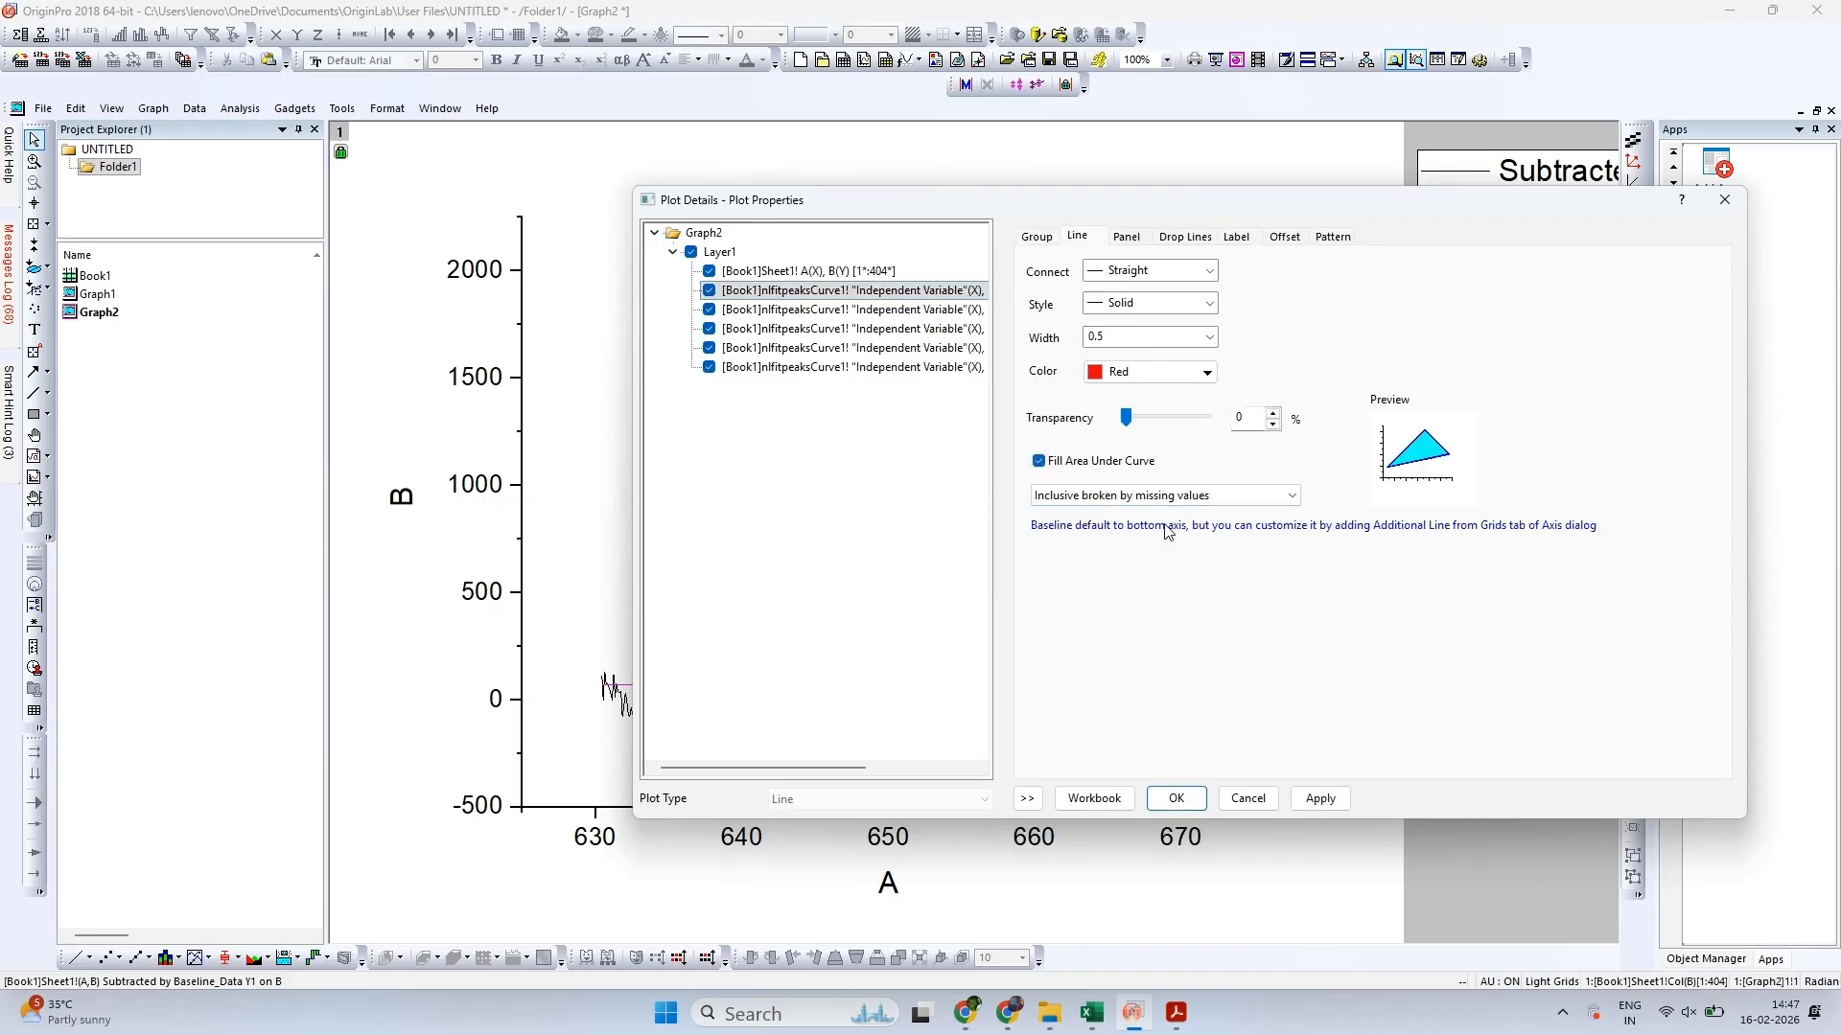
Give the Fit Peak 1 fill a Two Colors gradient with Yellow as fill colour and Blue as second colour
{"action": "left_click", "coordinate": [1333, 237]}
{"action": "left_click", "coordinate": [1390, 516]}
{"action": "left_click", "coordinate": [1381, 570]}
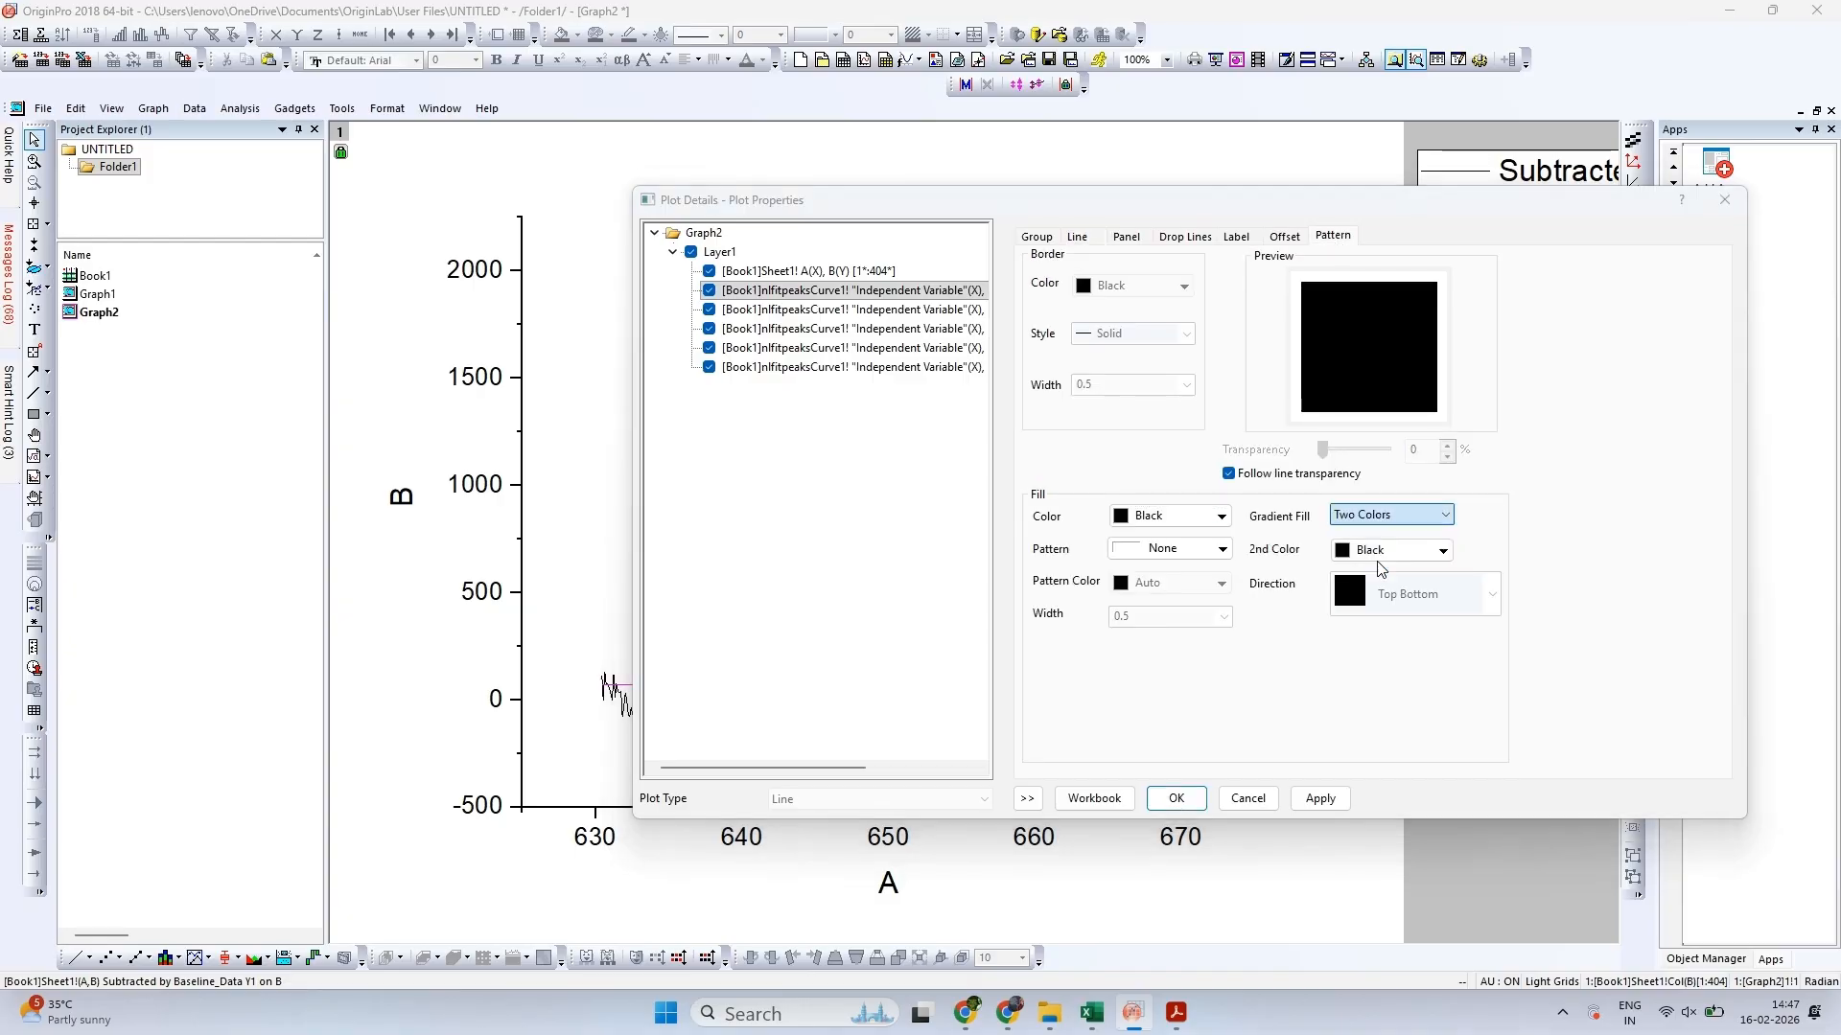
{"action": "left_click", "coordinate": [1386, 551]}
{"action": "left_click", "coordinate": [1395, 611]}
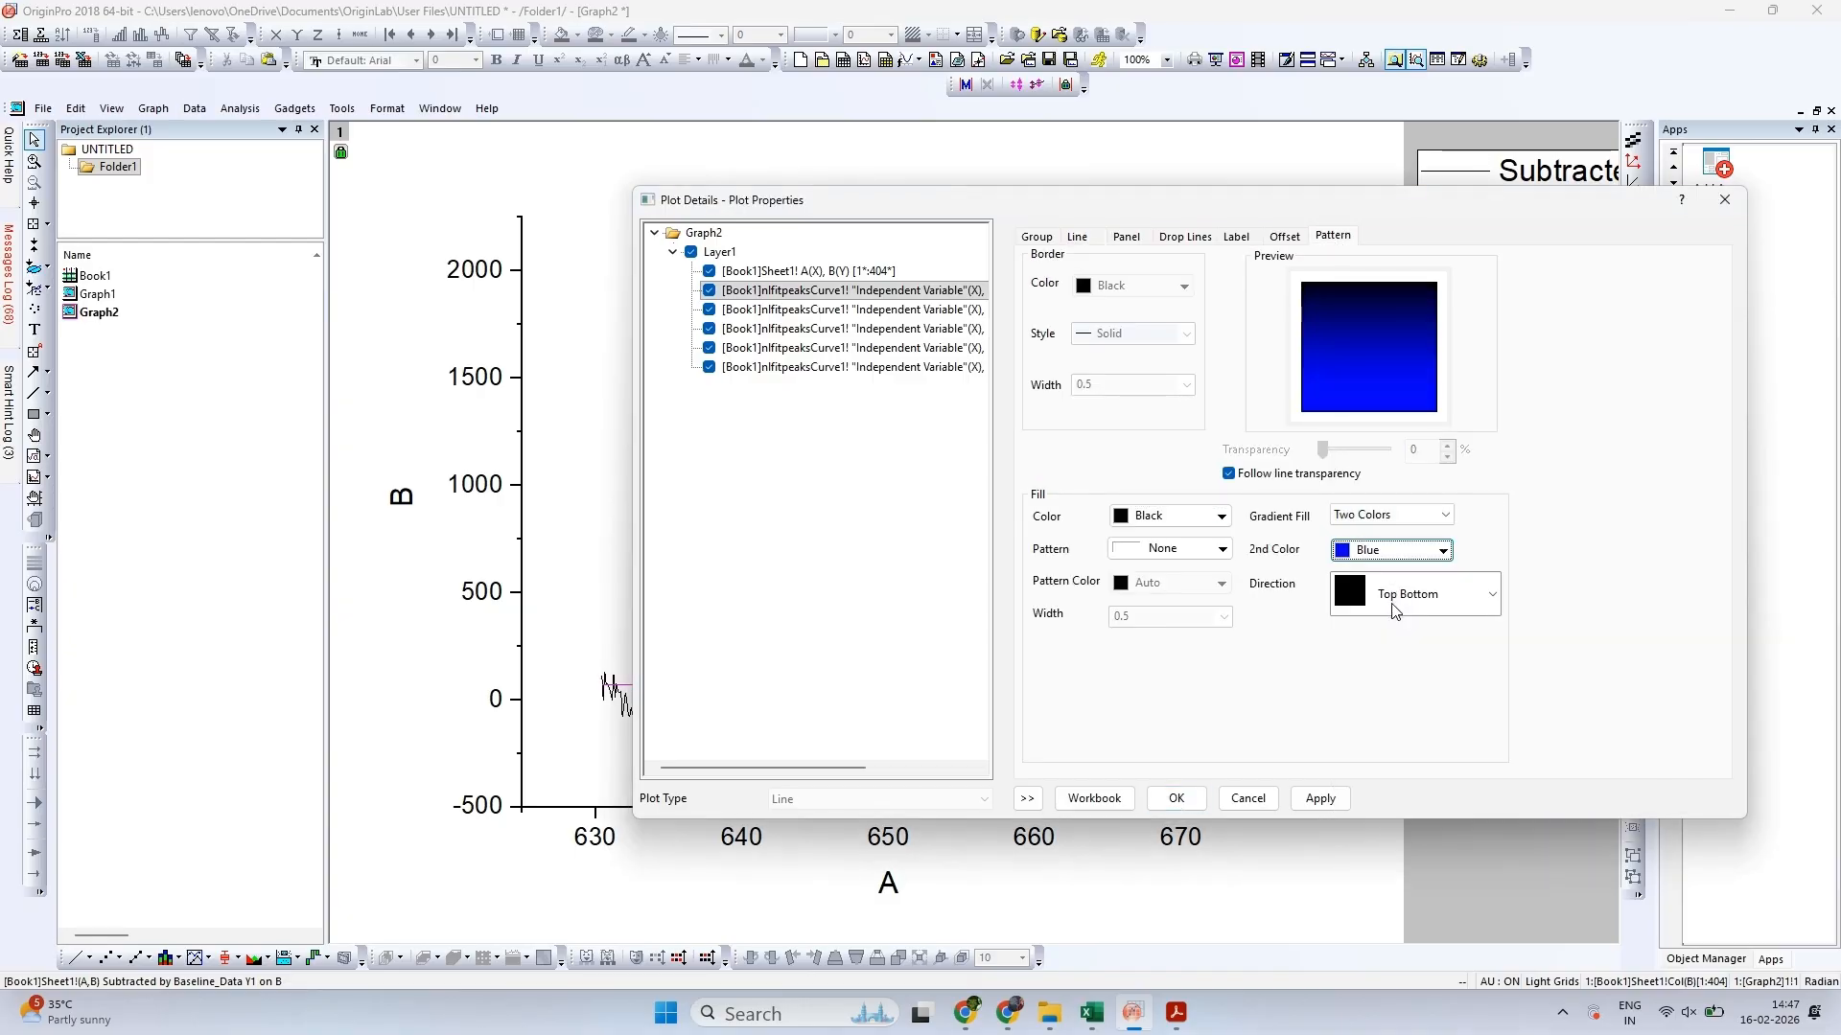
{"action": "left_click", "coordinate": [1206, 521]}
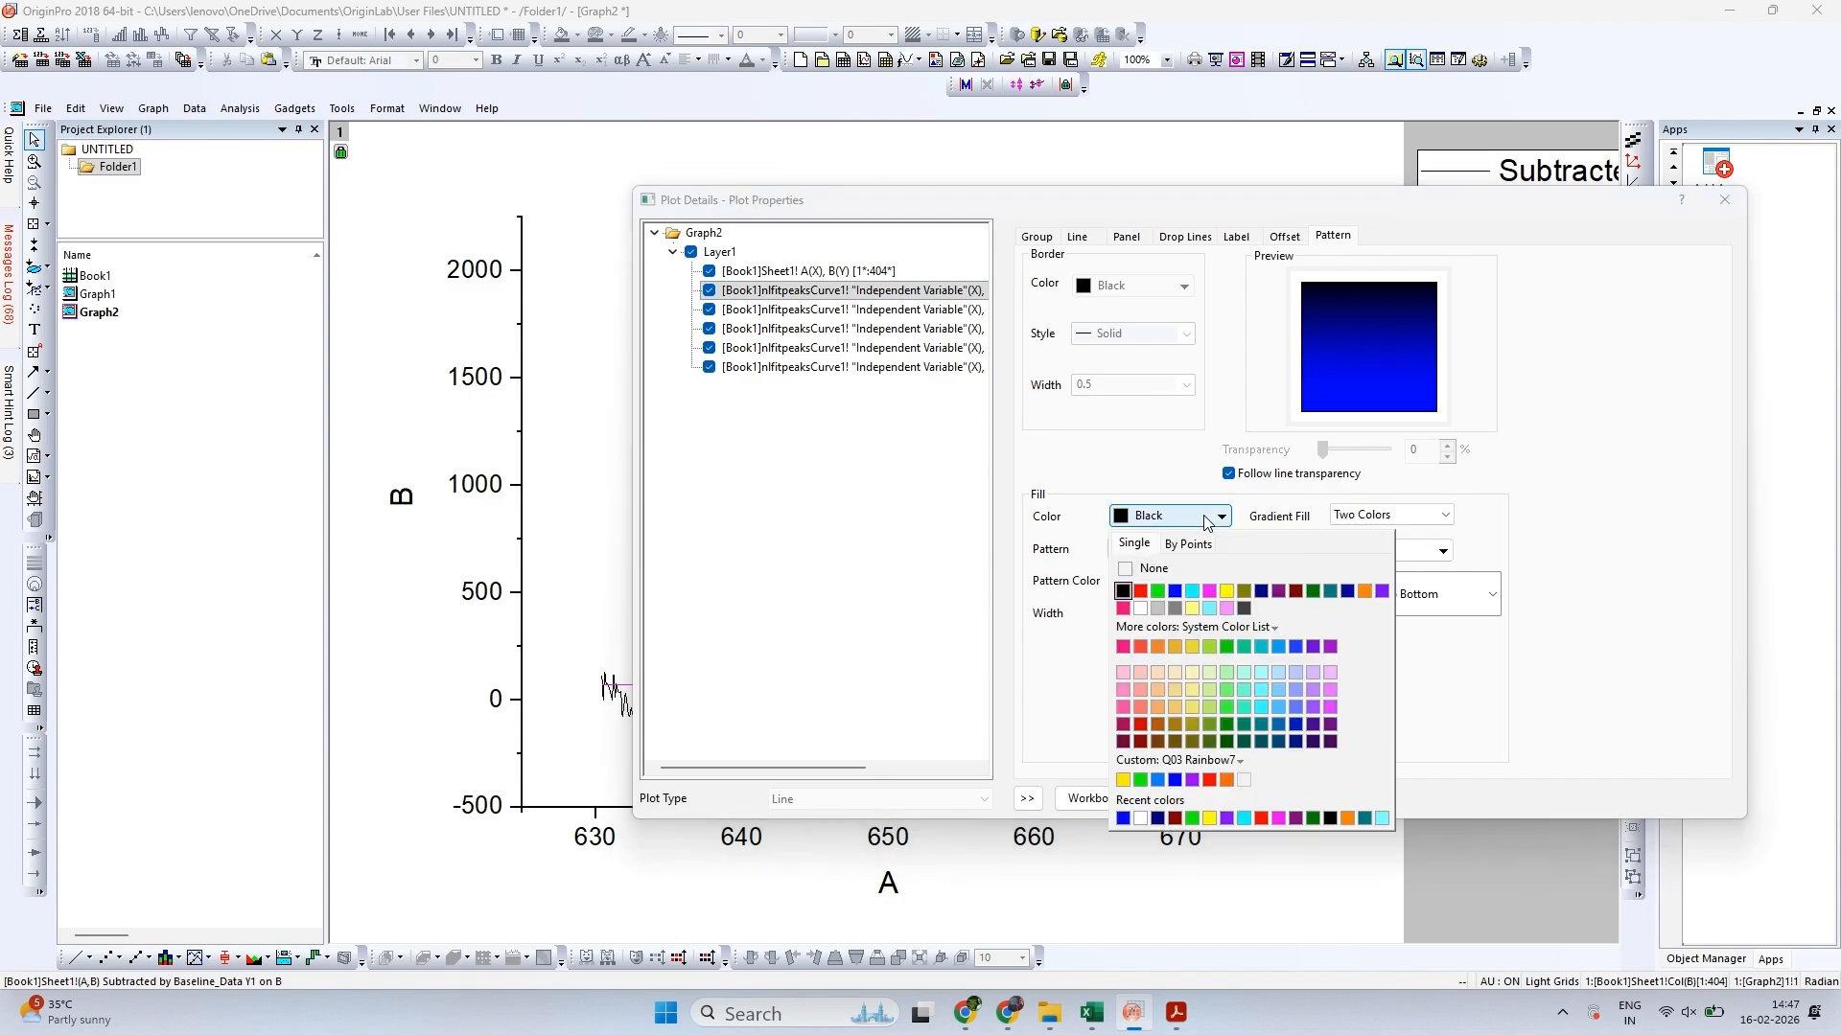
{"action": "left_click", "coordinate": [1231, 590]}
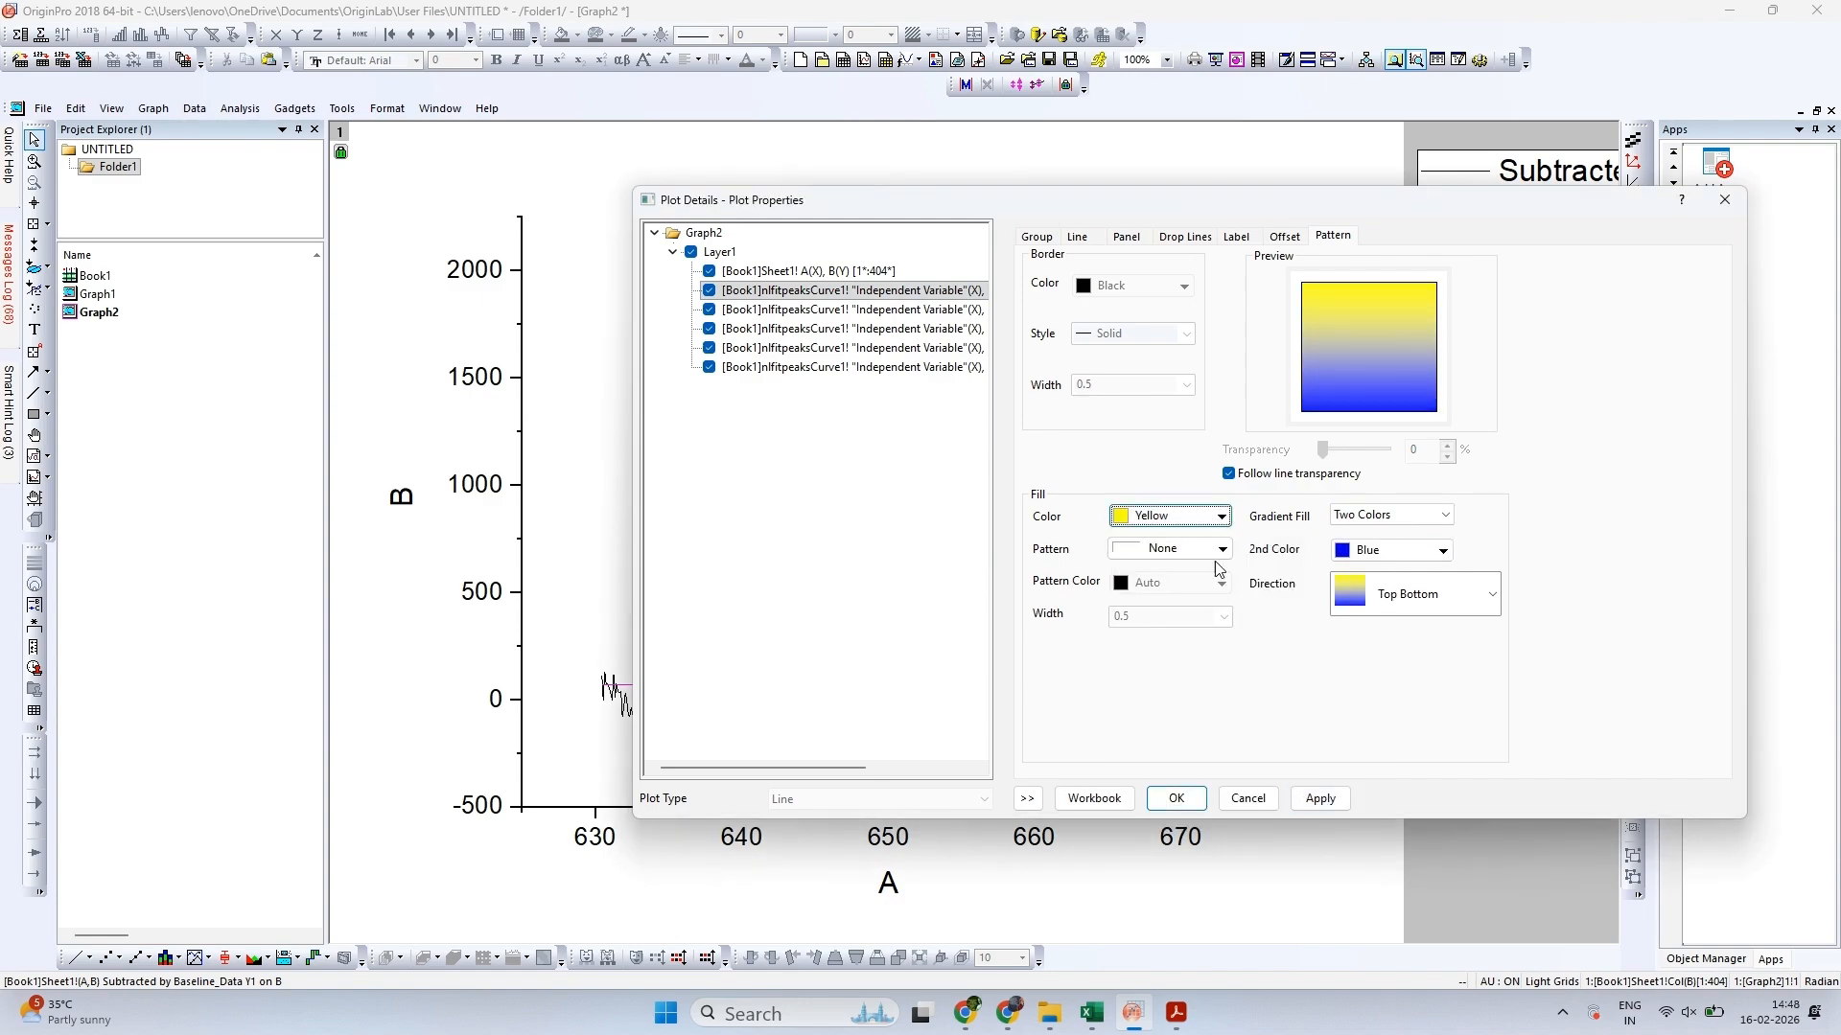
Set the Fit Peak 1 fill pattern to Dense and apply the plot properties to the graph
{"action": "left_click", "coordinate": [1189, 549]}
{"action": "left_click", "coordinate": [1131, 656]}
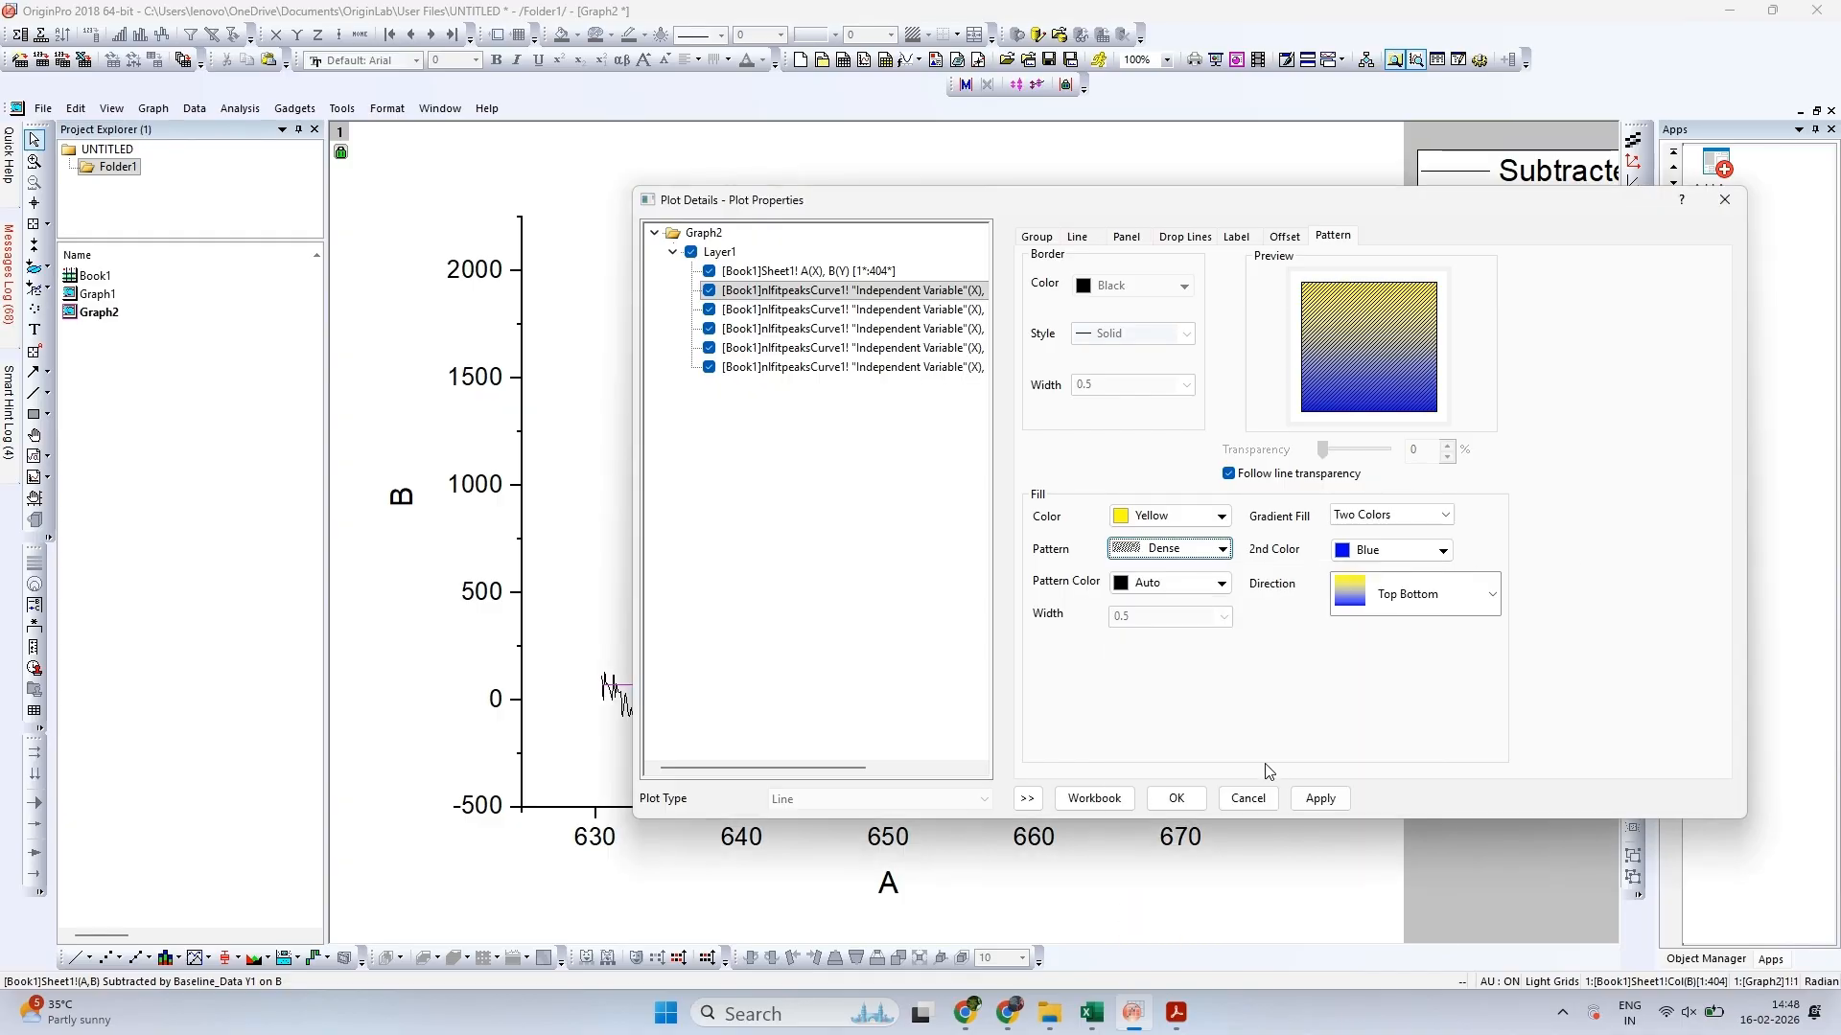
{"action": "left_click", "coordinate": [1321, 800]}
{"action": "mouse_move", "coordinate": [1241, 209]}
{"action": "left_mouse_down"}
{"action": "mouse_move", "coordinate": [1580, 202]}
{"action": "mouse_move", "coordinate": [1139, 231]}
{"action": "left_mouse_up"}
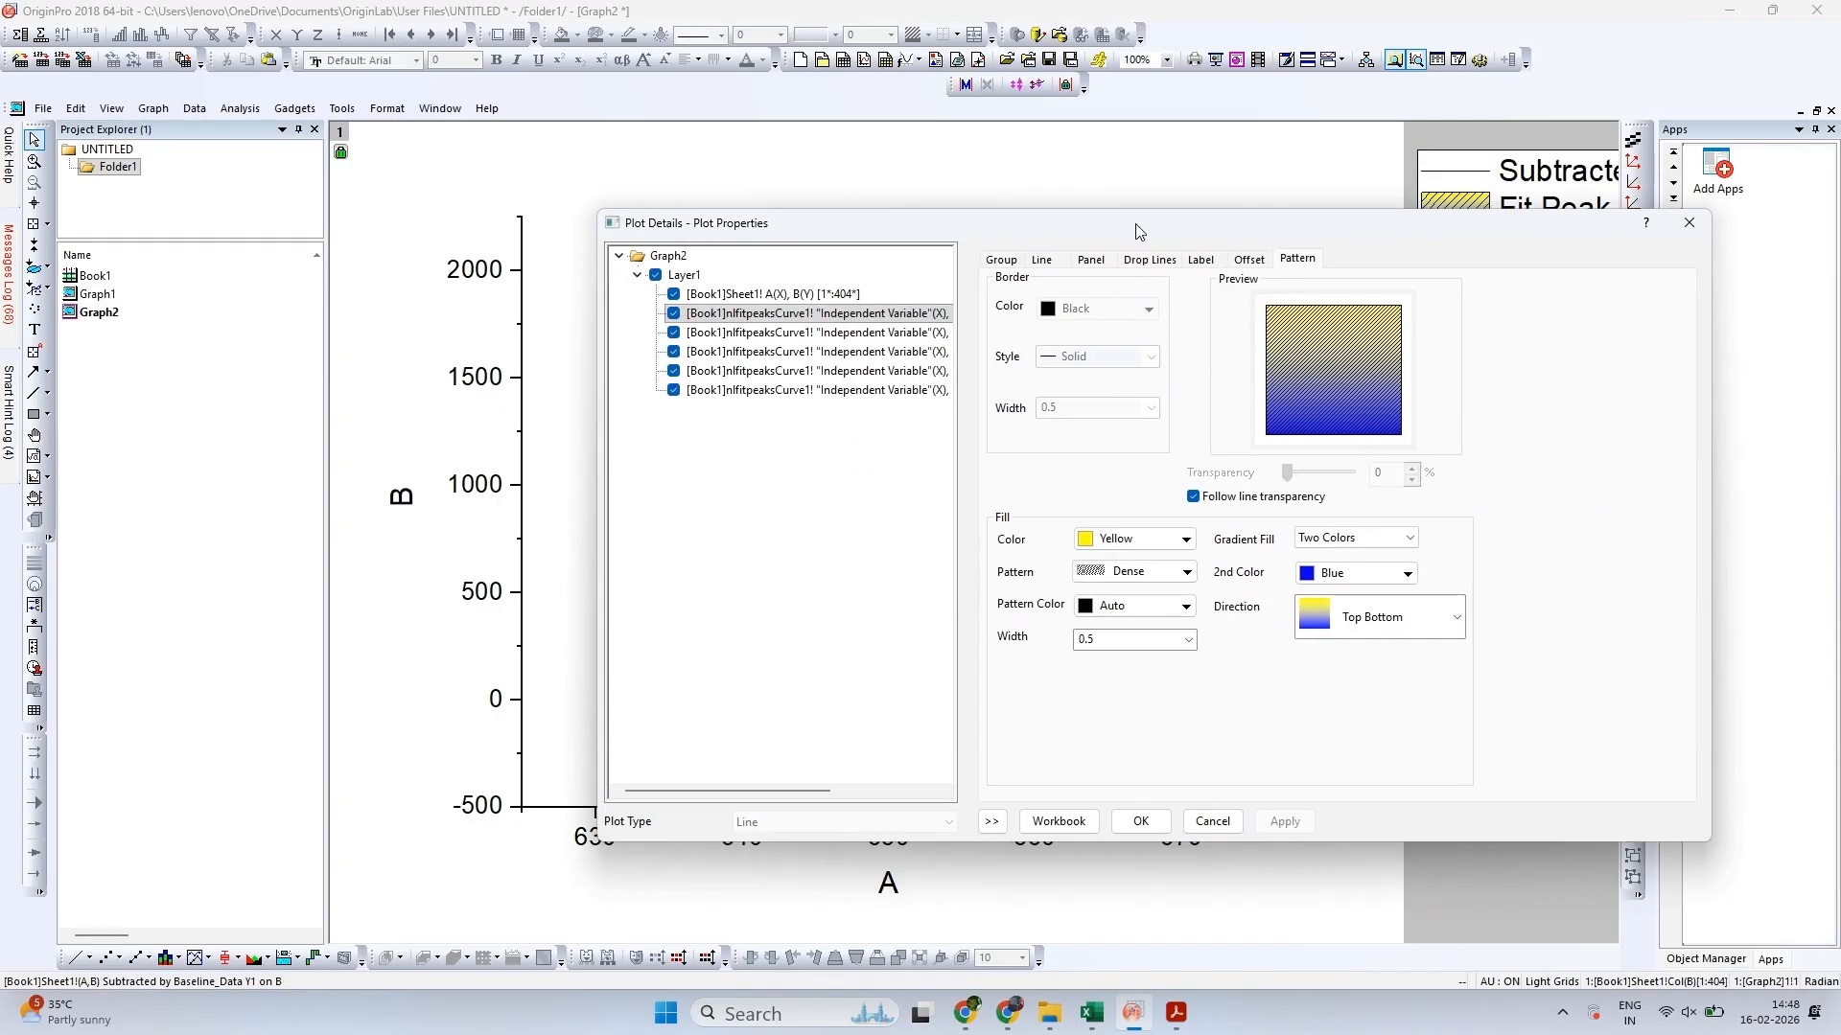
{"action": "left_click", "coordinate": [1731, 900]}
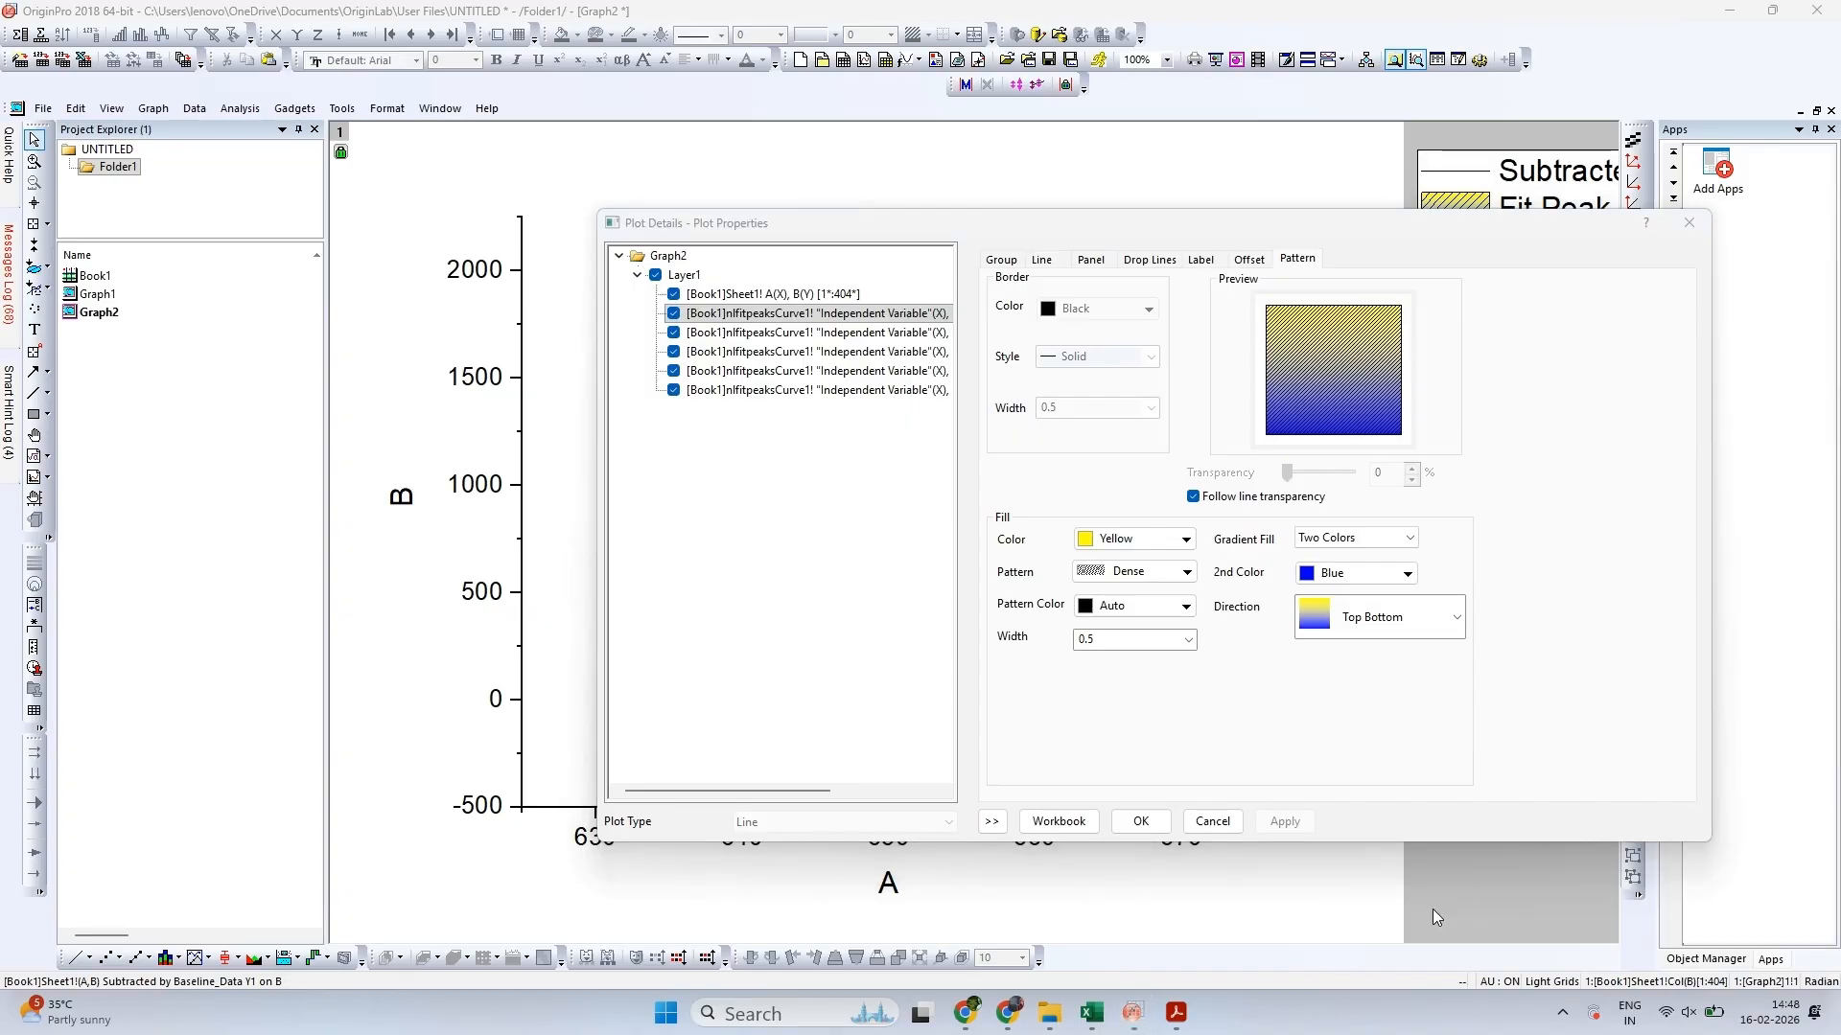
{"action": "left_click", "coordinate": [1139, 823]}
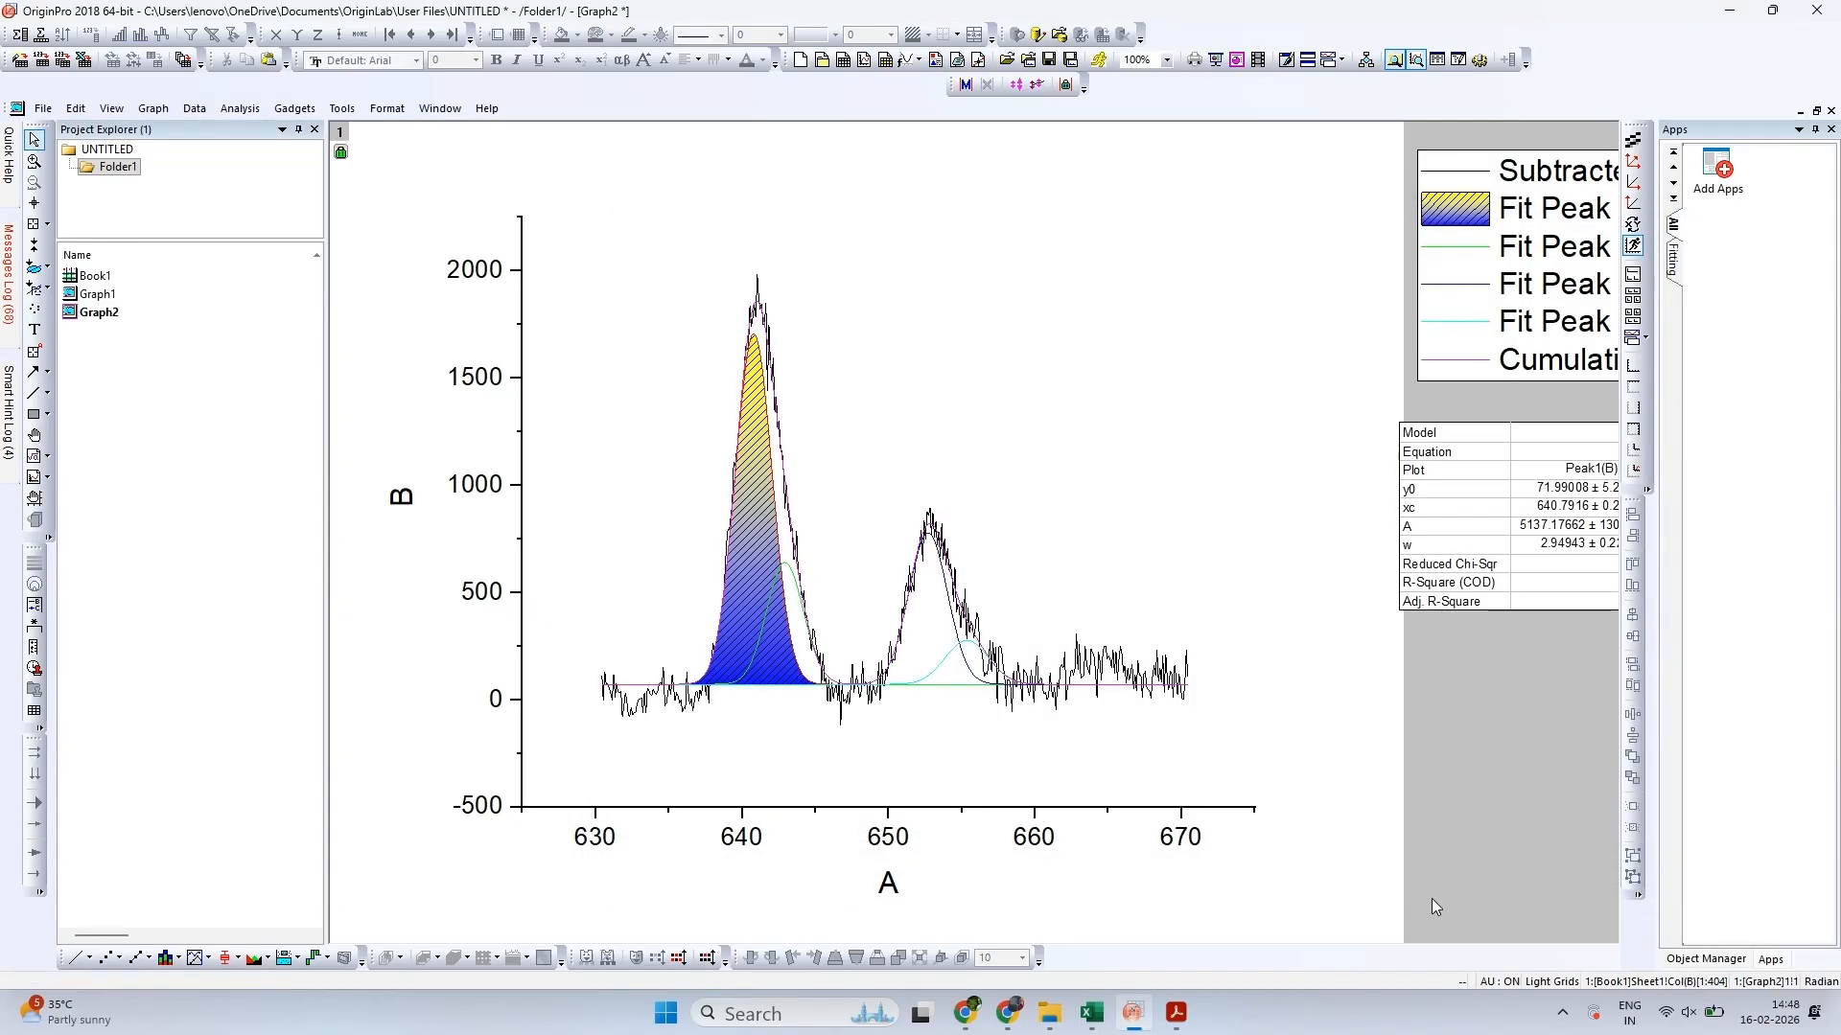
Enable the fill under the Fit Peak 2 curve using the option Inclusive broken by missing values
{"action": "double_click", "coordinate": [1456, 254]}
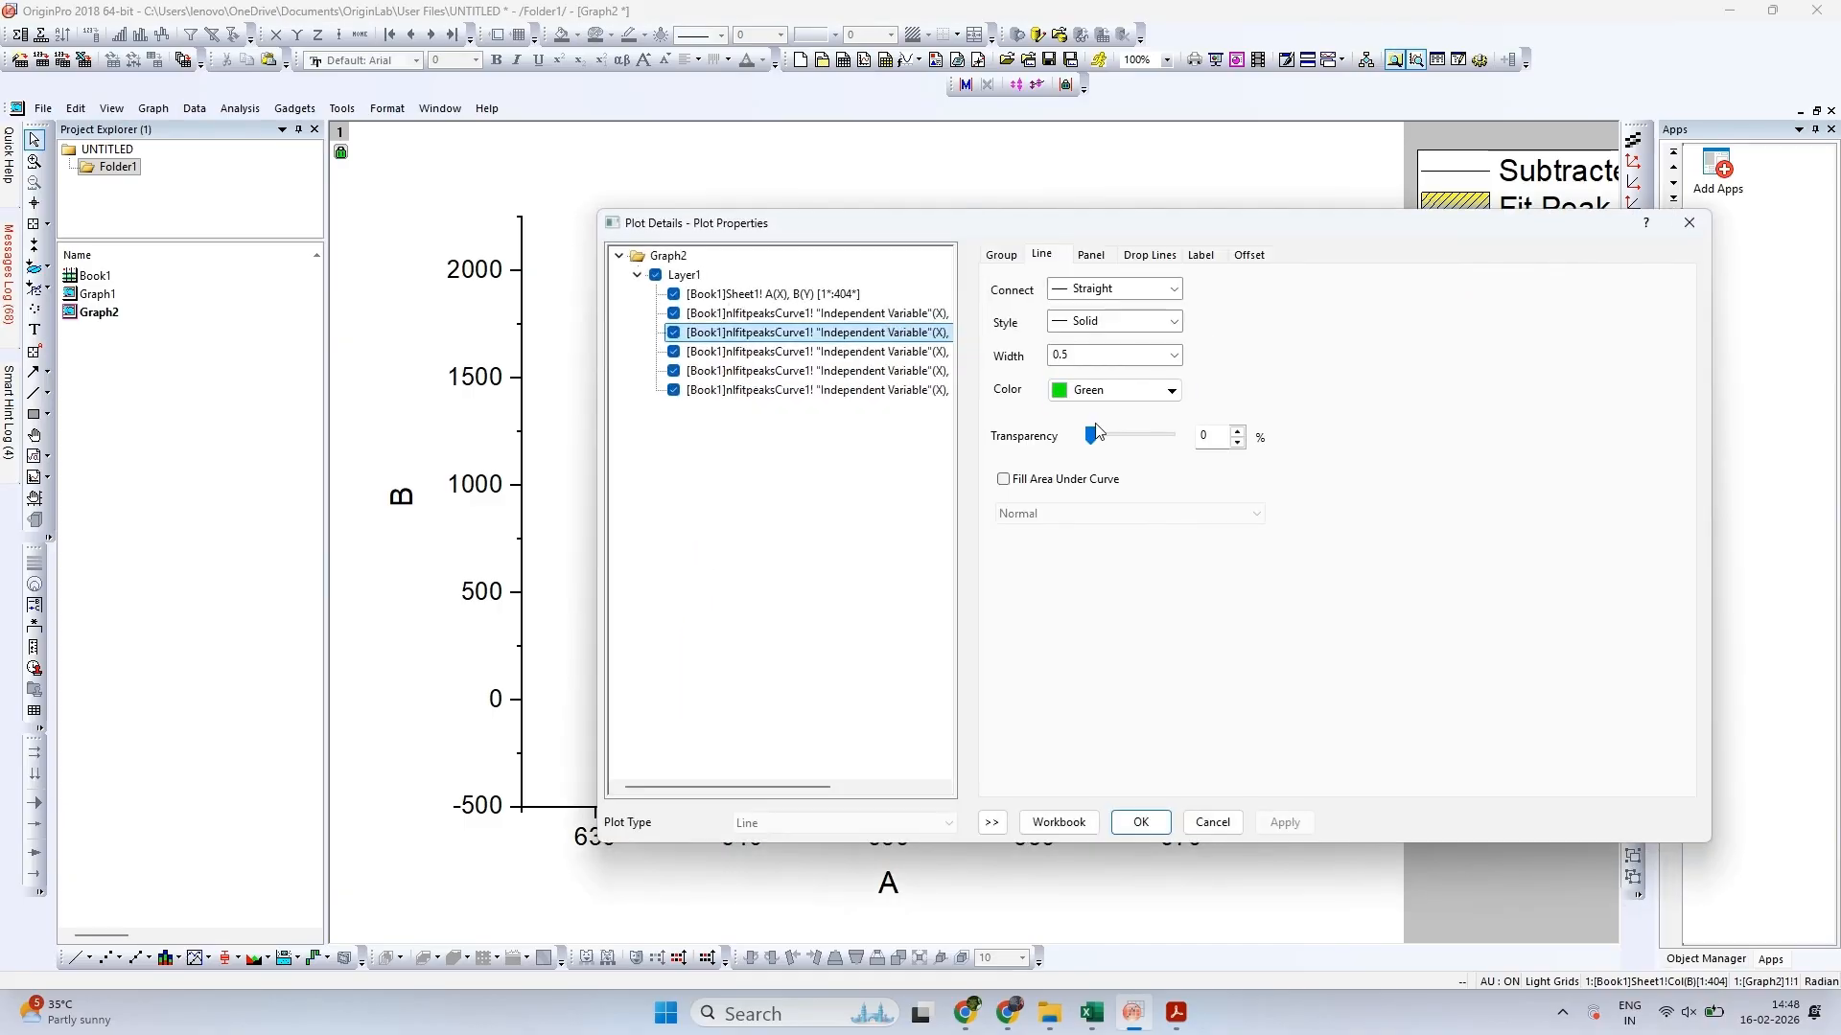
{"action": "left_click", "coordinate": [1043, 484]}
{"action": "left_click", "coordinate": [1050, 516]}
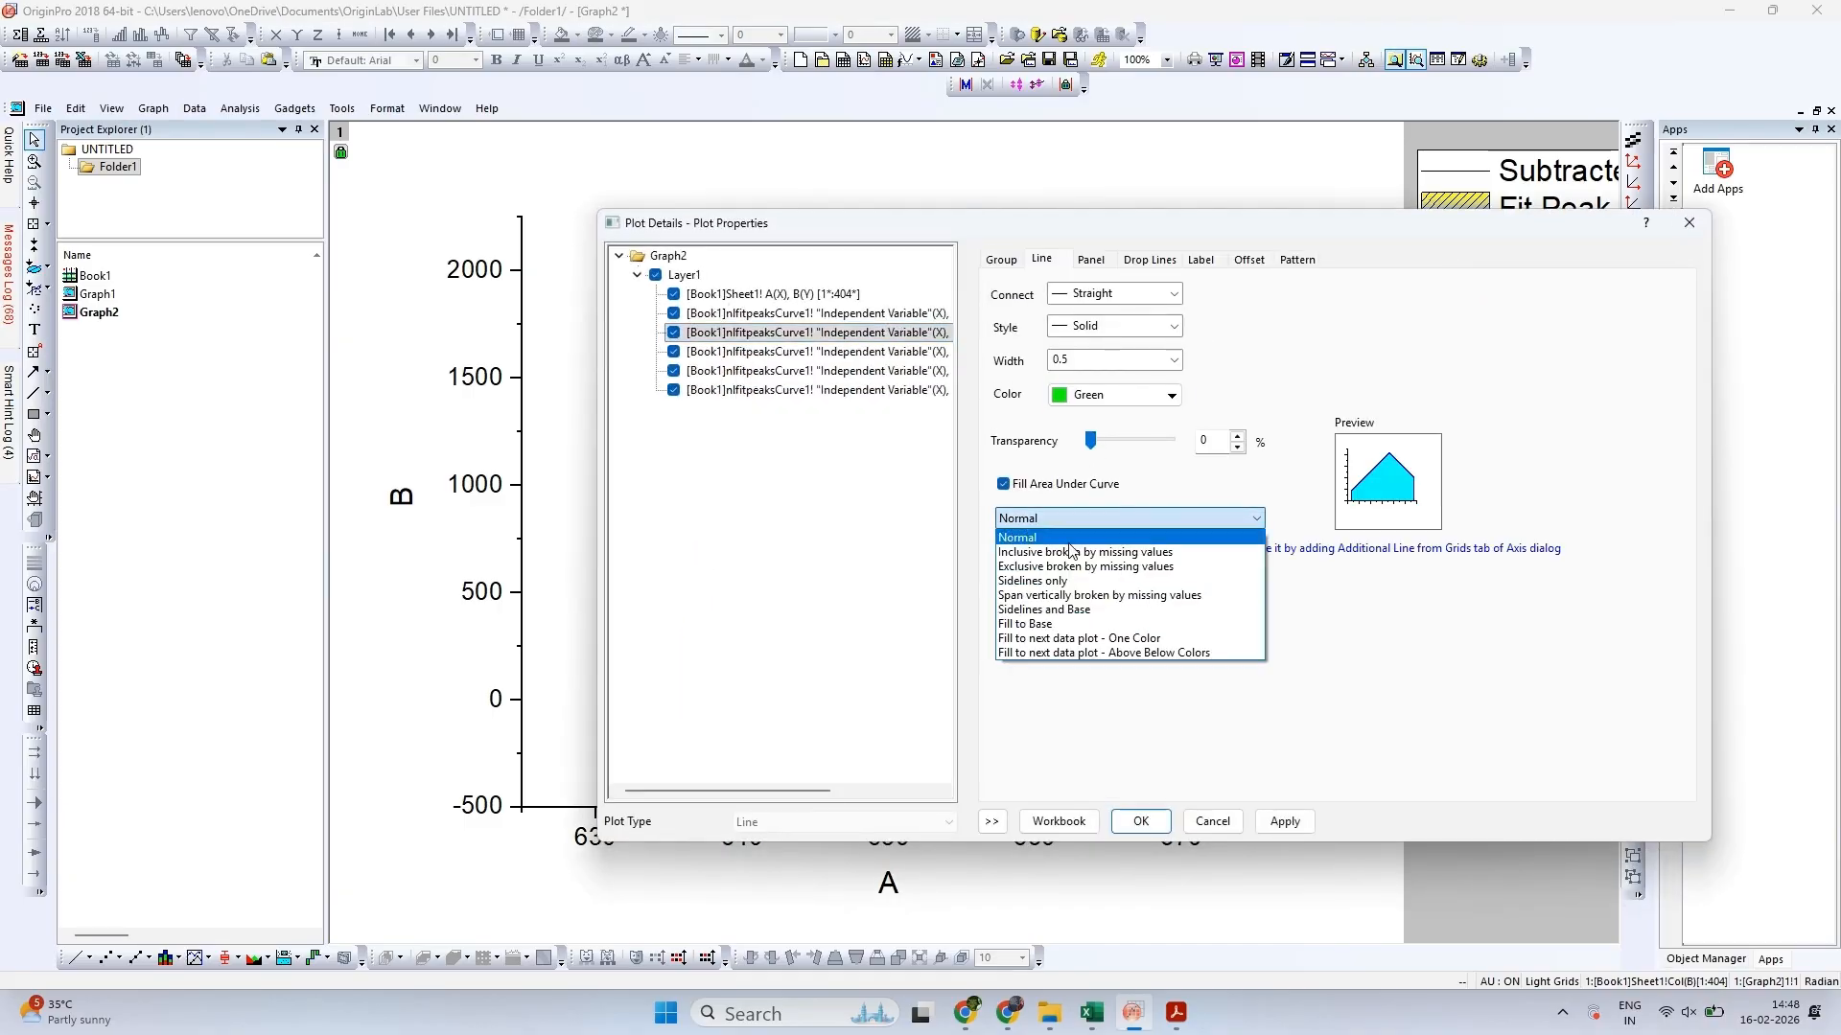
{"action": "left_click", "coordinate": [1087, 563]}
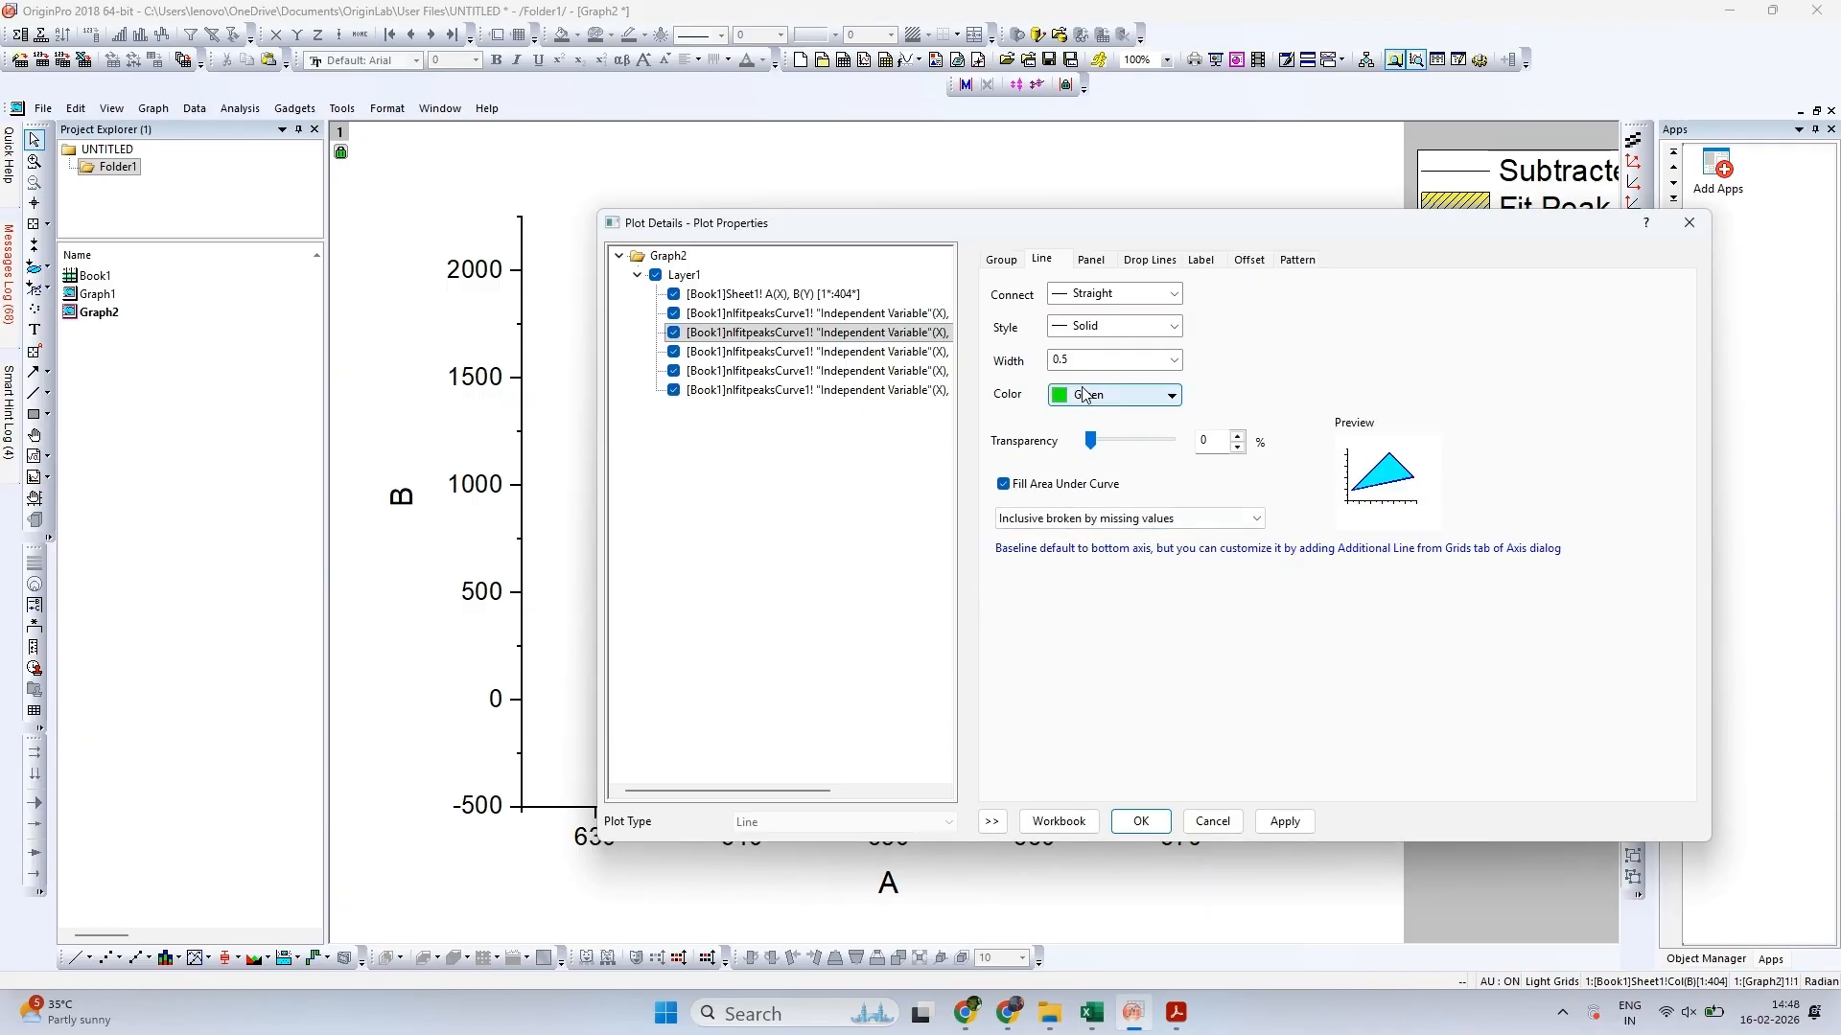
Change the Fit Peak 2 line colour to Black and enter a new line width
{"action": "left_click", "coordinate": [1088, 395]}
{"action": "left_click", "coordinate": [1061, 446]}
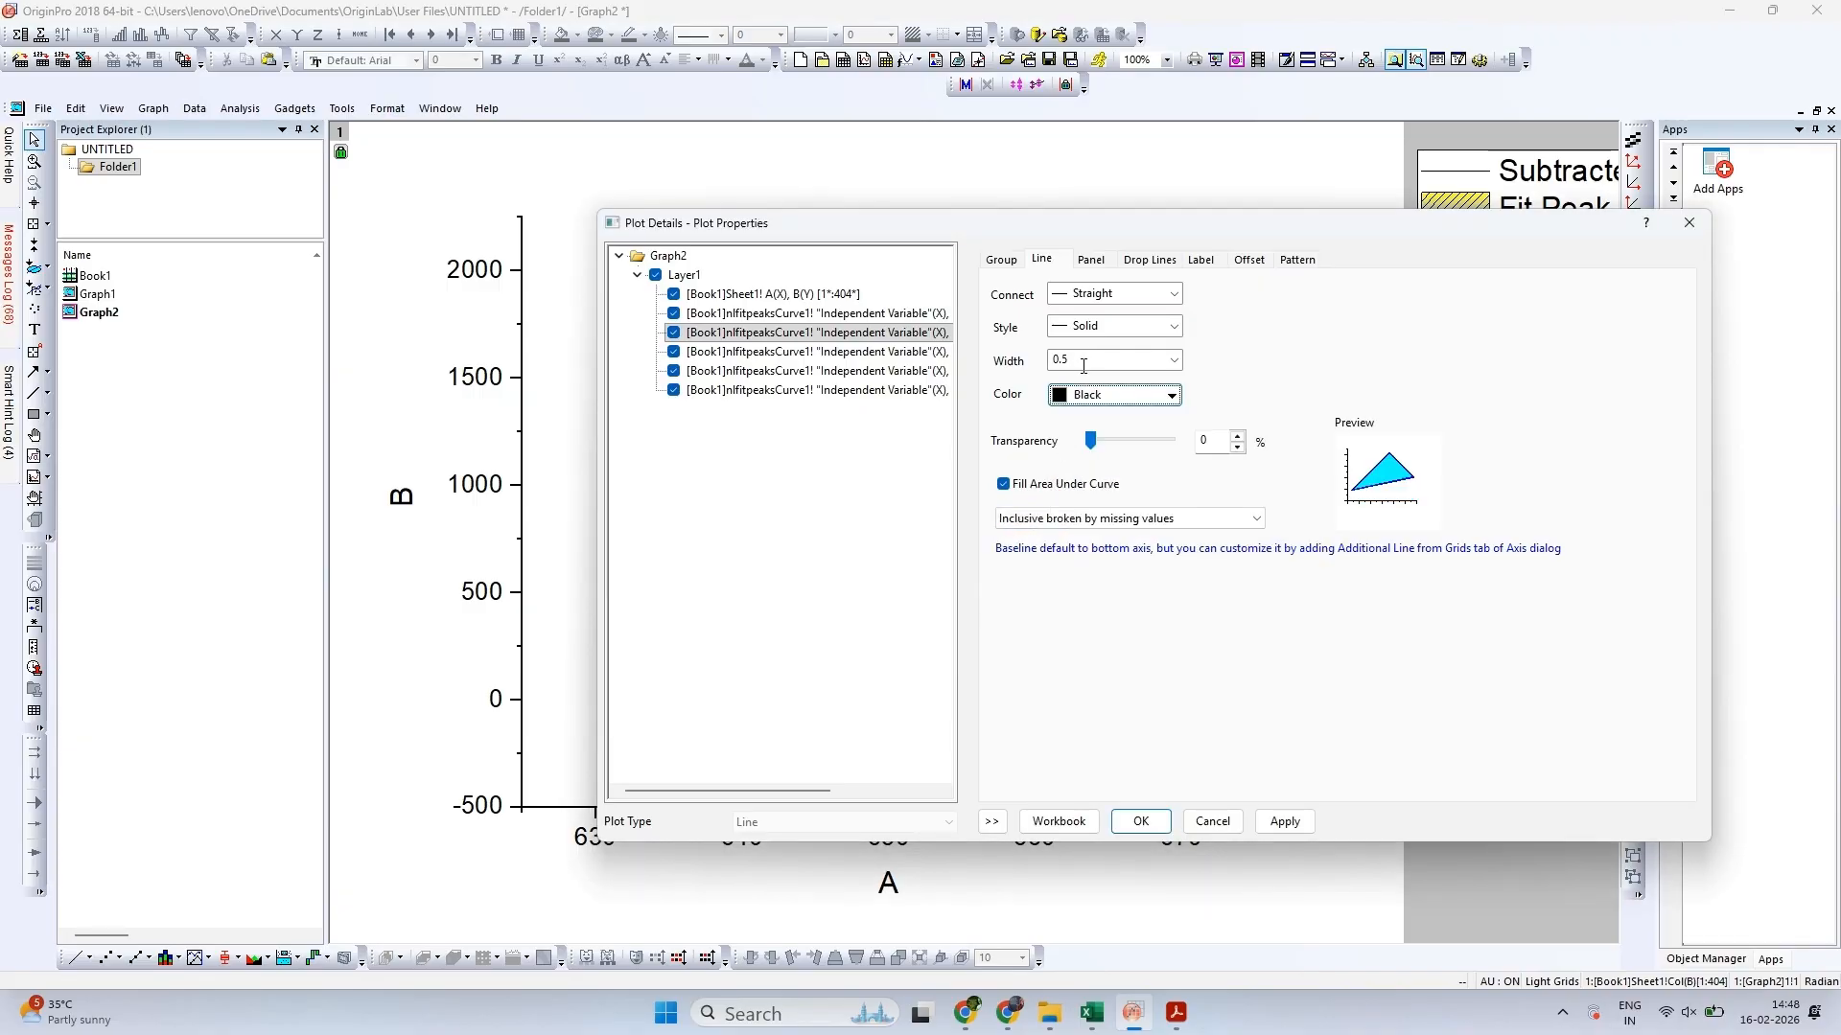
{"action": "left_click", "coordinate": [1083, 366]}
{"action": "type", "text": "3"}
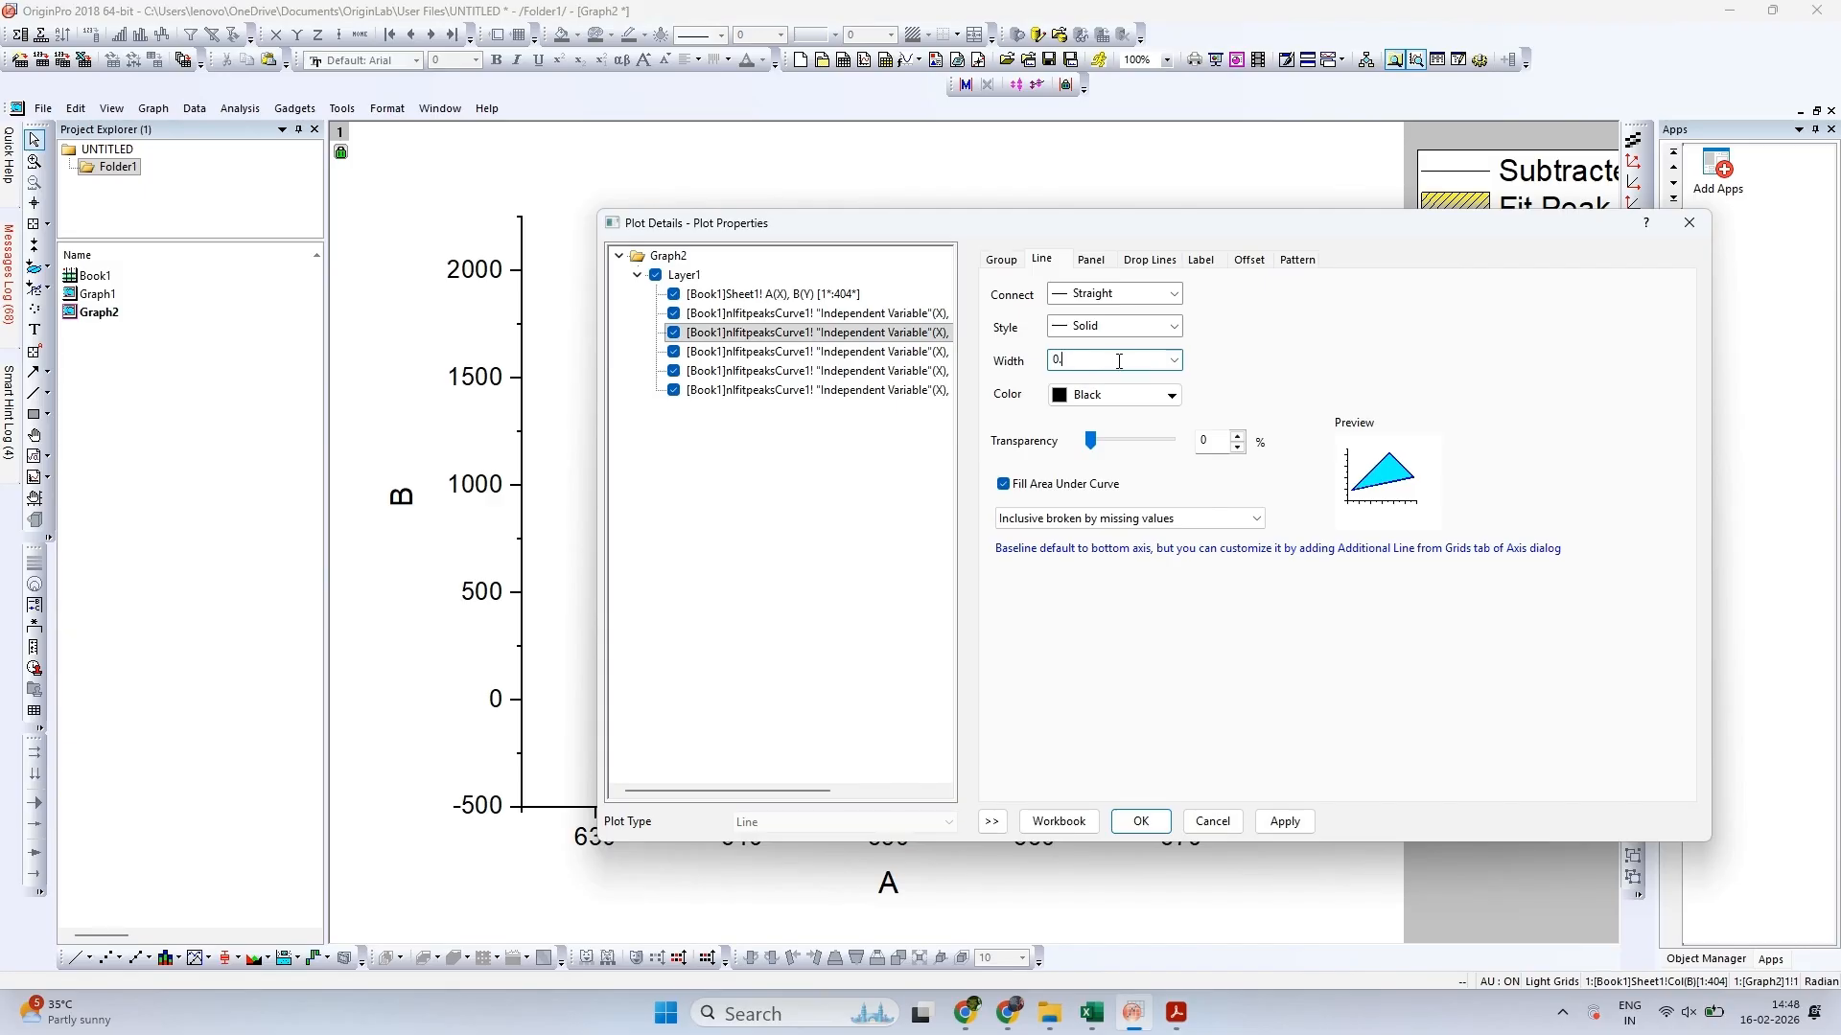
Give the Fit Peak 2 fill a Two Colors gradient with Green as fill colour and Magenta as second colour
{"action": "left_click", "coordinate": [1297, 259]}
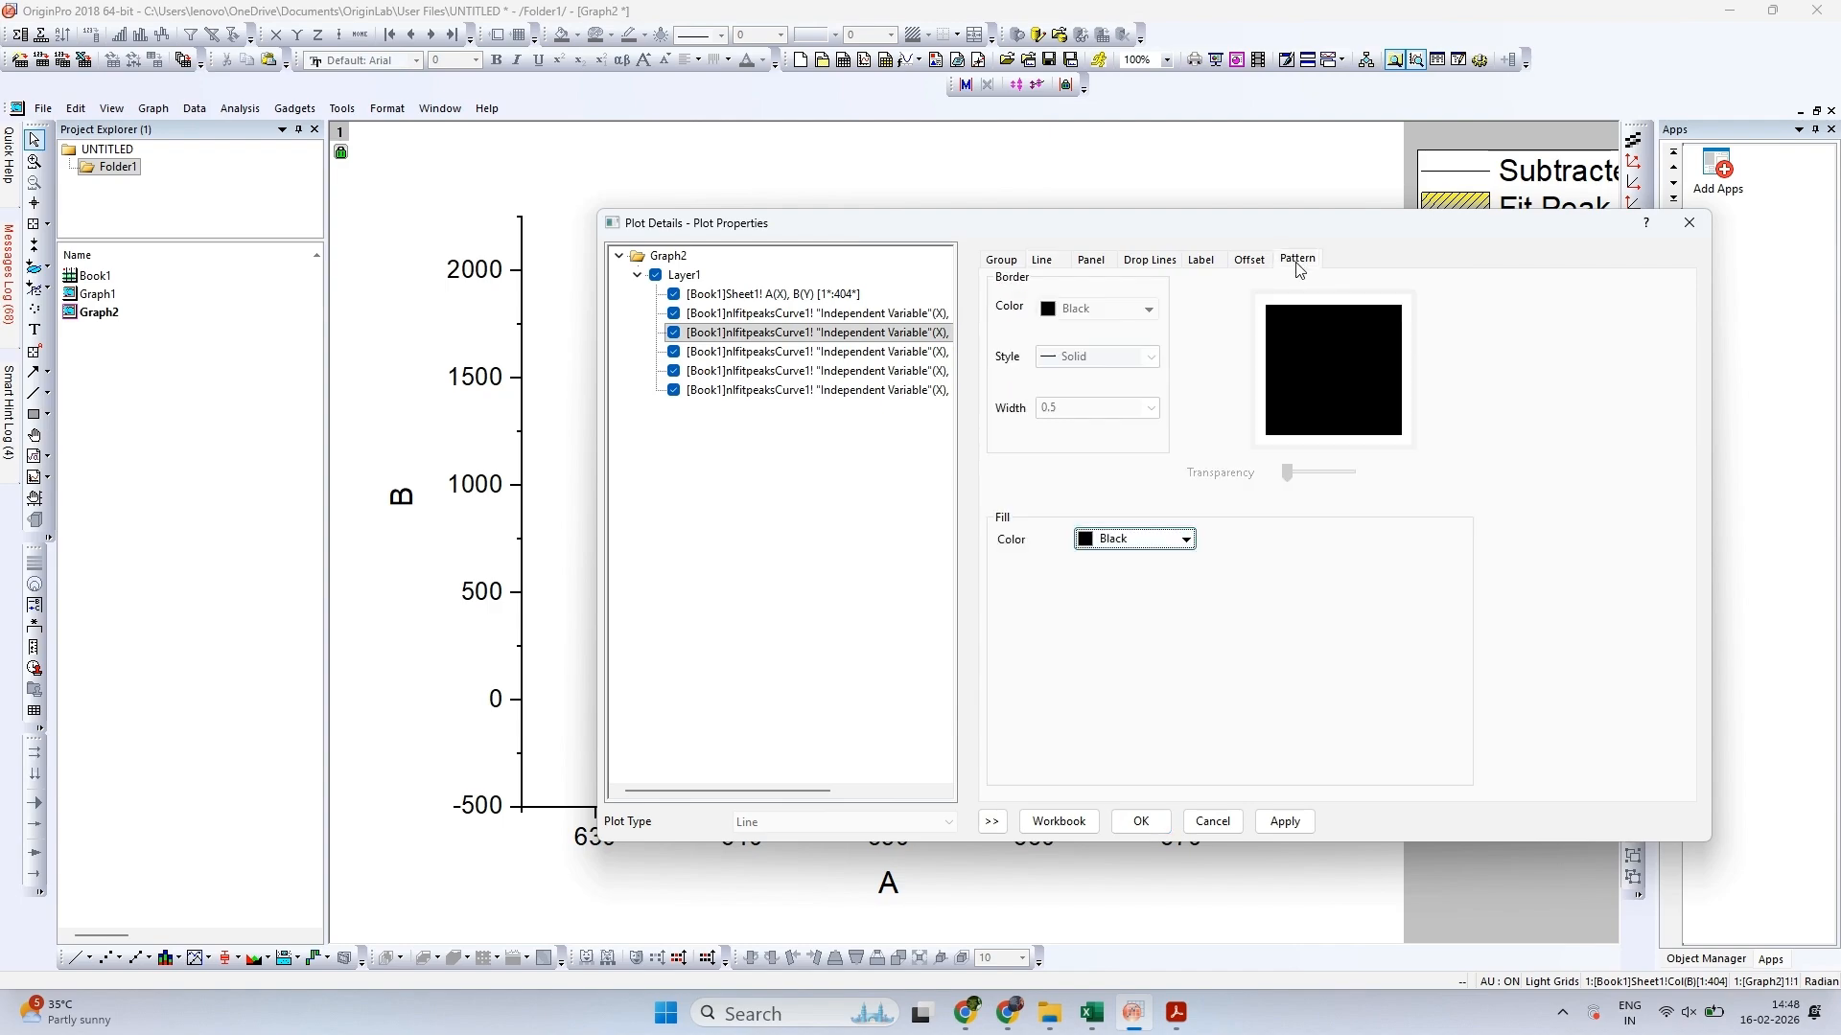
{"action": "left_click", "coordinate": [1354, 538]}
{"action": "left_click", "coordinate": [1342, 590]}
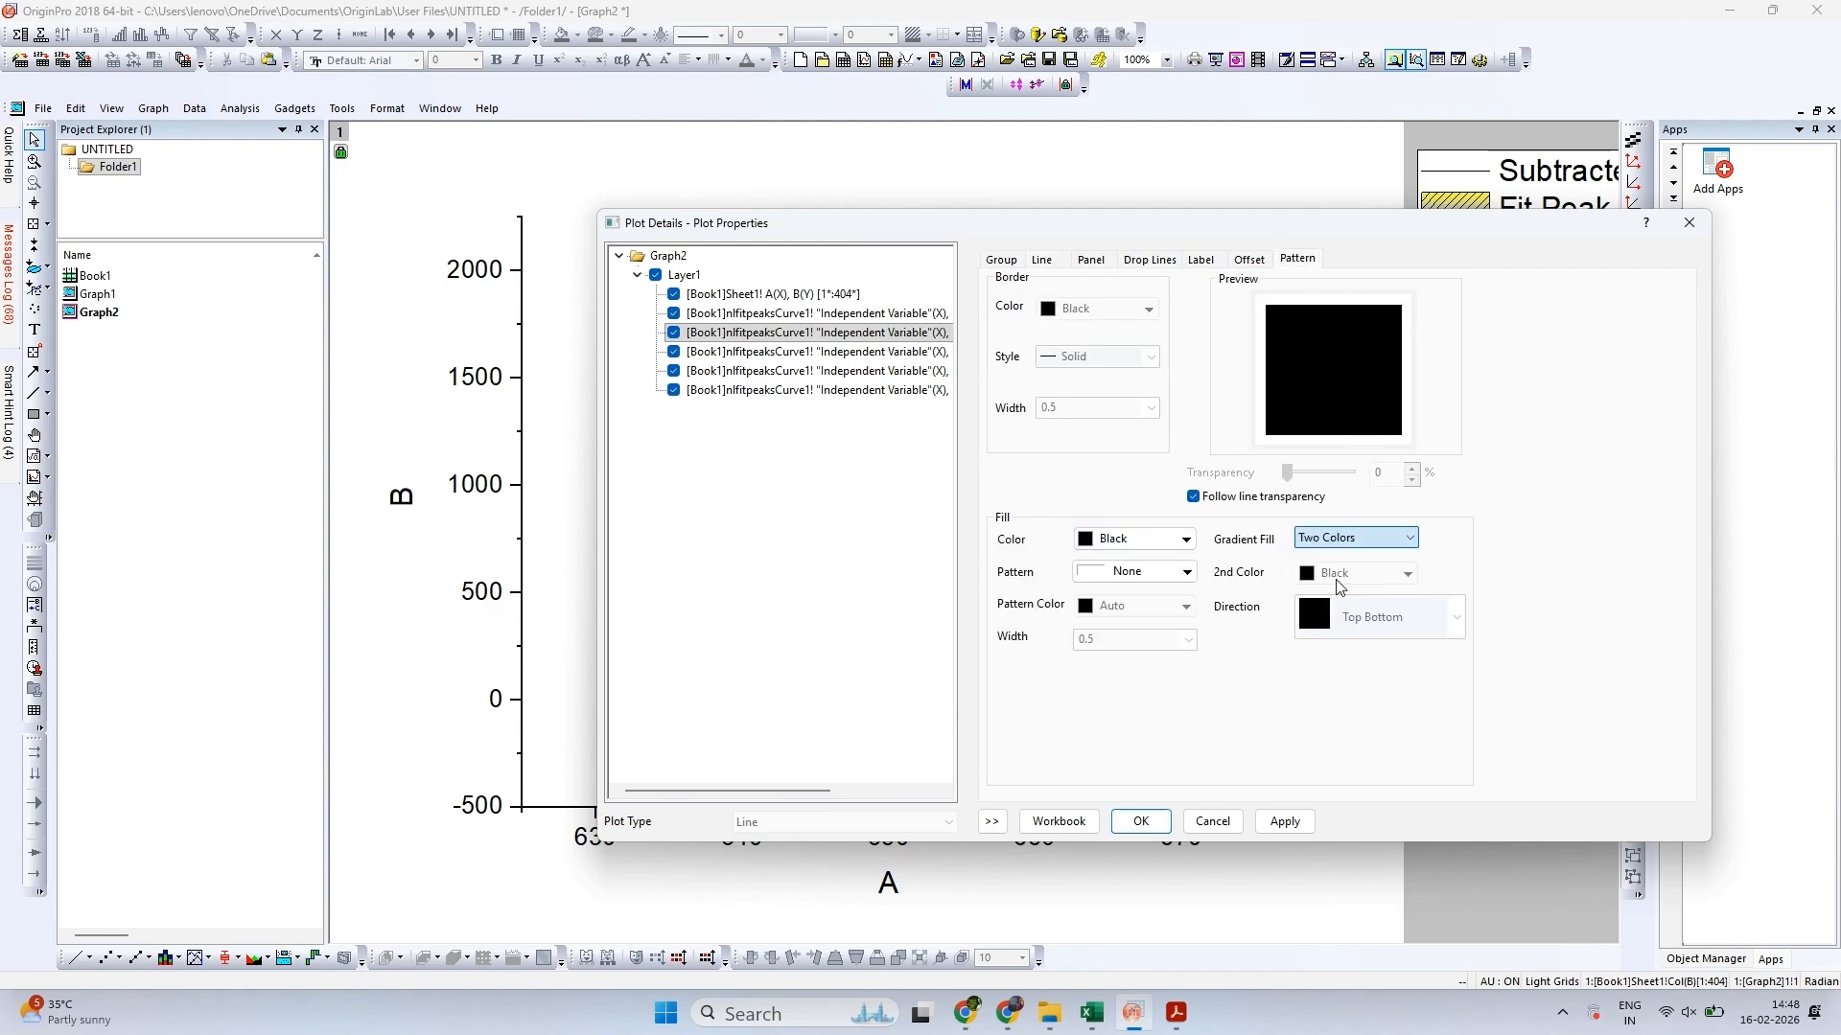
{"action": "left_click", "coordinate": [1342, 575]}
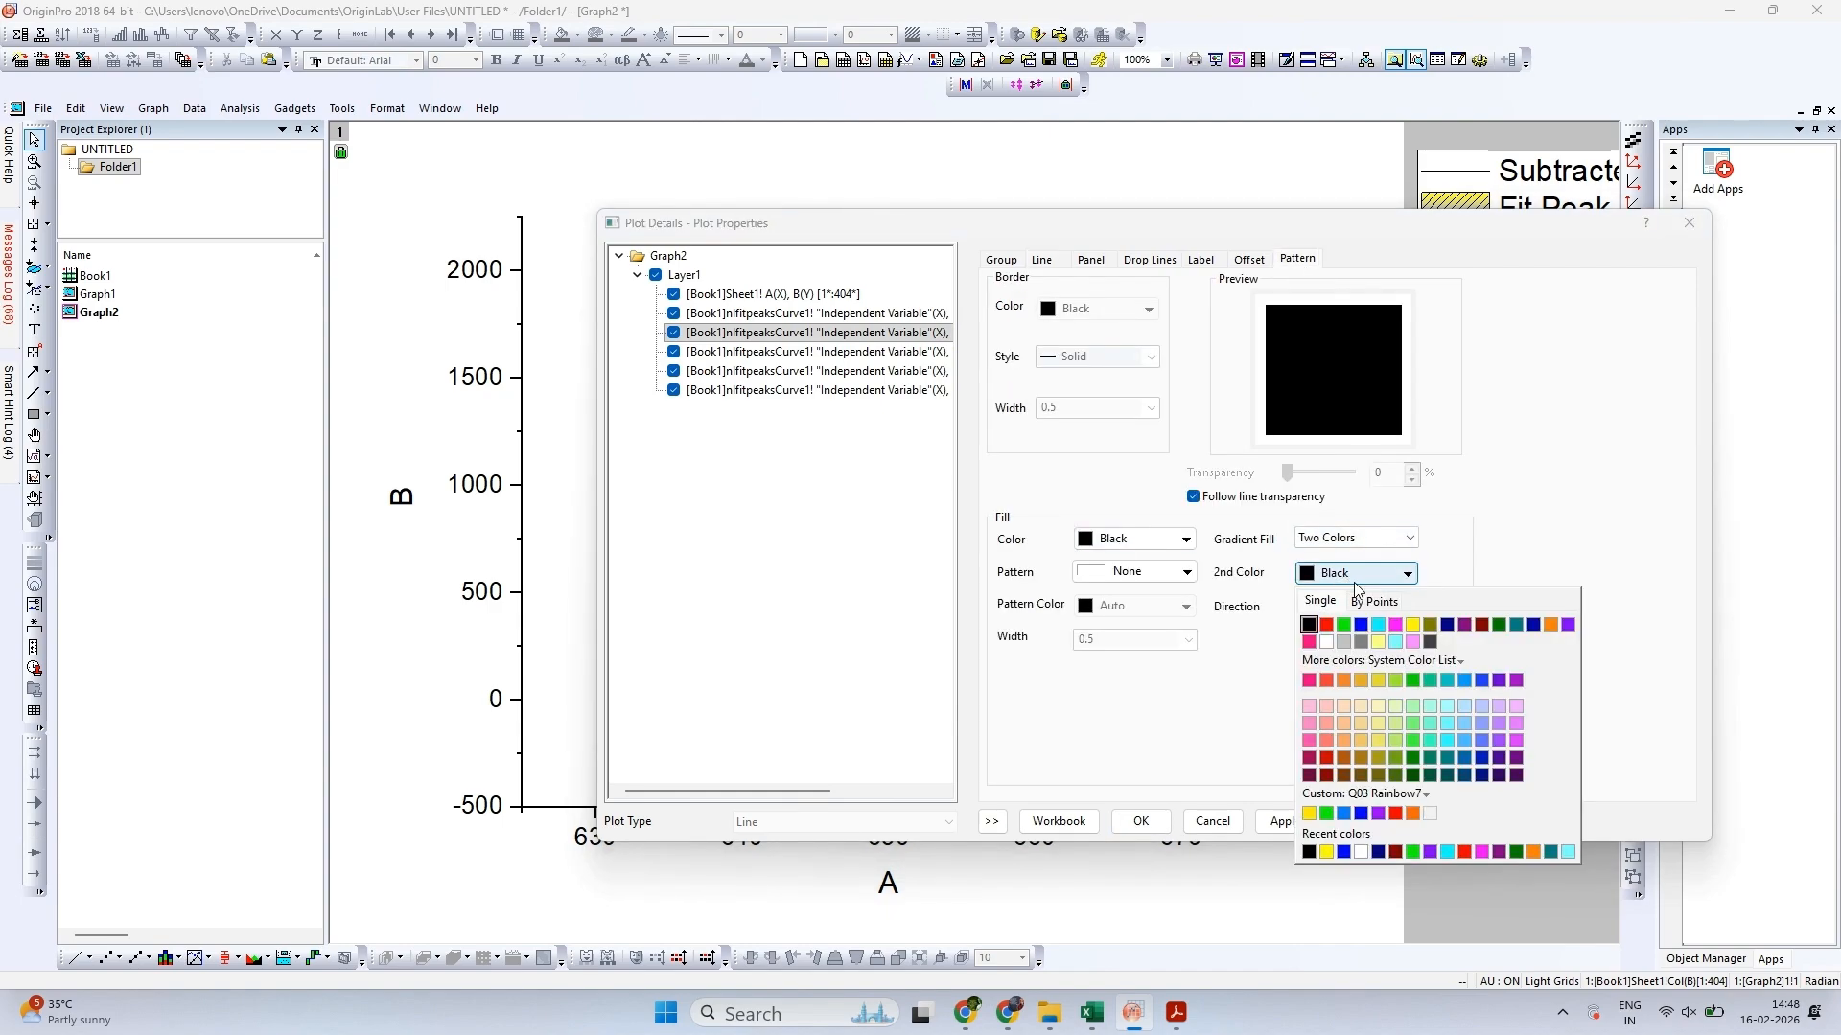
{"action": "left_click", "coordinate": [1395, 624]}
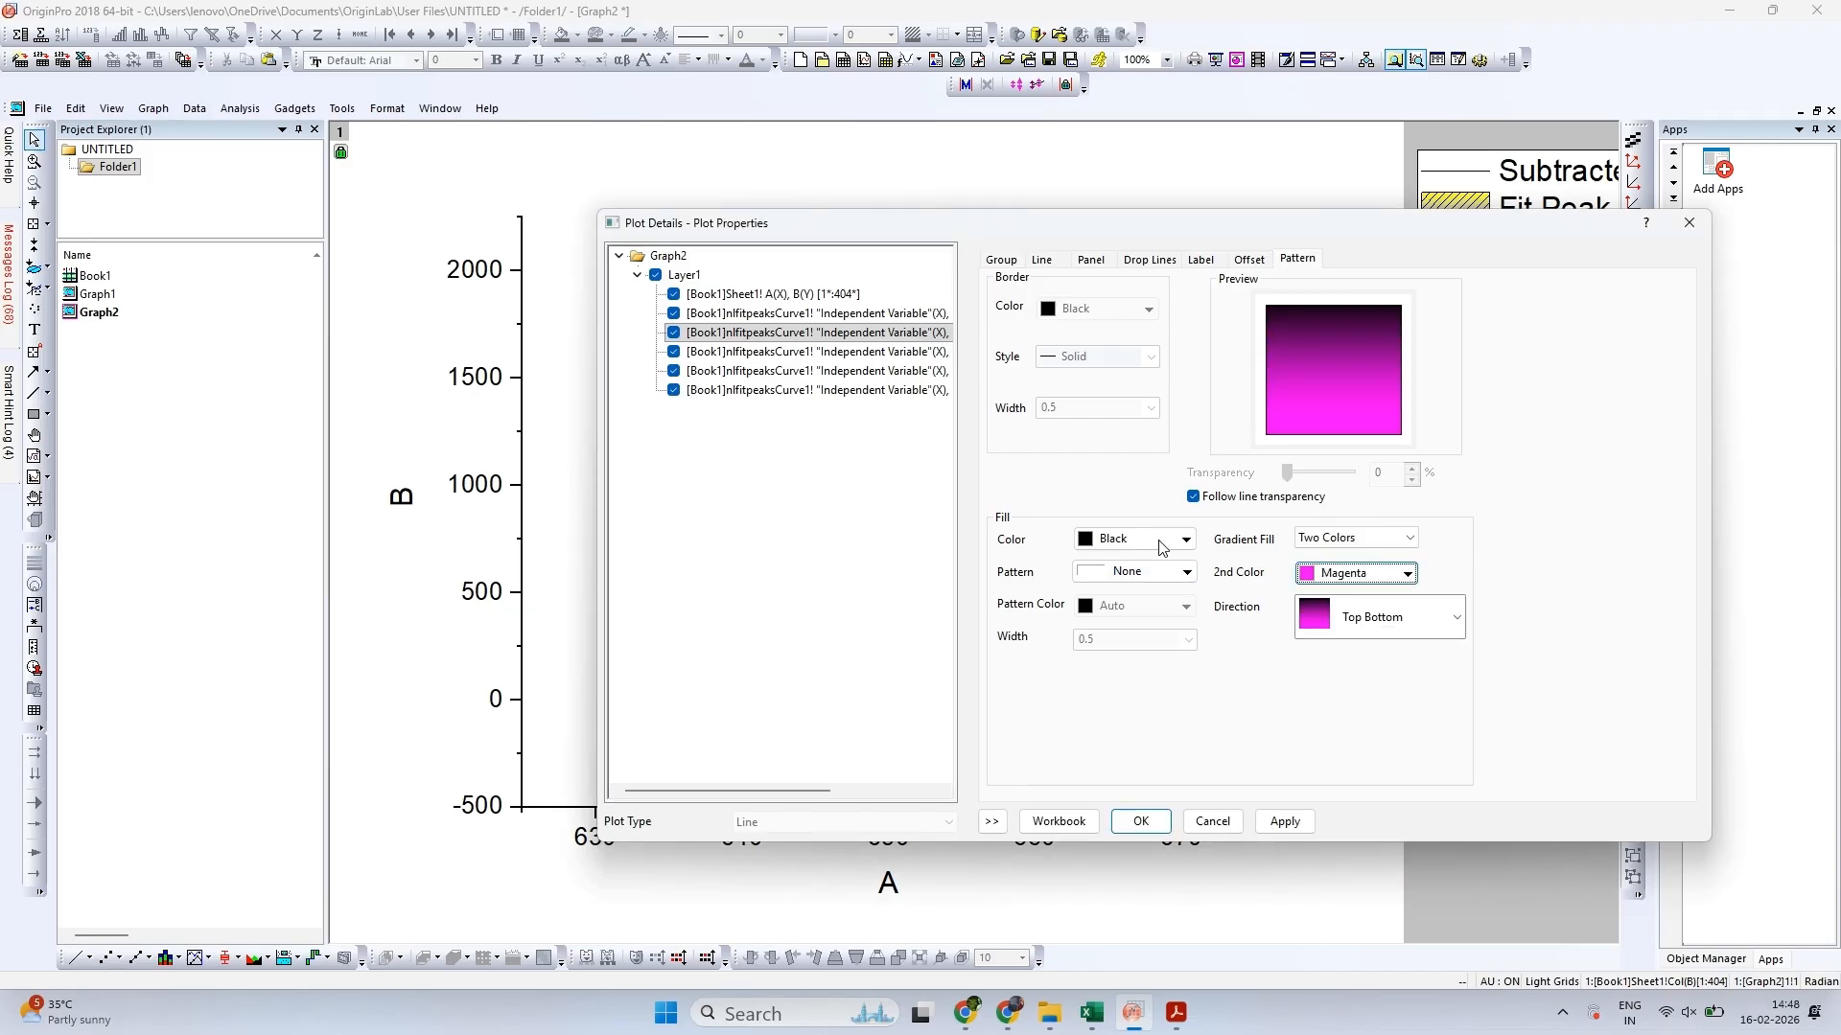
{"action": "left_click", "coordinate": [1185, 538]}
{"action": "left_click", "coordinate": [1197, 621]}
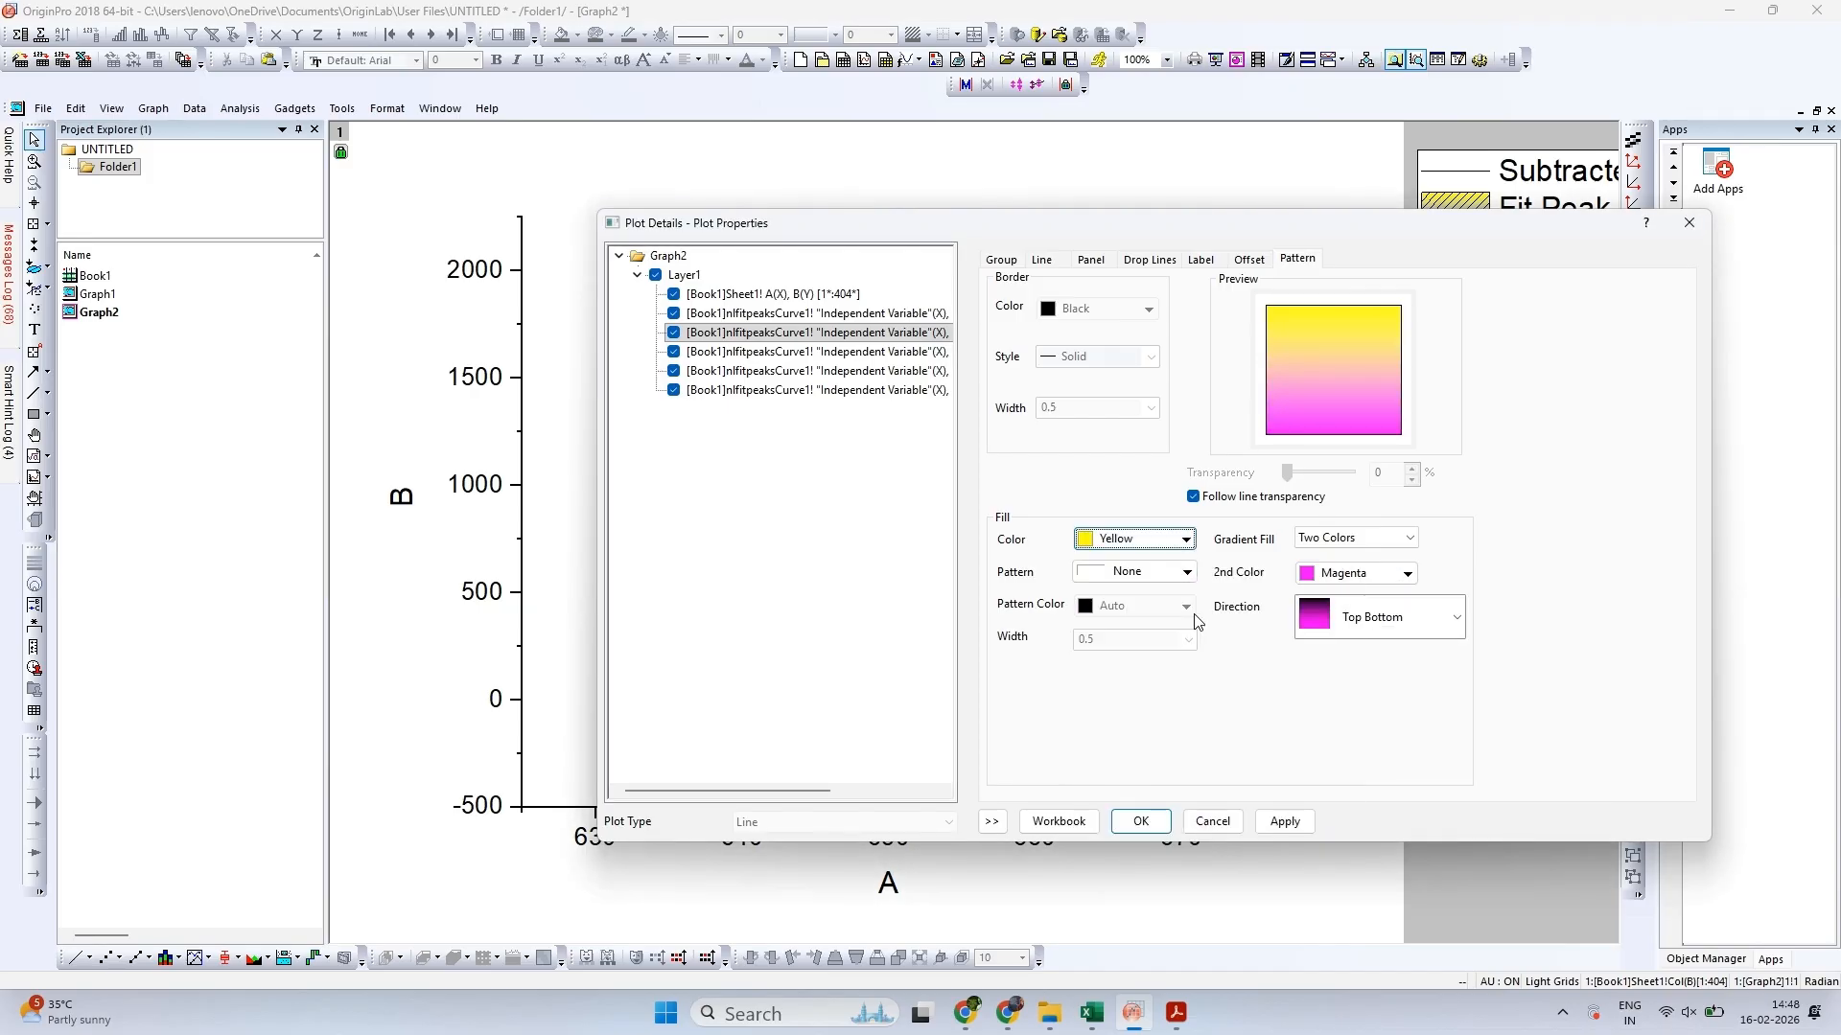
{"action": "left_click", "coordinate": [1179, 539]}
{"action": "left_click", "coordinate": [1131, 618]}
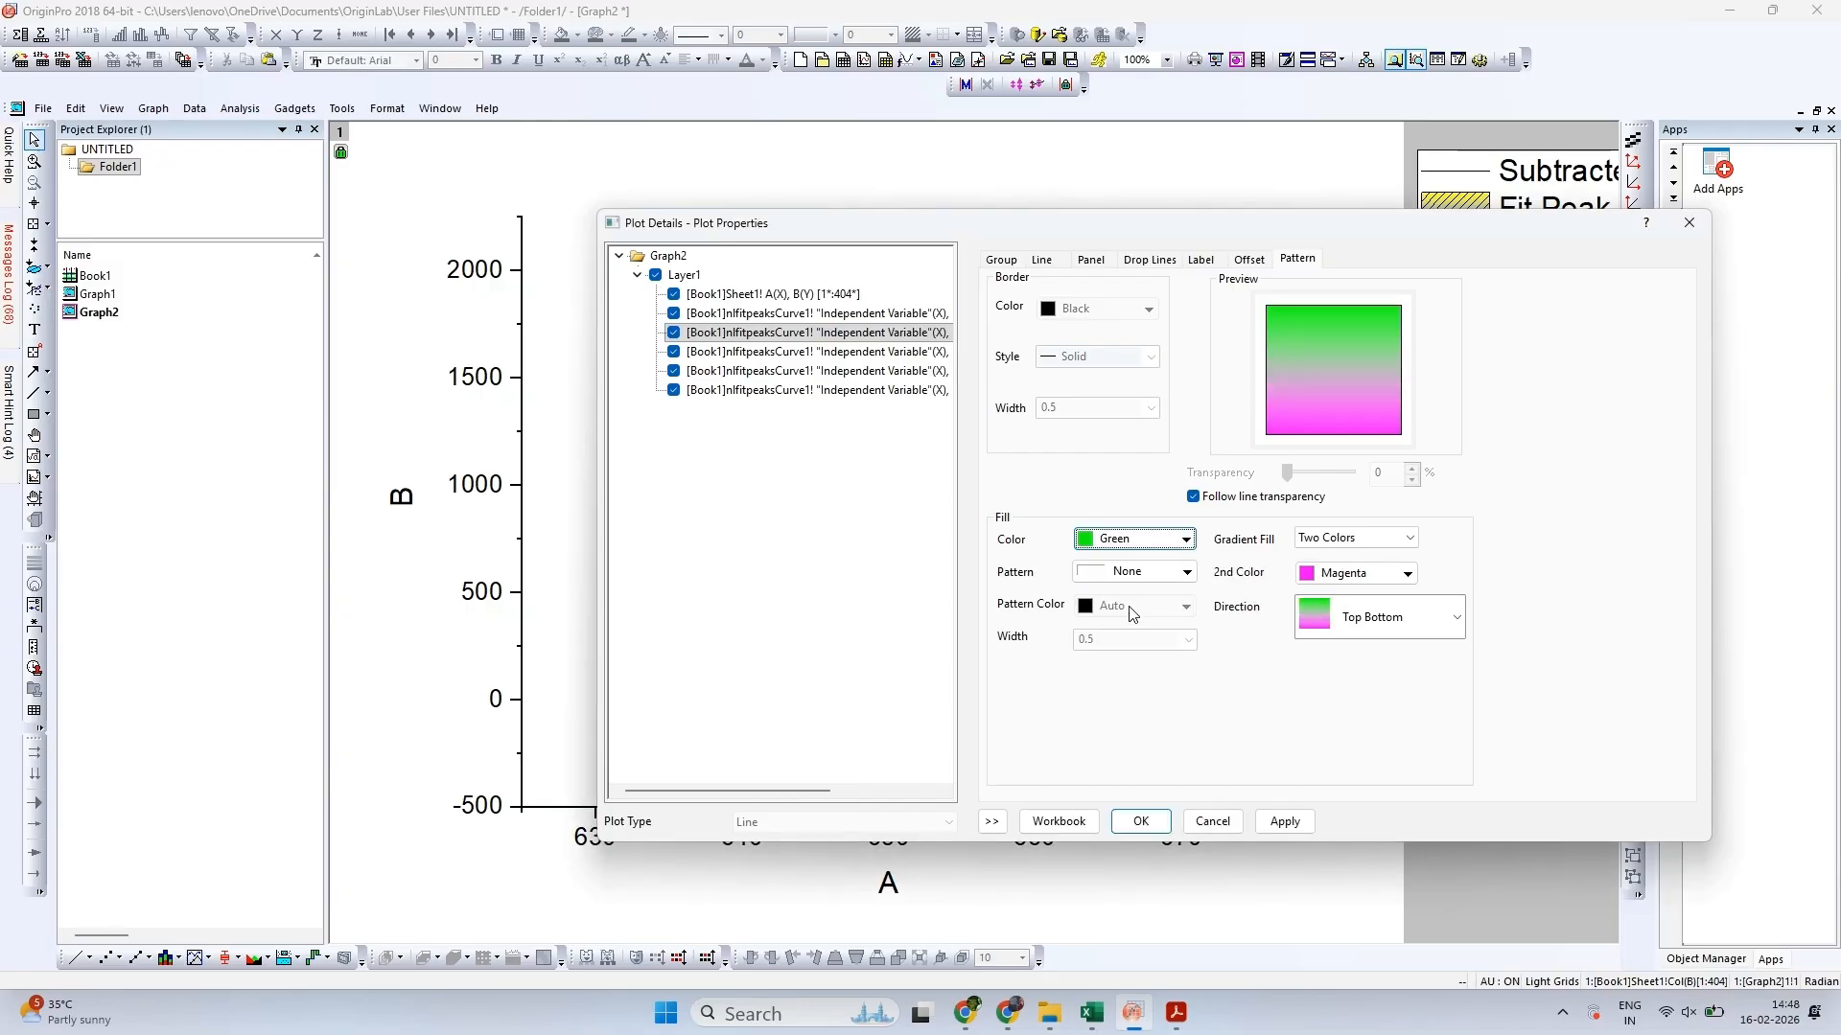
Set the Fit Peak 2 fill pattern to Dense and apply the plot properties to the graph
{"action": "left_click", "coordinate": [1132, 573]}
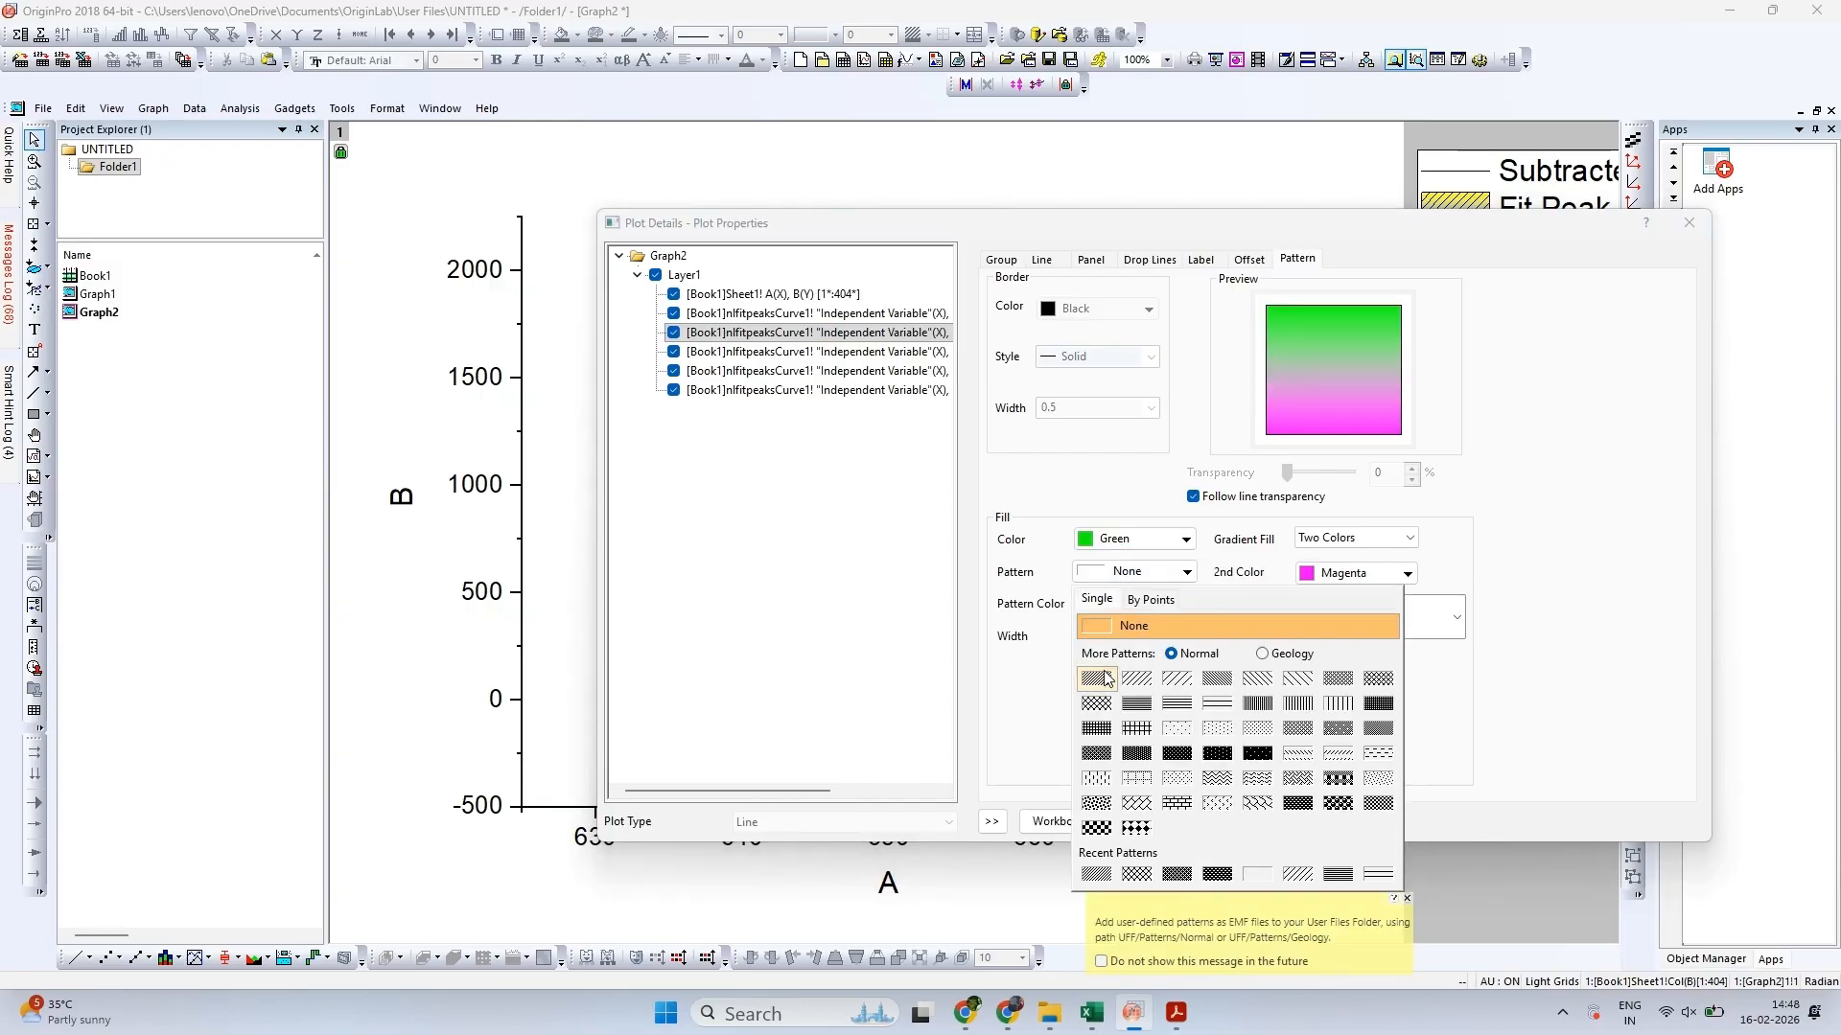
{"action": "left_click", "coordinate": [1096, 678]}
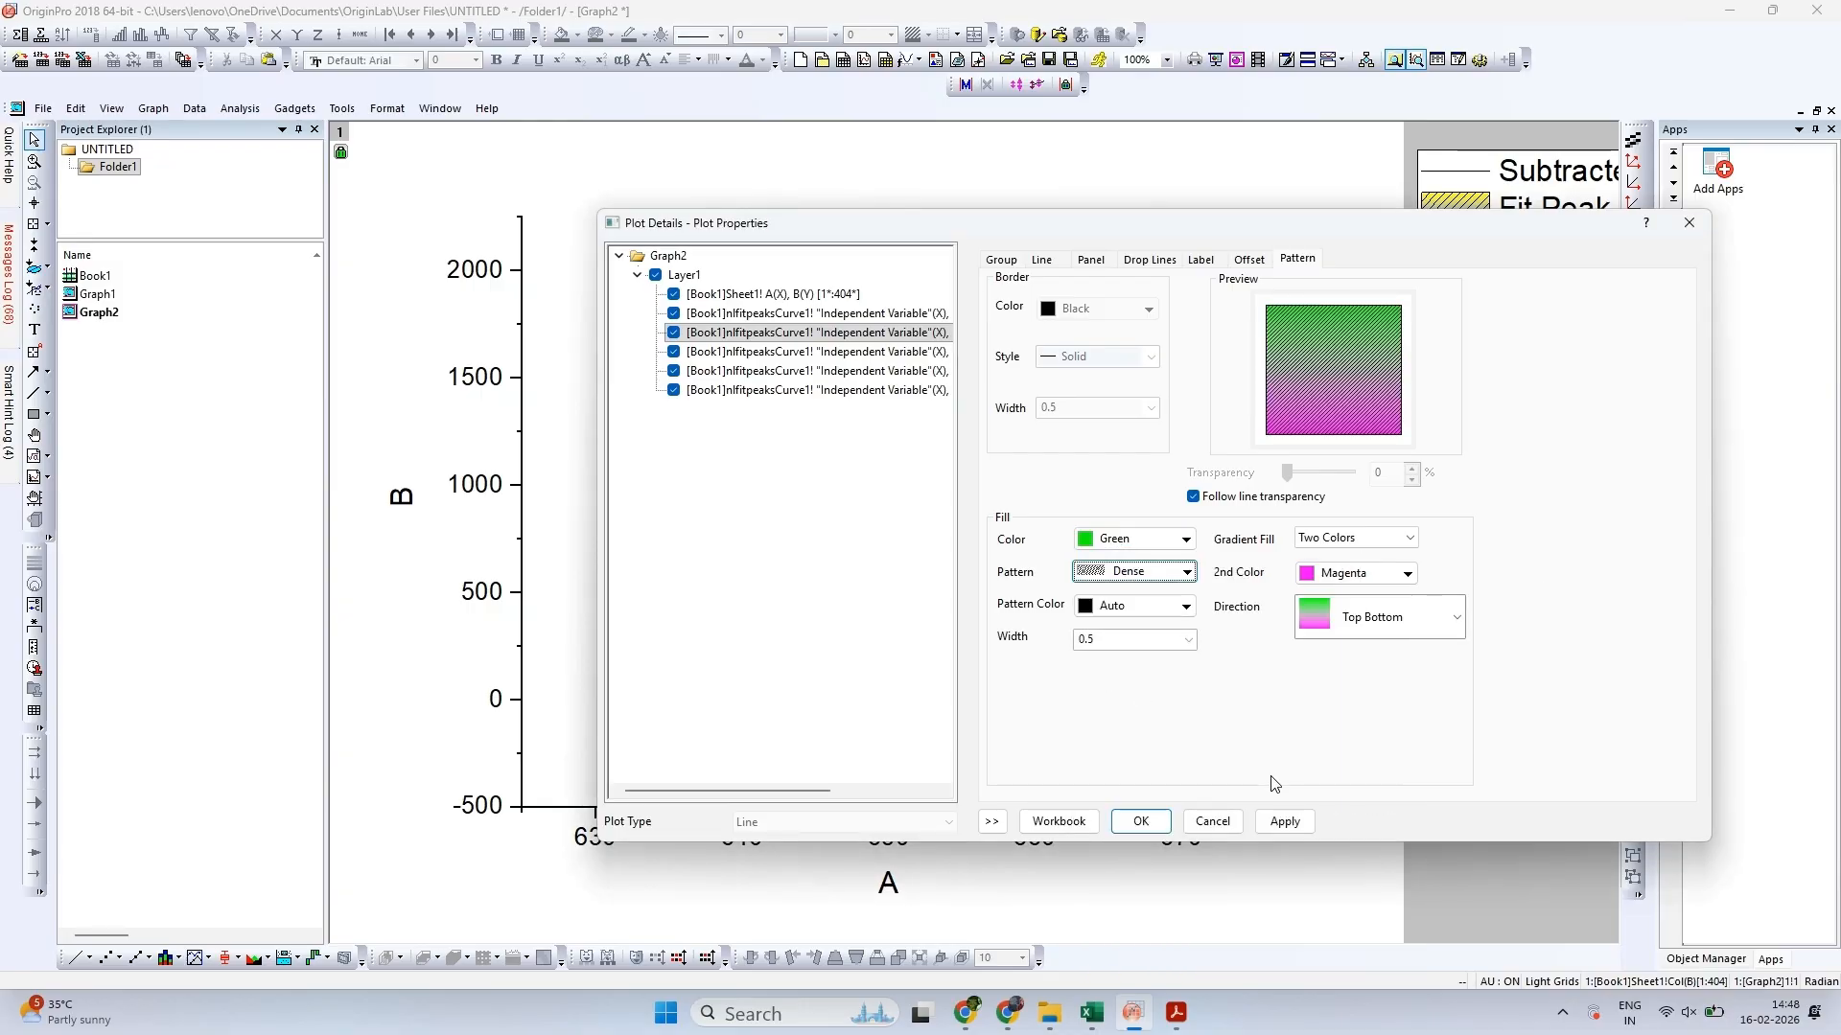
{"action": "left_click", "coordinate": [1141, 822]}
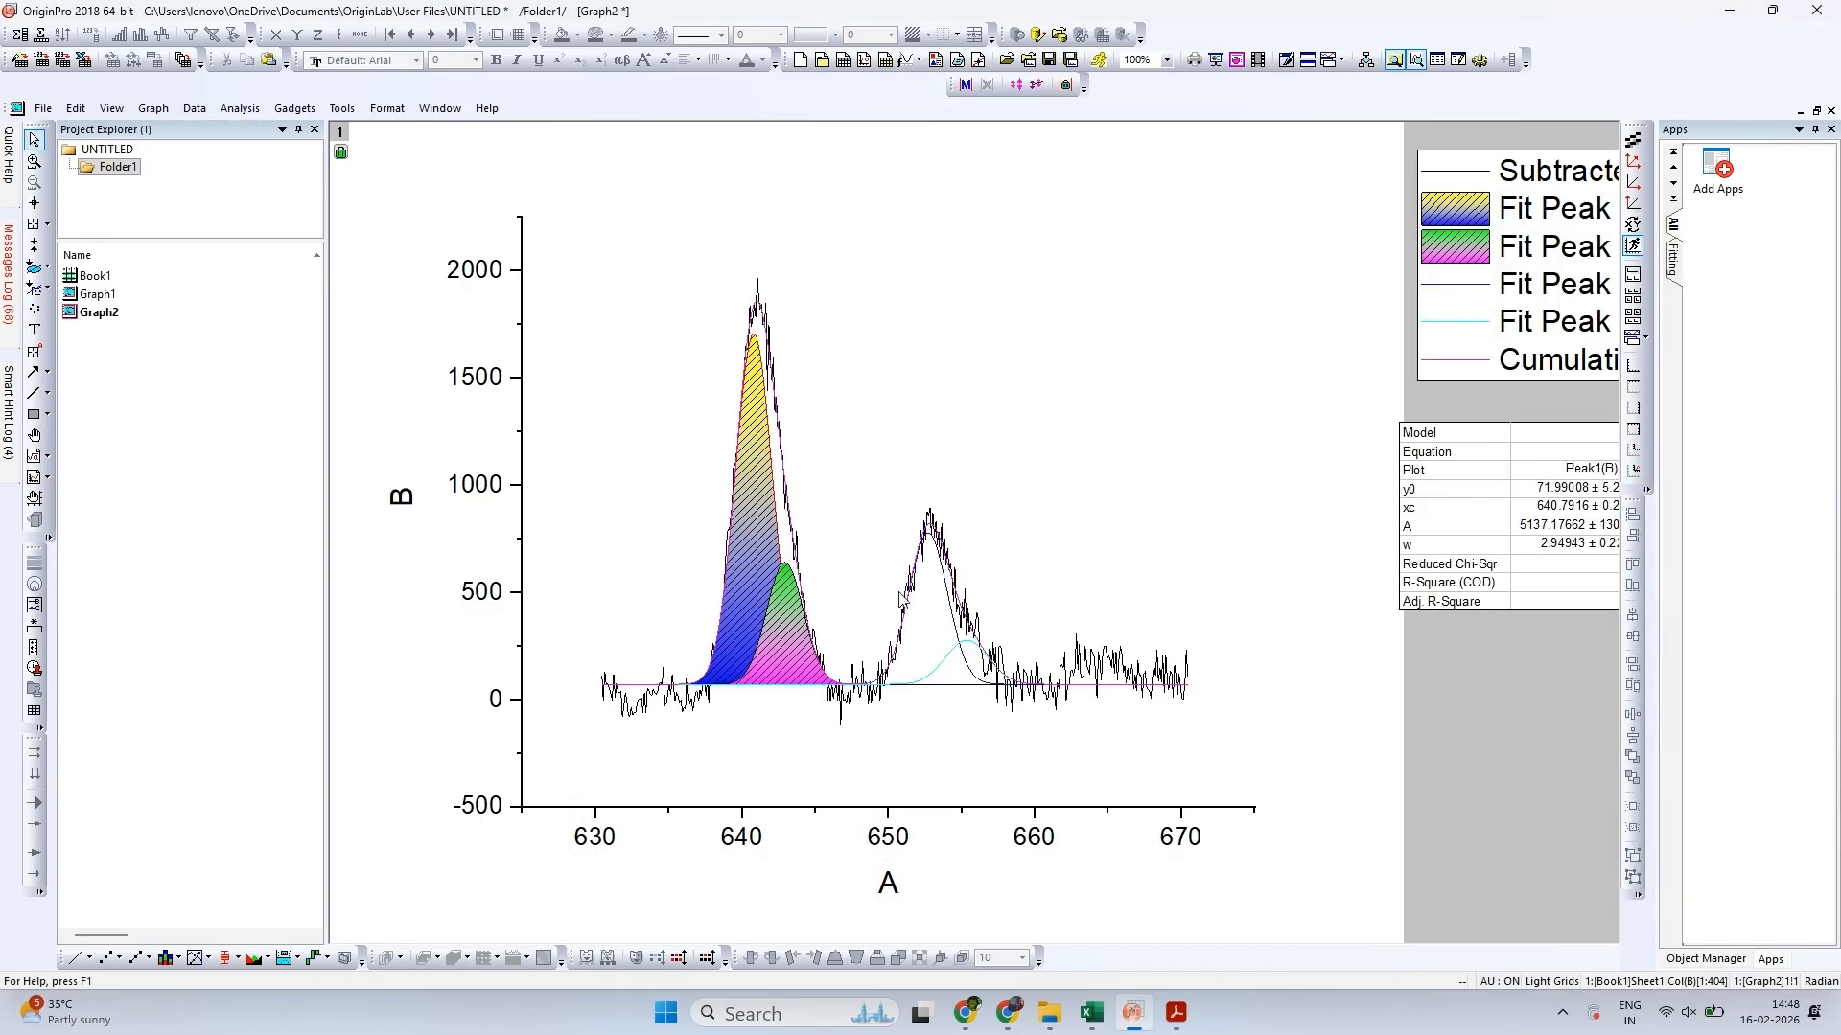
Enable the fill under the Fit Peak 3 curve using the option Inclusive broken by missing values
{"action": "double_click", "coordinate": [1463, 287]}
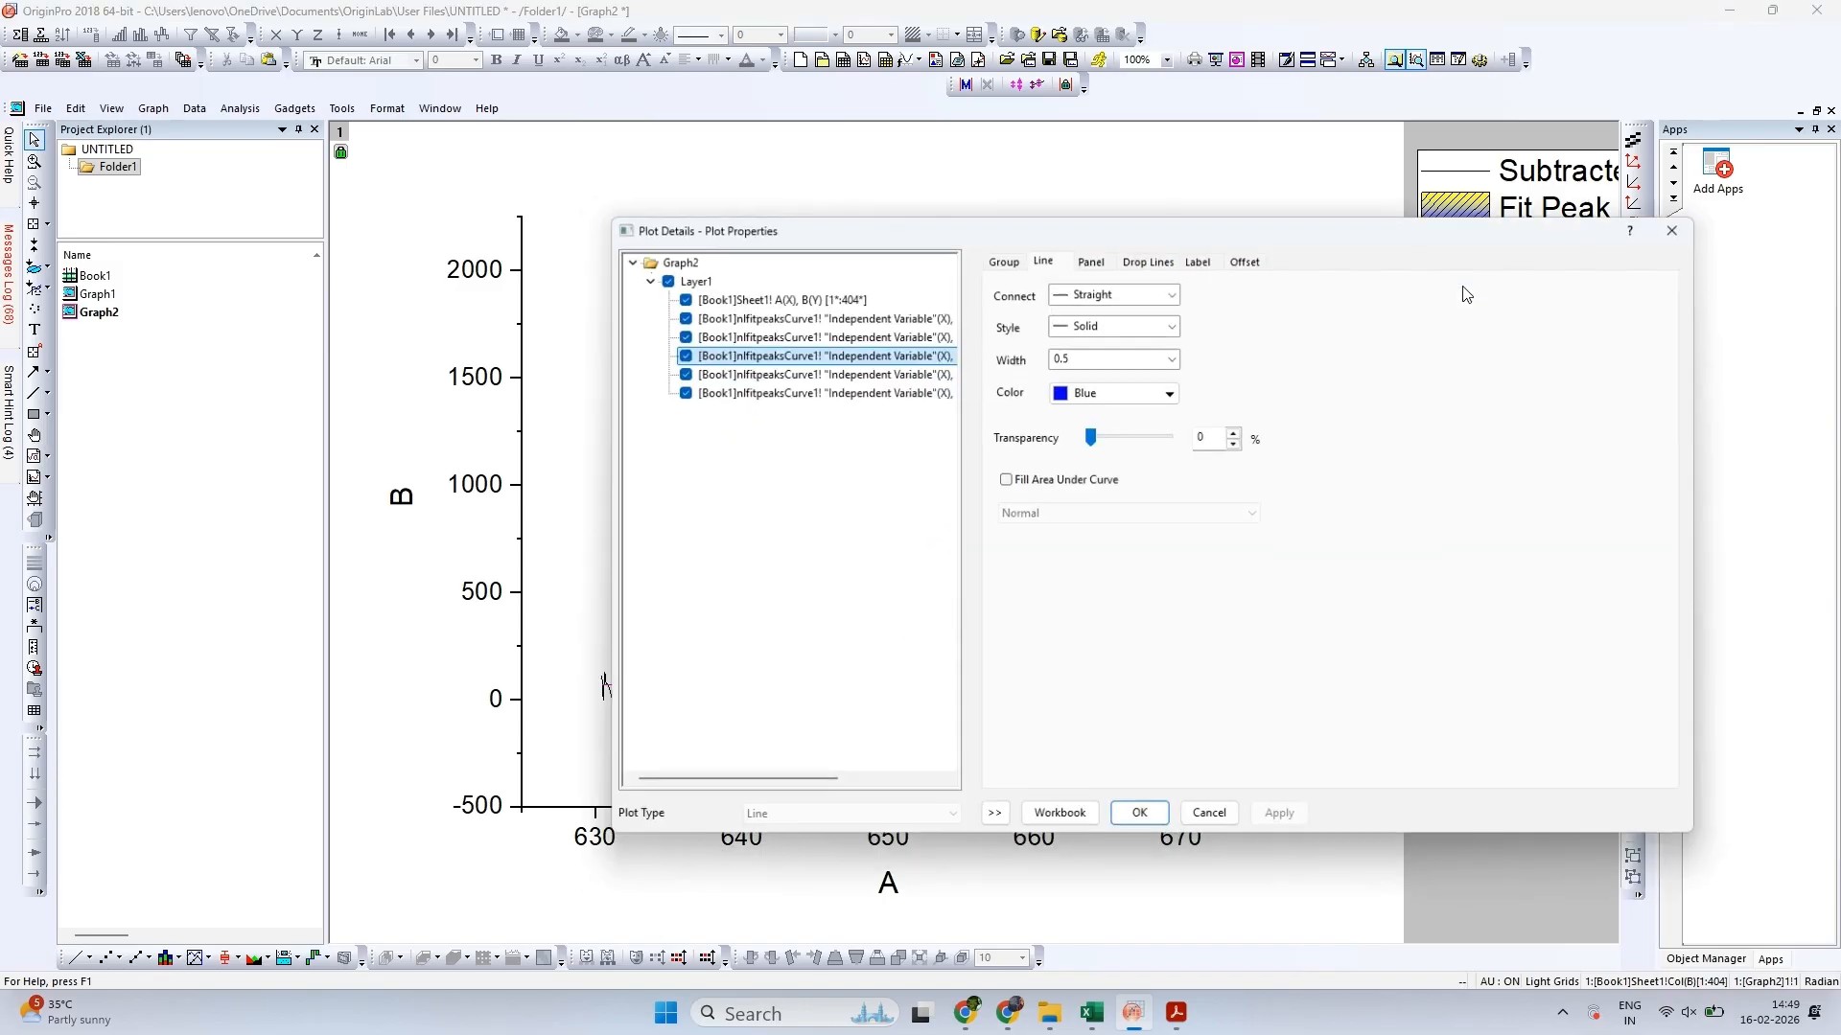
{"action": "left_click", "coordinate": [1083, 480]}
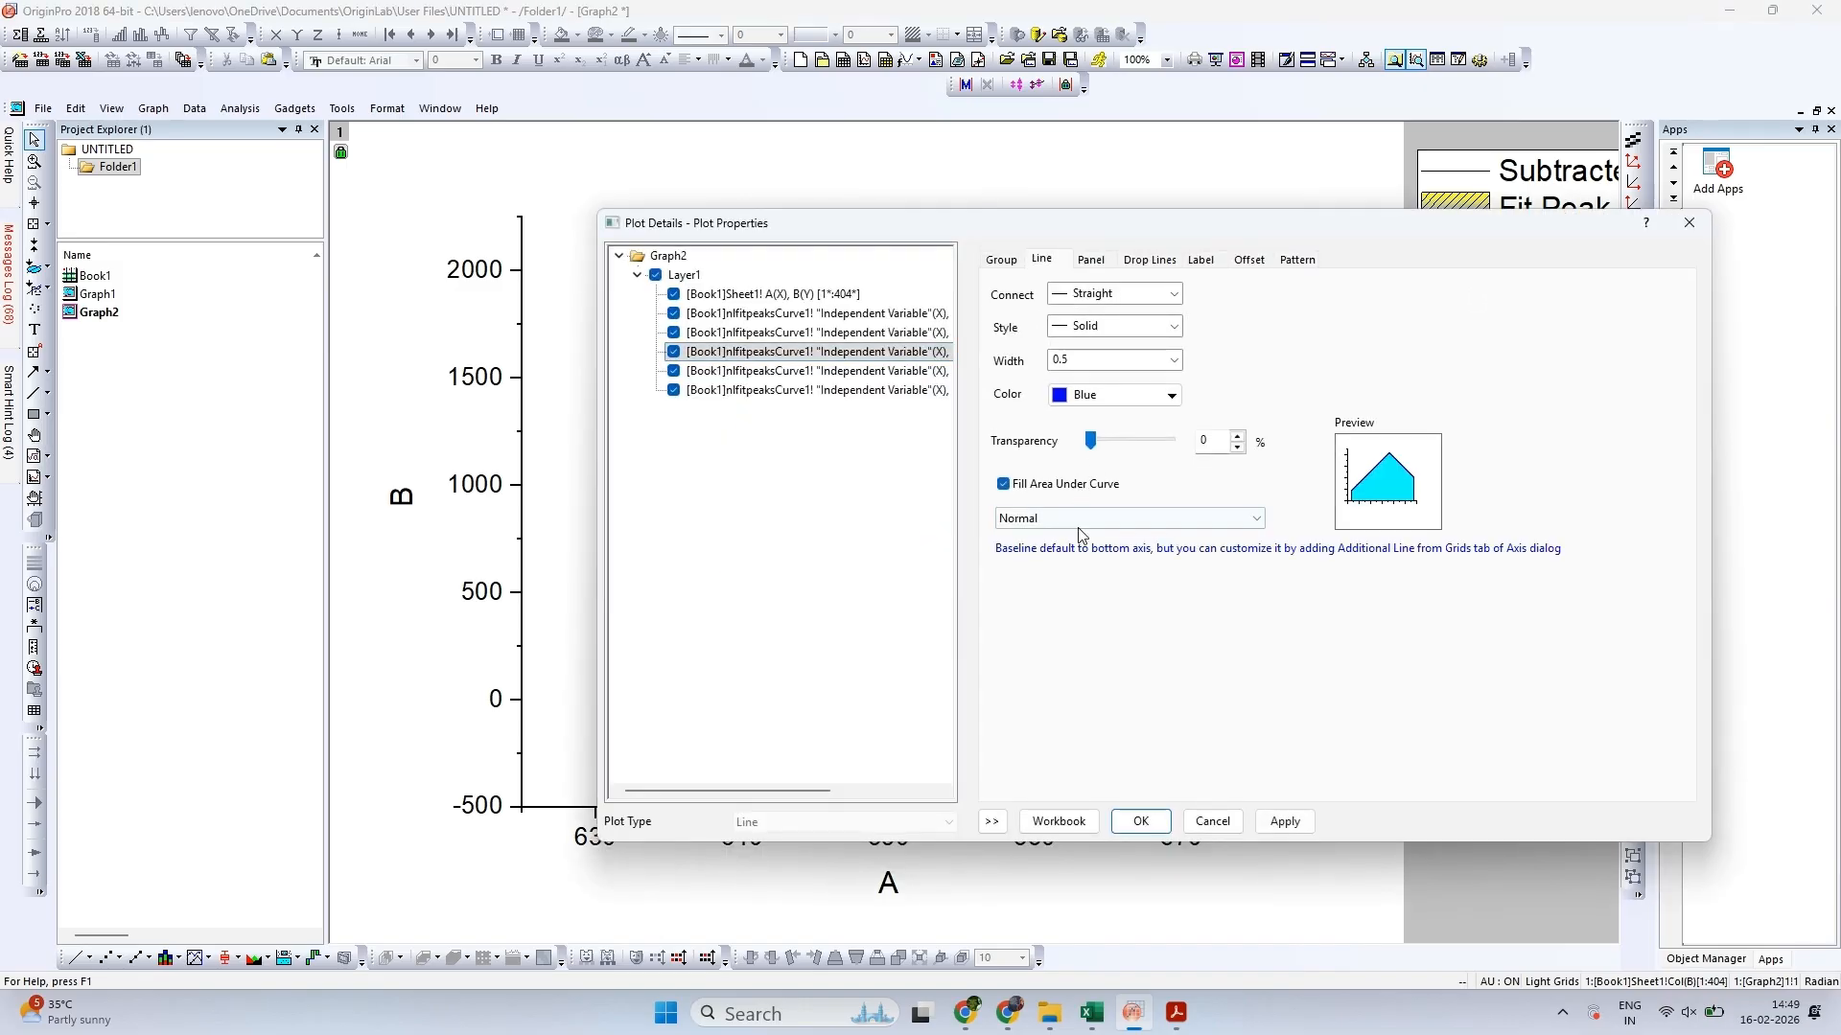
{"action": "left_click", "coordinate": [1083, 515]}
{"action": "left_click", "coordinate": [1084, 561]}
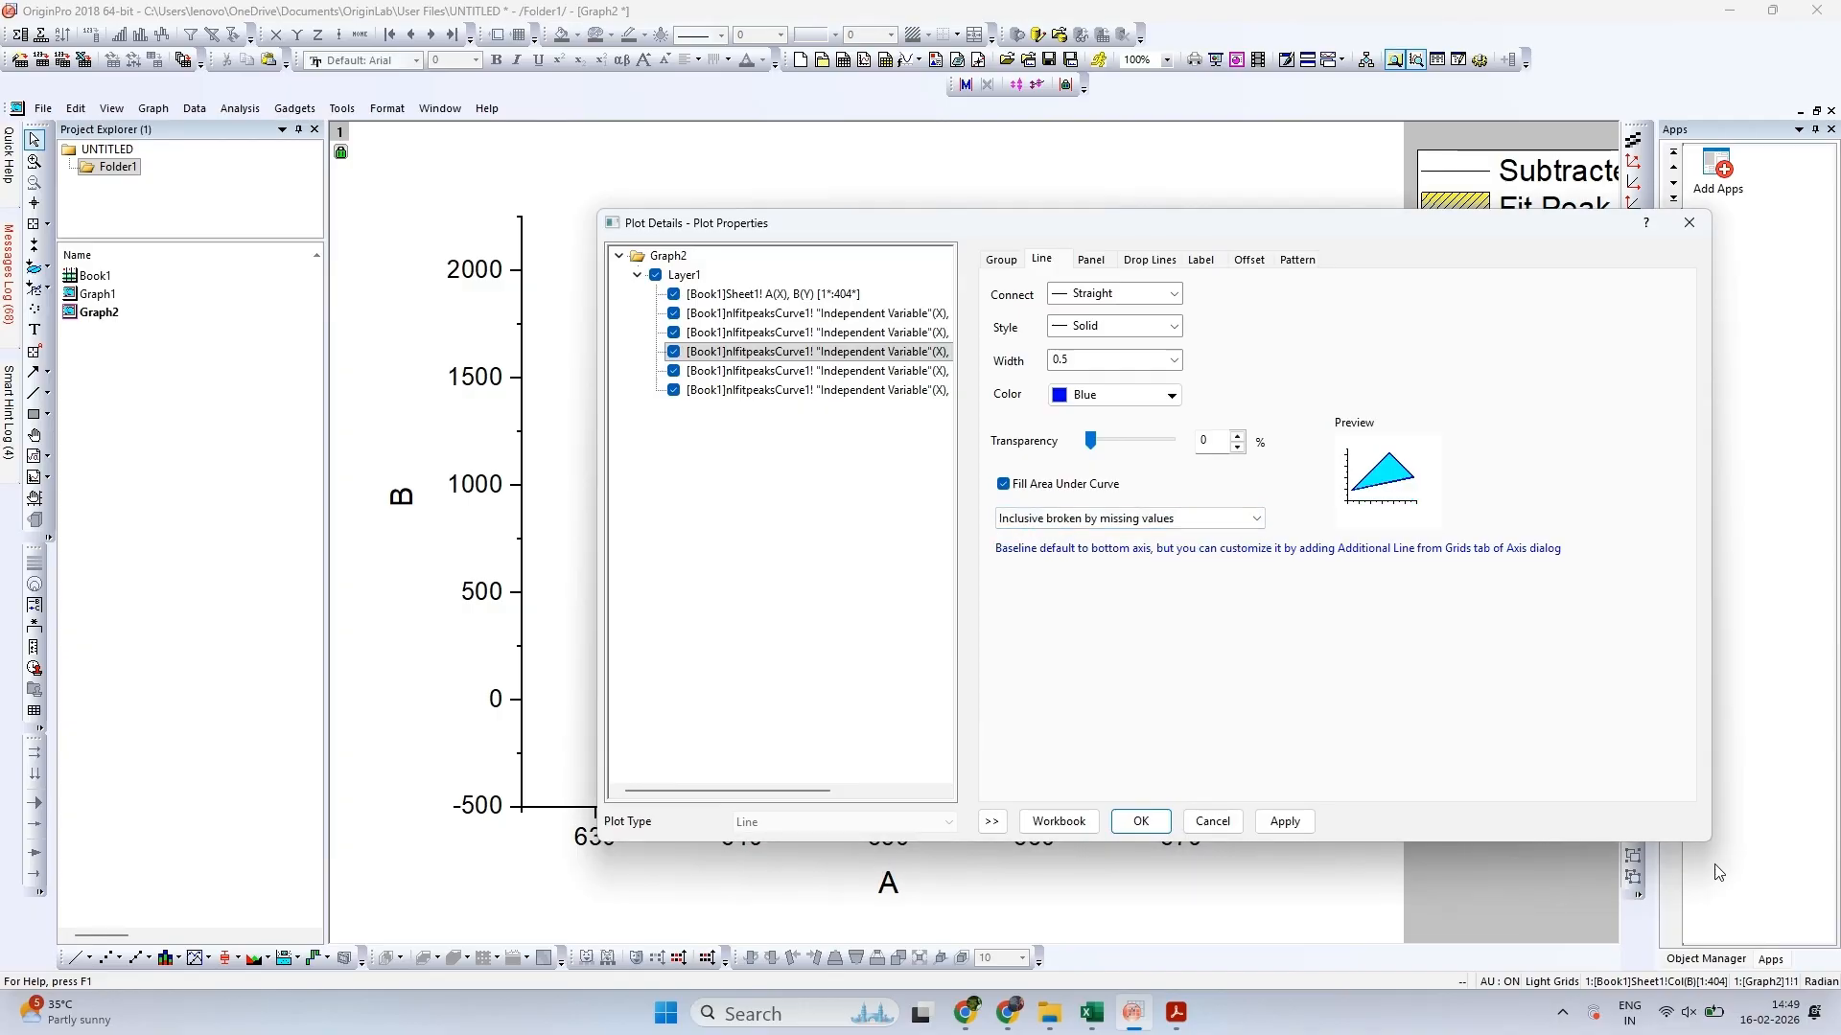
{"action": "left_click", "coordinate": [1731, 910]}
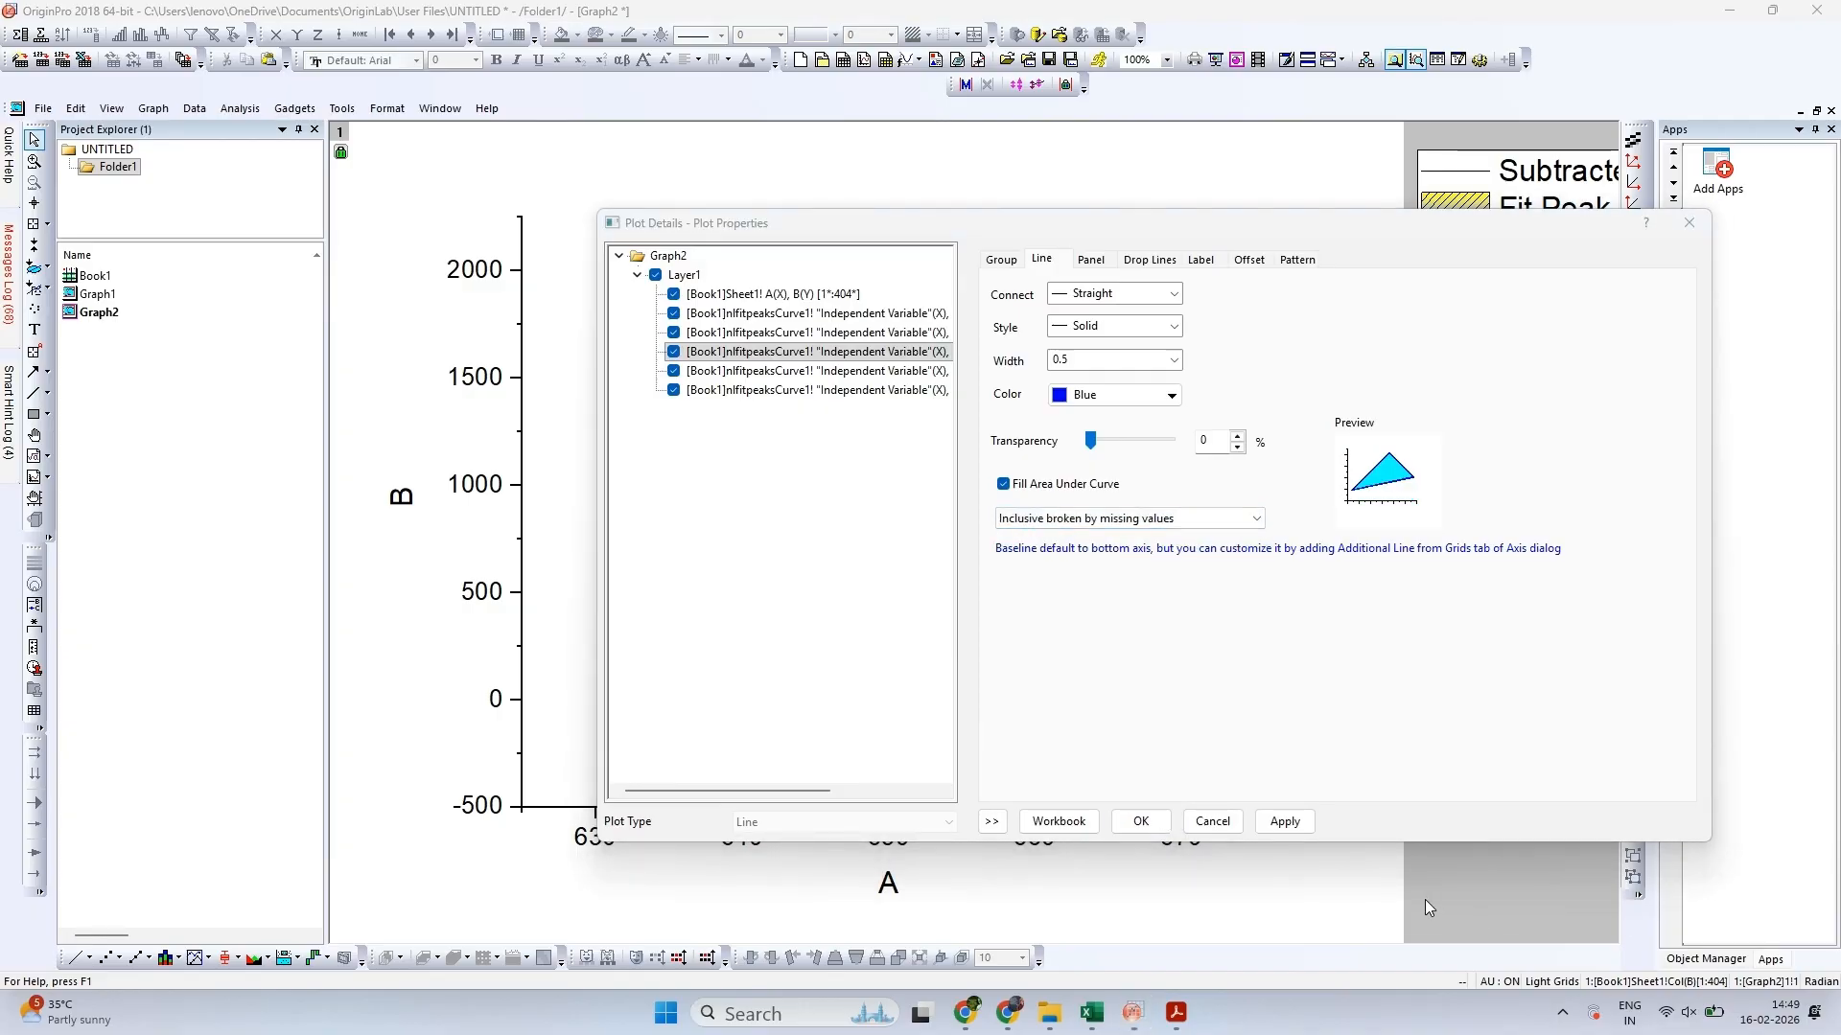
Give the Fit Peak 3 fill a Two Colors gradient with Red as fill colour and Olive as second colour
{"action": "left_click", "coordinate": [1299, 260]}
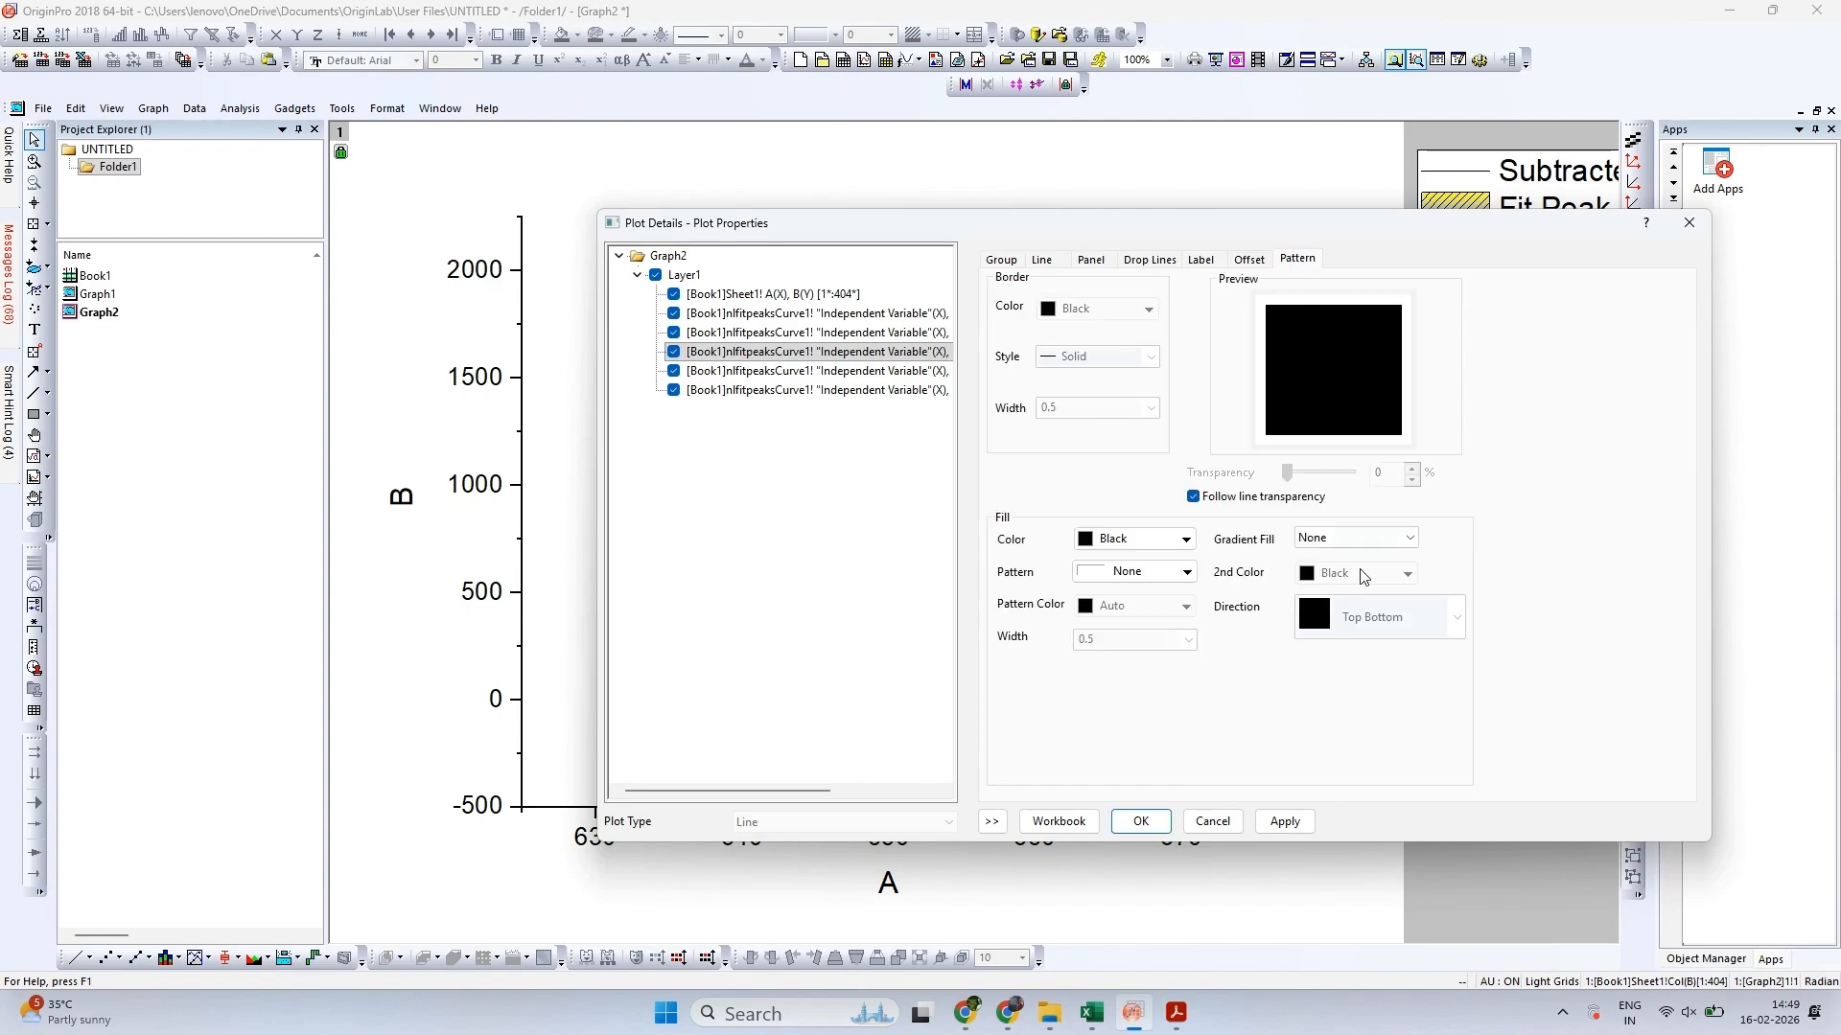
{"action": "left_click", "coordinate": [1371, 538]}
{"action": "left_click", "coordinate": [1371, 586]}
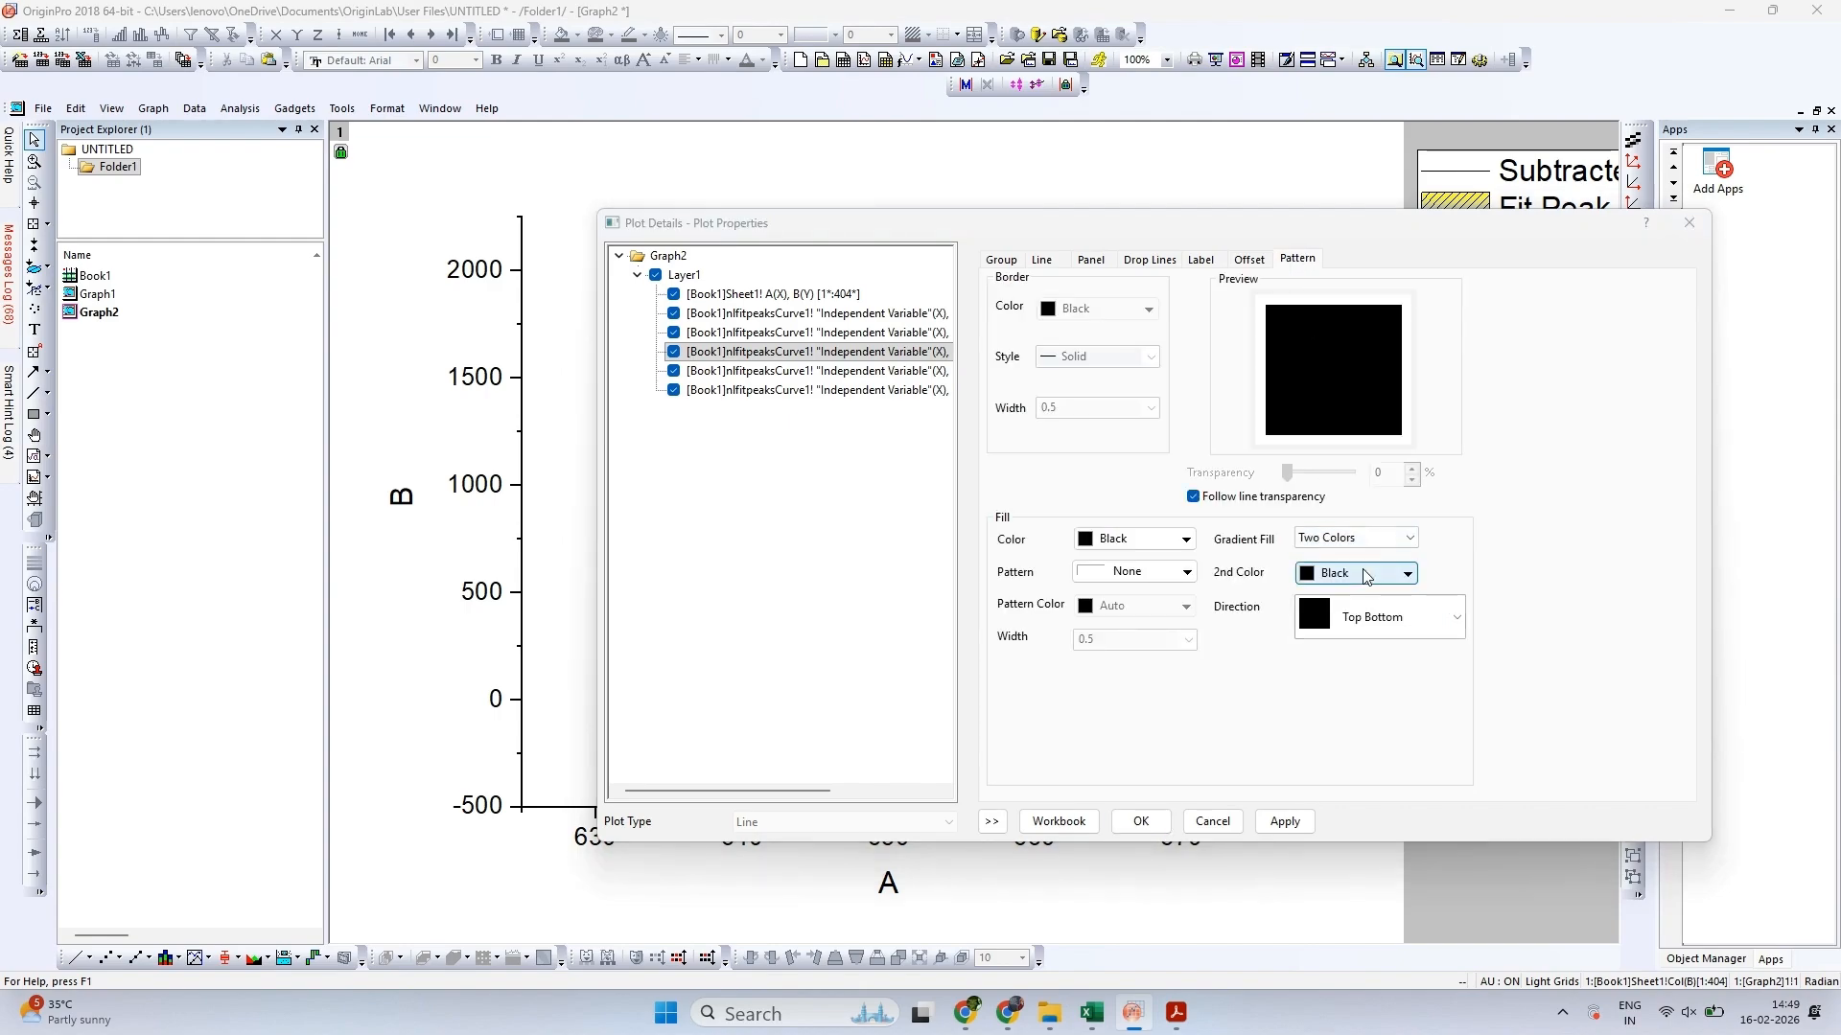
{"action": "left_click", "coordinate": [1400, 573]}
{"action": "left_click", "coordinate": [1499, 624]}
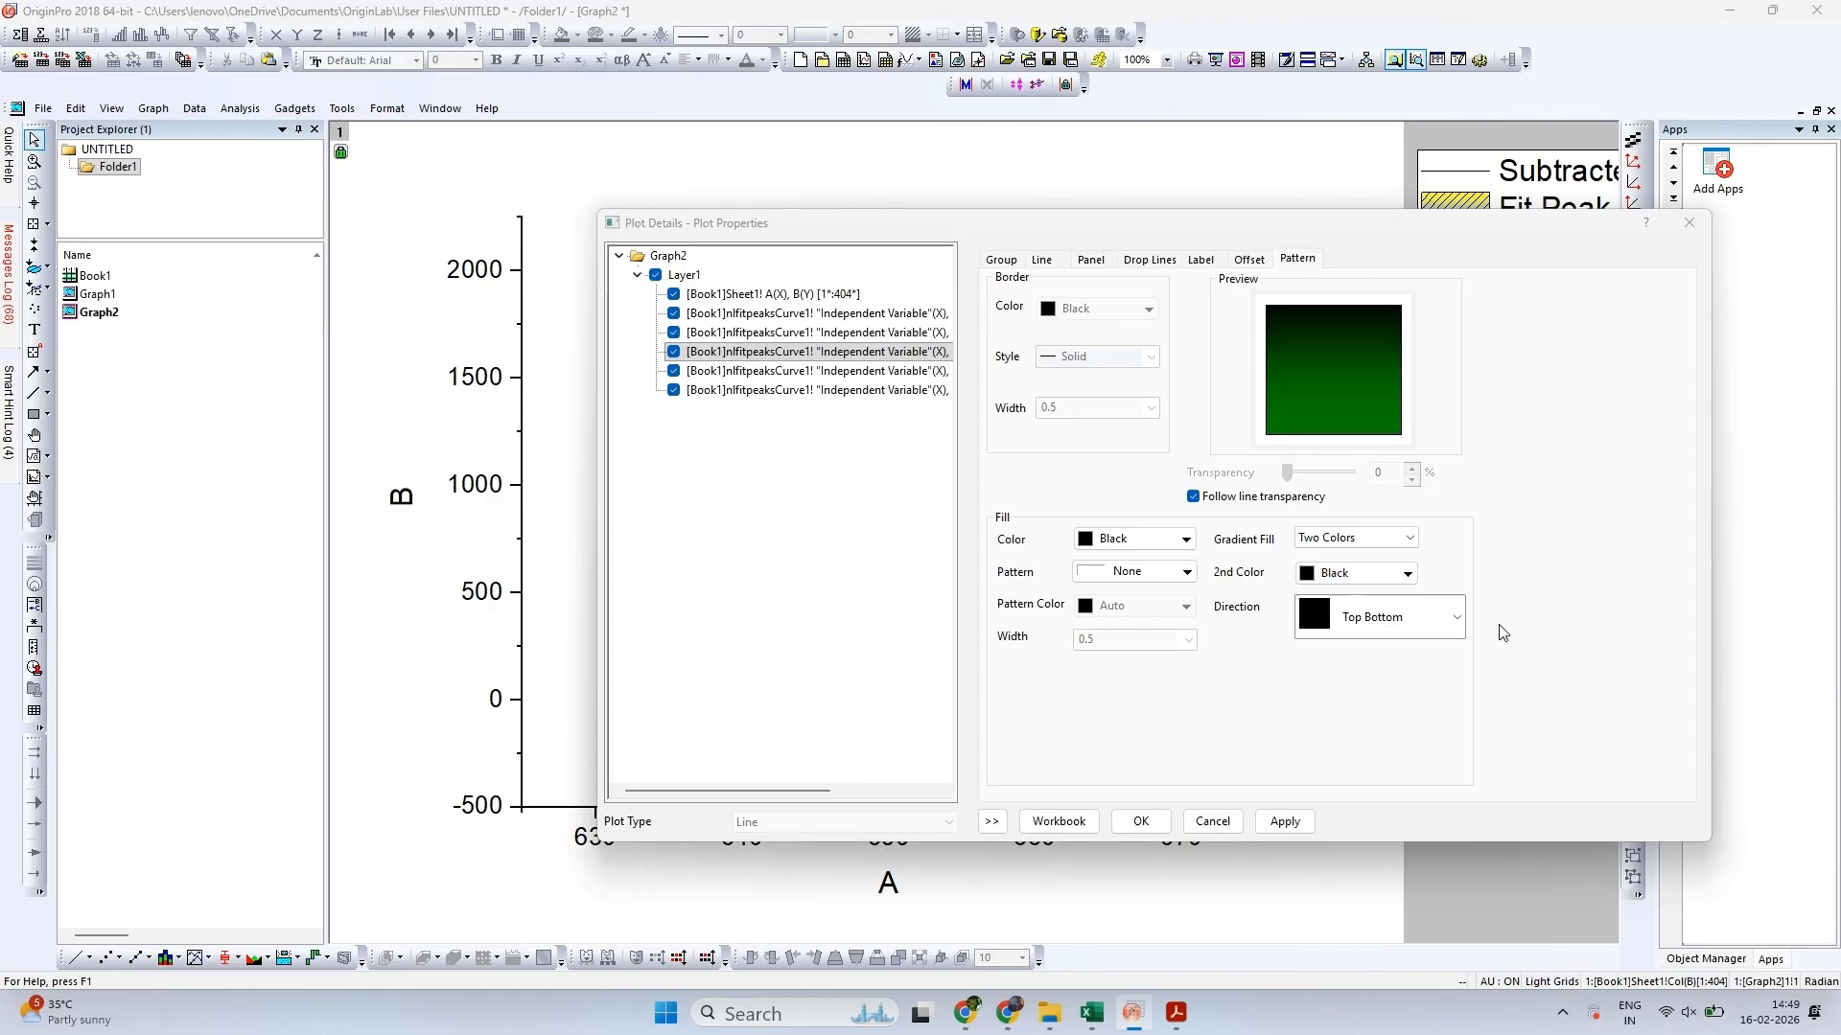
{"action": "left_click", "coordinate": [1133, 540]}
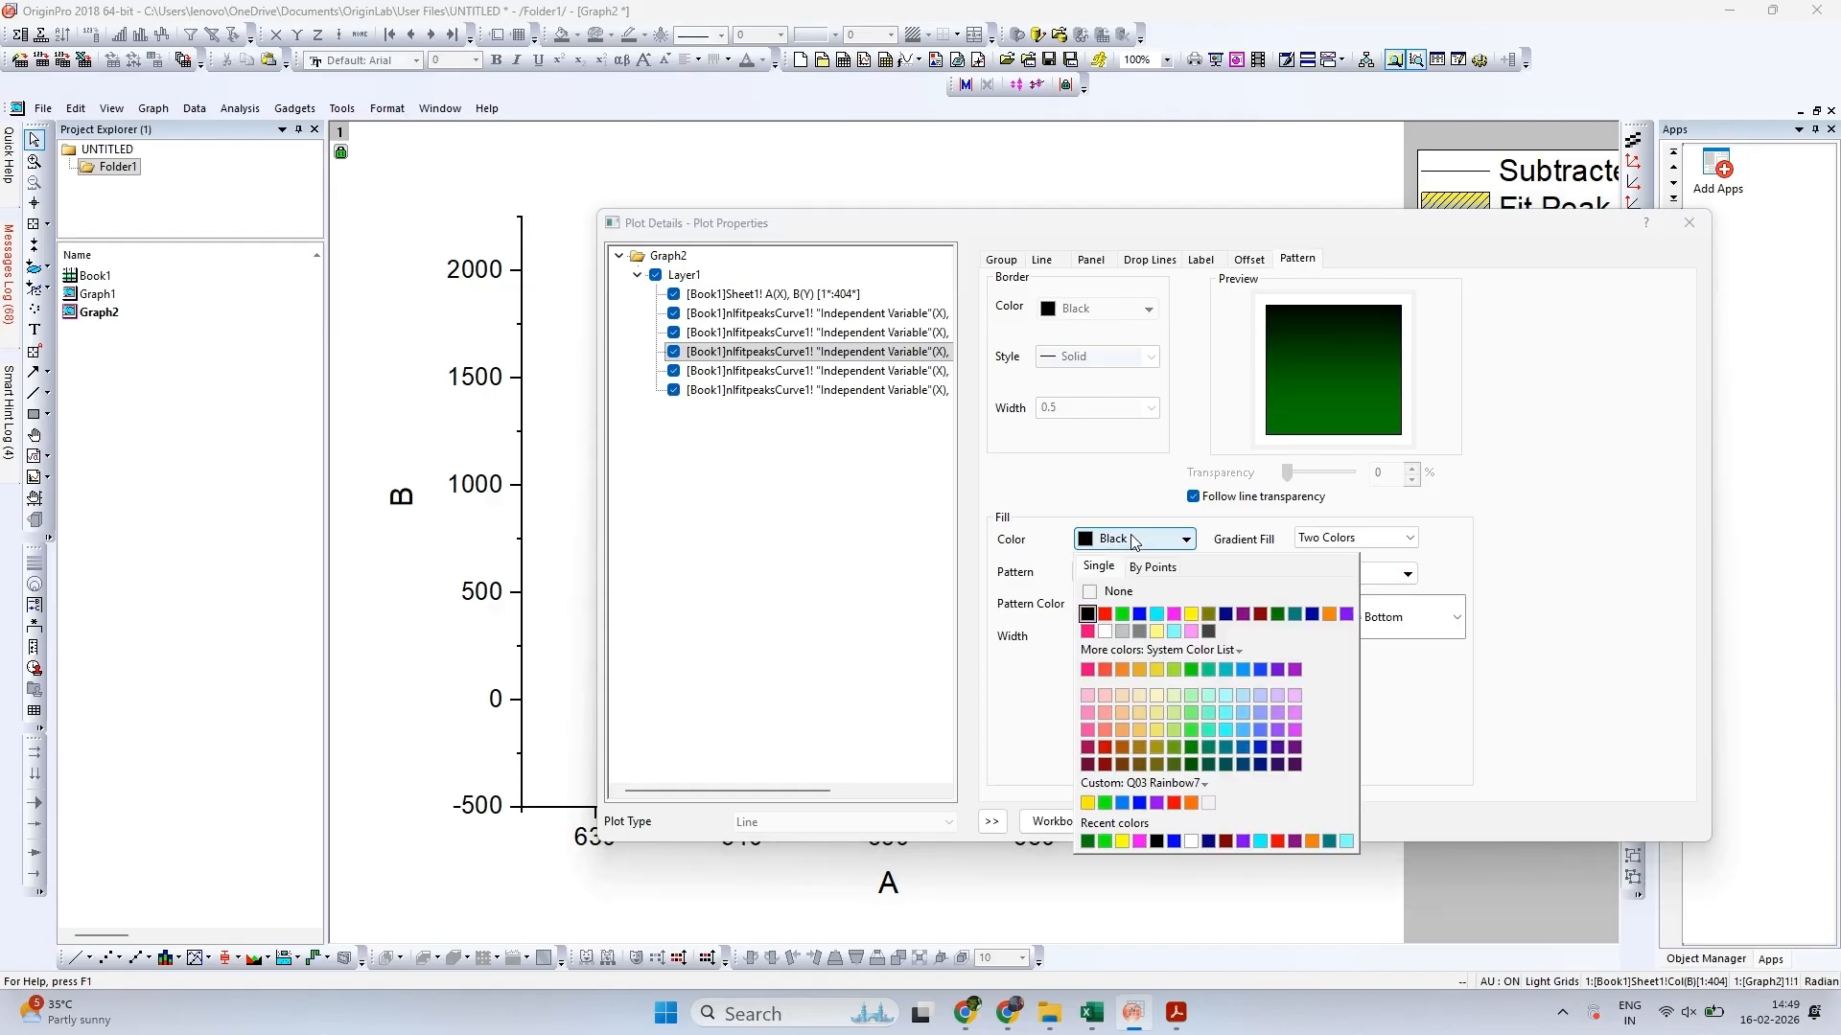
{"action": "left_click", "coordinate": [1174, 630]}
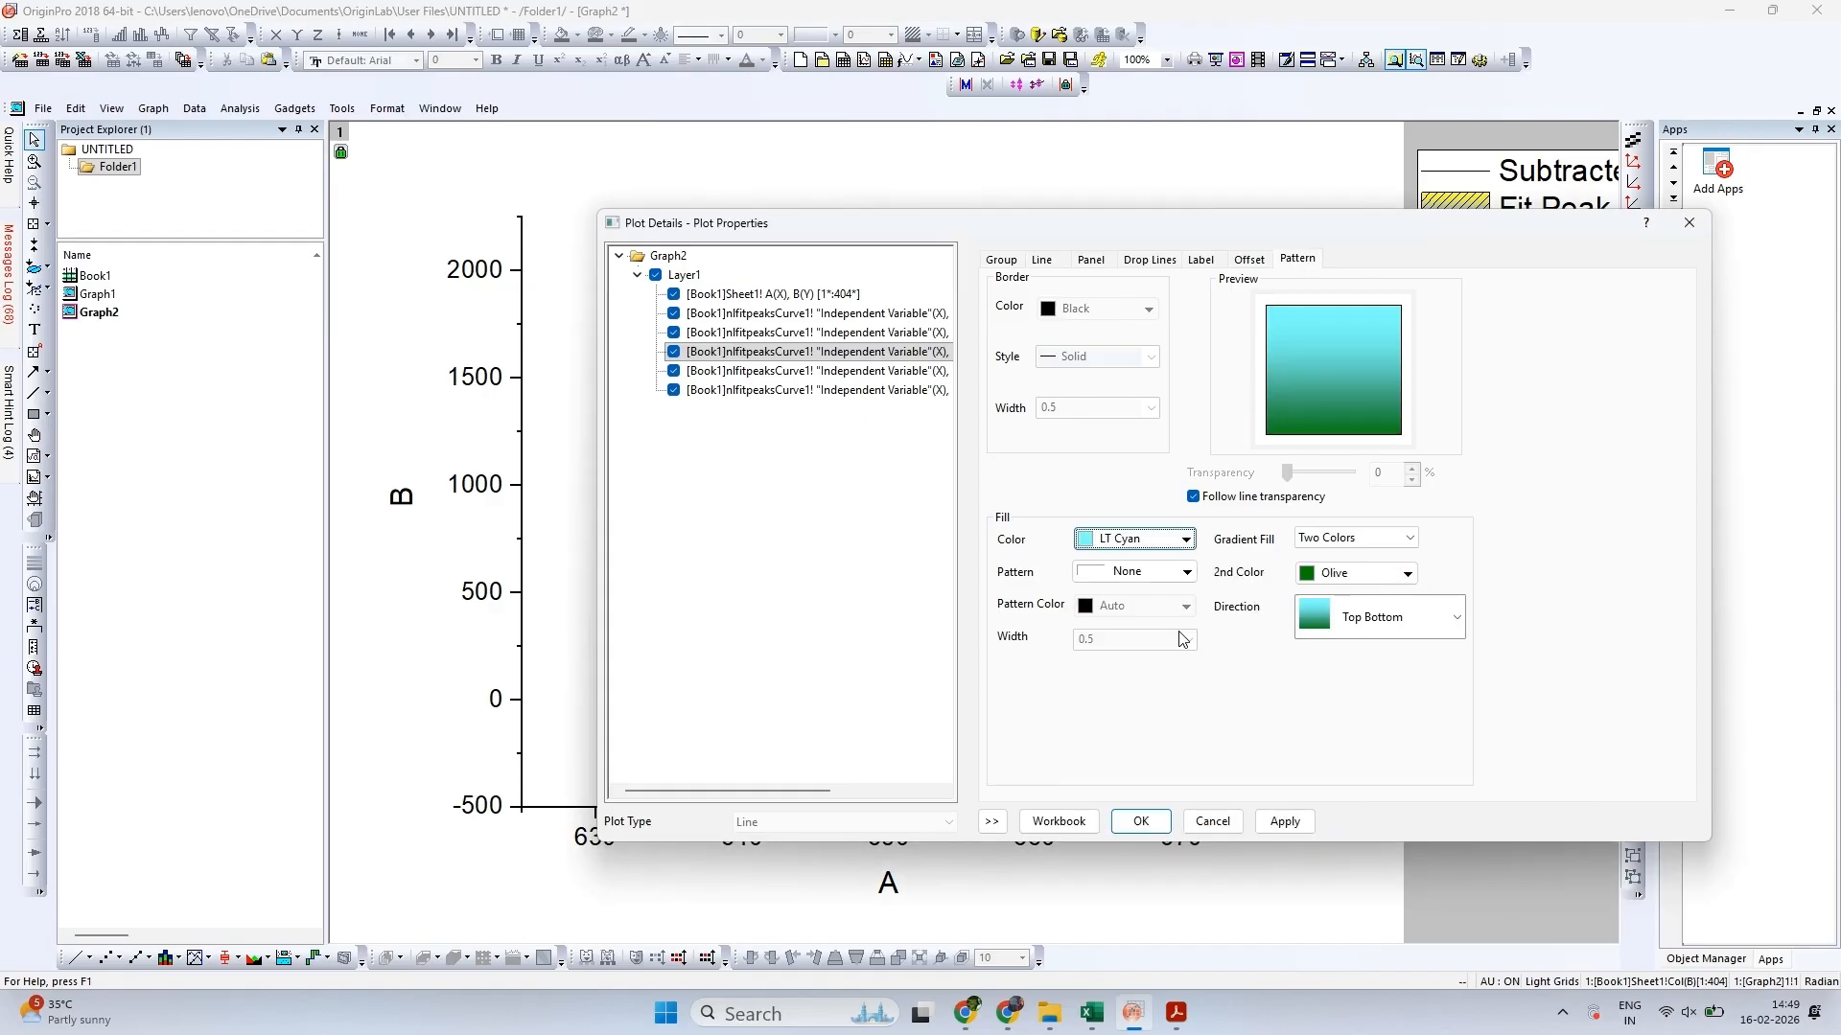
{"action": "left_click", "coordinate": [1135, 539]}
{"action": "left_click", "coordinate": [1105, 615]}
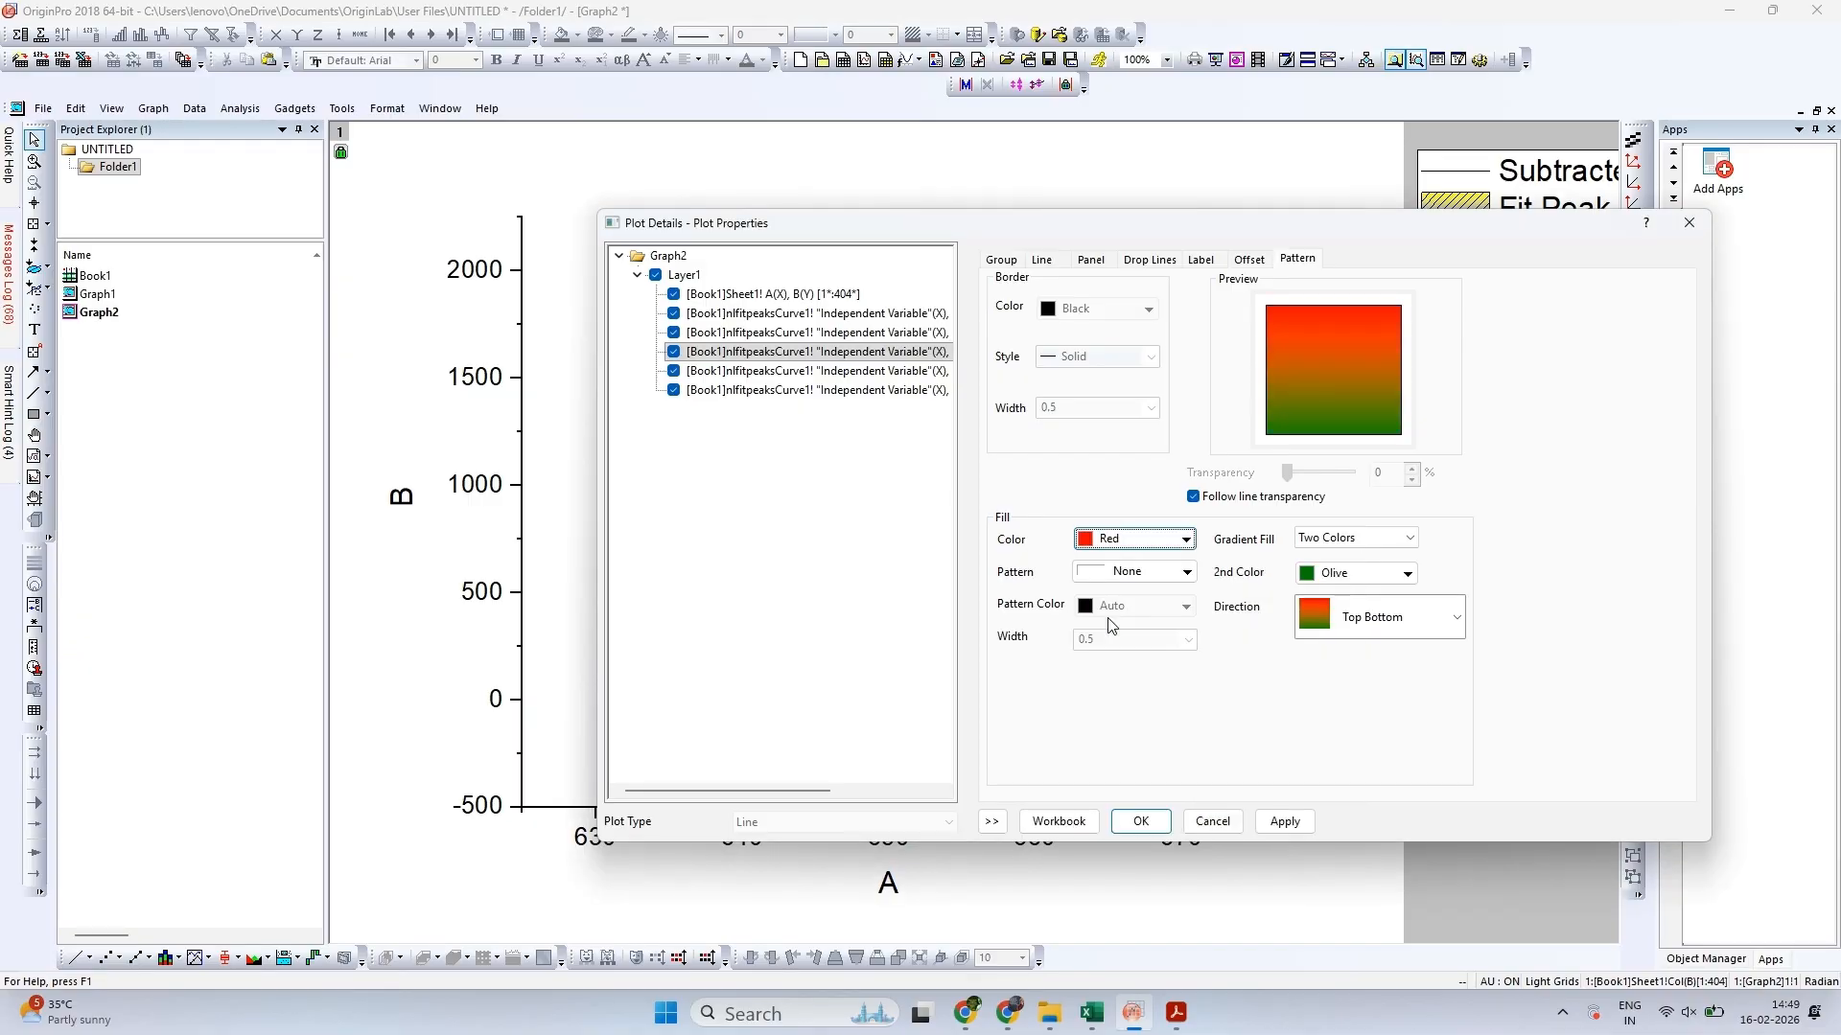
Set the Fit Peak 3 fill pattern to Dense and apply the plot properties to the graph
{"action": "left_click", "coordinate": [1127, 573]}
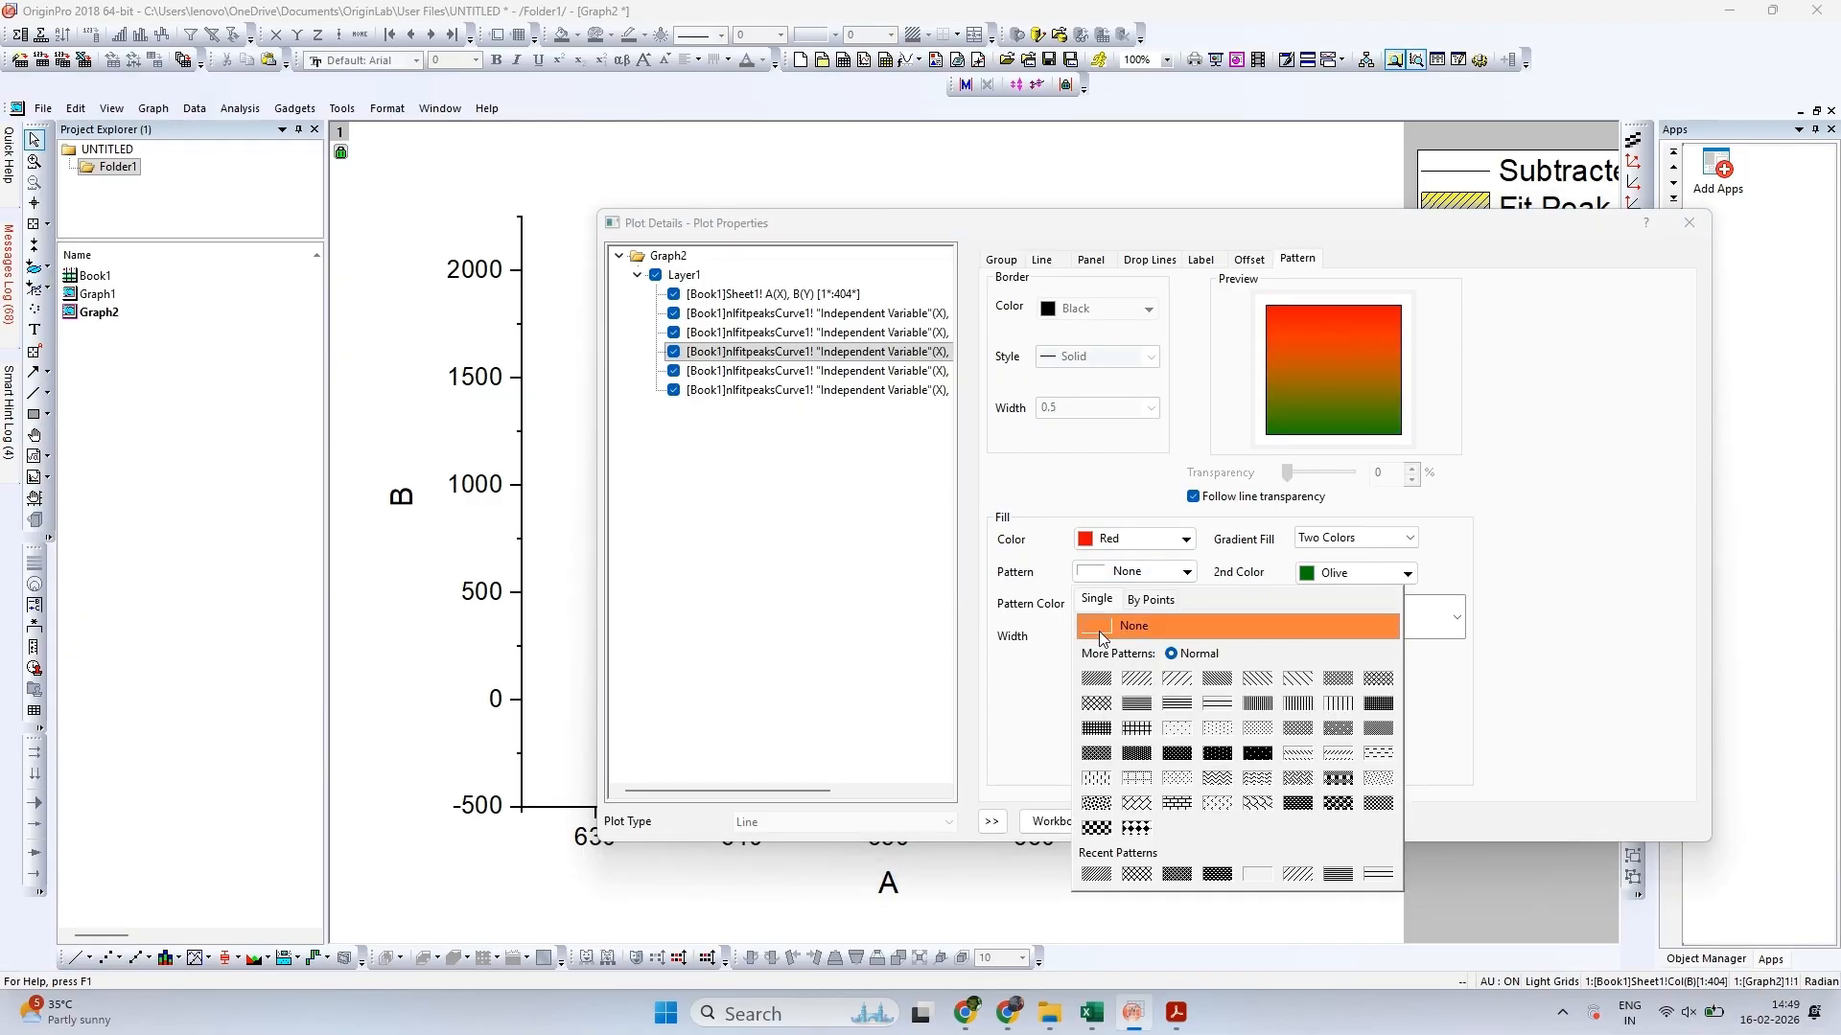
{"action": "left_click", "coordinate": [1097, 679]}
{"action": "left_click", "coordinate": [1285, 821]}
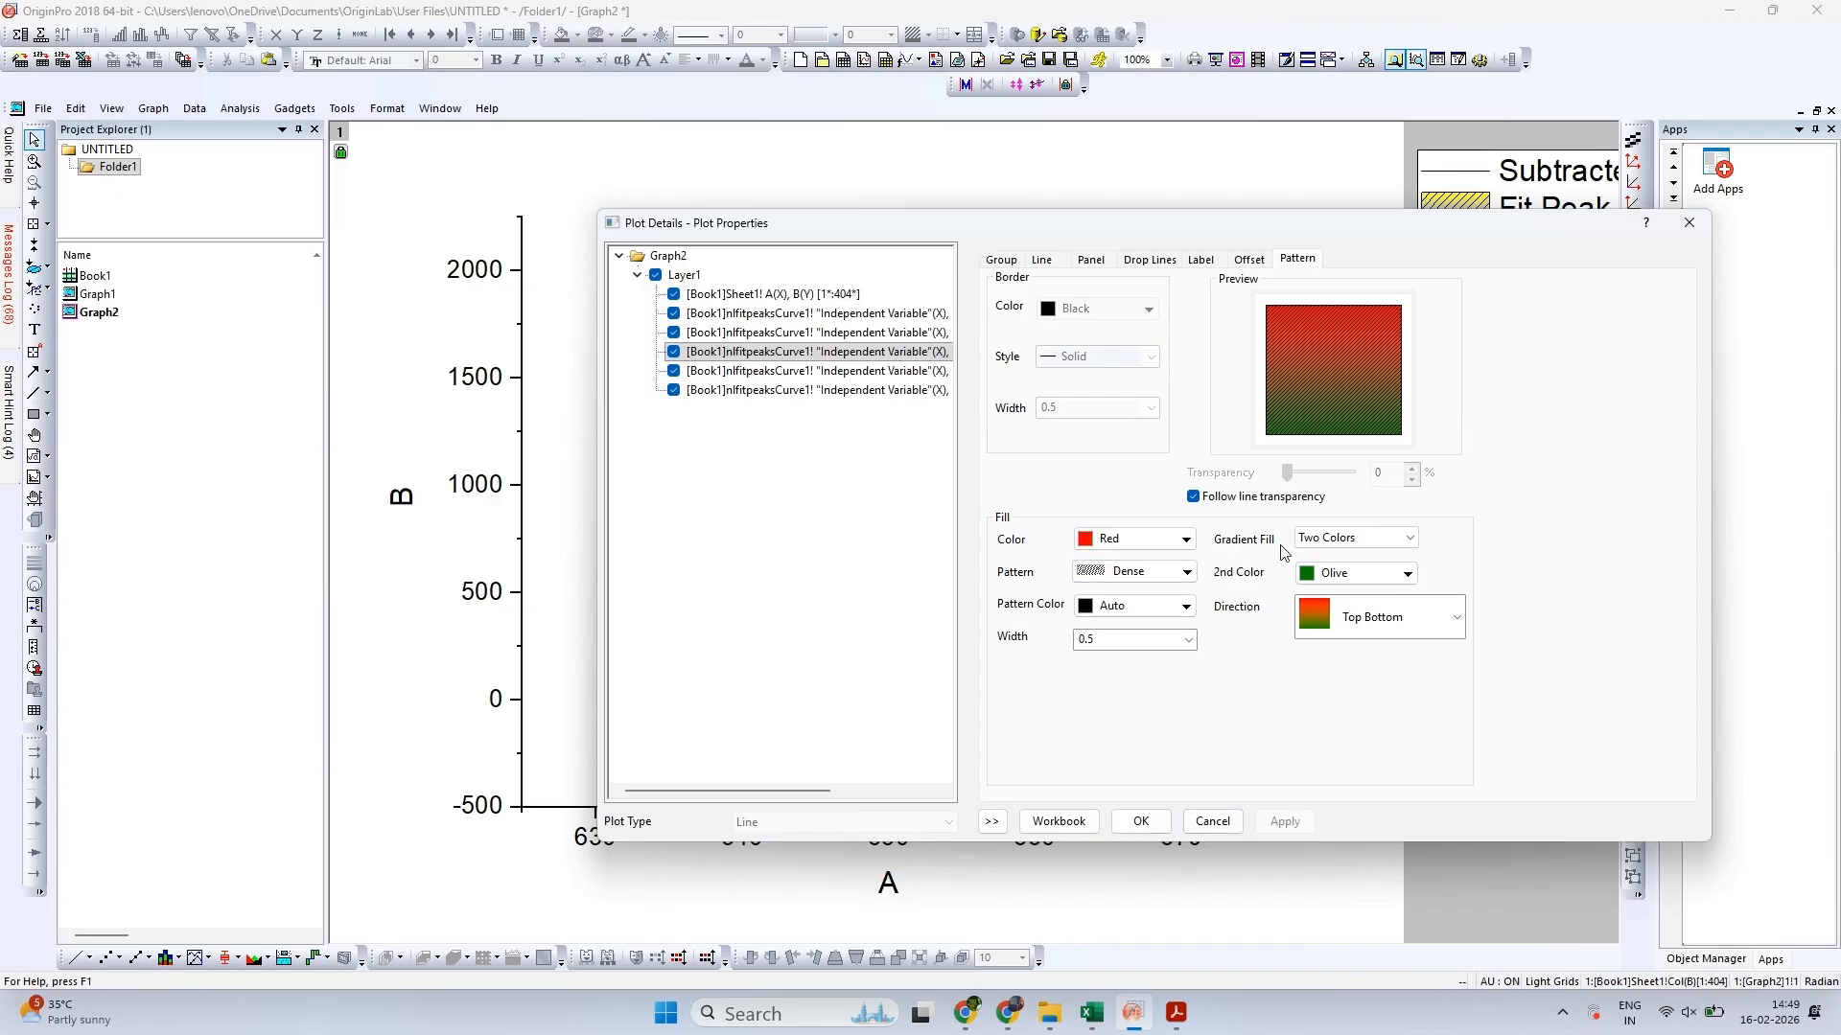
{"action": "left_click", "coordinate": [1144, 821]}
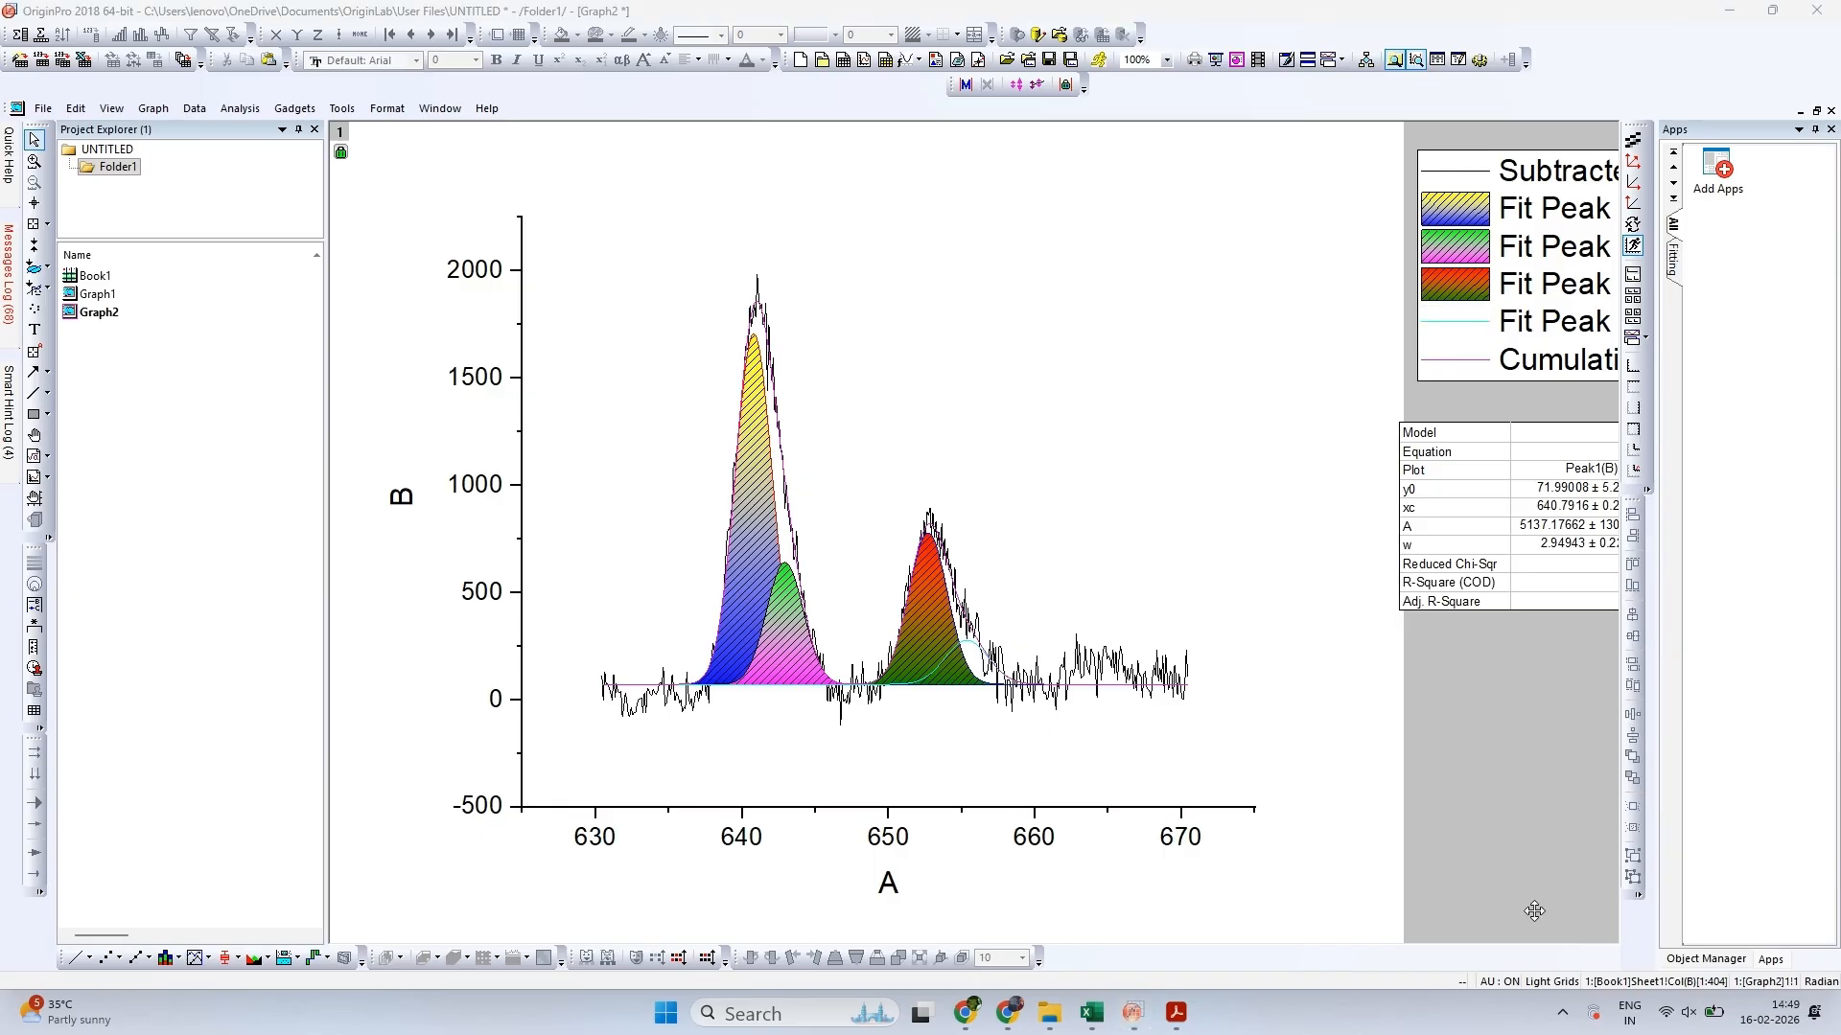
Enable the fill under the Fit Peak 4 curve using the option Inclusive broken by missing values
{"action": "left_click", "coordinate": [1099, 481]}
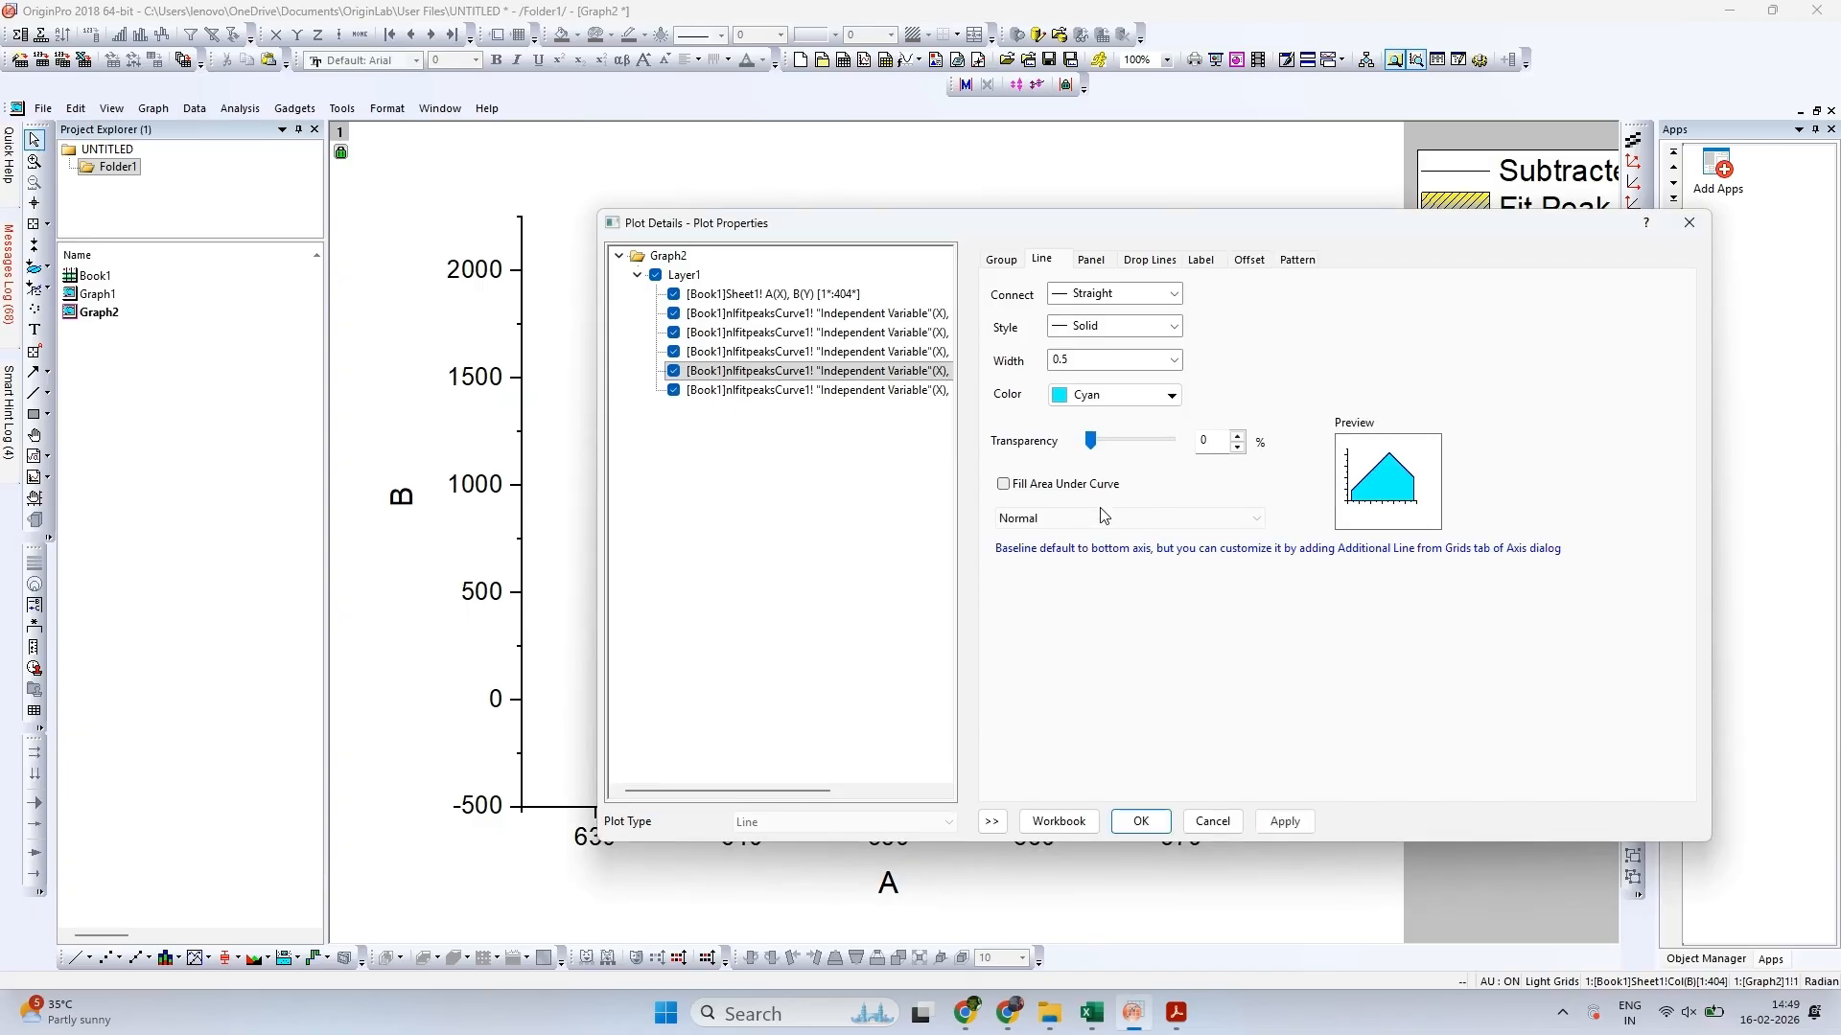
{"action": "left_click", "coordinate": [1102, 518]}
{"action": "left_click", "coordinate": [1117, 557]}
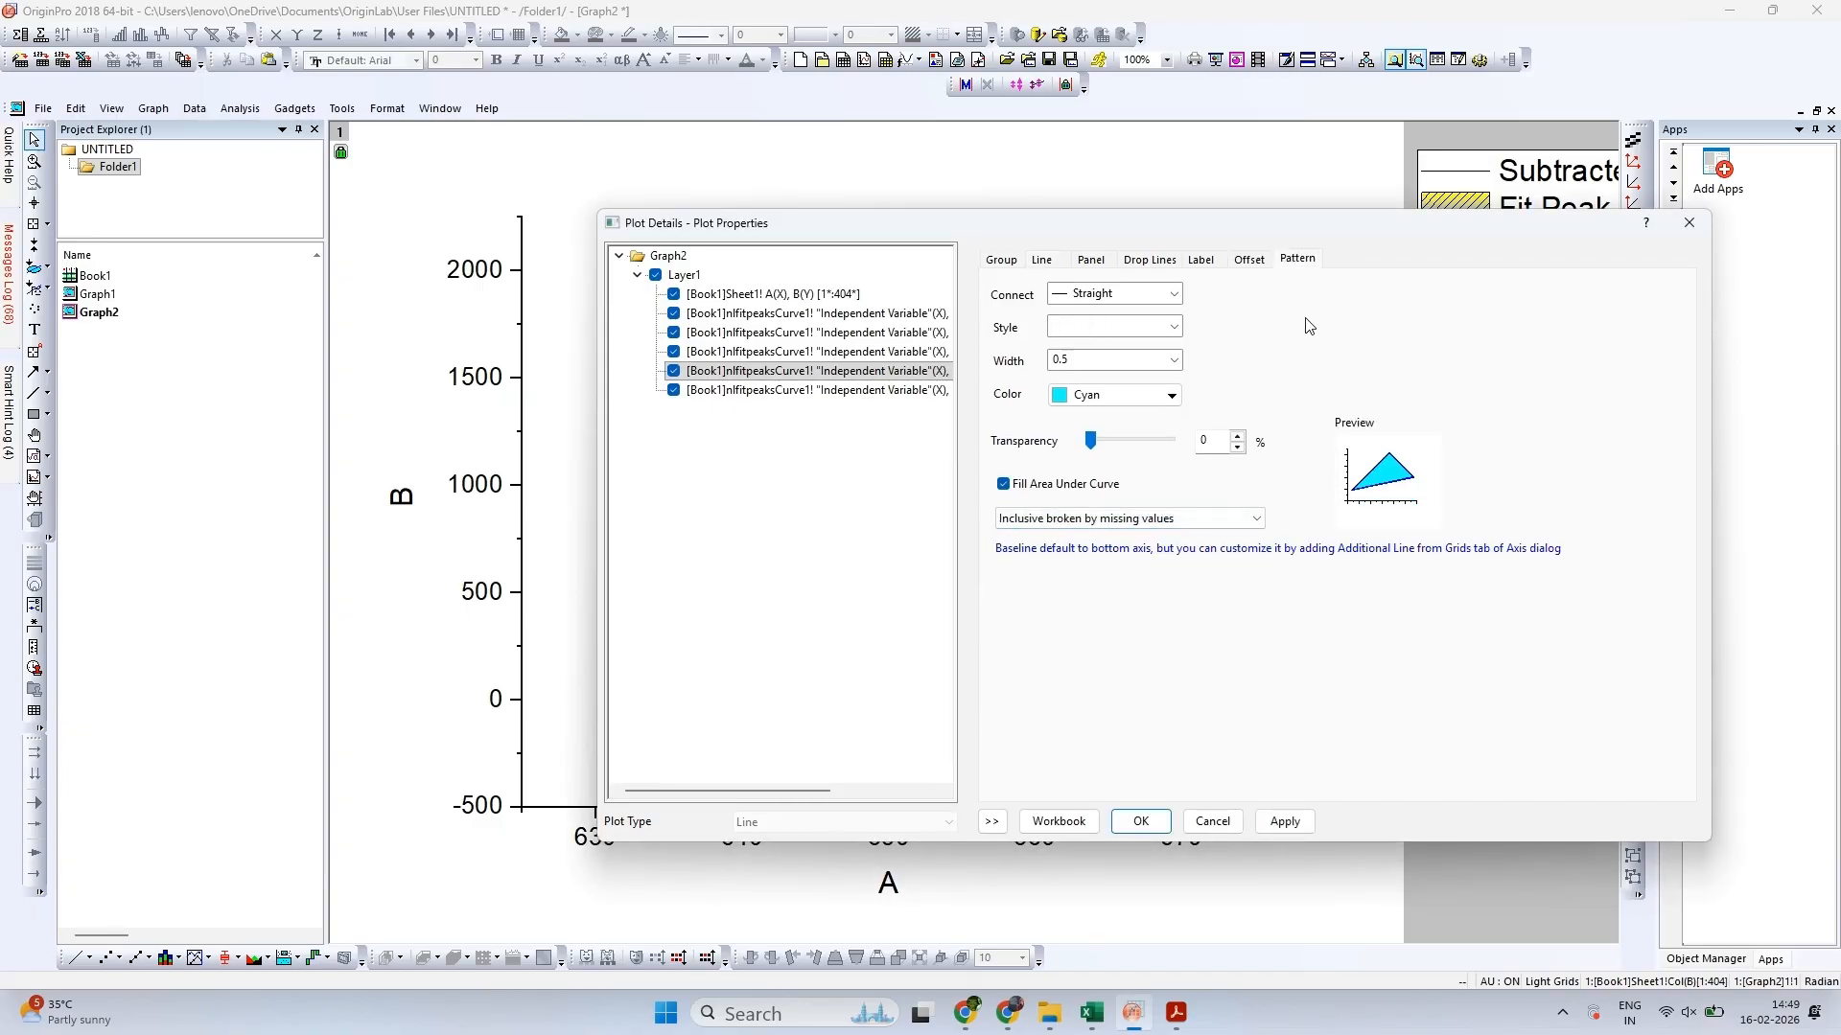
Give the Fit Peak 4 fill a Two Colors gradient with White as fill colour, Cyan as second colour and a Dense pattern
{"action": "left_click", "coordinate": [1337, 537]}
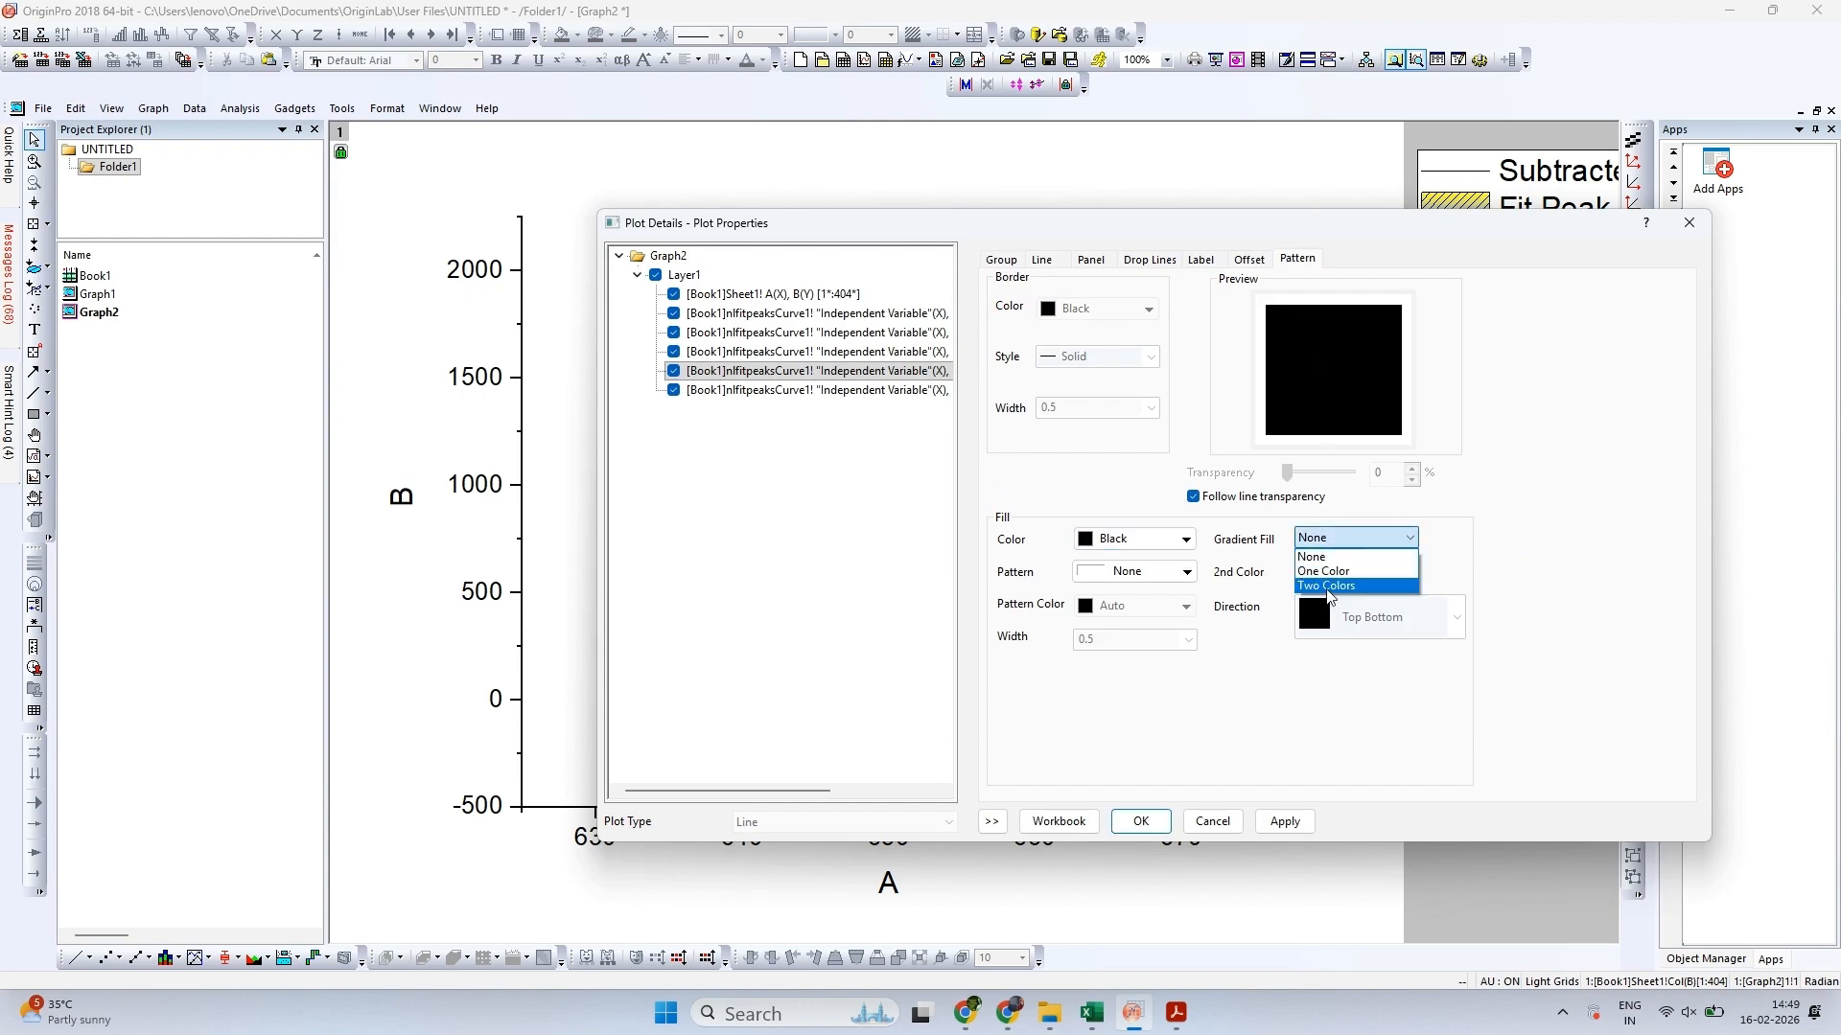
{"action": "left_click", "coordinate": [1330, 586]}
{"action": "left_click", "coordinate": [1347, 573]}
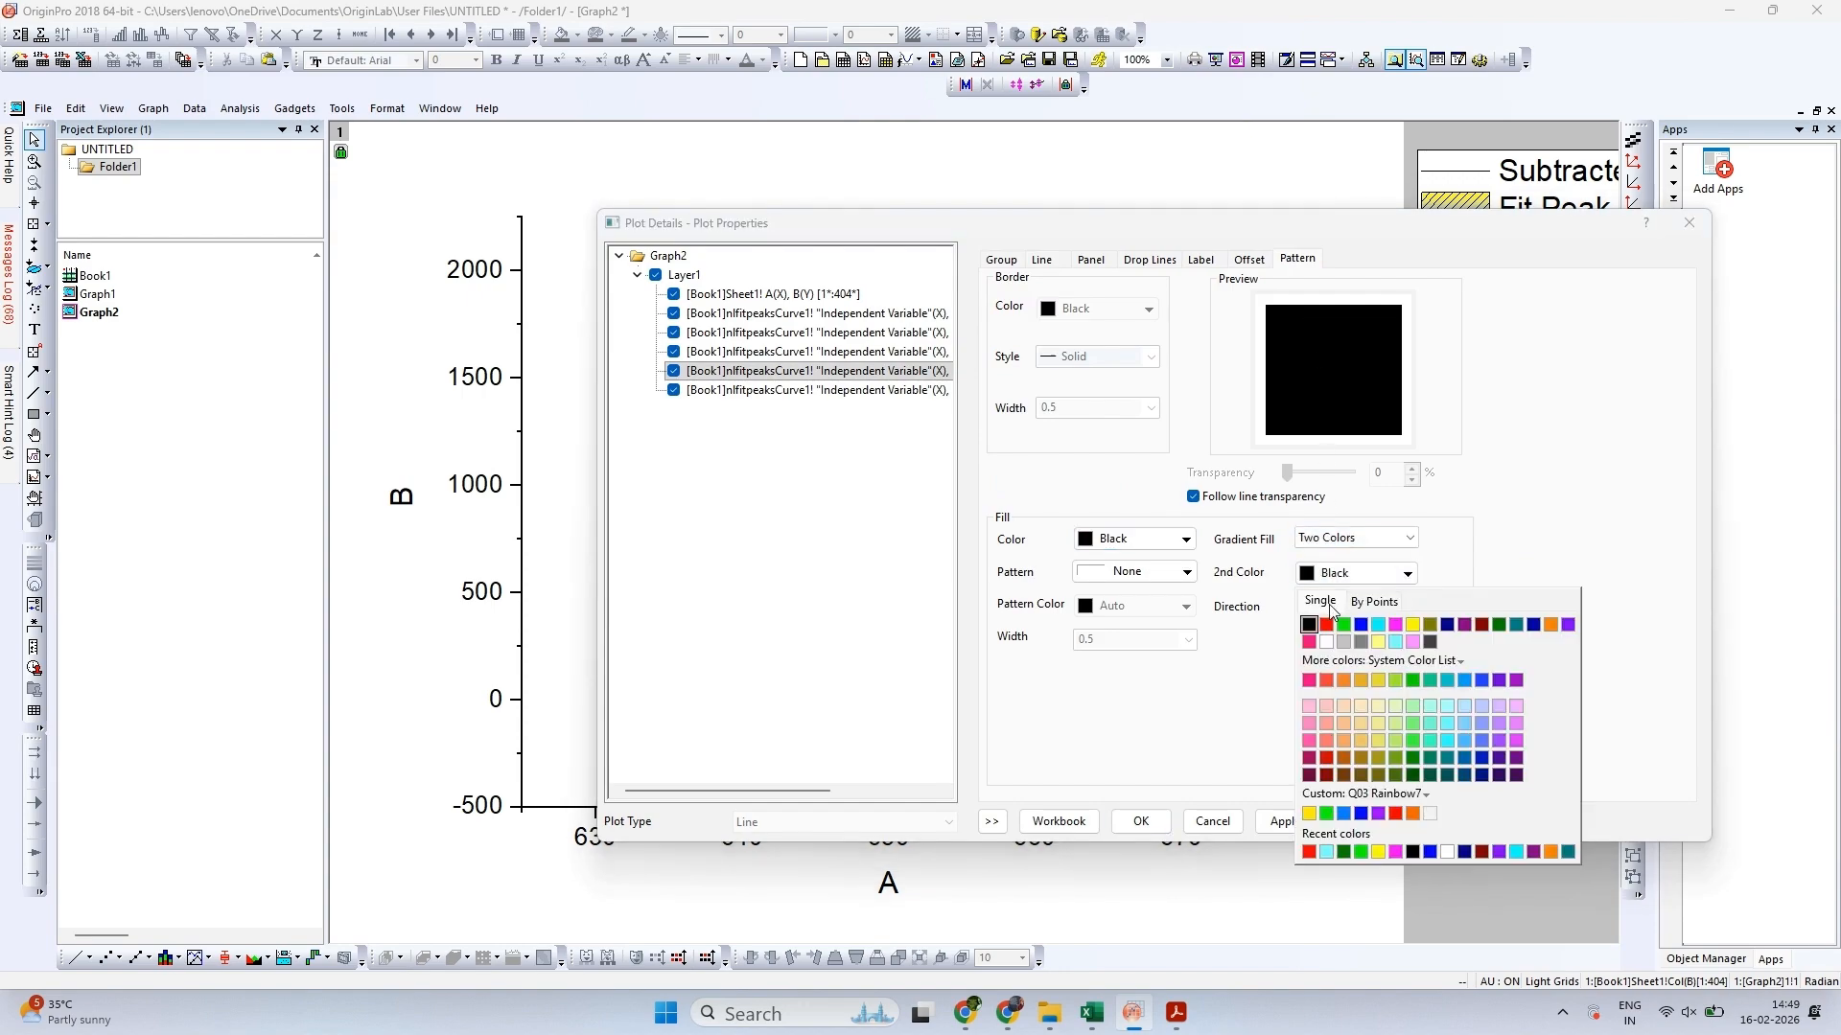
{"action": "left_click", "coordinate": [1378, 624]}
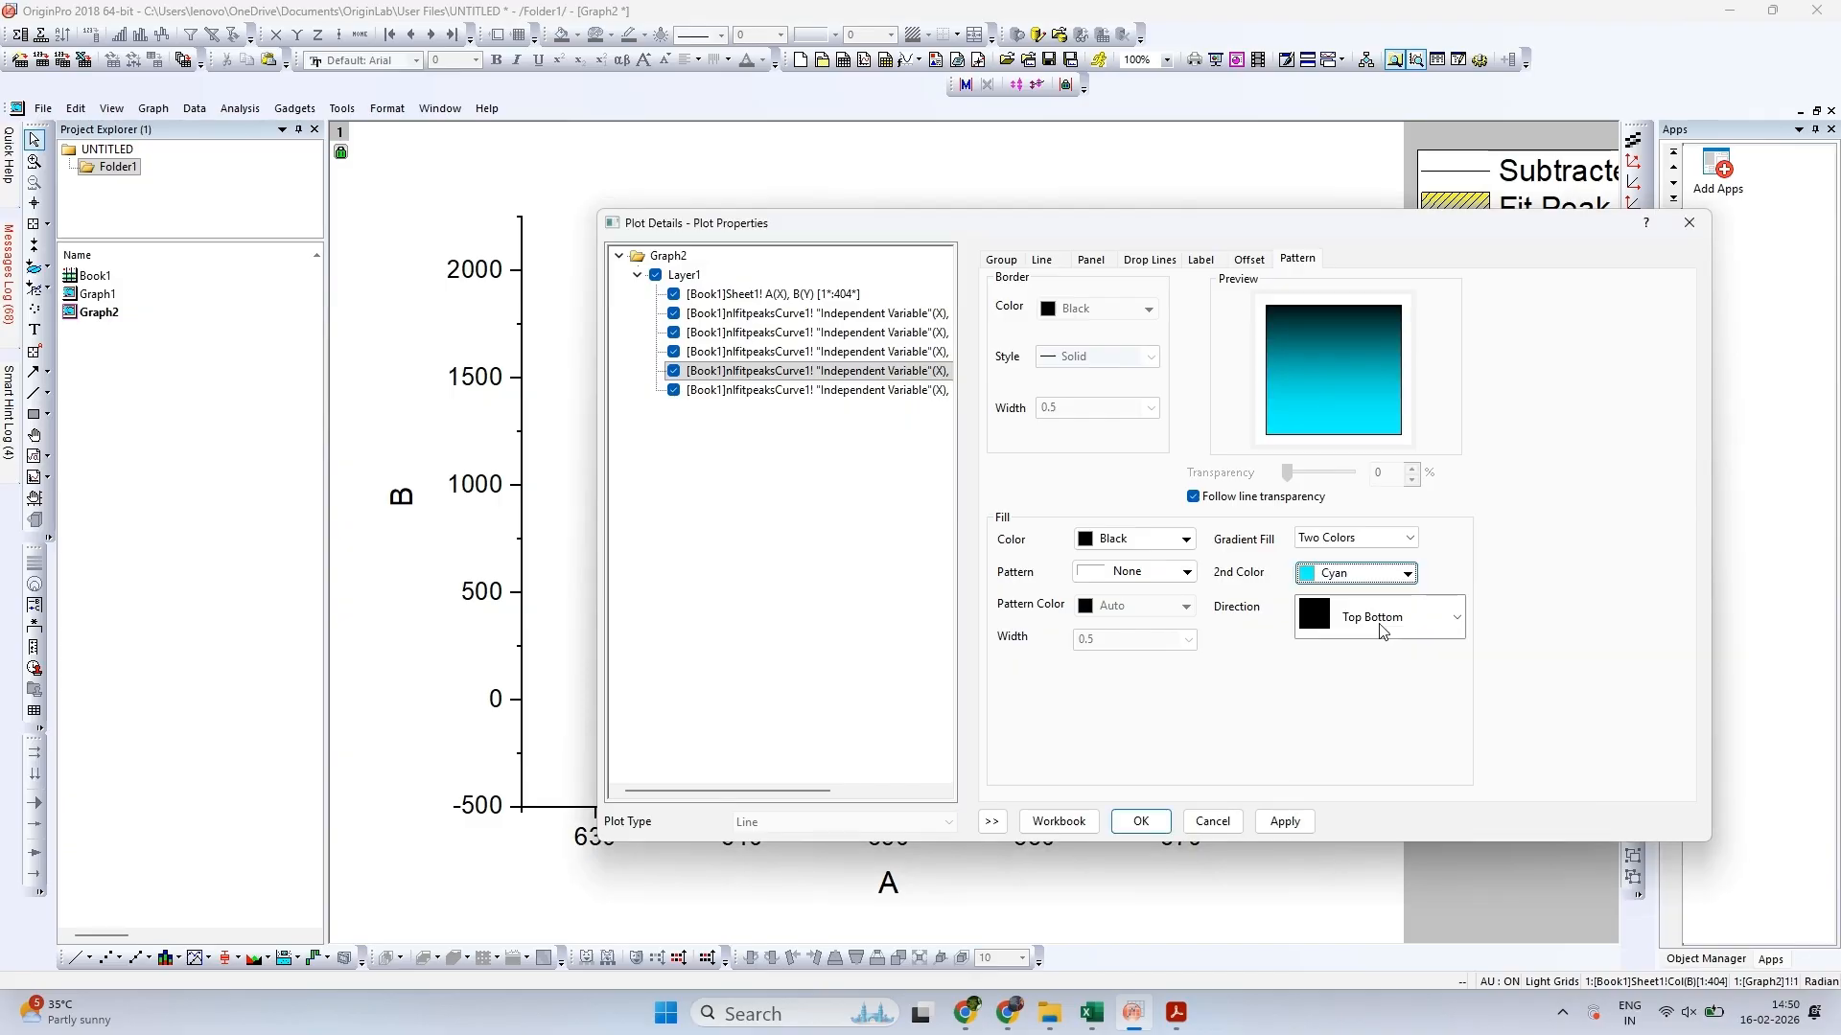
{"action": "left_click", "coordinate": [1119, 545]}
{"action": "left_click", "coordinate": [1115, 632]}
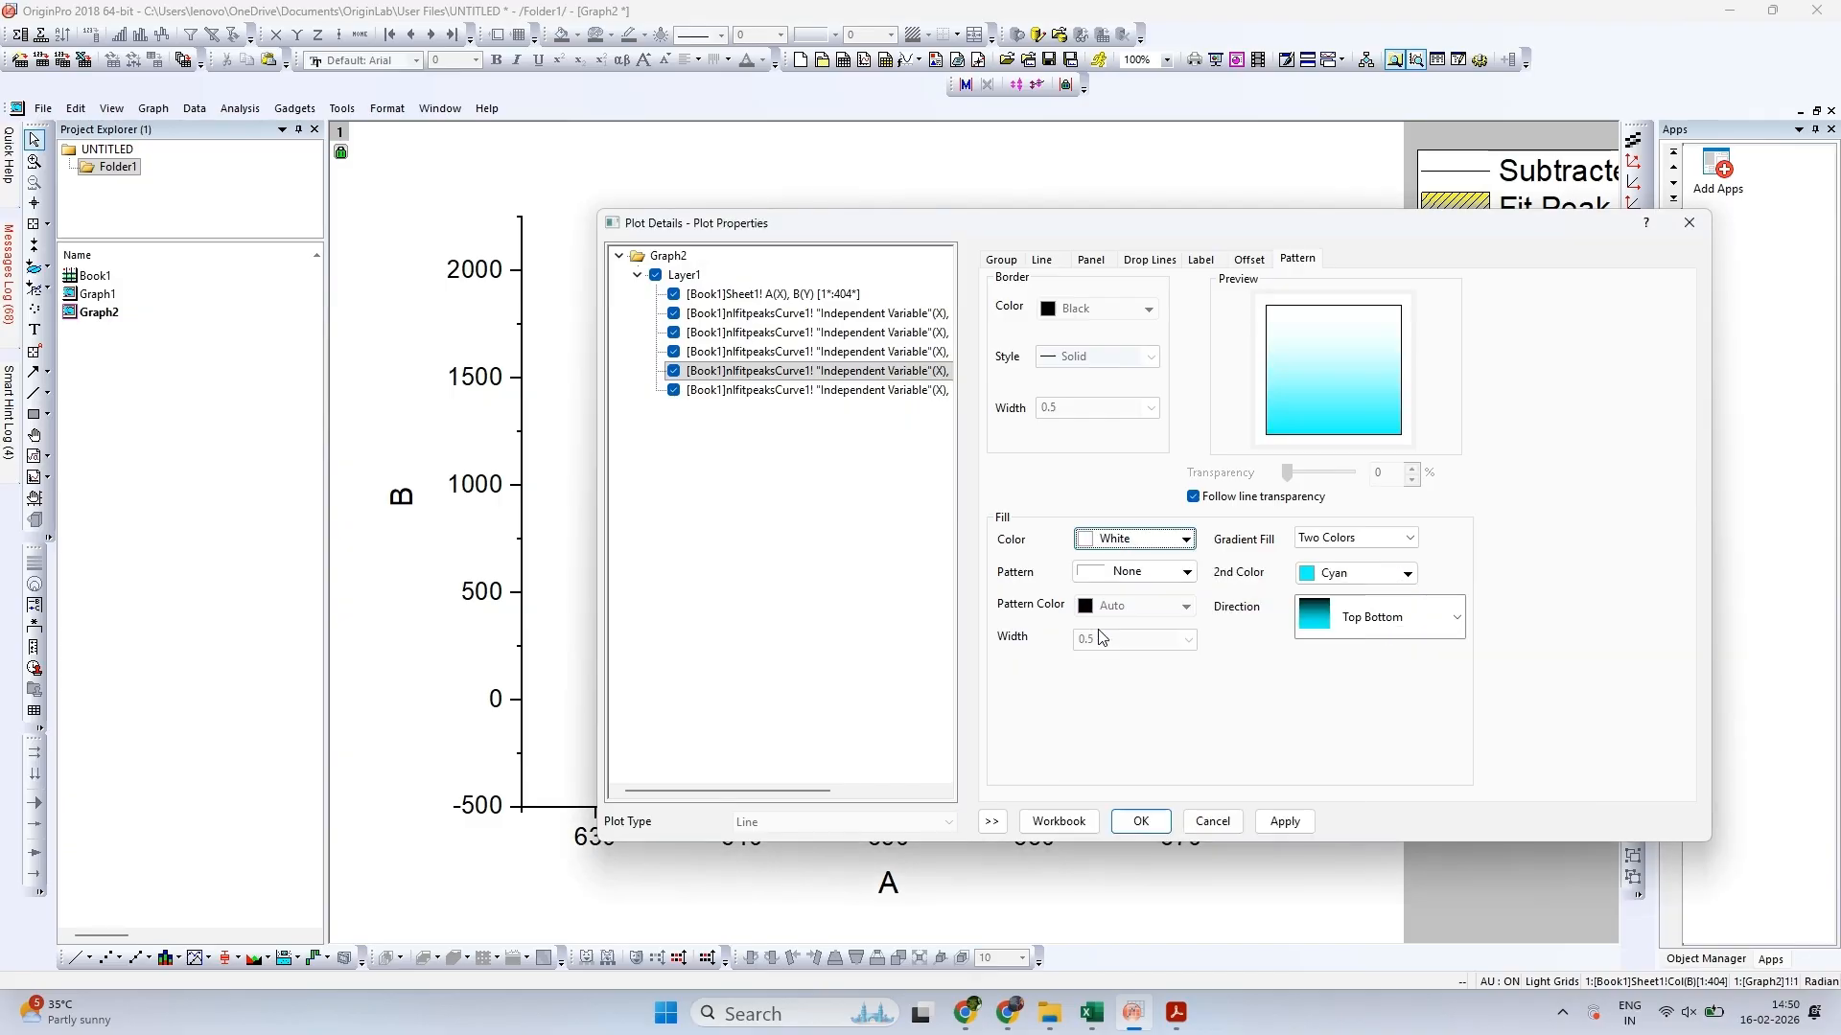
{"action": "left_click", "coordinate": [1141, 572]}
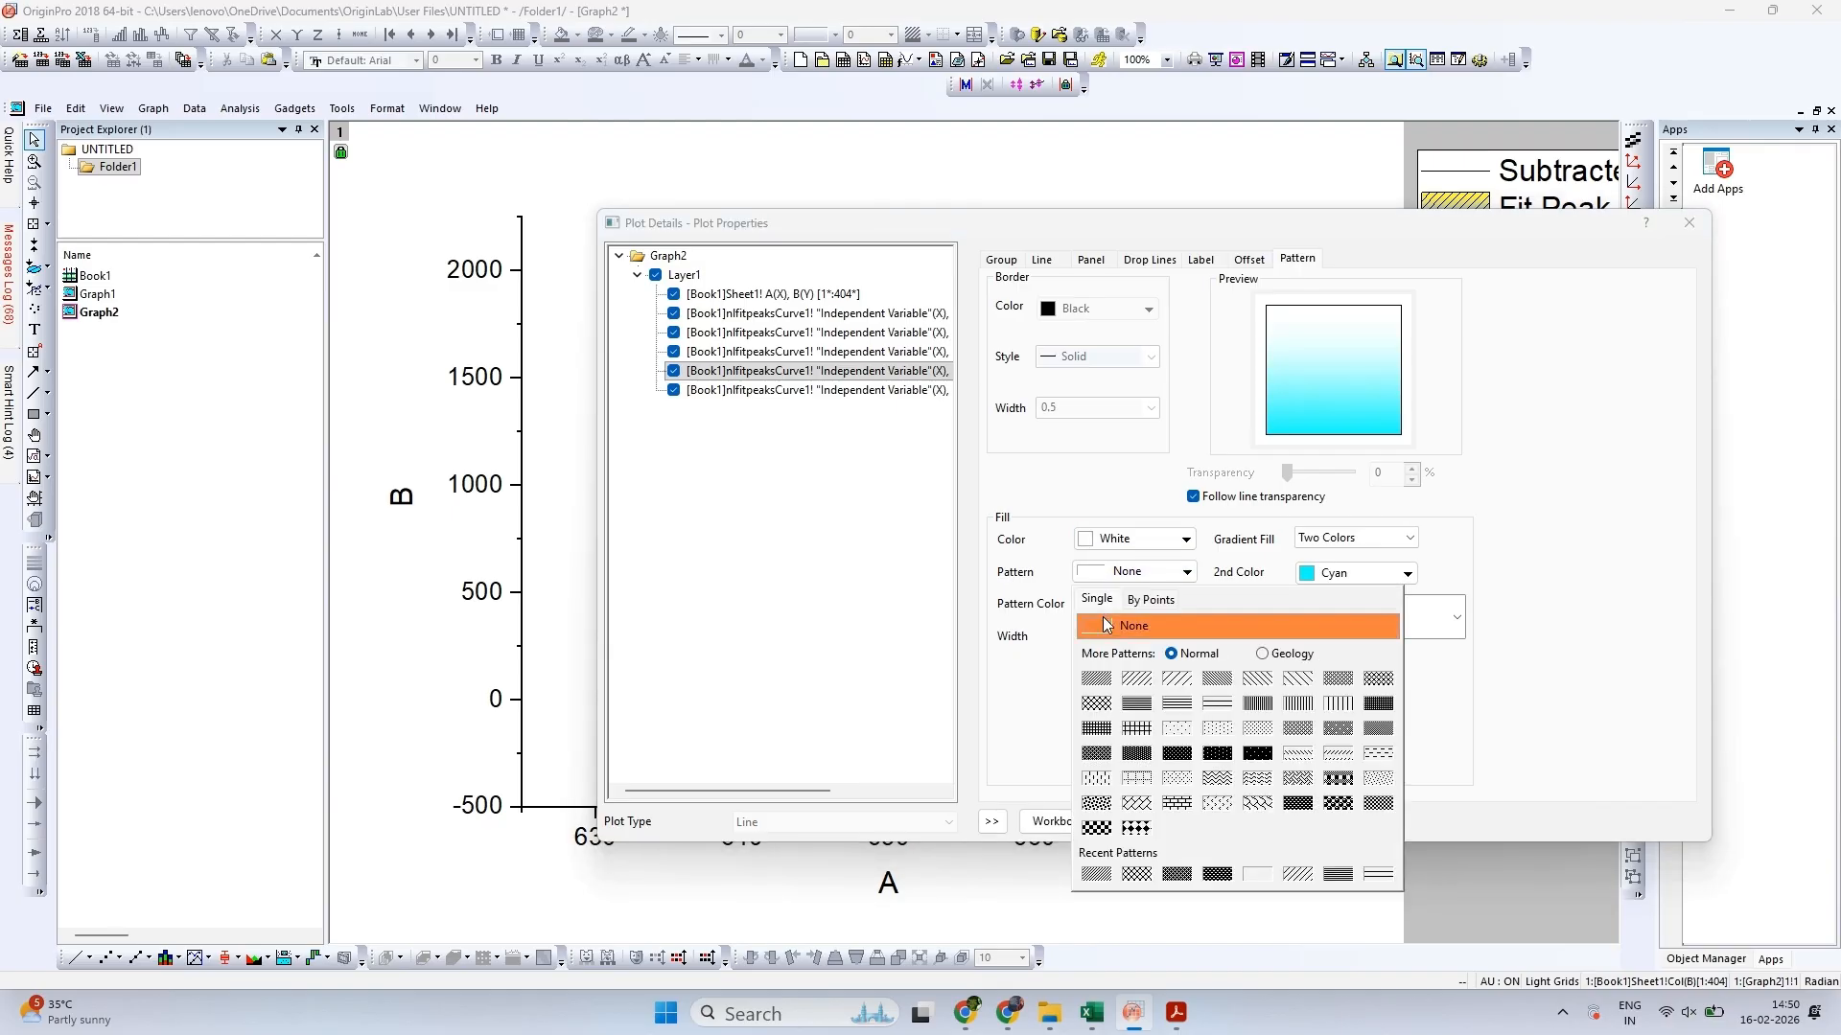
{"action": "left_click", "coordinate": [1097, 678]}
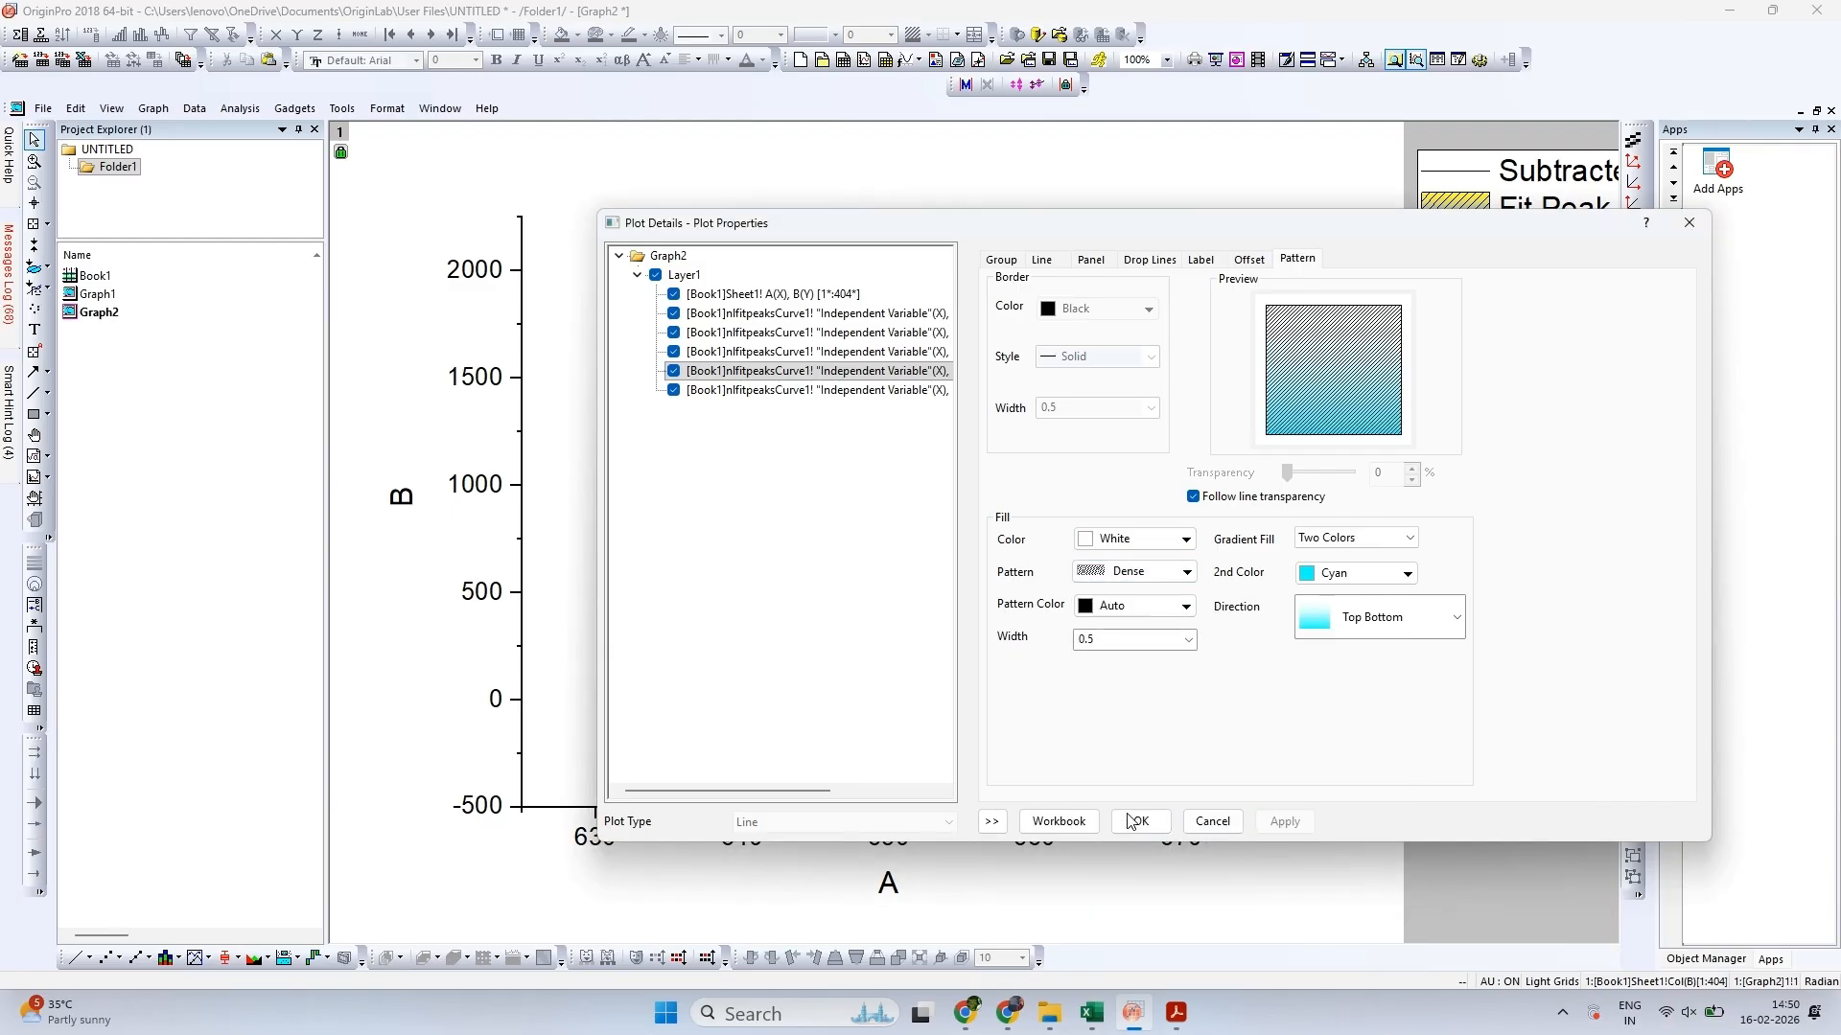
Give the Fit Peak 1 curve a Black line with a width of 3 and apply it to the graph
{"action": "left_click", "coordinate": [1132, 811]}
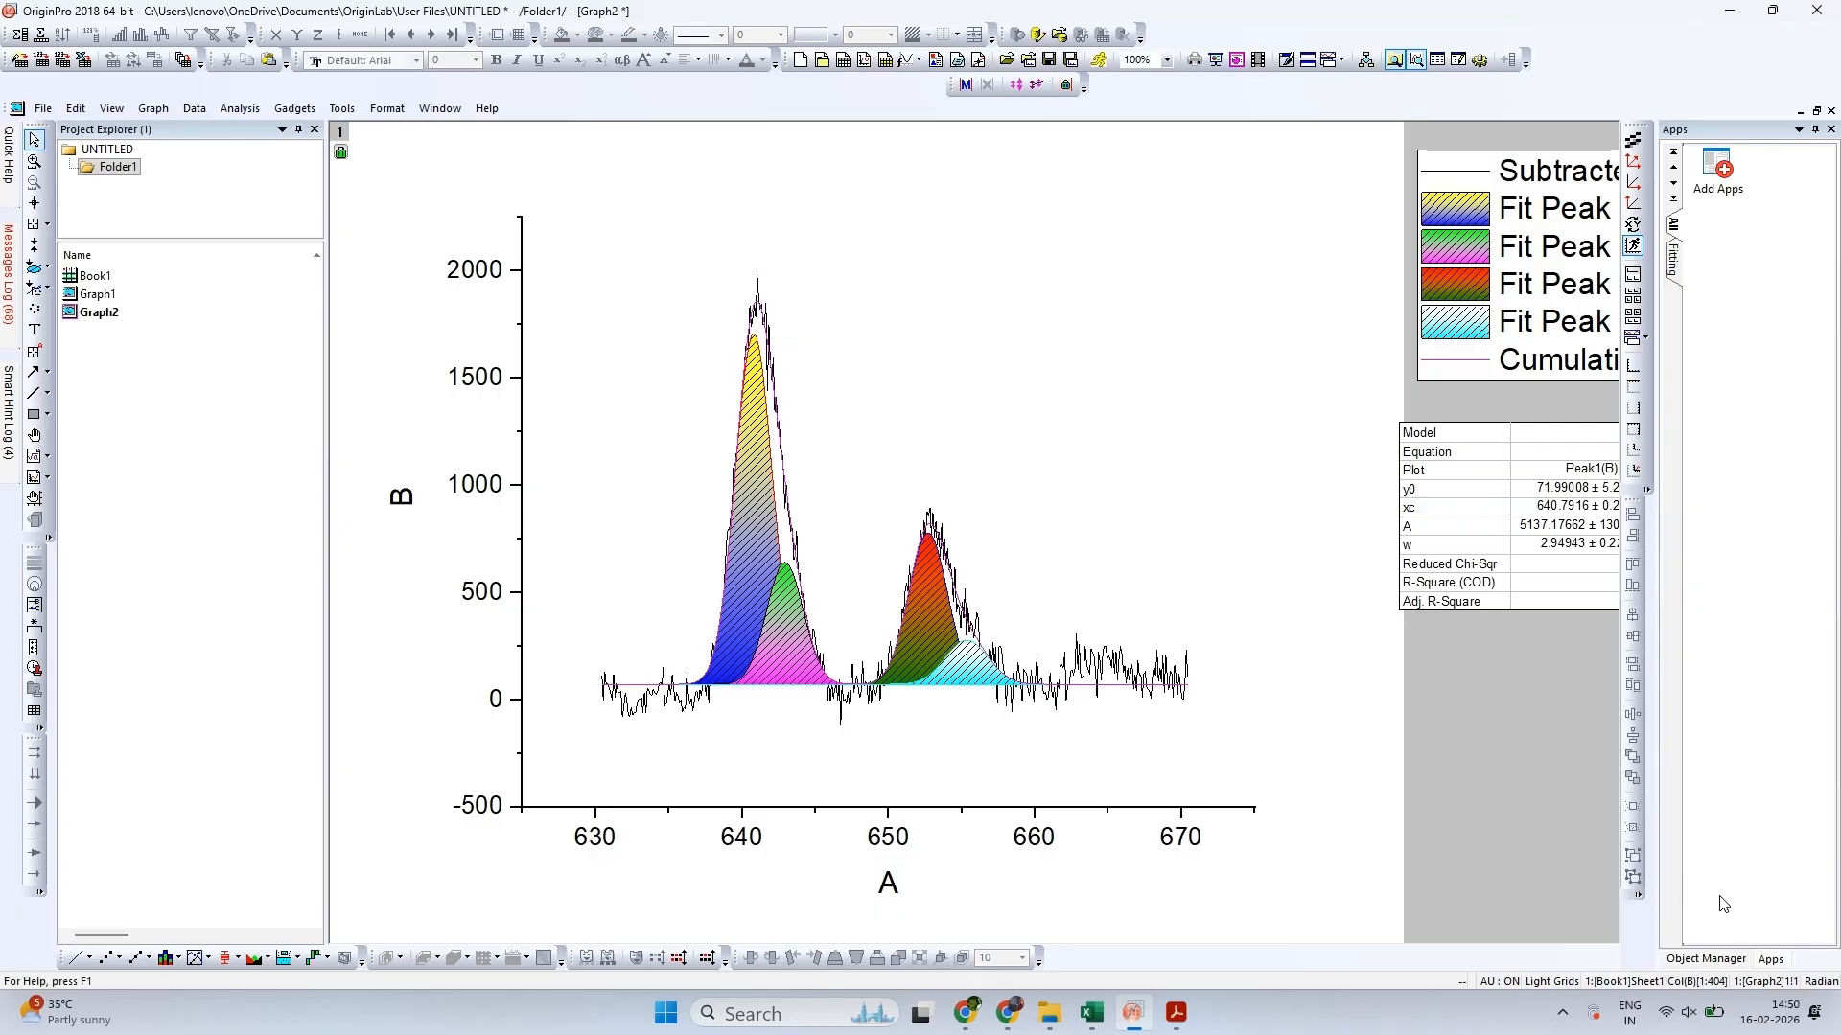
{"action": "double_click", "coordinate": [1450, 212]}
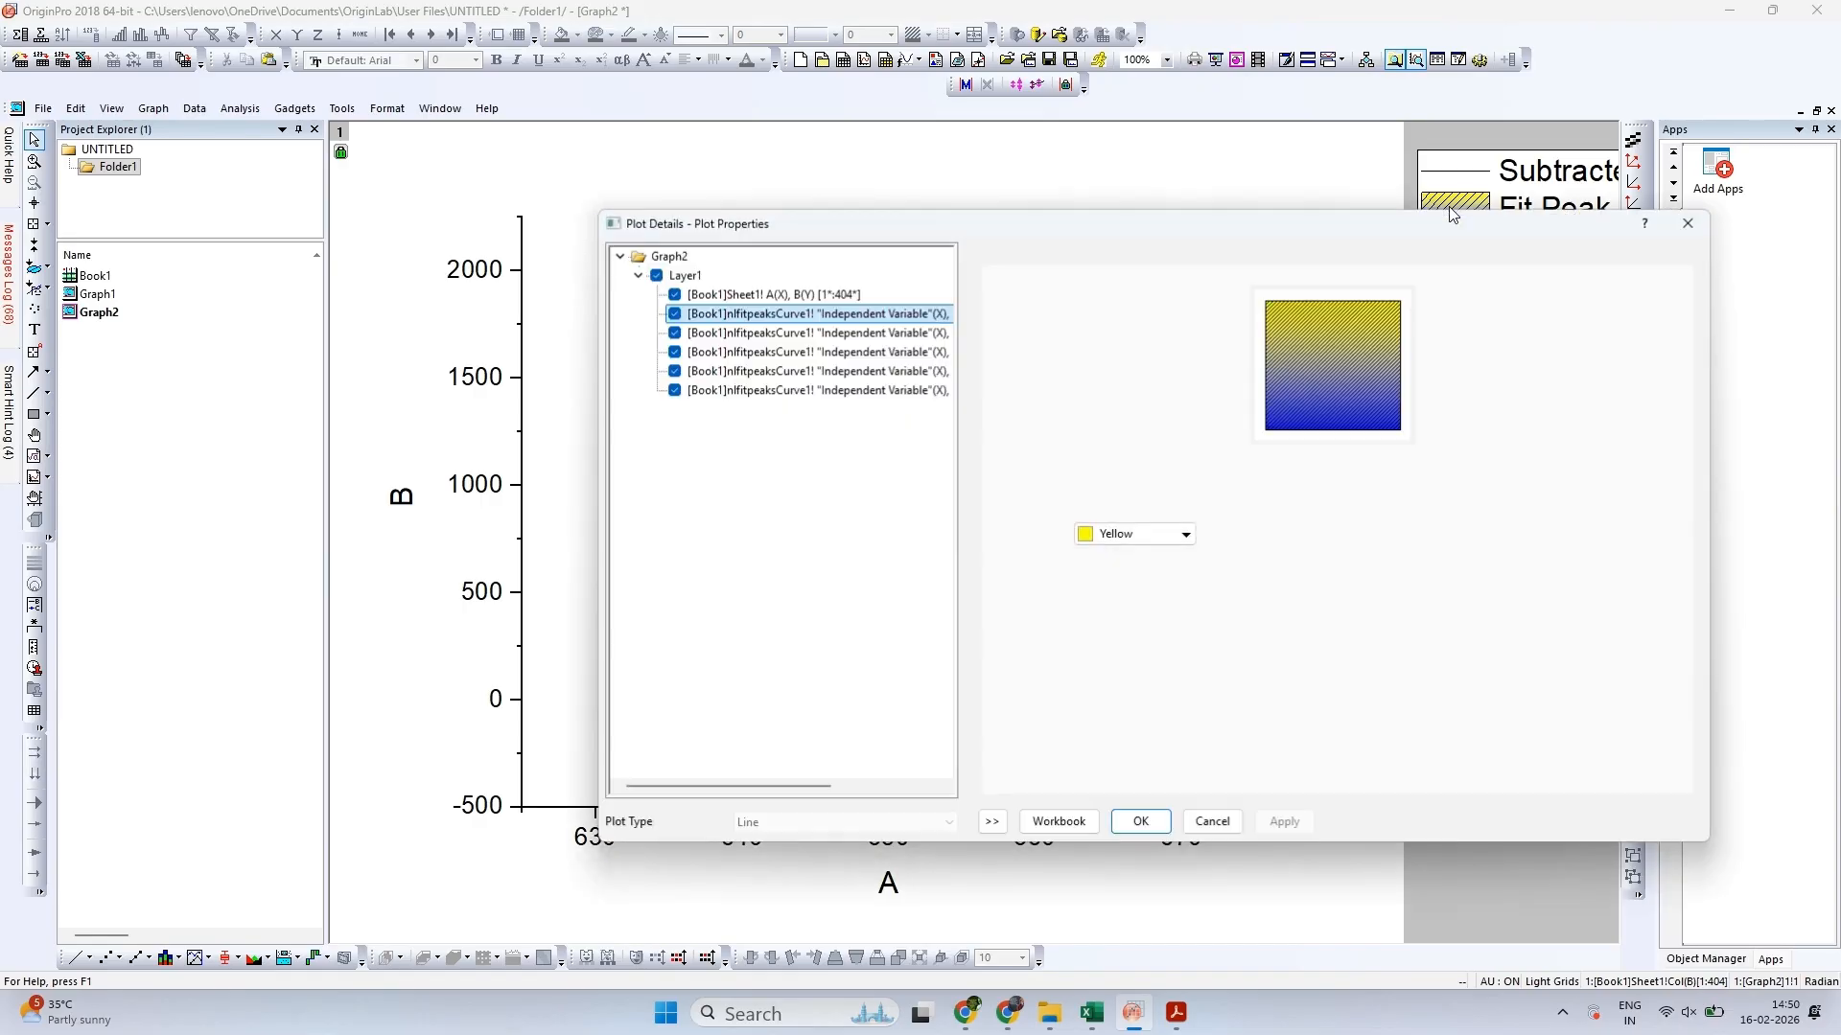
{"action": "left_click", "coordinate": [1041, 255]}
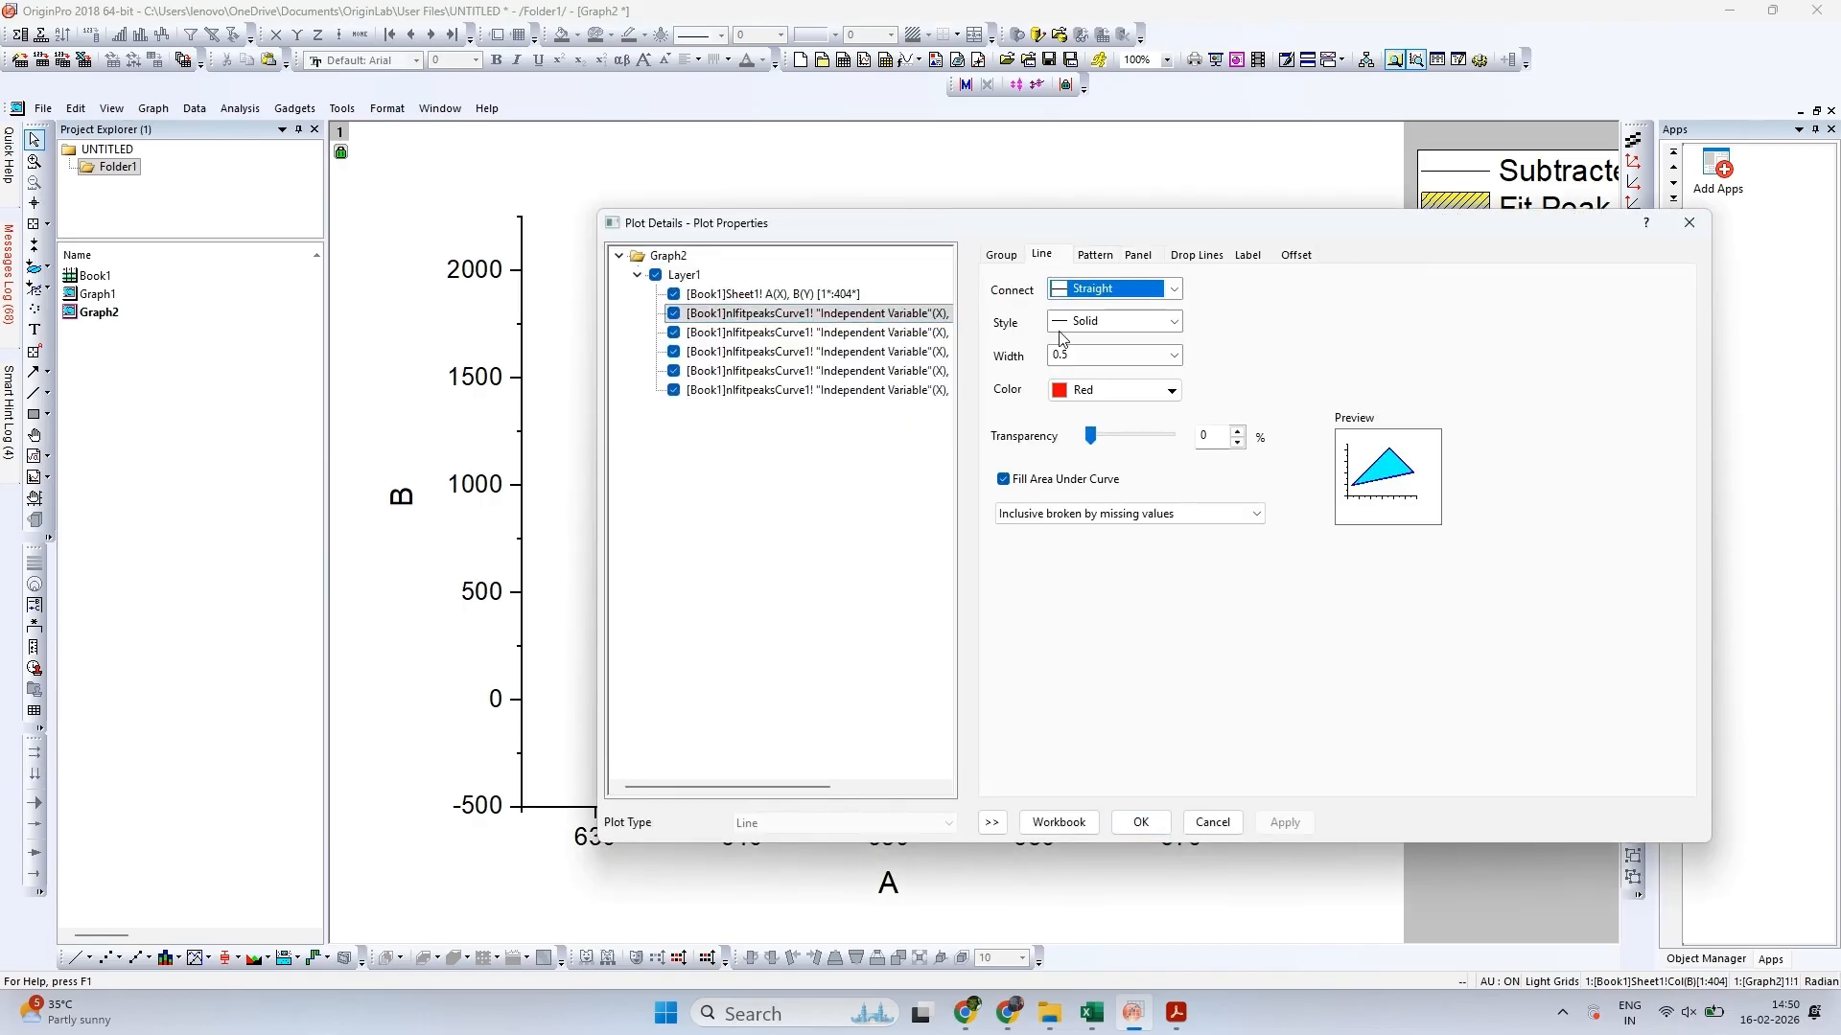
{"action": "double_click", "coordinate": [1070, 355]}
{"action": "type", "text": "3"}
{"action": "left_click", "coordinate": [1103, 391]}
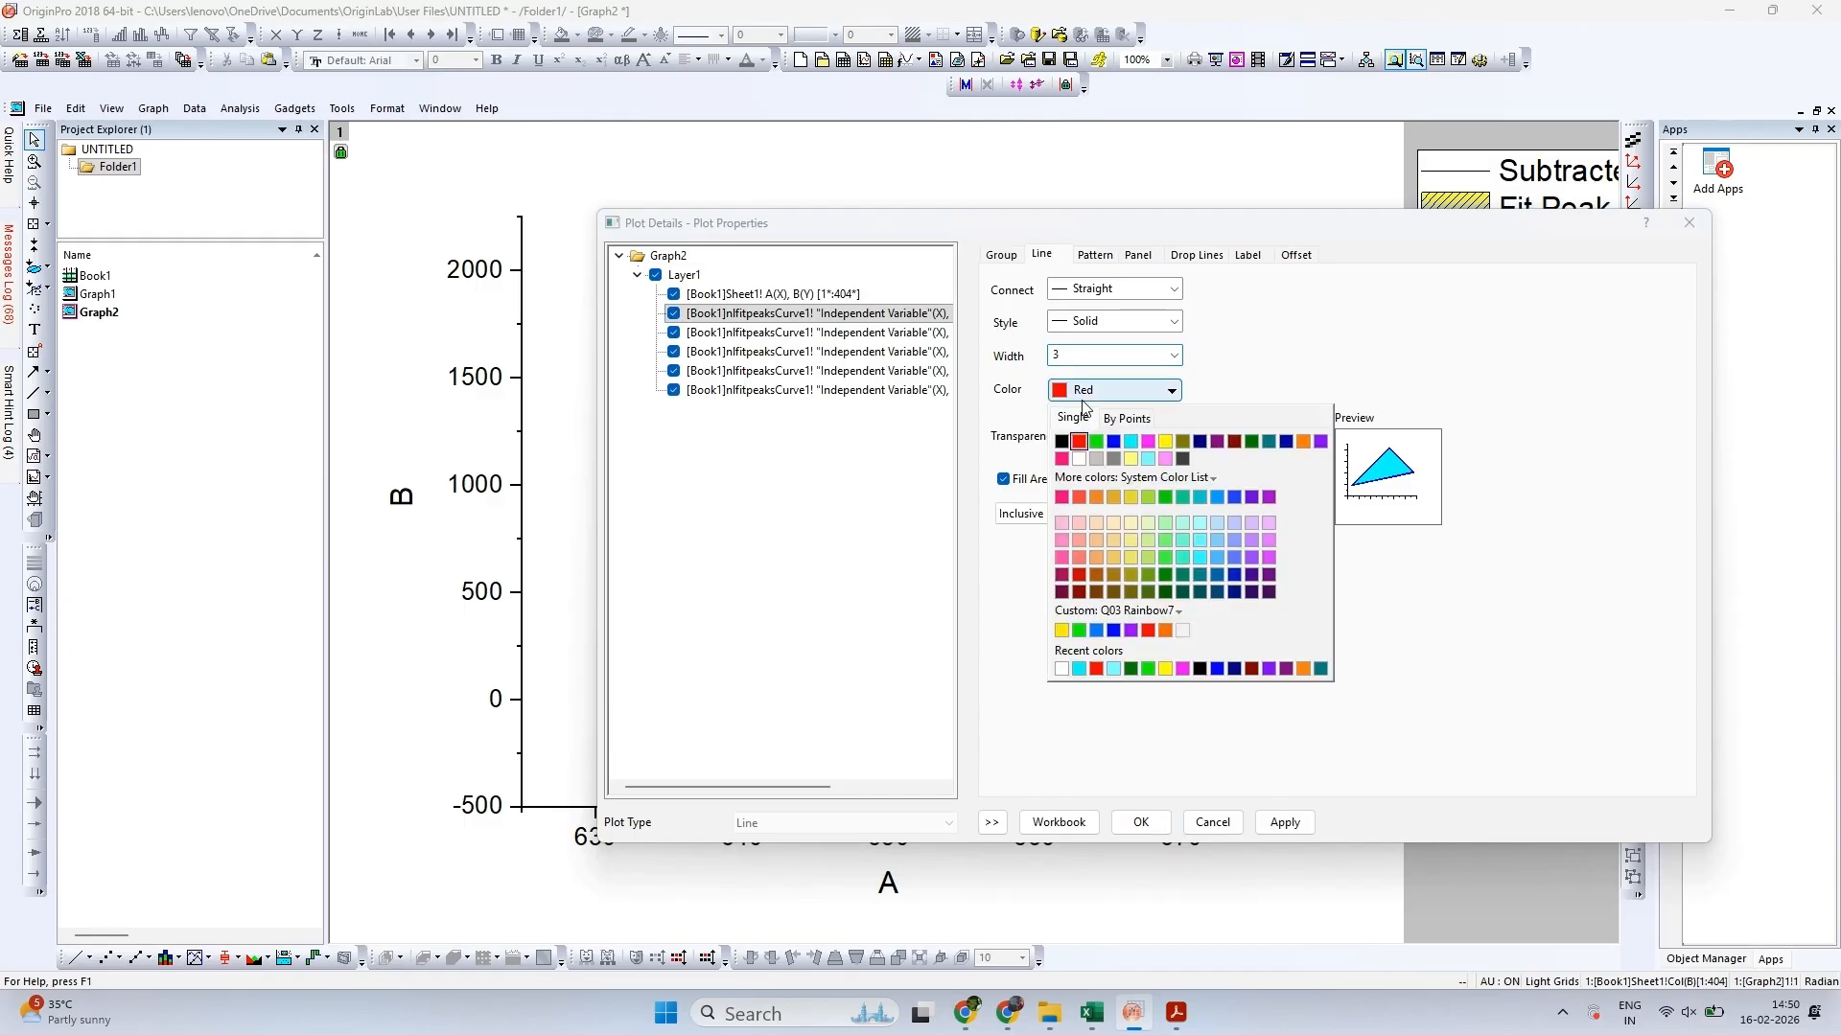
{"action": "left_click", "coordinate": [1064, 441]}
{"action": "left_click_drag", "start_coordinate": [1243, 222], "coordinate": [1562, 179]}
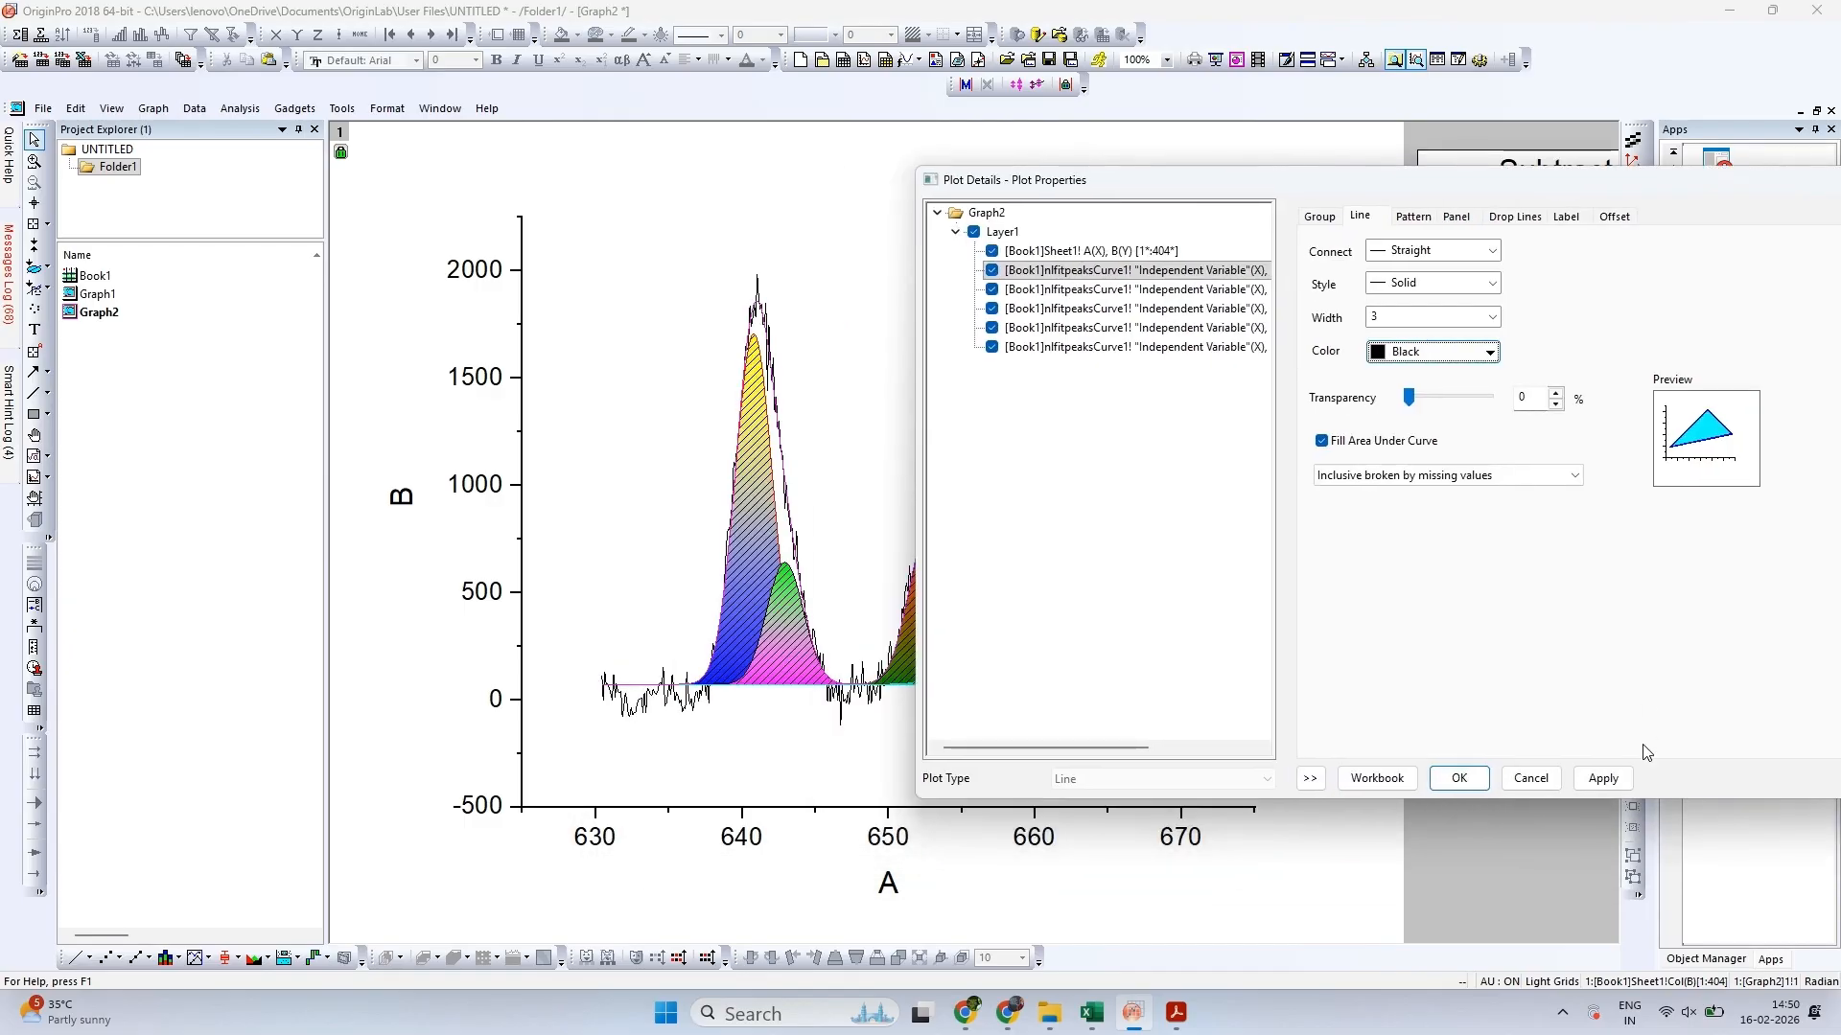
{"action": "left_click", "coordinate": [1603, 779]}
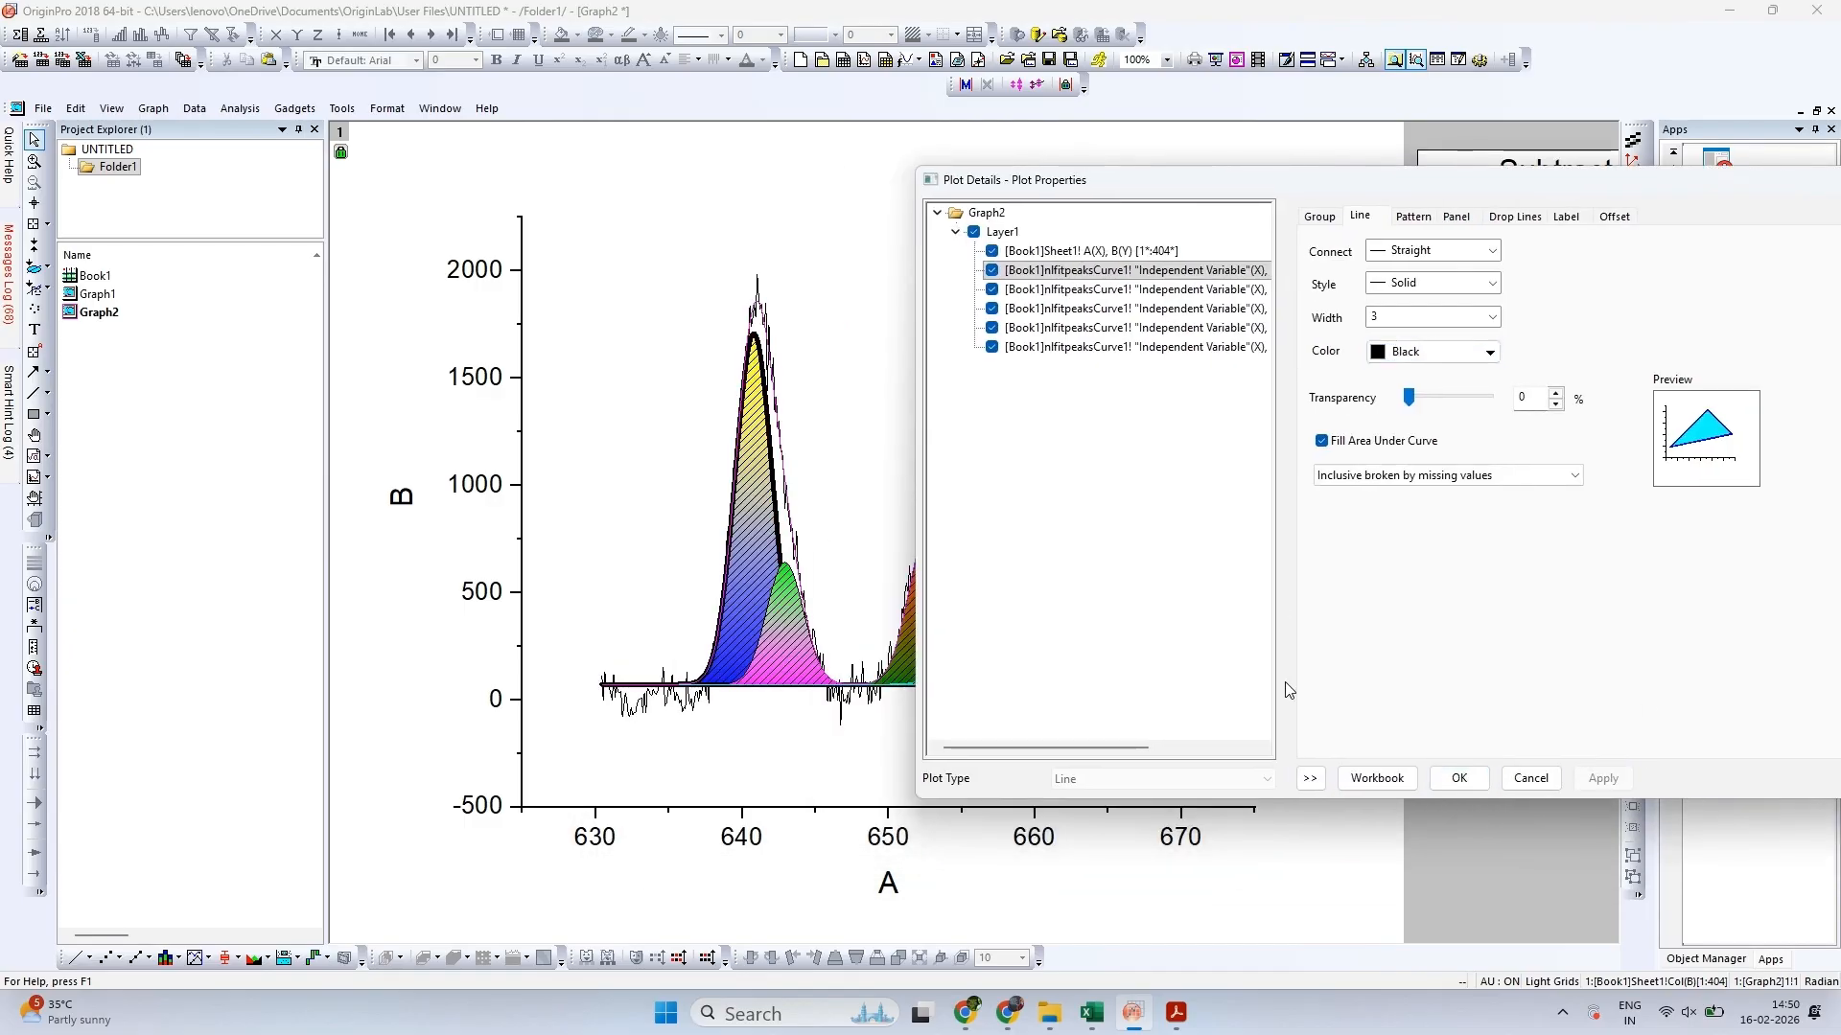
{"action": "left_click", "coordinate": [1459, 779]}
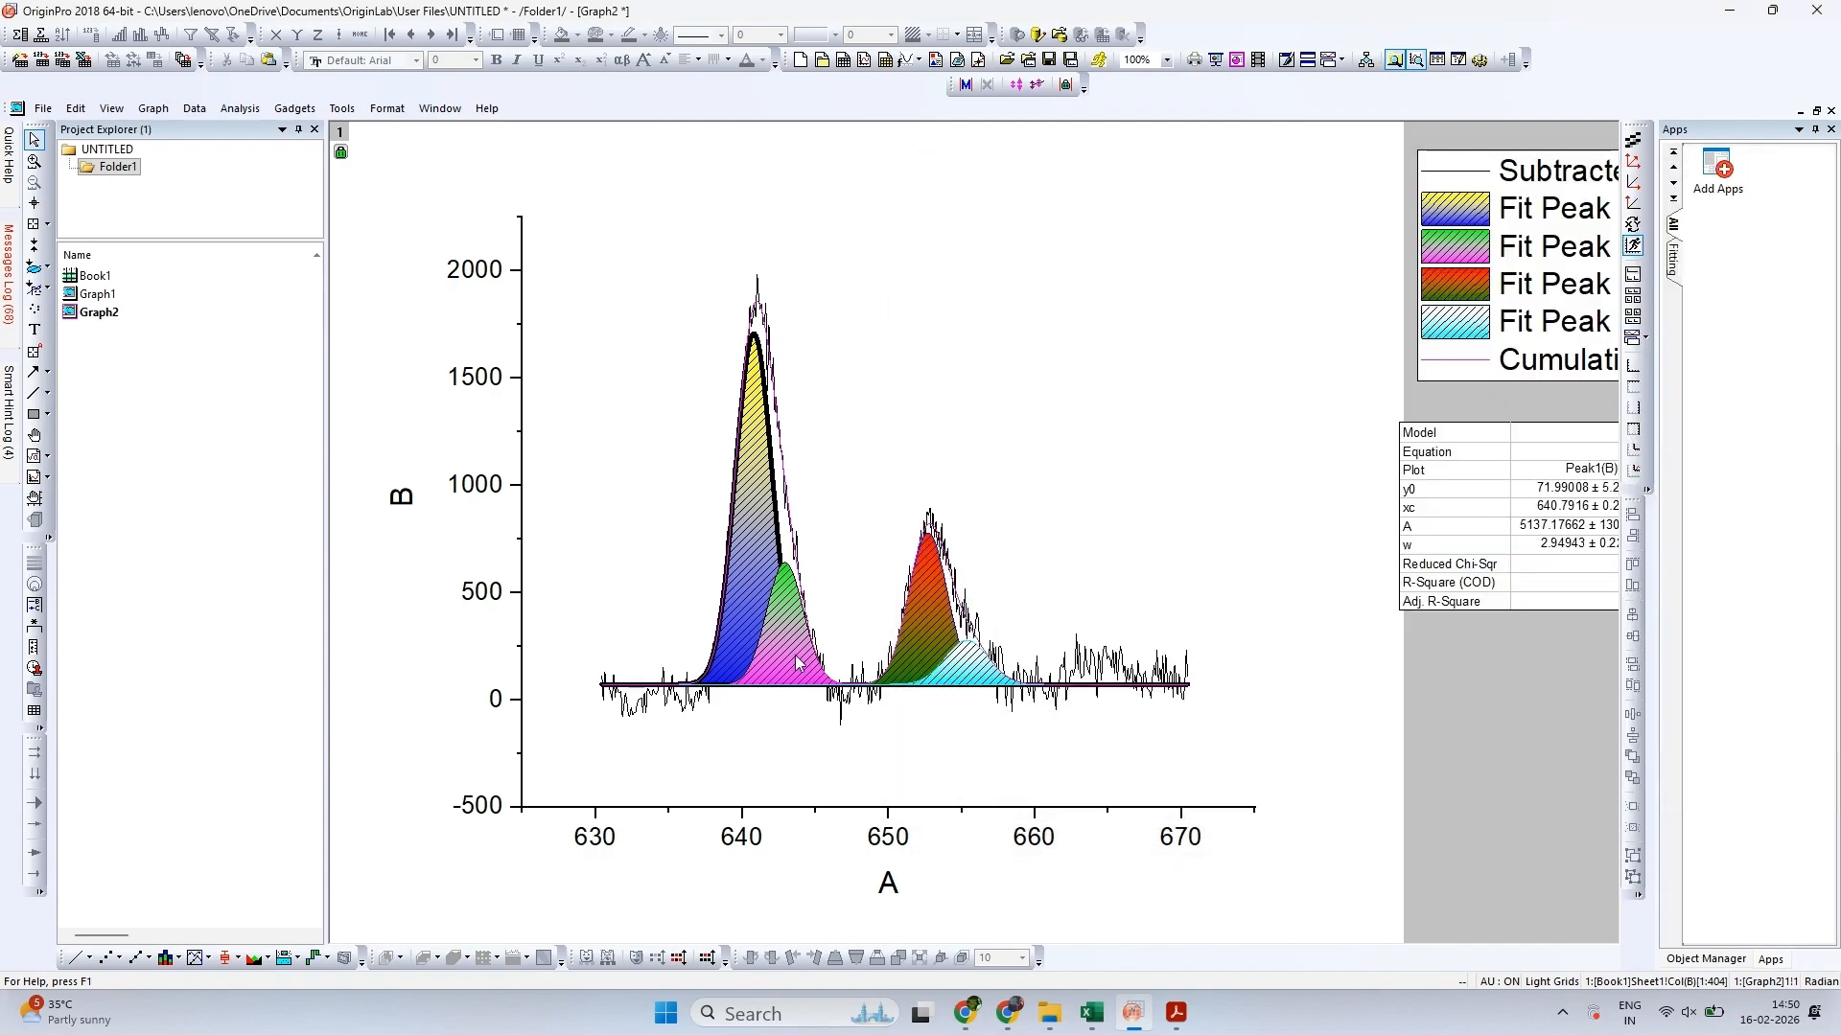
Set the Fit Peak 2 curve's line width to 3, keeping its colour Black
{"action": "double_click", "coordinate": [1459, 251]}
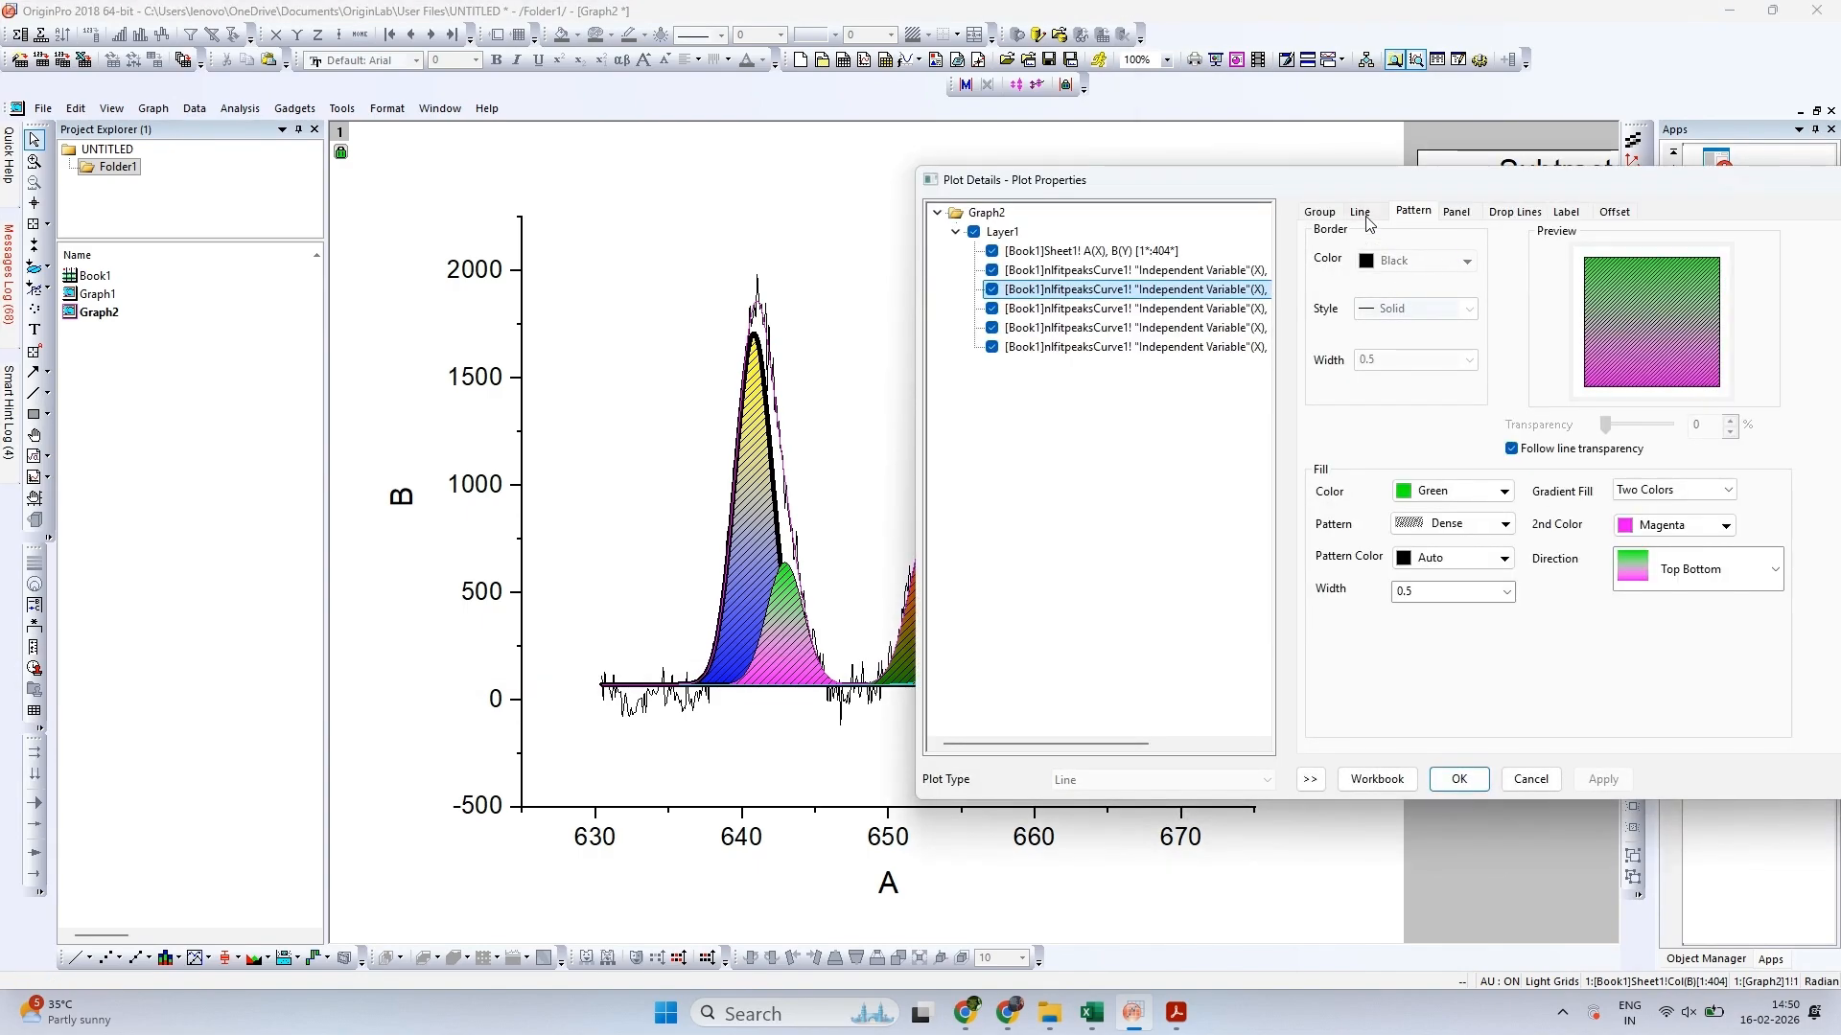
{"action": "left_click", "coordinate": [1364, 215]}
{"action": "left_click", "coordinate": [1414, 310]}
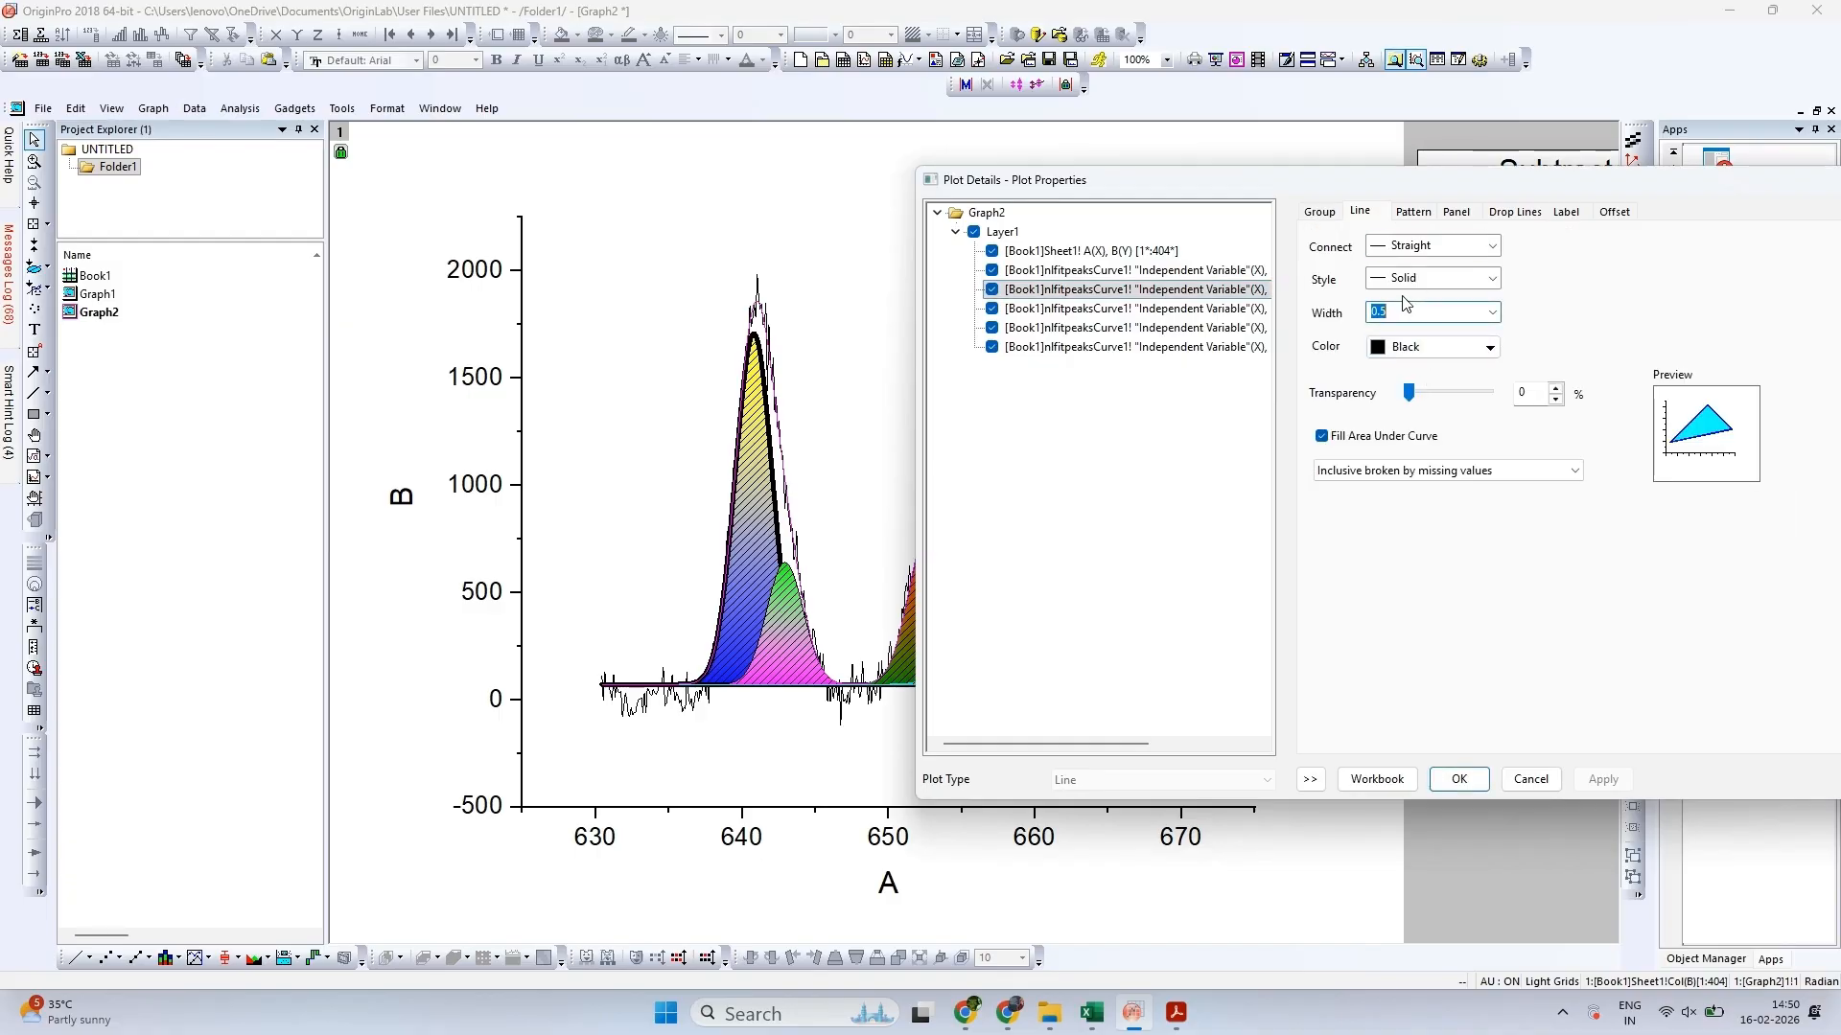
{"action": "type", "text": "3"}
{"action": "left_click", "coordinate": [1399, 346]}
{"action": "left_click", "coordinate": [1400, 346]}
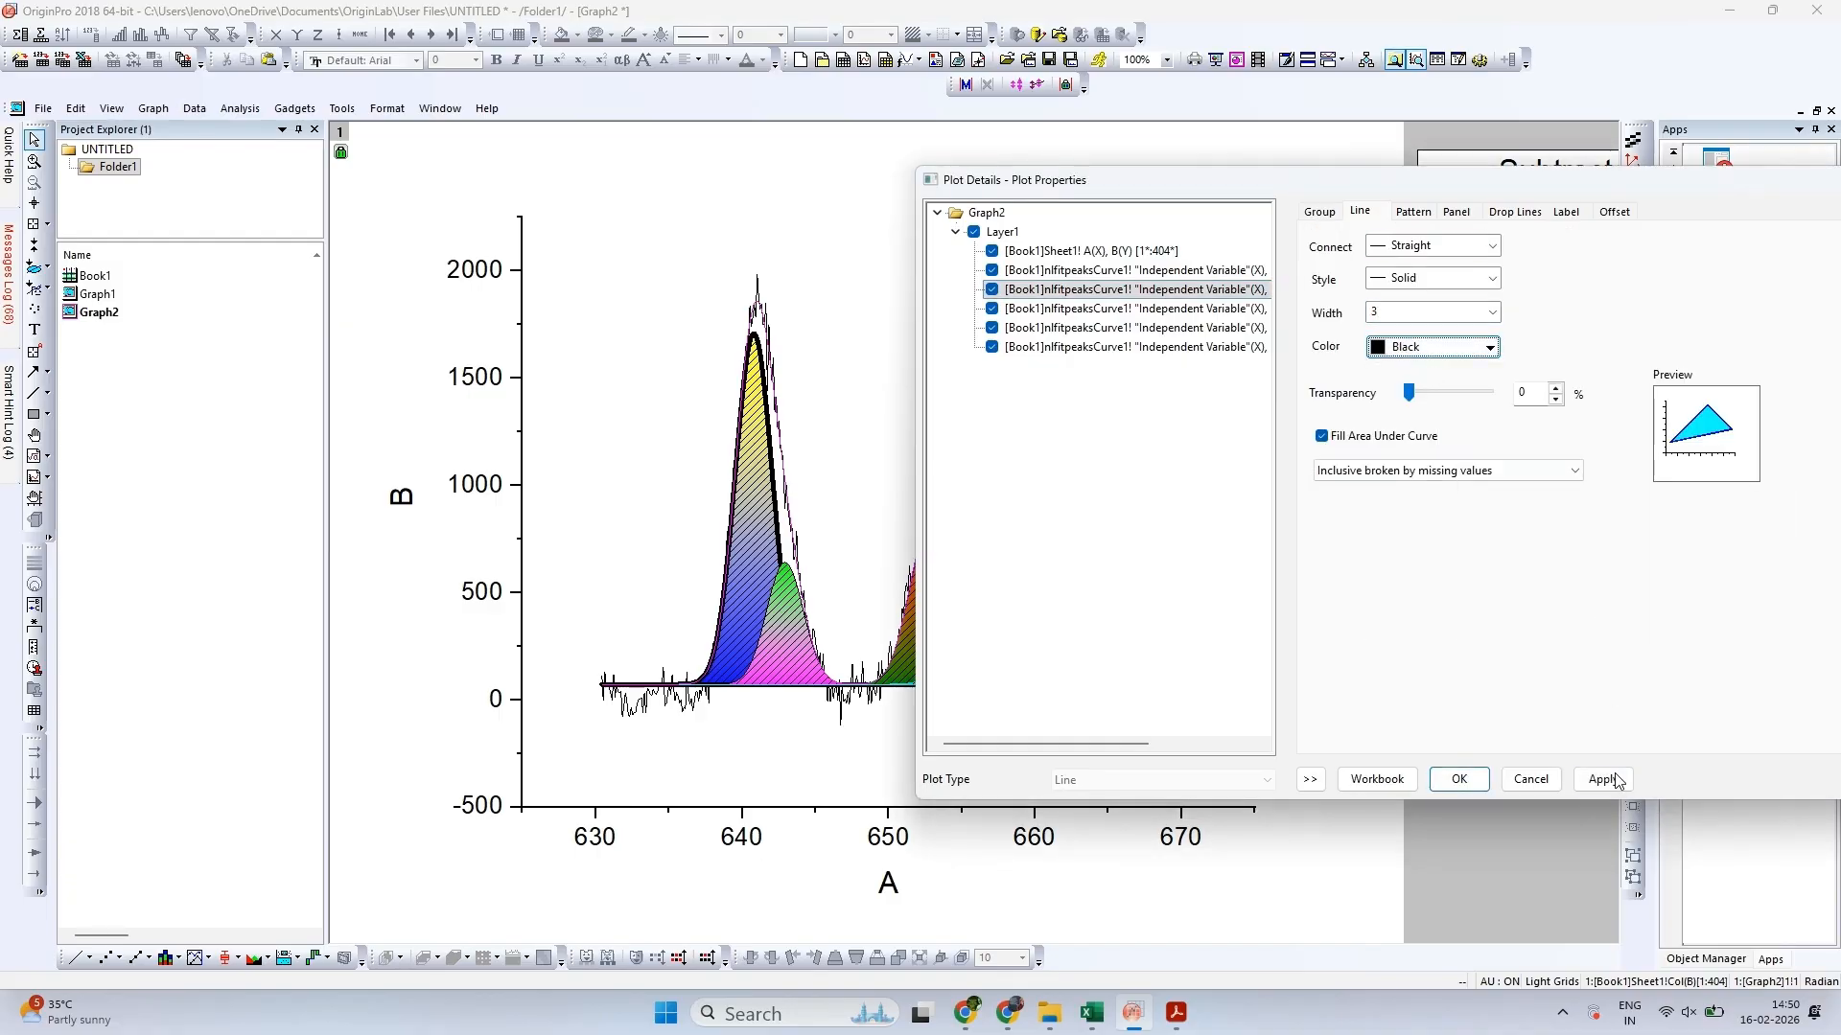
{"action": "left_click", "coordinate": [1614, 779]}
{"action": "left_click", "coordinate": [1456, 778]}
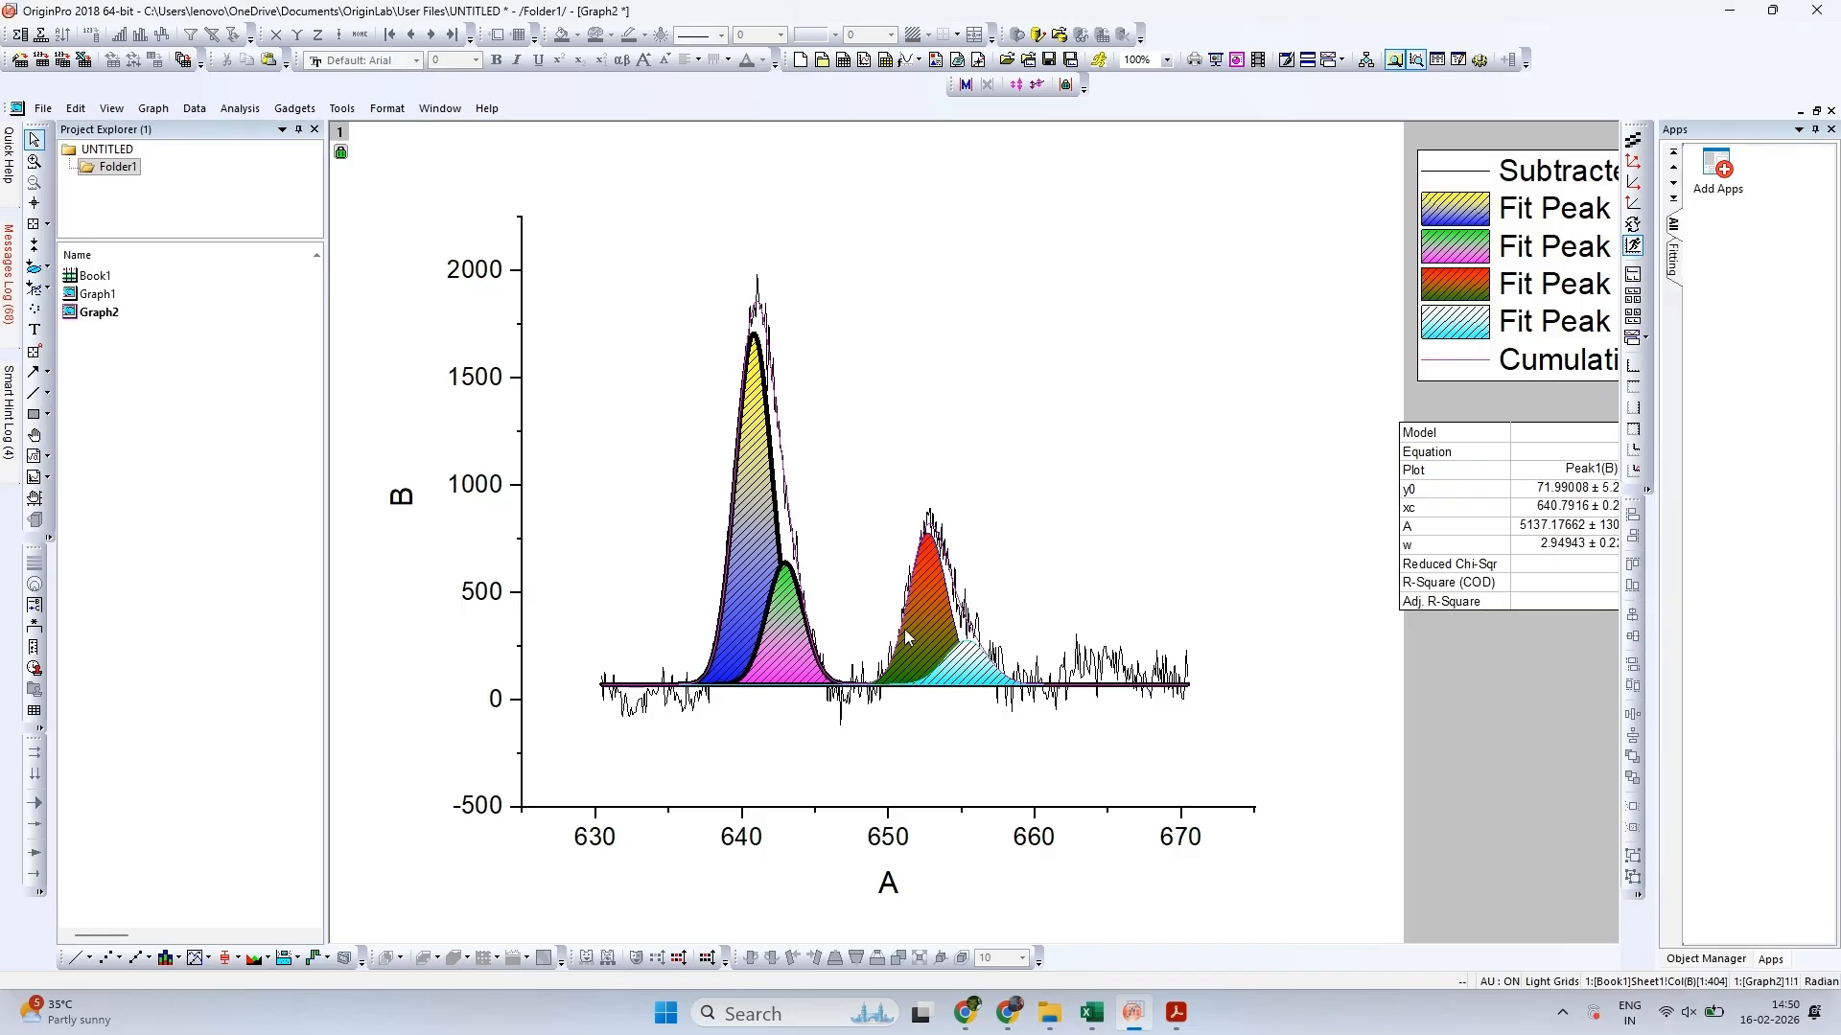
Set the Fit Peak 3 curve's line width to 3 and its line colour to Black
{"action": "double_click", "coordinate": [1473, 287]}
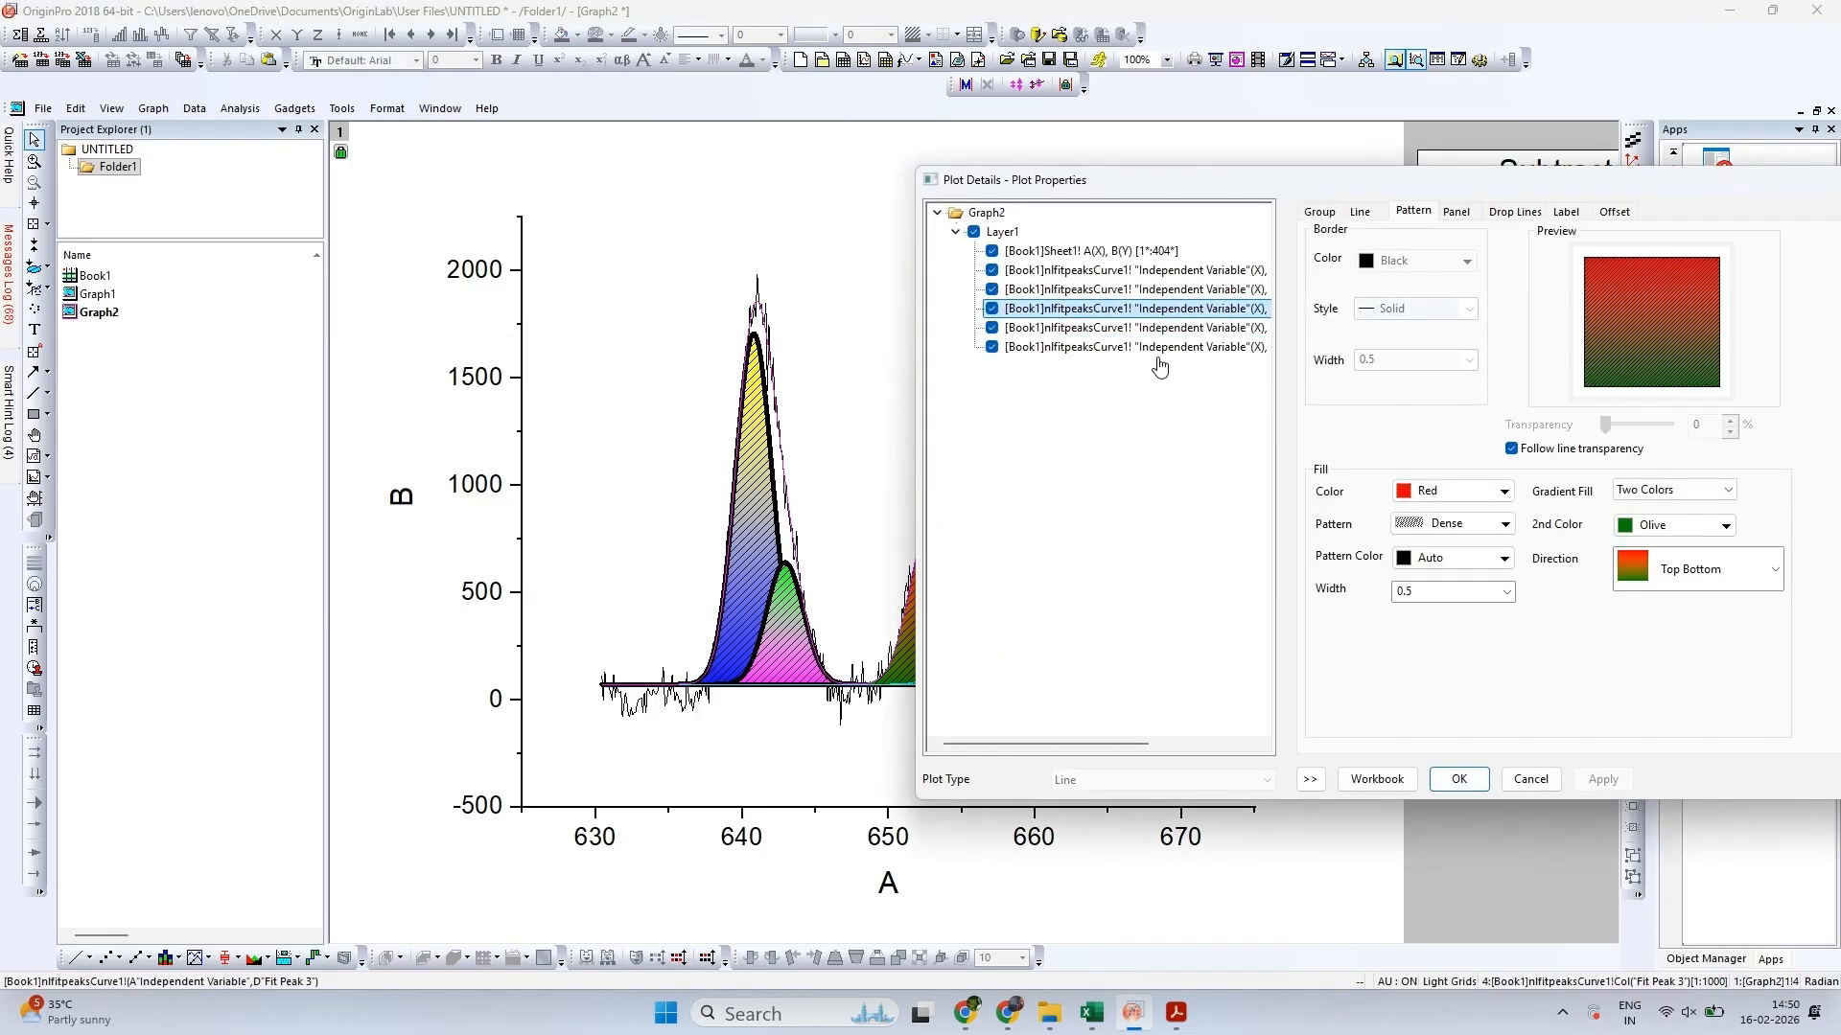
{"action": "left_click", "coordinate": [1361, 218]}
{"action": "double_click", "coordinate": [1405, 312]}
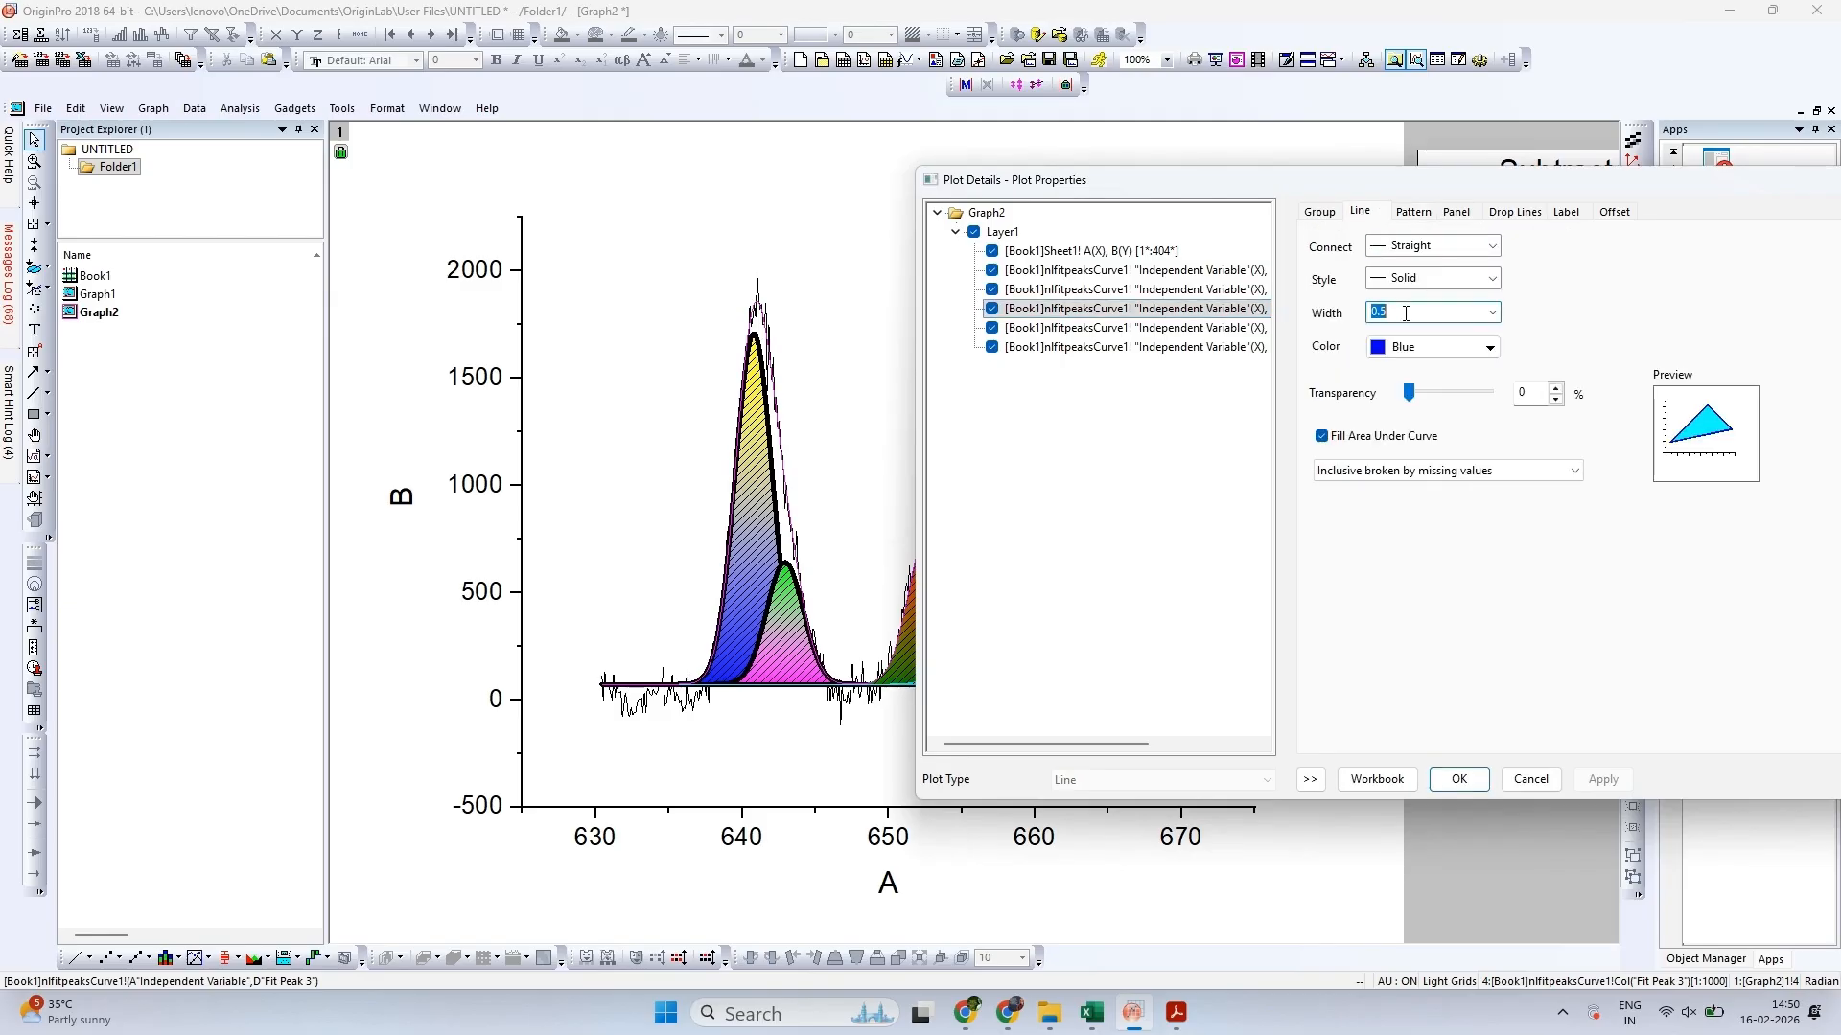
{"action": "type", "text": "3"}
{"action": "left_click", "coordinate": [1404, 349]}
{"action": "left_click", "coordinate": [1384, 394]}
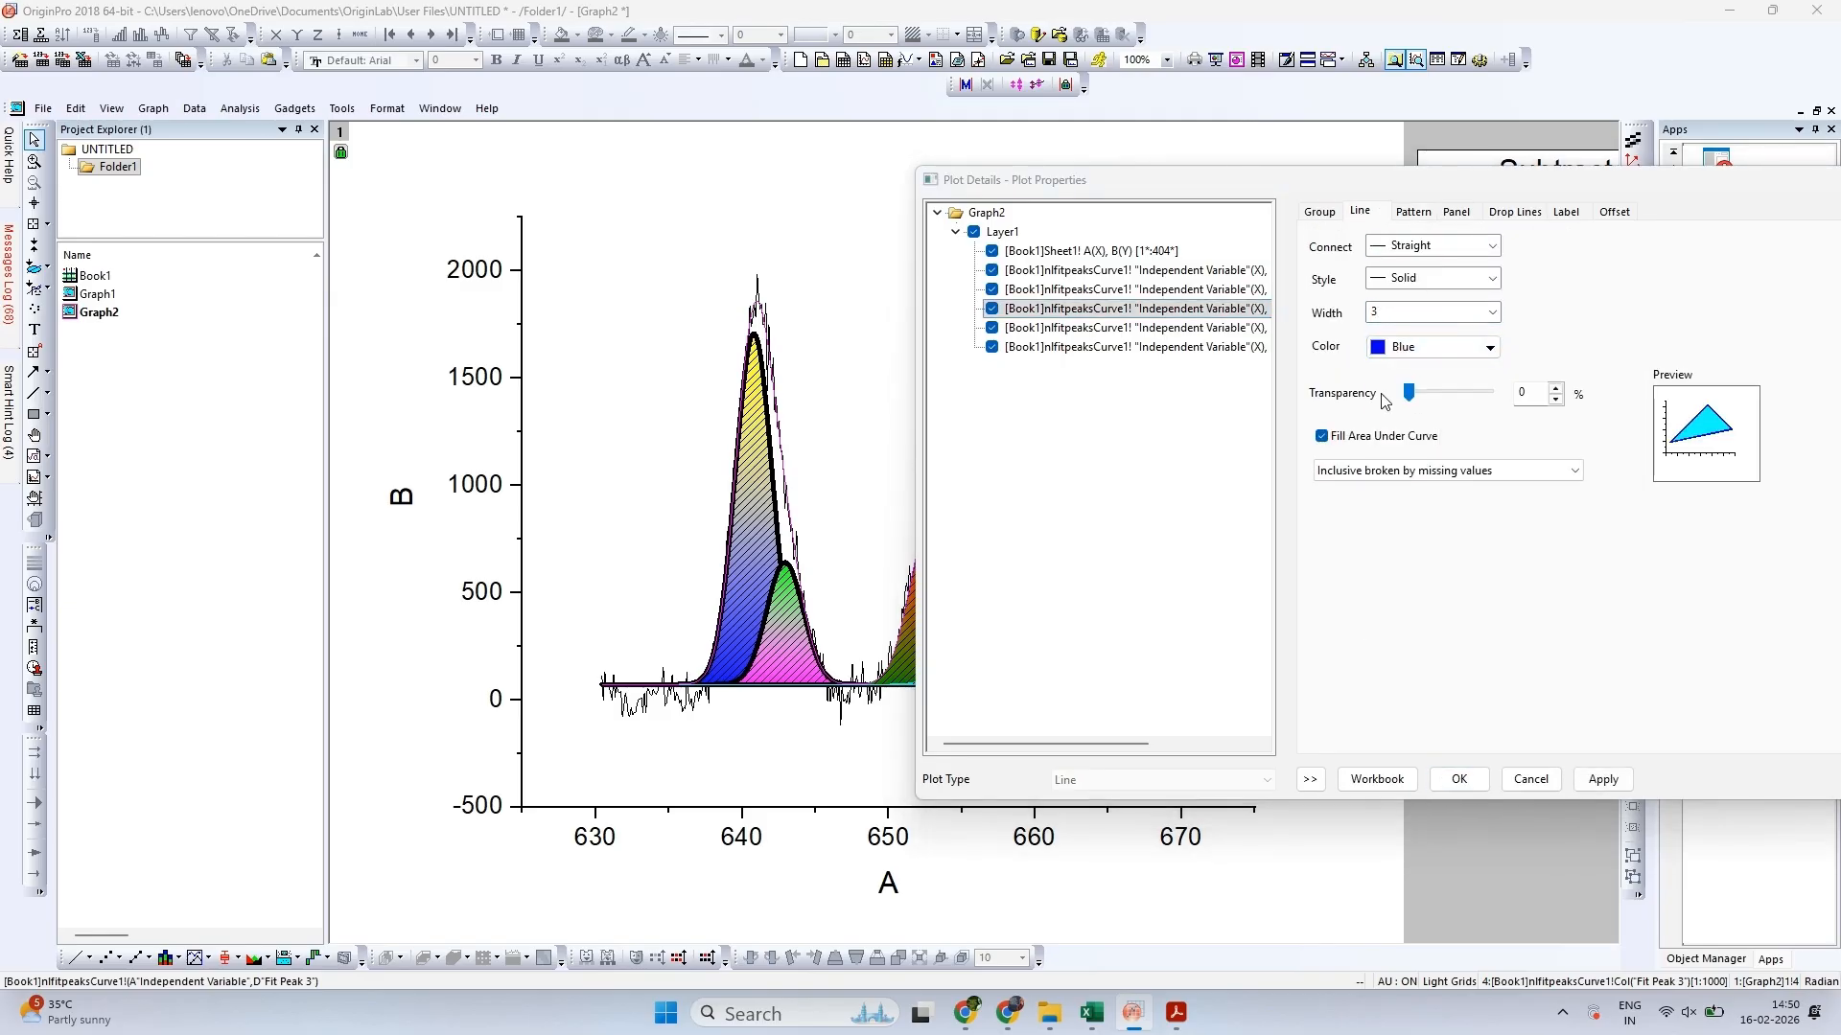
{"action": "left_click", "coordinate": [1603, 779]}
{"action": "left_click", "coordinate": [1517, 778]}
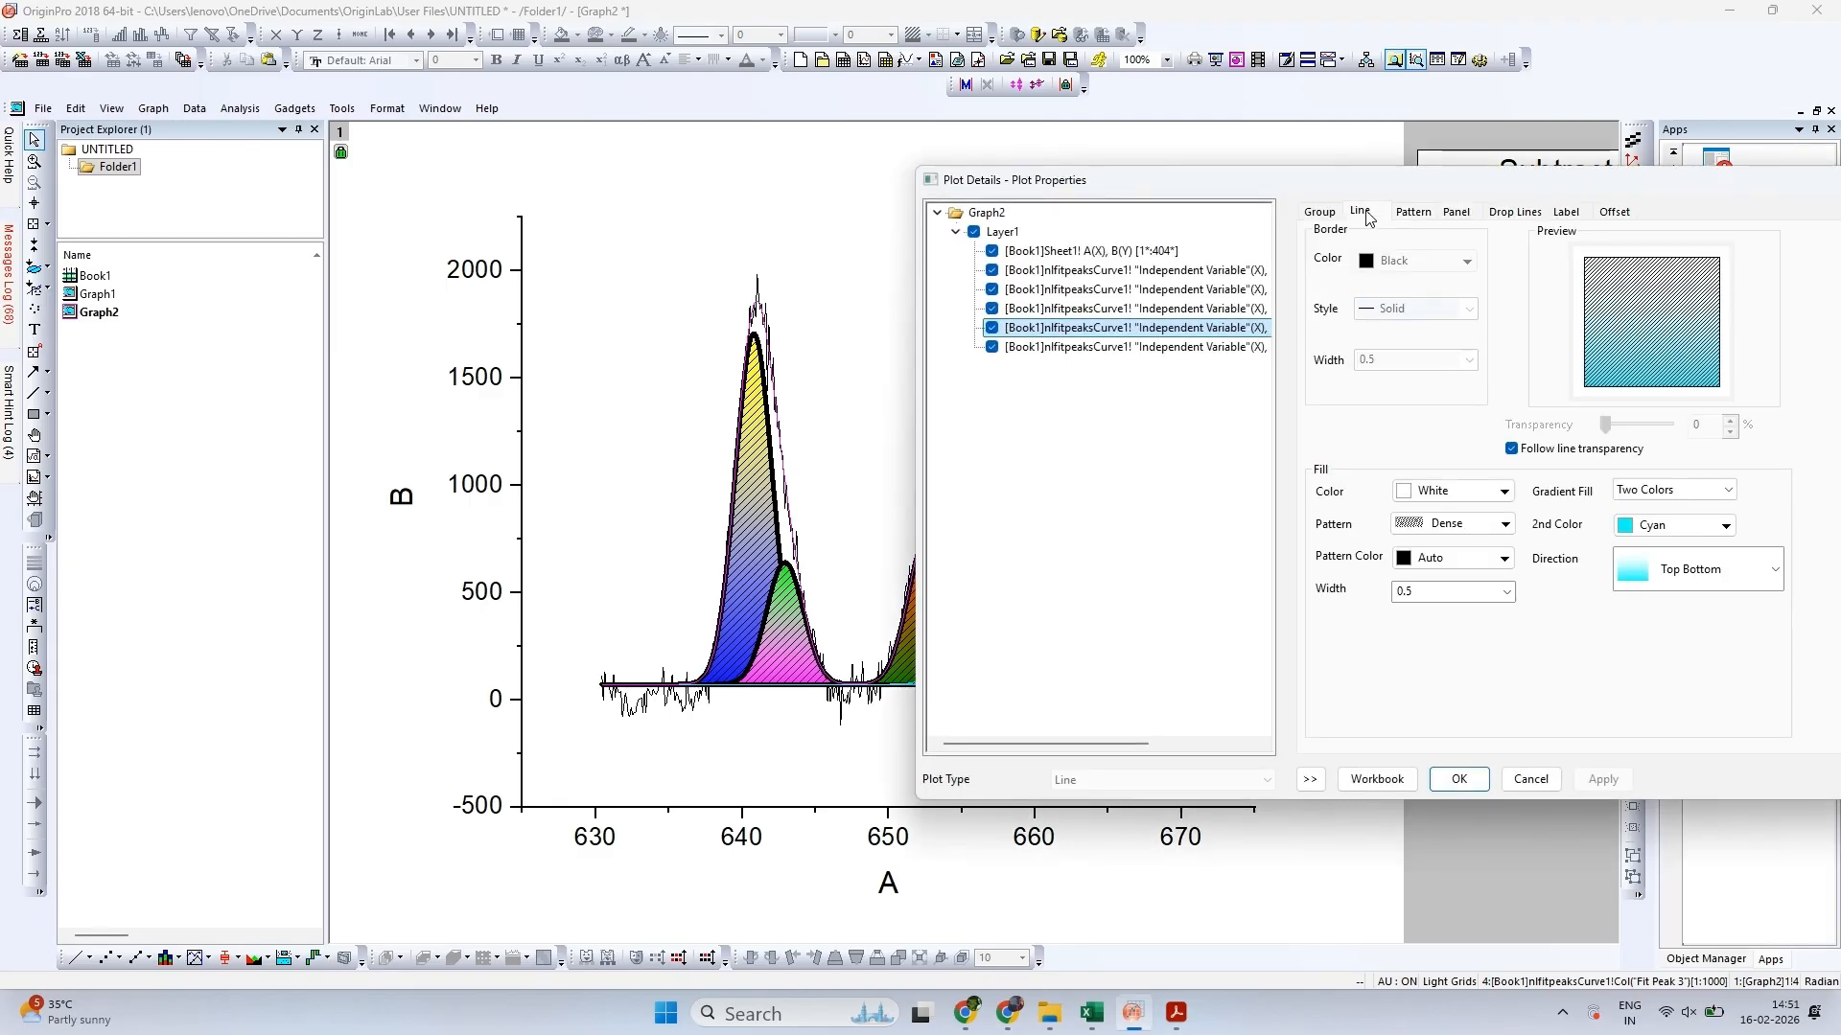
Format the Fit Peak 4 curve with a line width of 3 and a Black line colour
{"action": "double_click", "coordinate": [1414, 310]}
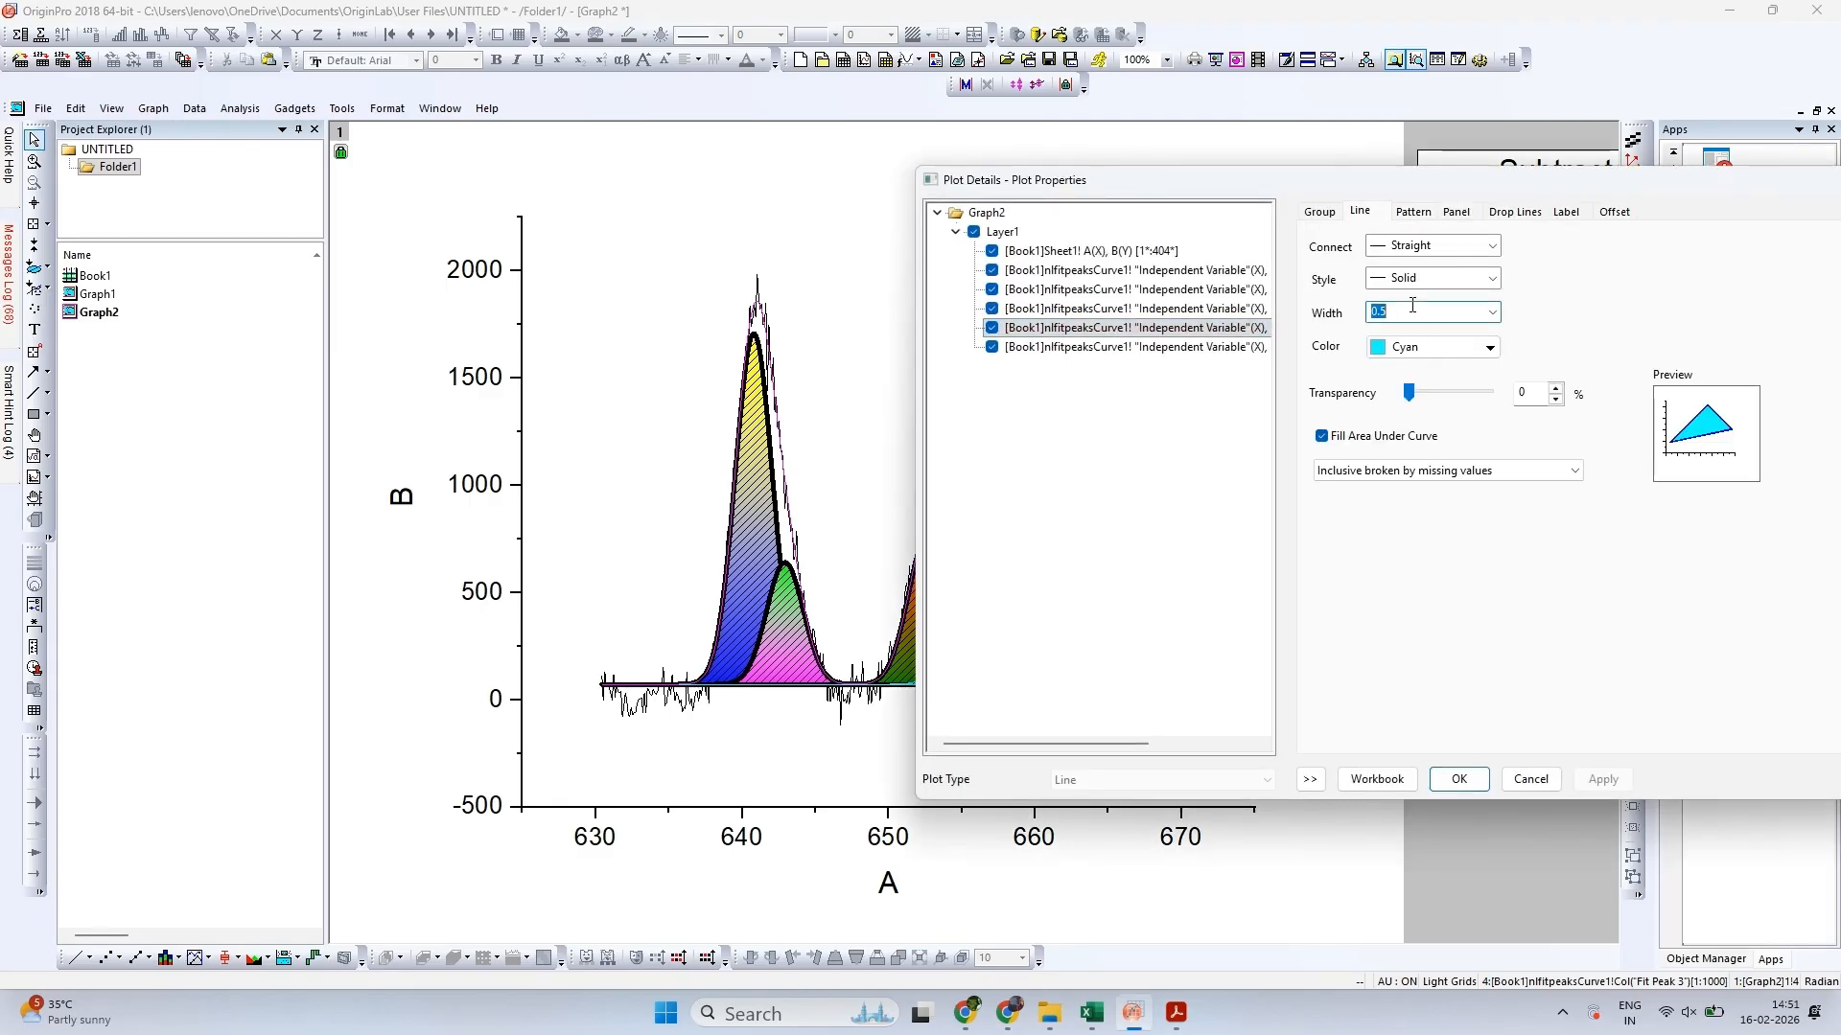
{"action": "type", "text": "3"}
{"action": "left_click", "coordinate": [1426, 348]}
{"action": "left_click", "coordinate": [1381, 398]}
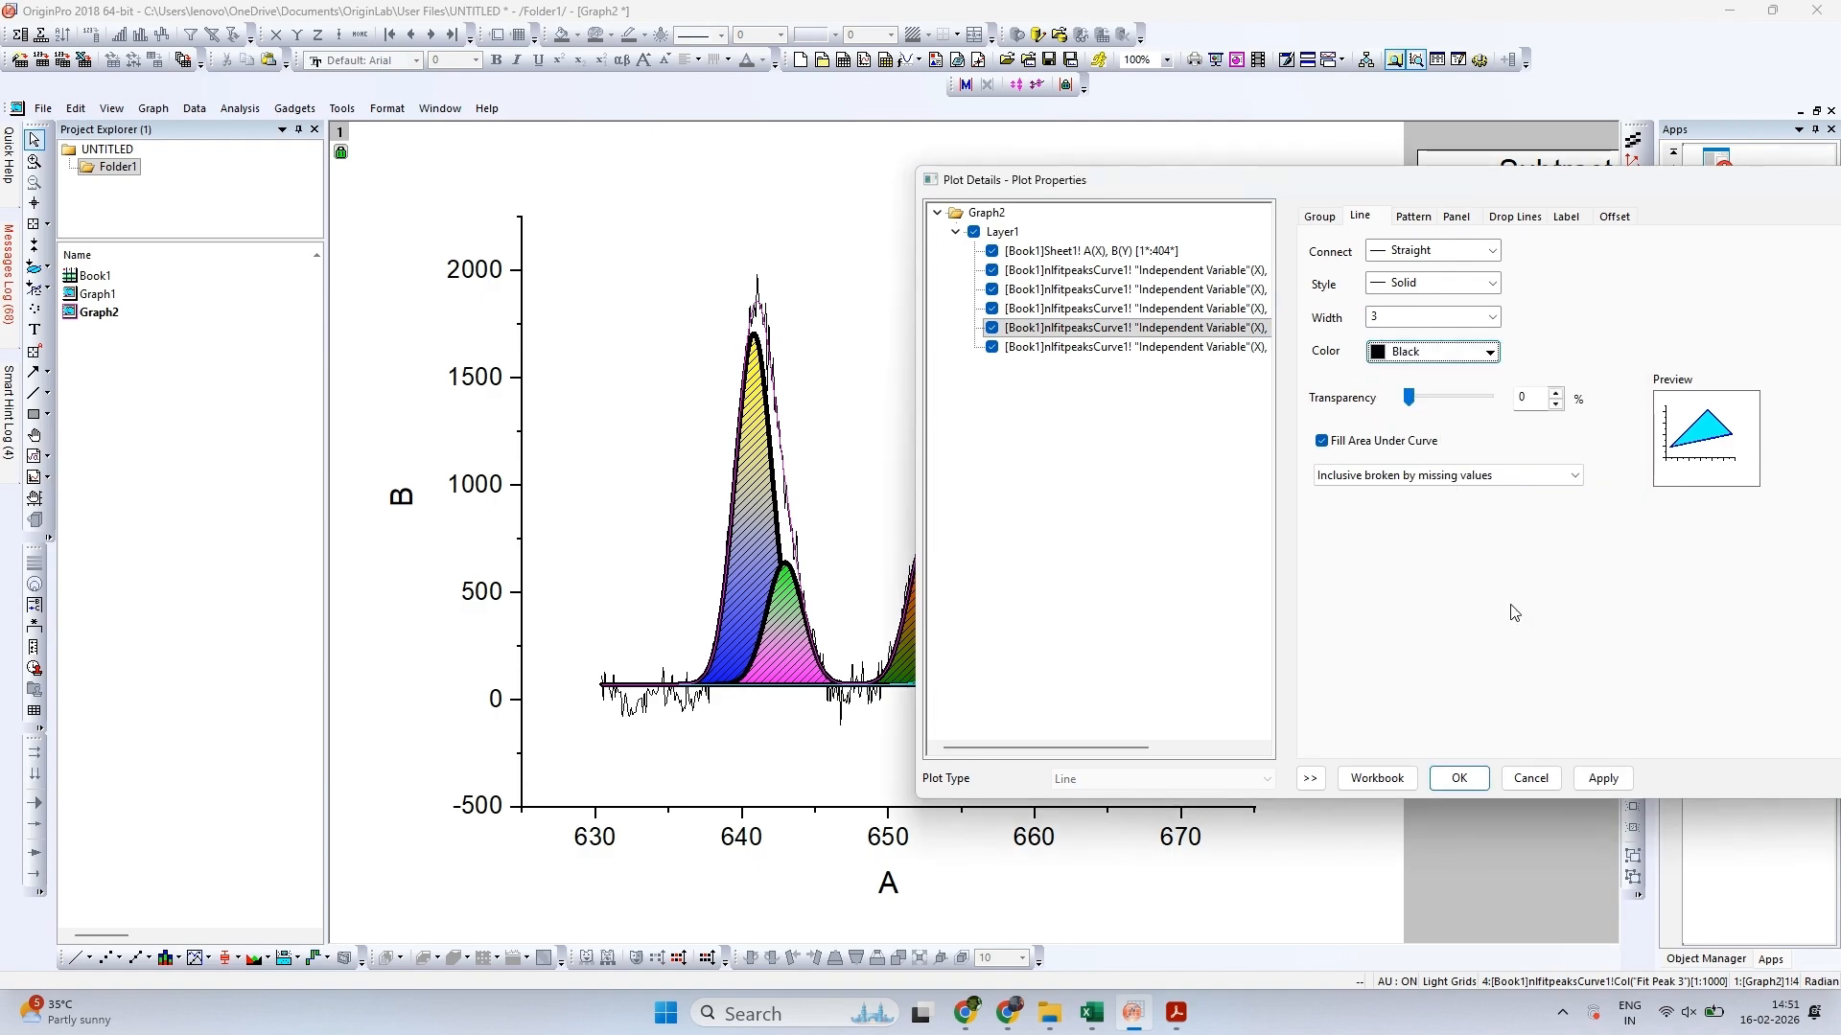
{"action": "left_click", "coordinate": [1601, 779]}
{"action": "left_click", "coordinate": [1458, 779]}
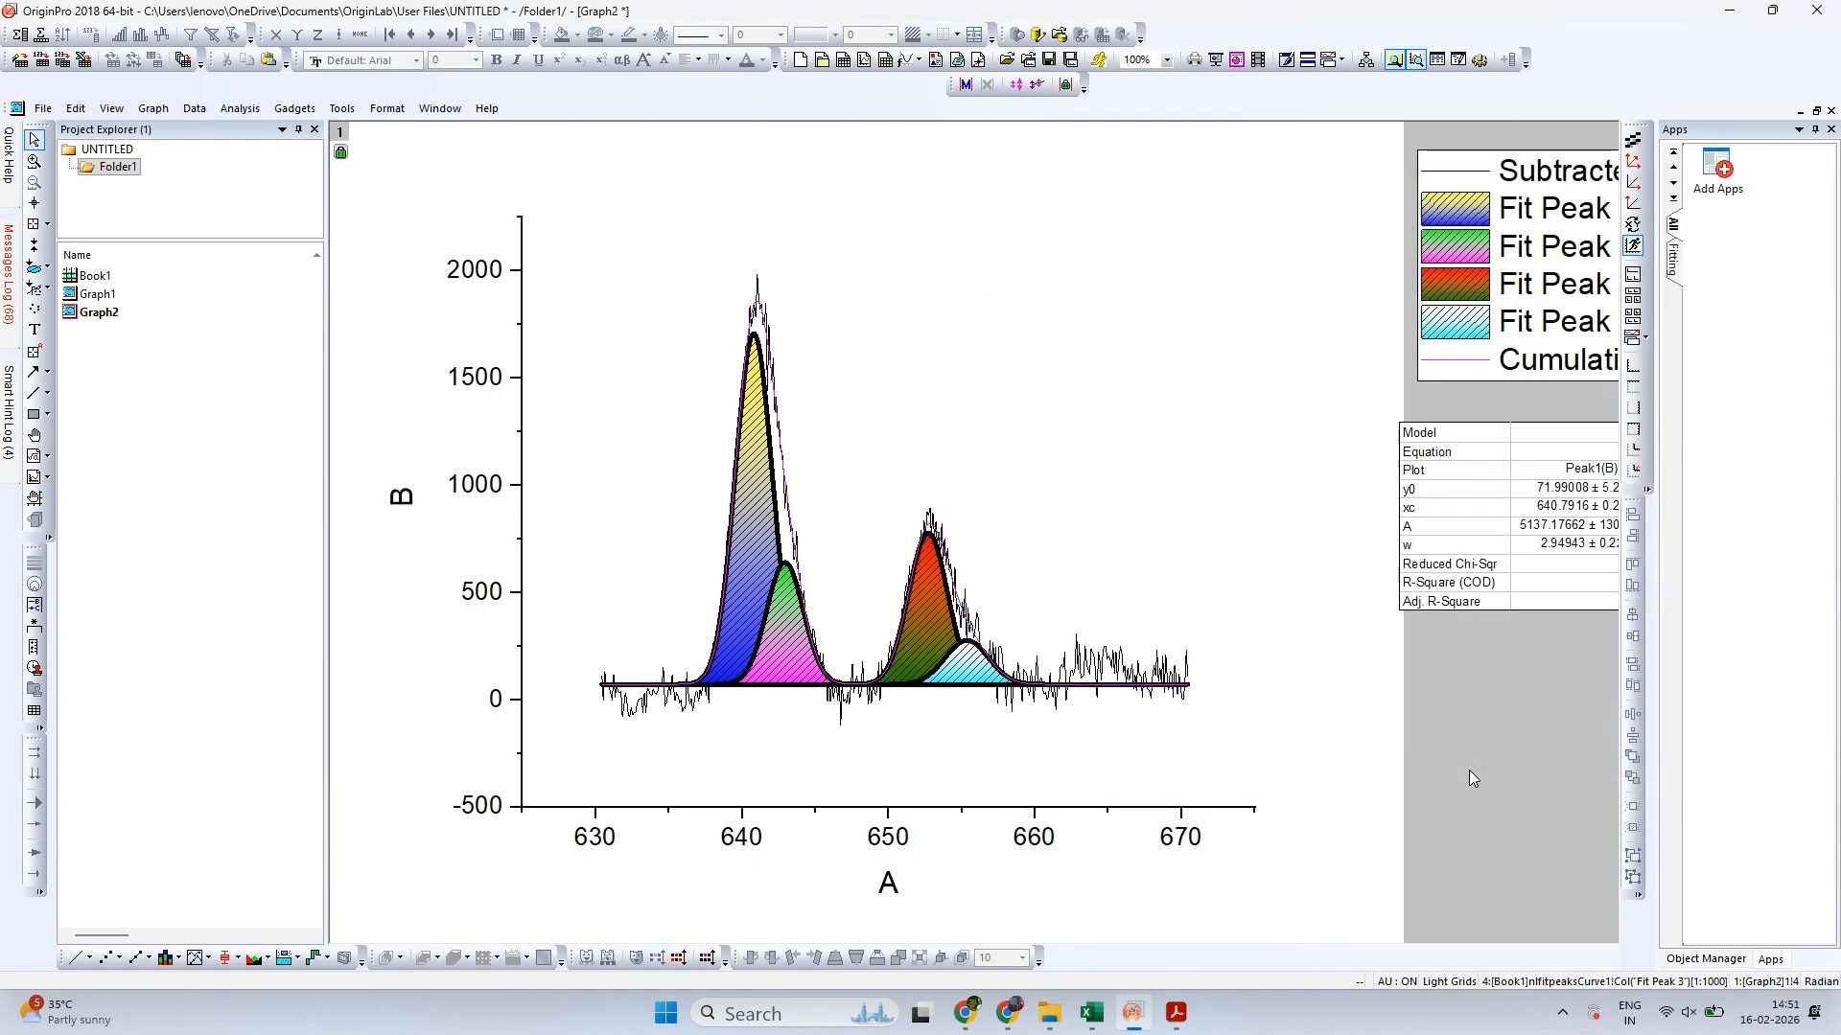
Try a Red line with a width of 3 on the cumulative fit curve
{"action": "double_click", "coordinate": [1458, 372]}
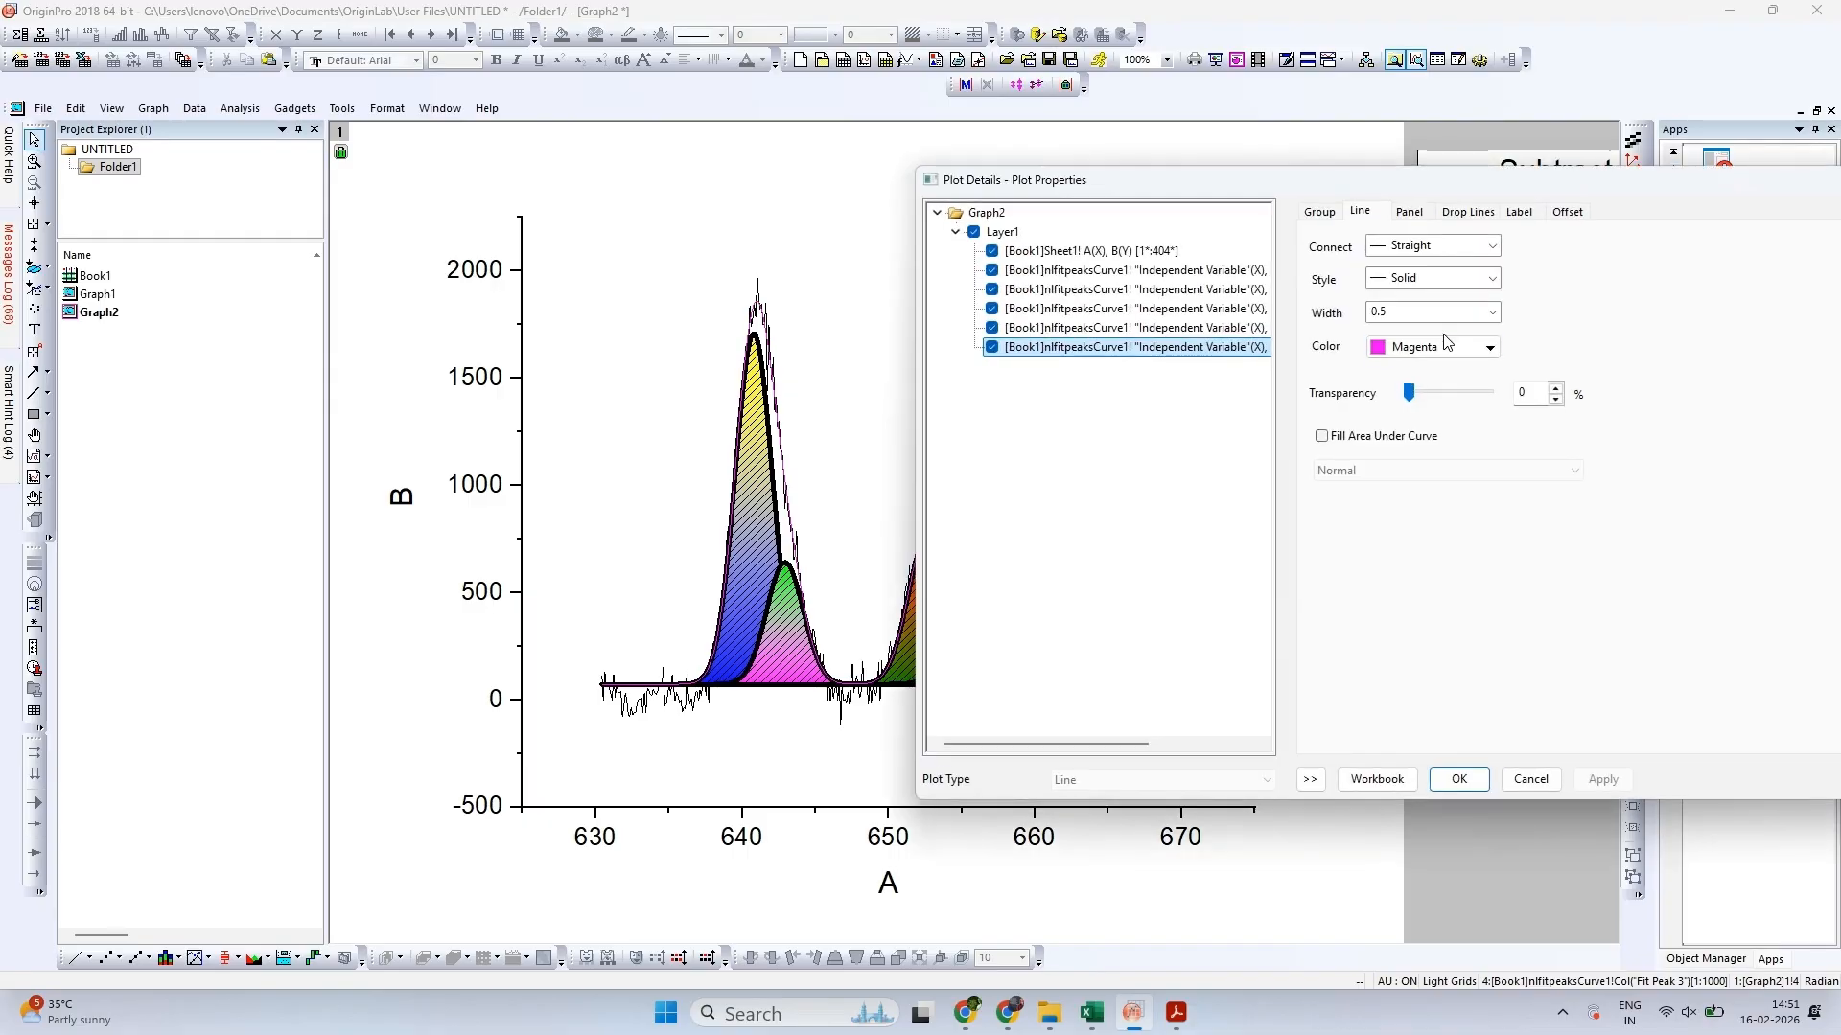
{"action": "left_click", "coordinate": [1446, 348]}
{"action": "left_click", "coordinate": [1394, 397]}
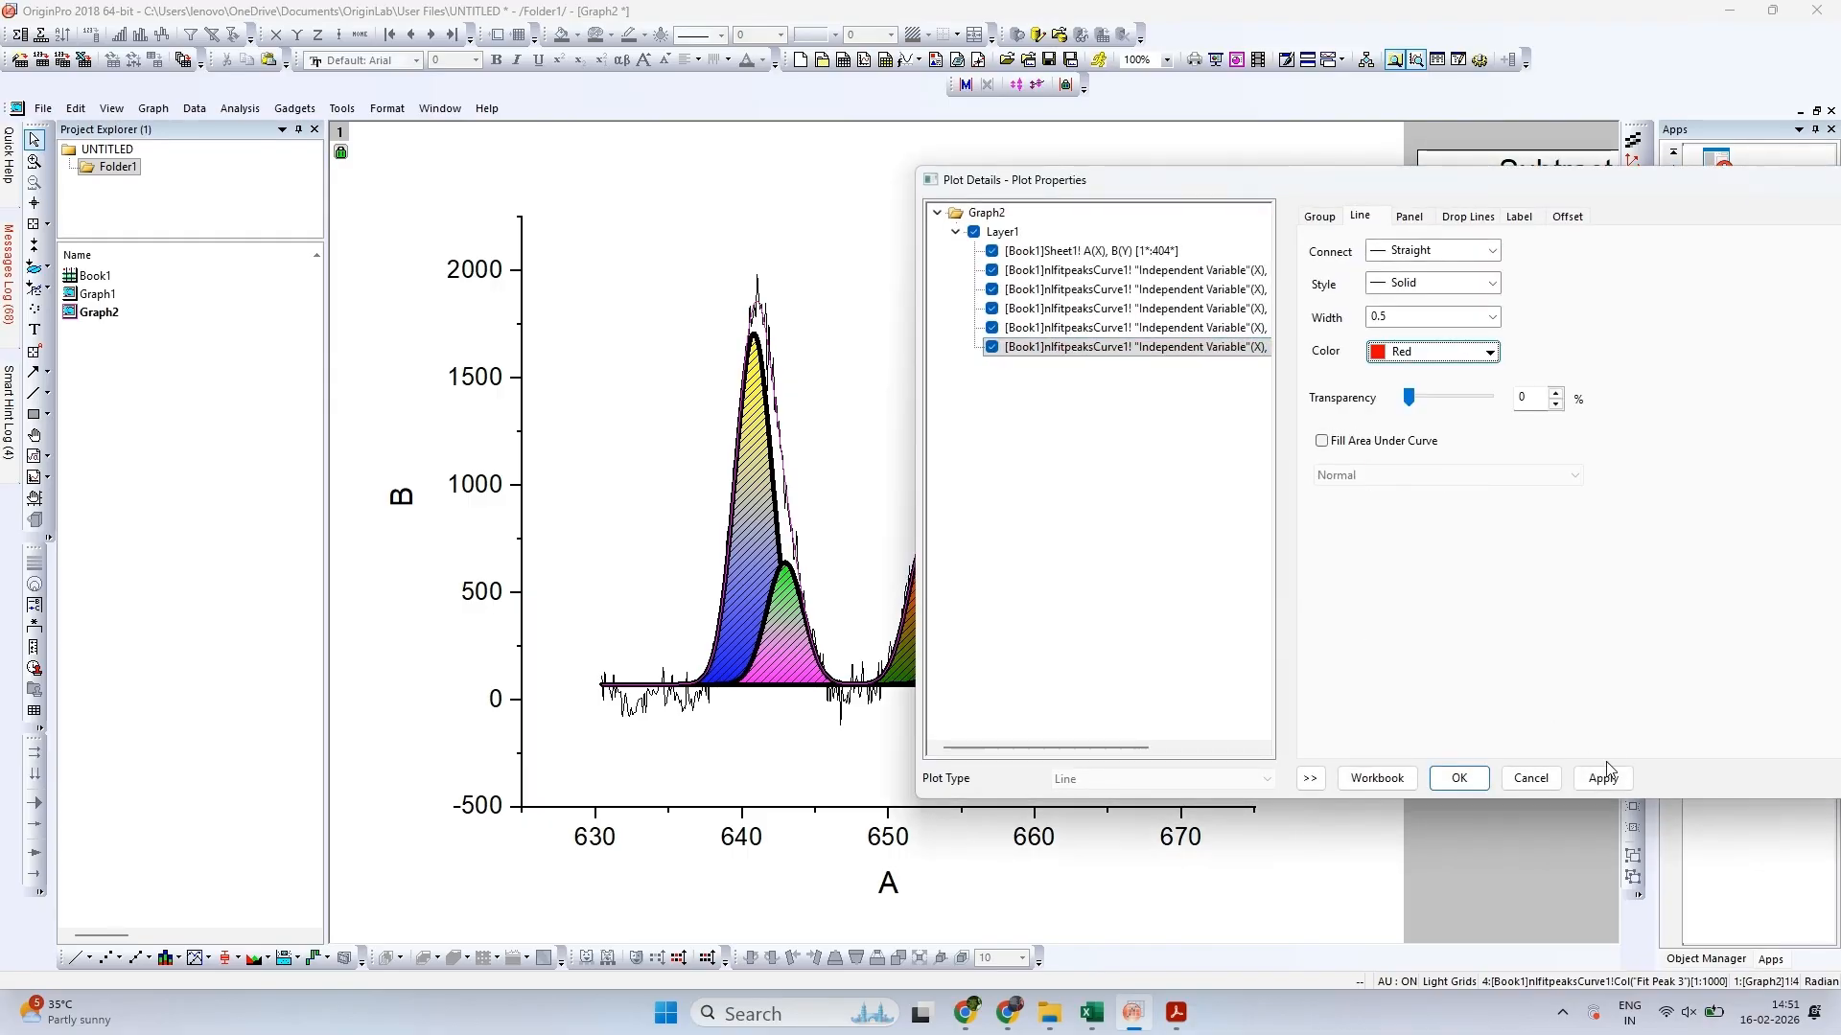
{"action": "left_click", "coordinate": [1601, 778]}
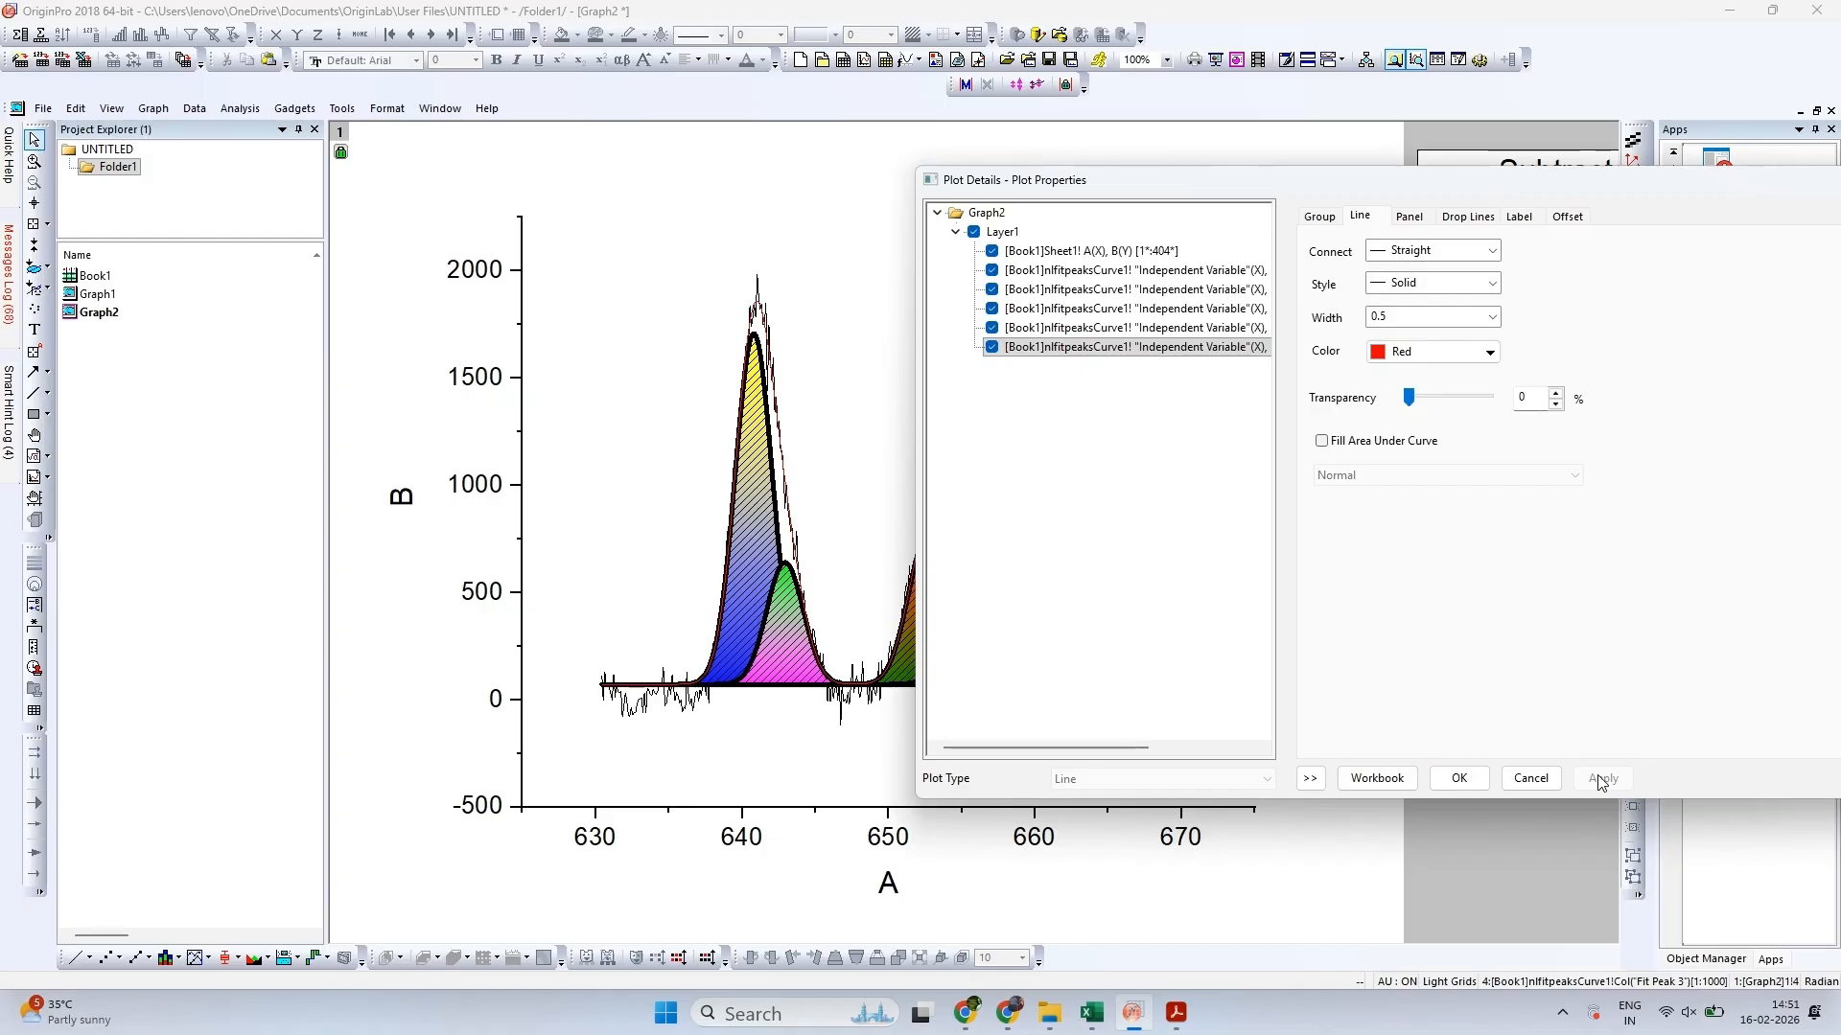
{"action": "double_click", "coordinate": [1381, 317]}
{"action": "type", "text": "3"}
{"action": "left_click", "coordinate": [1603, 779]}
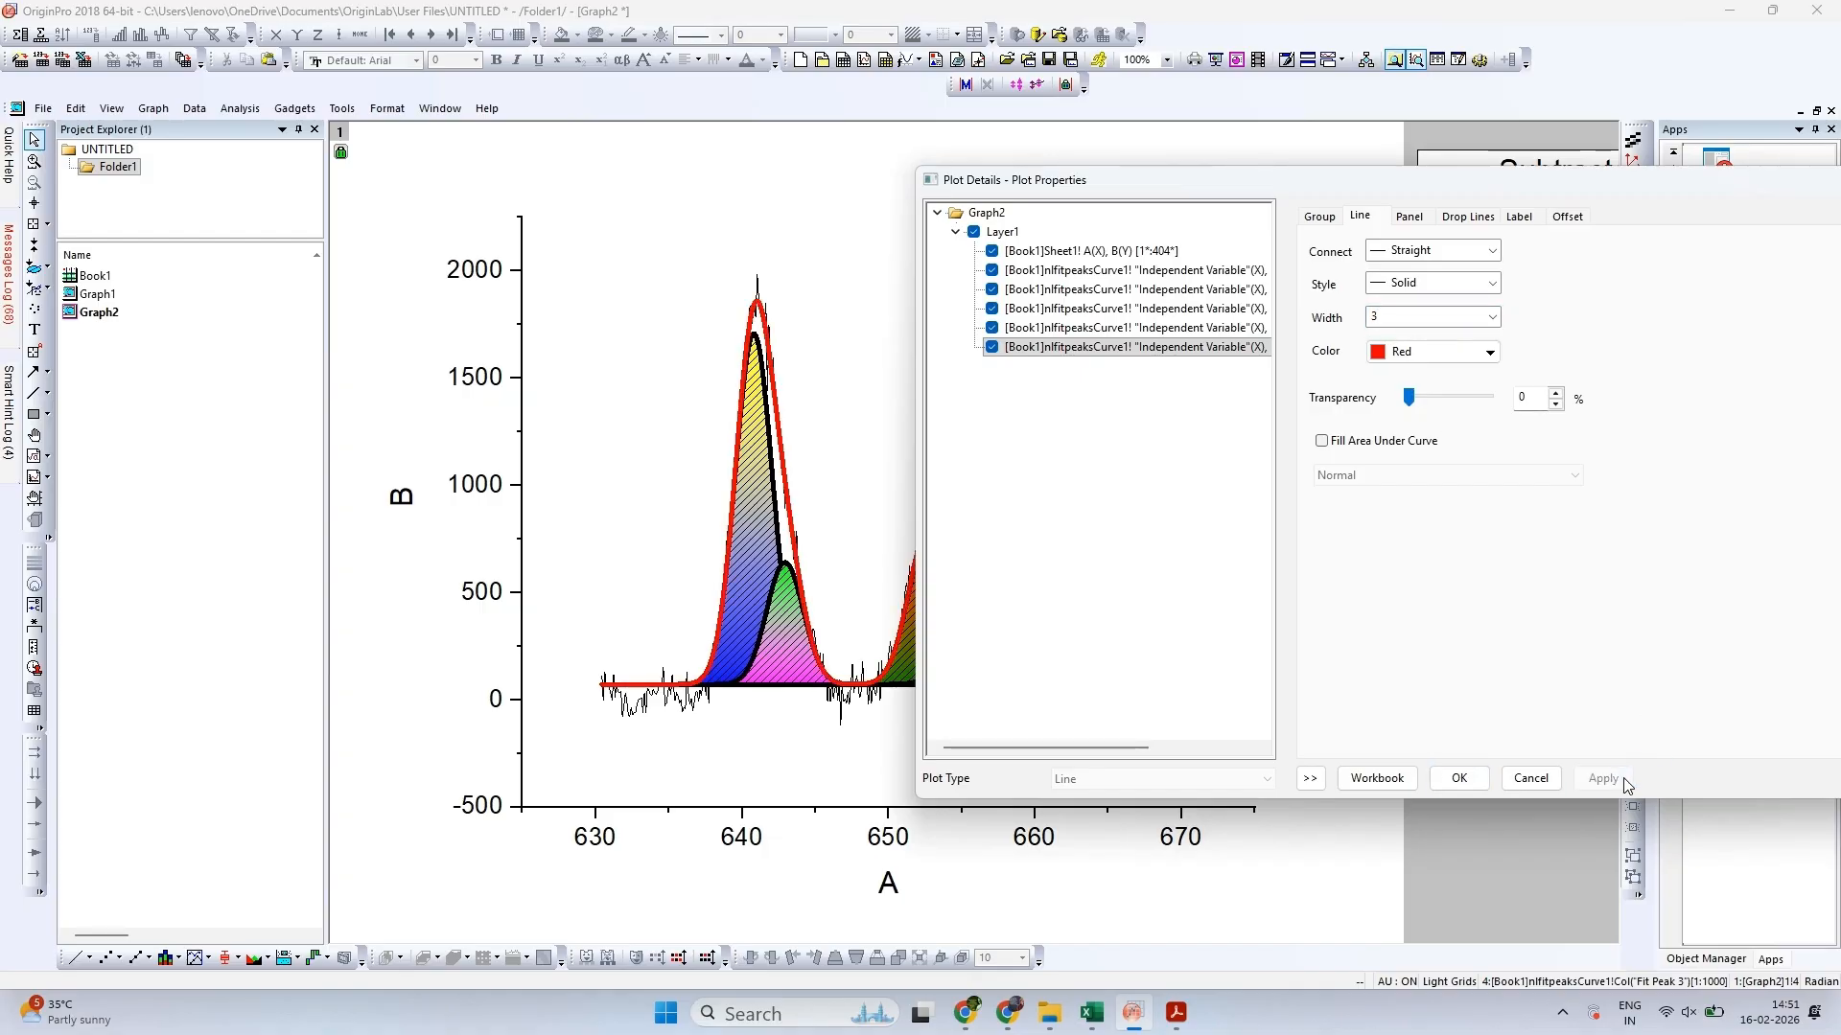
{"action": "left_click_drag", "start_coordinate": [1470, 180], "coordinate": [1663, 171]}
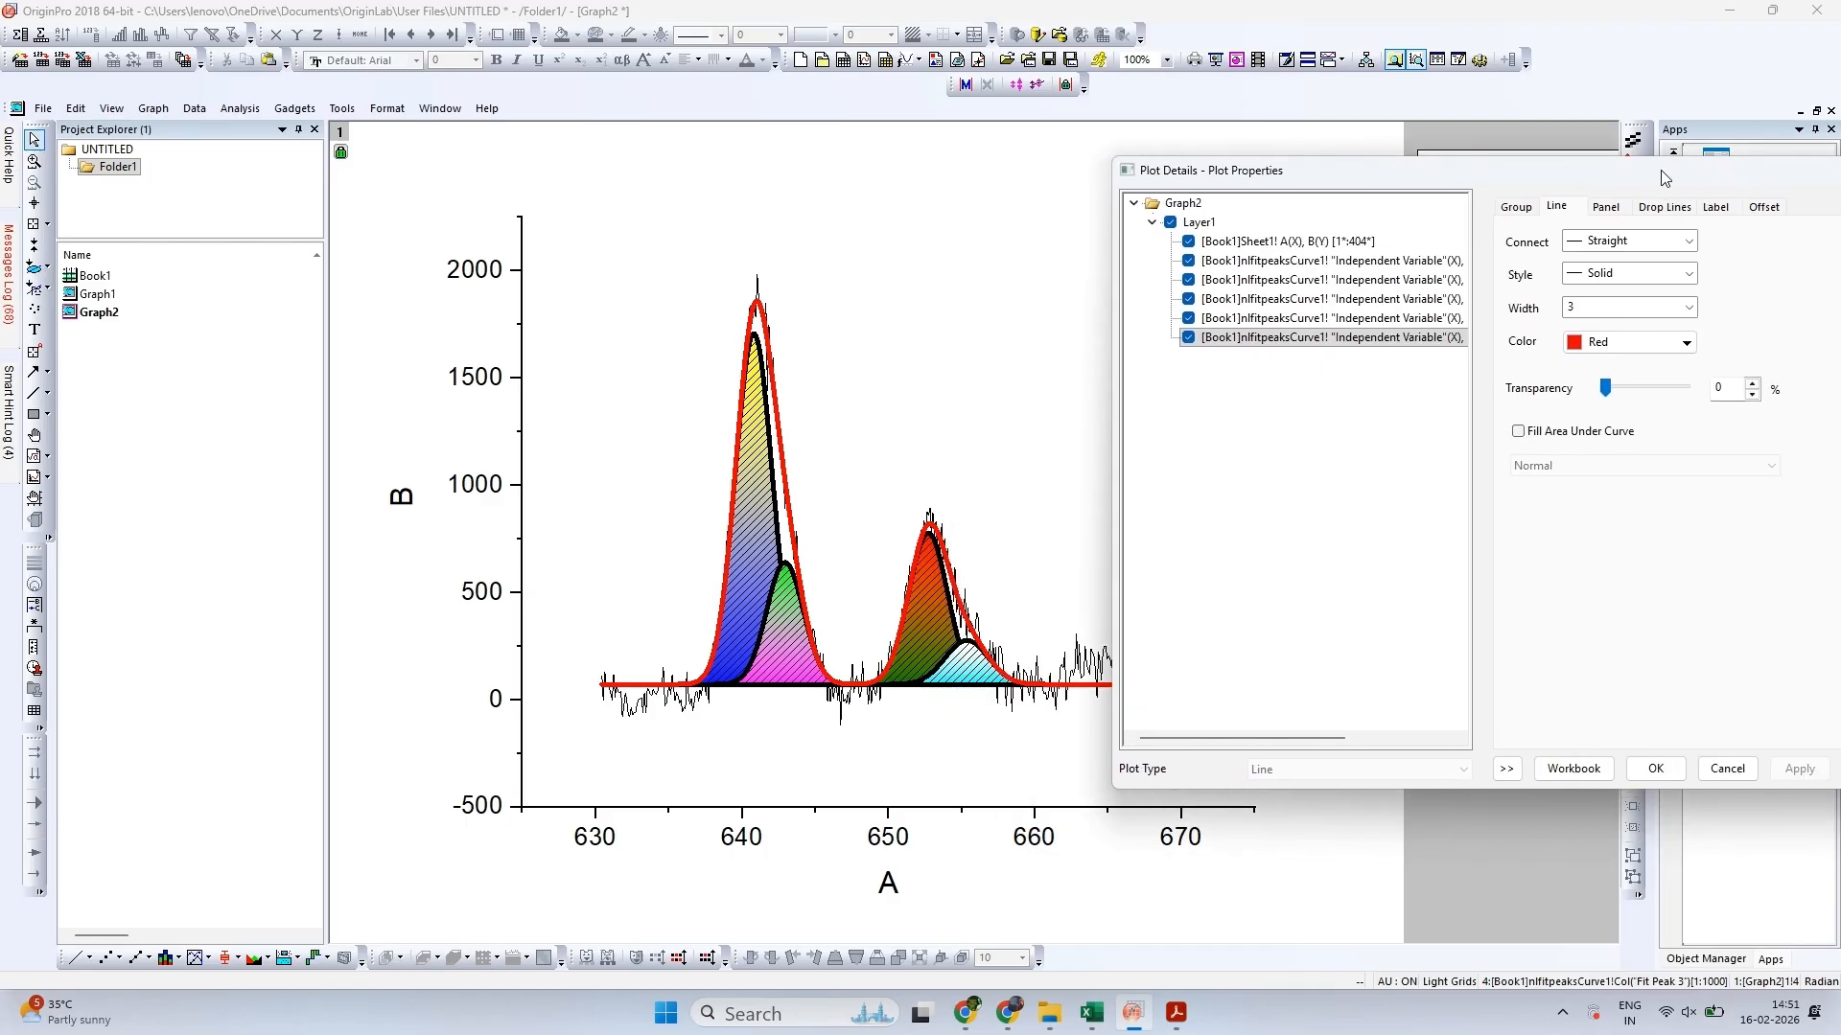
Change the cumulative fit curve's line colour to Black and reduce its line width to a thin line
{"action": "left_click", "coordinate": [1632, 347]}
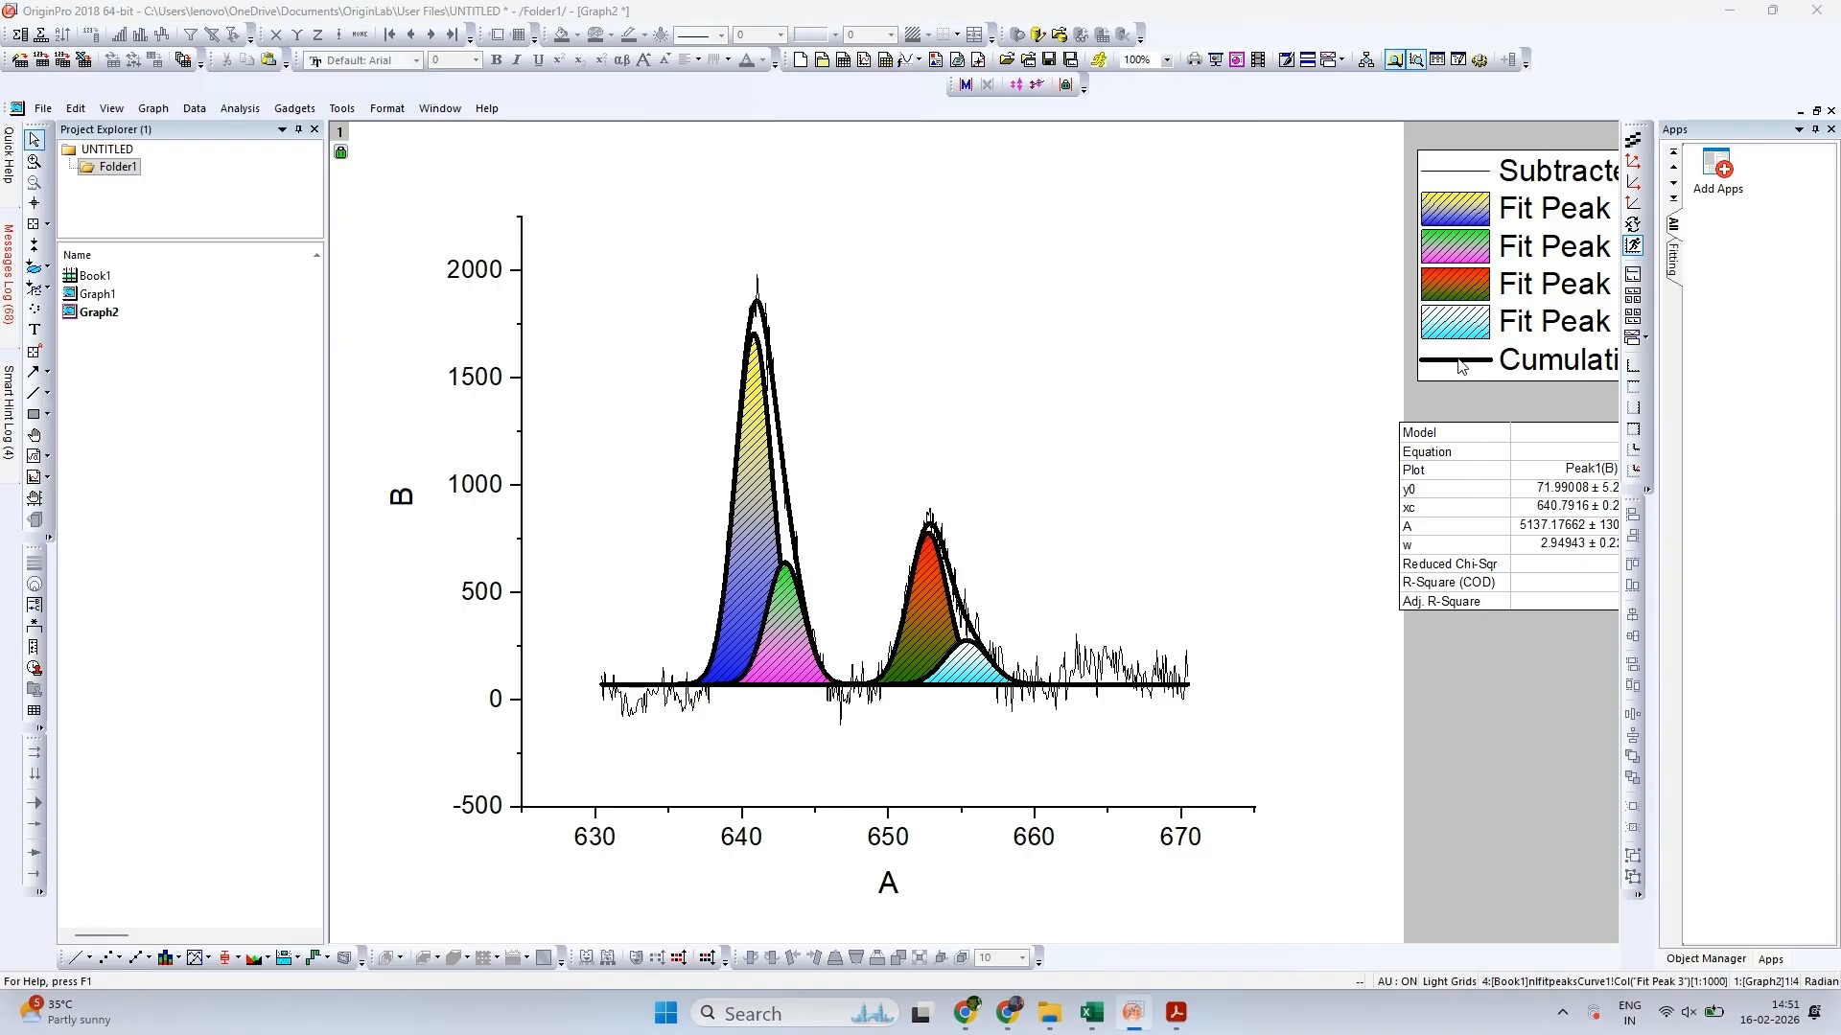
{"action": "double_click", "coordinate": [1462, 365]}
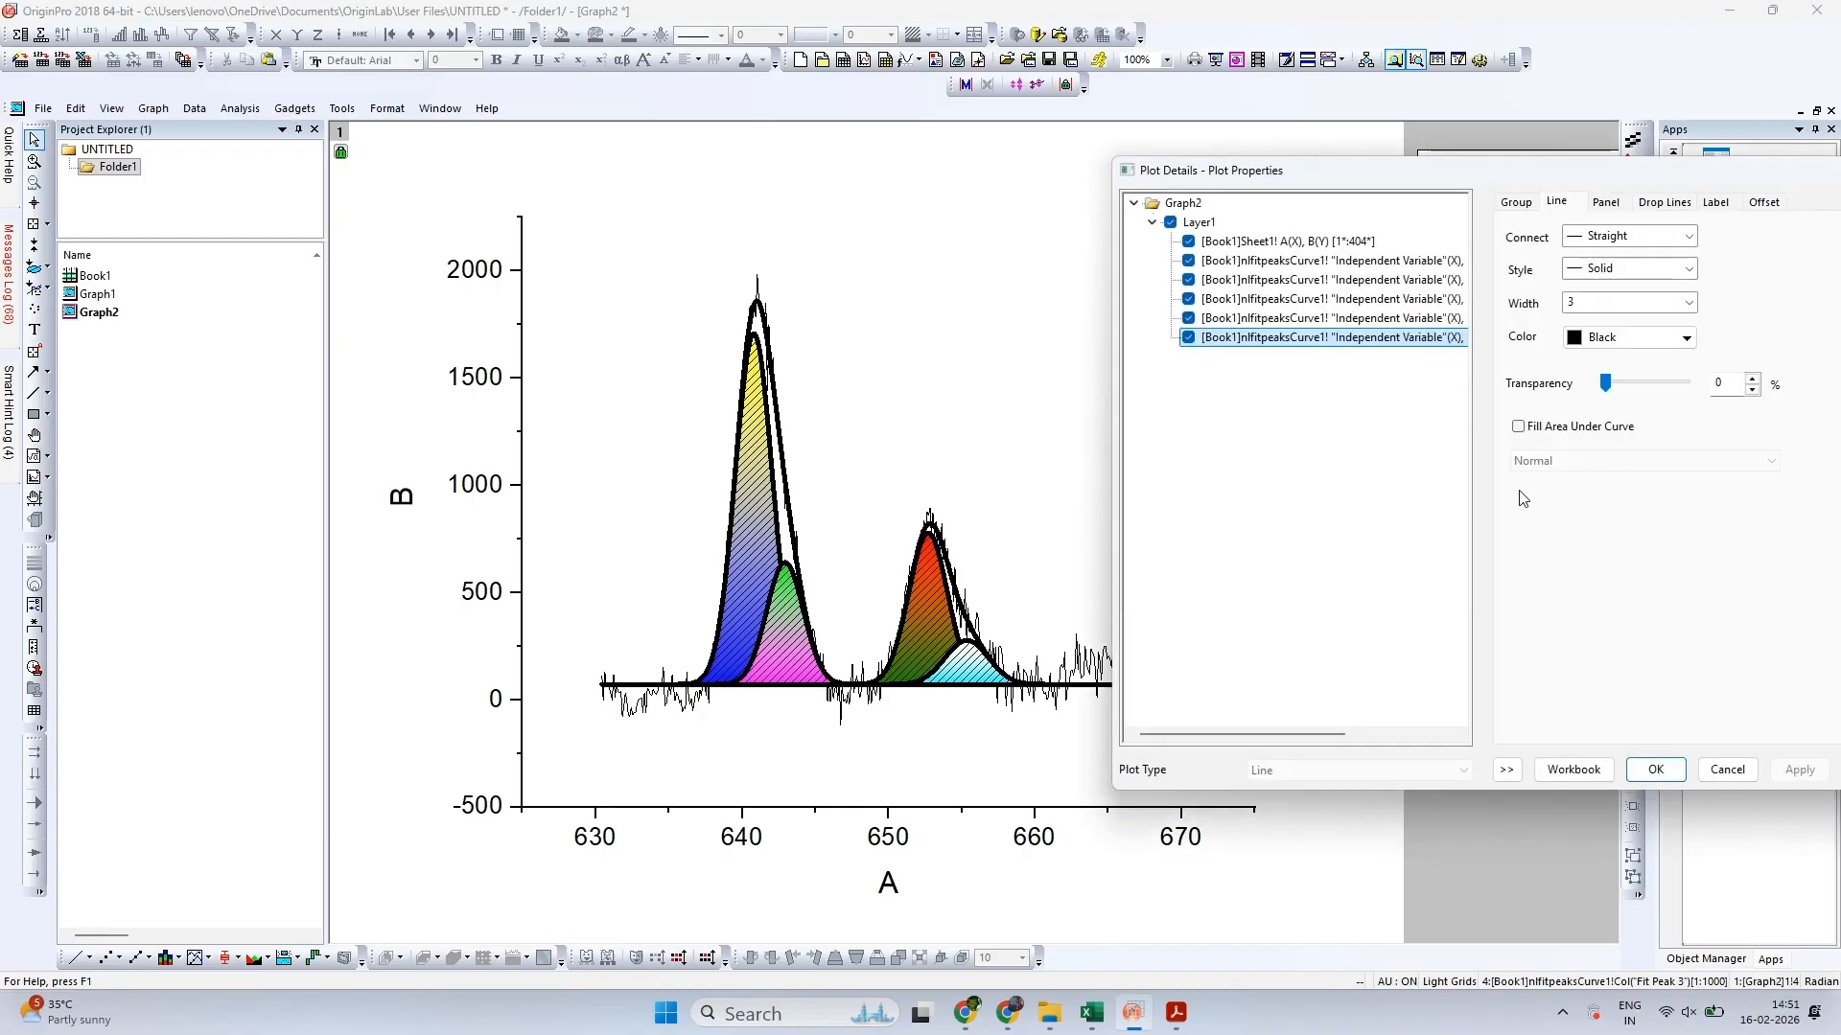
{"action": "left_click", "coordinate": [1519, 203]}
{"action": "left_click", "coordinate": [1554, 203]}
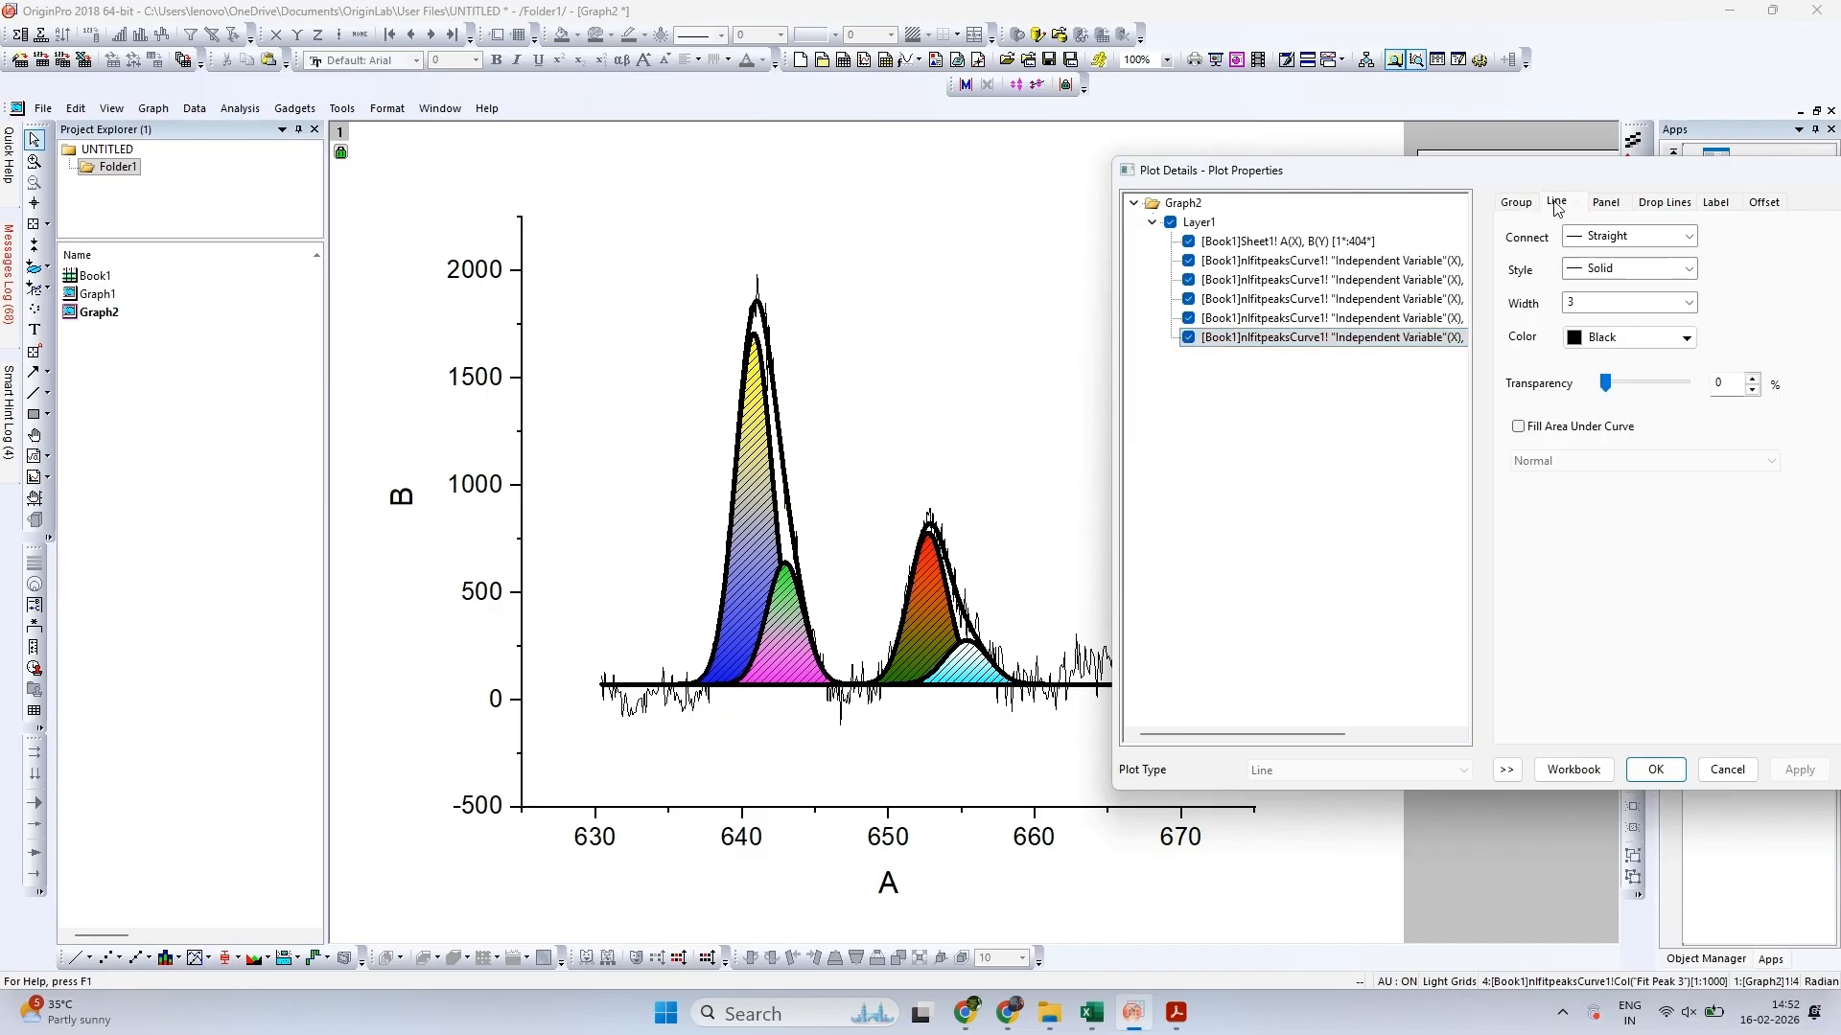
{"action": "double_click", "coordinate": [1577, 300]}
{"action": "type", "text": "0.1"}
{"action": "left_click", "coordinate": [1786, 770]}
{"action": "left_click", "coordinate": [1656, 770]}
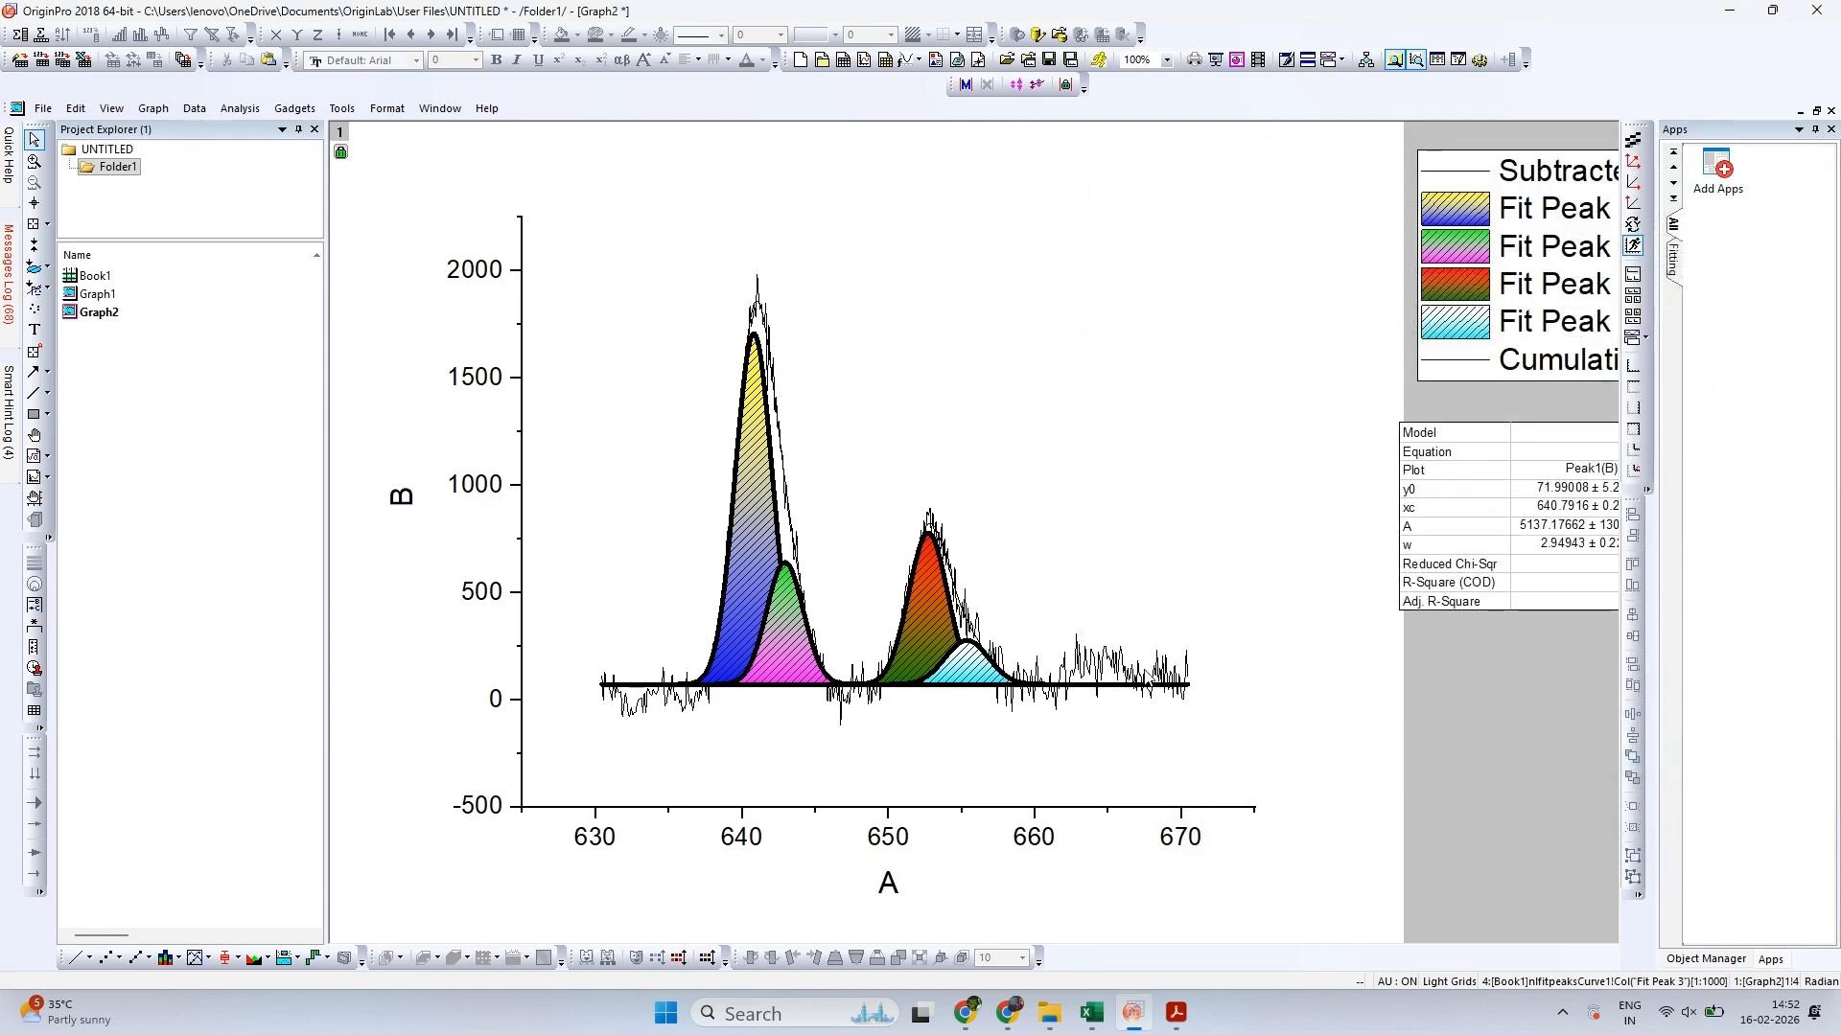
Set the start value of the X-axis scale to 630.5 after trying 629 and 630
{"action": "left_click", "coordinate": [1033, 840]}
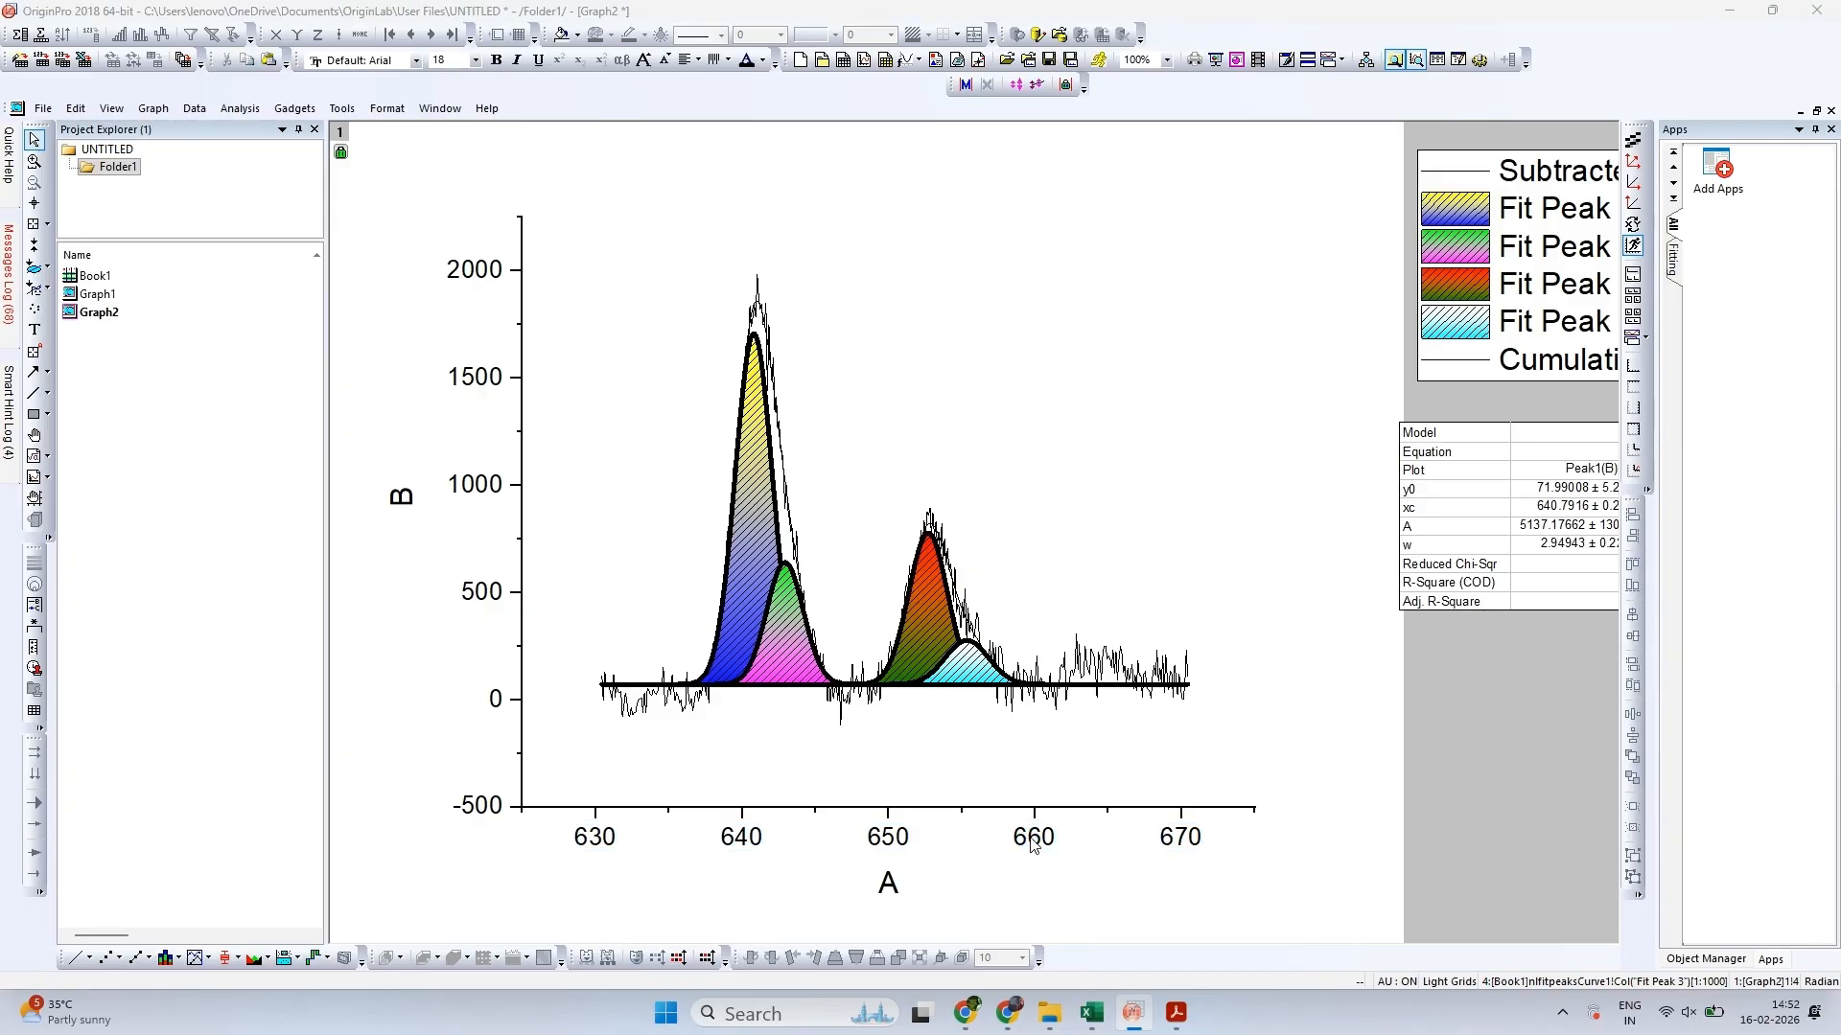
{"action": "double_click", "coordinate": [1032, 840]}
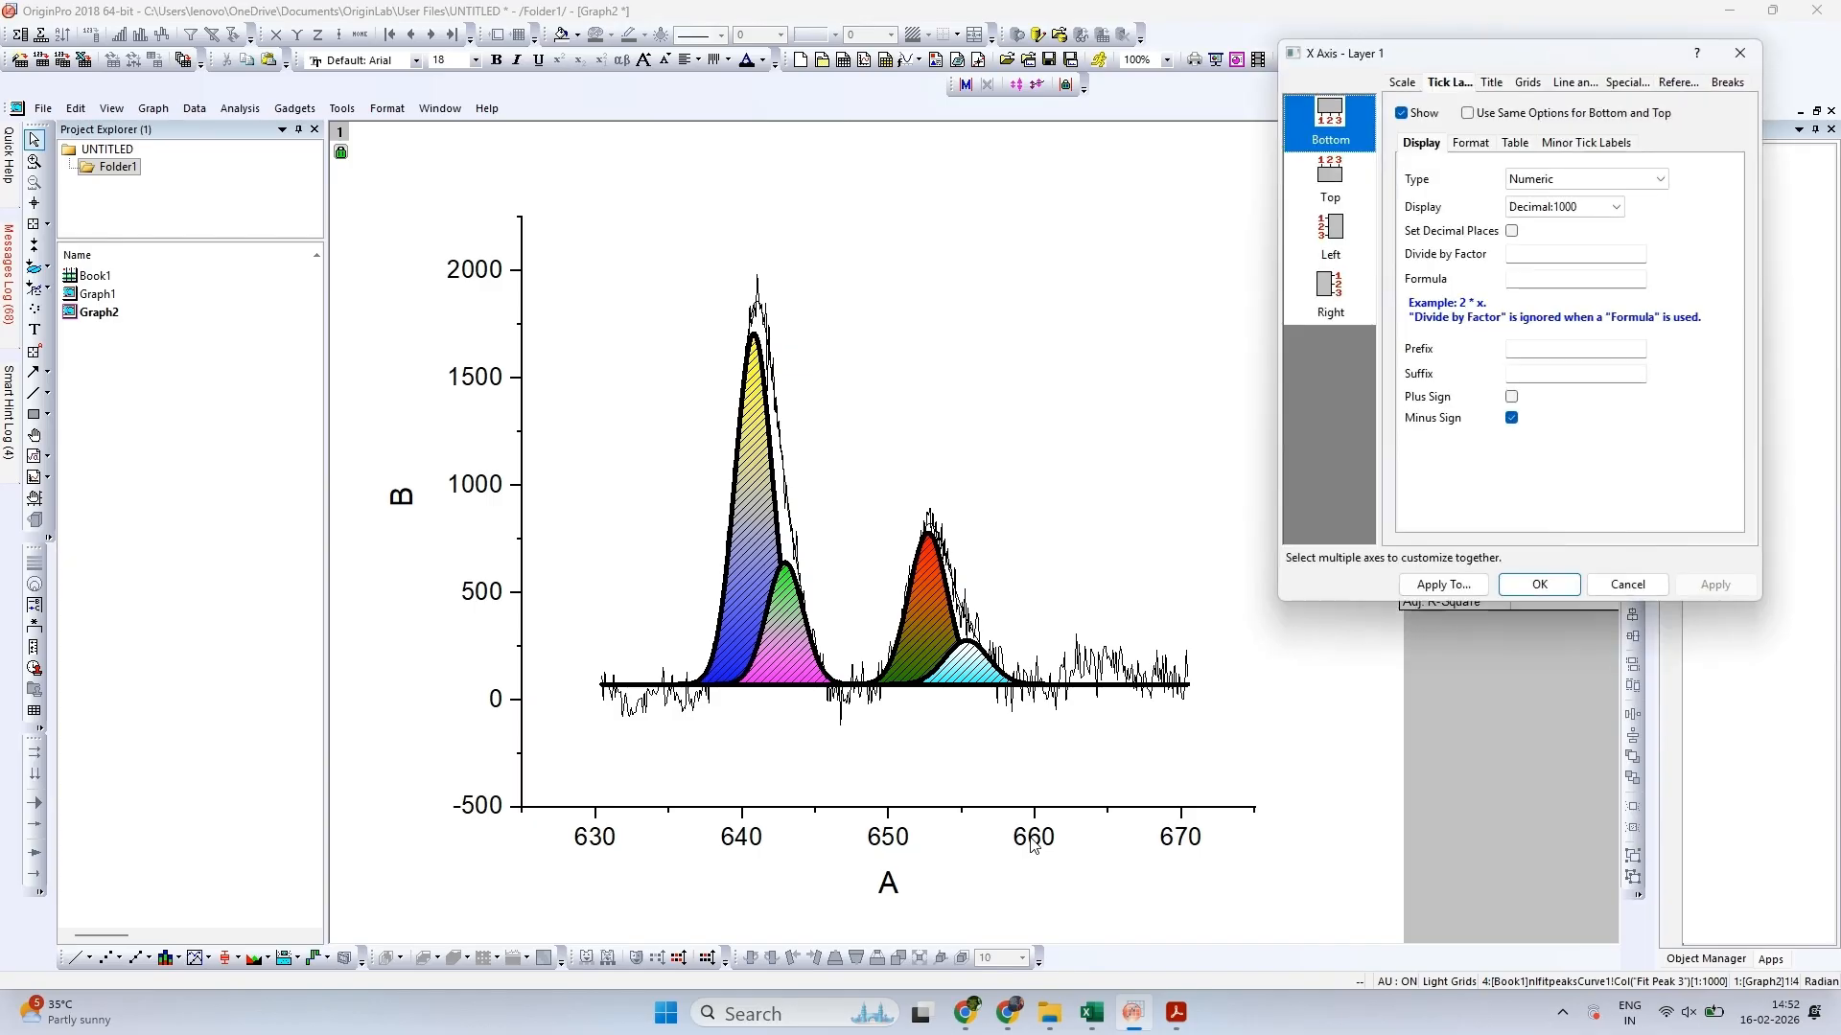
{"action": "left_click", "coordinate": [1403, 82]}
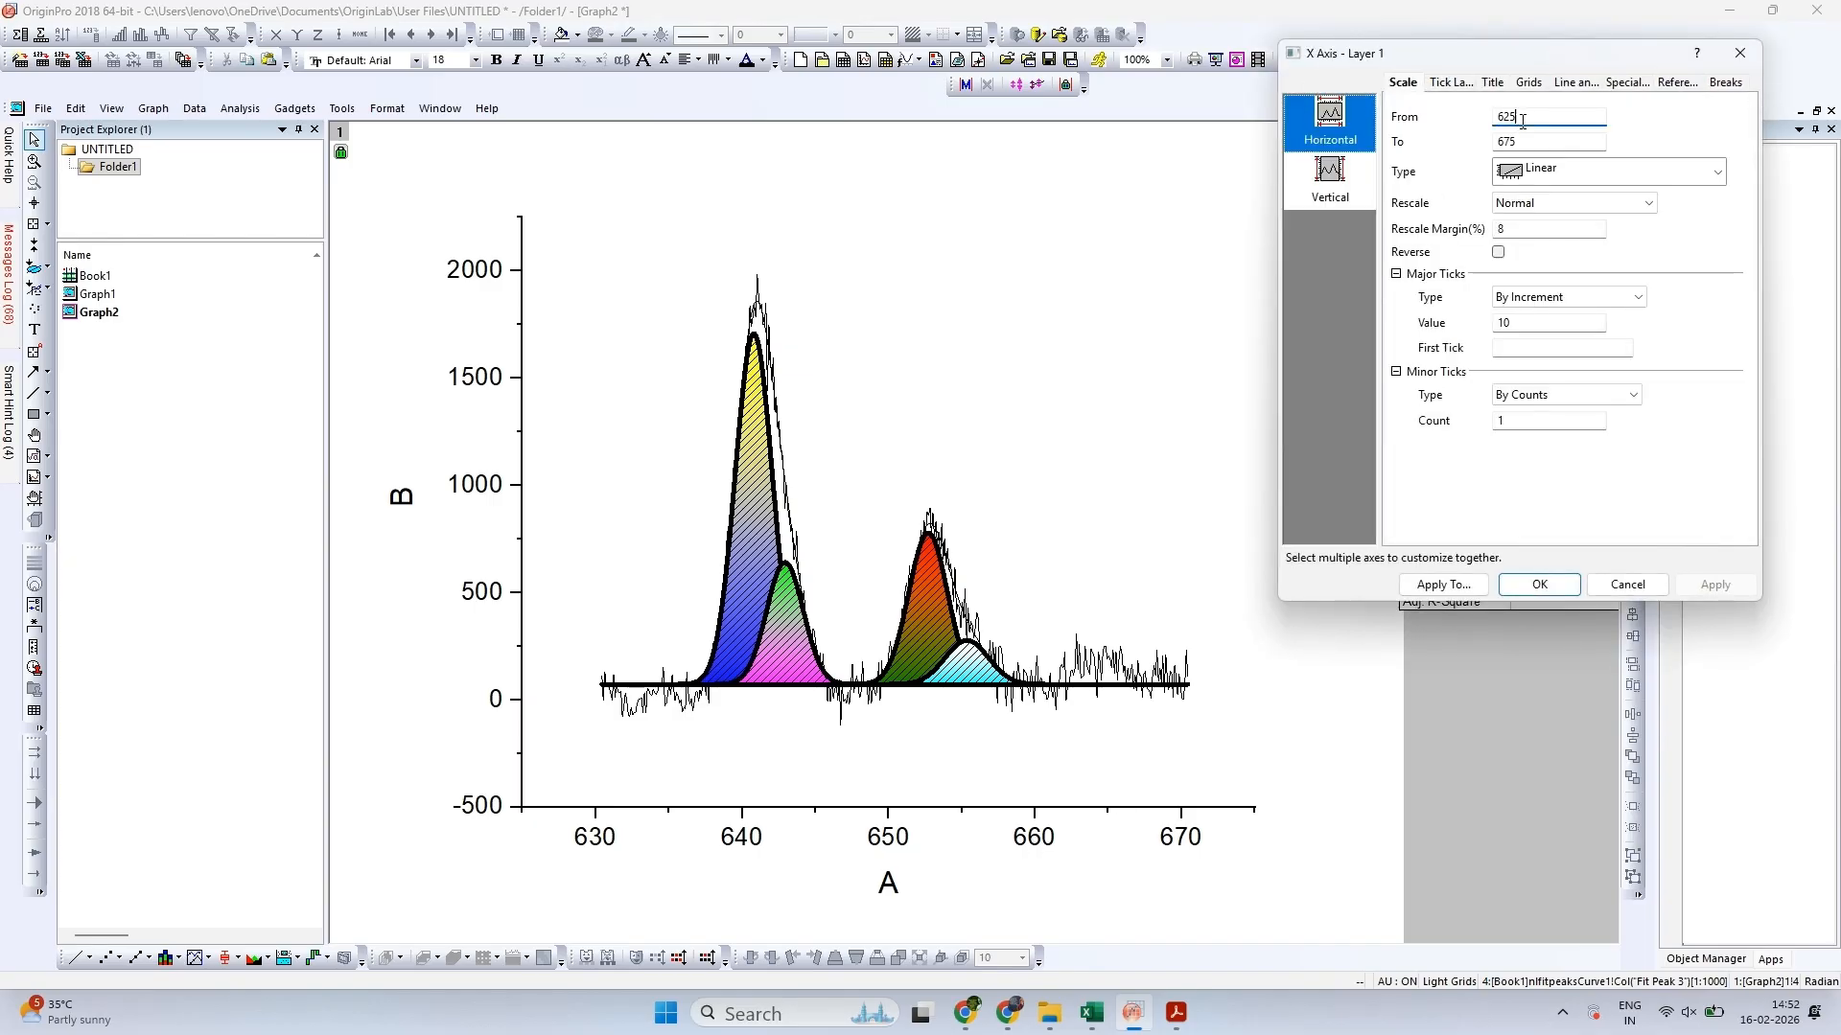
{"action": "key", "text": "BackSpace"}
{"action": "left_click", "coordinate": [1716, 585]}
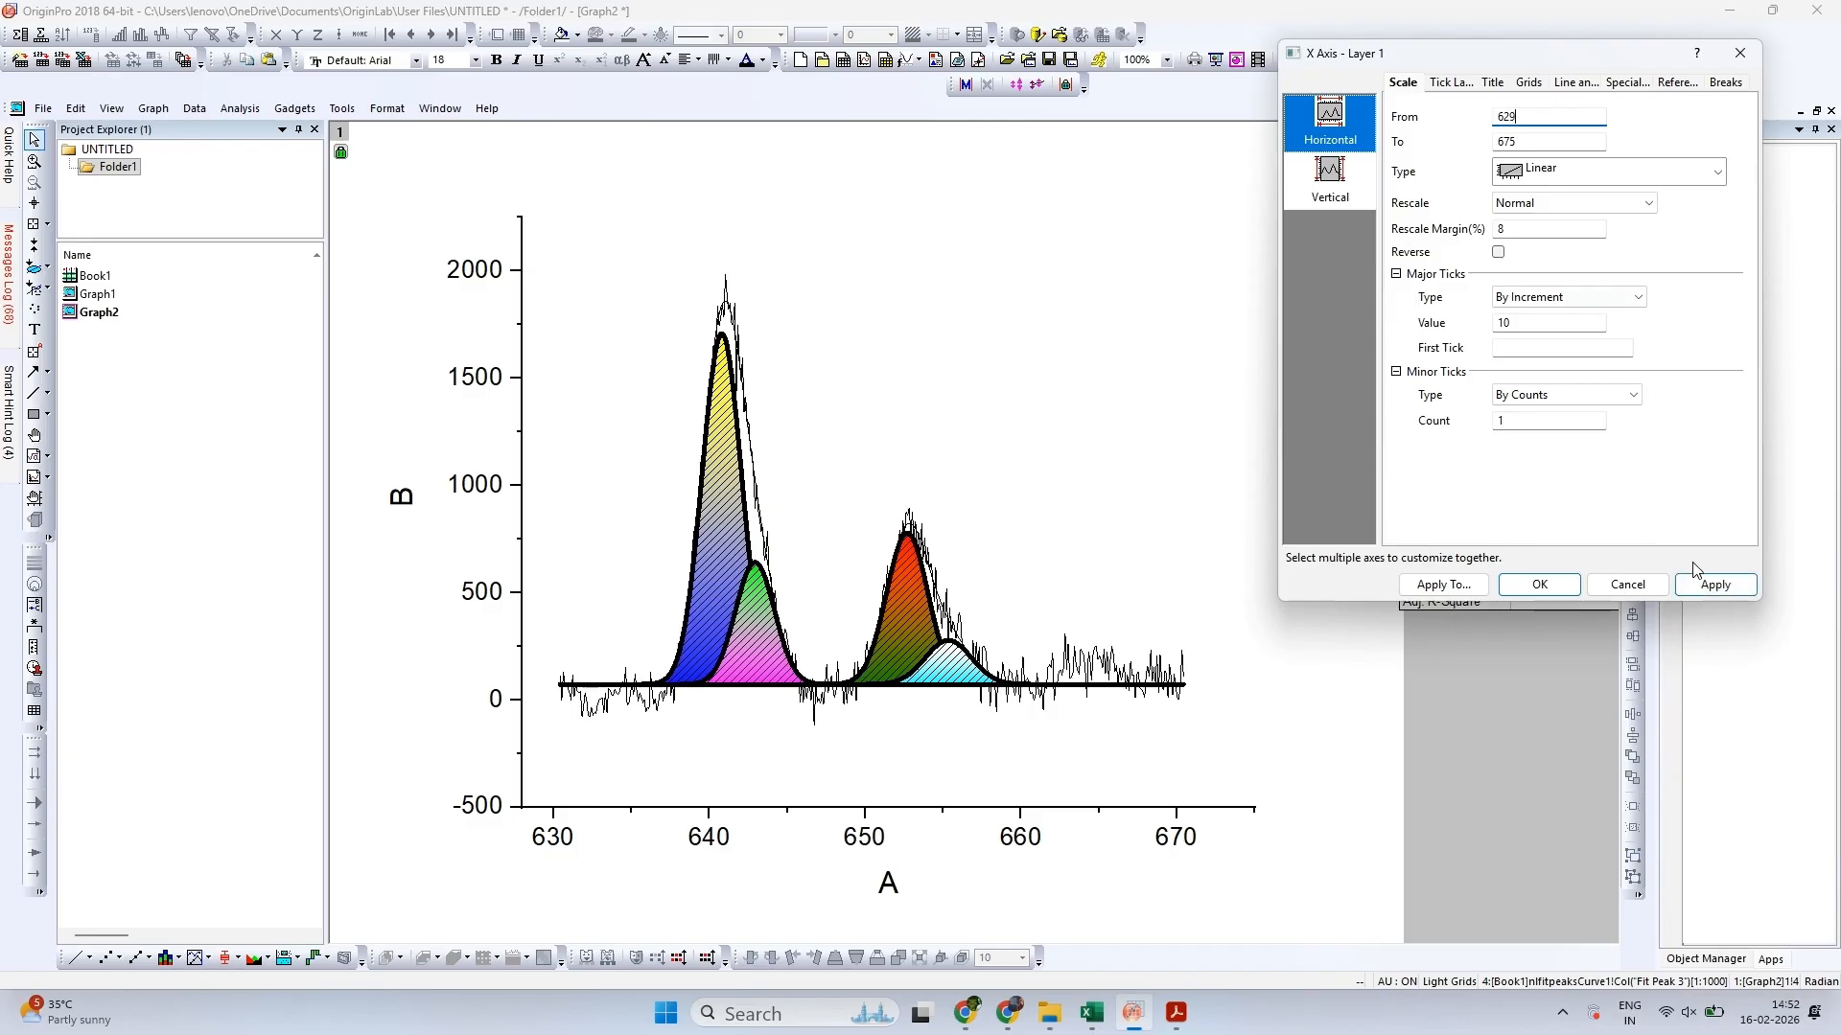
{"action": "left_click", "coordinate": [1712, 584]}
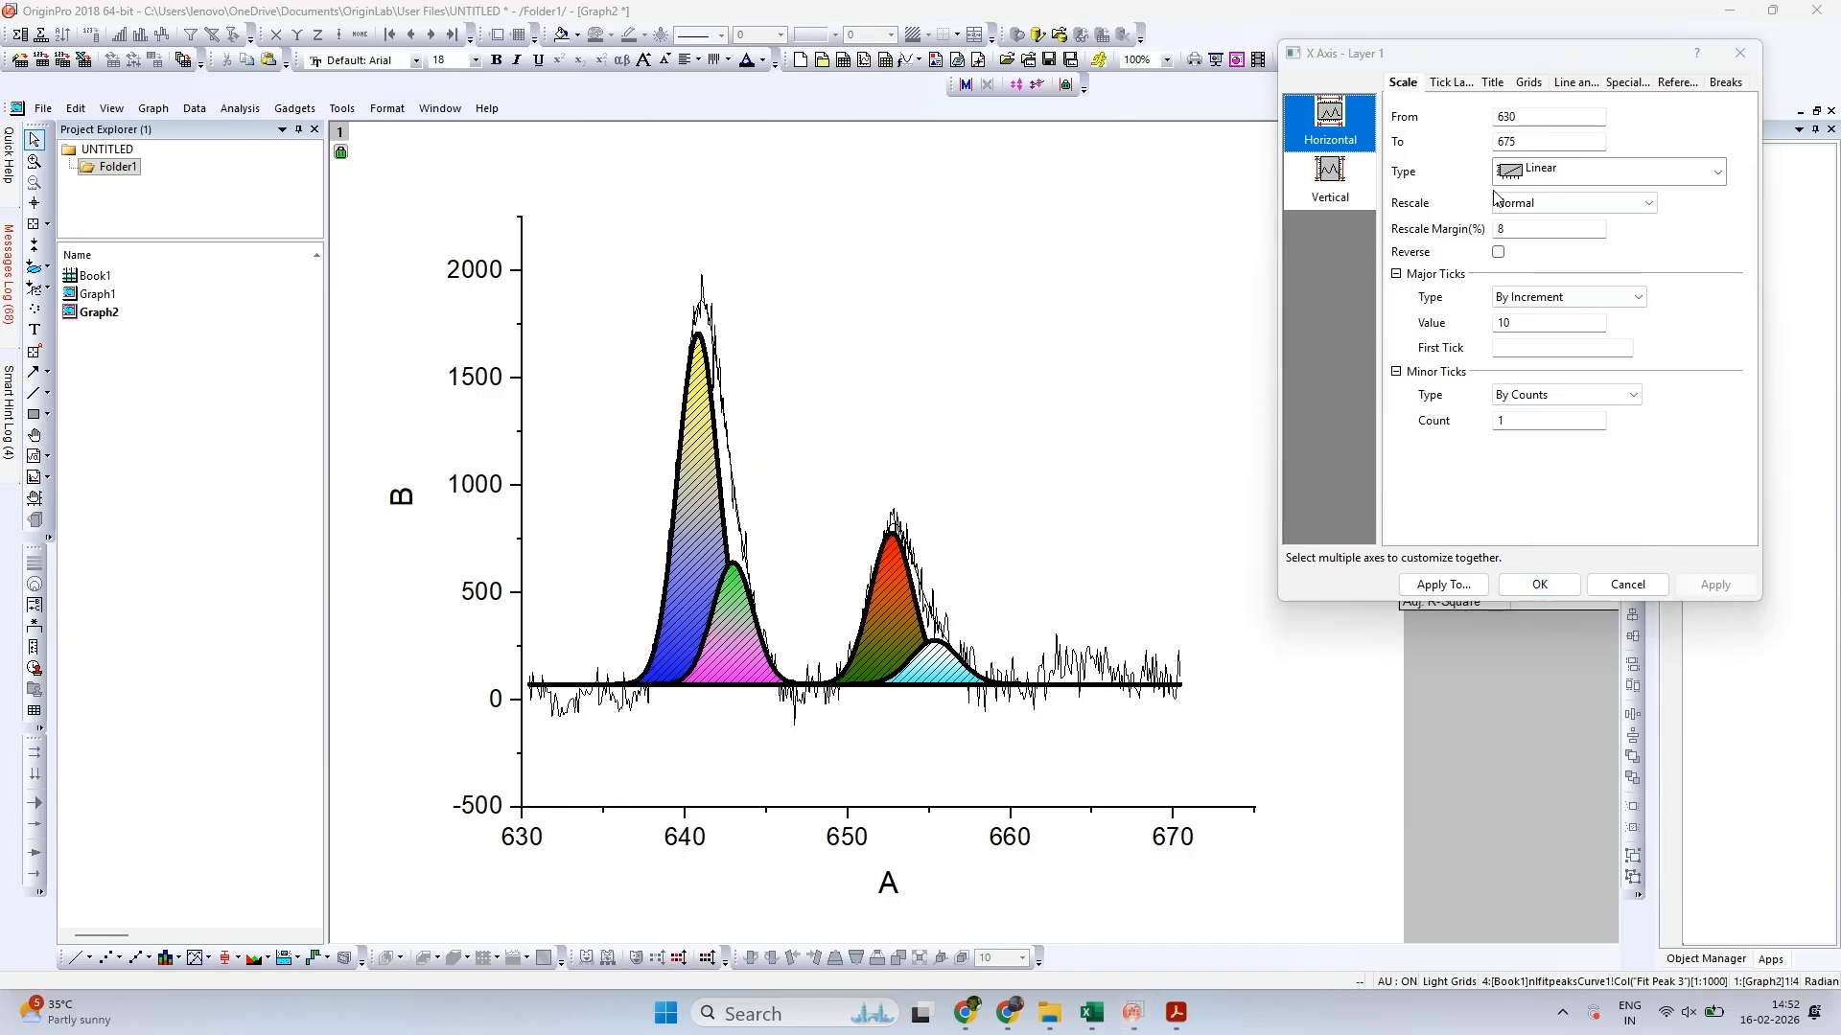
{"action": "double_click", "coordinate": [1540, 116]}
{"action": "type", "text": "630.5"}
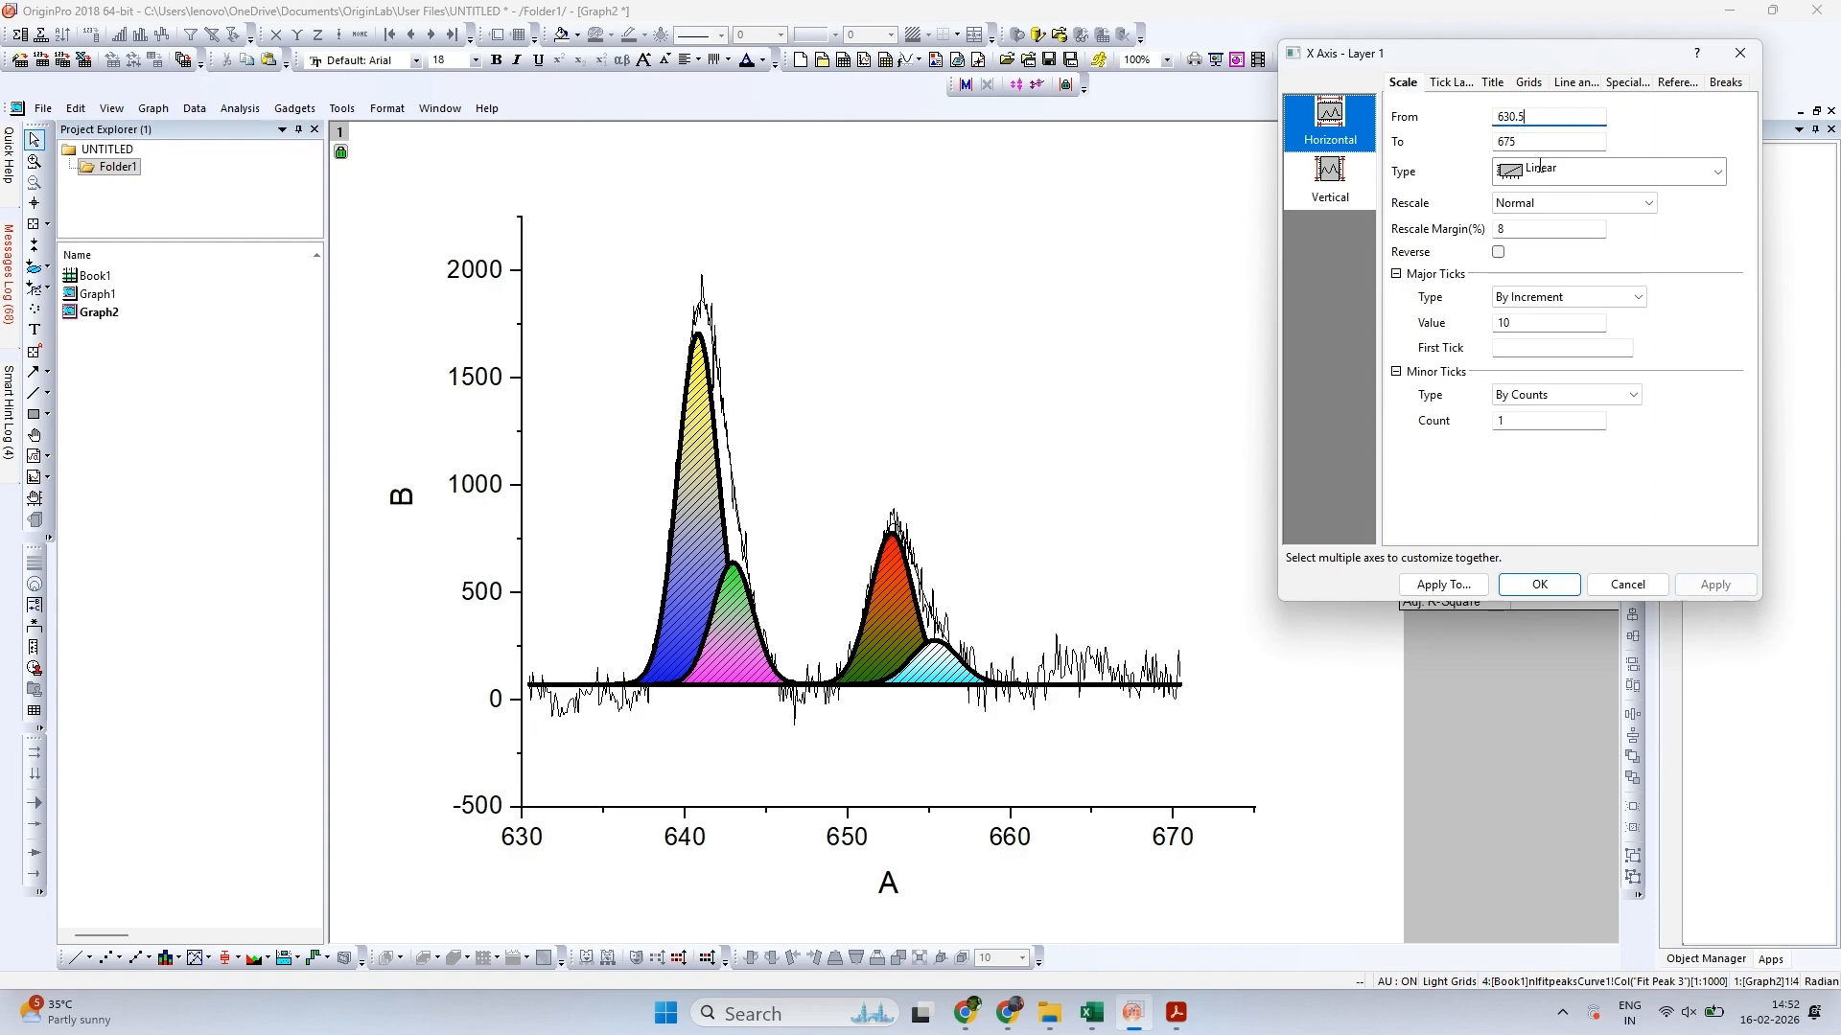
{"action": "left_click", "coordinate": [1553, 586]}
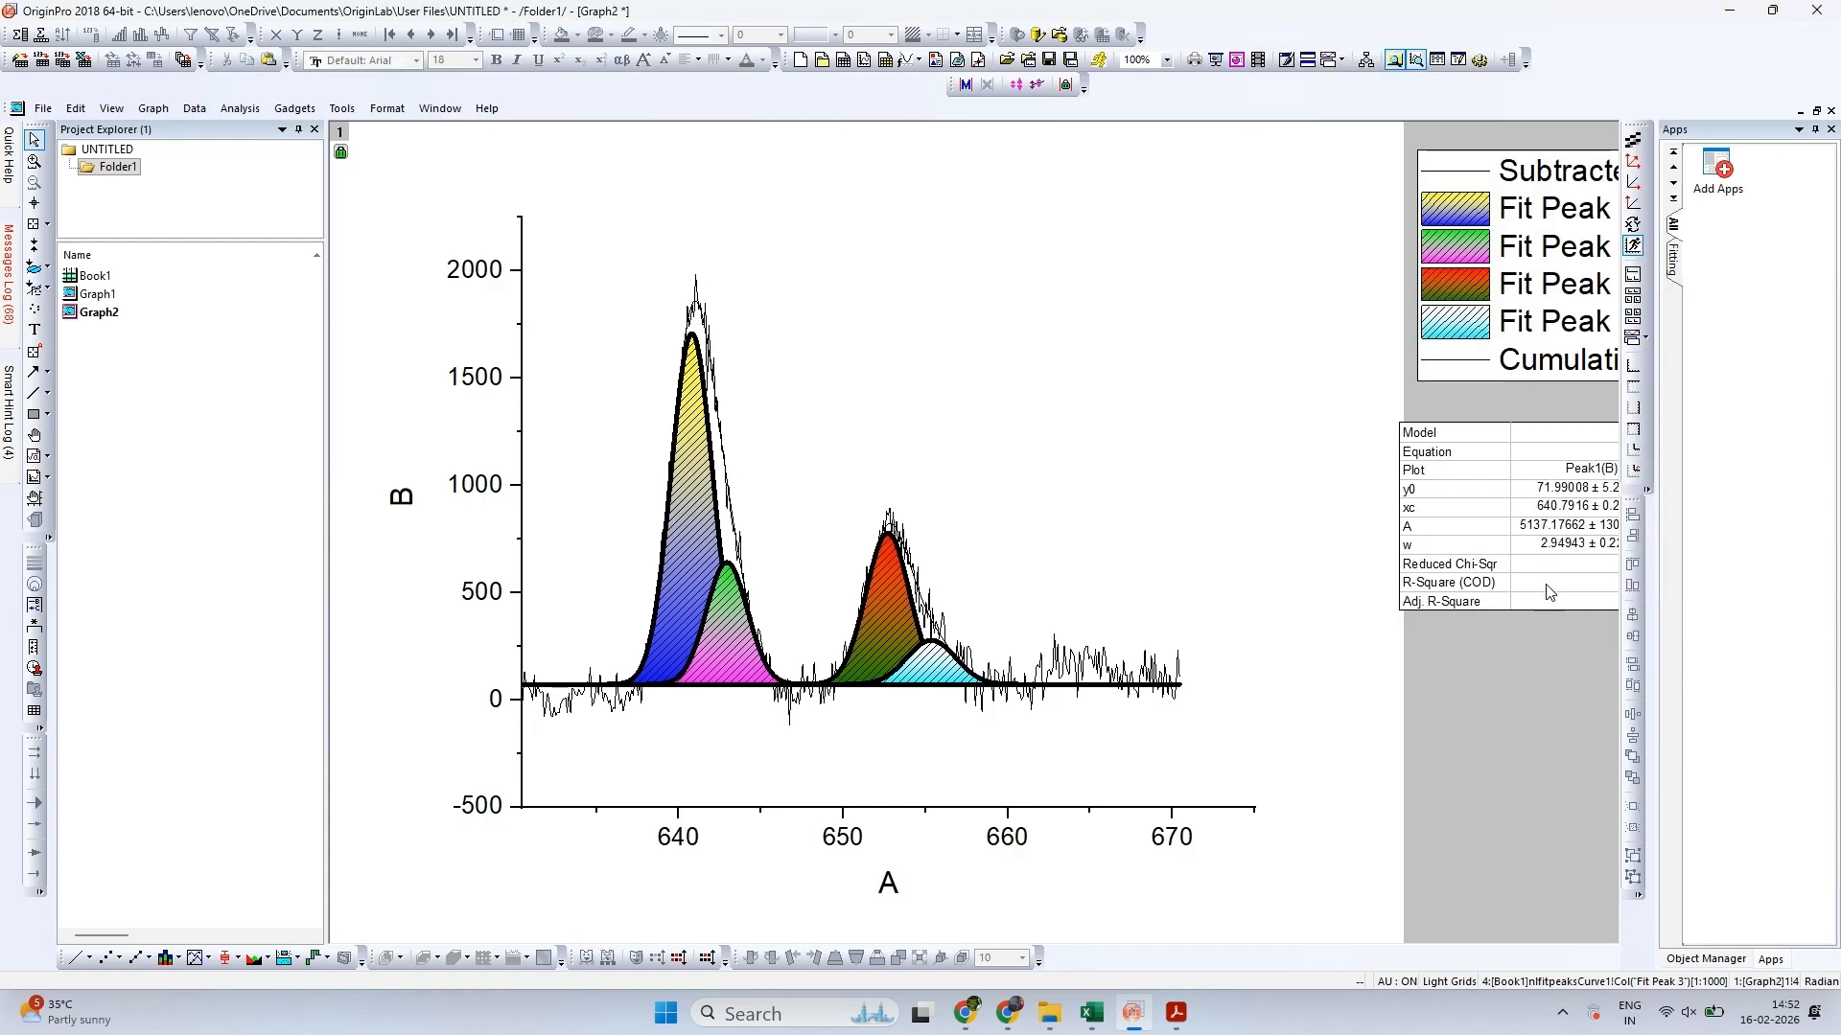
Set the end value of the X-axis scale to 668 after trying 670
{"action": "double_click", "coordinate": [1019, 843]}
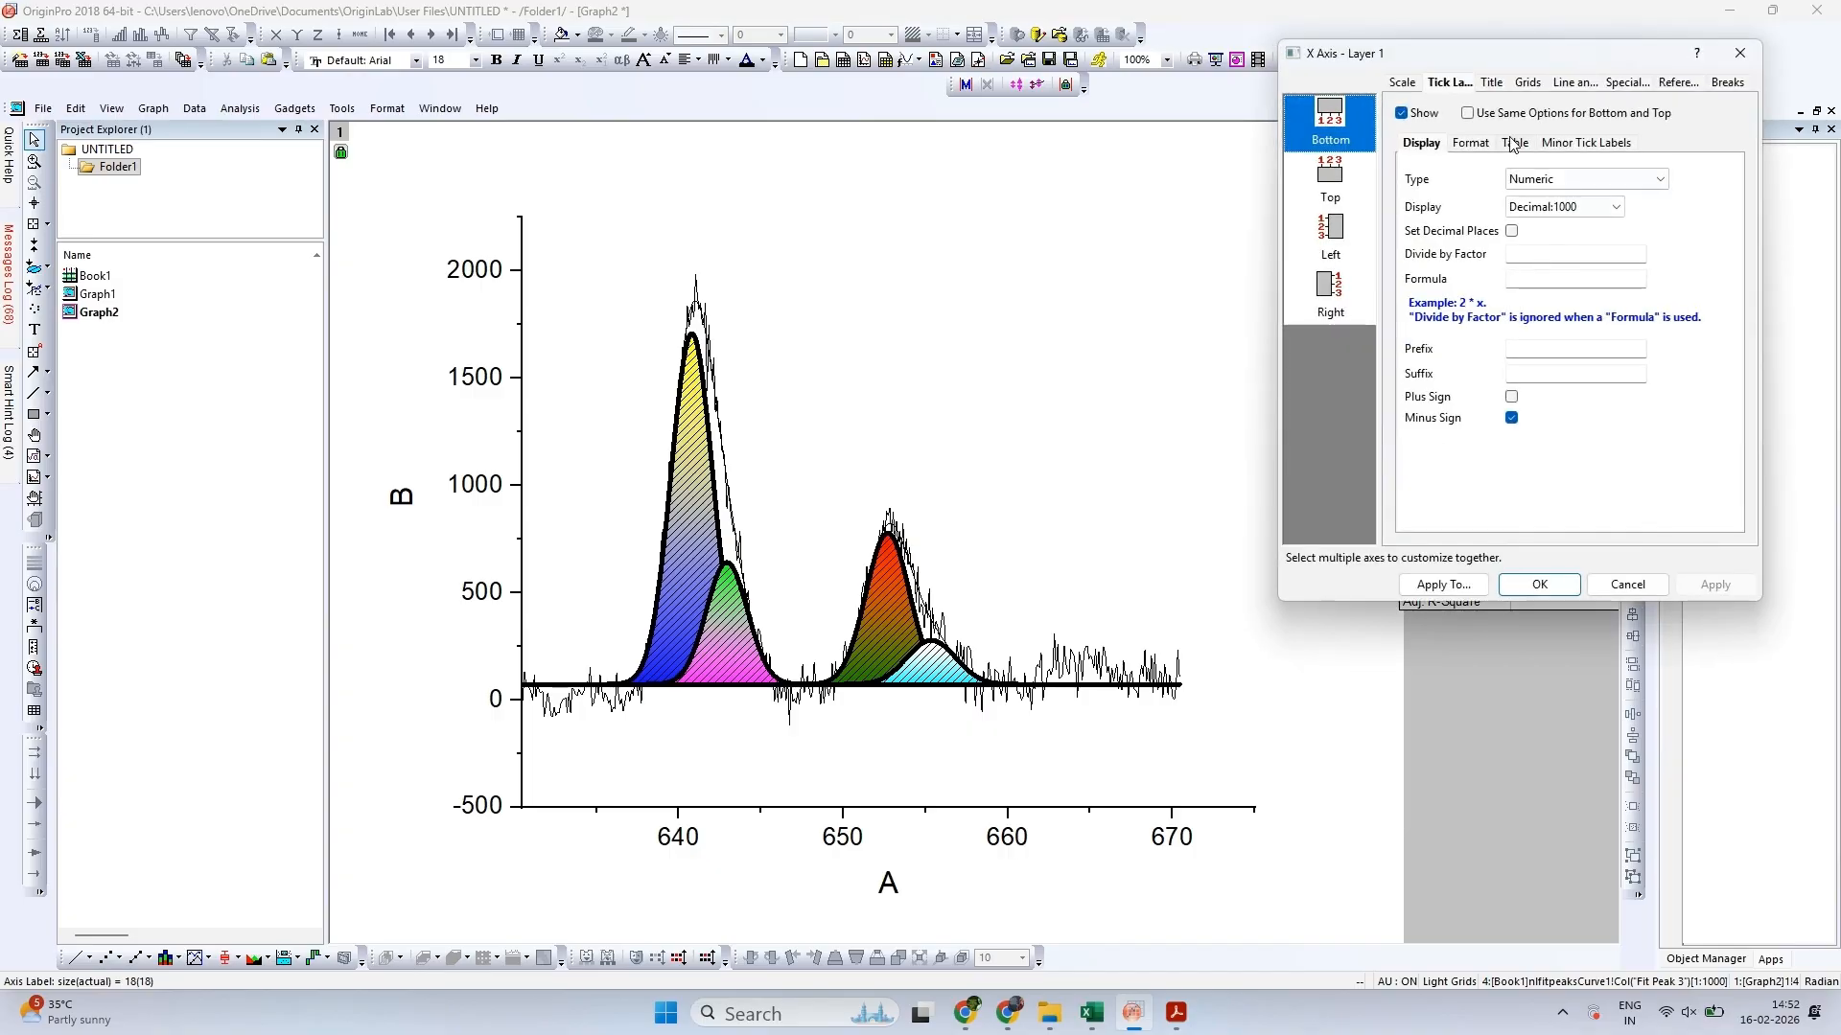
{"action": "left_click", "coordinate": [1430, 100]}
{"action": "left_click", "coordinate": [1539, 143]}
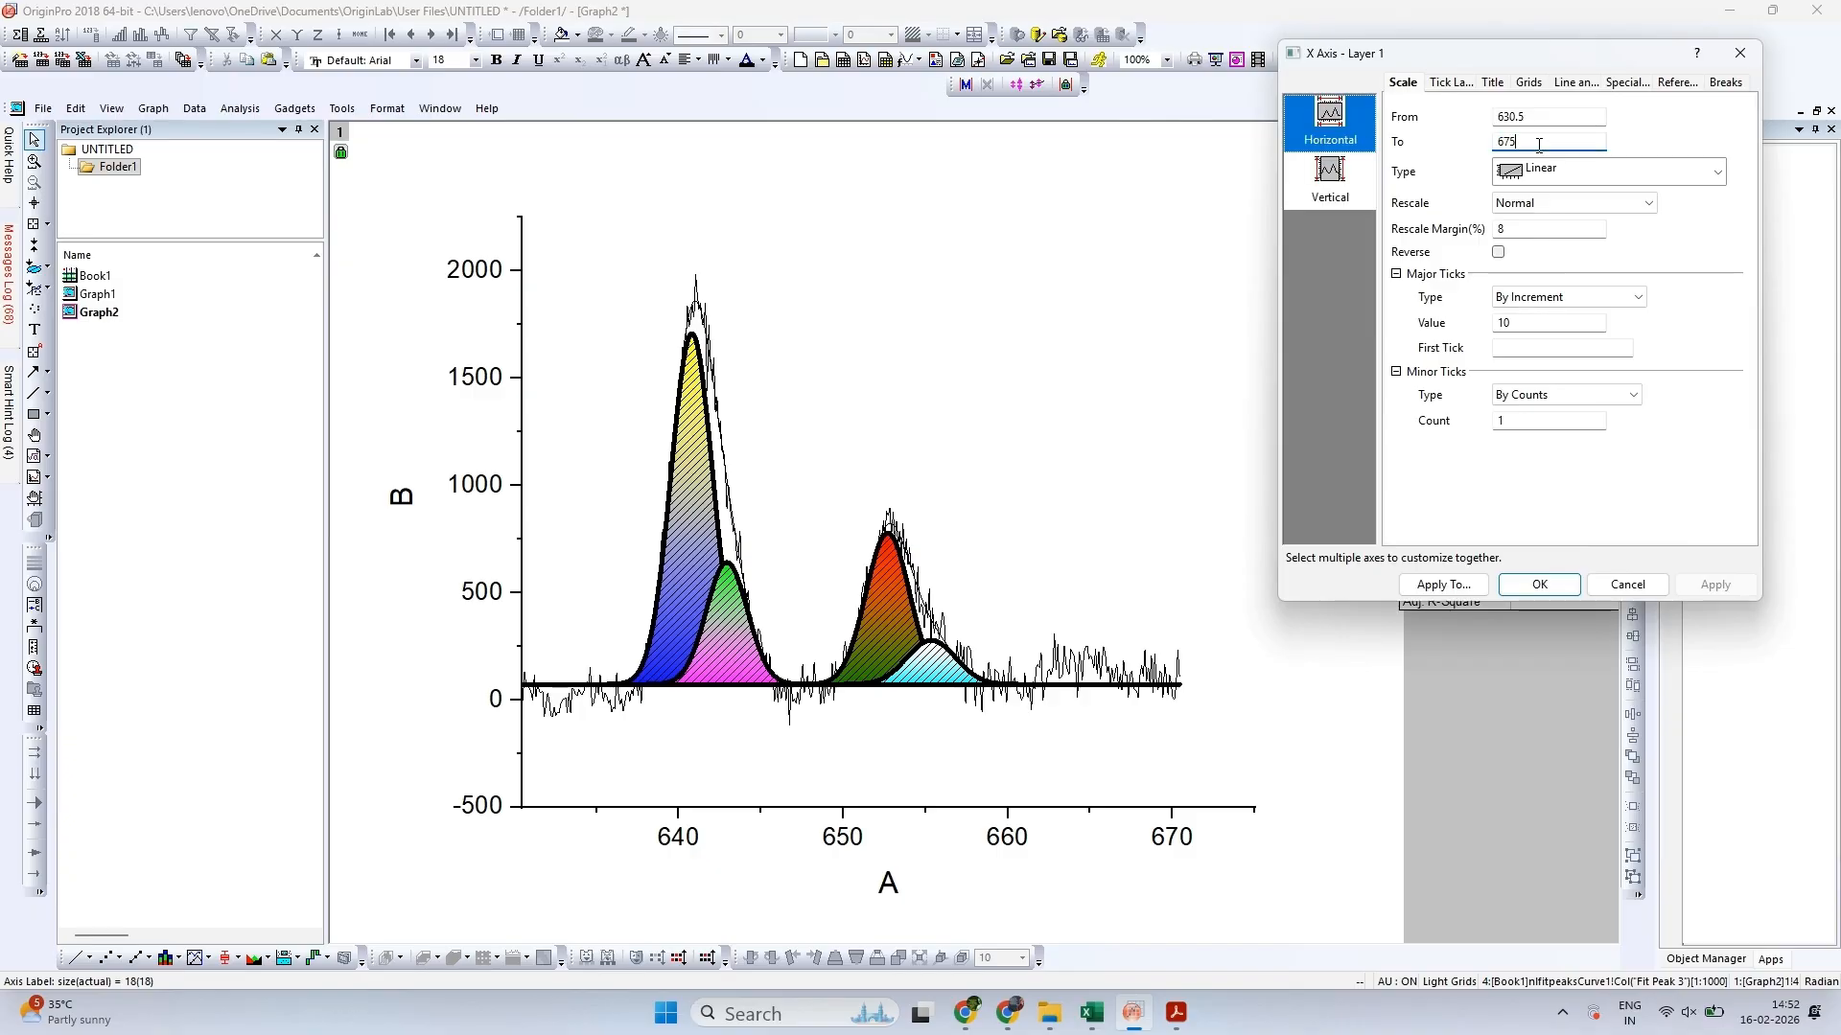
{"action": "key", "text": "BackSpace"}
{"action": "left_click", "coordinate": [1714, 585]}
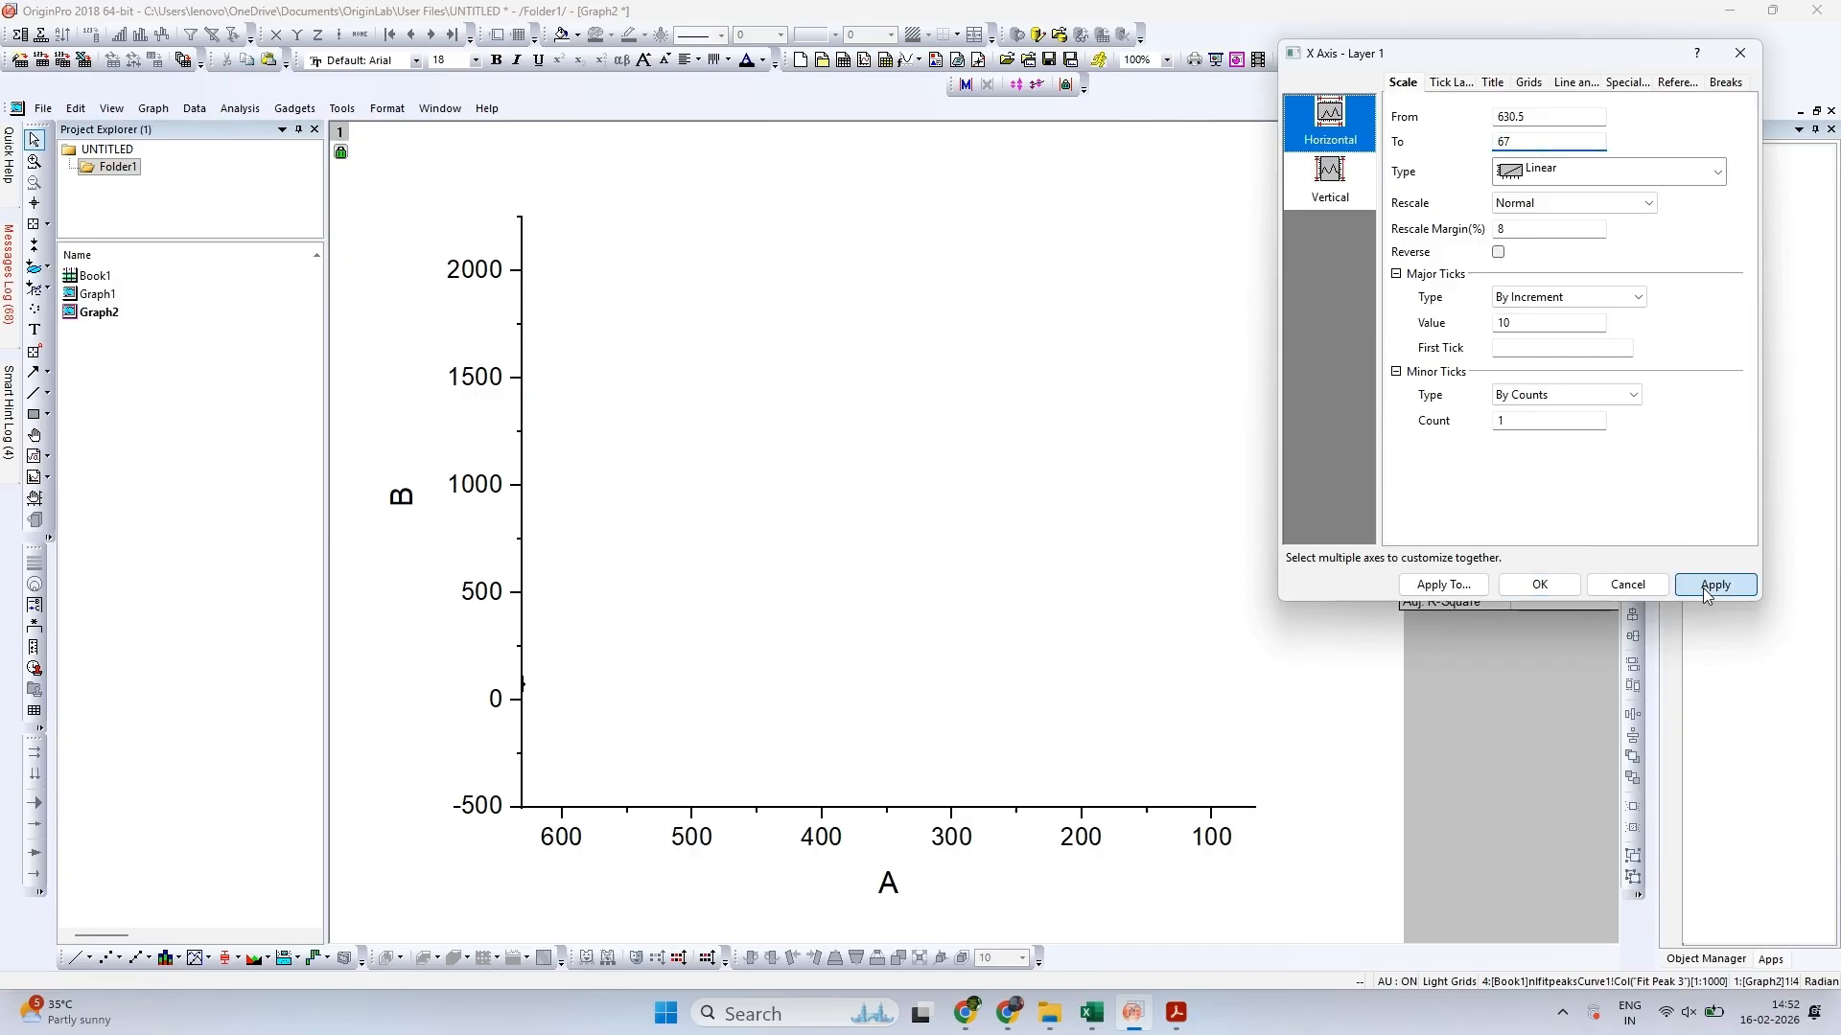
{"action": "left_click", "coordinate": [1533, 141]}
{"action": "type", "text": "0"}
{"action": "key", "text": "Return"}
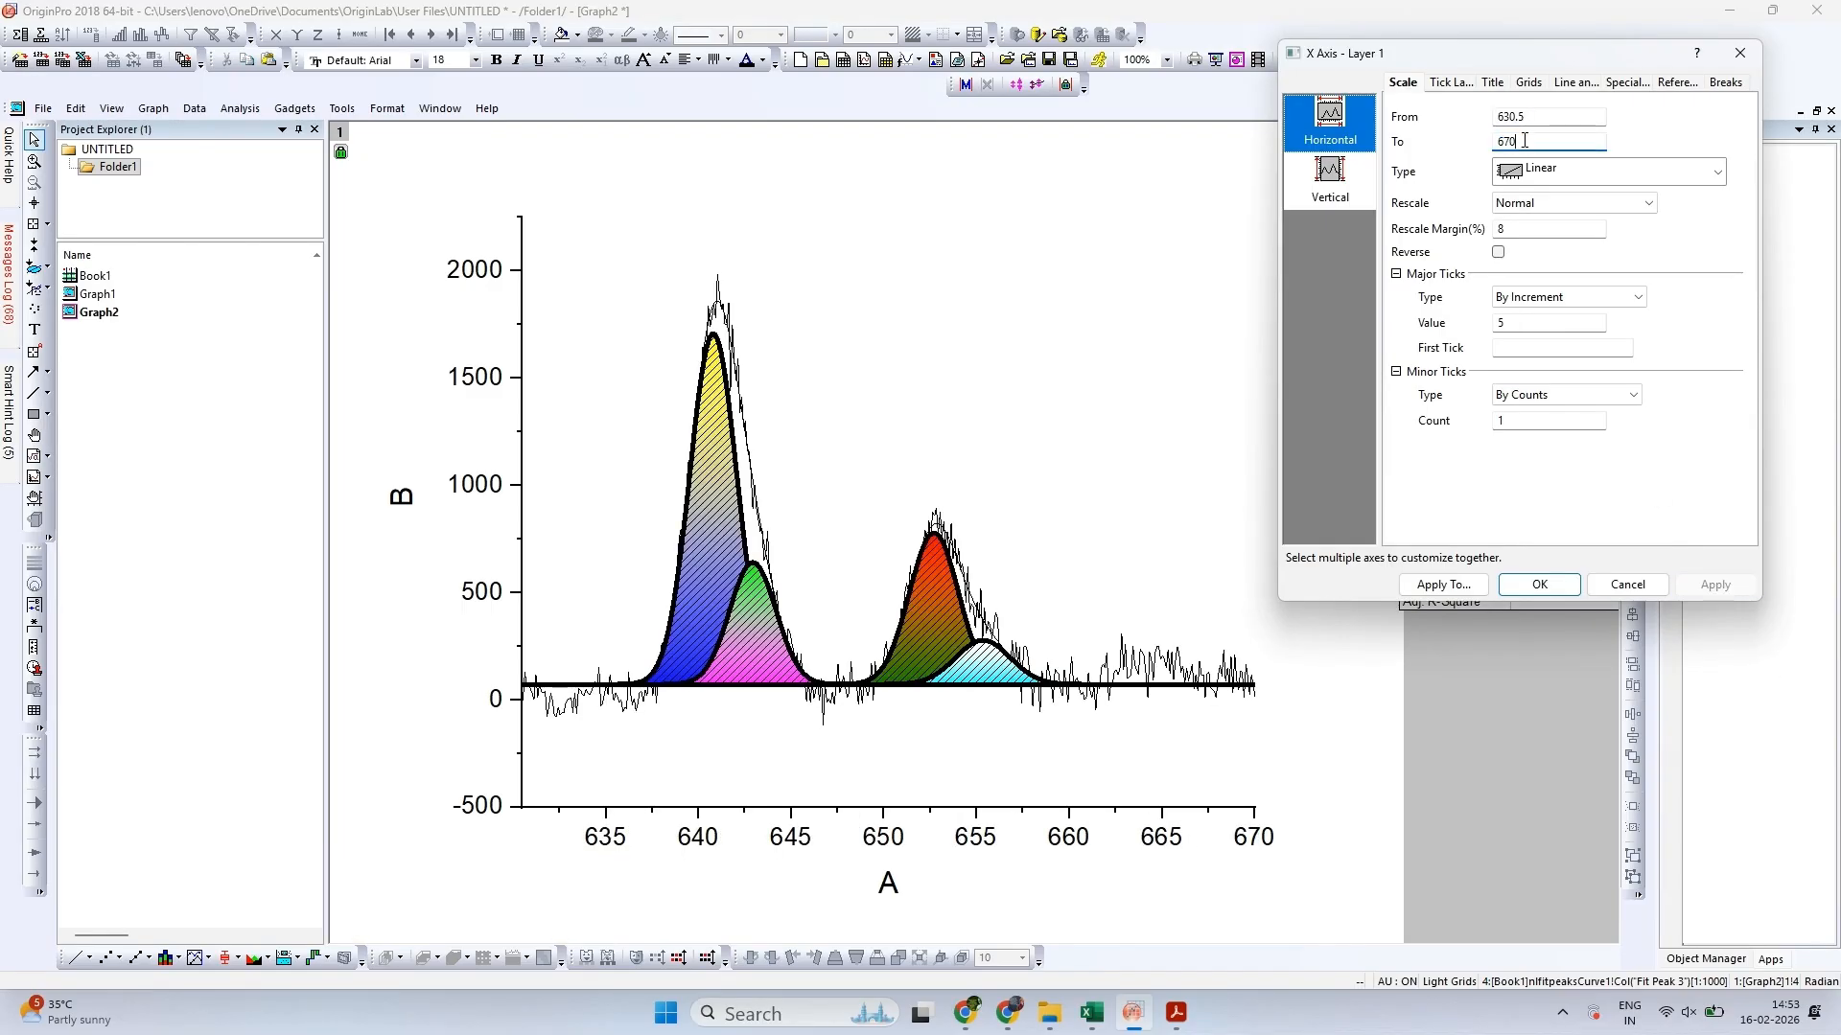
{"action": "key", "text": "BackSpace"}
{"action": "key", "text": "BackSpace"}
{"action": "type", "text": "68"}
{"action": "left_click", "coordinate": [1726, 587]}
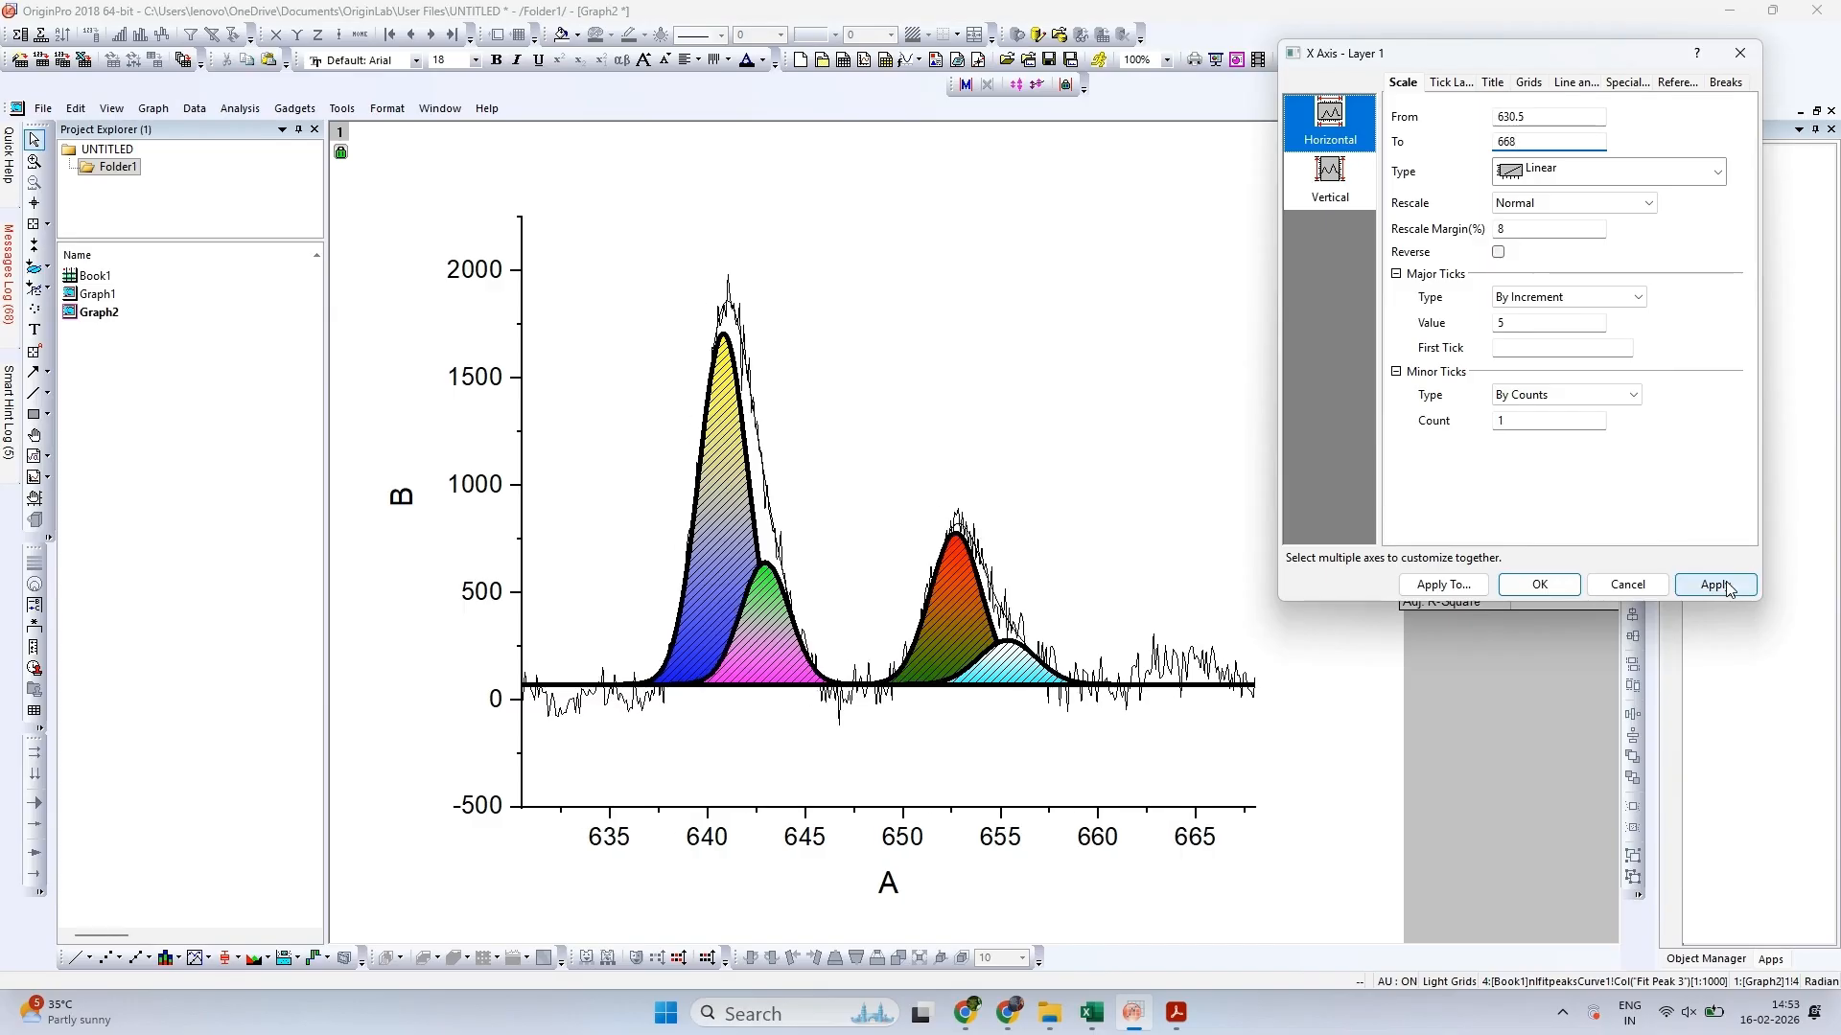
{"action": "left_click", "coordinate": [1716, 585]}
Set the start value of the Y-axis scale to -200 and close the axis settings
{"action": "left_click", "coordinate": [1332, 173]}
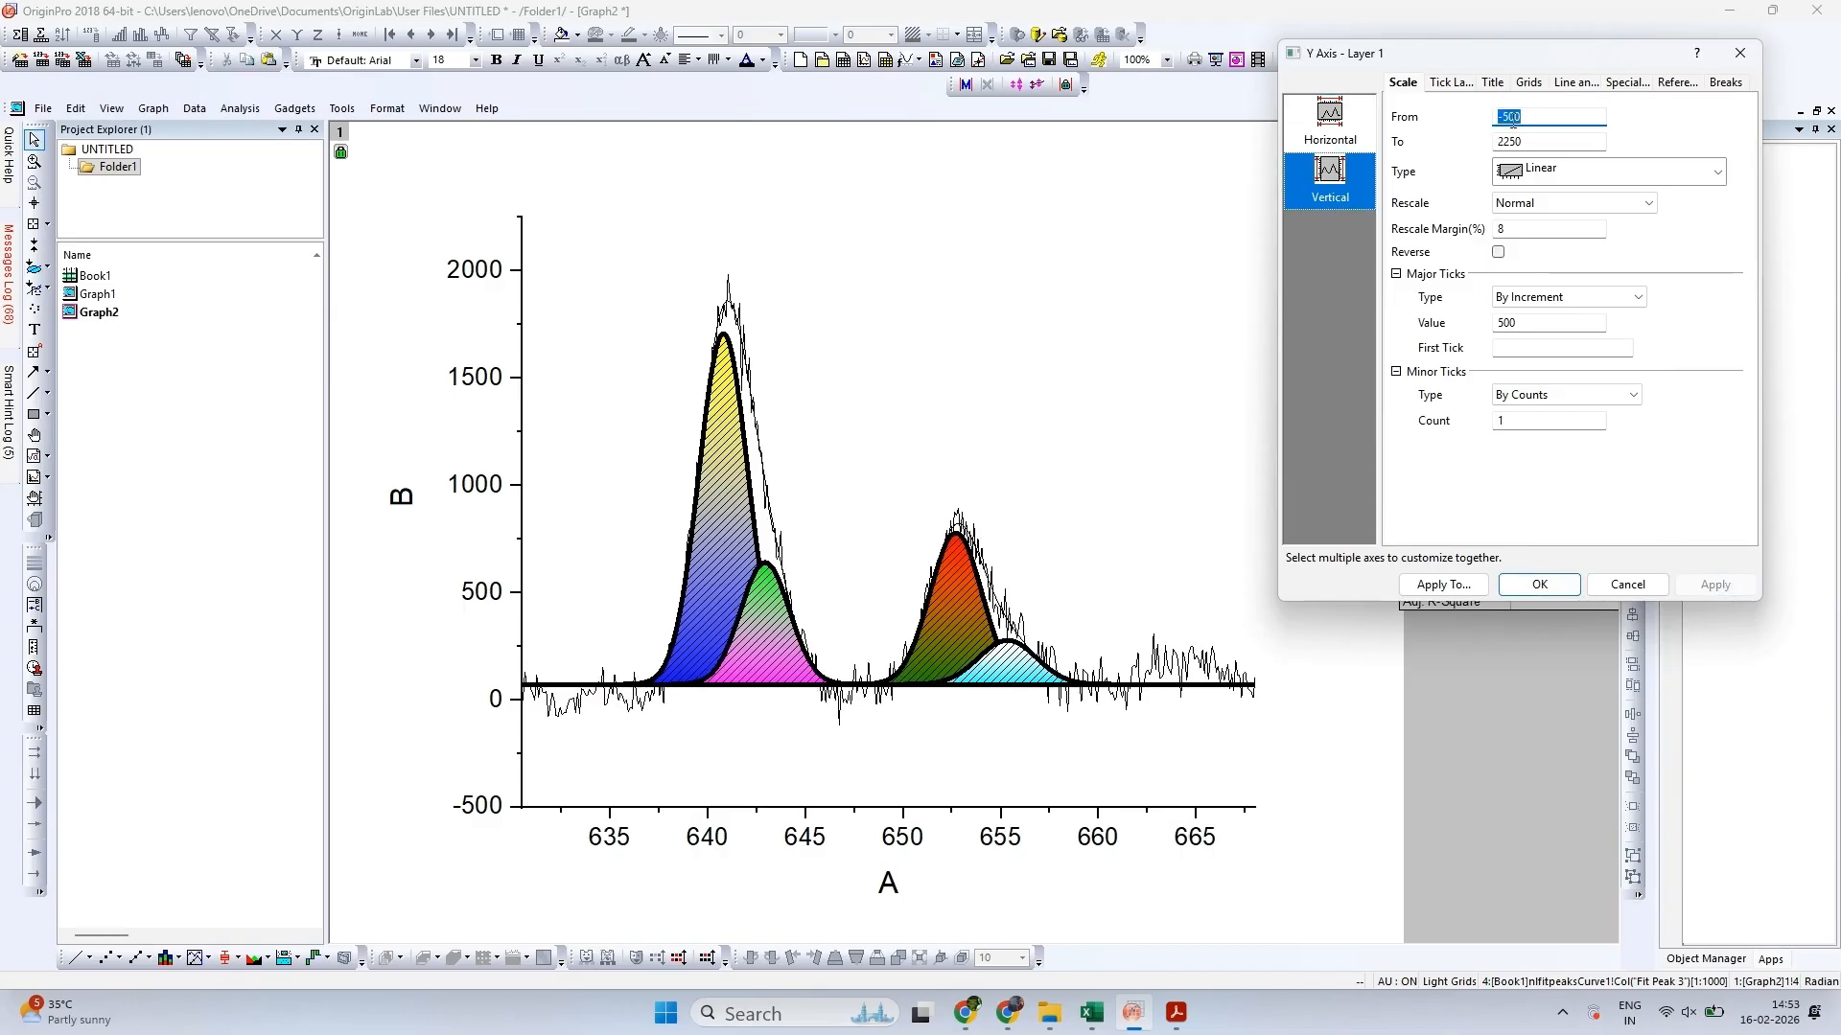
{"action": "key", "text": "BackSpace"}
{"action": "type", "text": "2"}
{"action": "left_click", "coordinate": [1737, 586]}
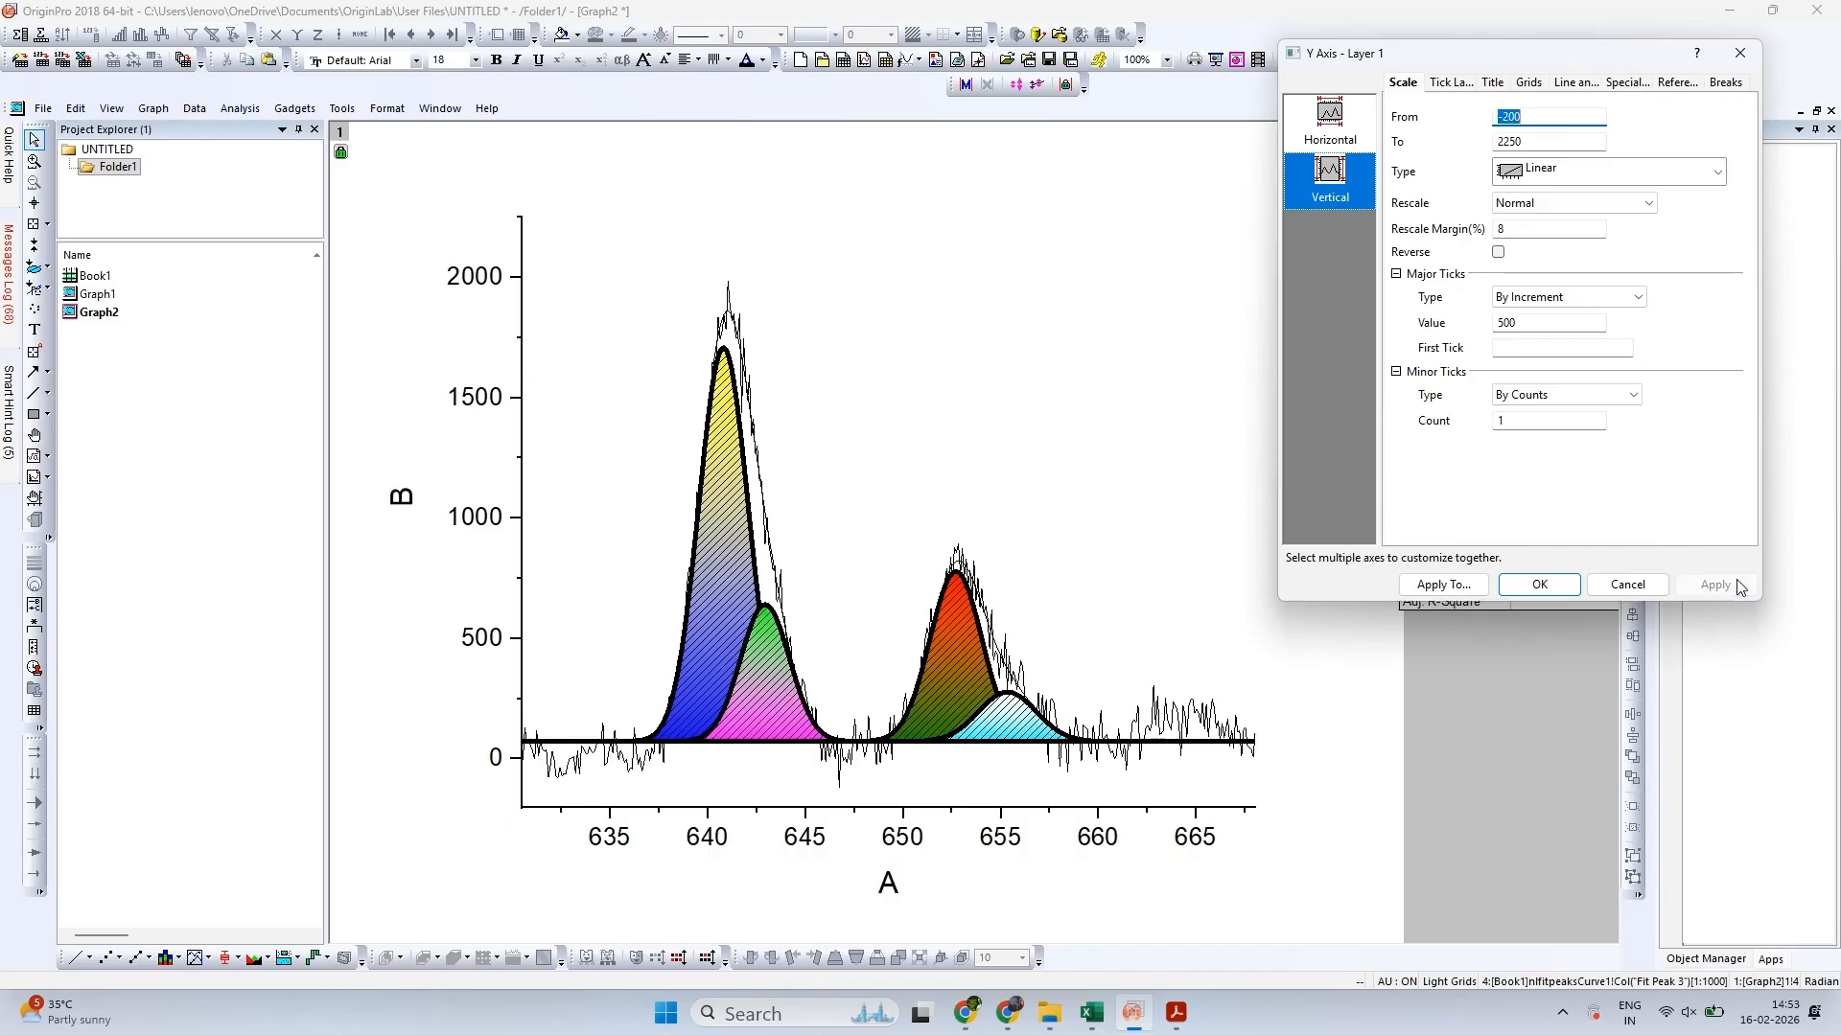
{"action": "left_click", "coordinate": [1539, 585]}
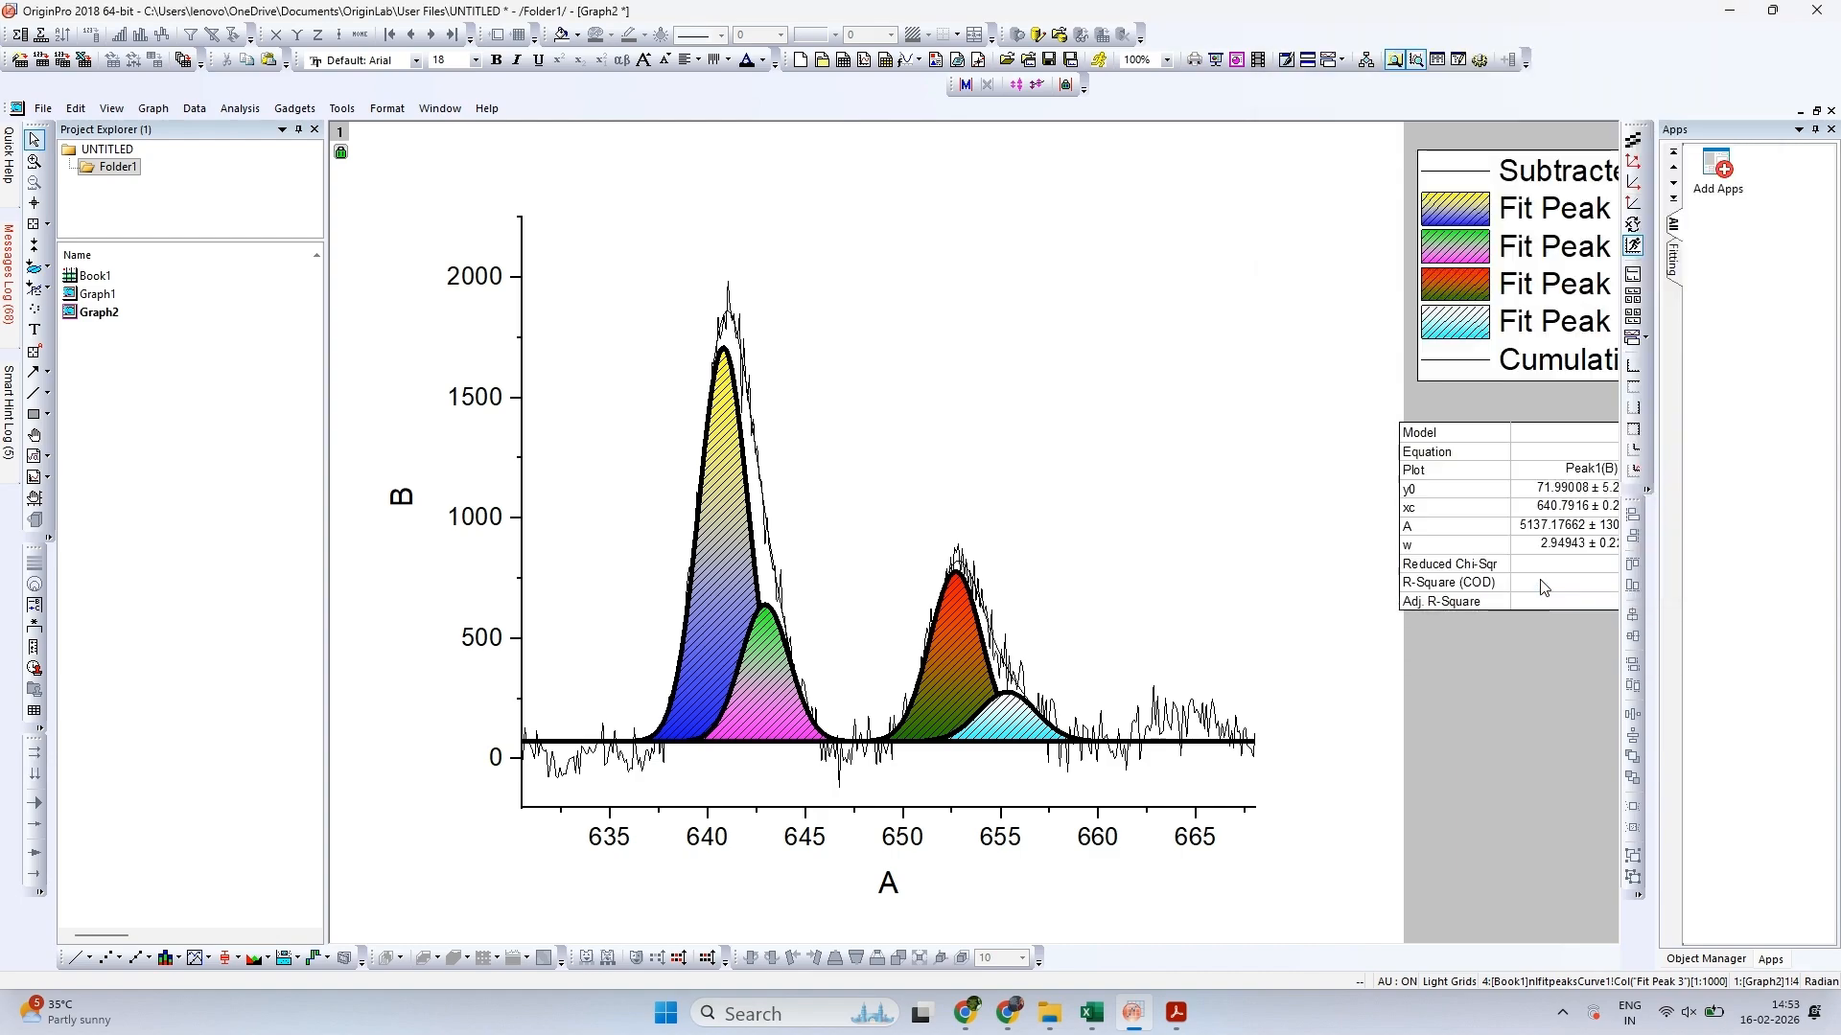
Add a top-X right-Y layer to the graph and delete its axis titles and tick labels
{"action": "left_click", "coordinate": [1638, 432]}
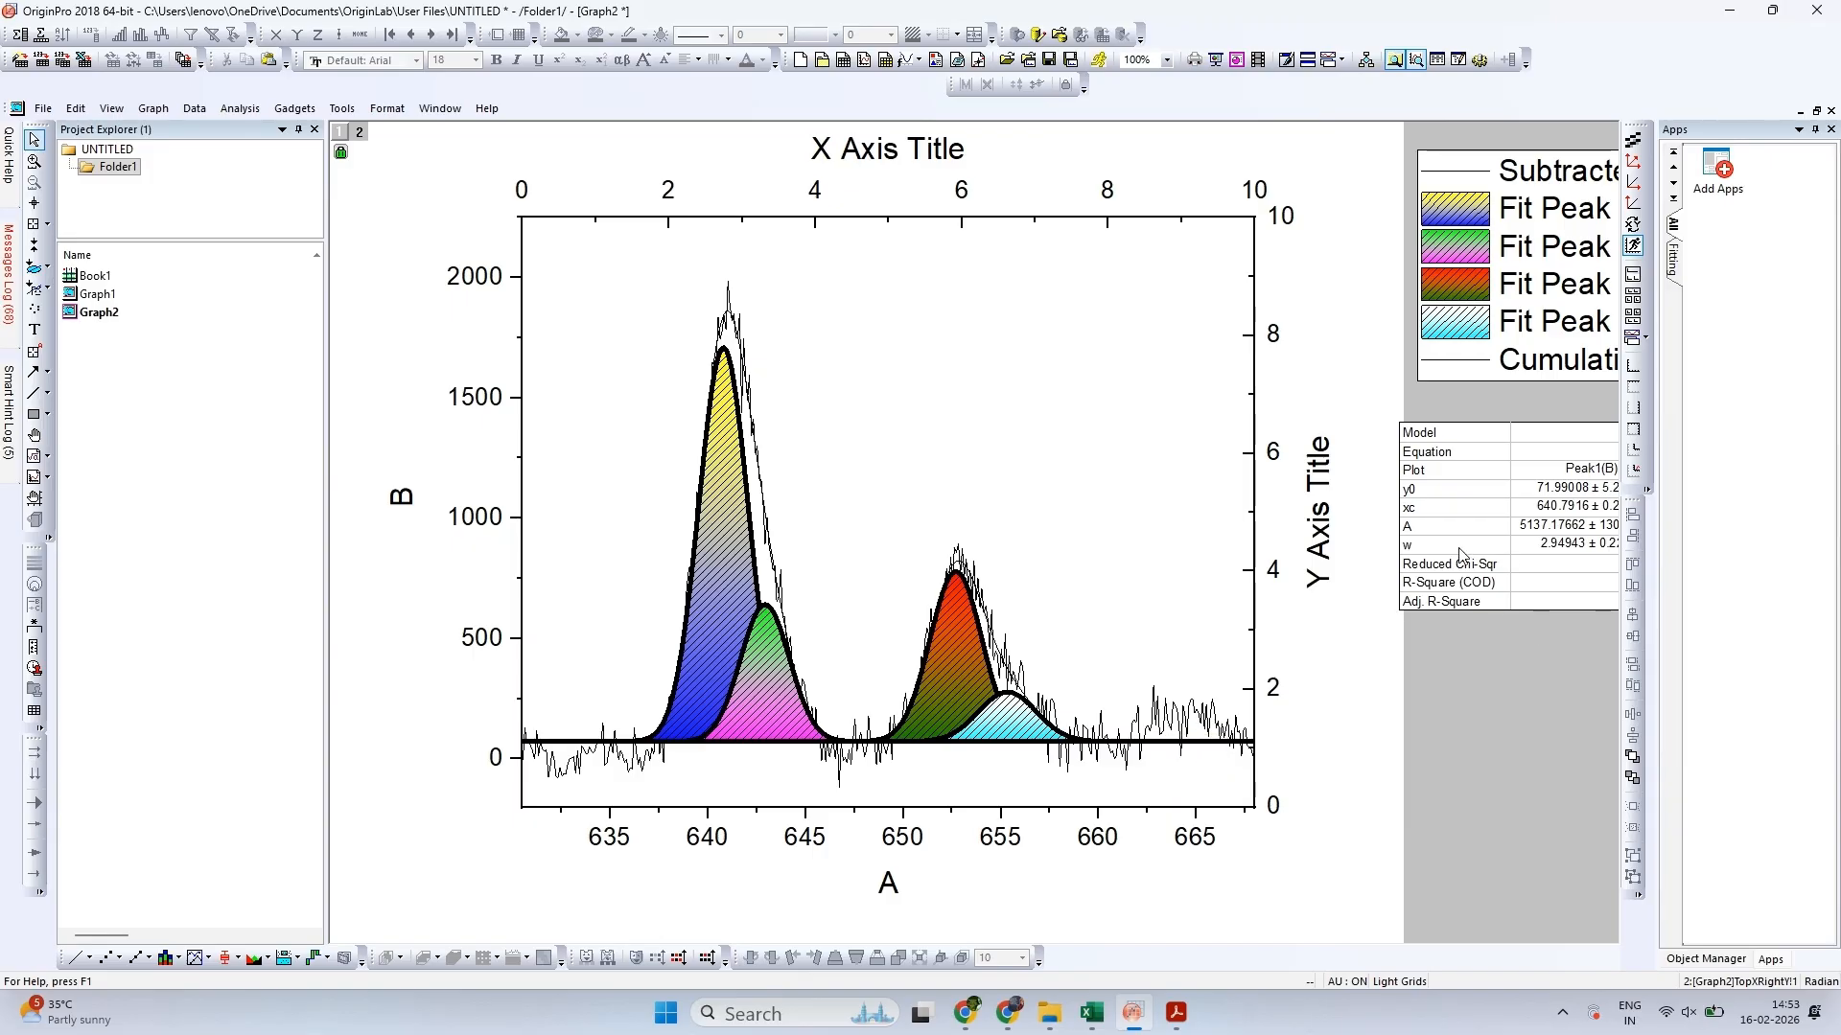
{"action": "left_click", "coordinate": [1321, 518]}
{"action": "key", "text": "Delete"}
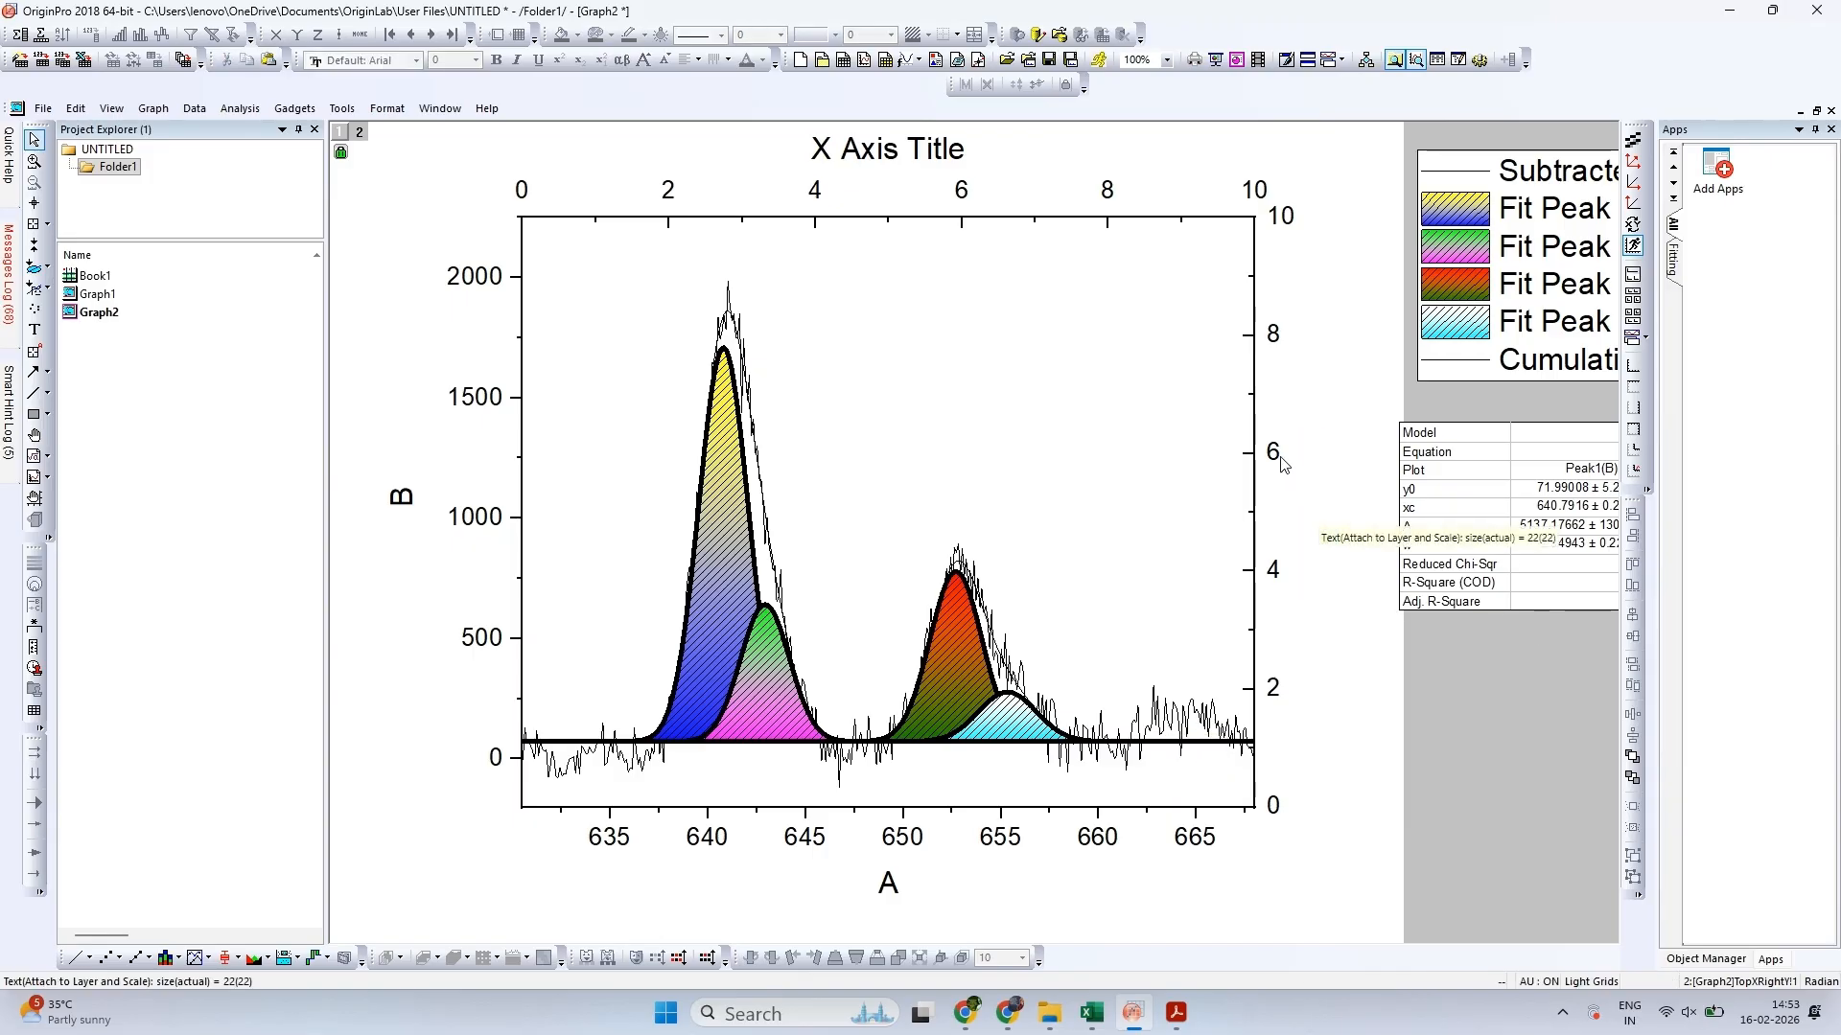
{"action": "left_click", "coordinate": [1278, 456]}
{"action": "key", "text": "Delete"}
{"action": "left_click", "coordinate": [1246, 188]}
{"action": "key", "text": "Delete"}
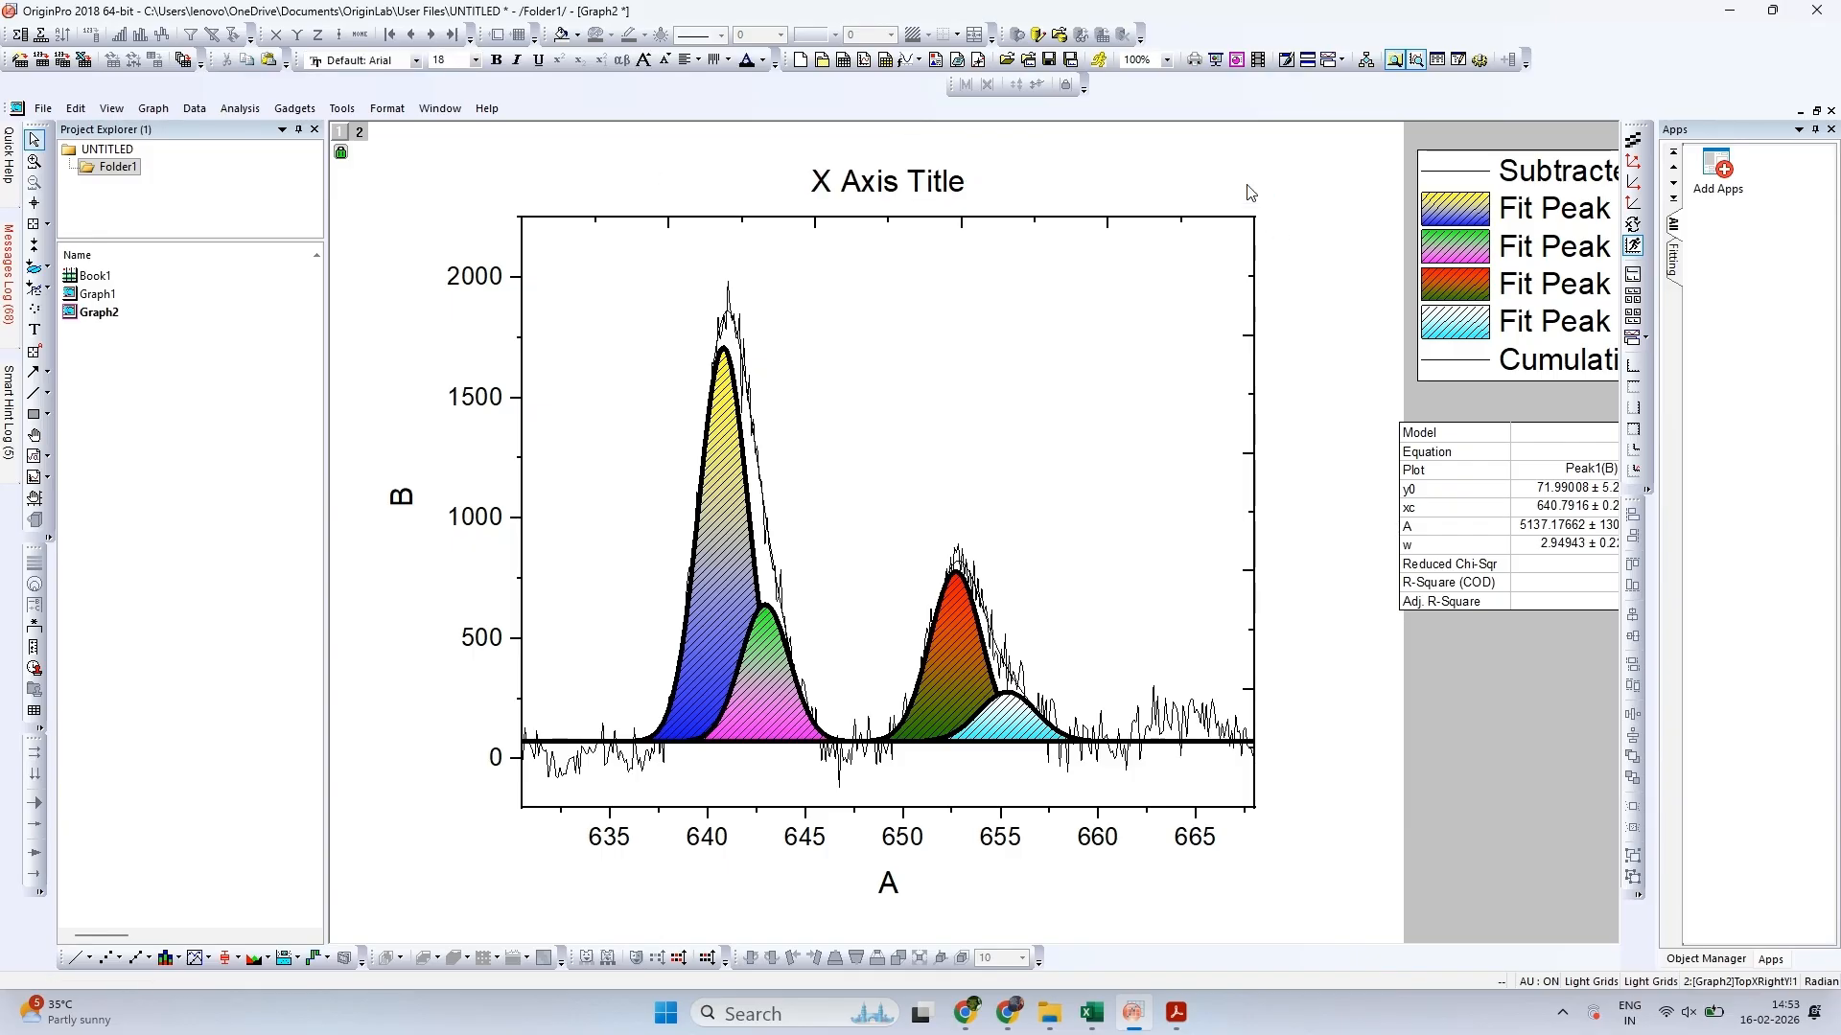
{"action": "left_click", "coordinate": [886, 151]}
{"action": "key", "text": "Delete"}
Delete the left axis's tick labels and retitle the Y axis "Intensity (a.u.)"
{"action": "left_click", "coordinate": [475, 278]}
{"action": "key", "text": "Delete"}
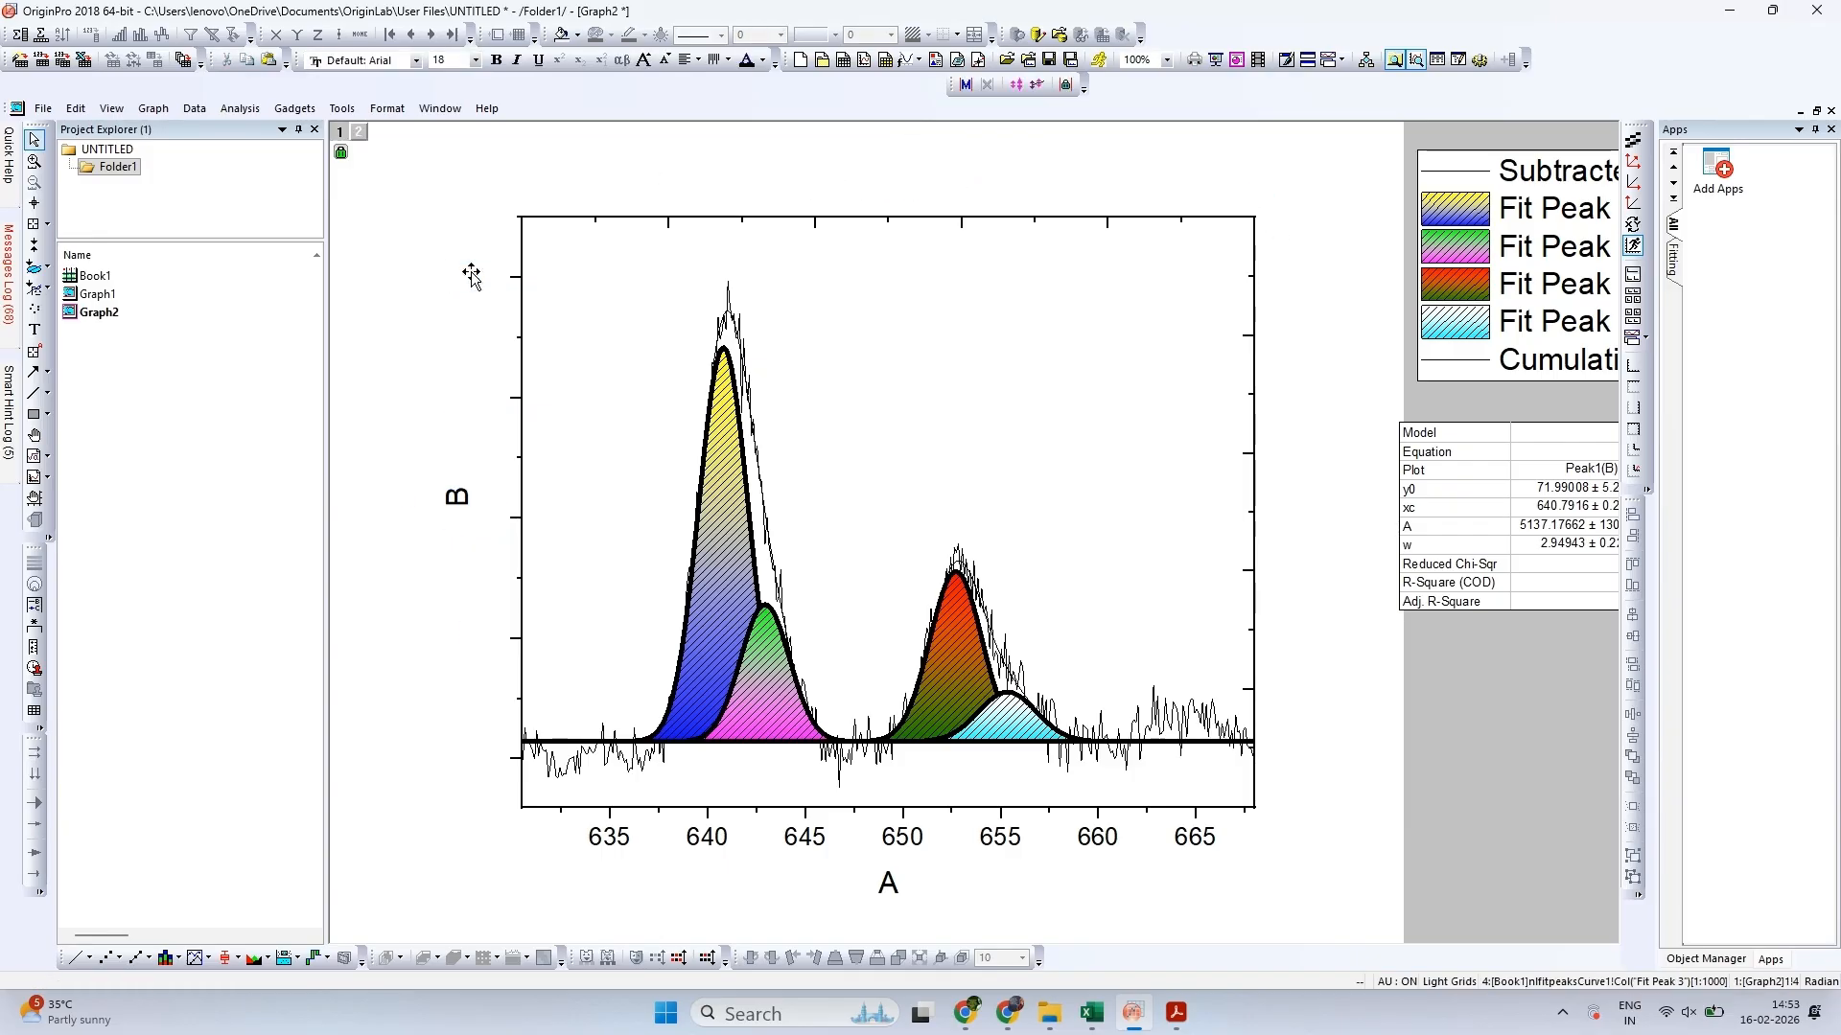
{"action": "double_click", "coordinate": [462, 500]}
{"action": "key", "text": "ctrl+a"}
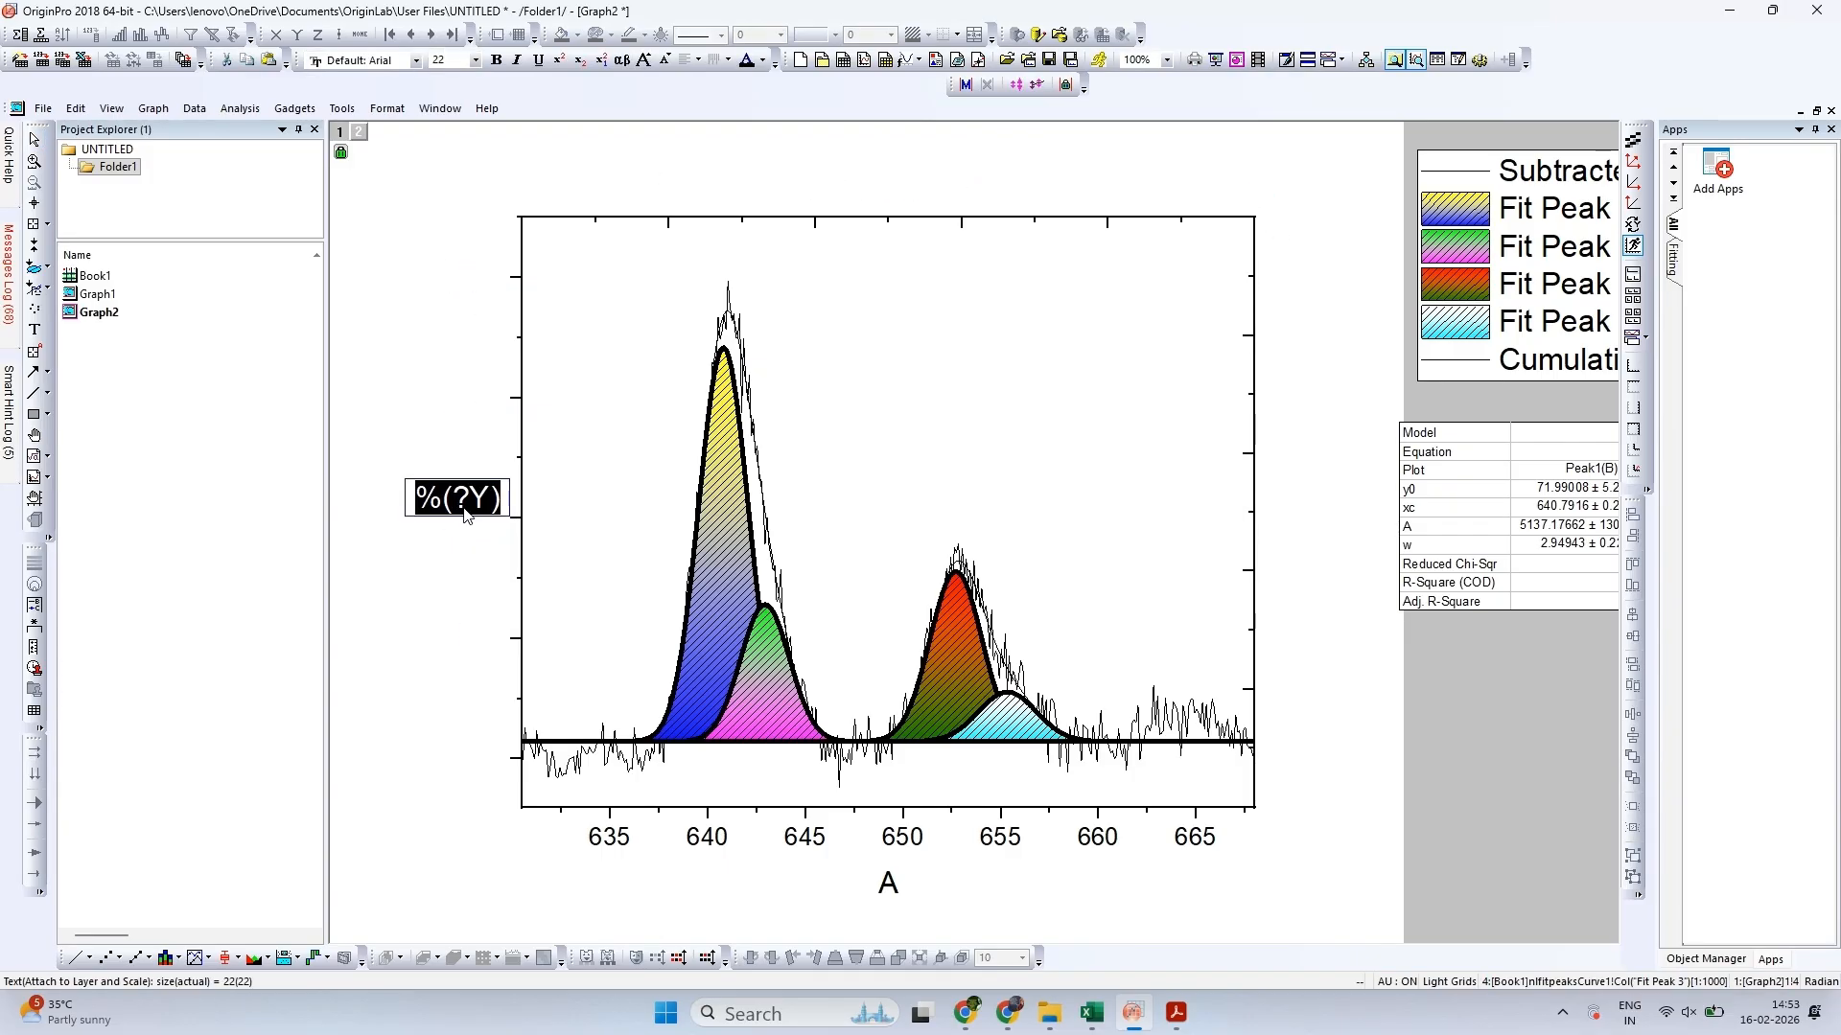
{"action": "type", "text": "Intens"}
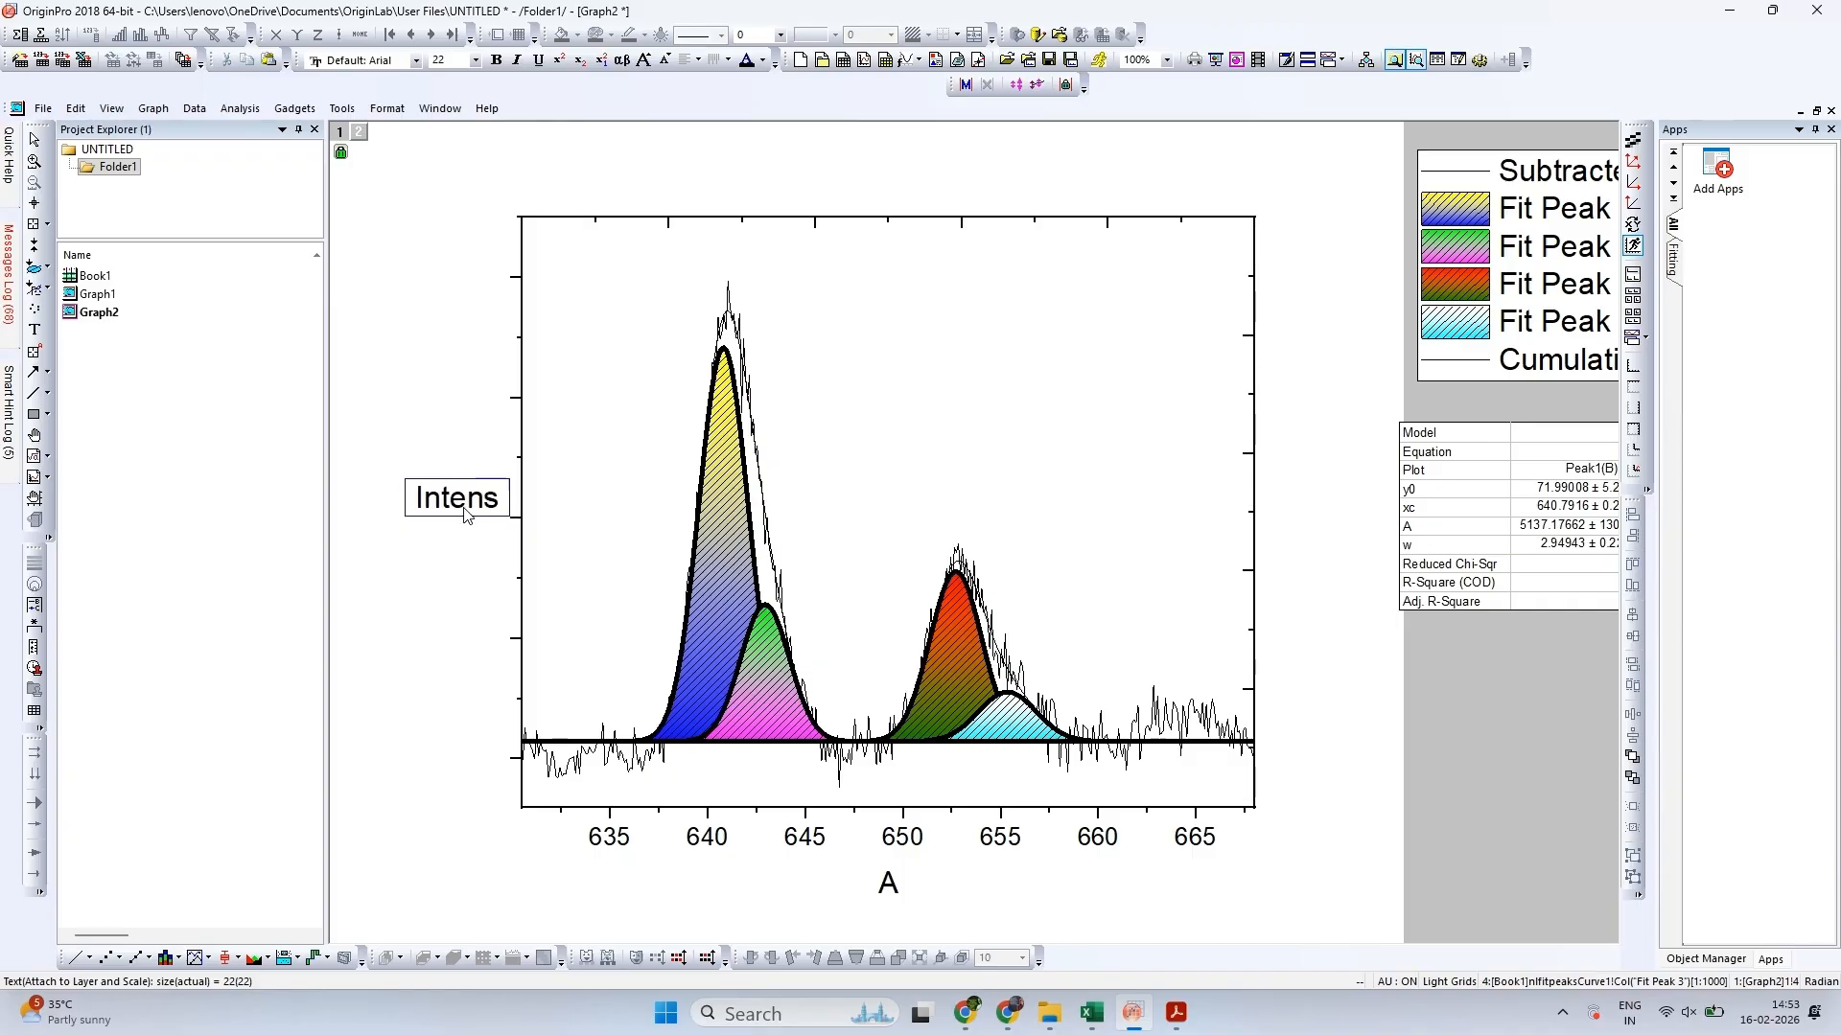
{"action": "type", "text": "ity ()"}
{"action": "key", "text": "Left"}
{"action": "type", "text": "a.u"}
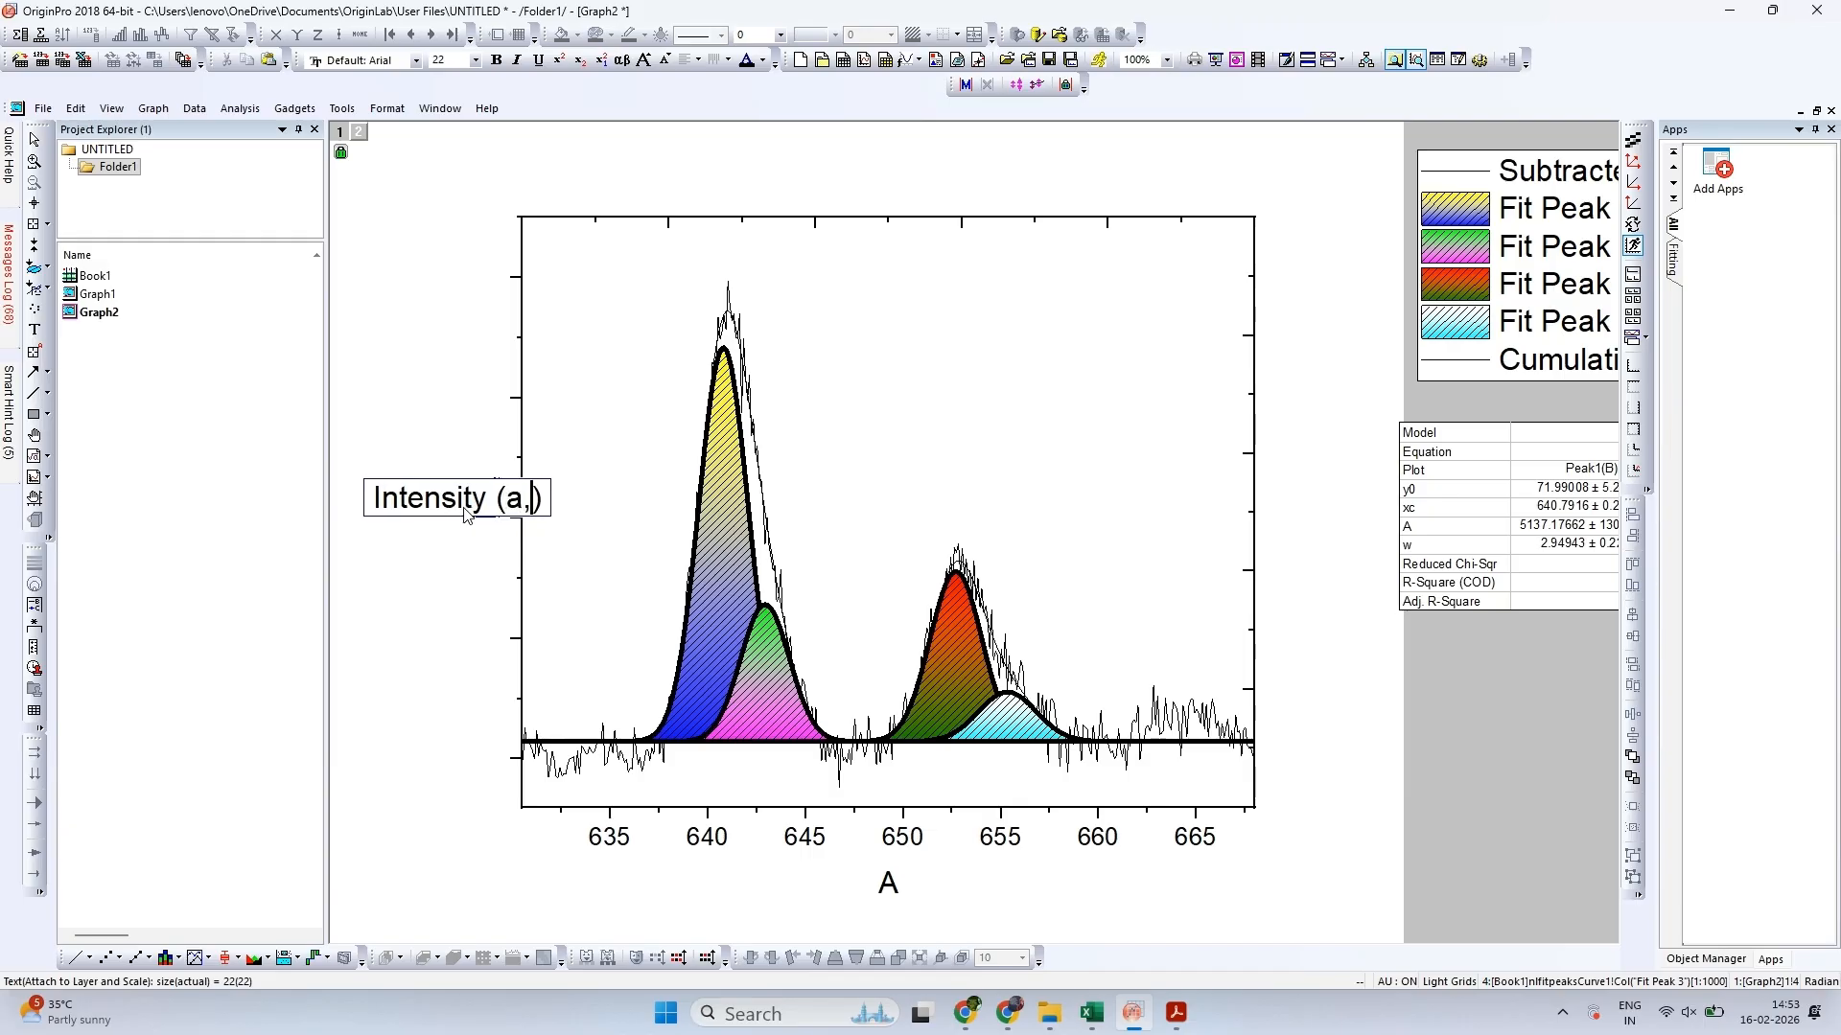
{"action": "type", "text": "."}
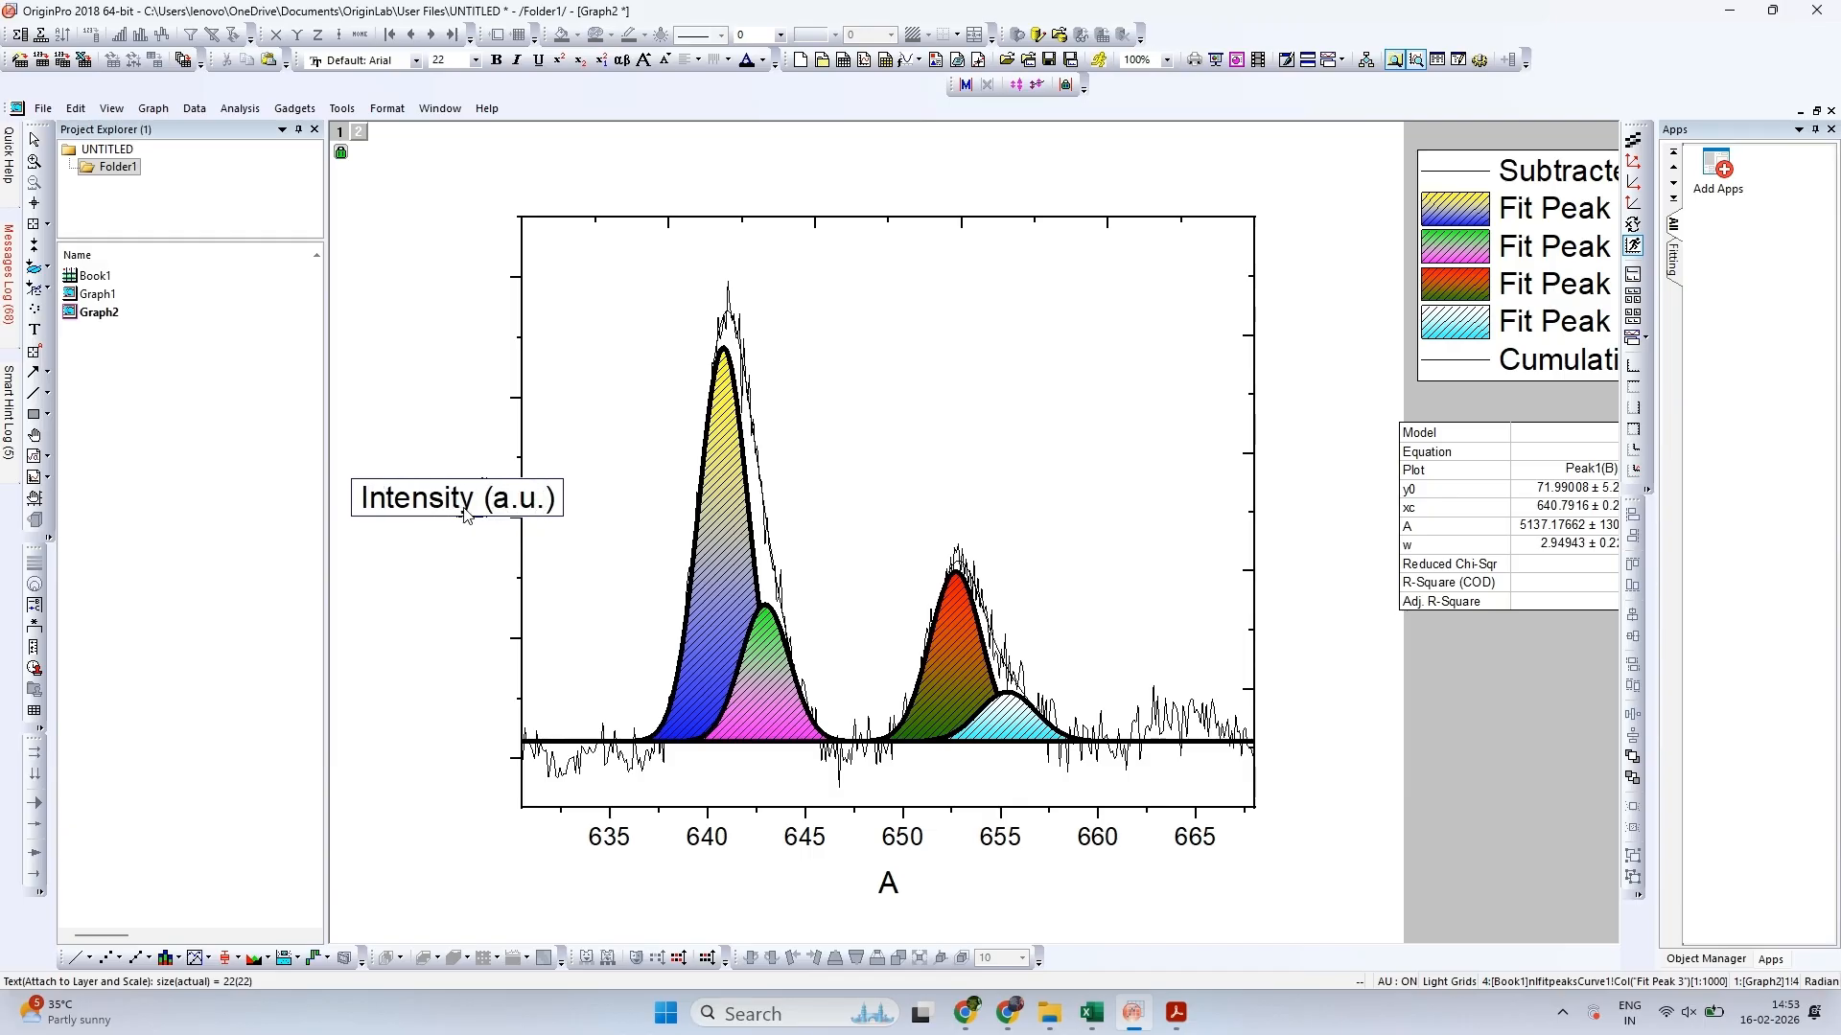
Make the Y-axis title bold and move it closer to the left axis
{"action": "key", "text": "ctrl+a"}
{"action": "key", "text": "ctrl+v"}
{"action": "key", "text": "ctrl+z"}
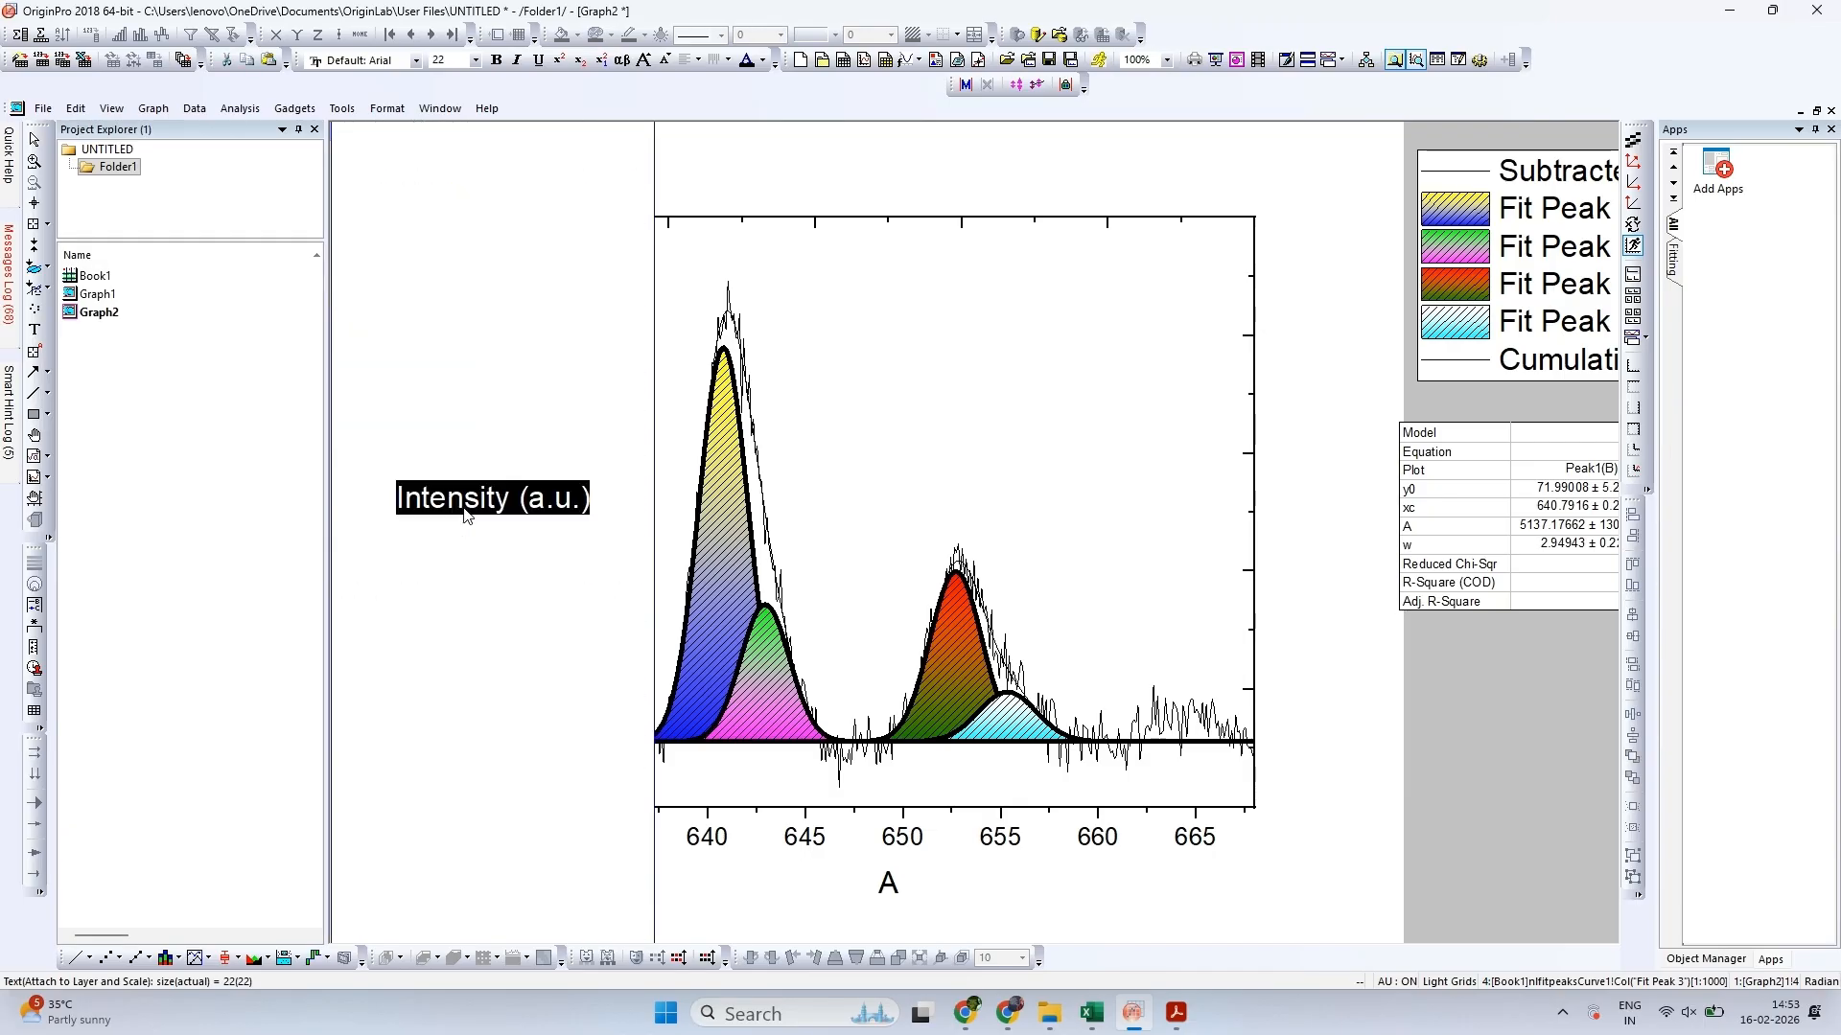
{"action": "key", "text": "ctrl+b"}
{"action": "left_click", "coordinate": [465, 515]}
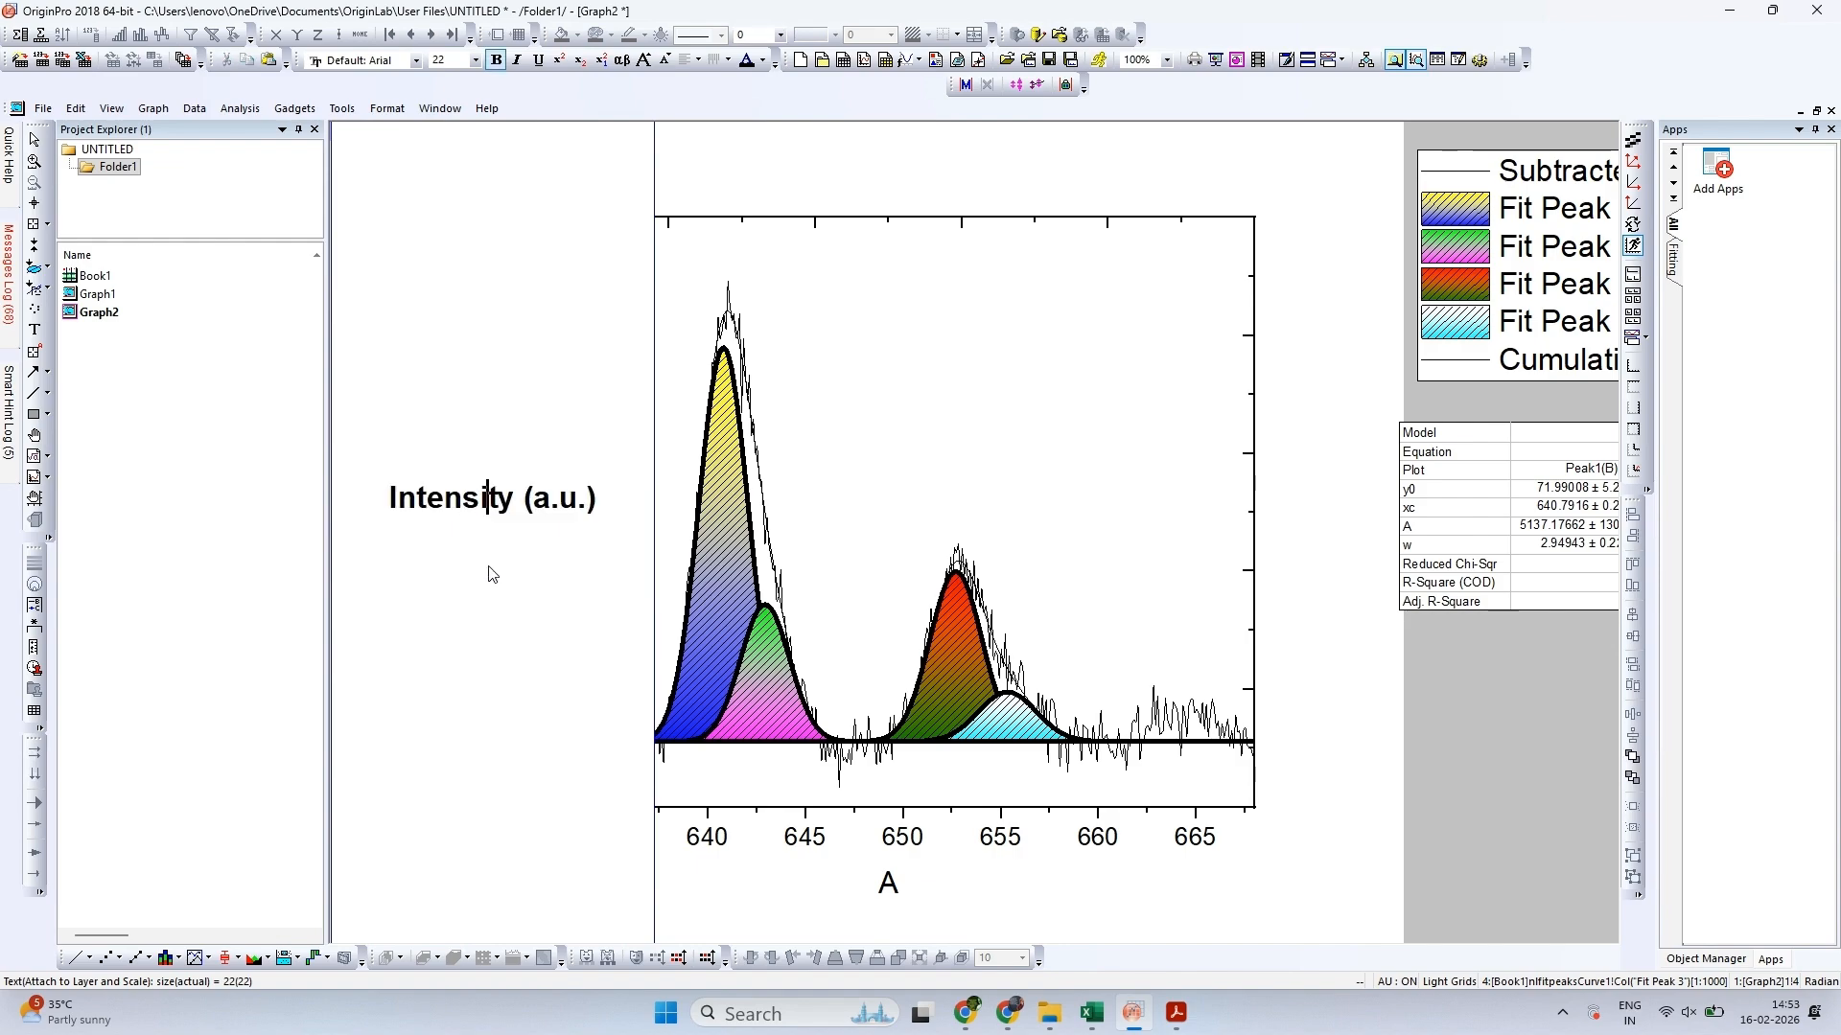
{"action": "left_click", "coordinate": [850, 431]}
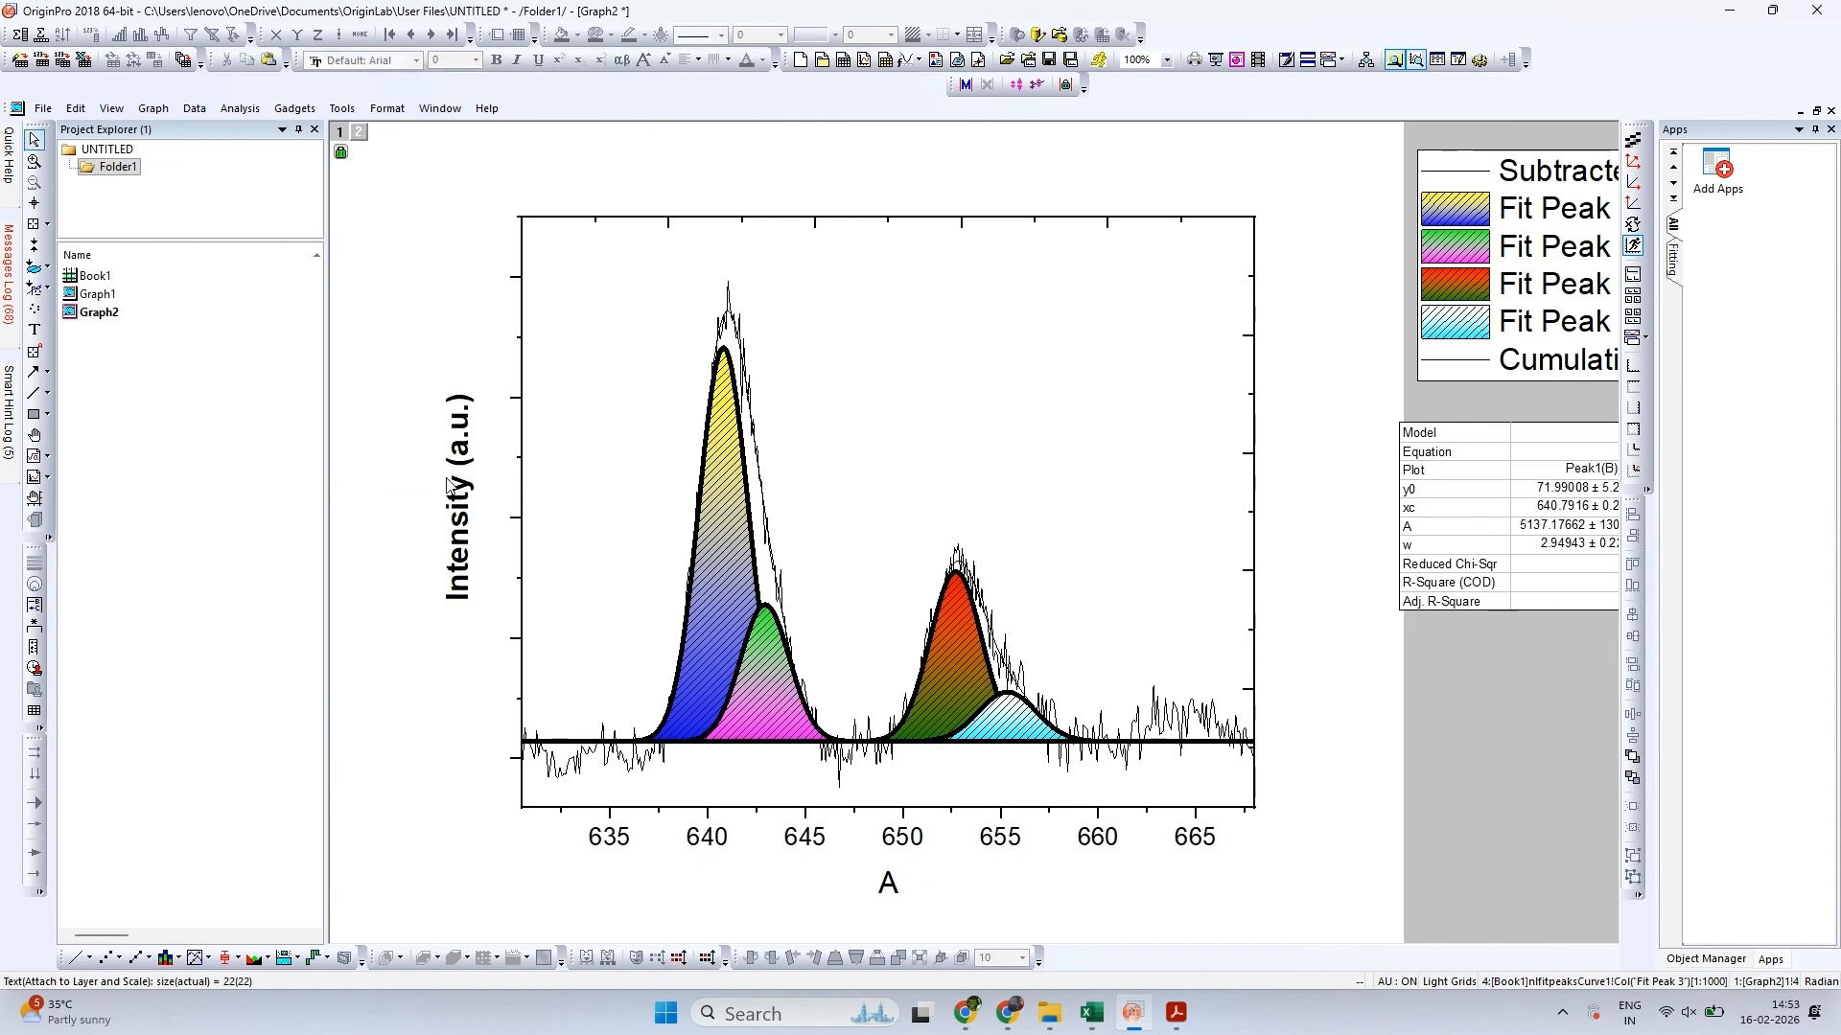
{"action": "left_click", "coordinate": [471, 477]}
Retitle the X axis "Binding Energy (eV)" and make the title bold
{"action": "double_click", "coordinate": [889, 882]}
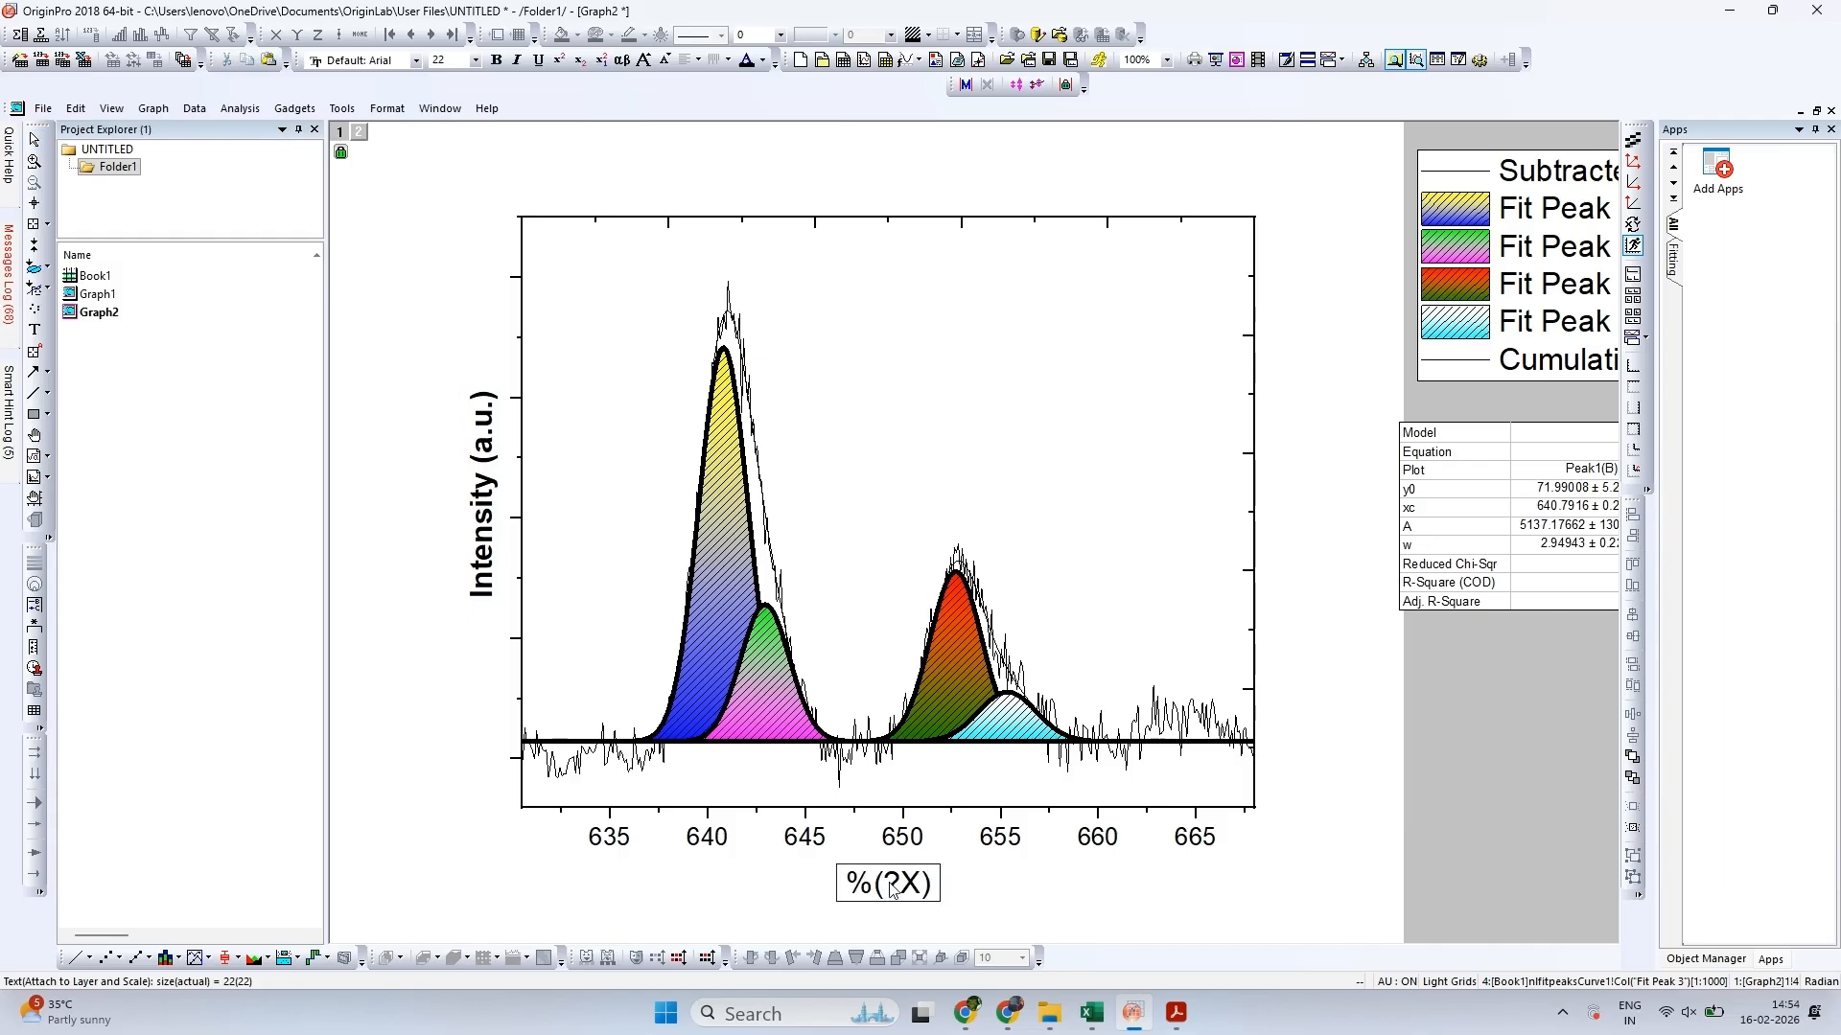
{"action": "type", "text": "Binding"}
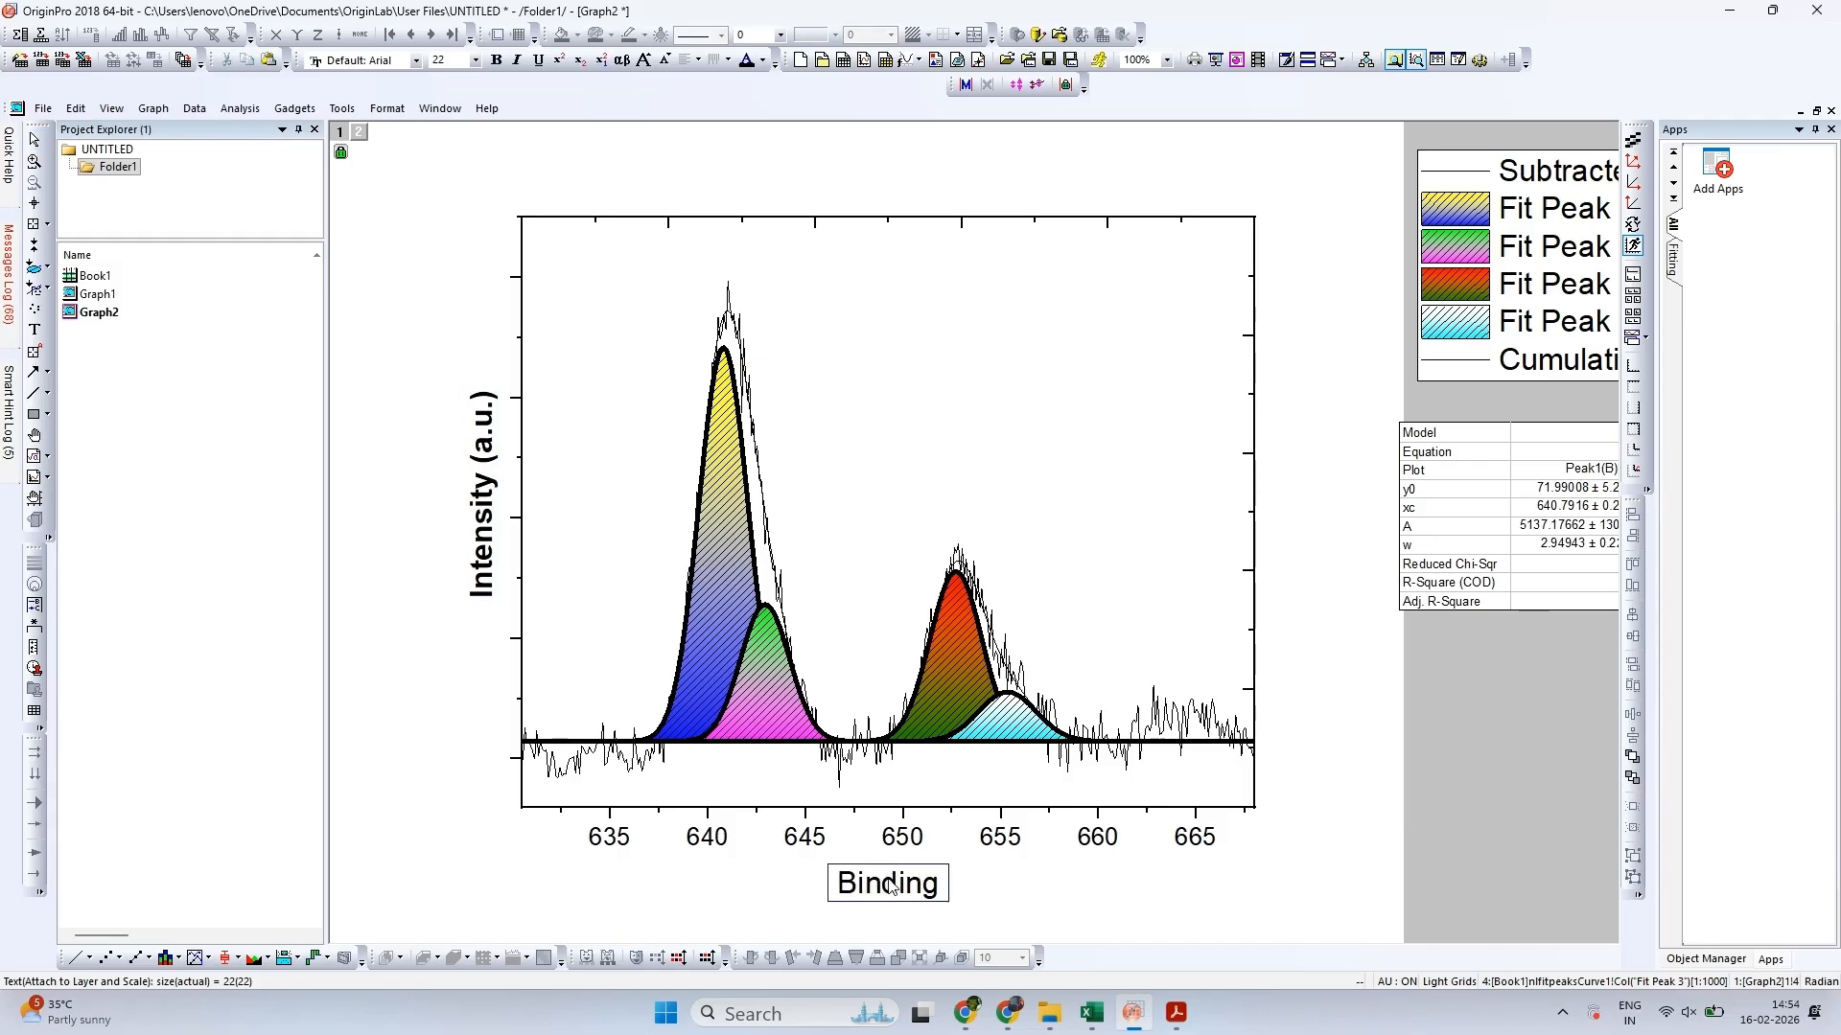
{"action": "type", "text": " Energy"}
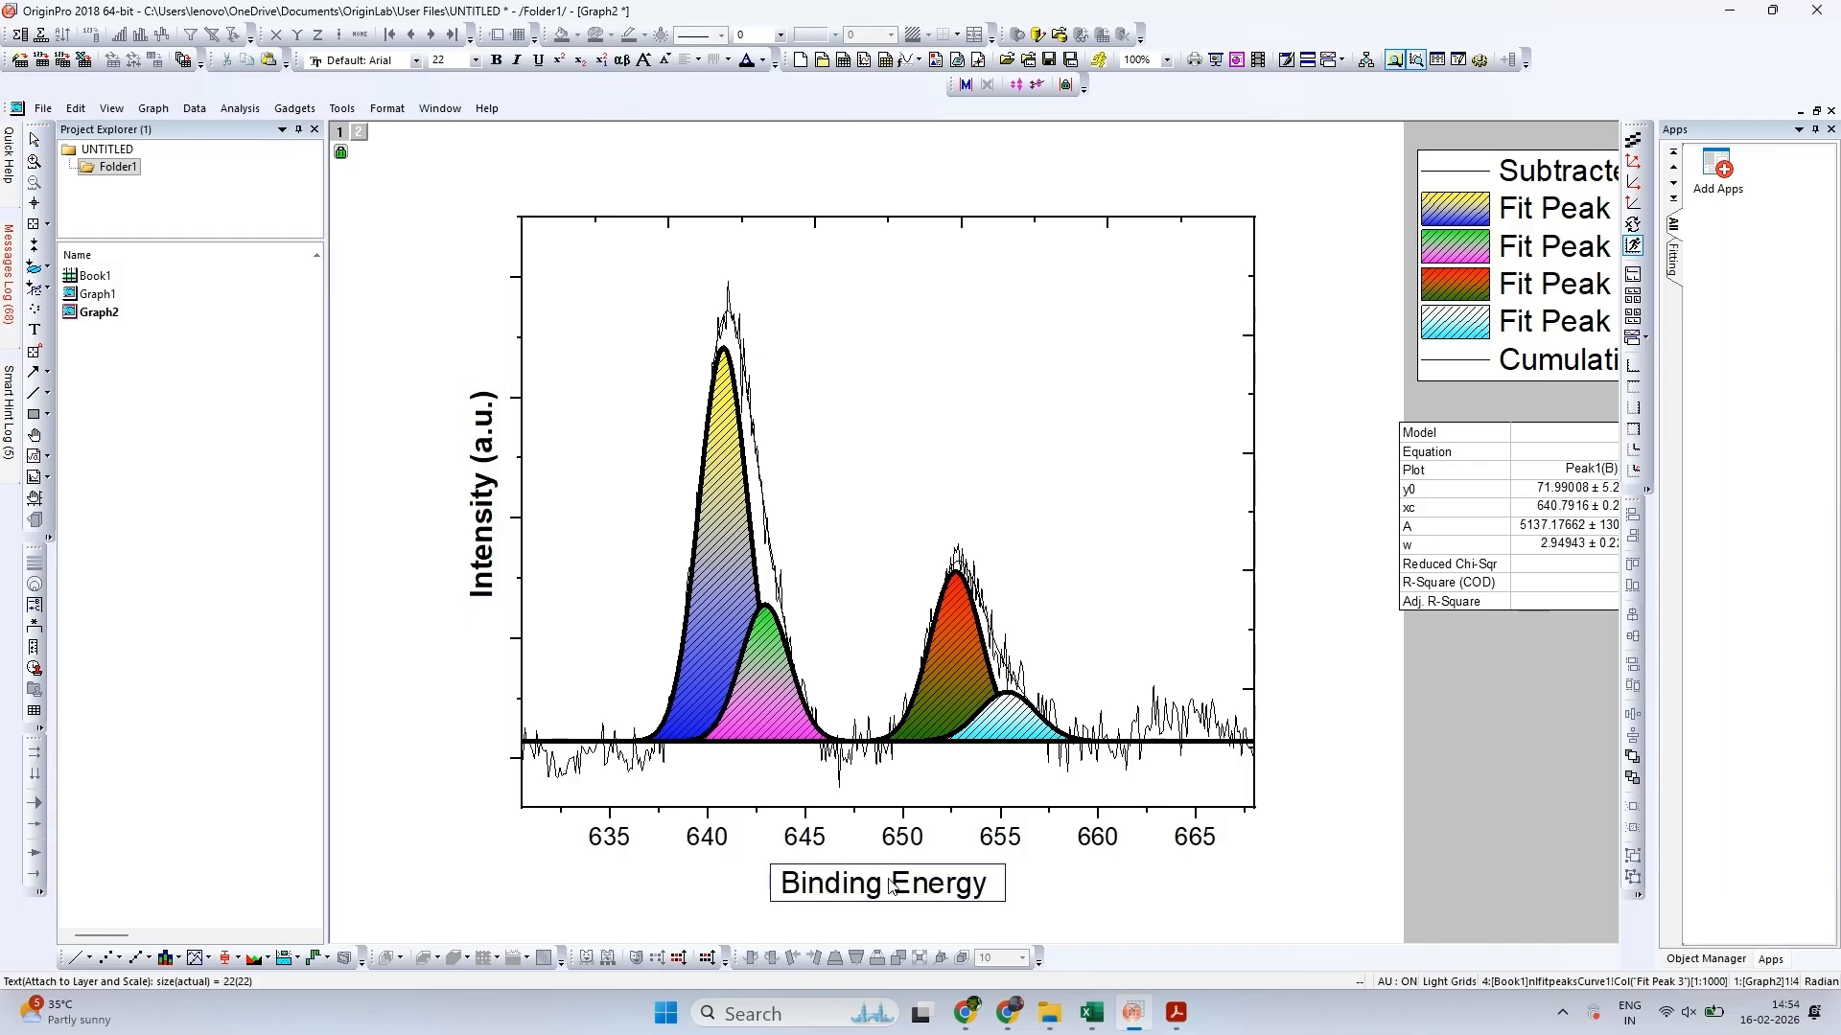
{"action": "type", "text": " (e)"}
{"action": "key", "text": "Left"}
{"action": "type", "text": "e"}
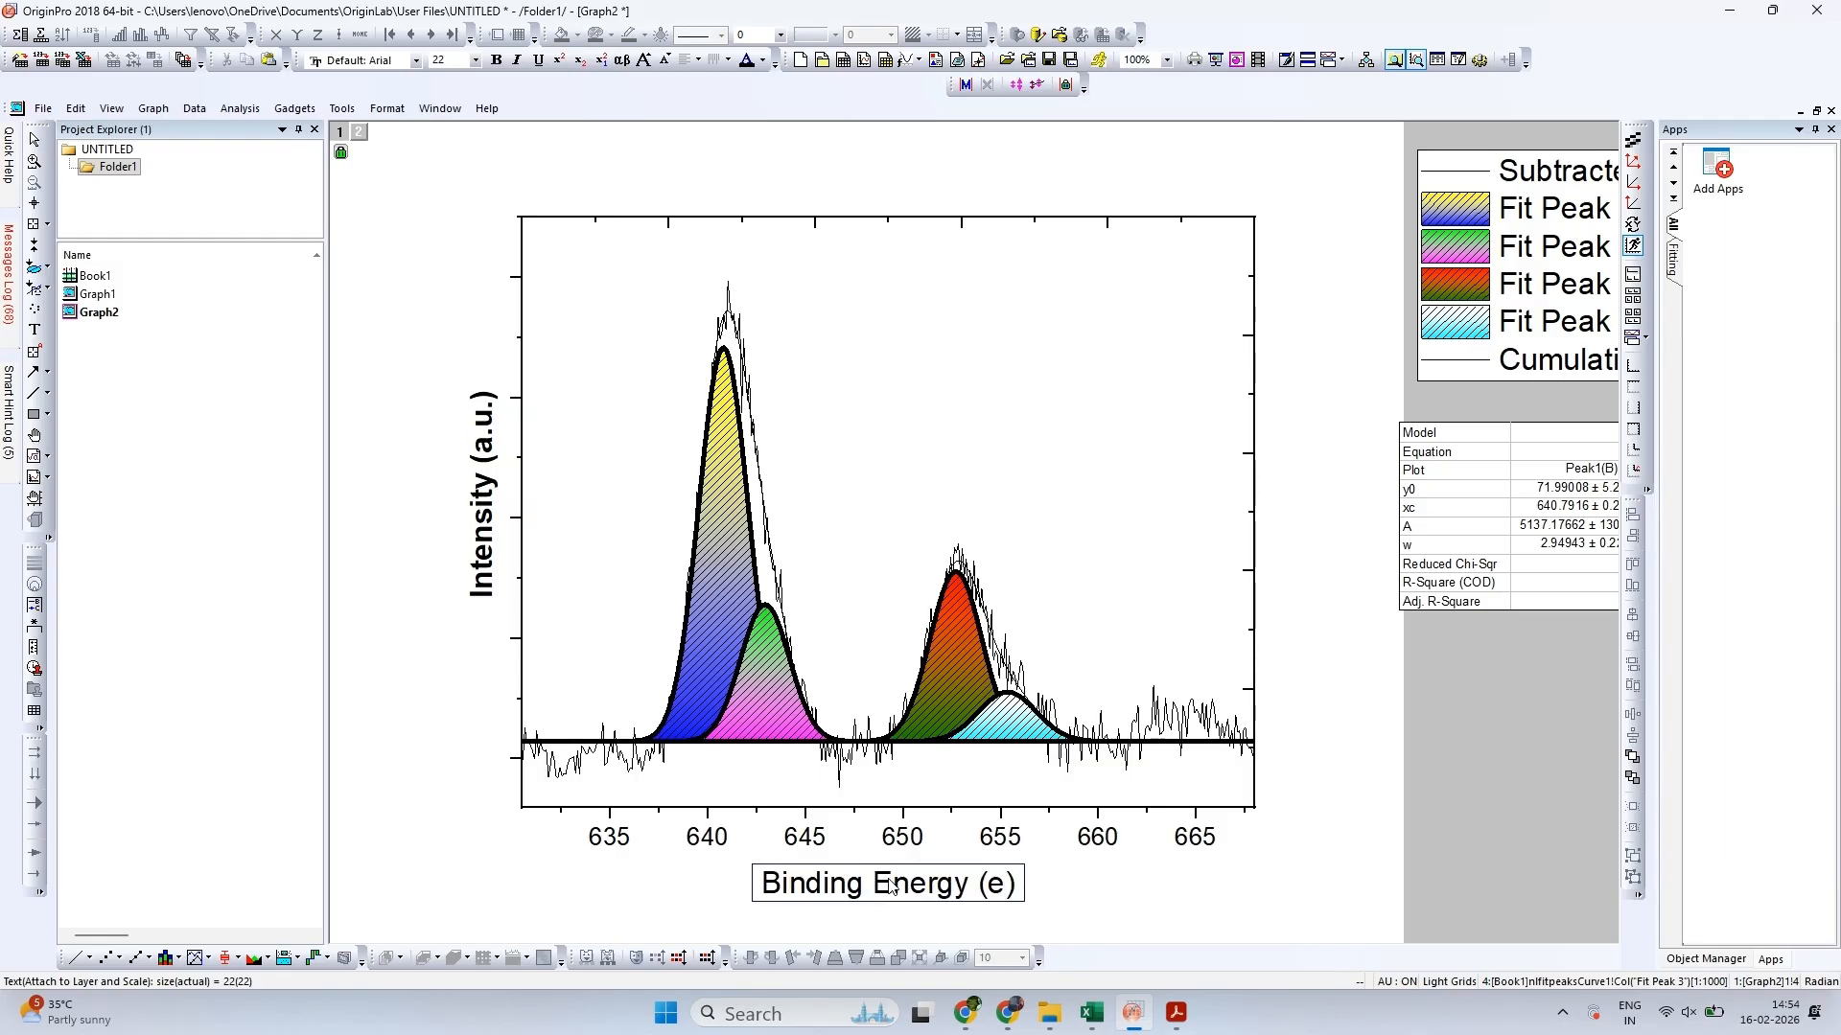
{"action": "type", "text": "V"}
{"action": "key", "text": "ctrl+a"}
{"action": "key", "text": "ctrl+b"}
{"action": "left_click", "coordinate": [1135, 894]}
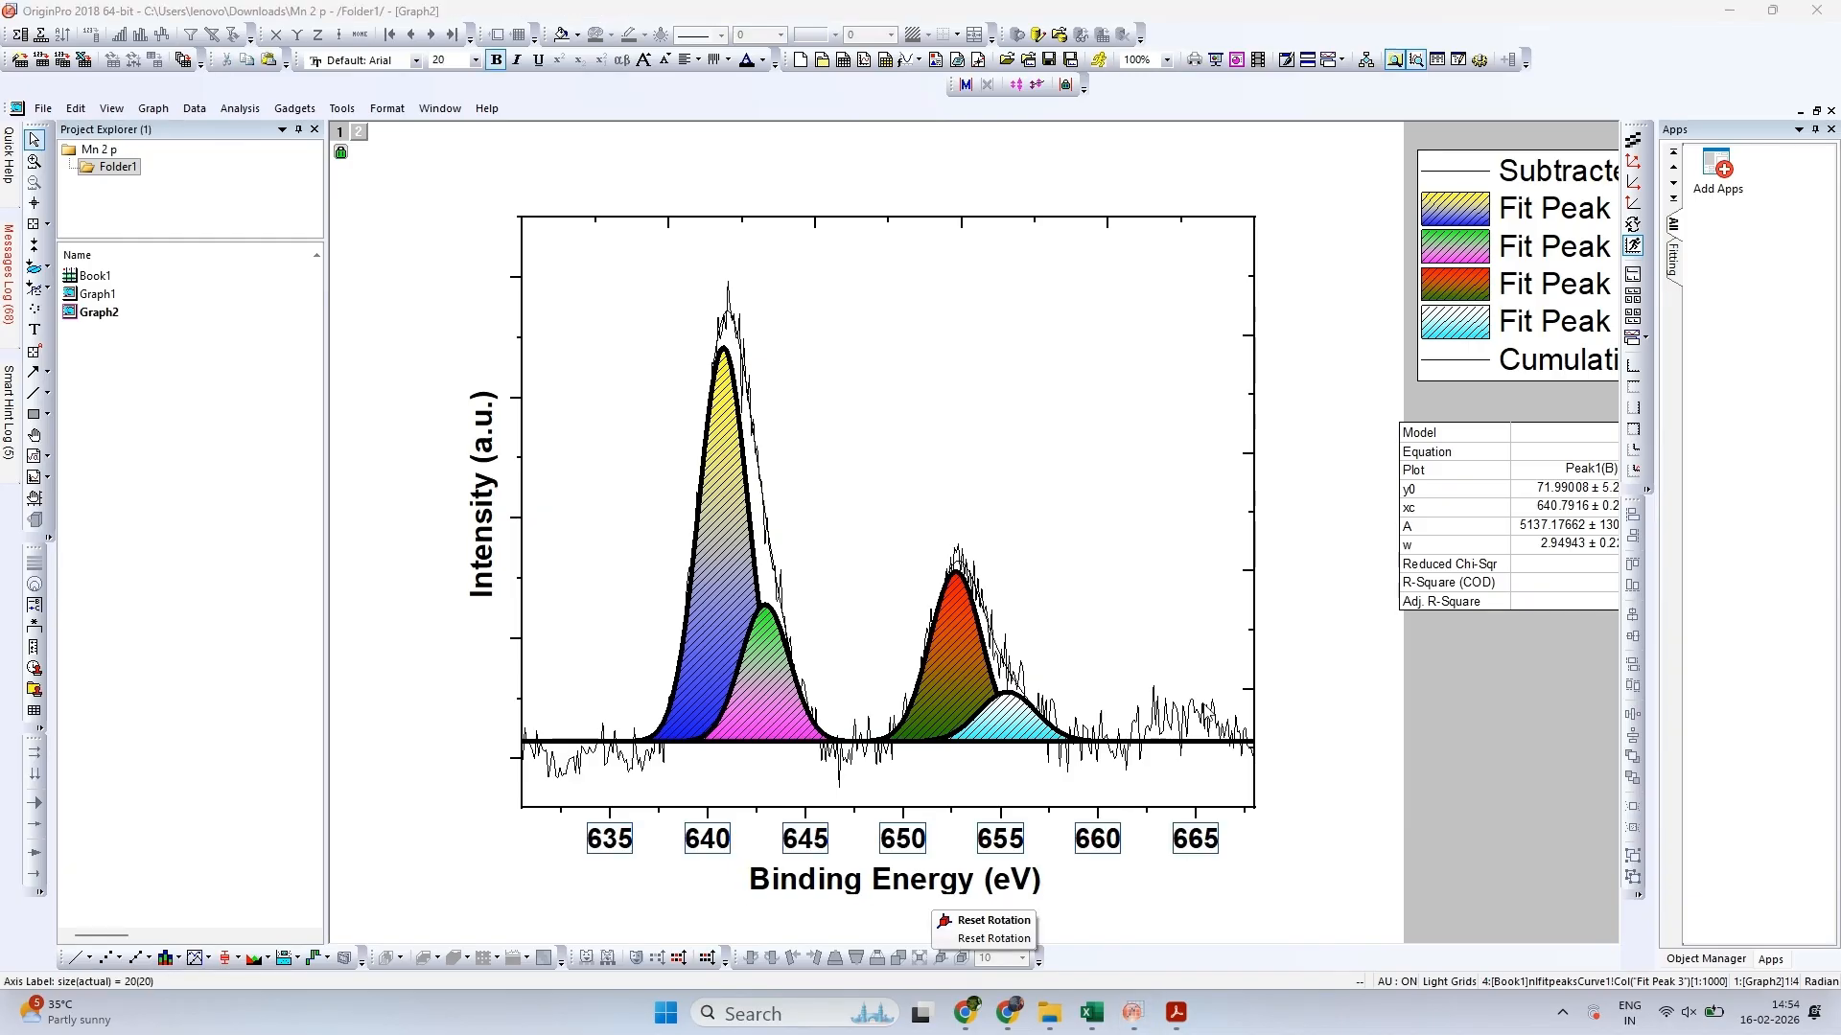
Set the baseline-subtracted data curve's line width to 1.5 and dismiss the hint message
{"action": "left_click", "coordinate": [1190, 728]}
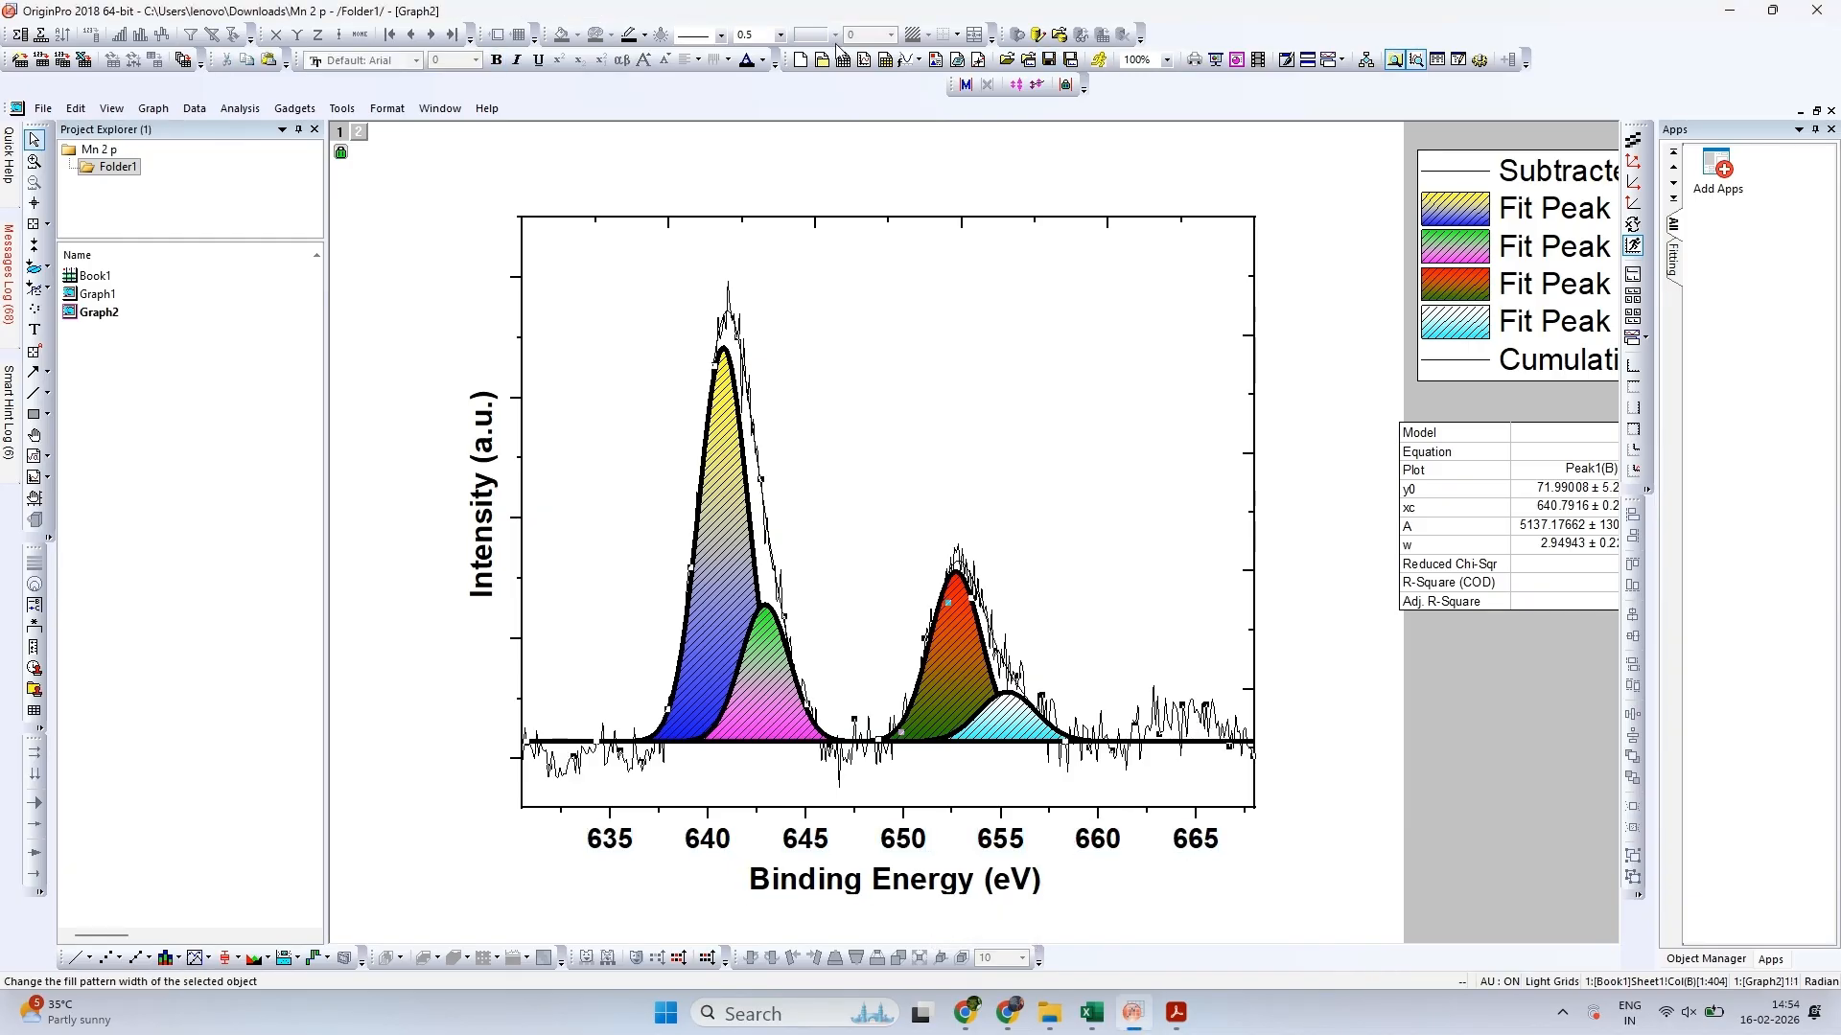
{"action": "left_click", "coordinate": [779, 35]}
{"action": "left_click", "coordinate": [752, 80]}
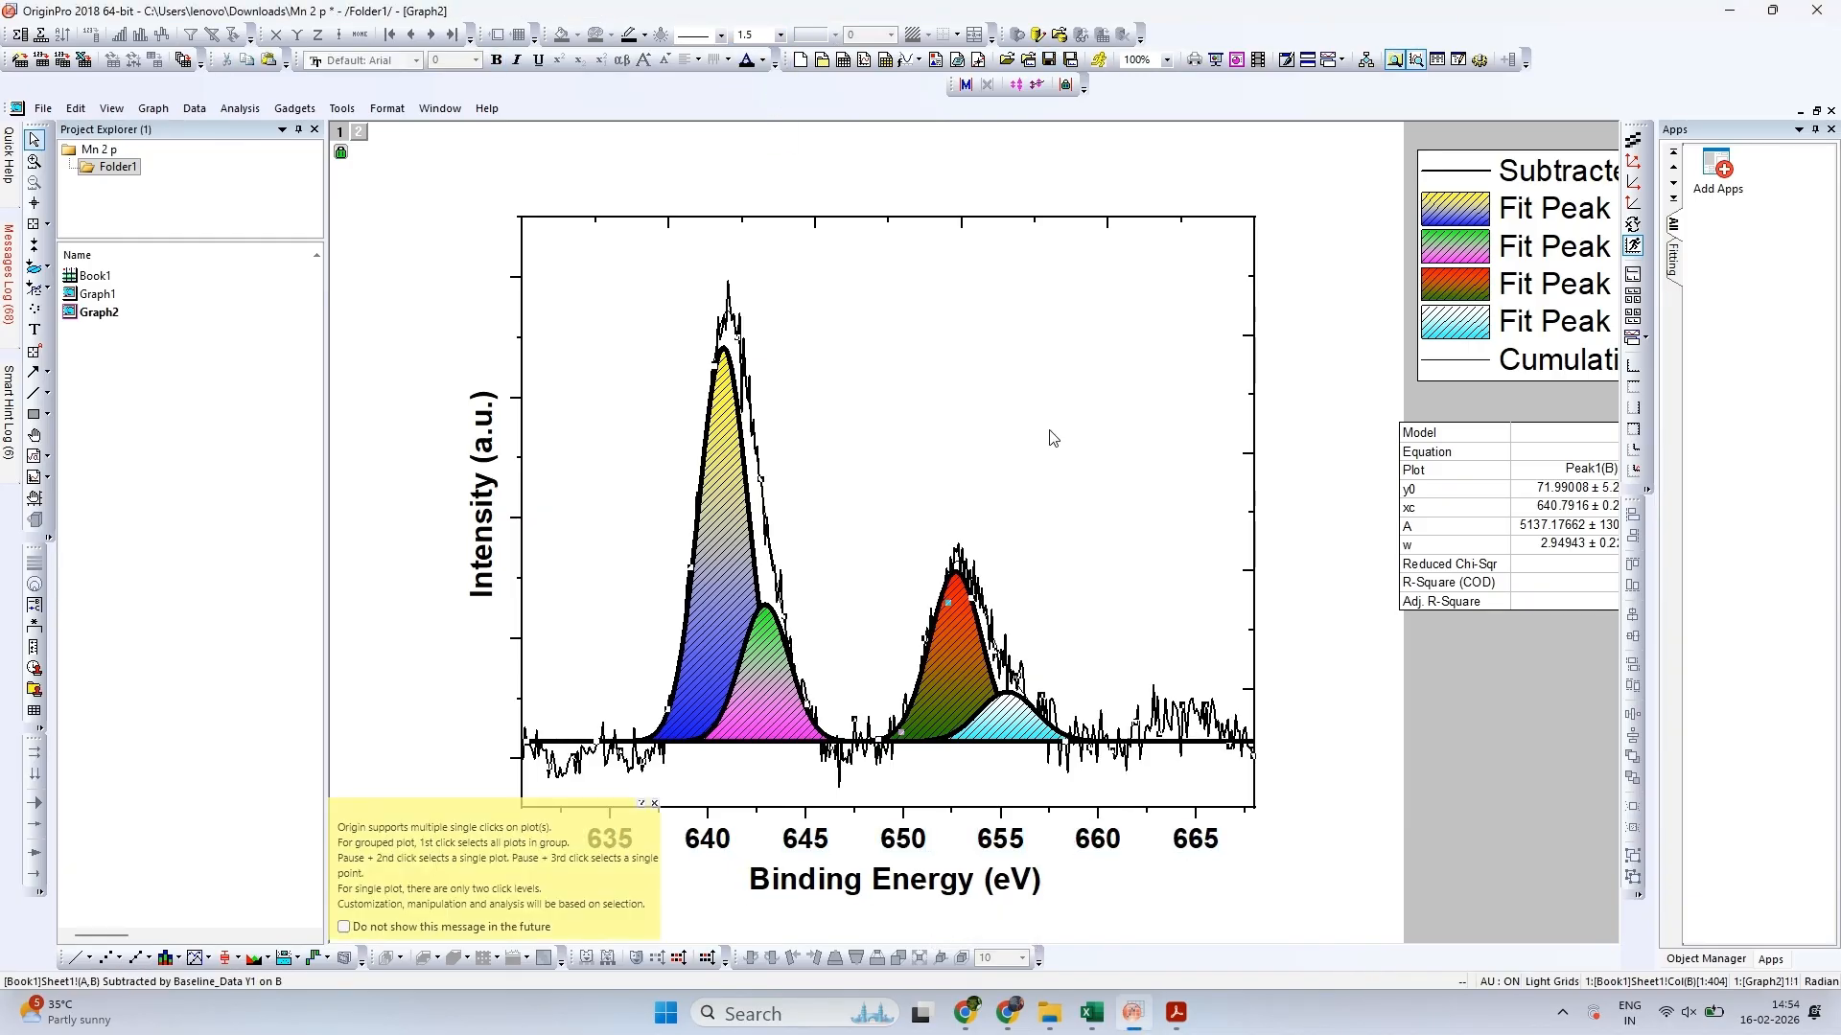
{"action": "left_click", "coordinate": [1053, 439]}
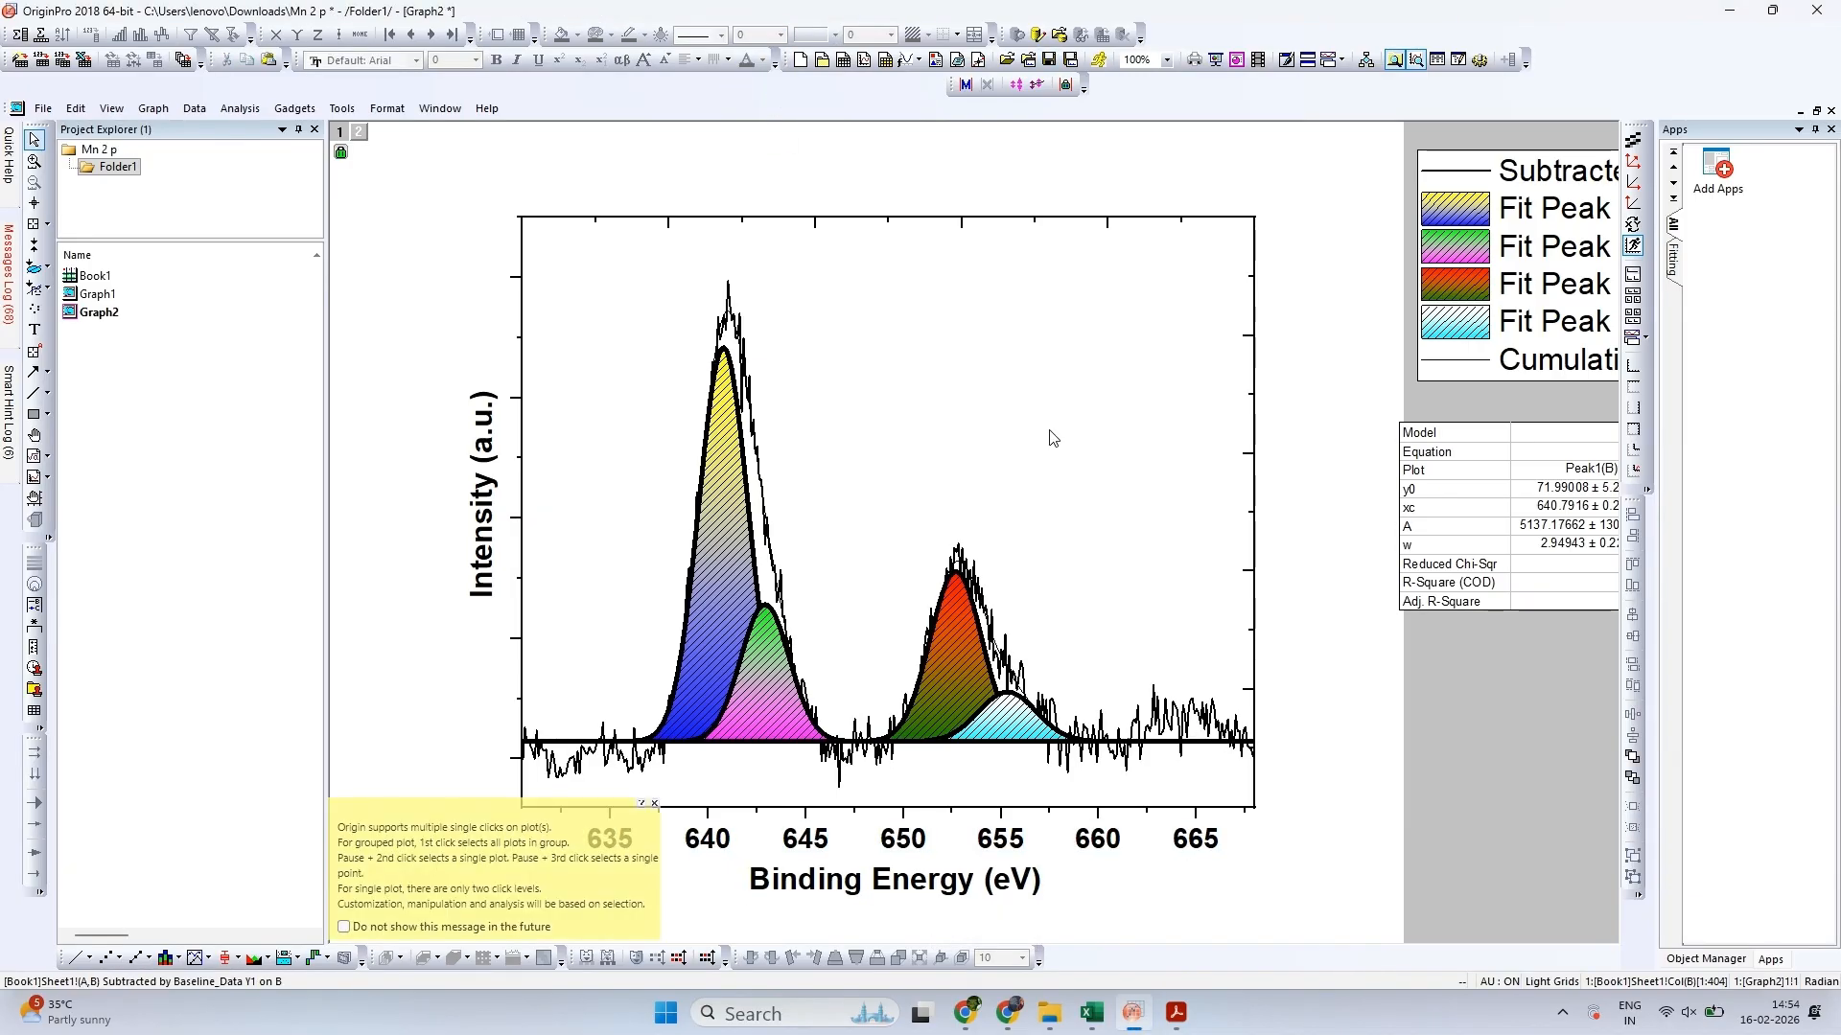
{"action": "left_click", "coordinate": [655, 803]}
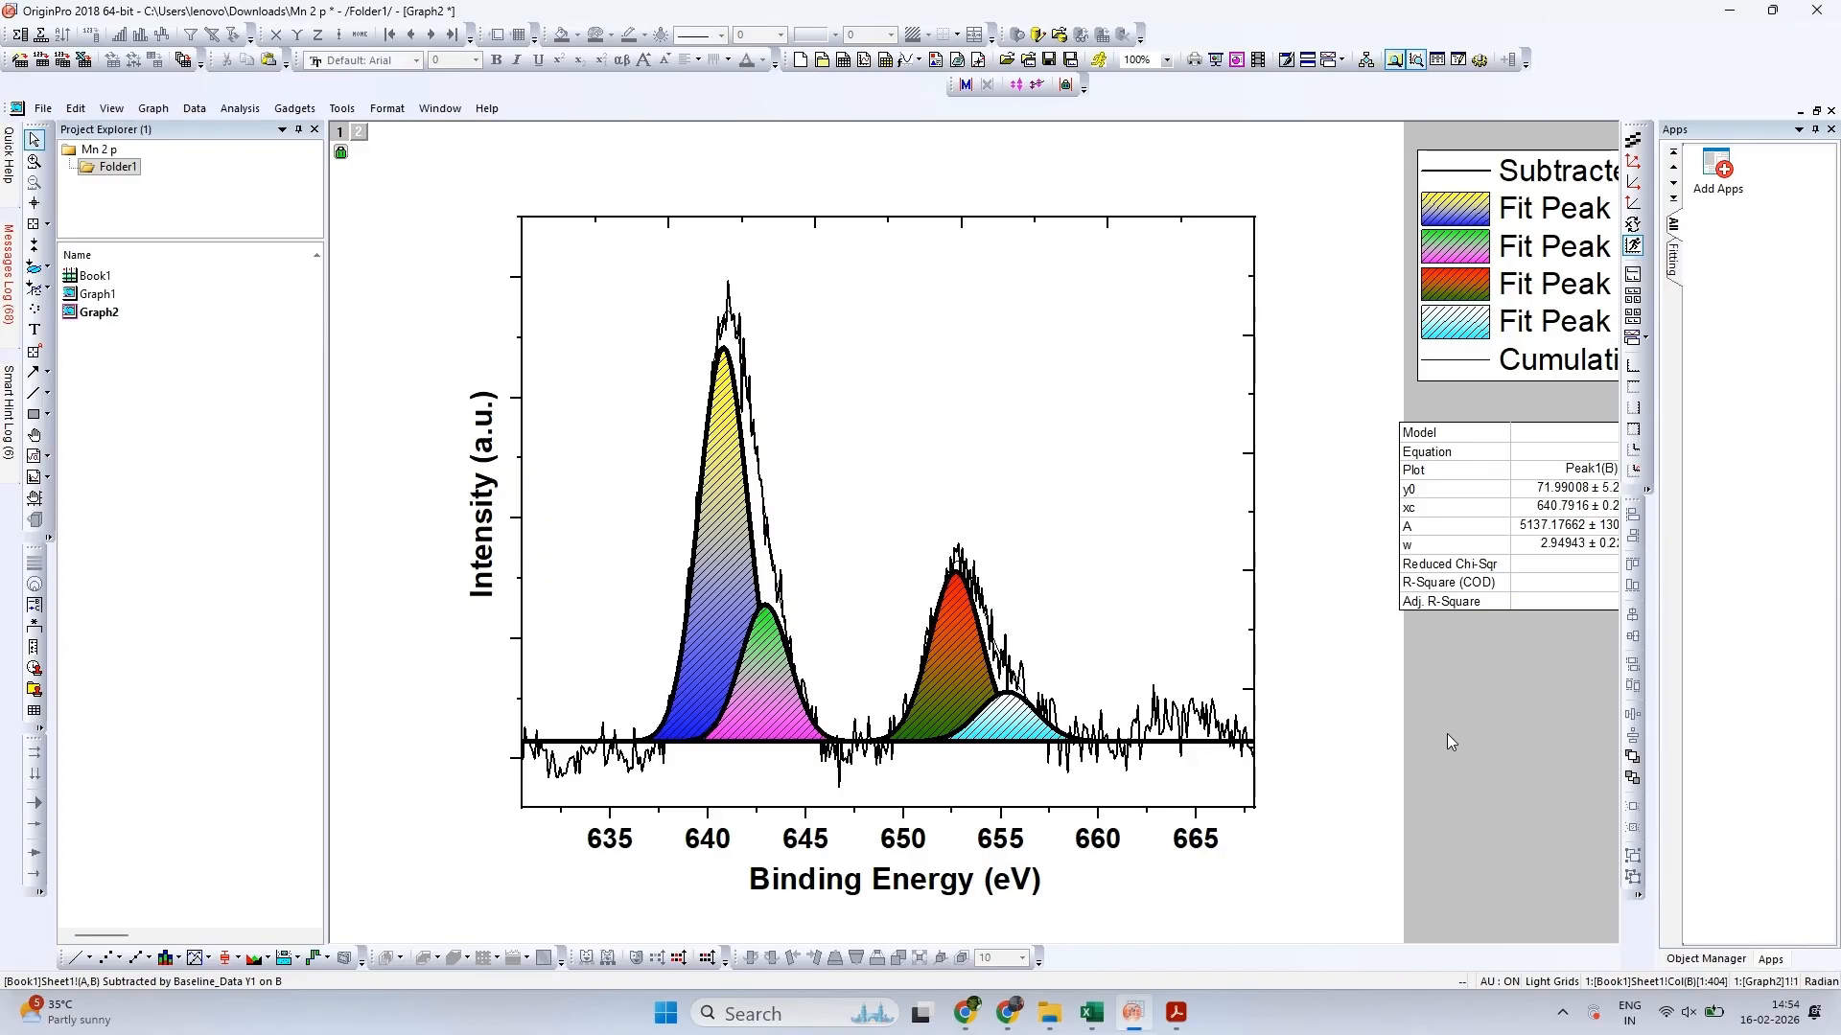
Set the right axis line's thickness to 5 and its major and minor tick styles to None
{"action": "left_click", "coordinate": [1257, 618]}
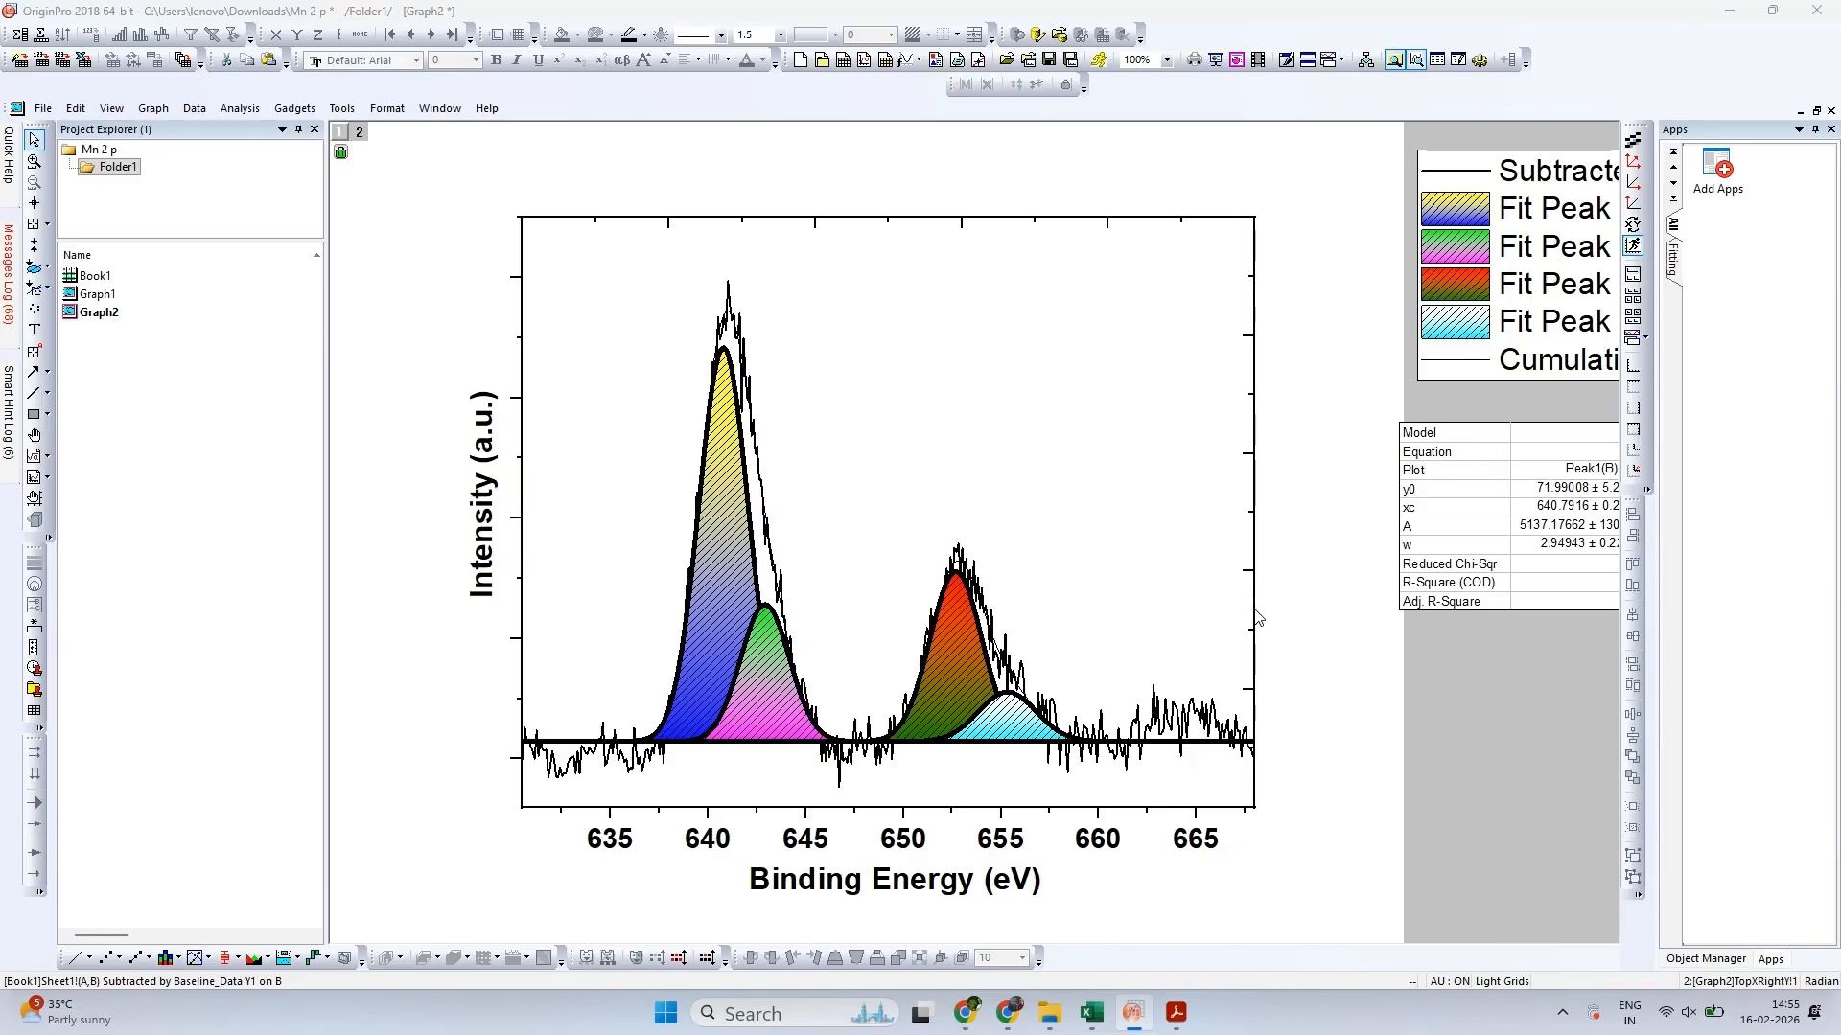
{"action": "double_click", "coordinate": [1256, 617]}
{"action": "left_click", "coordinate": [1450, 82]}
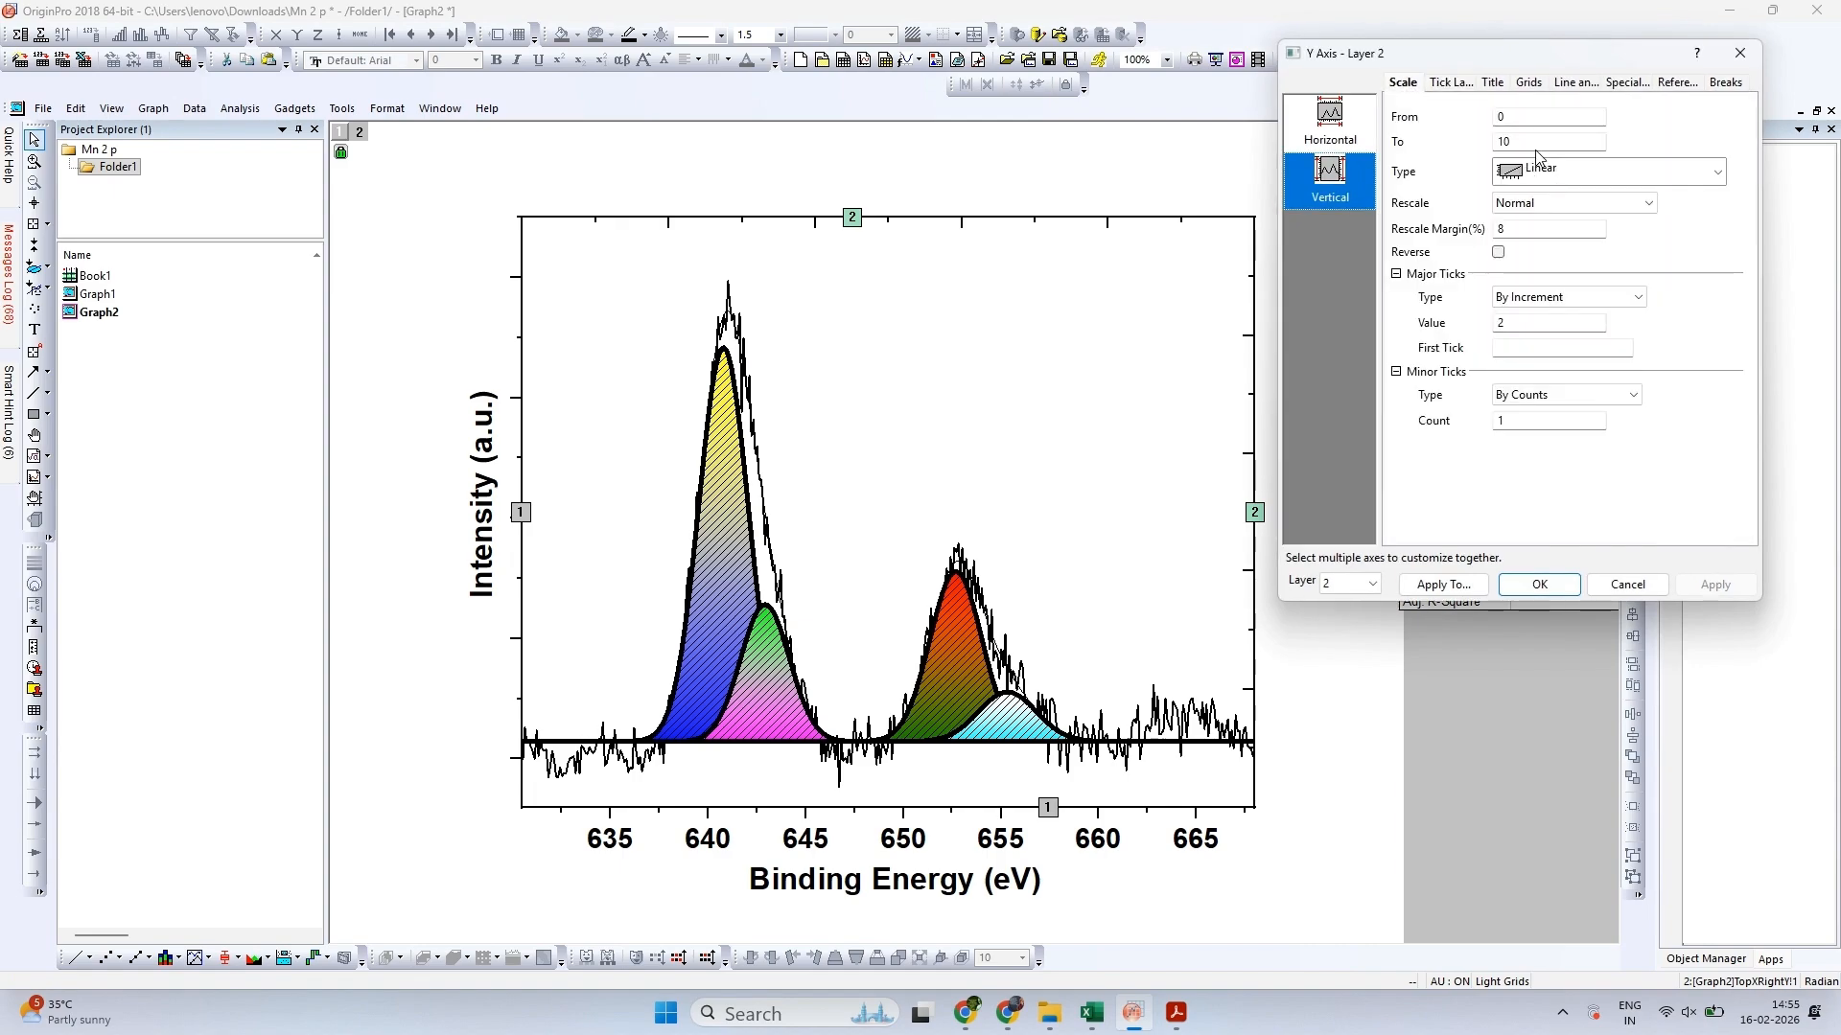
{"action": "left_click", "coordinate": [1562, 88]}
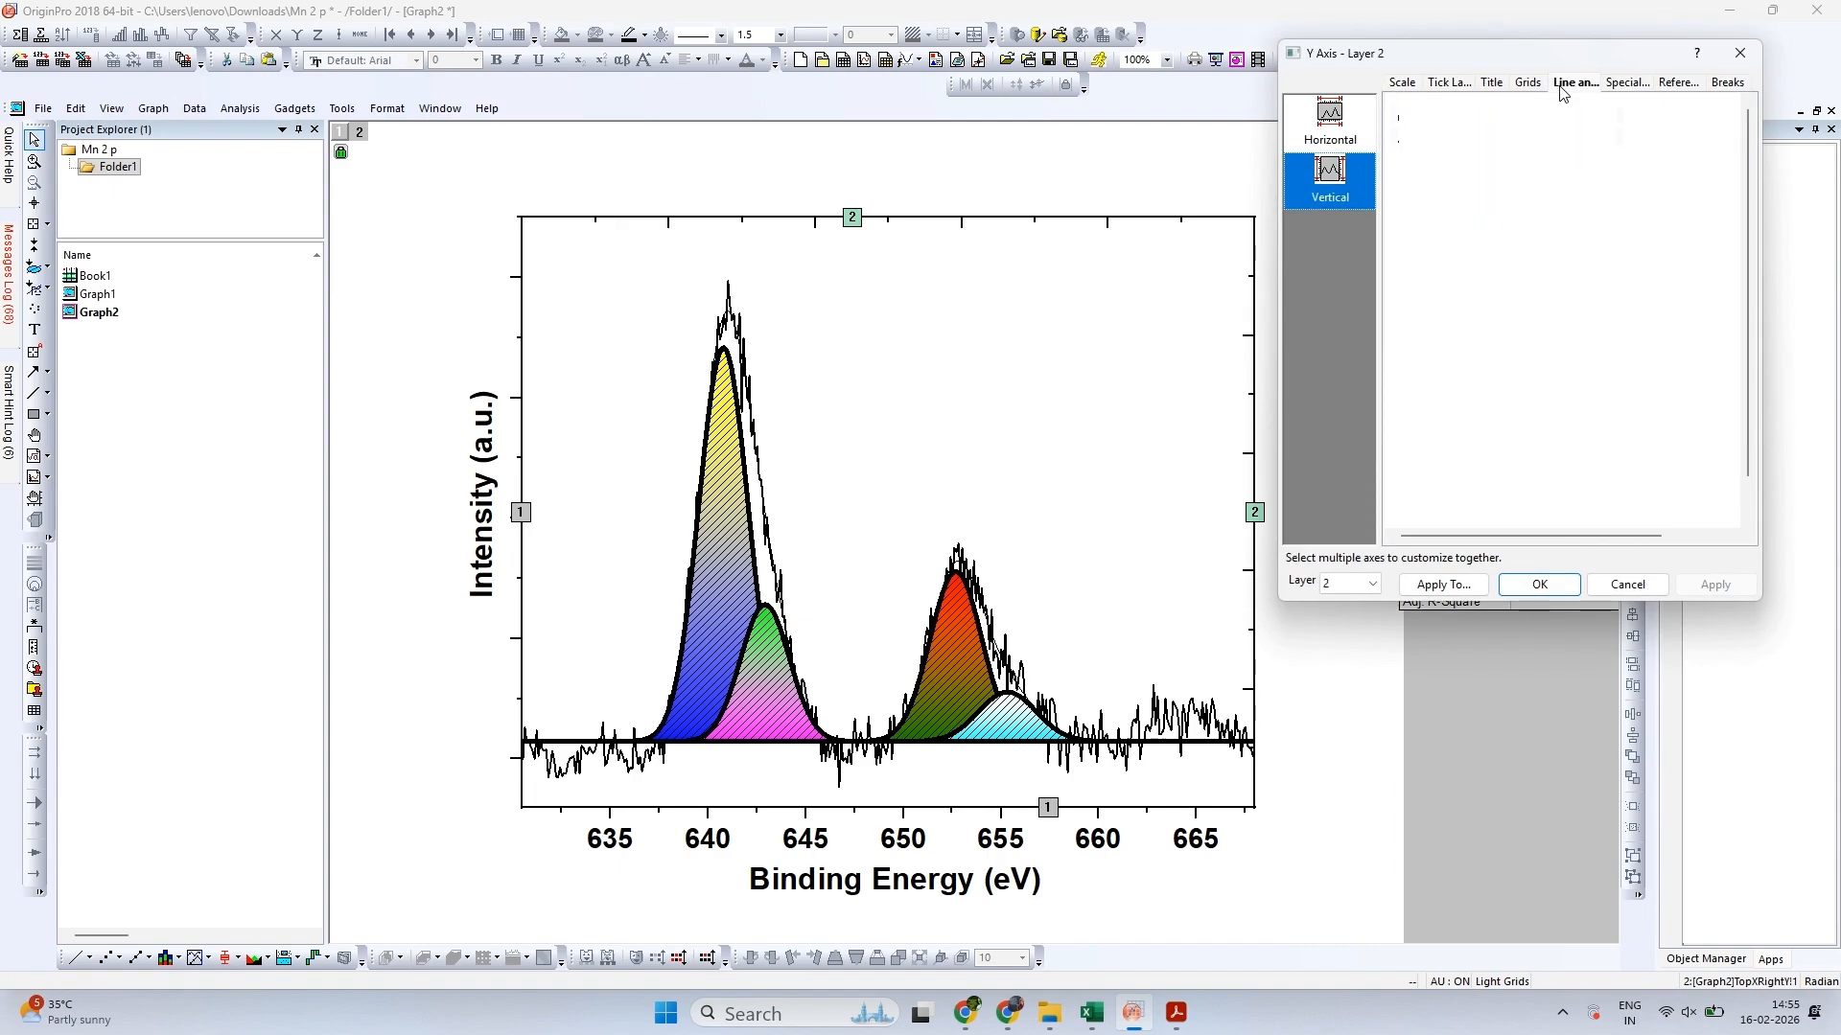
{"action": "left_click", "coordinate": [1627, 233]}
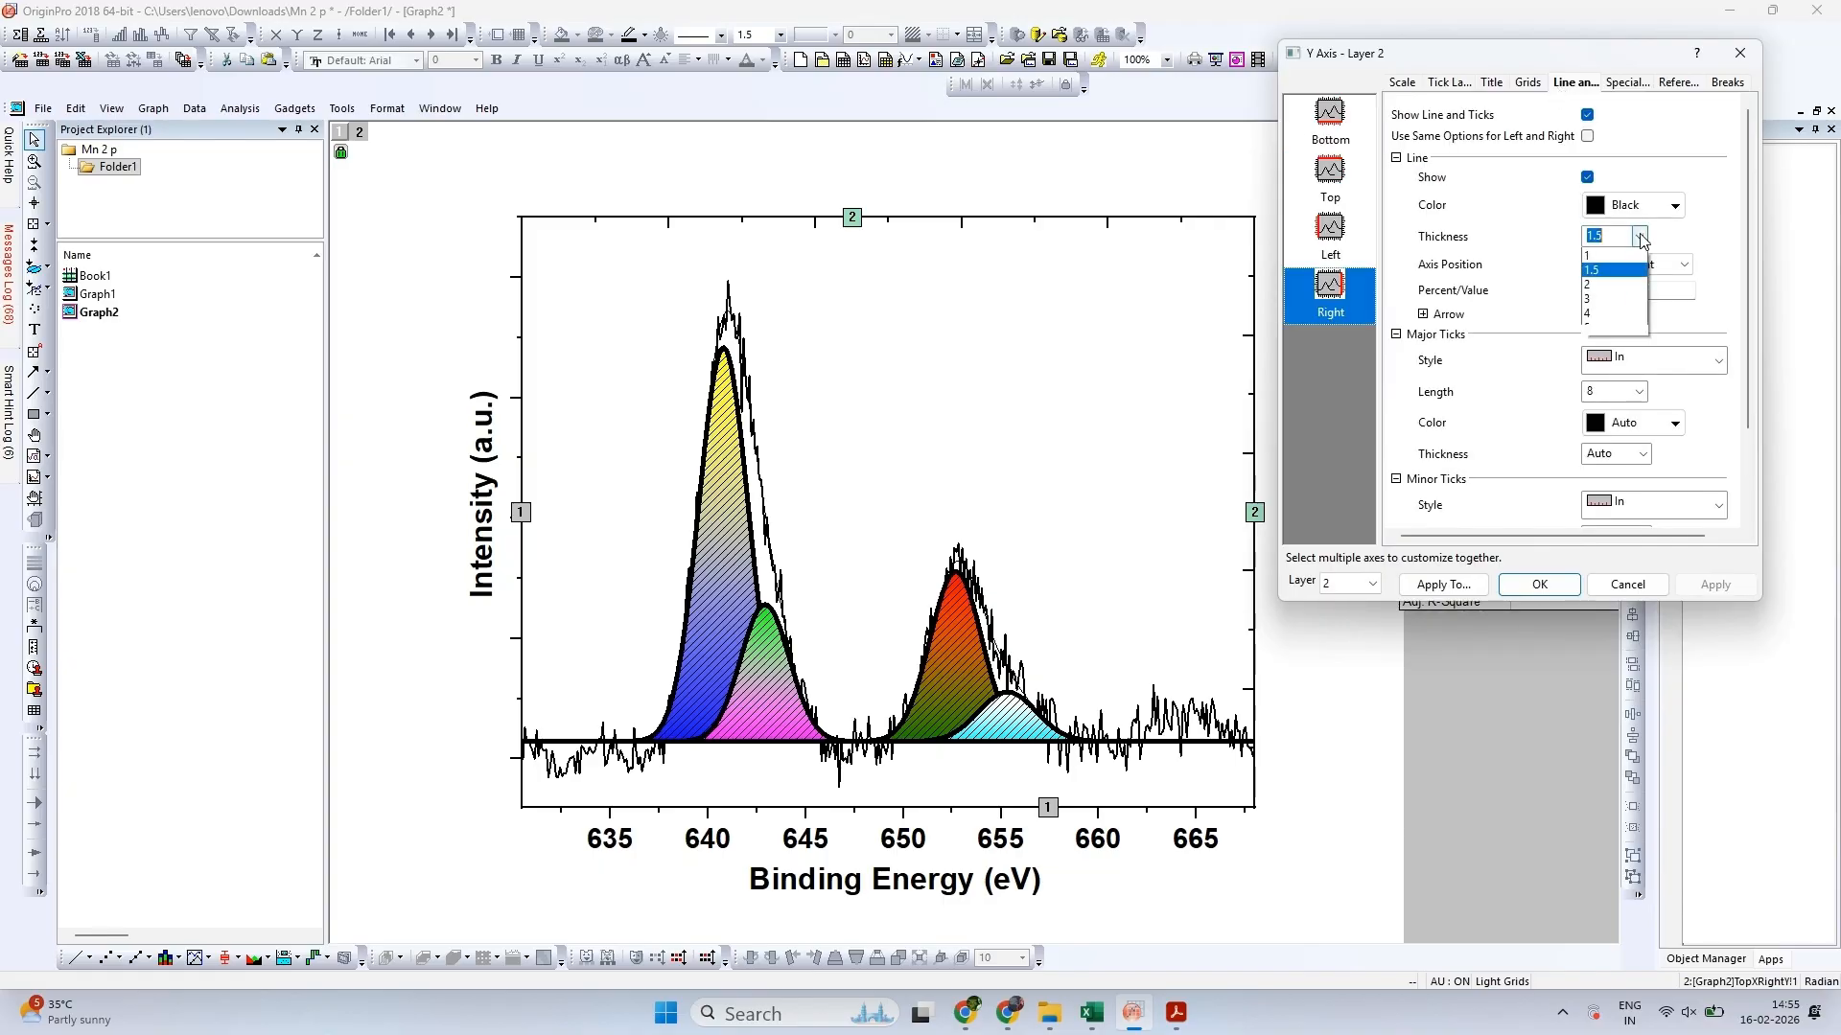
{"action": "left_click", "coordinate": [1628, 355]}
{"action": "left_click", "coordinate": [1630, 368]}
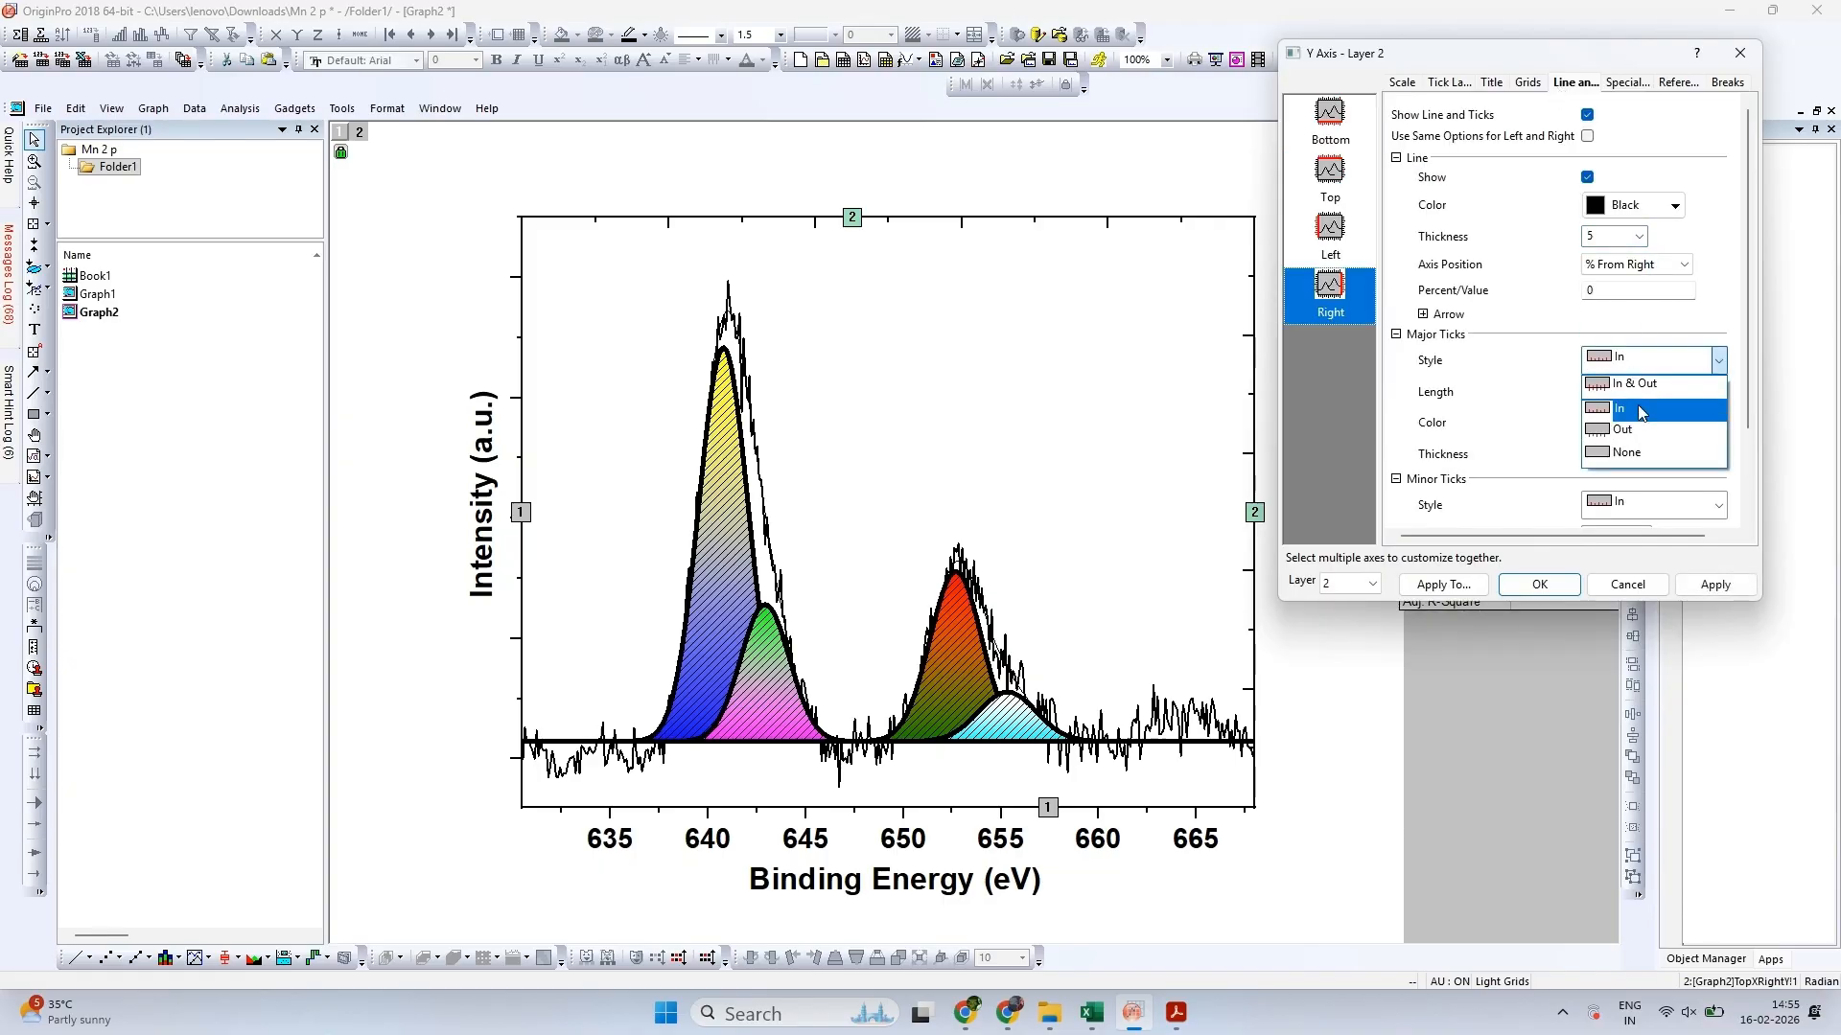
{"action": "left_click", "coordinate": [1627, 452]}
{"action": "left_click", "coordinate": [1646, 507]}
{"action": "left_click", "coordinate": [1665, 596]}
{"action": "left_click", "coordinate": [1701, 587]}
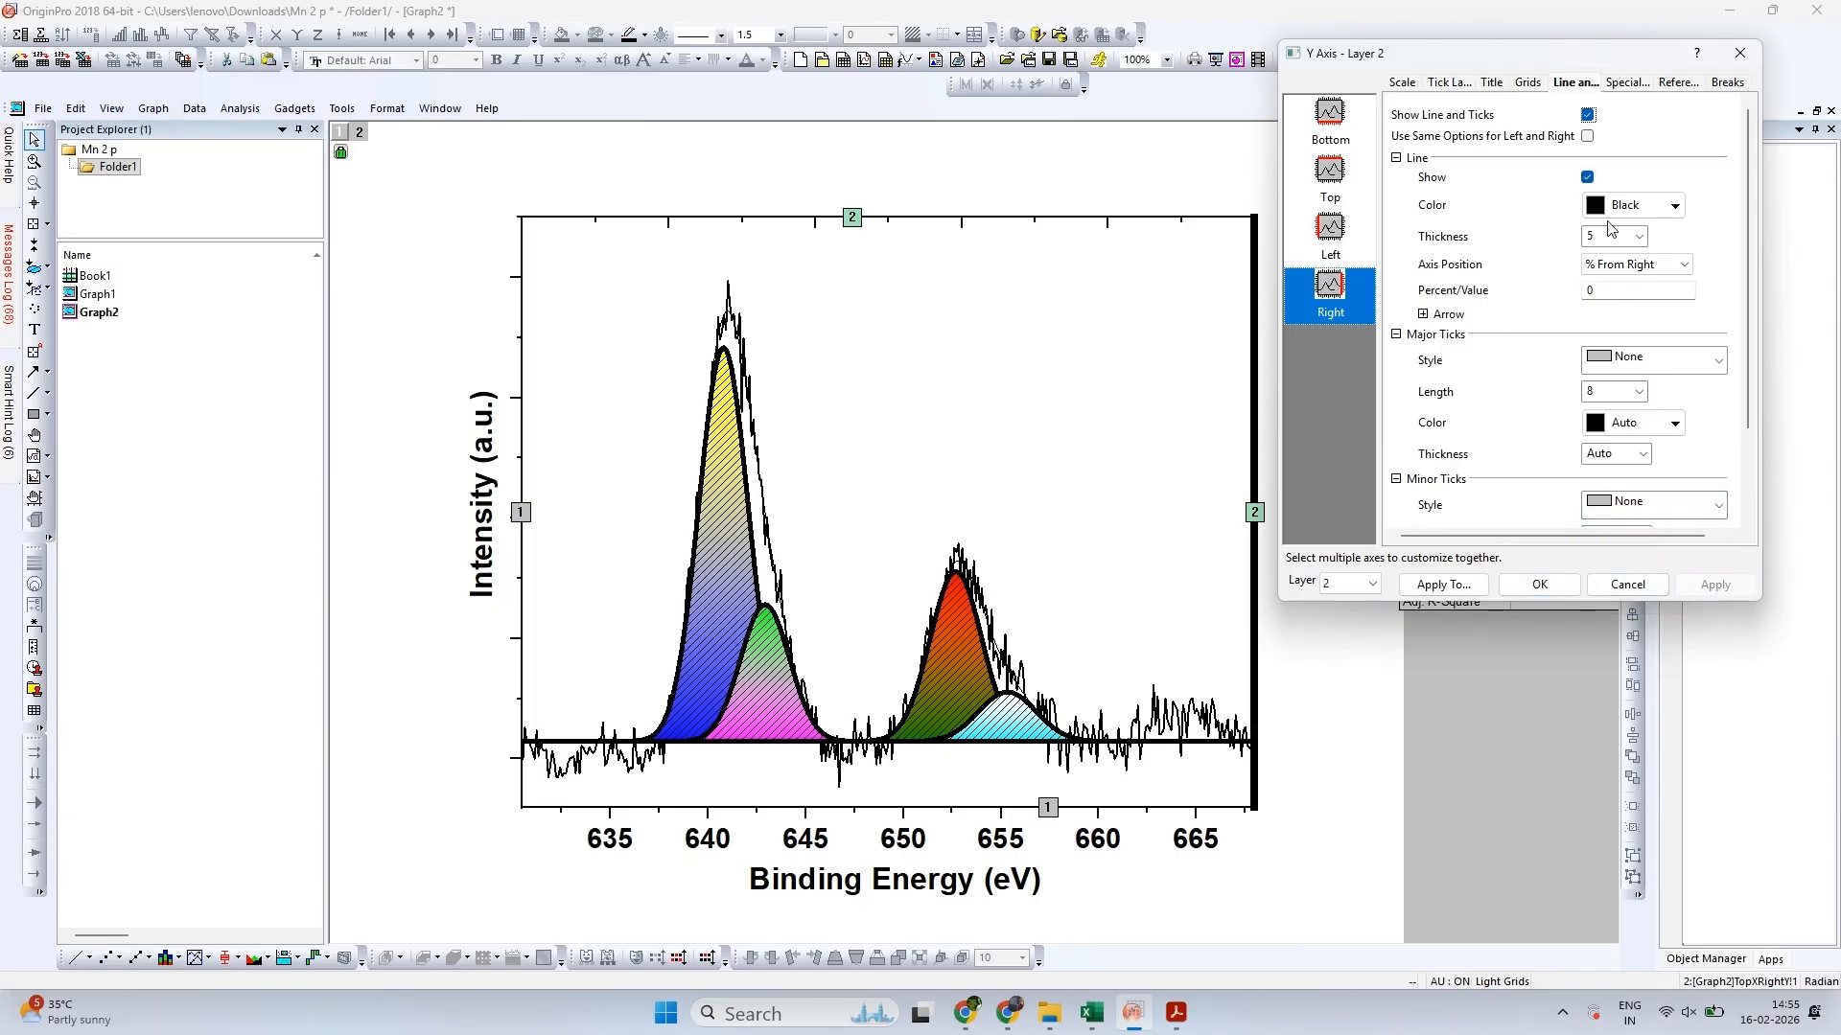
Set the top axis line's thickness to 5 and its major and minor tick styles to None
{"action": "left_click", "coordinate": [1330, 178]}
{"action": "left_click", "coordinate": [1650, 236]}
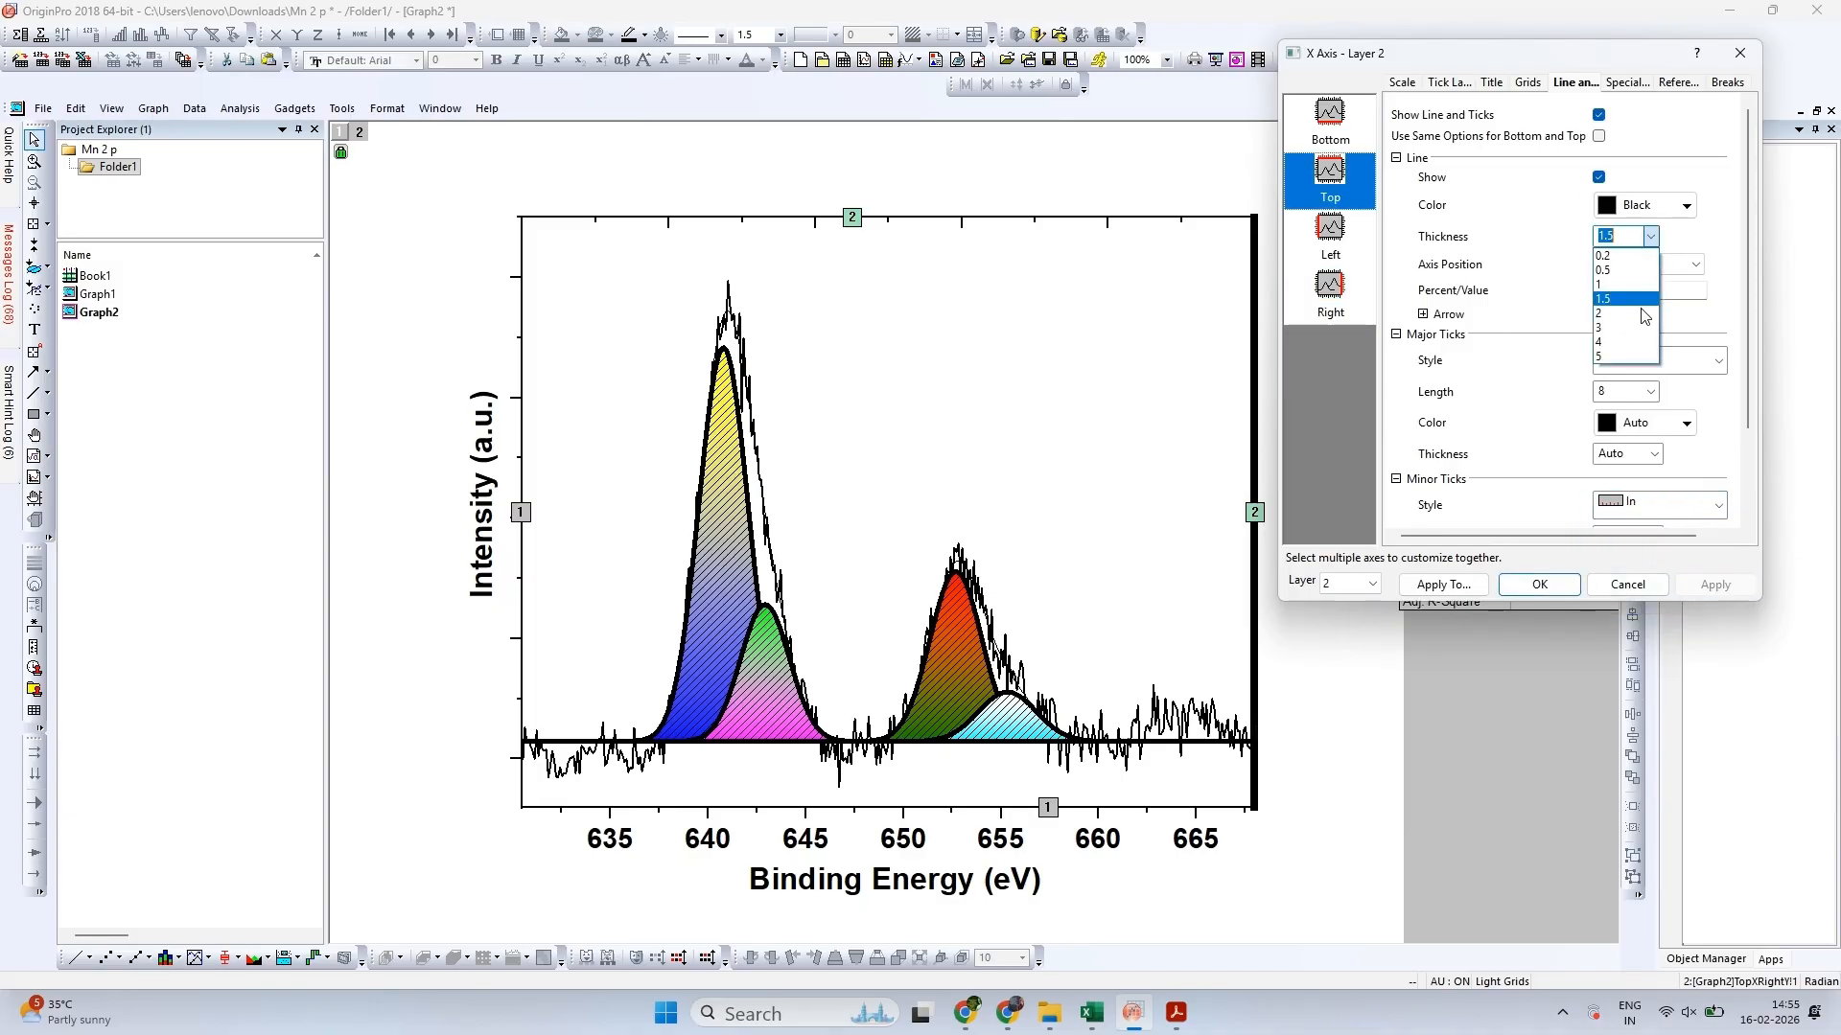
{"action": "left_click", "coordinate": [1639, 357]}
{"action": "left_click", "coordinate": [1642, 361]}
{"action": "left_click", "coordinate": [1631, 458]}
{"action": "left_click", "coordinate": [1657, 505]}
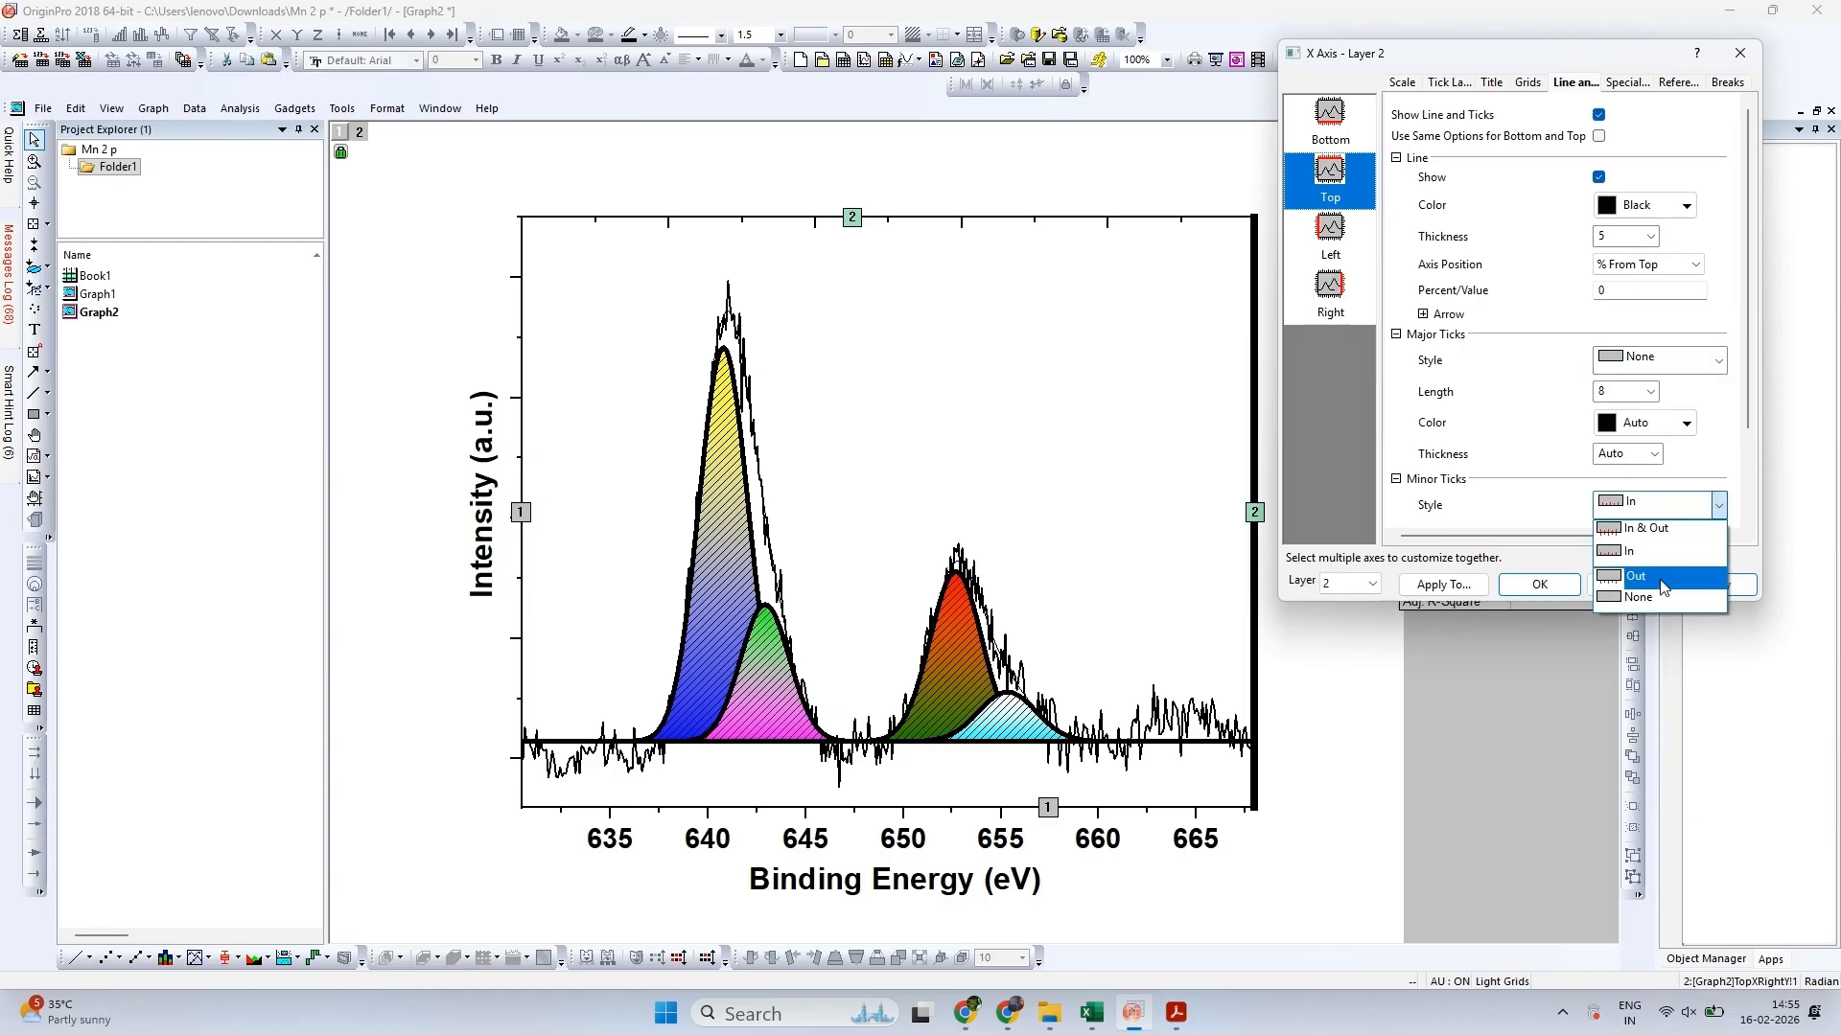
{"action": "left_click", "coordinate": [1661, 598]}
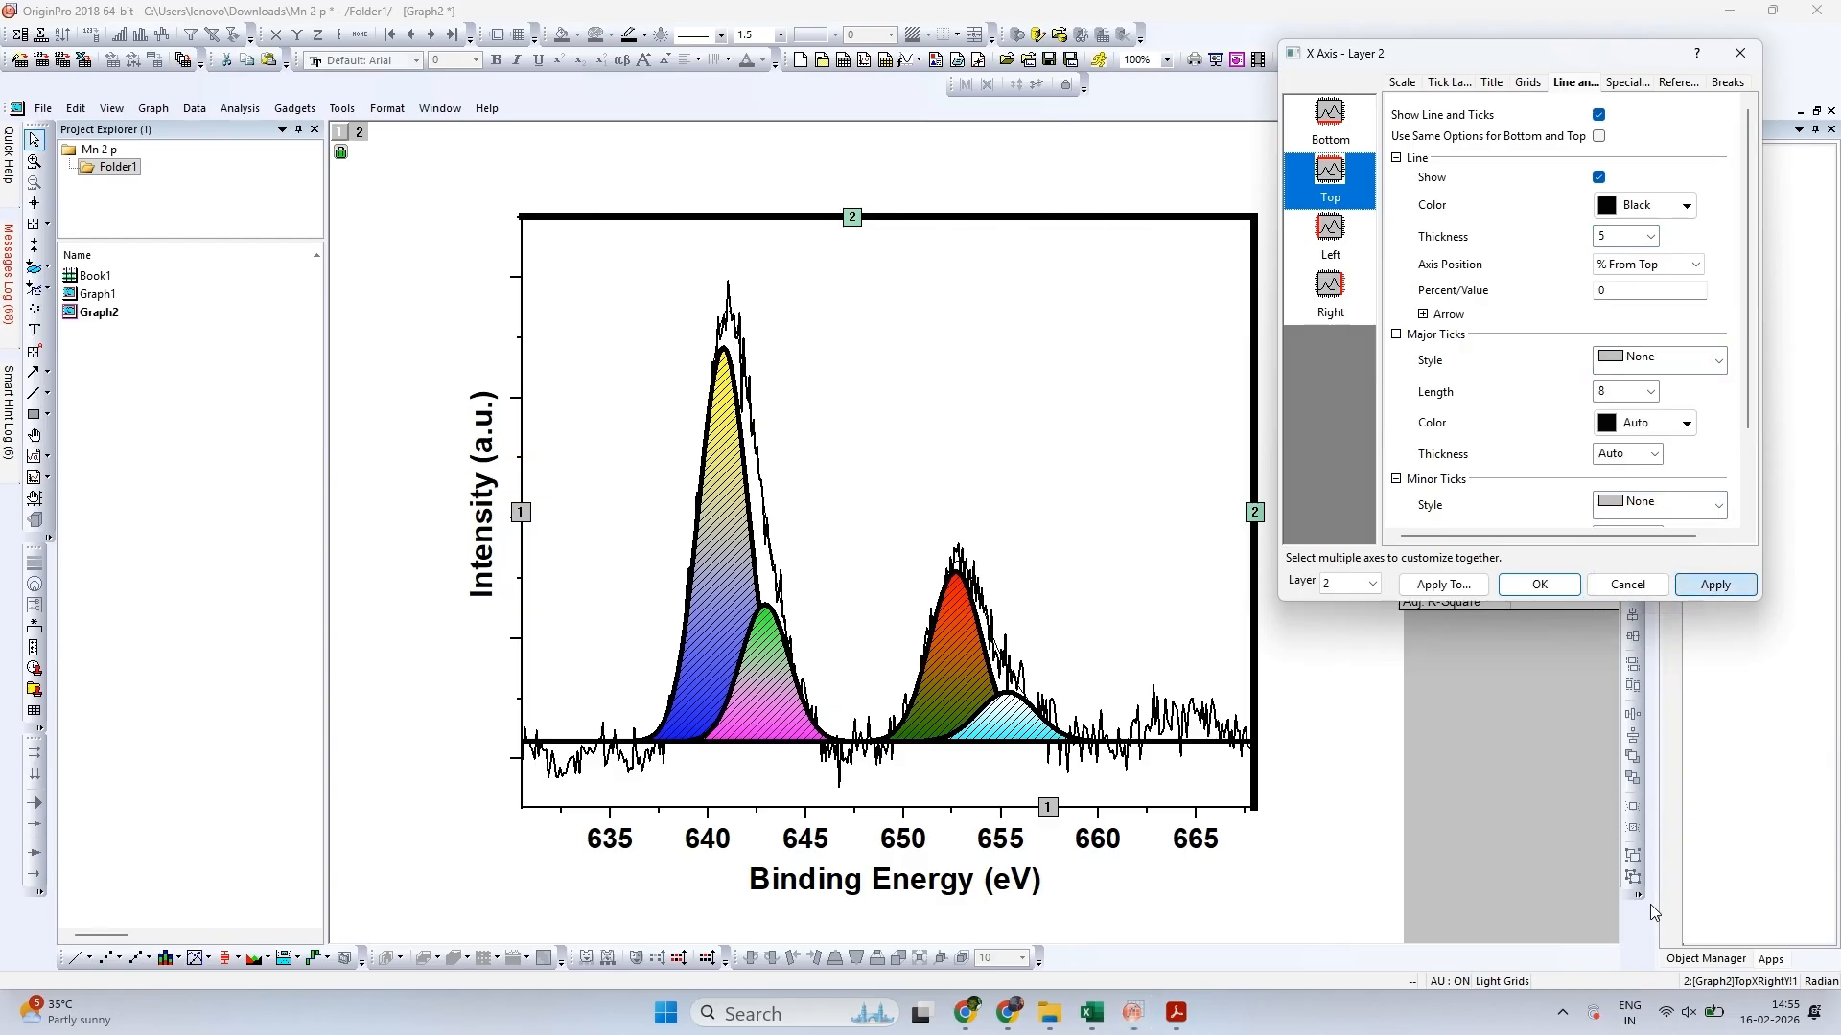
{"action": "left_click", "coordinate": [1536, 584]}
Set the left axis line's width to 5 and thicken the bottom axis line to complete the heavy frame
{"action": "left_click", "coordinate": [781, 43]}
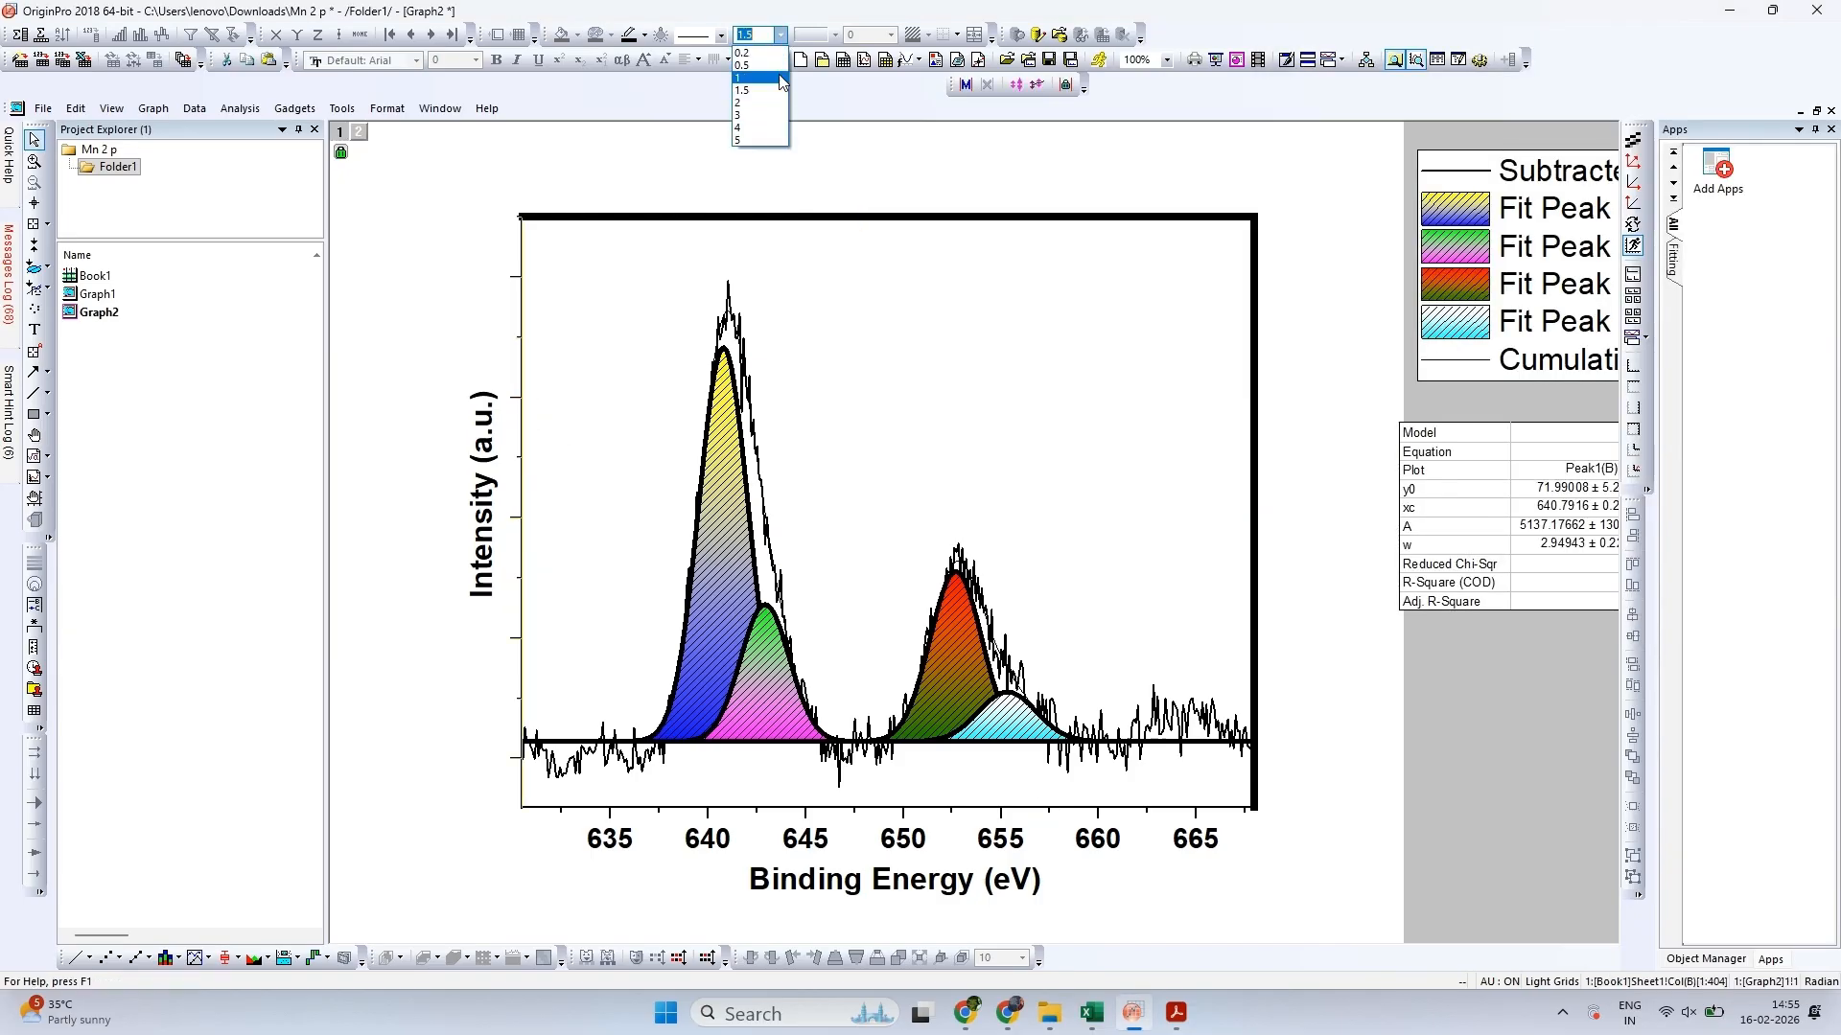
{"action": "left_click", "coordinate": [772, 142]}
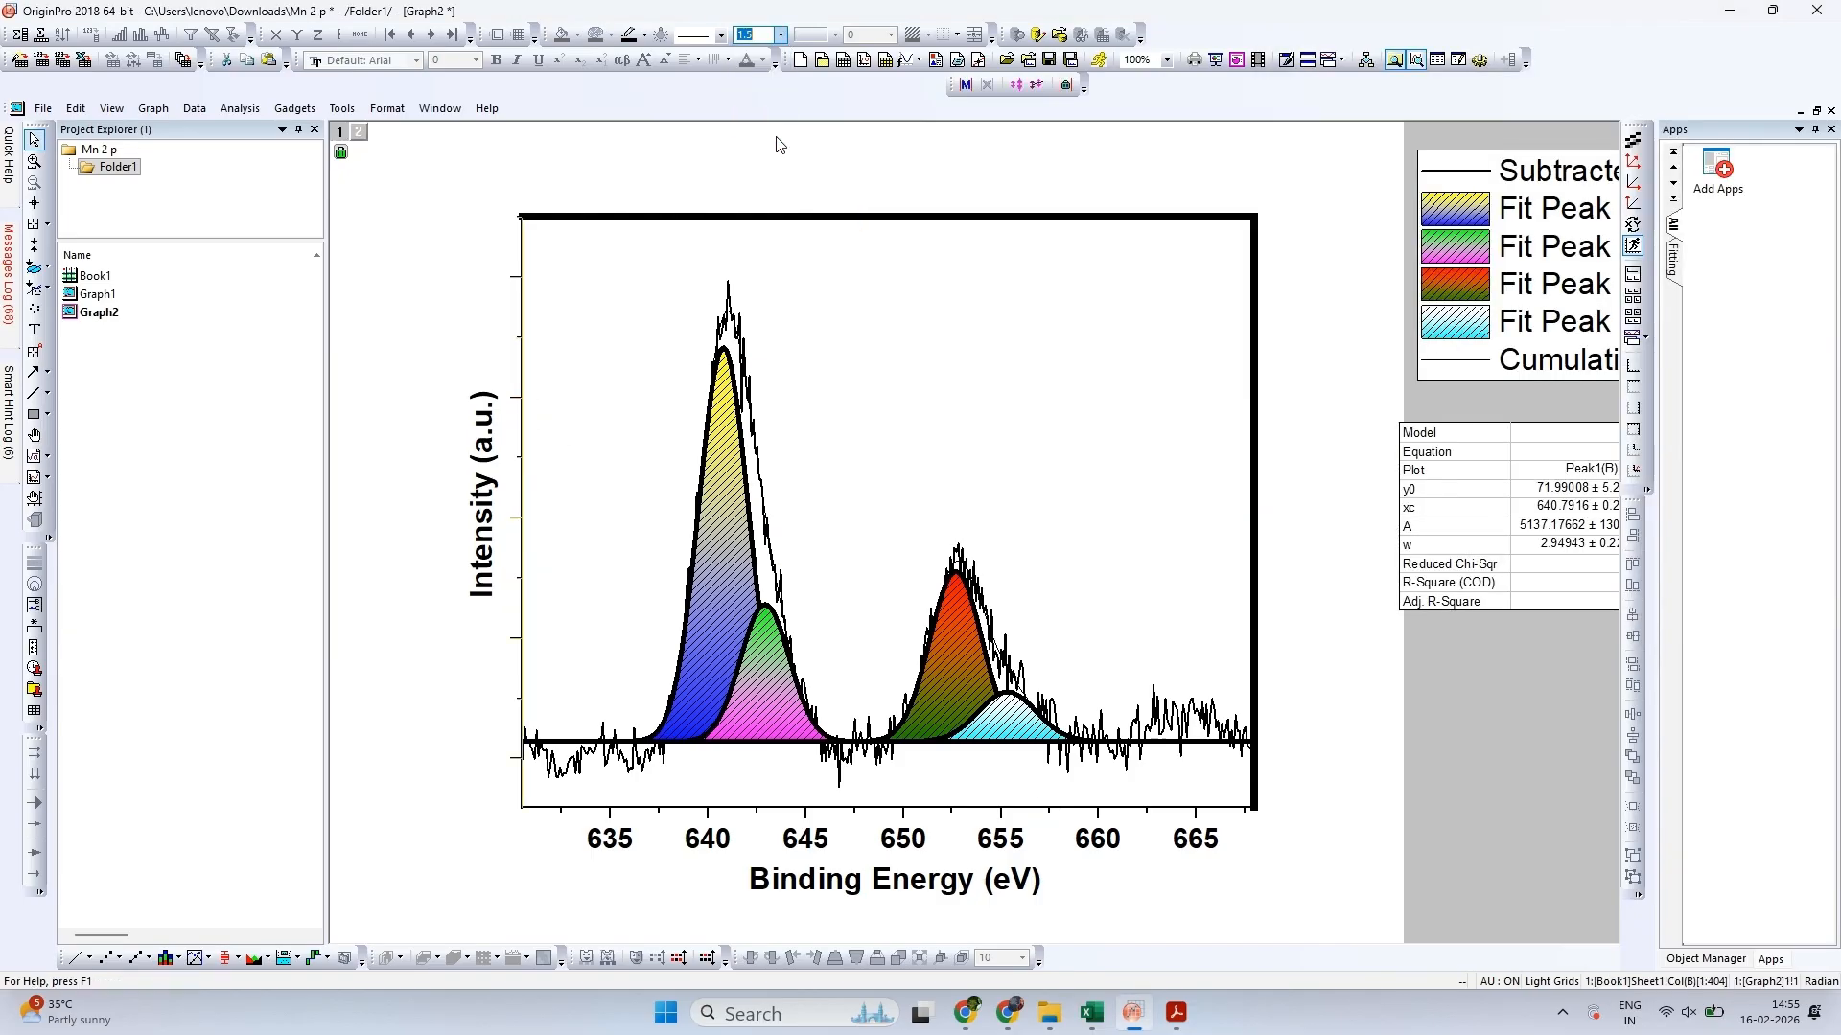
{"action": "left_click", "coordinate": [956, 816]}
{"action": "left_click", "coordinate": [781, 35]}
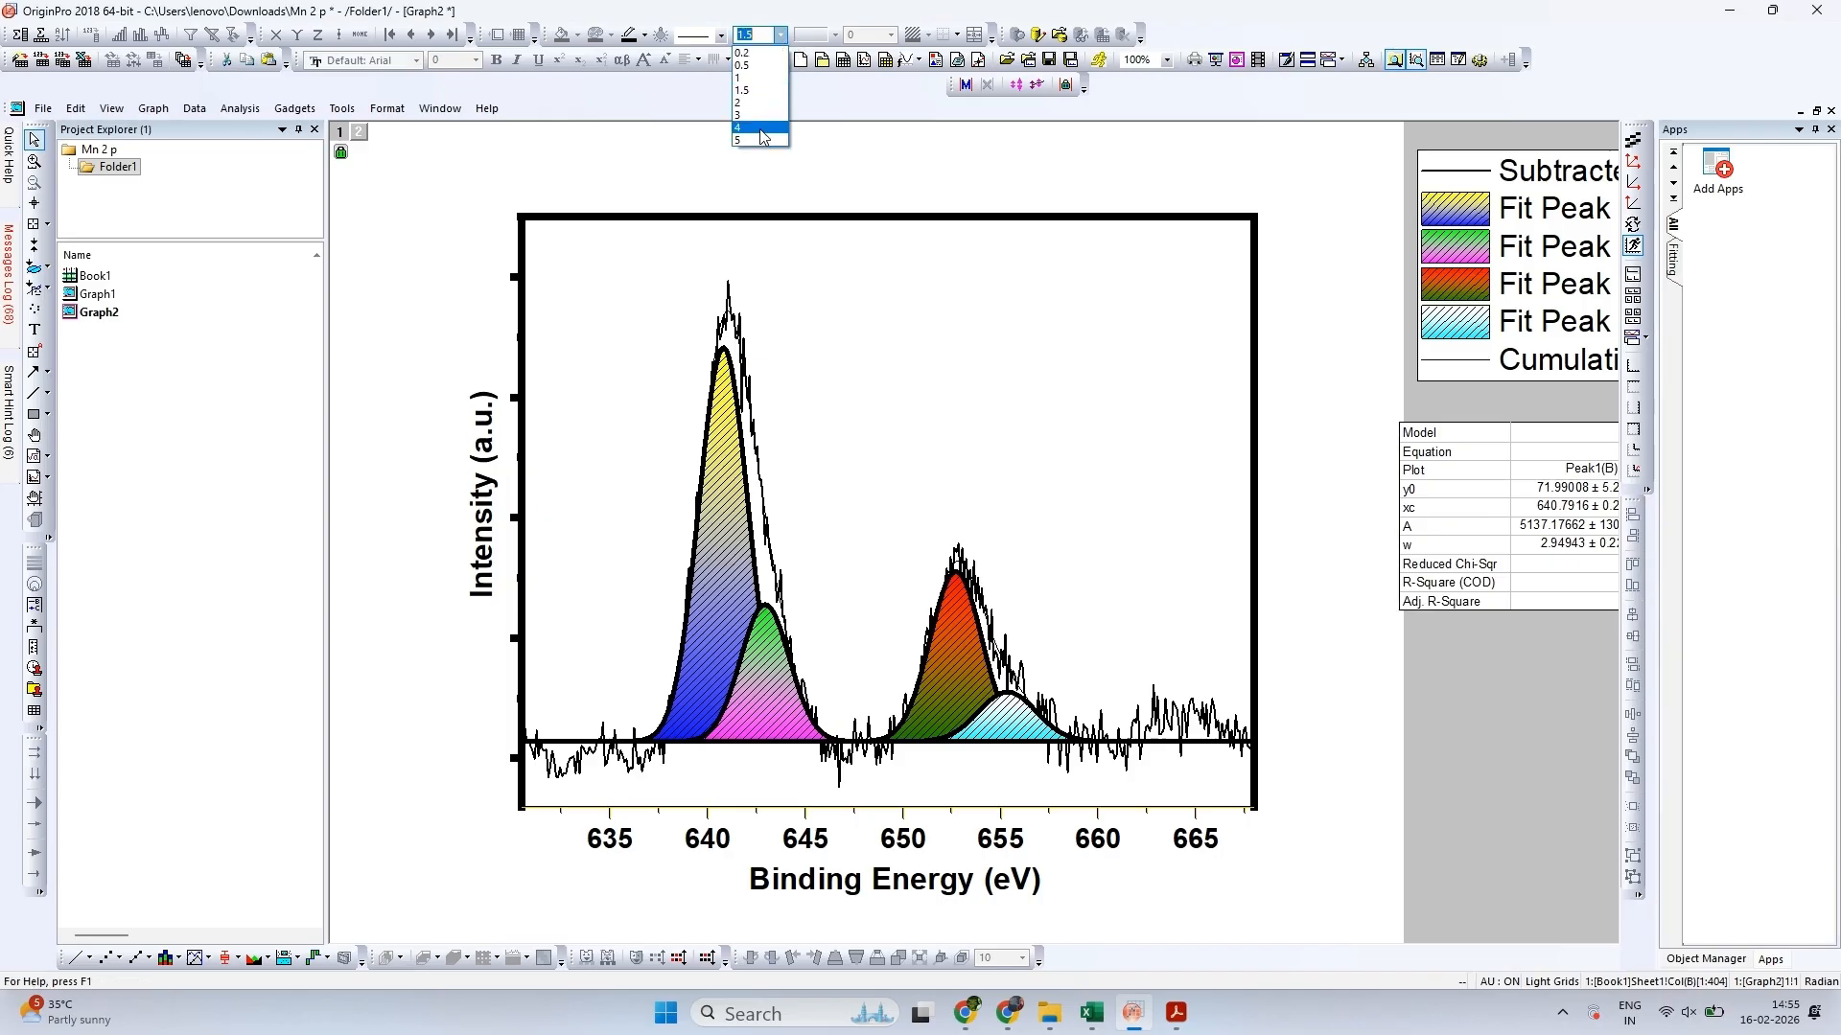
{"action": "left_click", "coordinate": [761, 129]}
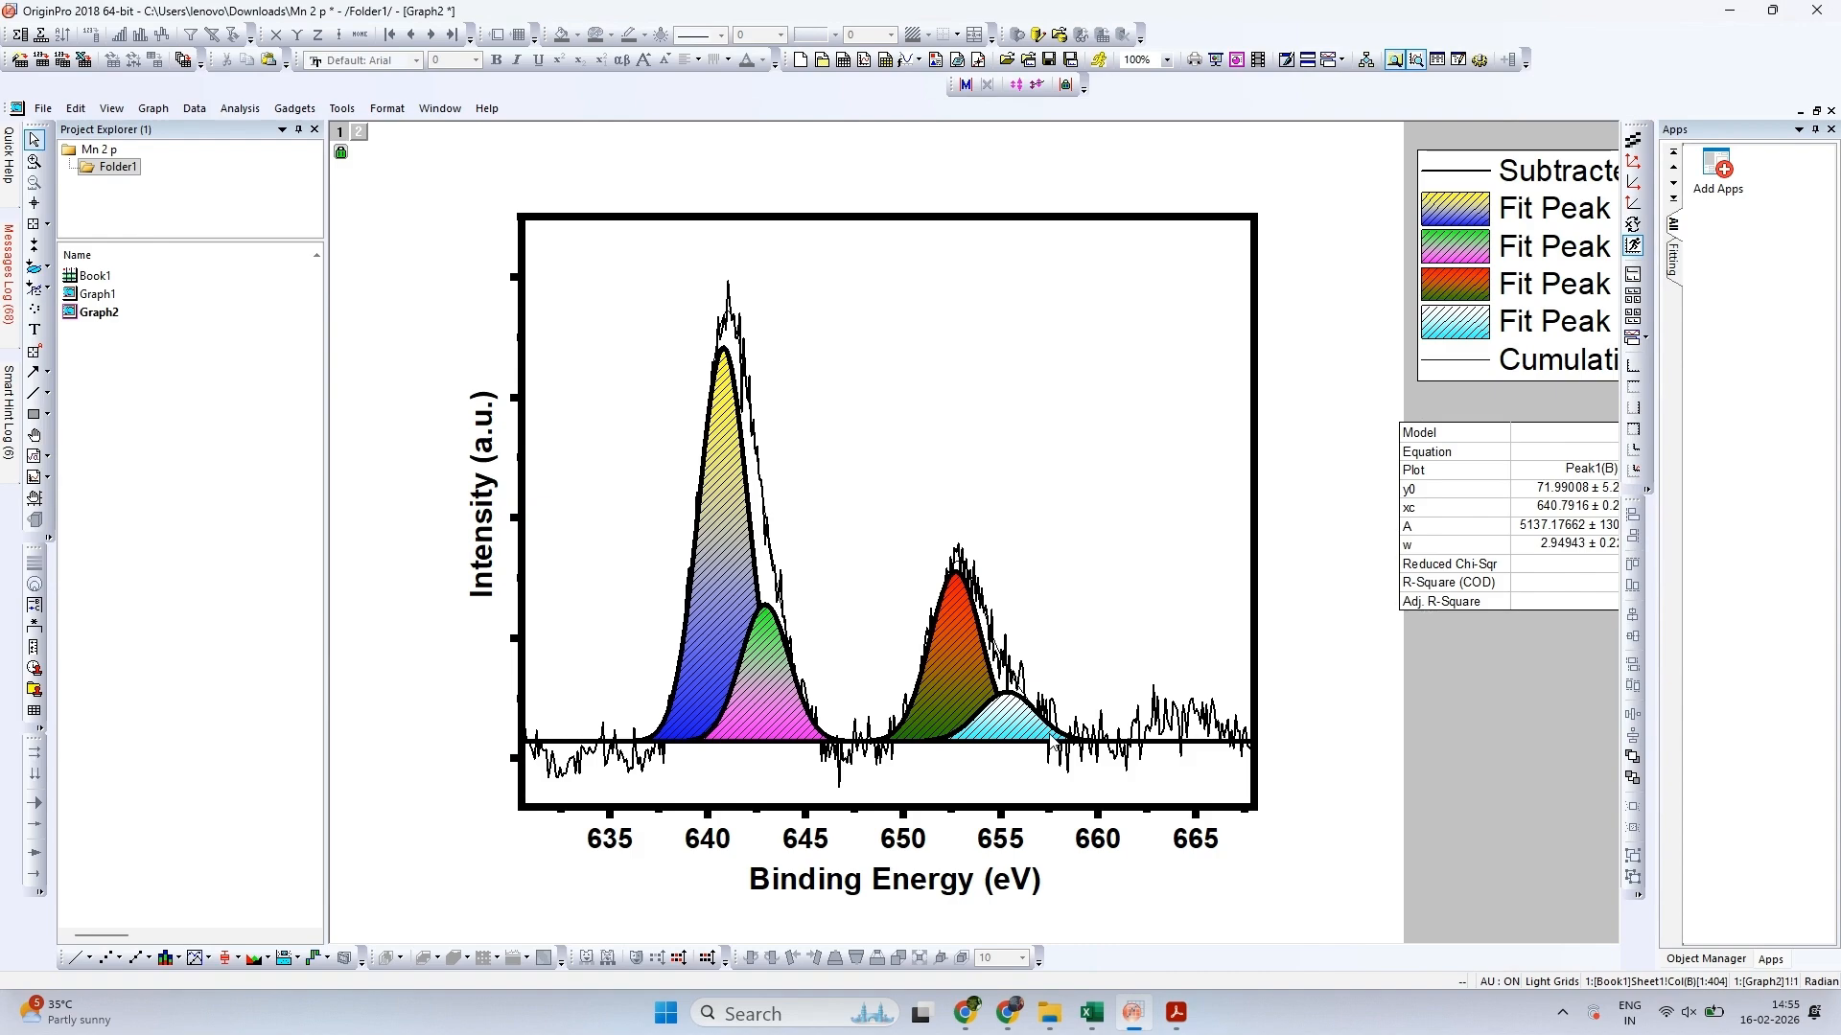
{"action": "left_click", "coordinate": [1099, 843]}
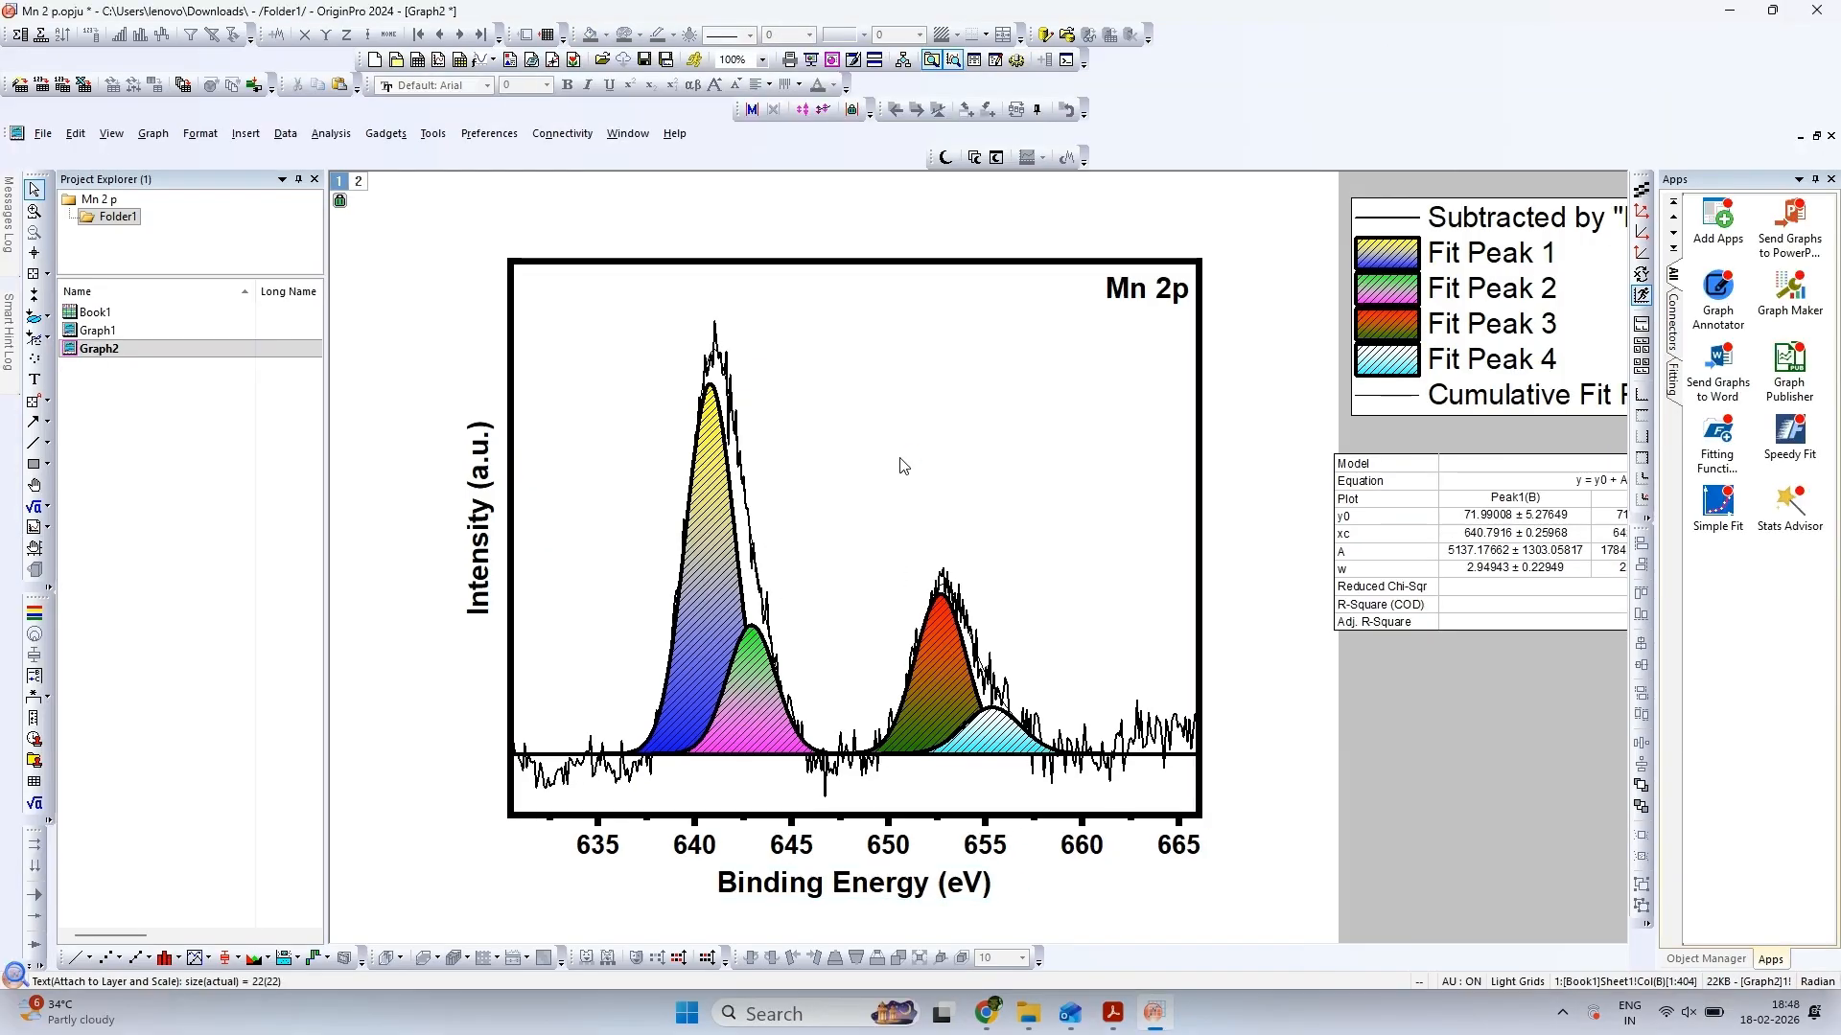
Paste a copy of the "Binding Energy (eV)" title inside the plot and check the peak labels in the reference PDF figure
{"action": "key", "text": "ctrl+v"}
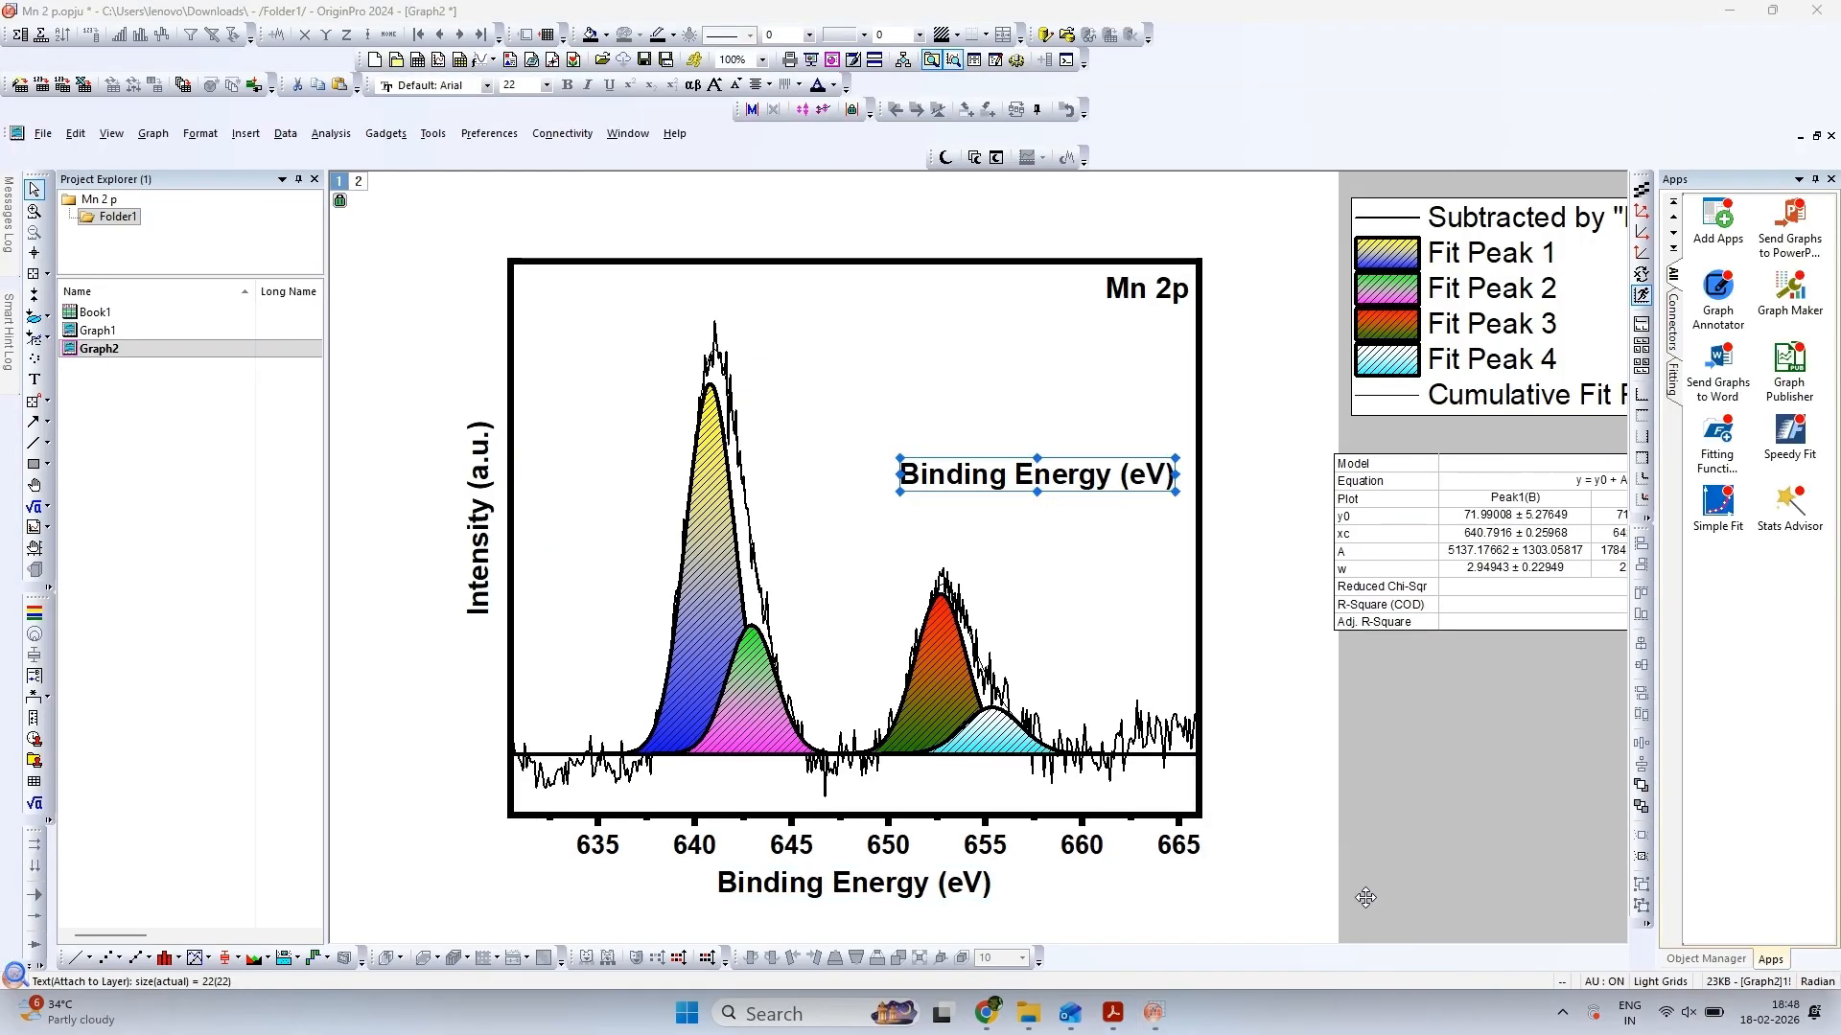
{"action": "left_click", "coordinate": [1113, 1014]}
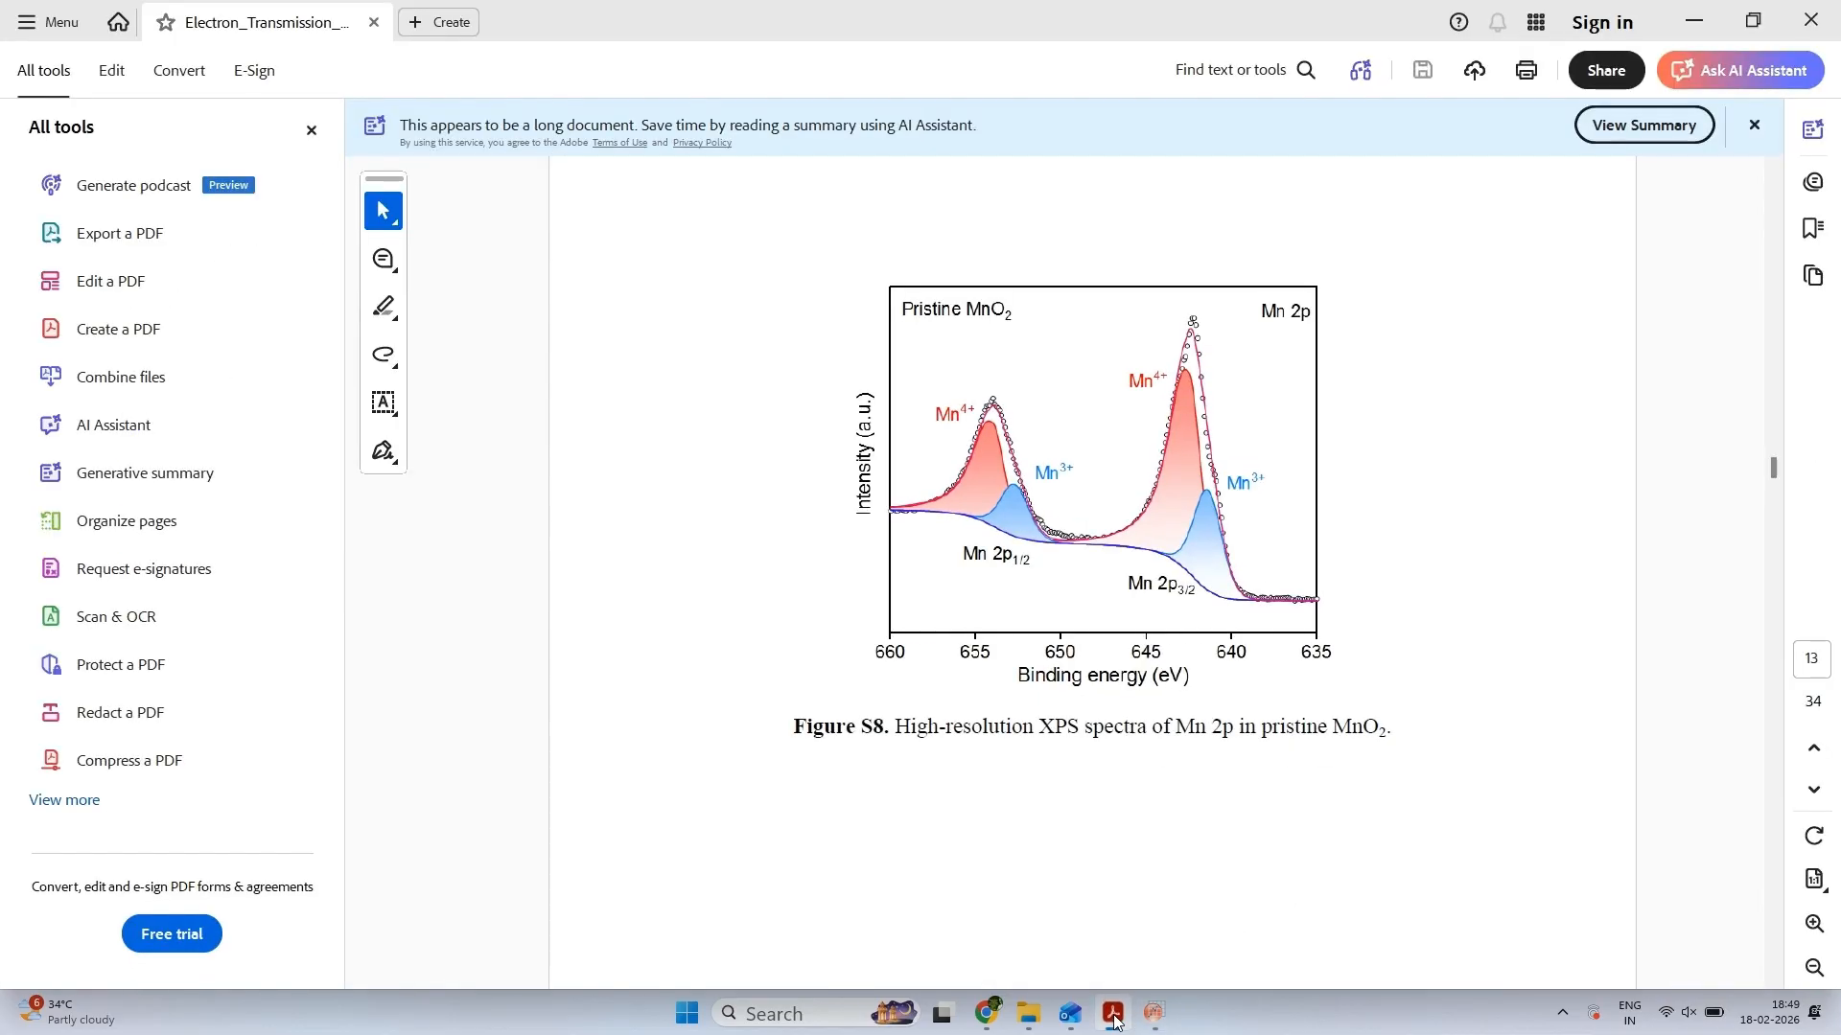
{"action": "left_click", "coordinate": [1113, 1014]}
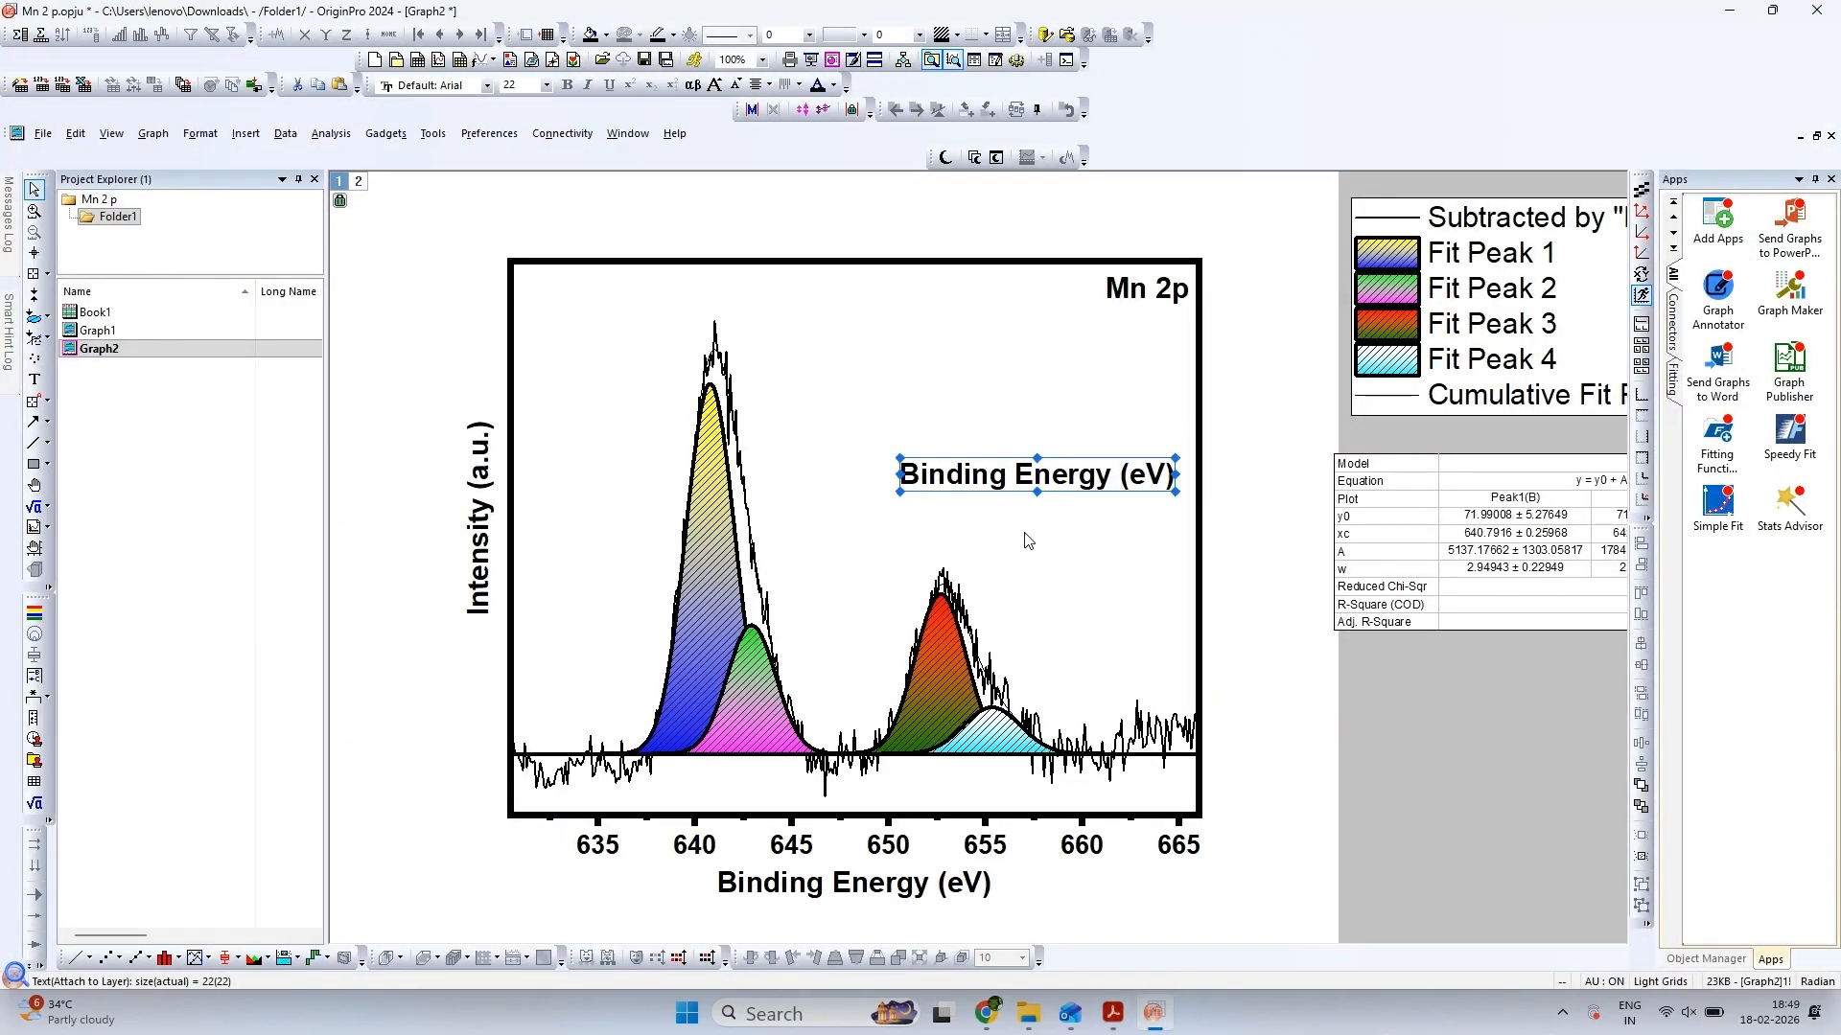
Replace the pasted label's text with "Mn 2p3/2" and format the 3/2 as subscript
{"action": "left_click", "coordinate": [1012, 477]}
{"action": "double_click", "coordinate": [1012, 477]}
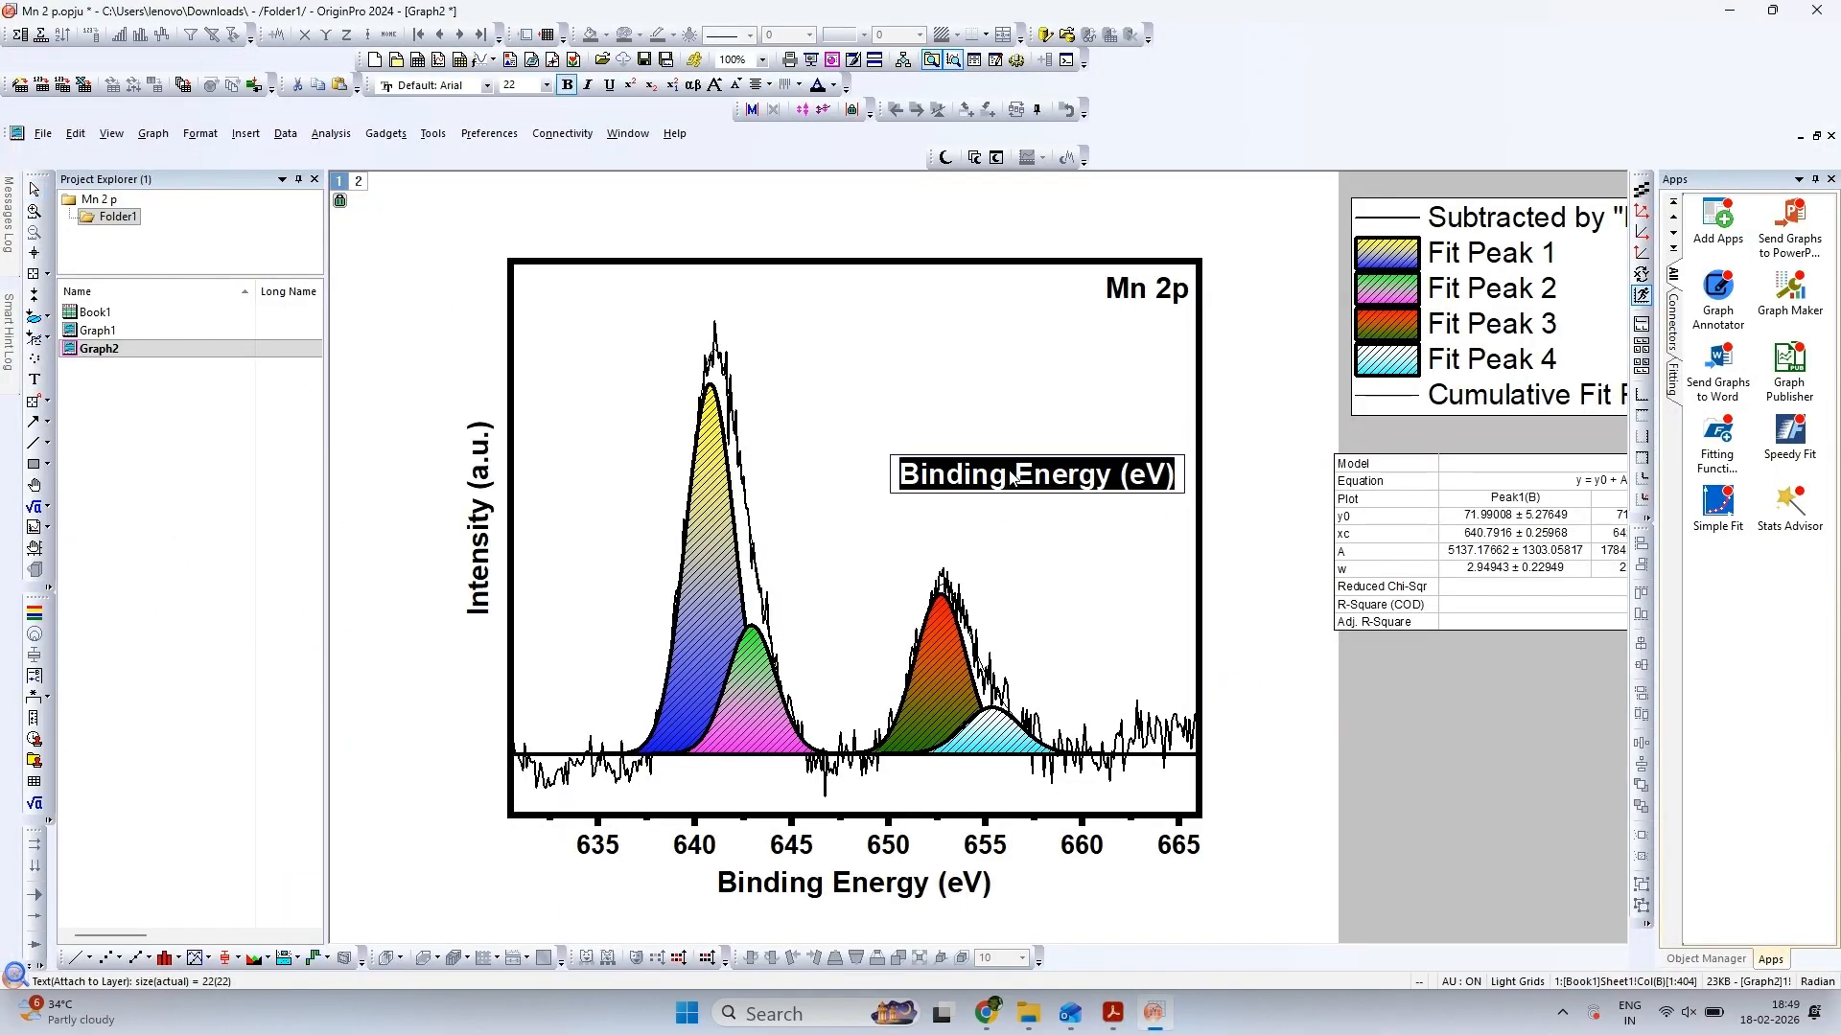
{"action": "type", "text": "Mn 2"}
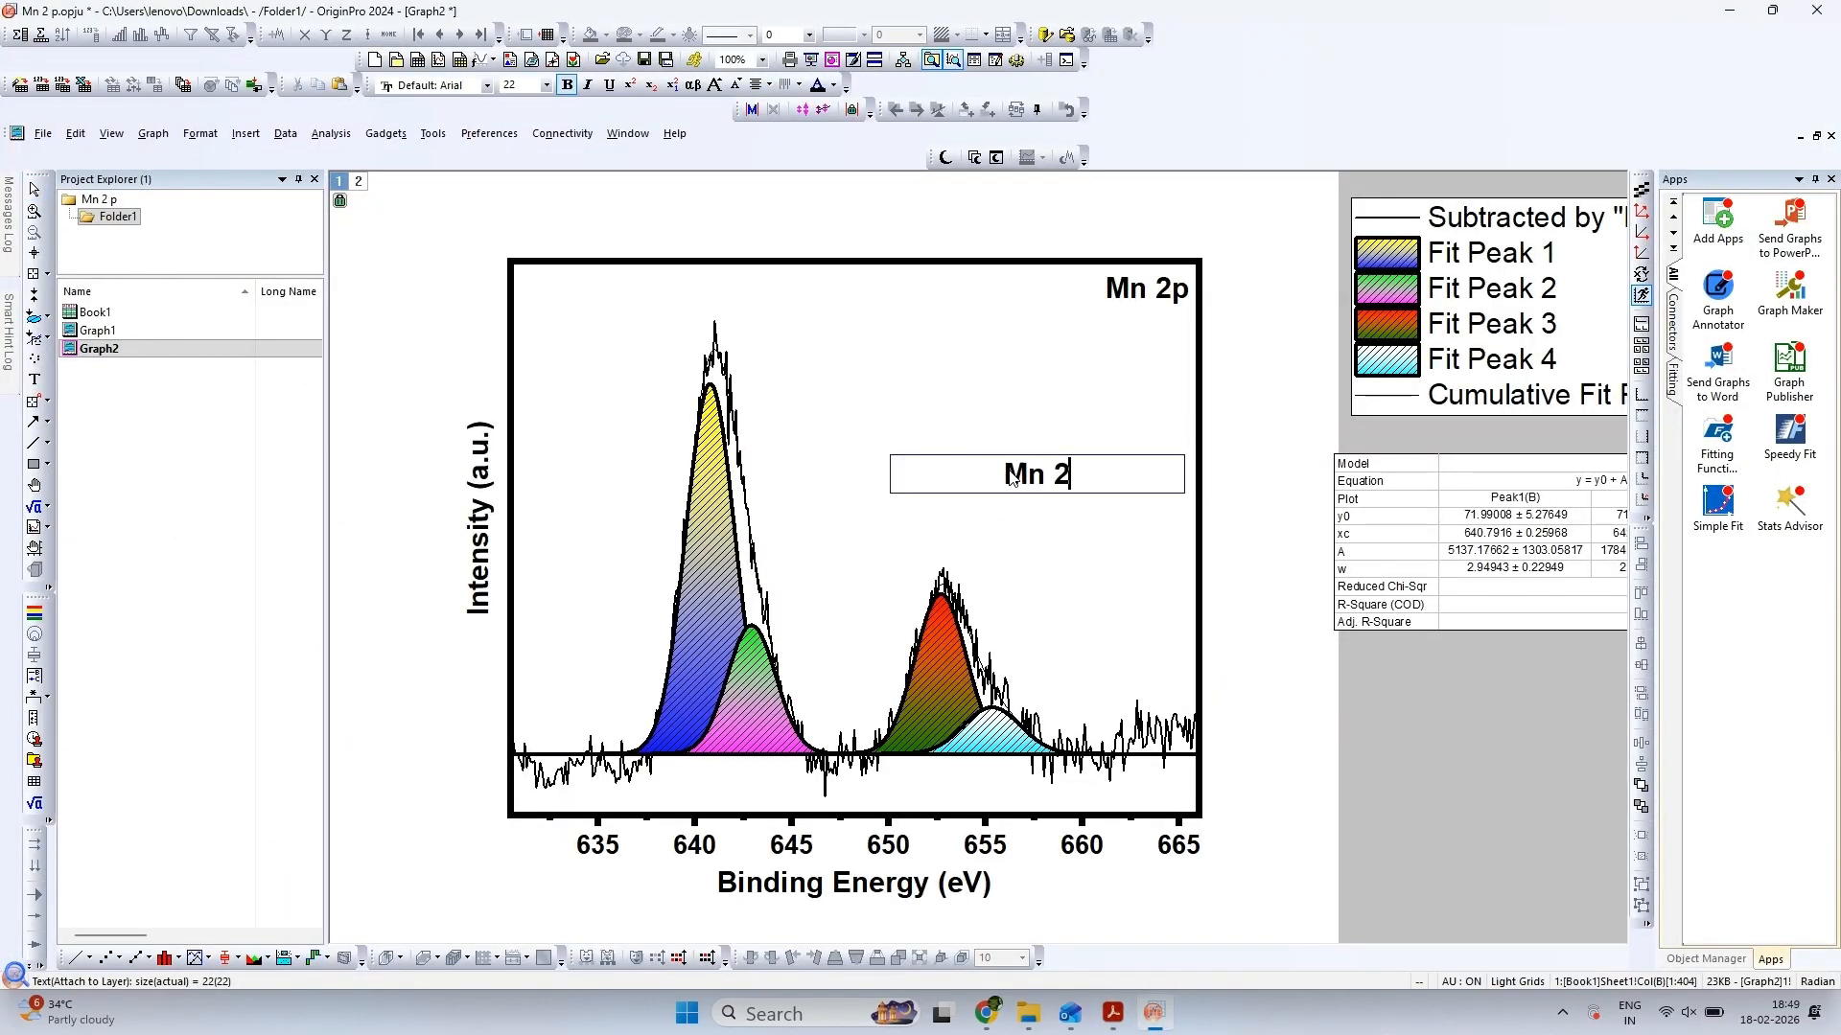
{"action": "type", "text": "p3/2"}
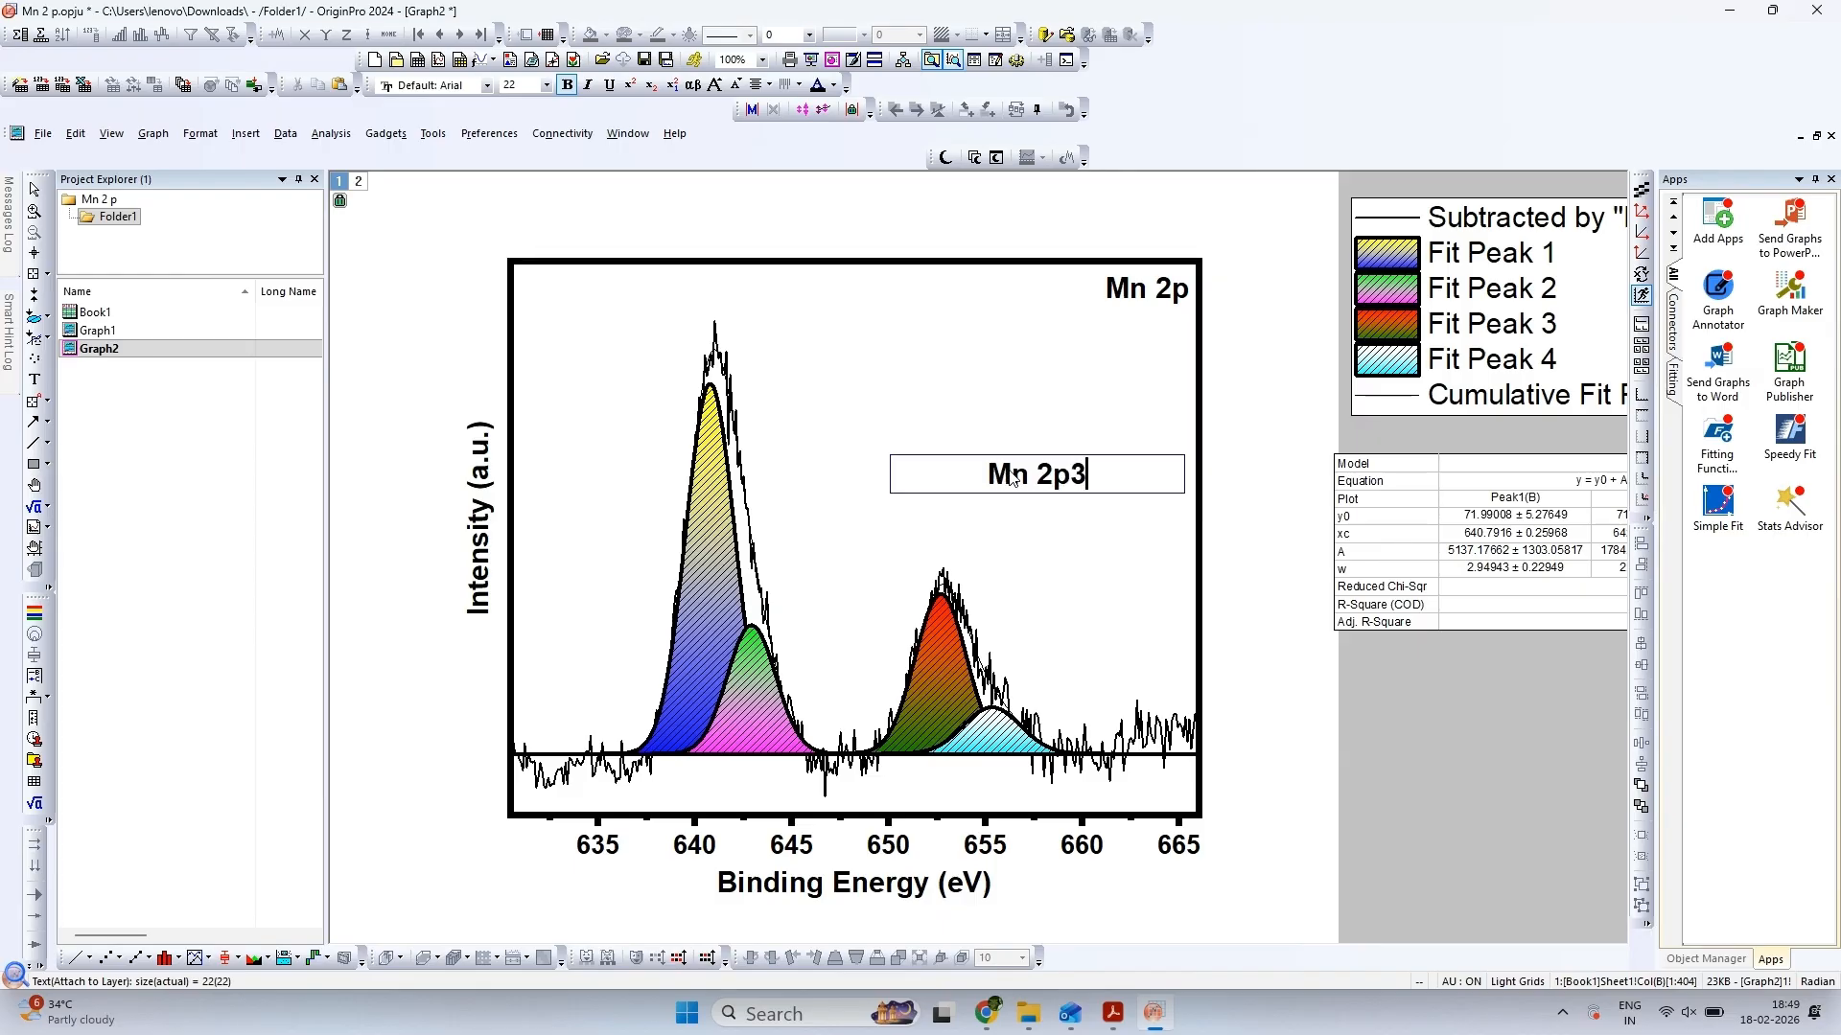
{"action": "key", "text": "shift+Left"}
{"action": "key", "text": "shift+Left"}
{"action": "key", "text": "shift+Left"}
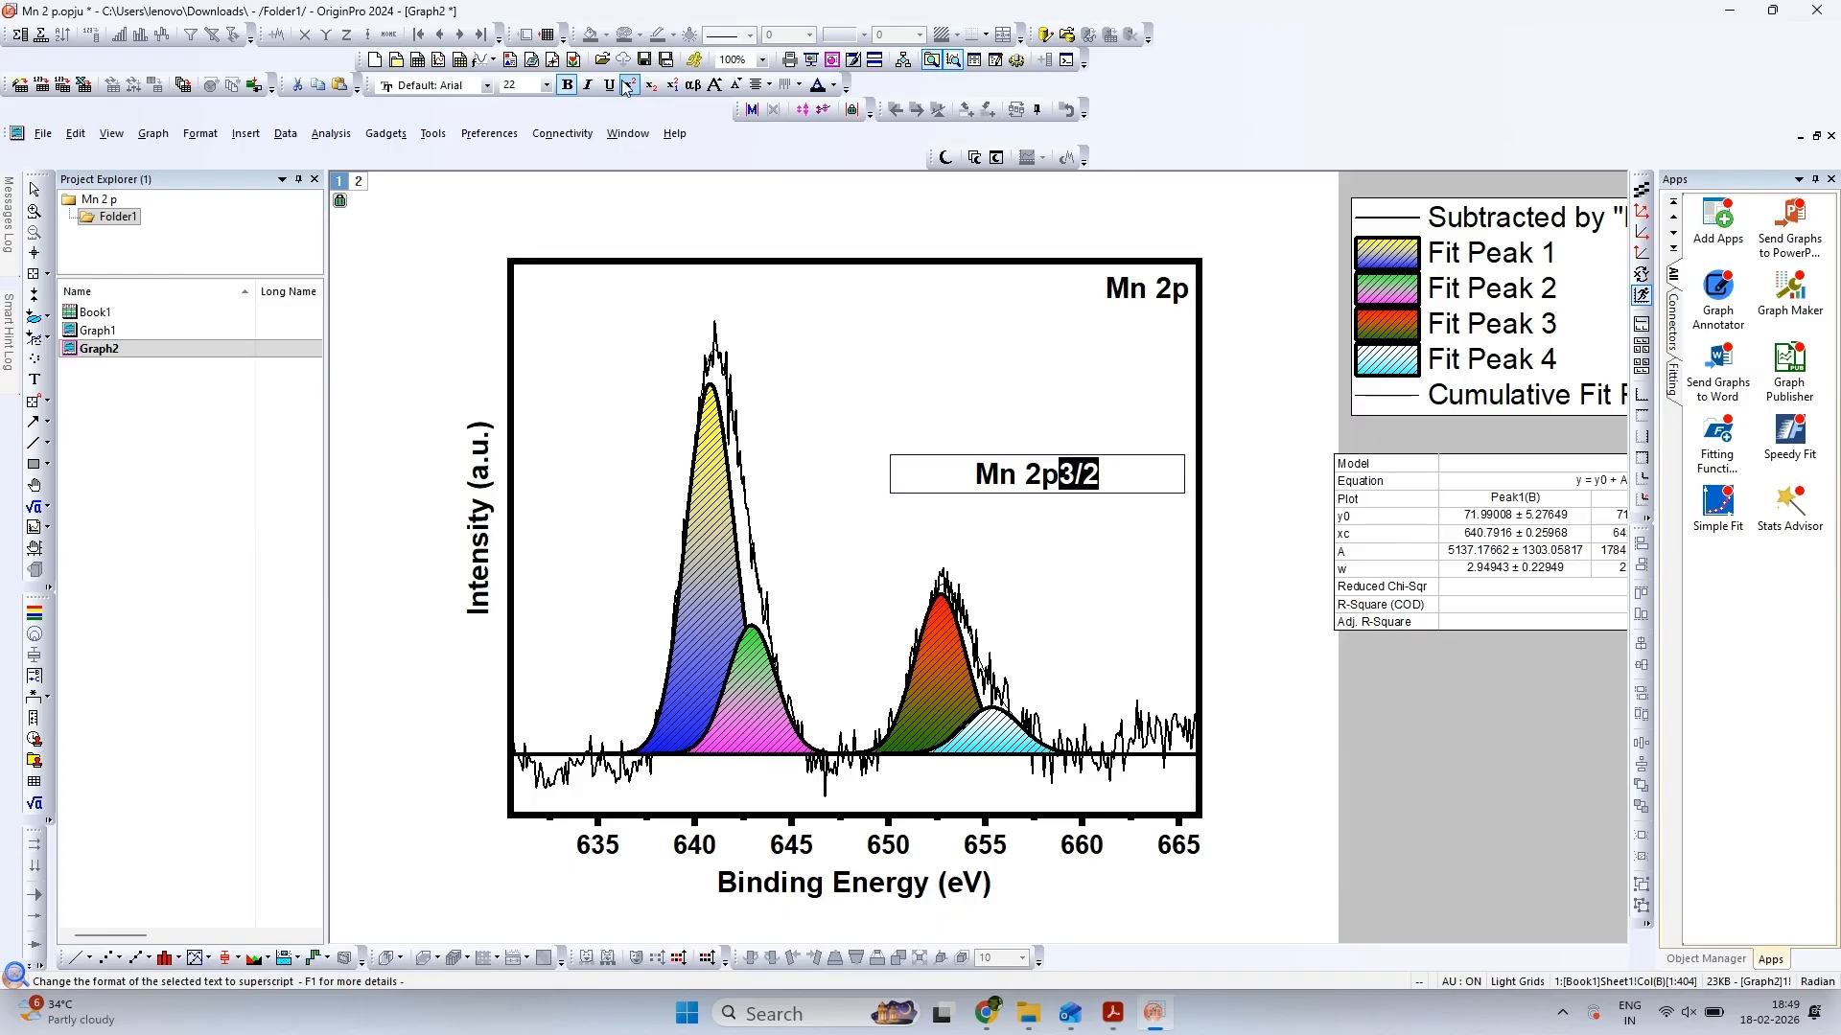
{"action": "left_click", "coordinate": [651, 85]}
{"action": "left_click", "coordinate": [904, 358]}
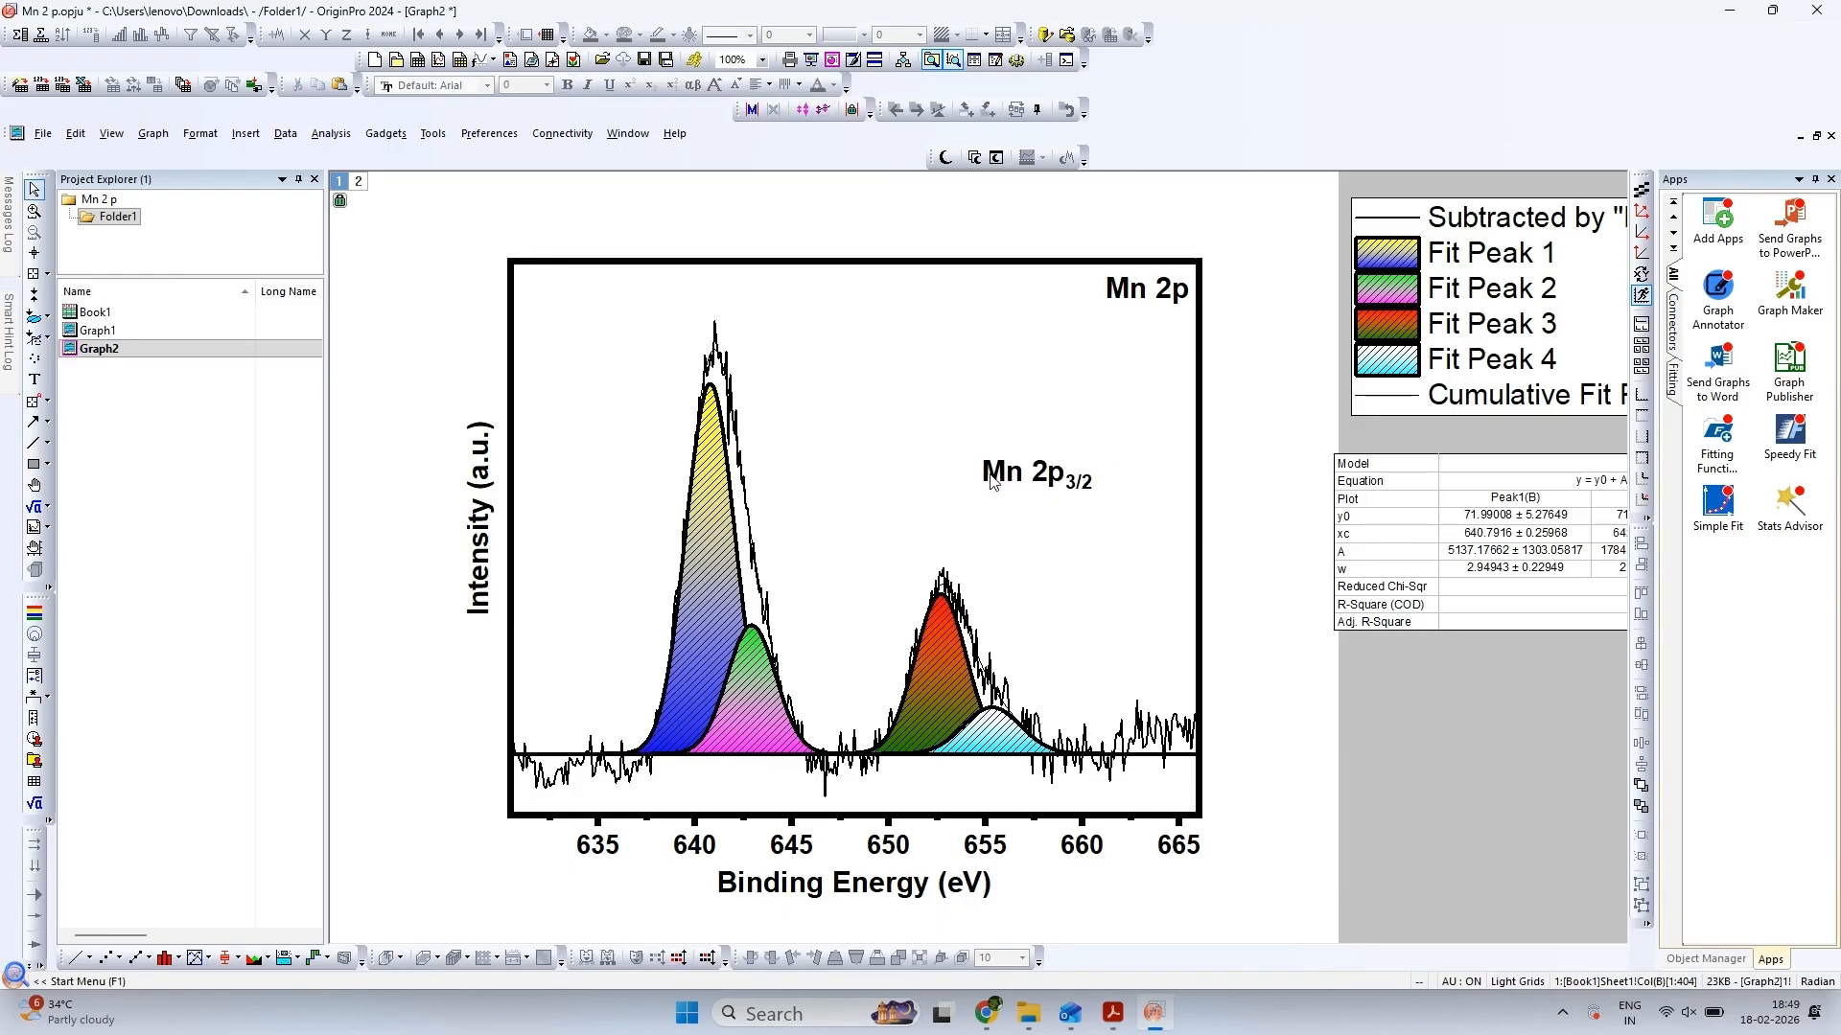
Color the Mn 2p3/2 label blue and place it above the tallest peak near 641 eV
{"action": "double_click", "coordinate": [992, 478]}
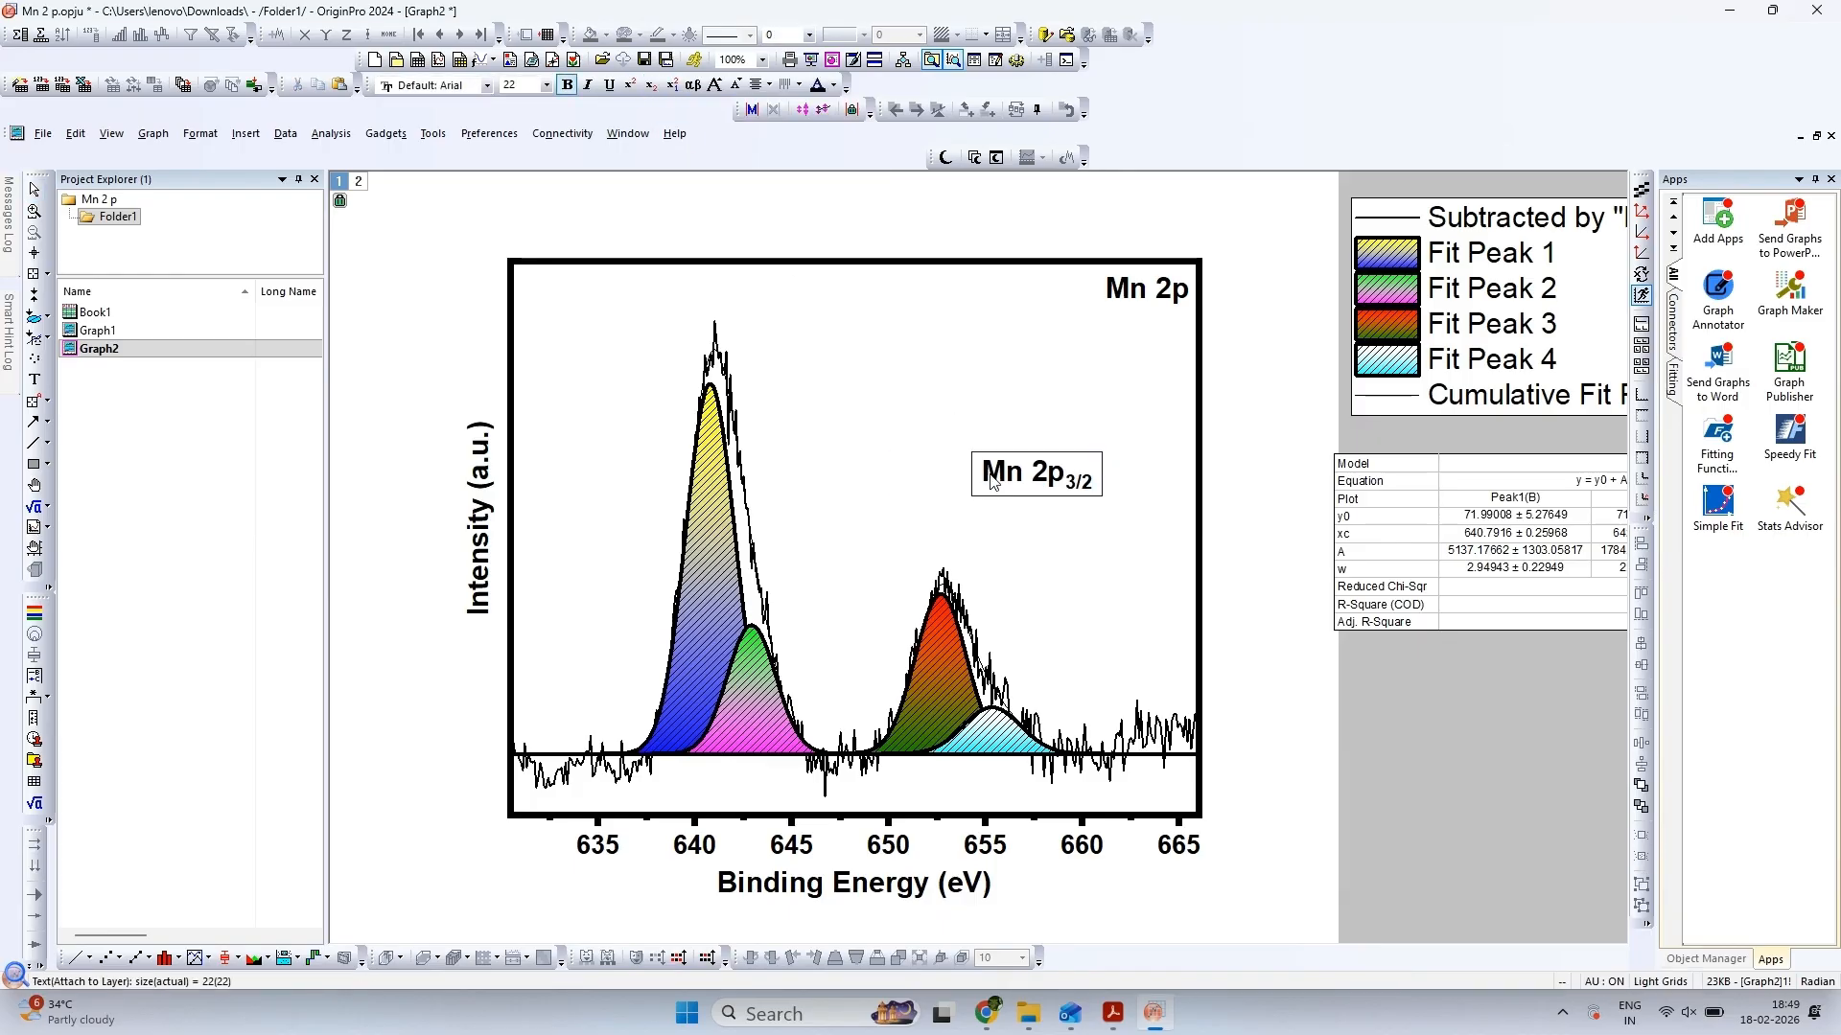
{"action": "left_click", "coordinate": [833, 86]}
{"action": "left_click", "coordinate": [872, 110]}
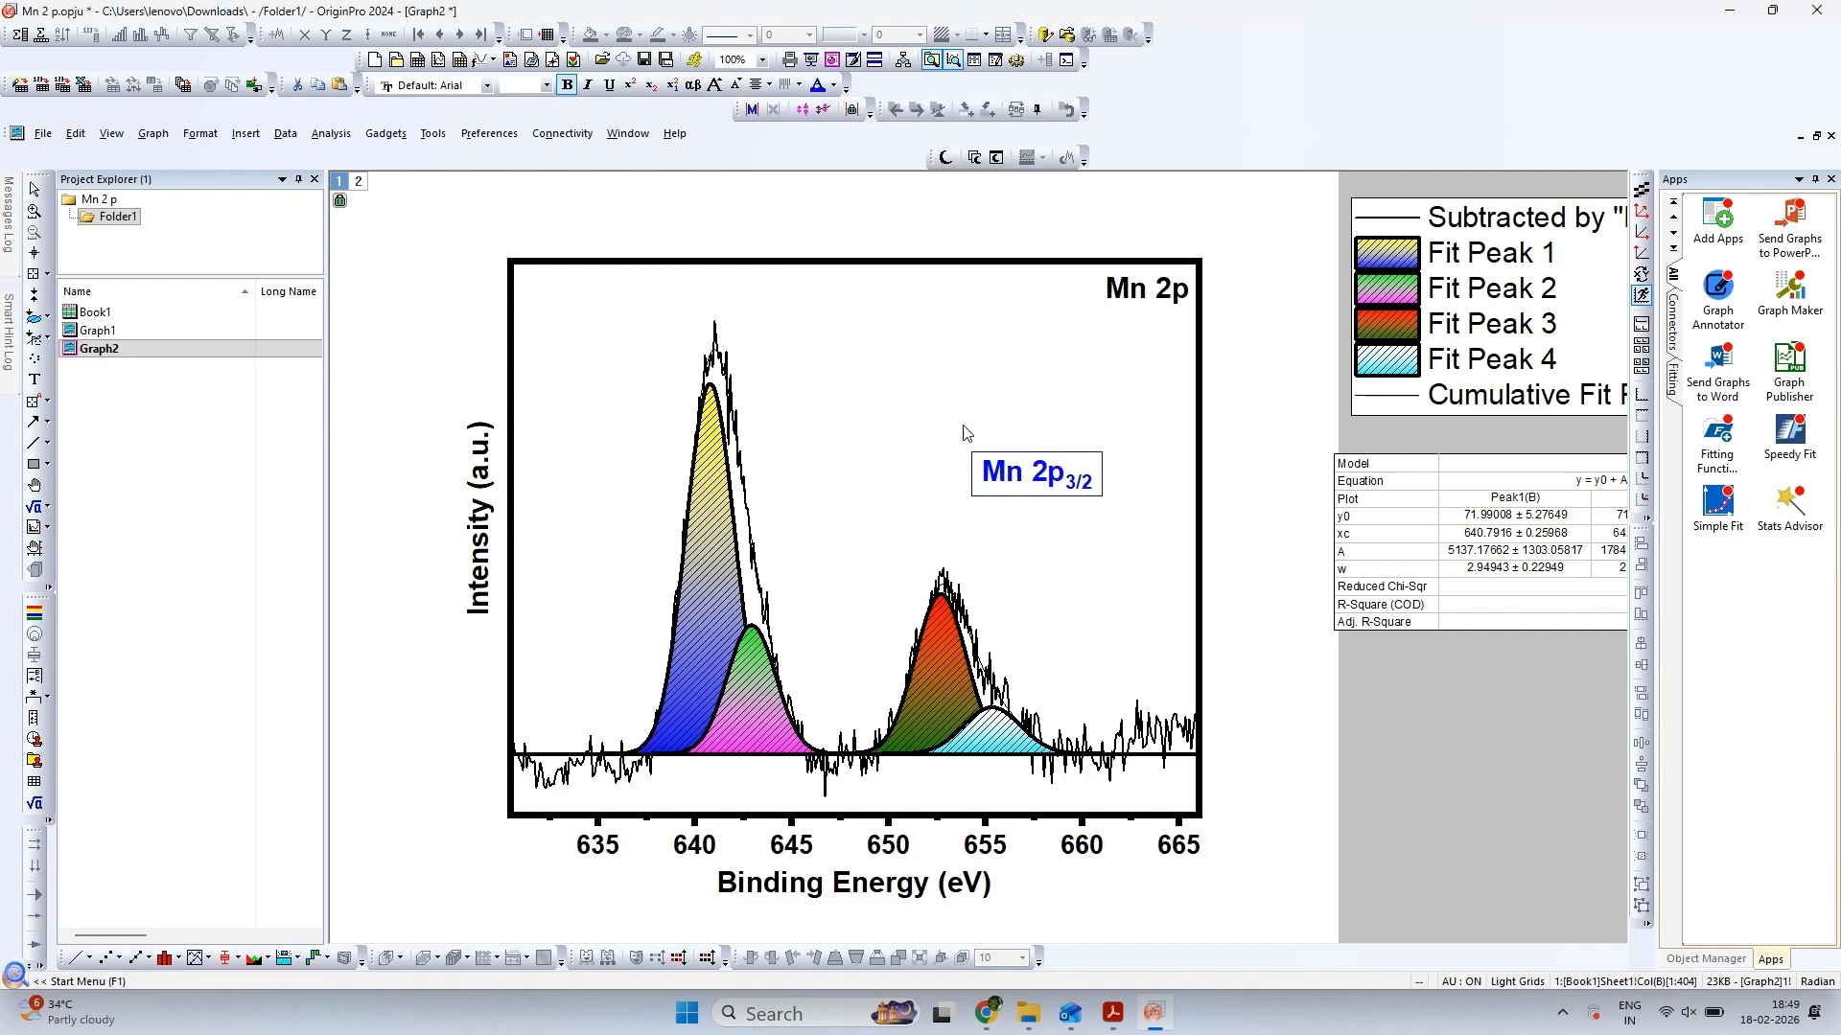
{"action": "left_click", "coordinate": [1030, 479]}
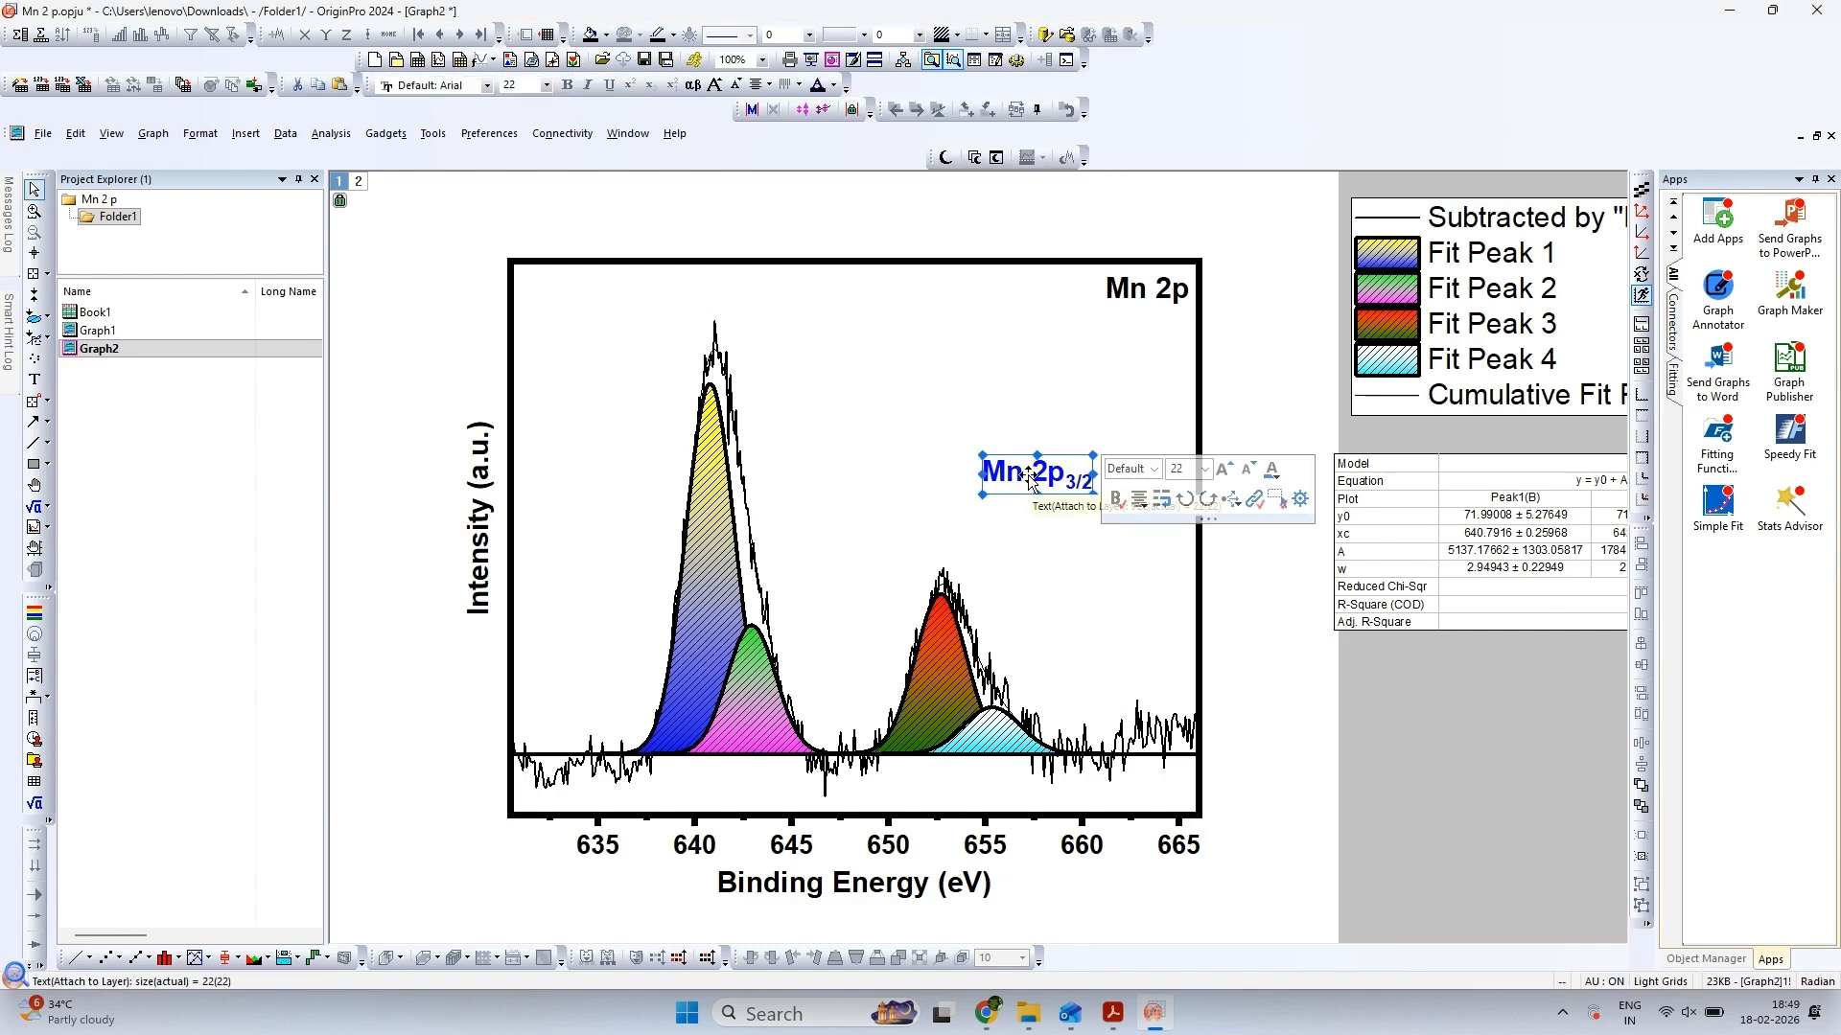
{"action": "left_click_drag", "start_coordinate": [1028, 476], "coordinate": [707, 307]}
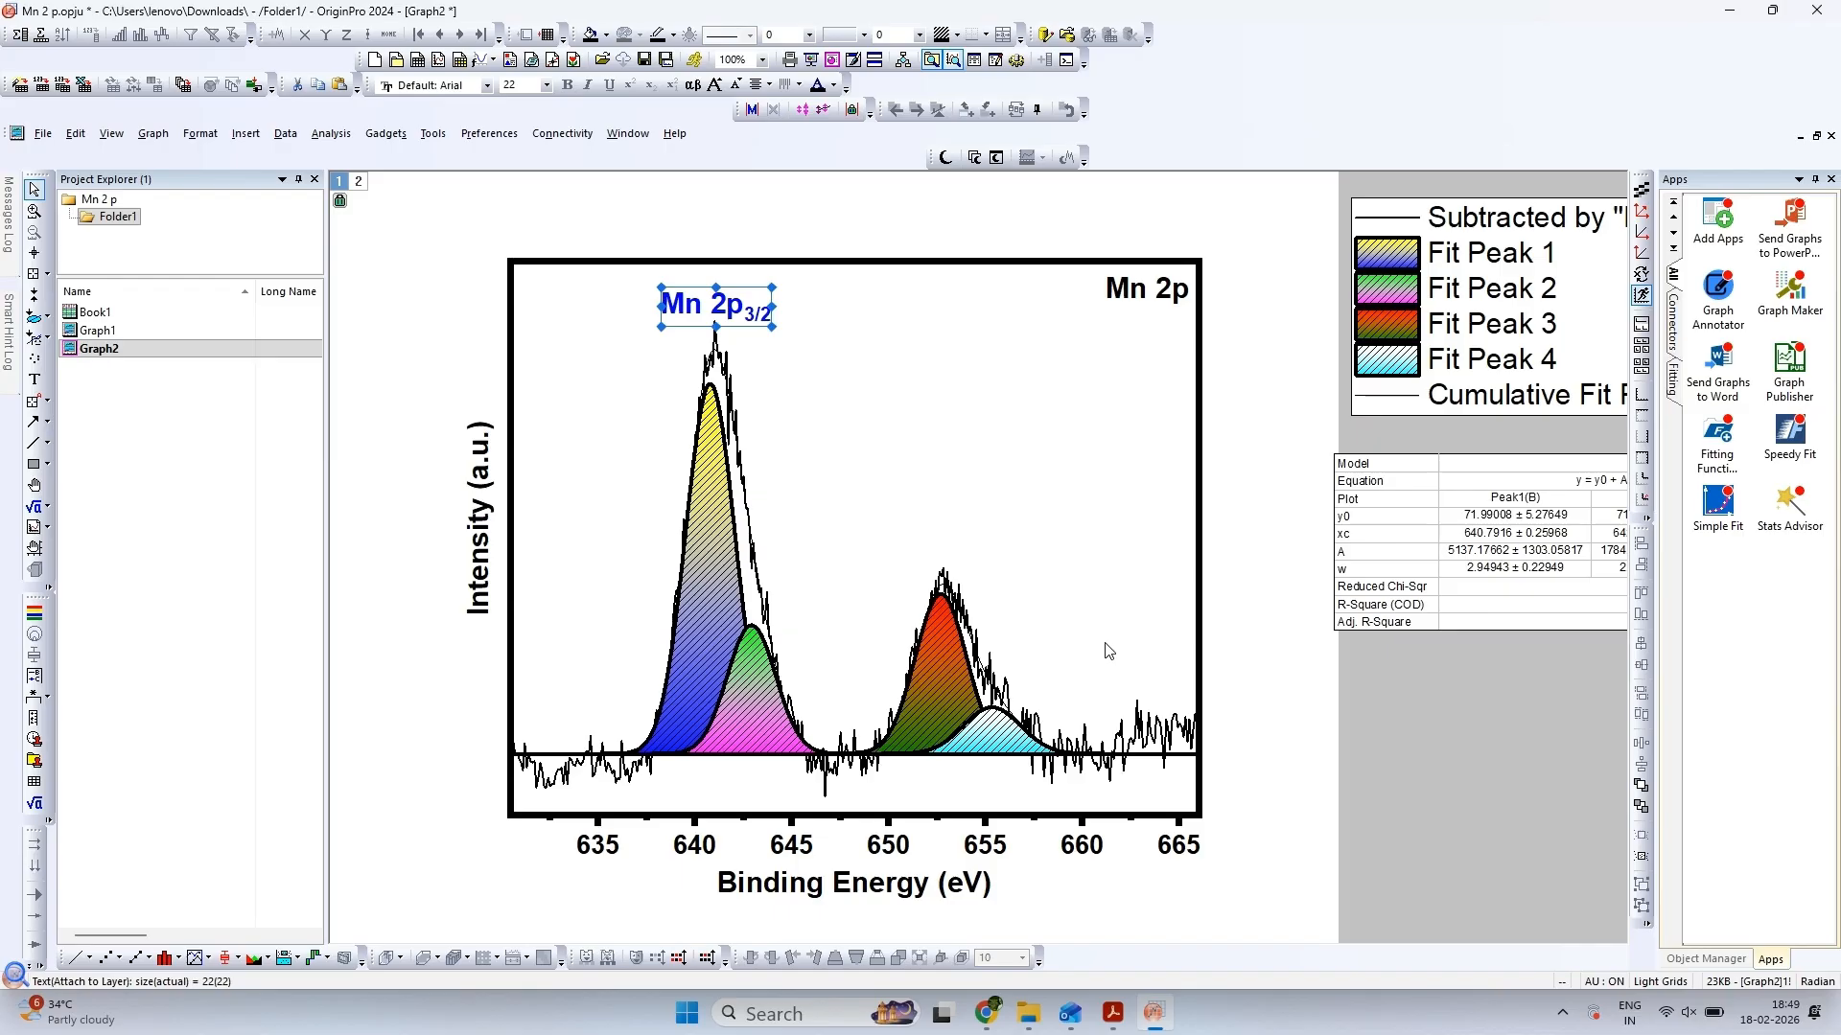
Following the reference figure, duplicate the Mn 2p3/2 label, change its subscript to 1/2, and place it above the peak near 653 eV
{"action": "left_click", "coordinate": [1110, 1020]}
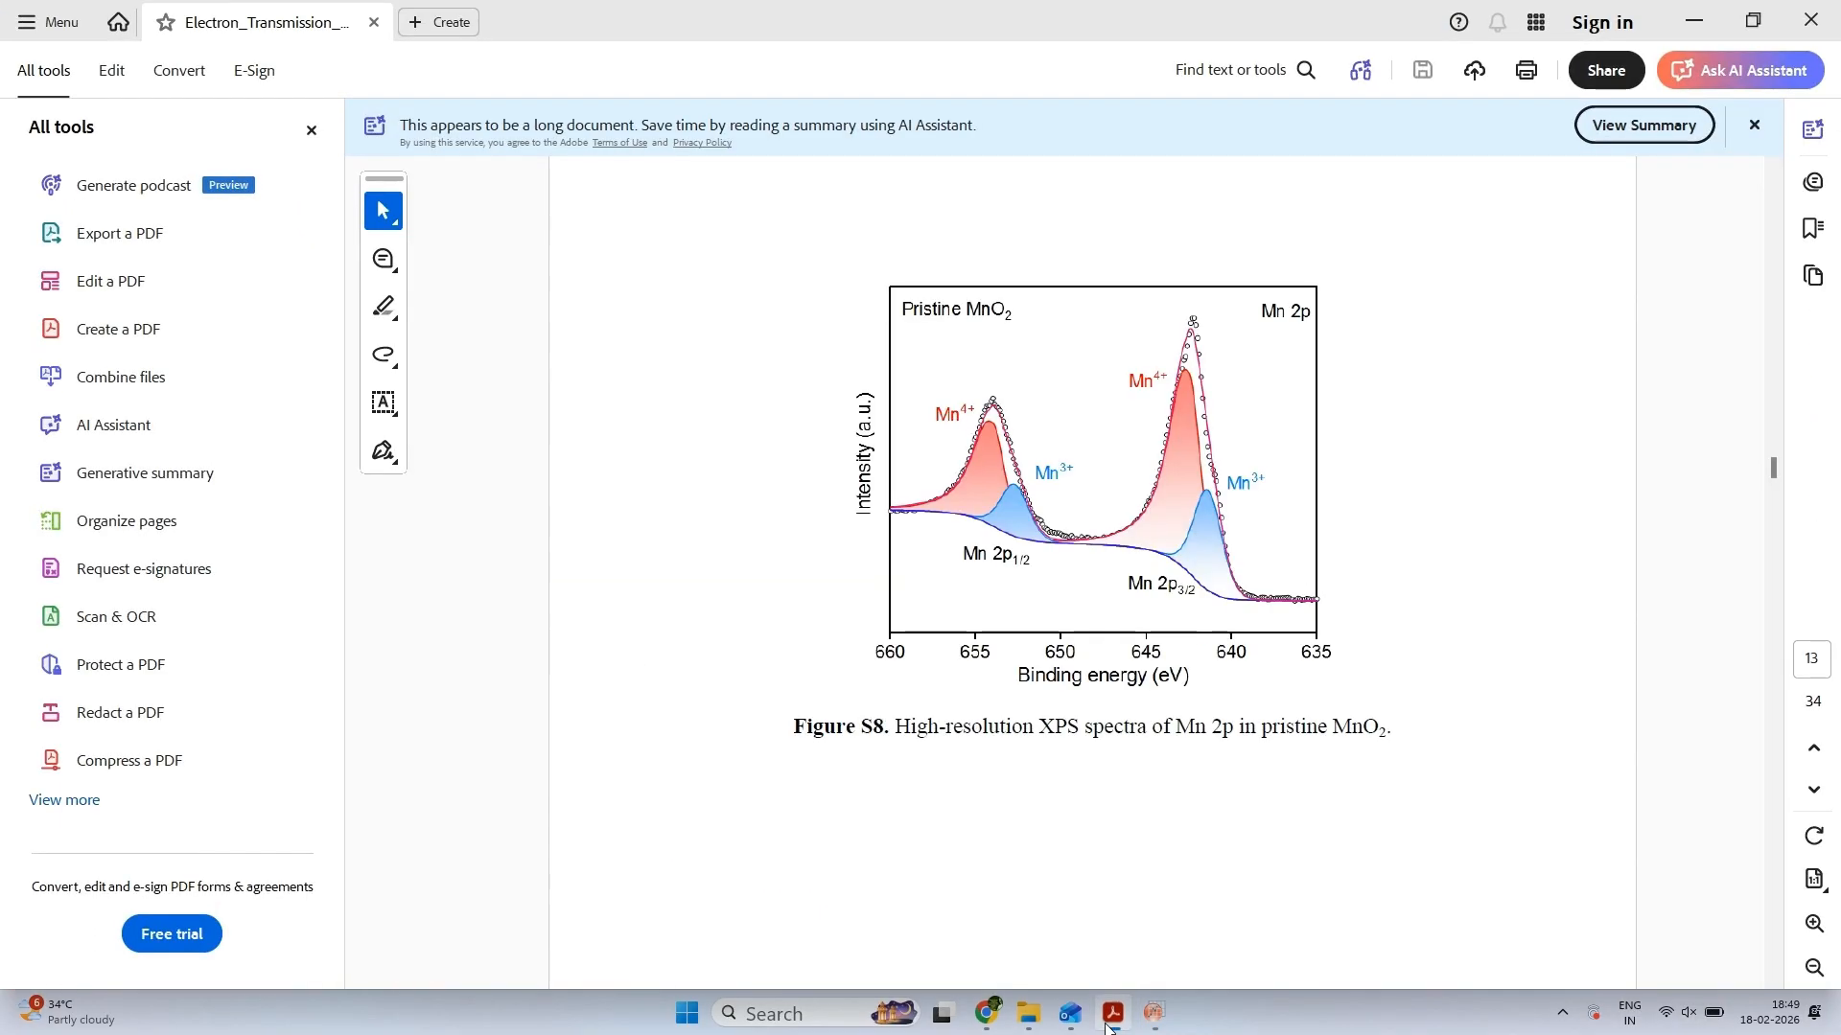
{"action": "left_click", "coordinate": [1110, 1018]}
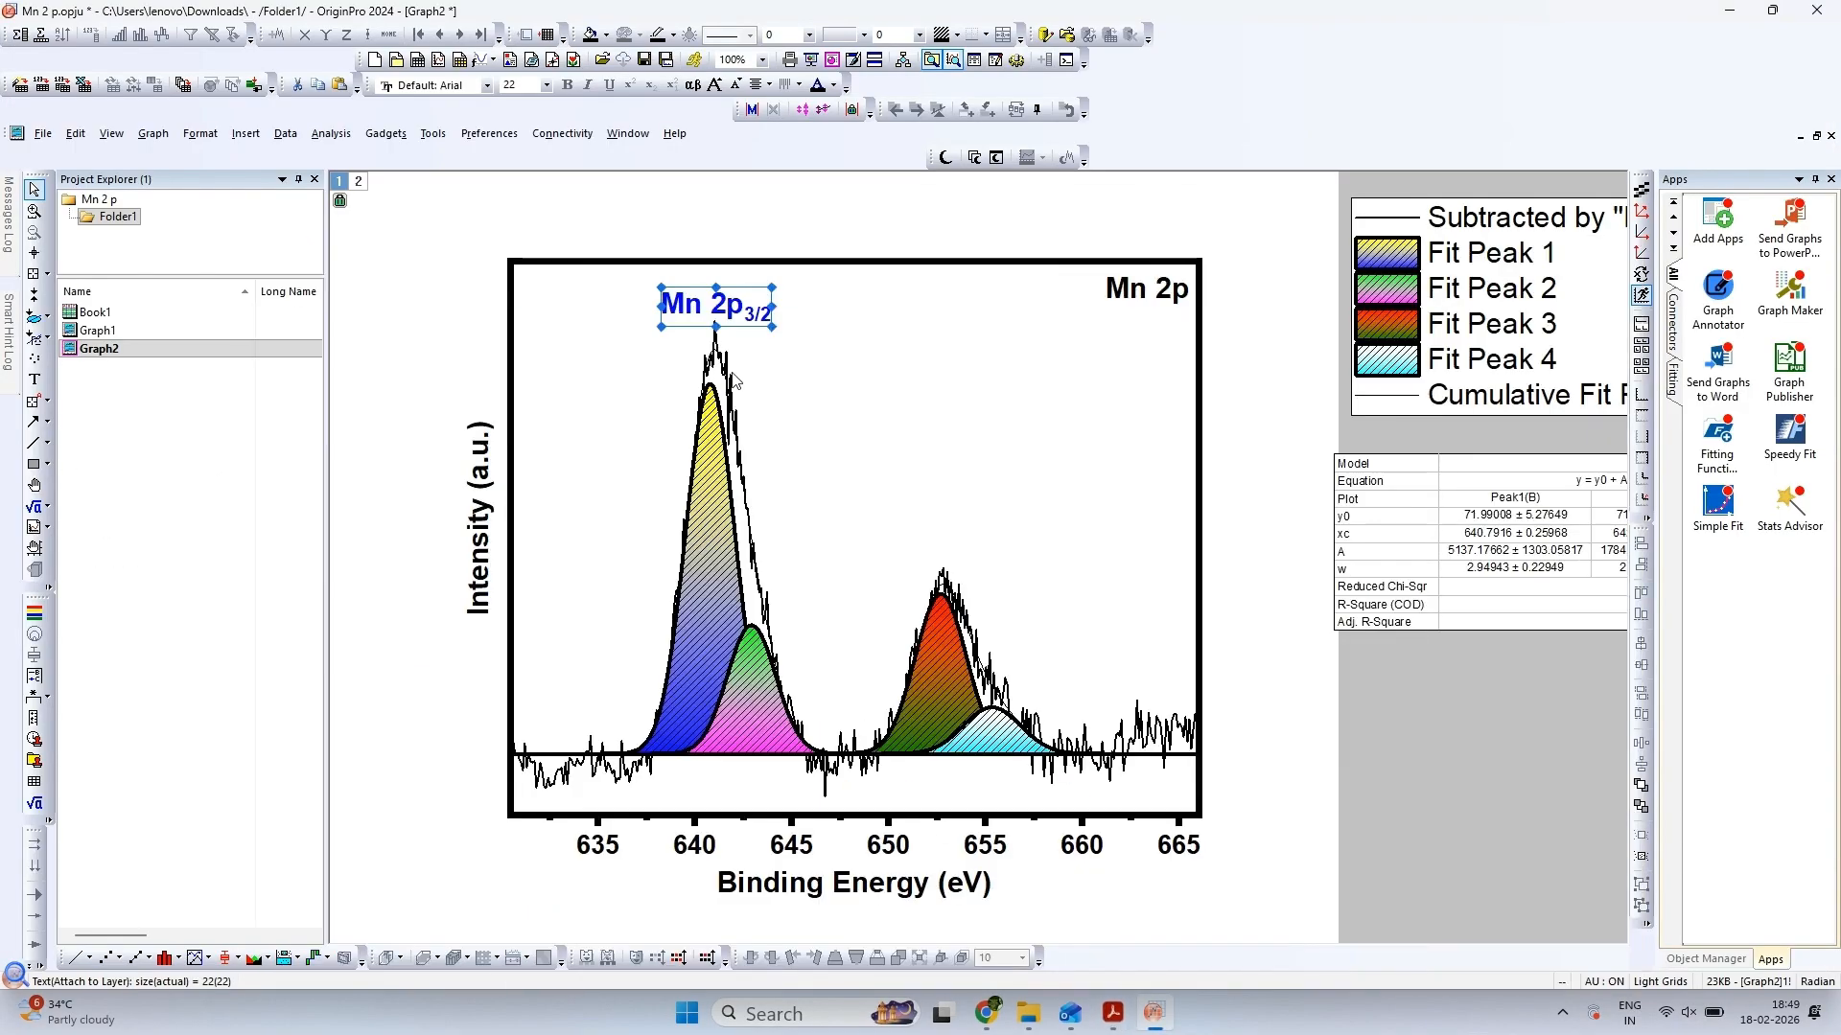
{"action": "left_click", "coordinate": [846, 408]}
{"action": "key", "text": "ctrl+v"}
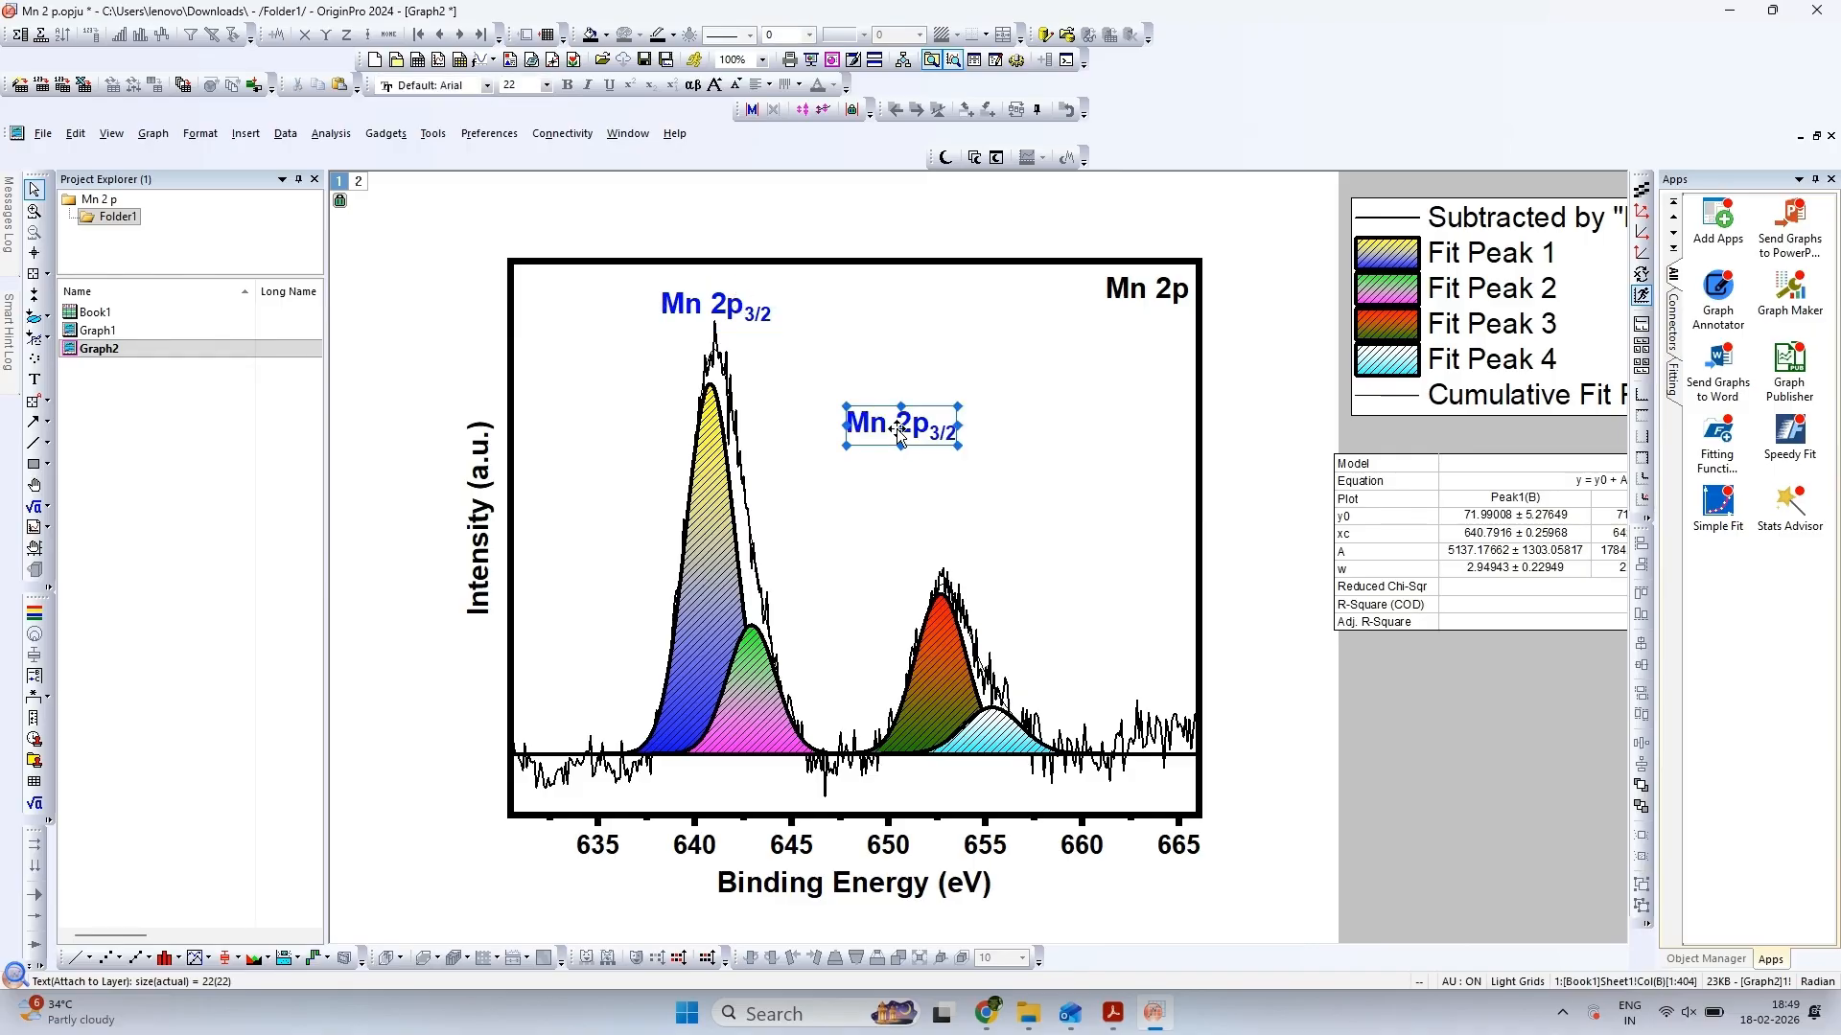
{"action": "double_click", "coordinate": [930, 433]}
{"action": "left_click", "coordinate": [937, 429]}
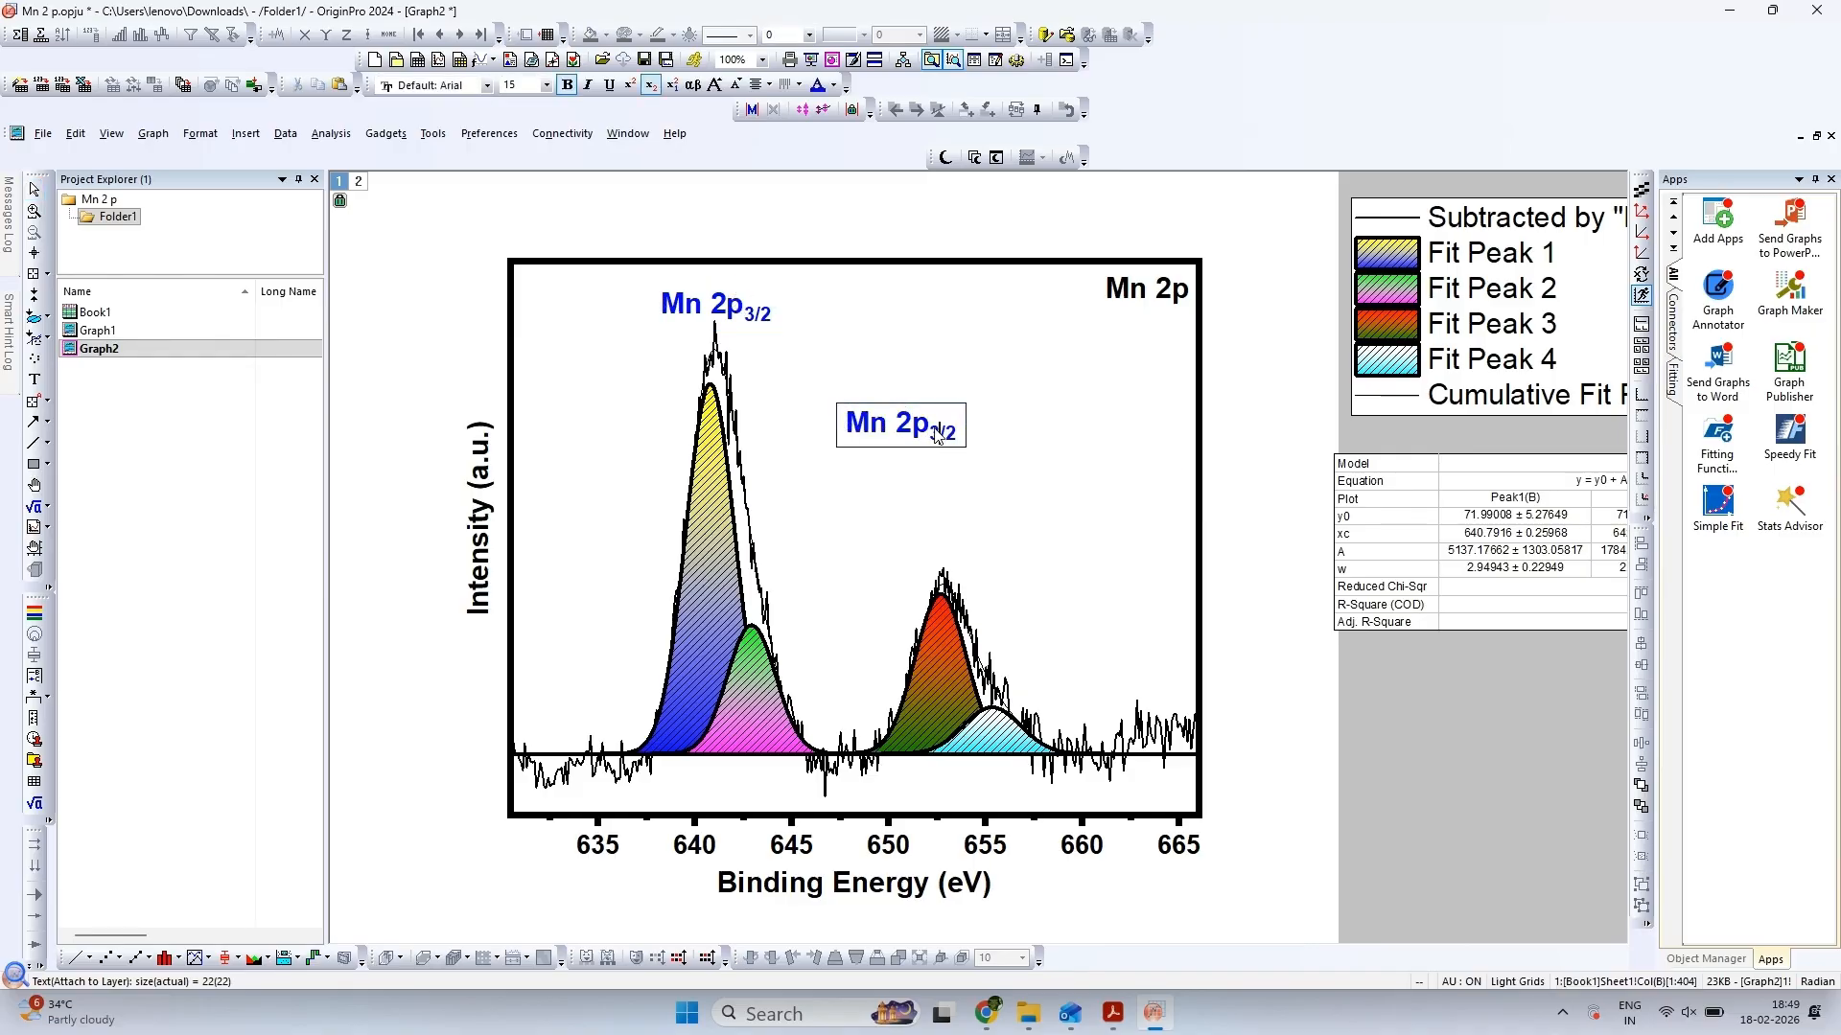
{"action": "key", "text": "BackSpace"}
{"action": "type", "text": "1"}
{"action": "left_click", "coordinate": [967, 477]}
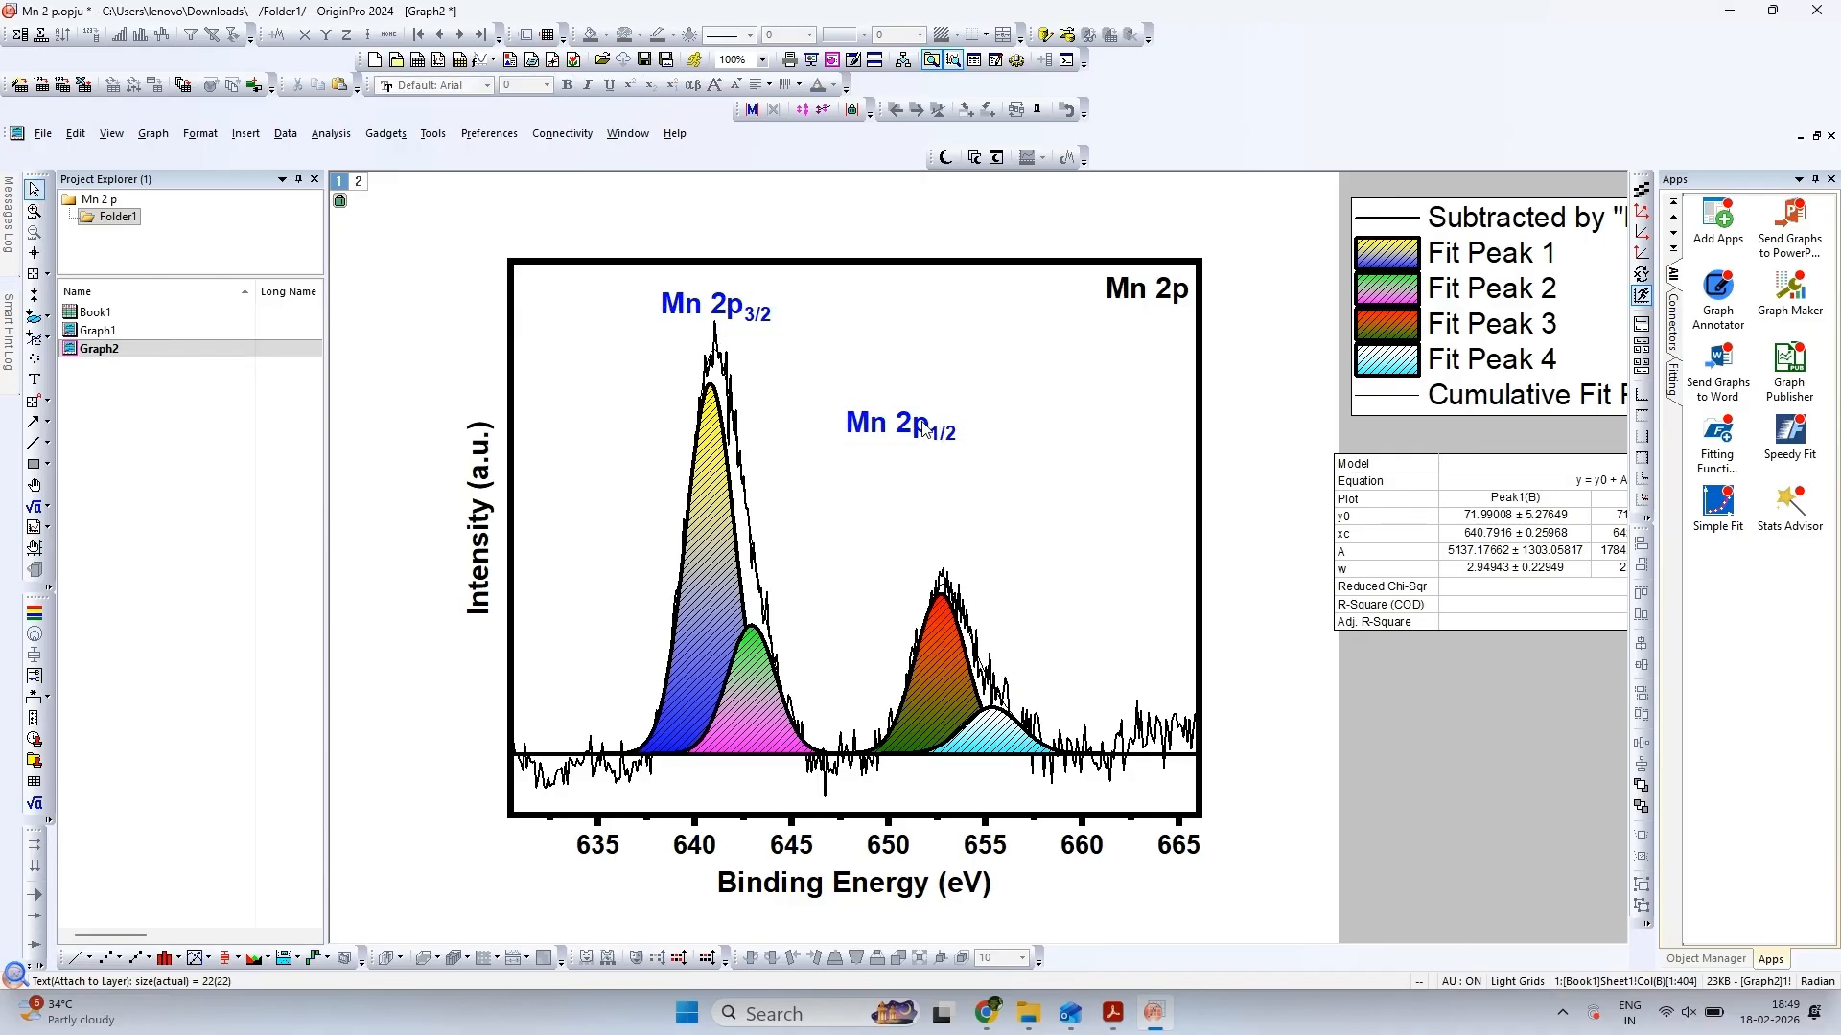
{"action": "left_click_drag", "start_coordinate": [916, 420], "coordinate": [985, 555]}
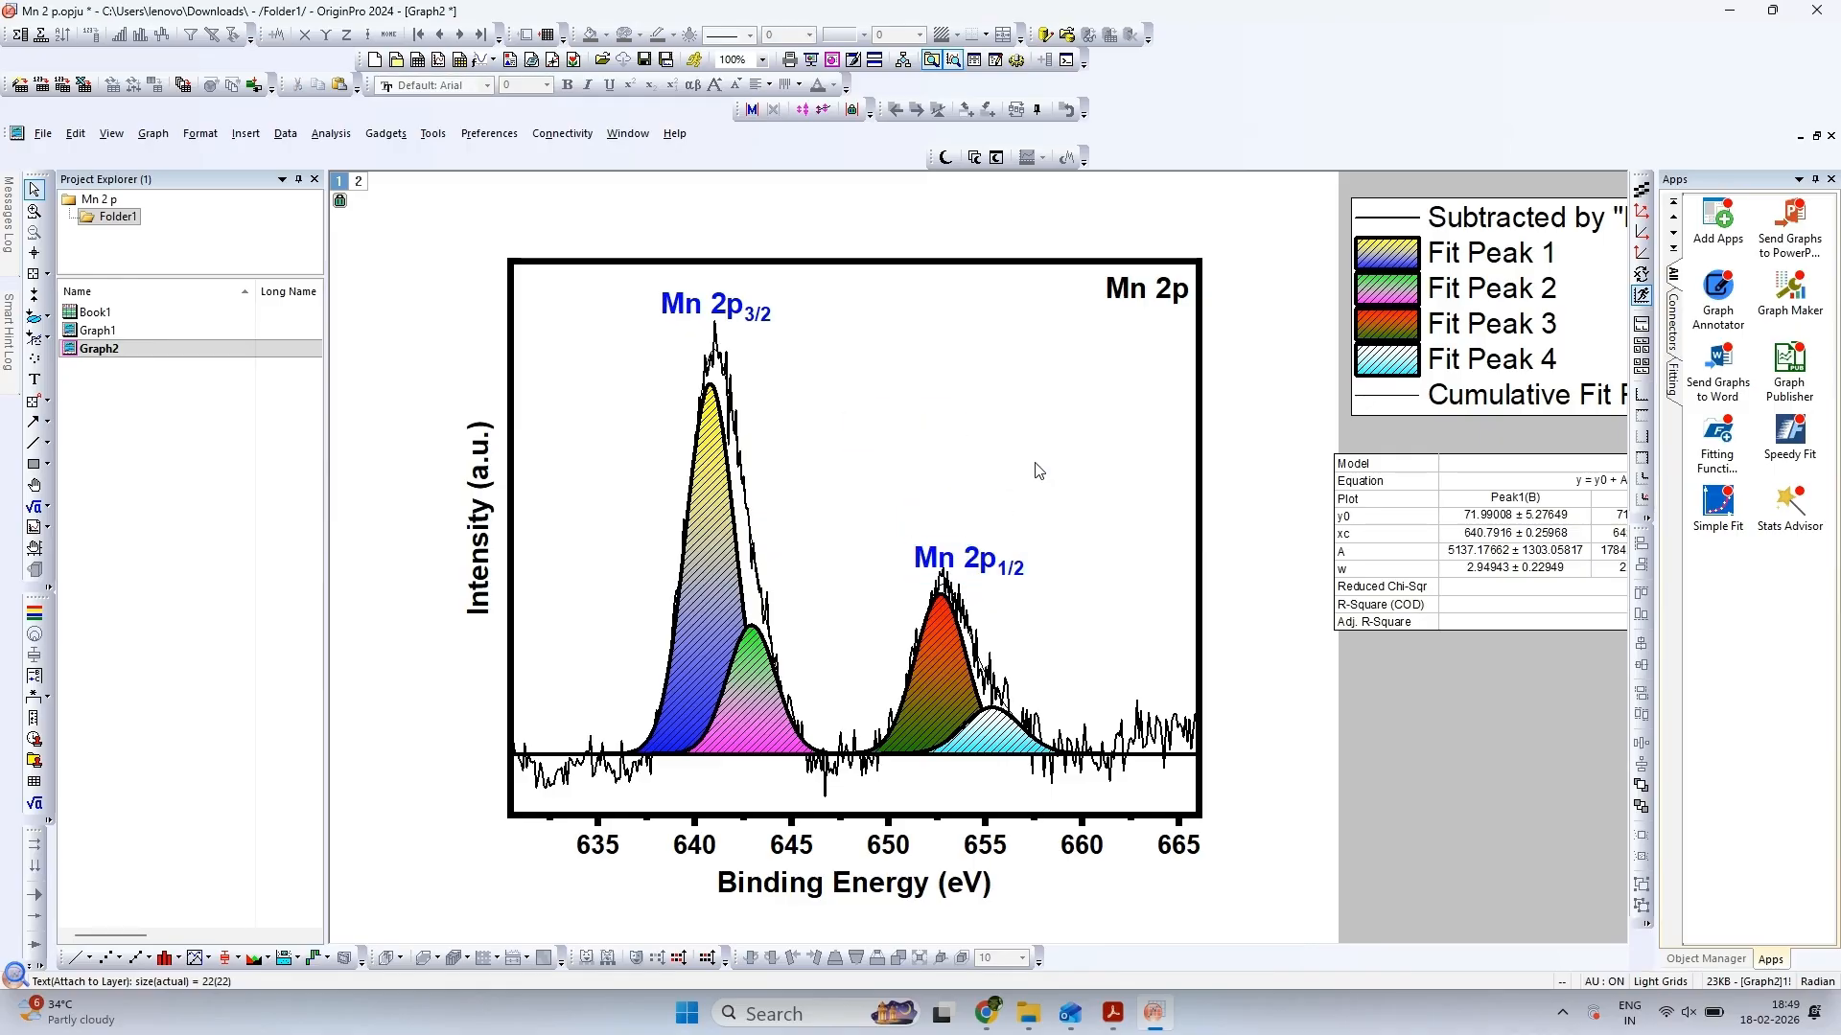
After checking the reference figure, paste another label copy and change its text to "Mn3+" with the 3+ as superscript
{"action": "left_click", "coordinate": [1112, 1013]}
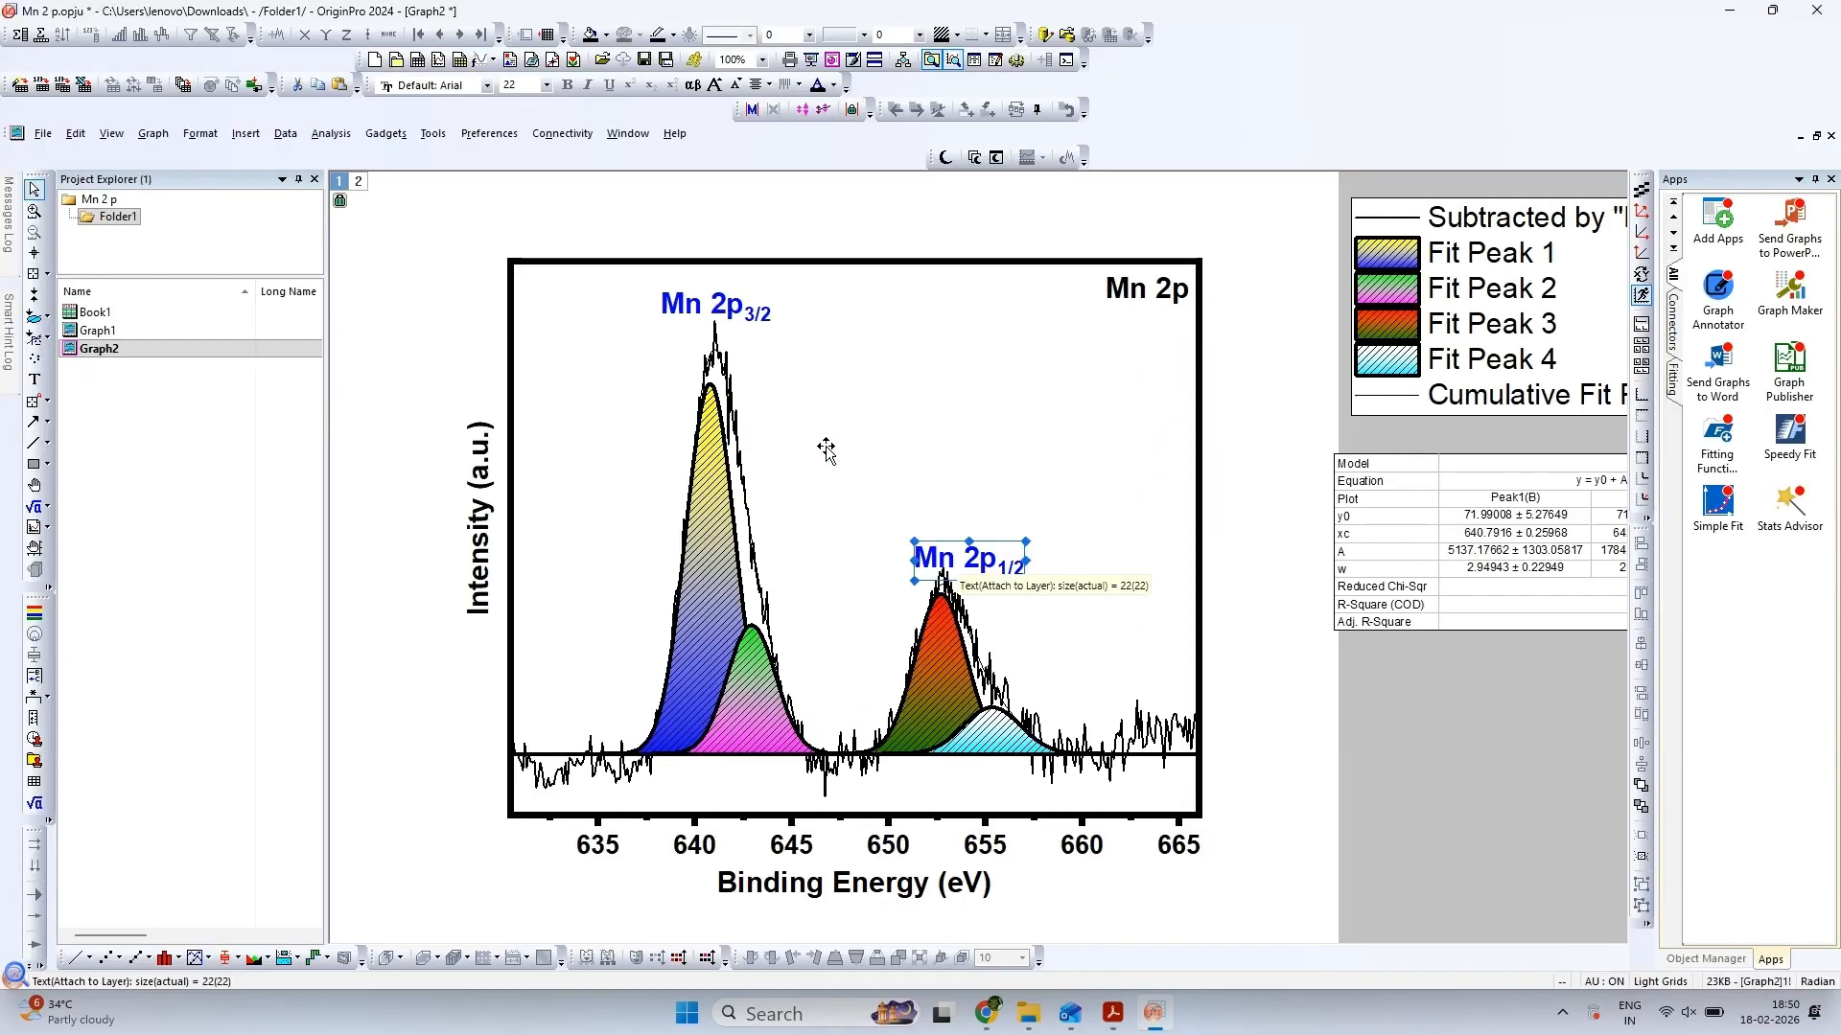
{"action": "left_click", "coordinate": [826, 449]}
{"action": "key", "text": "ctrl+v"}
{"action": "double_click", "coordinate": [843, 469]}
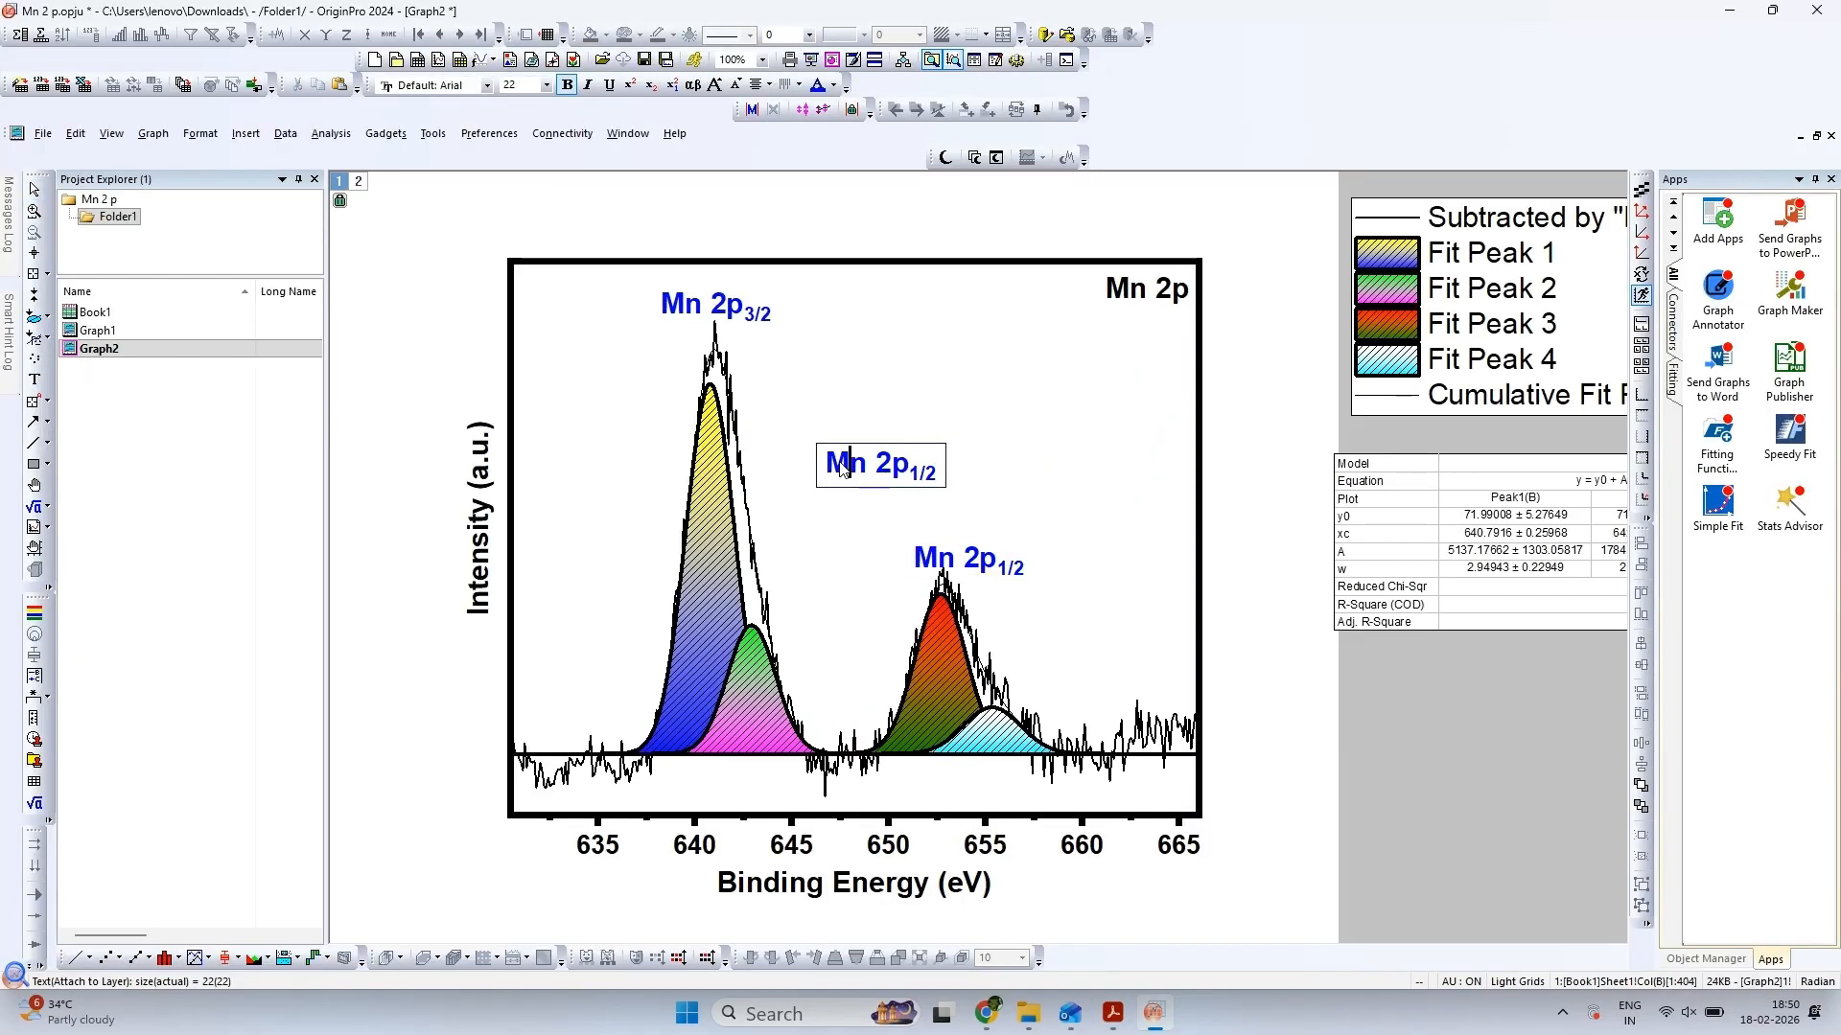
{"action": "double_click", "coordinate": [841, 465]}
{"action": "left_click", "coordinate": [874, 469]}
{"action": "left_click_drag", "start_coordinate": [871, 469], "coordinate": [950, 479]}
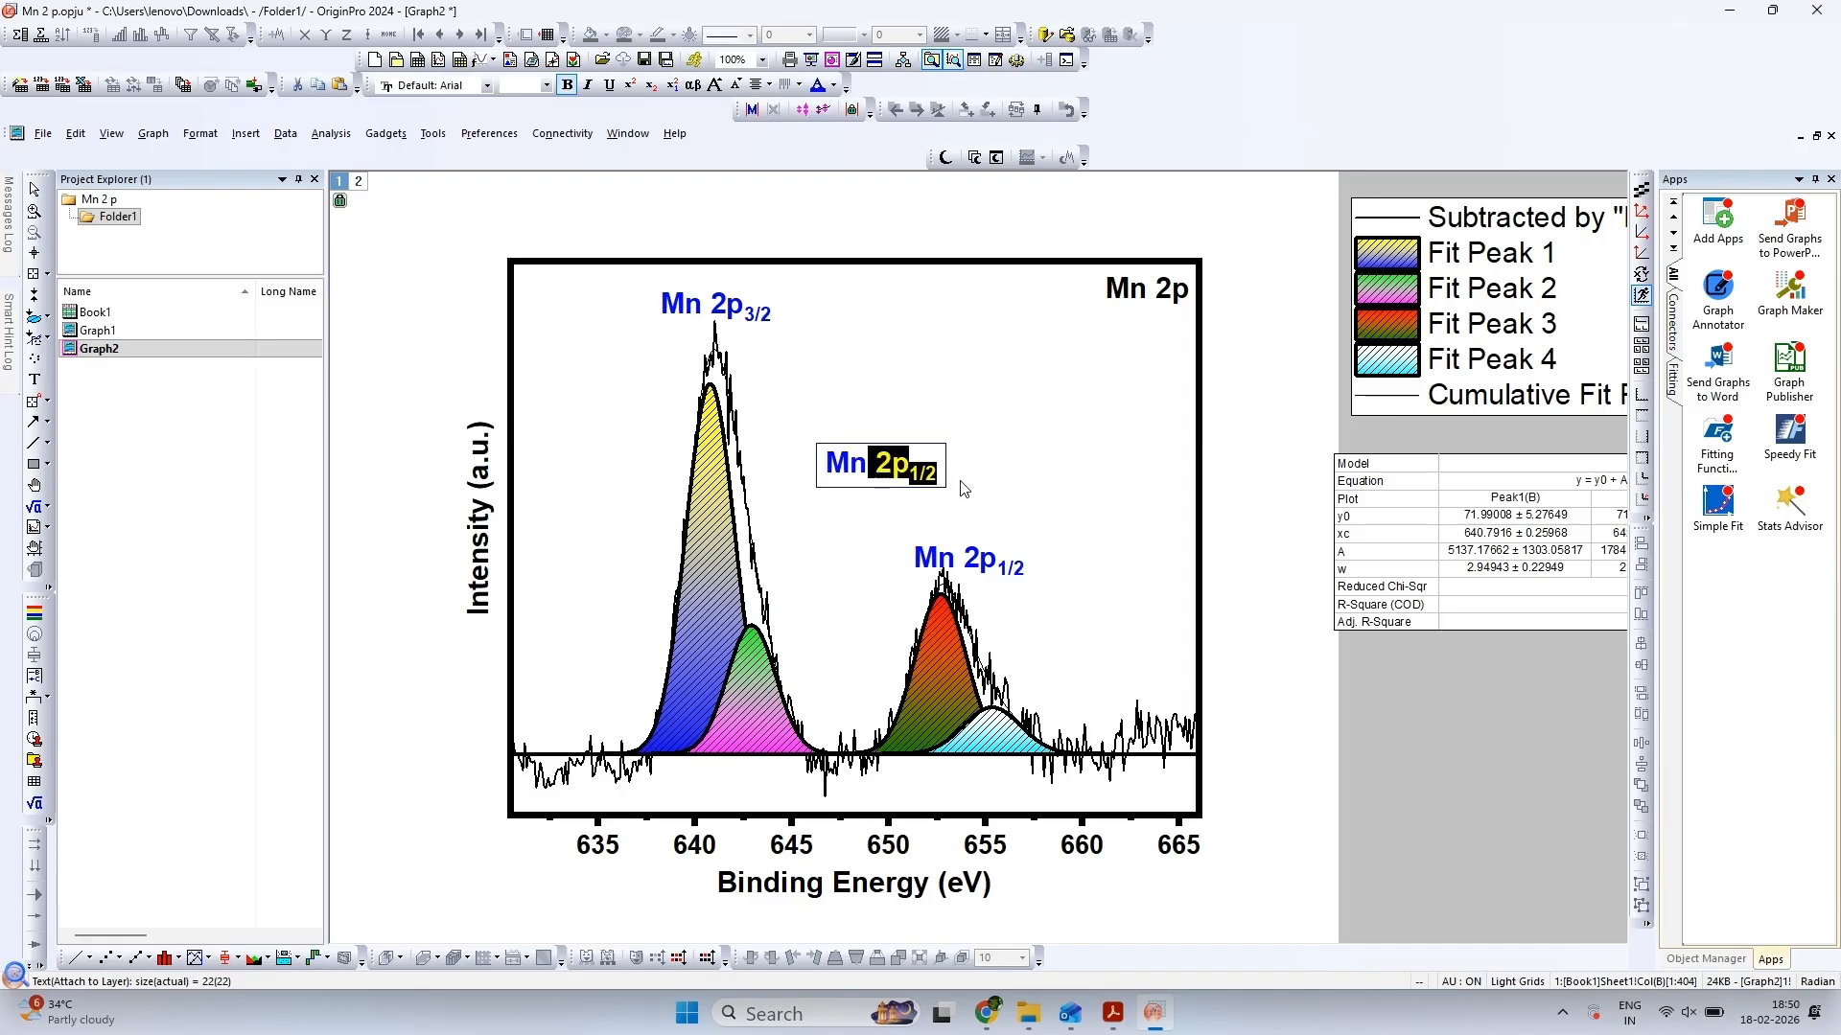
{"action": "type", "text": "3+"}
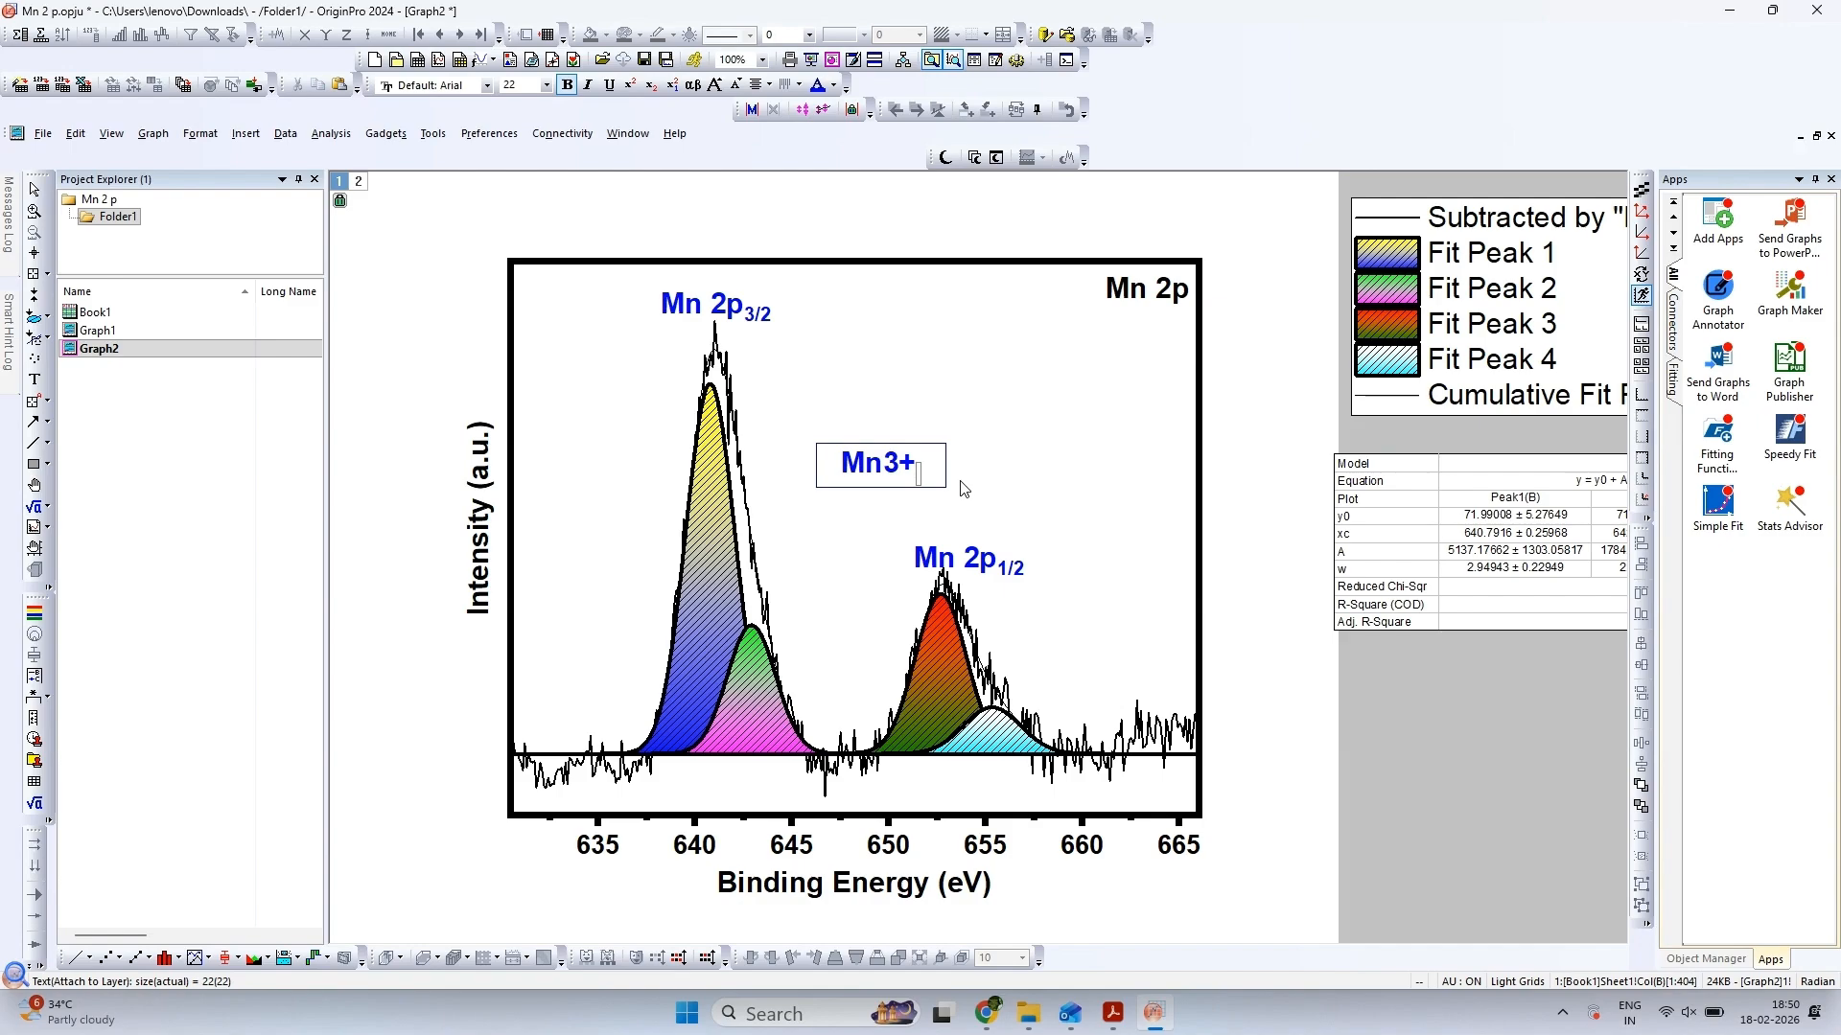
{"action": "key", "text": "shift+Left"}
{"action": "key", "text": "shift+Left"}
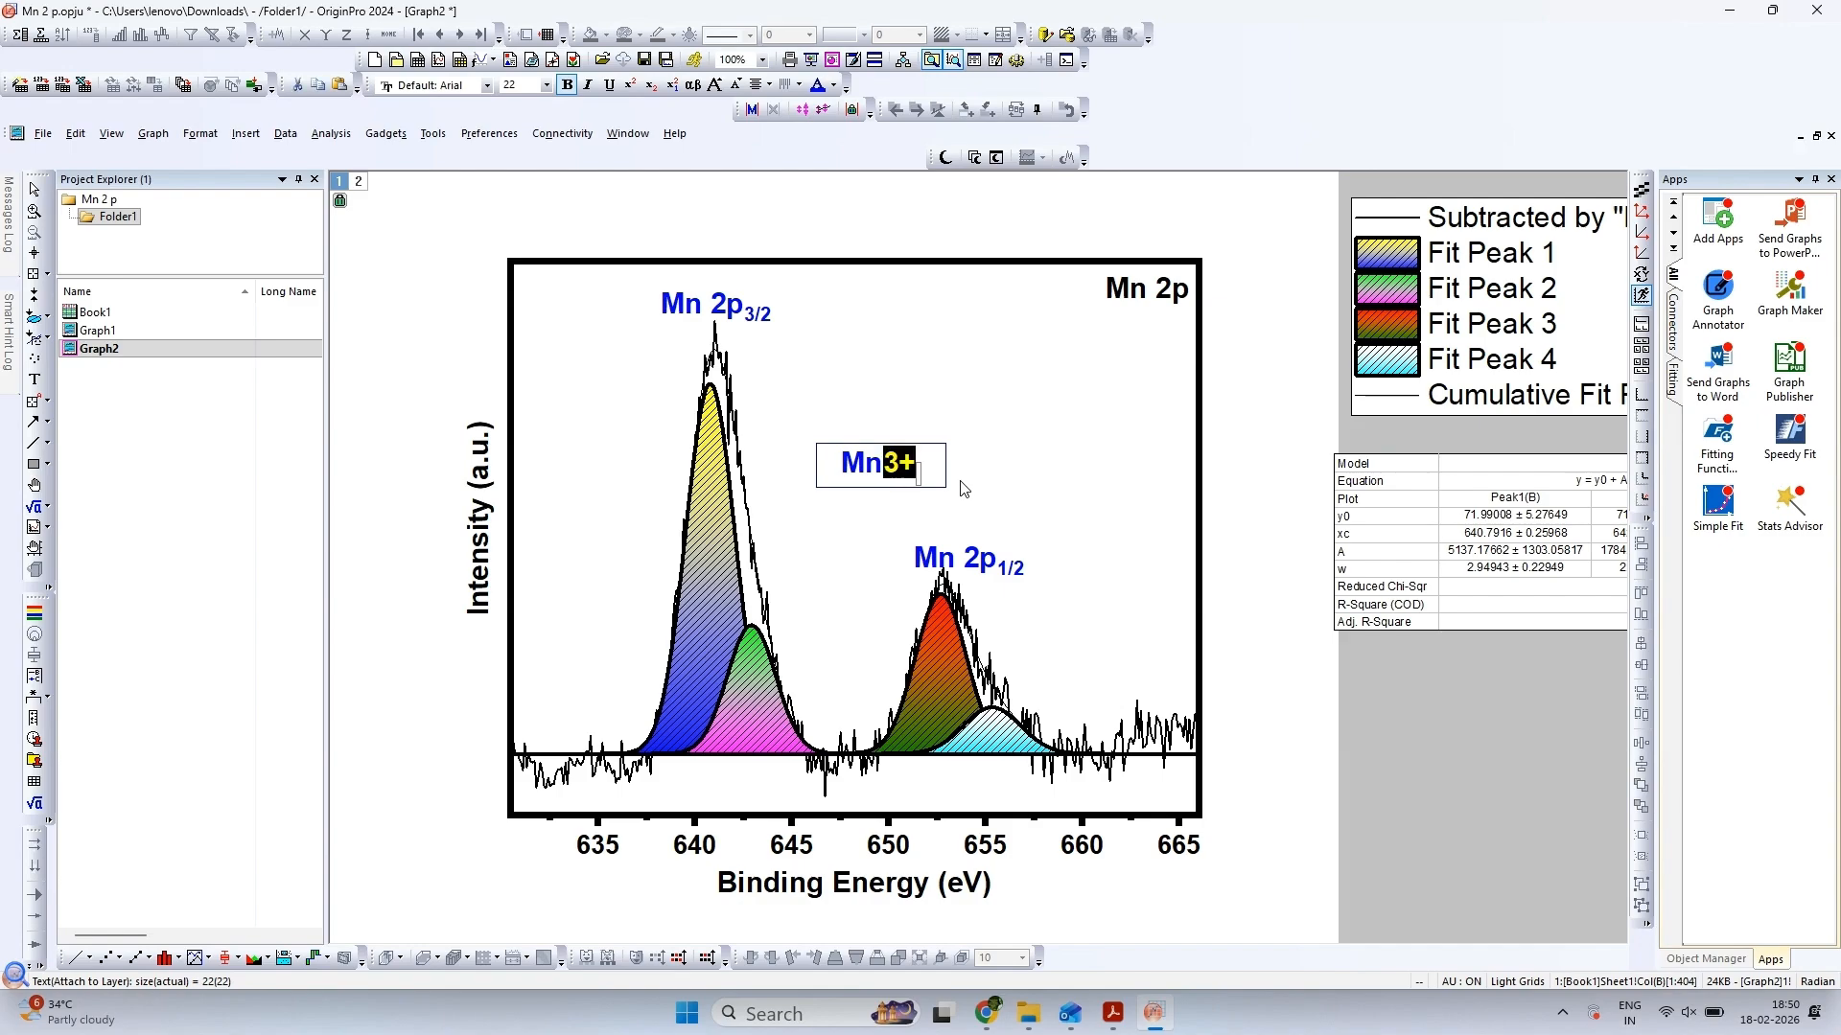
{"action": "left_click", "coordinate": [629, 85]}
Color the Mn3+ label dark red and place it just left of the tallest fitted peak's top
{"action": "key", "text": "shift+Home"}
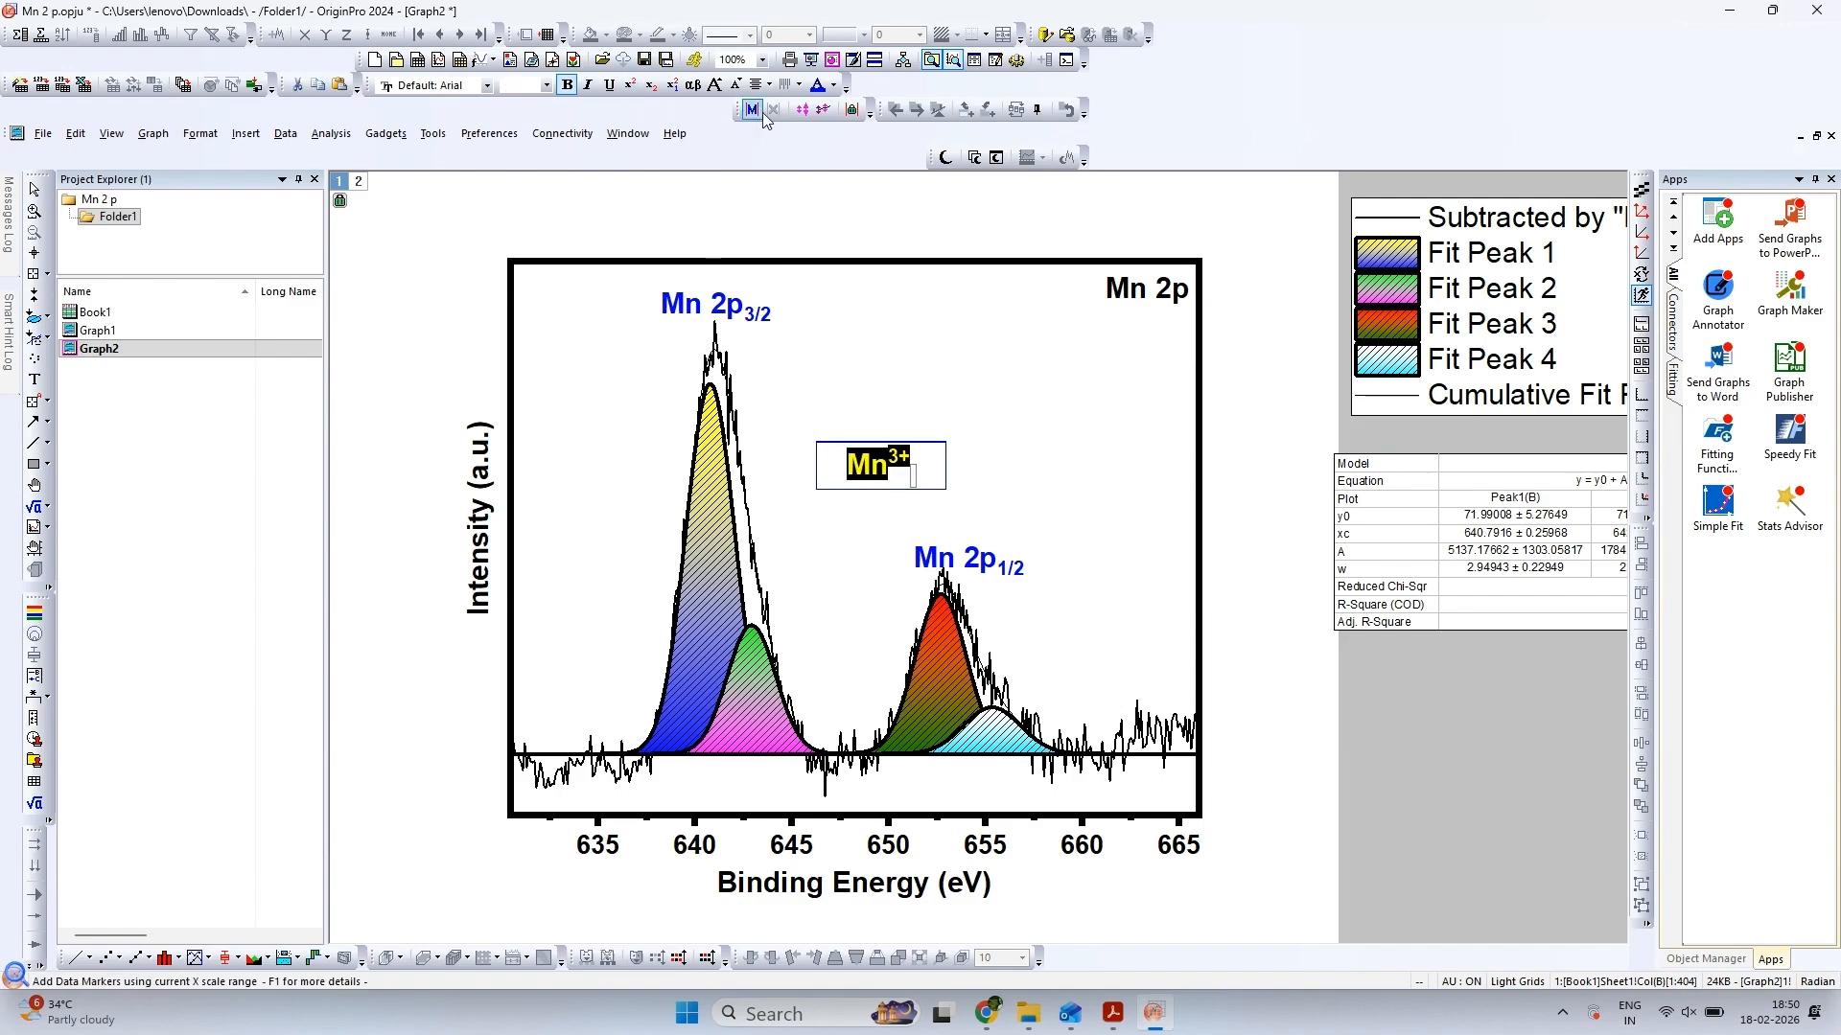
{"action": "left_click", "coordinate": [833, 86]}
{"action": "left_click", "coordinate": [996, 114]}
{"action": "left_click", "coordinate": [1007, 362]}
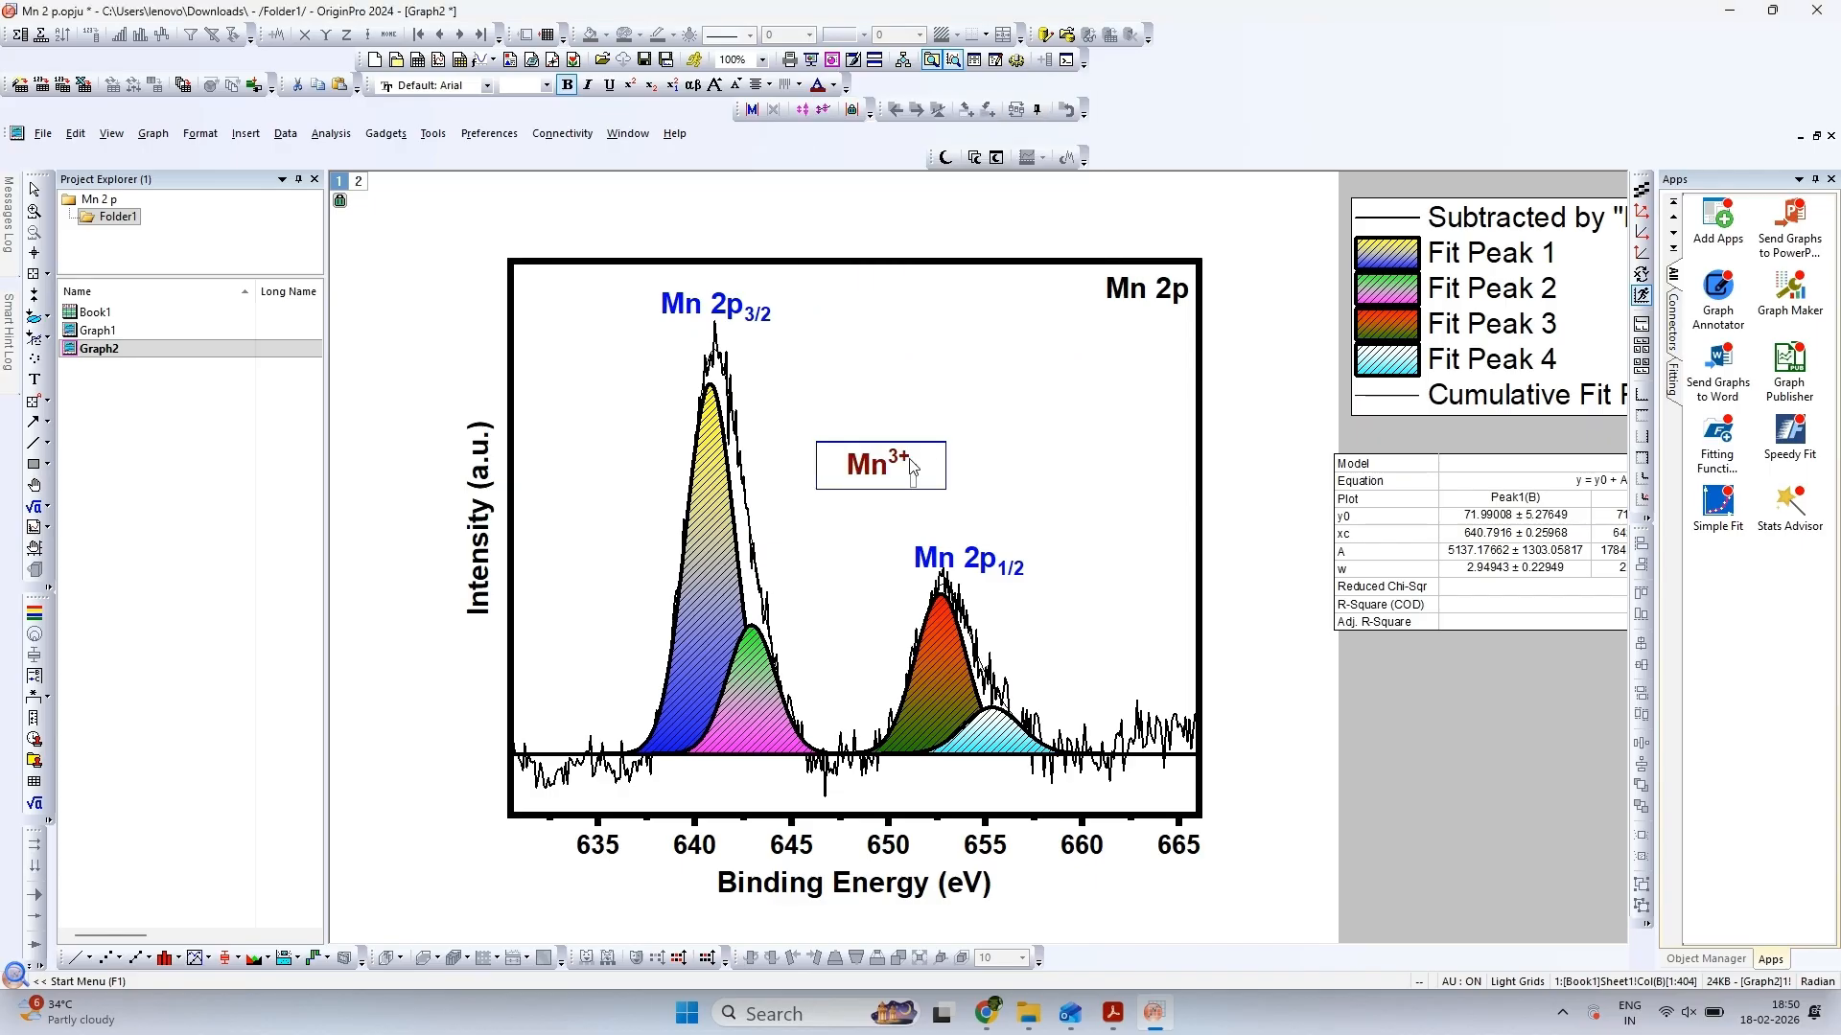
{"action": "left_click_drag", "start_coordinate": [678, 406], "coordinate": [653, 395]}
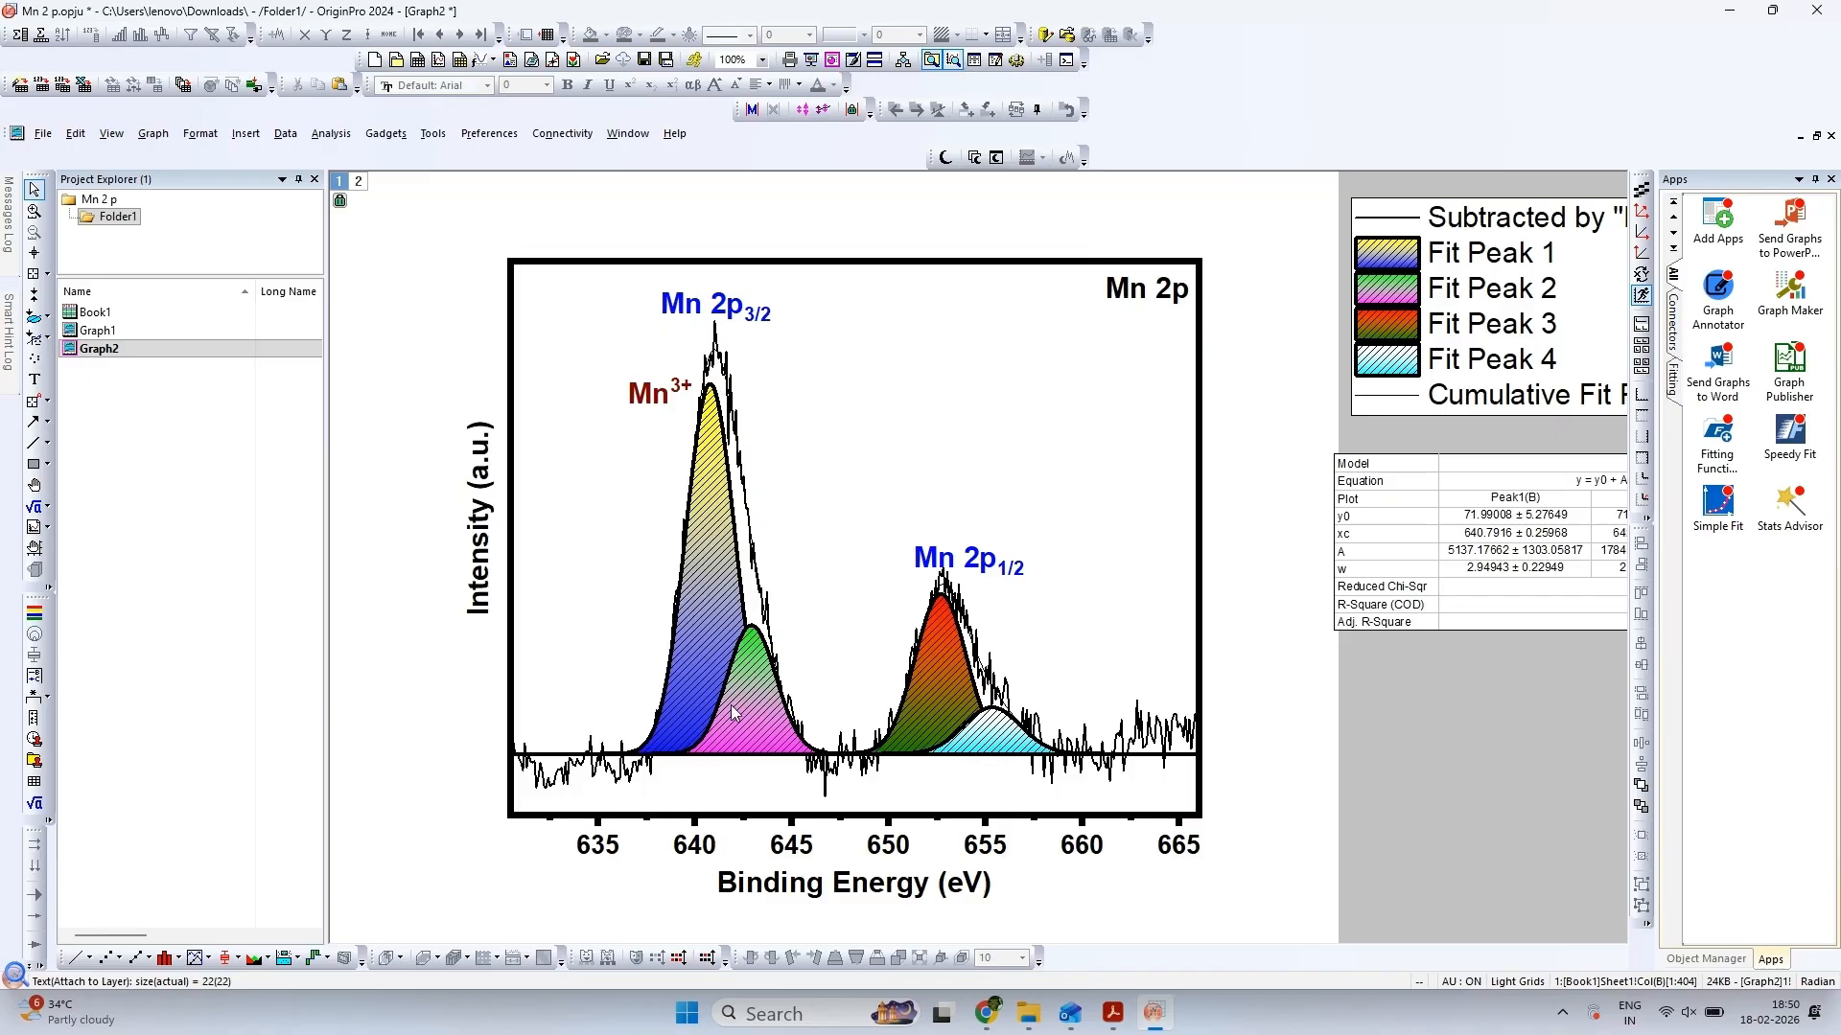
Duplicate the Mn3+ label and place the copy just right of the red-green fitted peak's top, under the Mn 2p1/2 label
{"action": "left_click", "coordinate": [660, 401]}
{"action": "key", "text": "ctrl+c"}
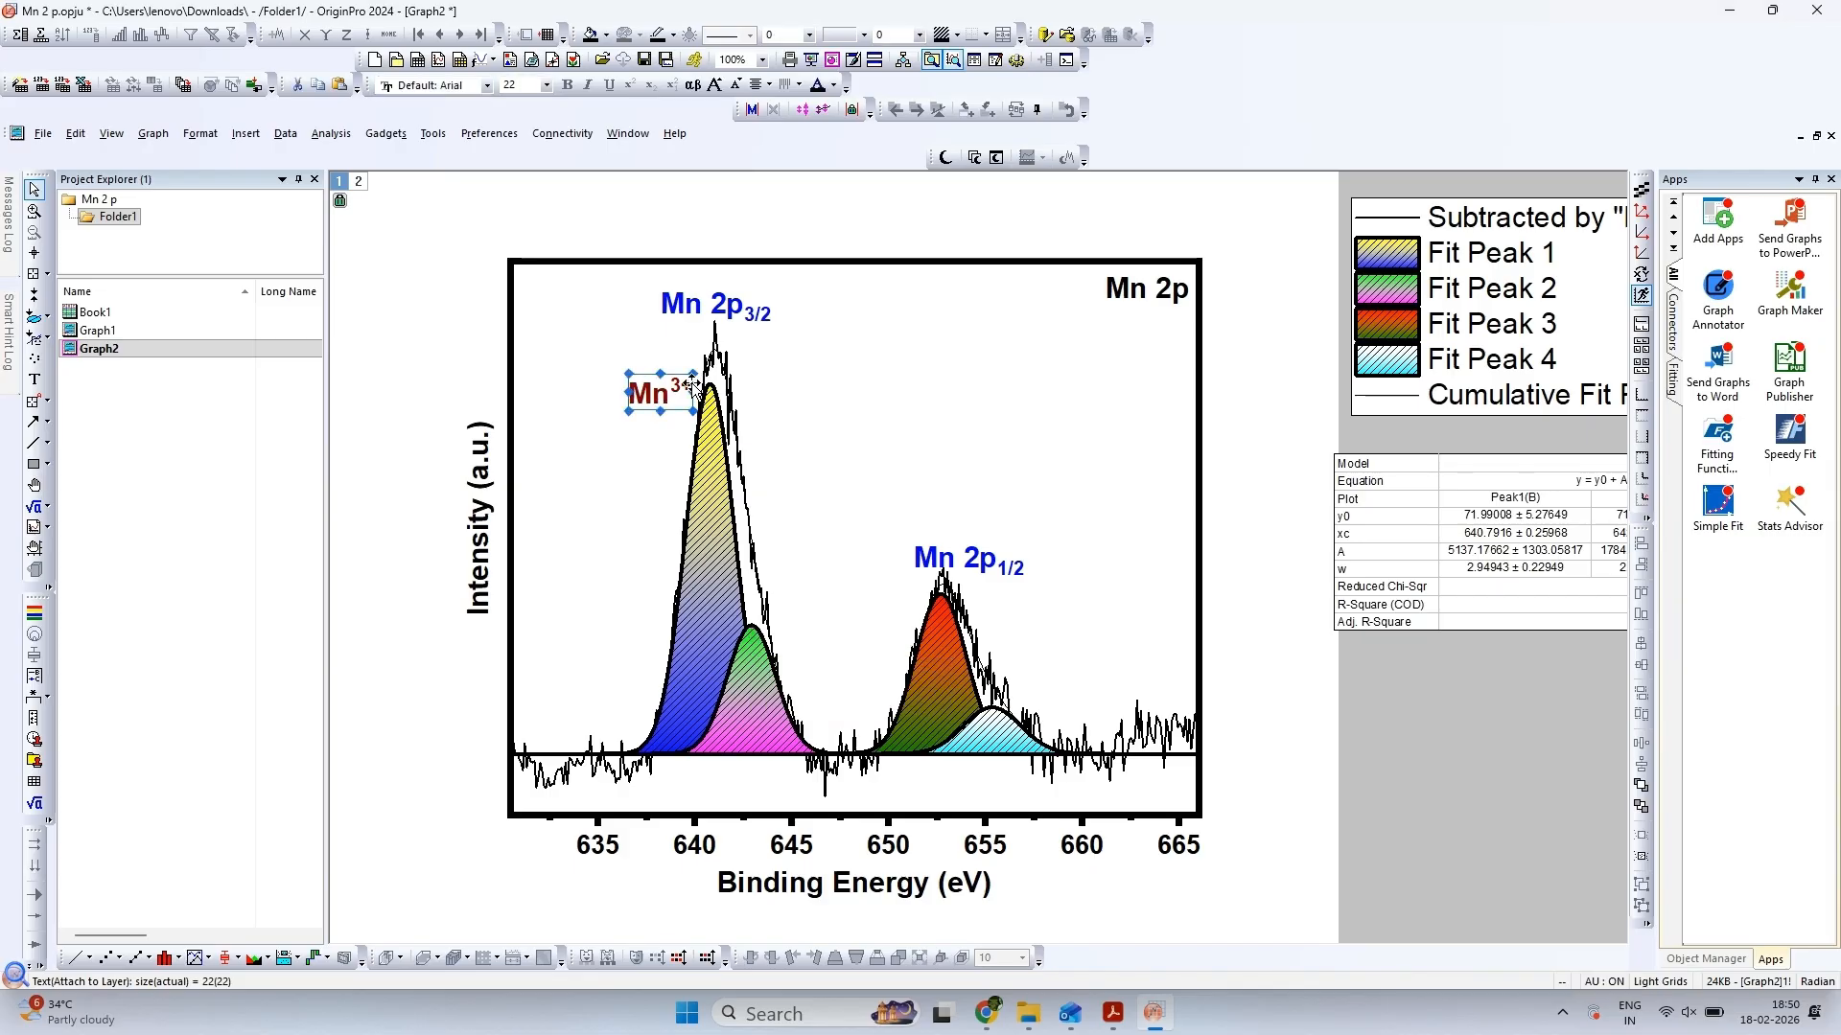
{"action": "left_click", "coordinate": [818, 424]}
{"action": "key", "text": "ctrl+v"}
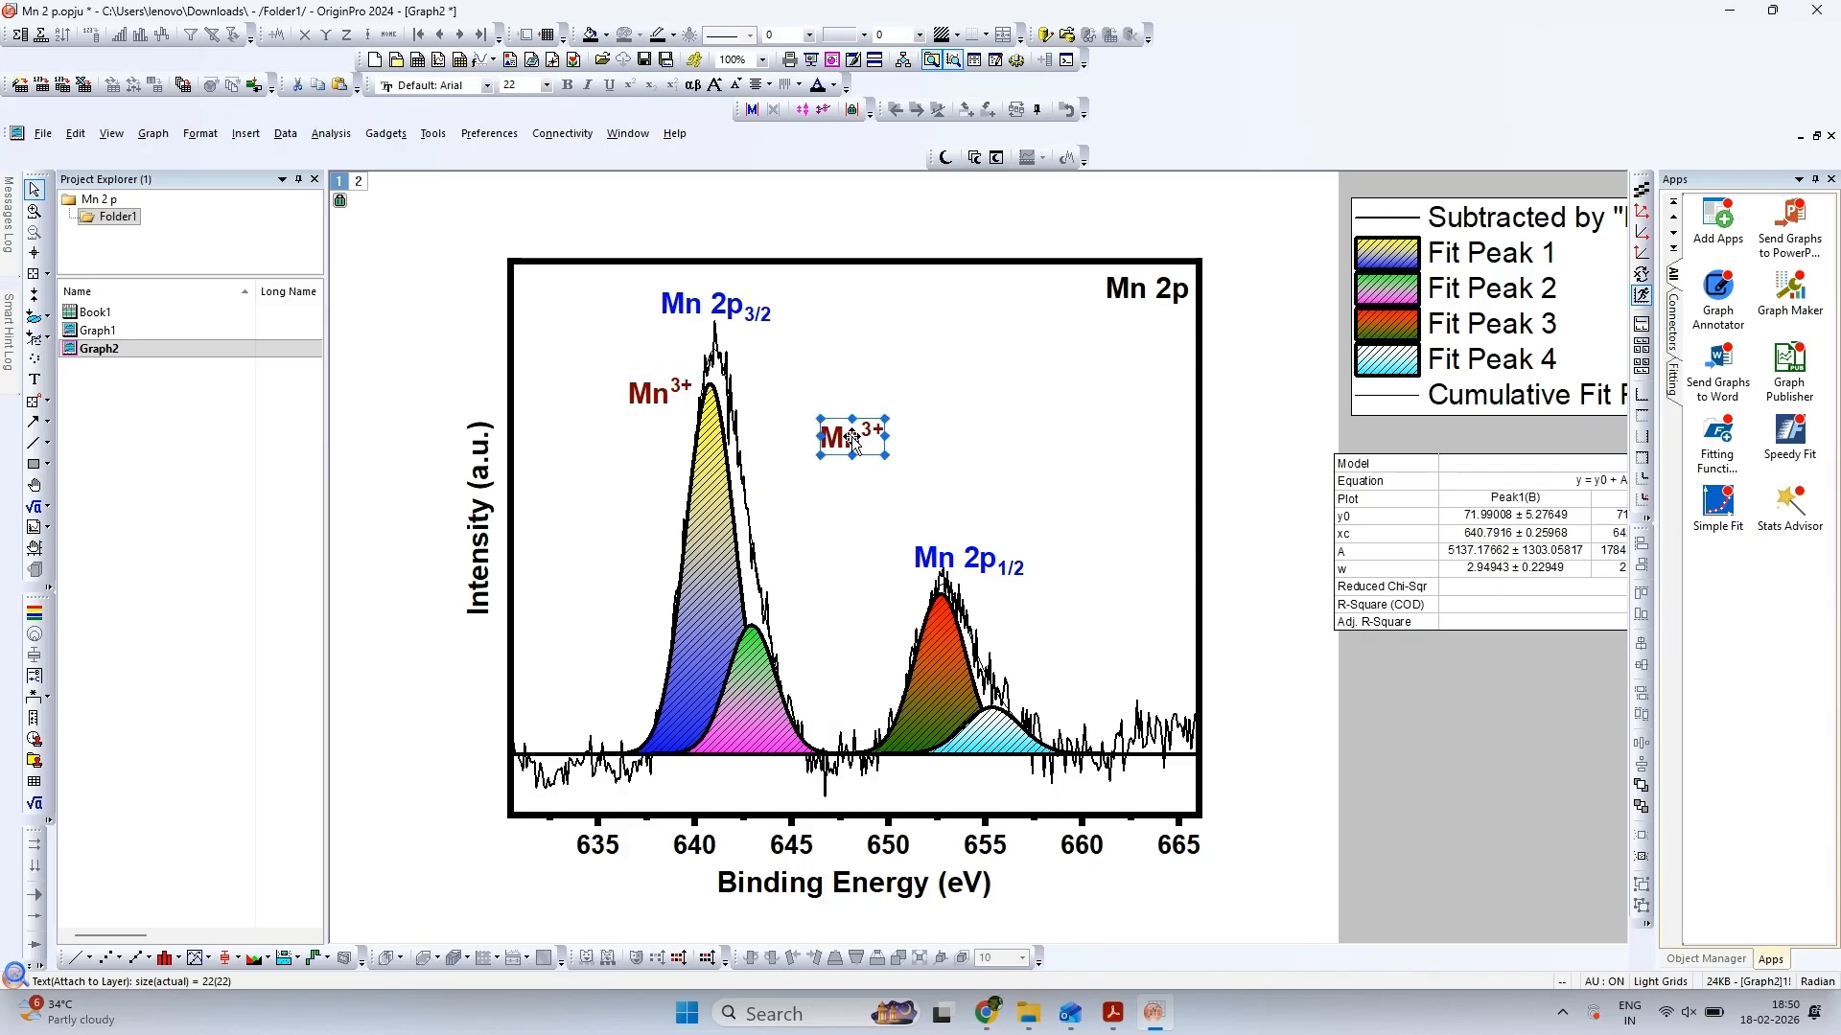
{"action": "left_click_drag", "start_coordinate": [854, 443], "coordinate": [1000, 599]}
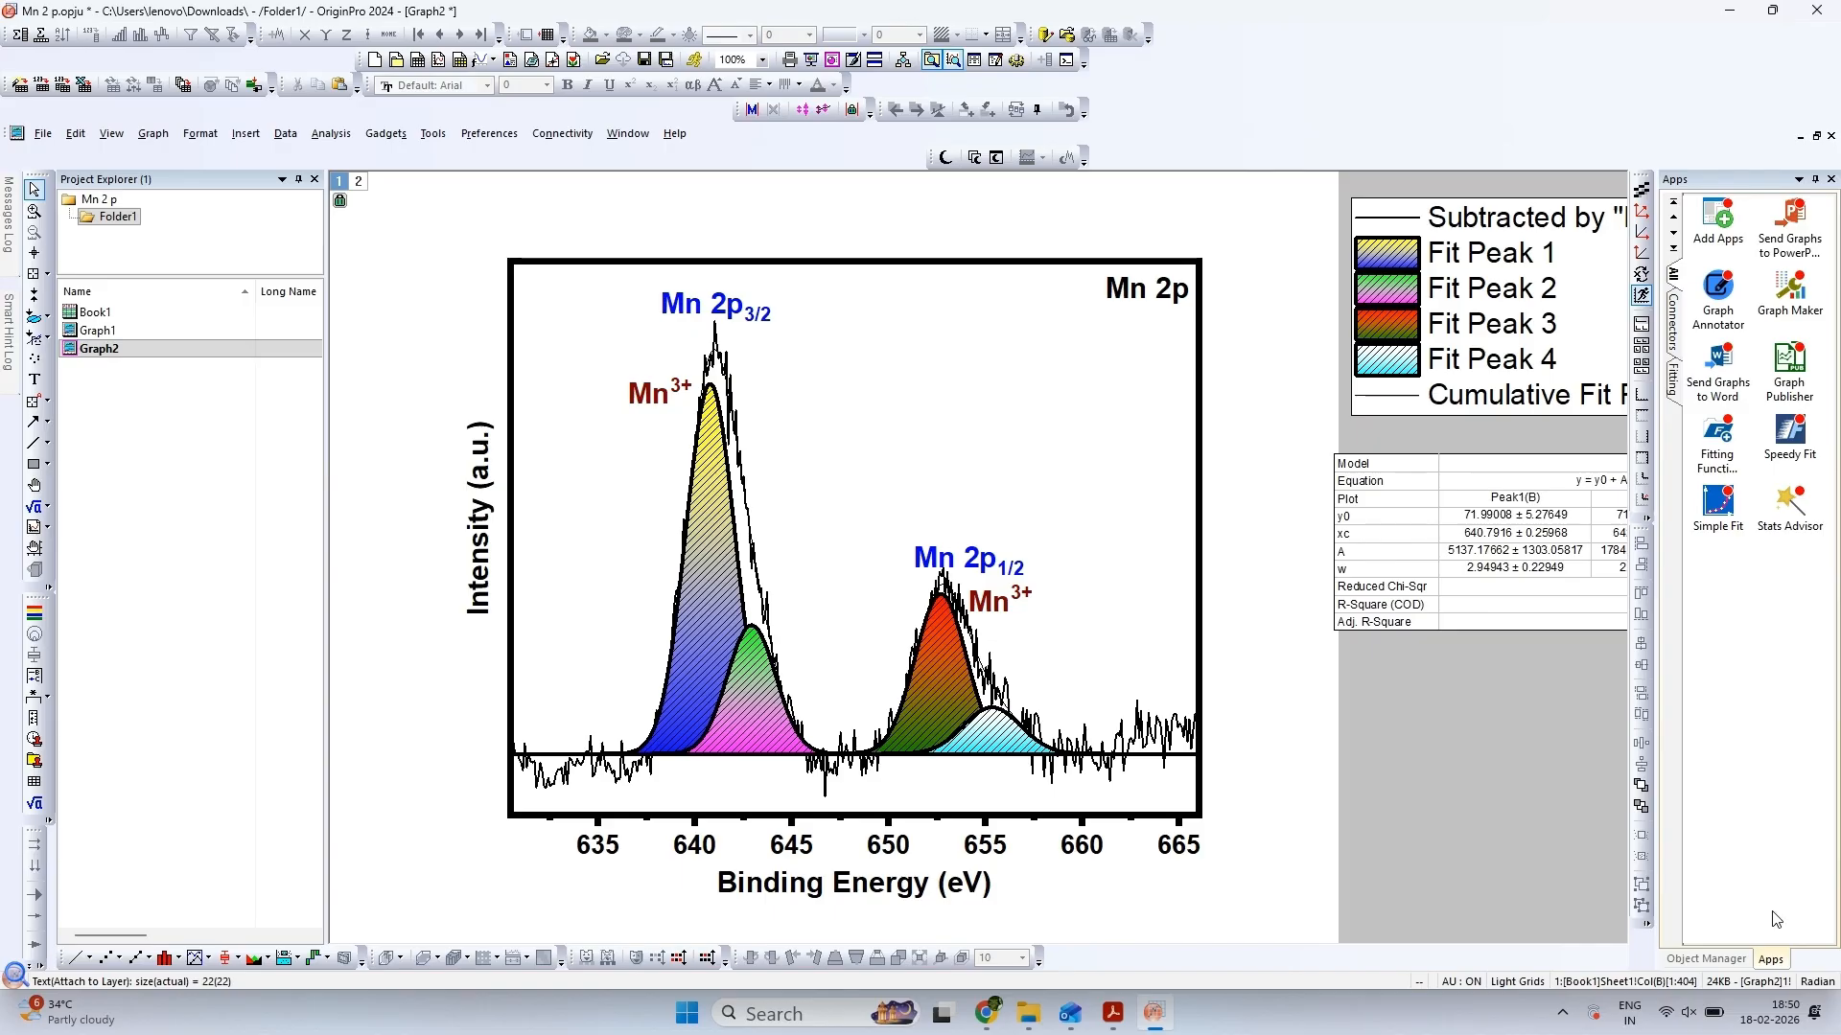
Paste another copy of the Mn3+ label into the empty area between the two peak groups and color it magenta
{"action": "left_click", "coordinate": [1030, 621]}
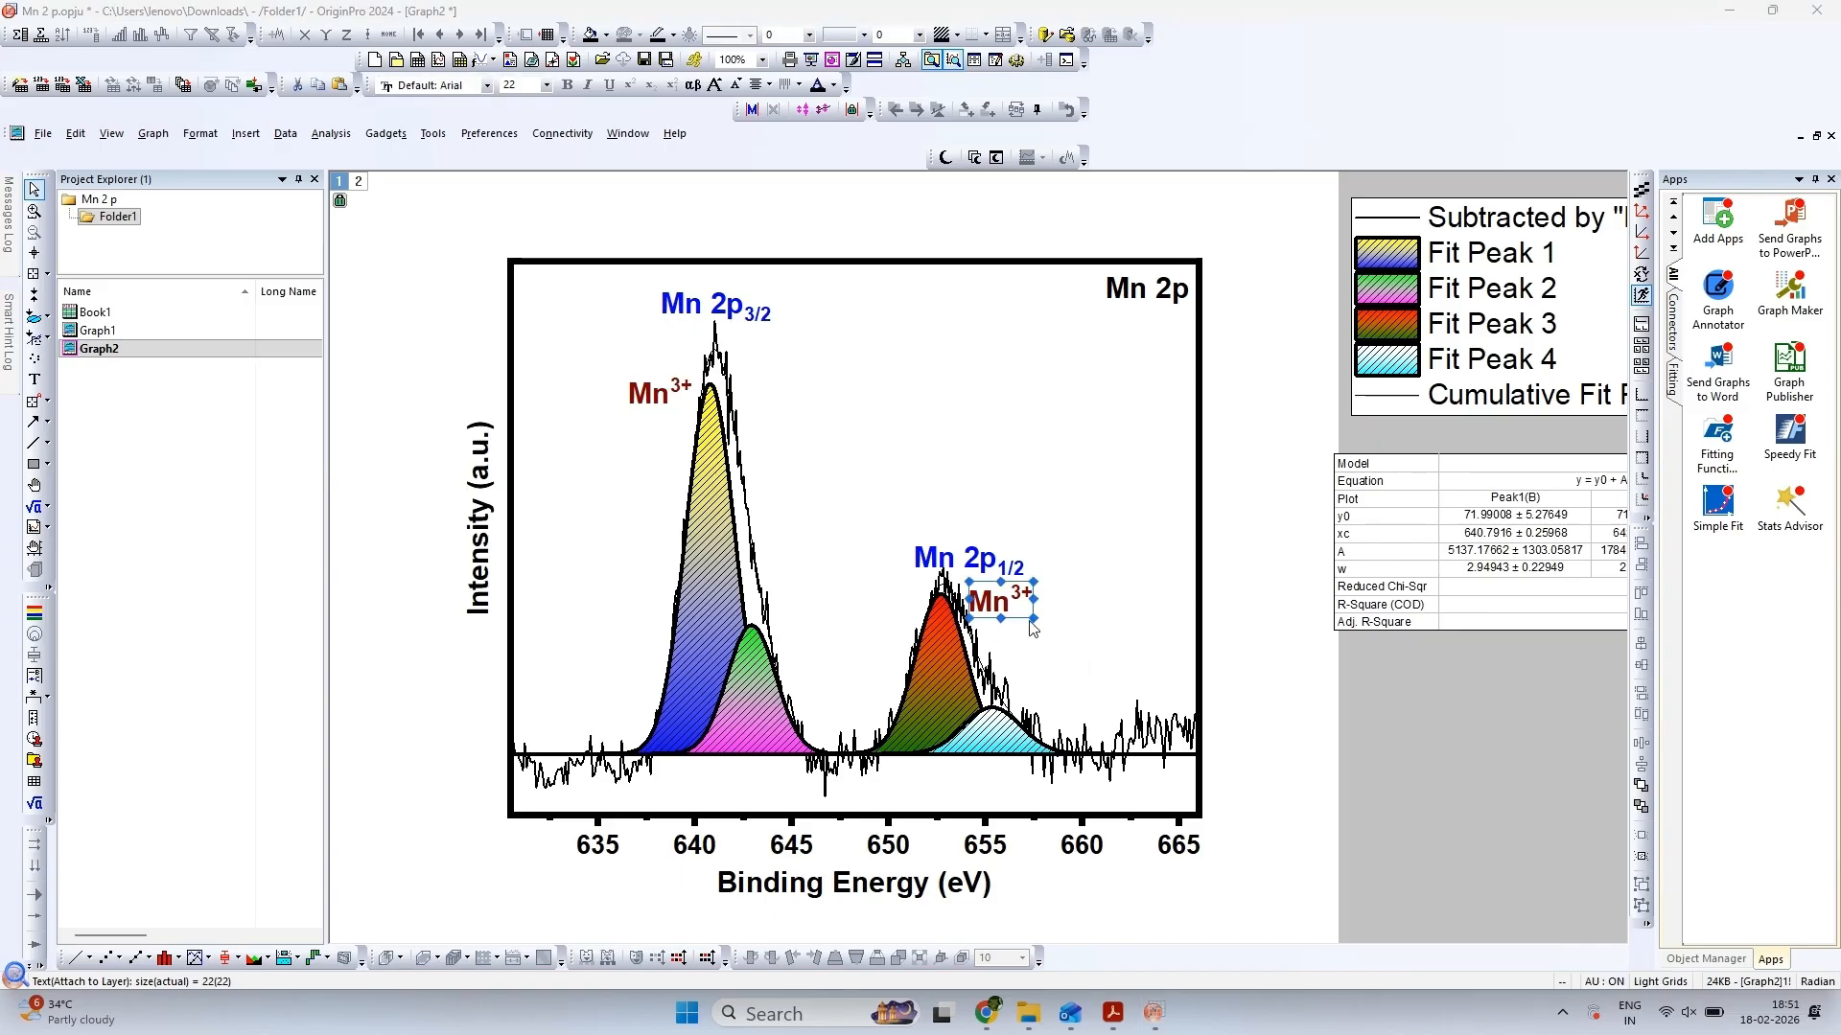
{"action": "key", "text": "ctrl+v"}
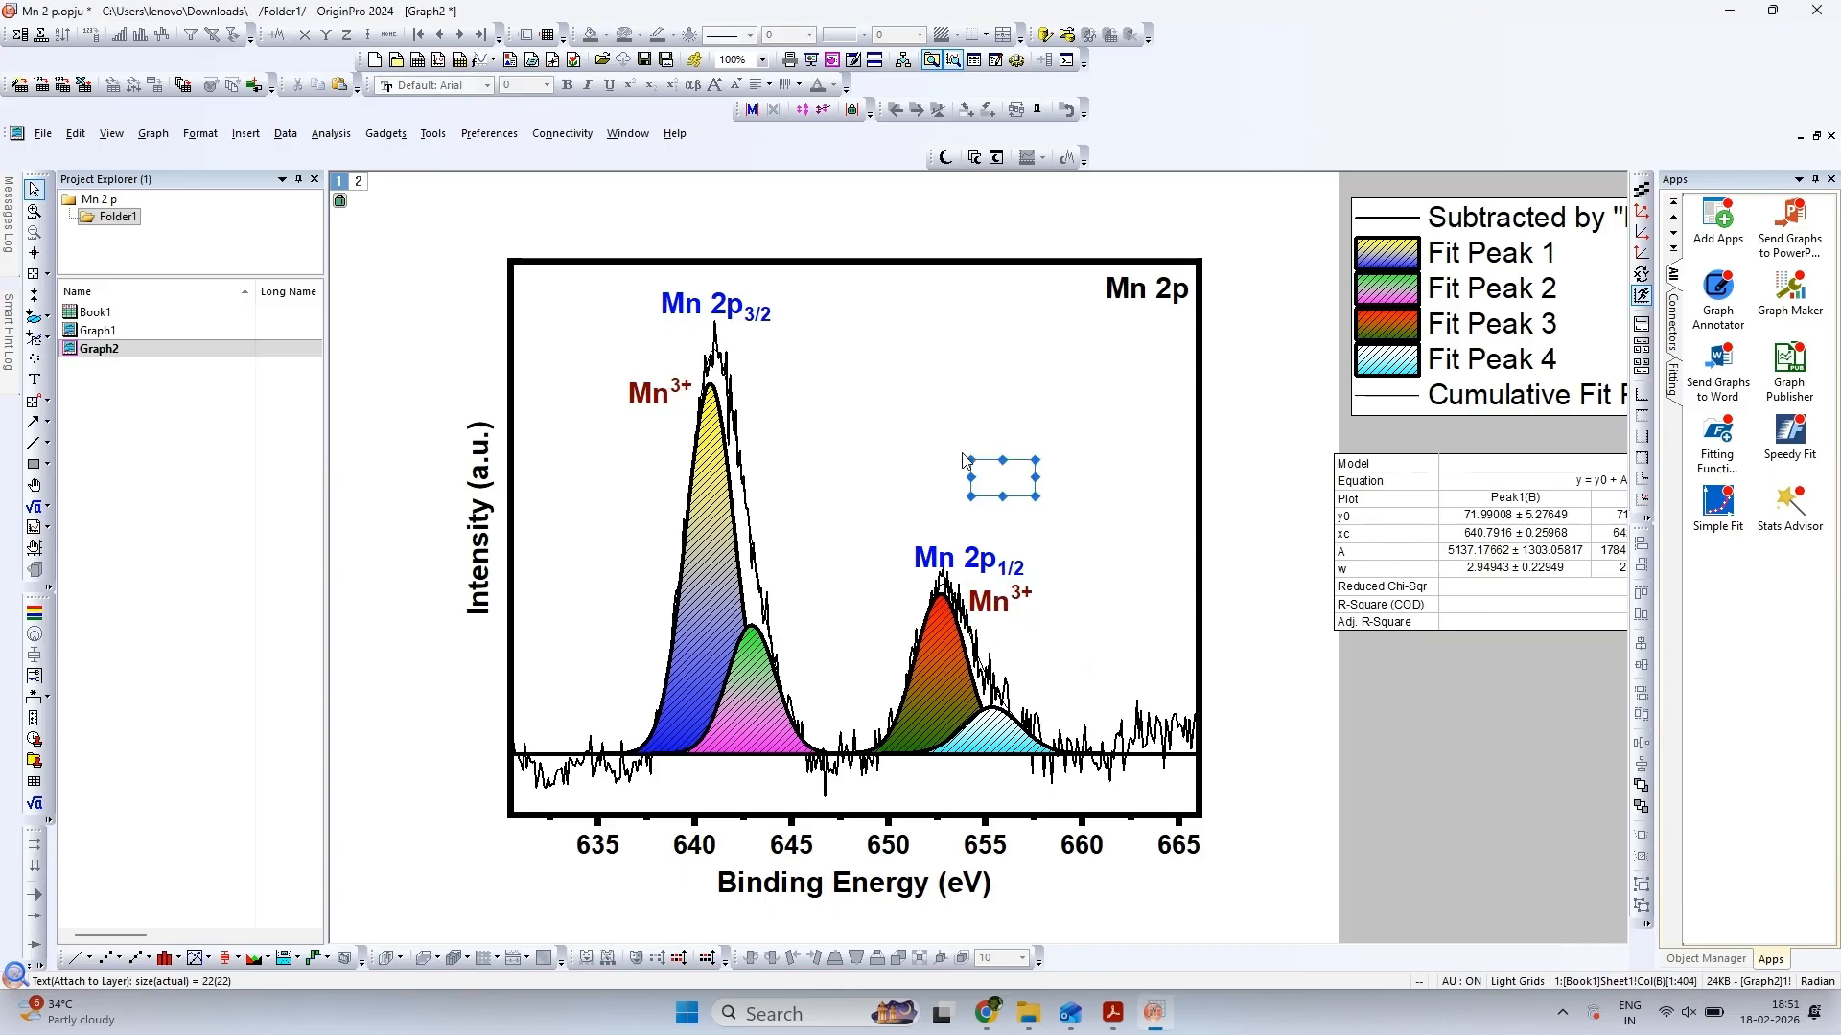
{"action": "left_click_drag", "start_coordinate": [994, 467], "coordinate": [884, 441]}
{"action": "double_click", "coordinate": [889, 449]}
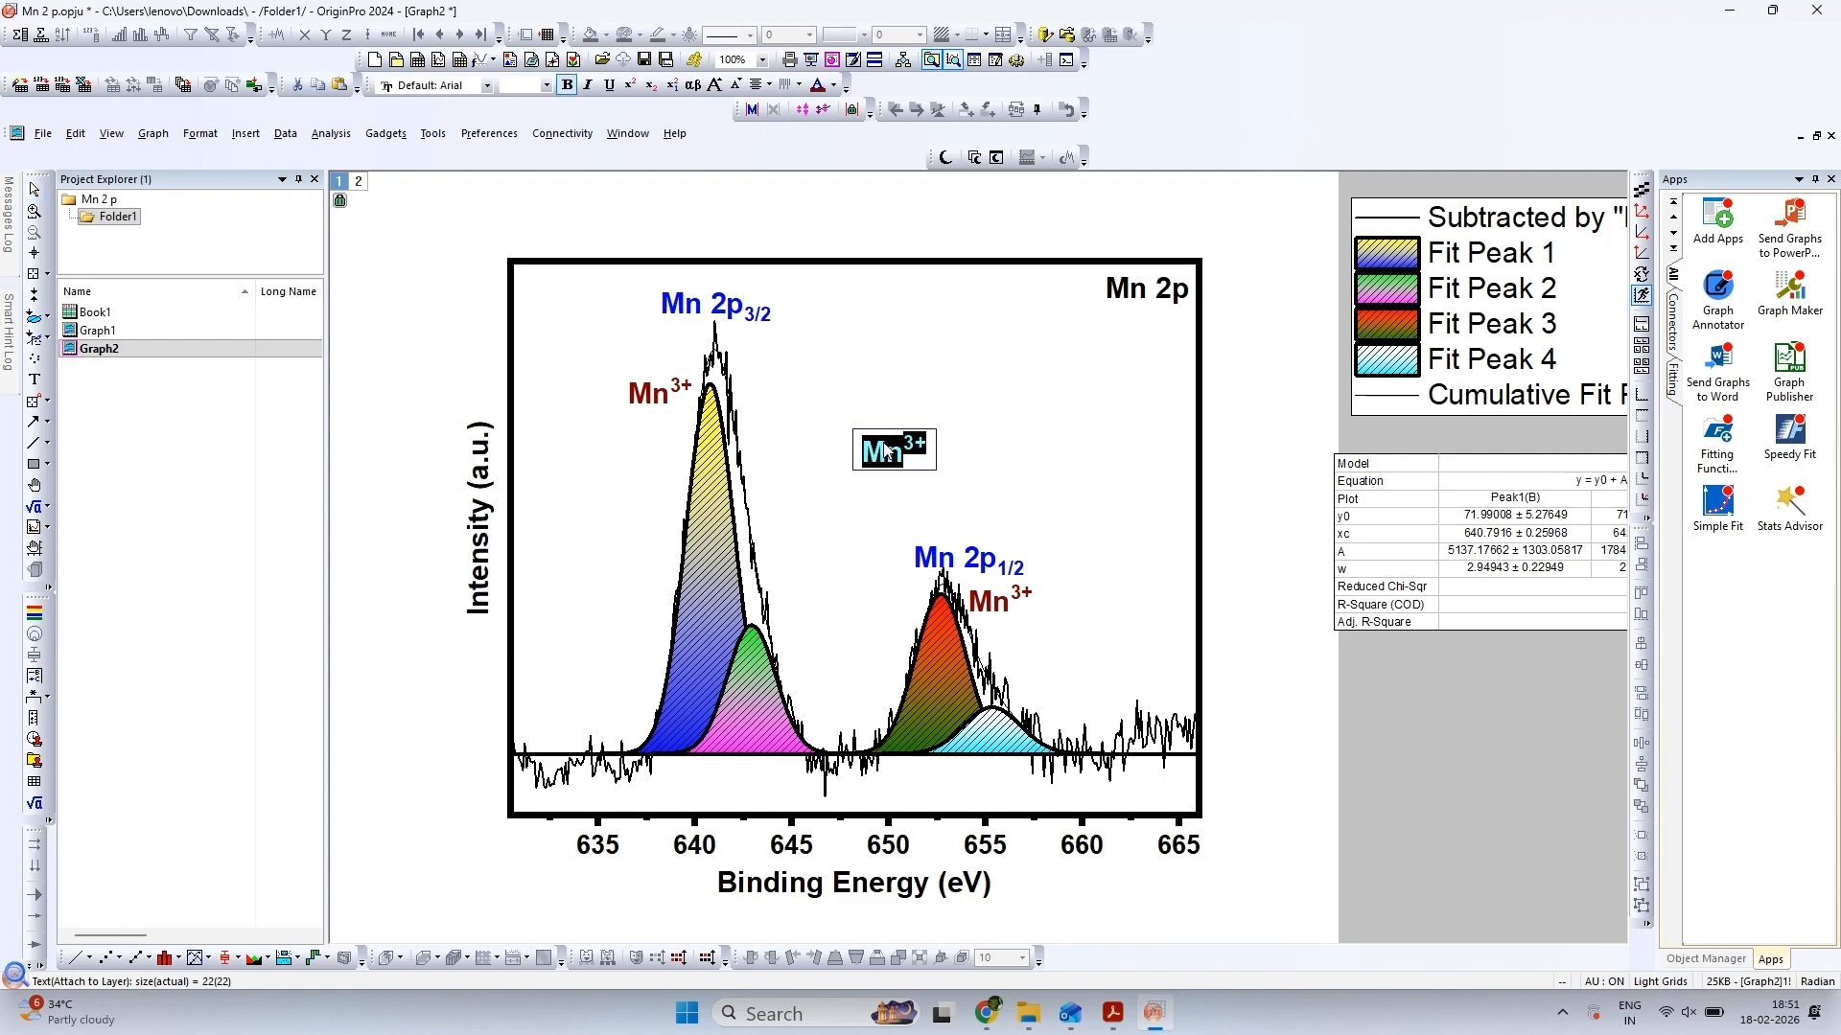
{"action": "left_click", "coordinate": [835, 89]}
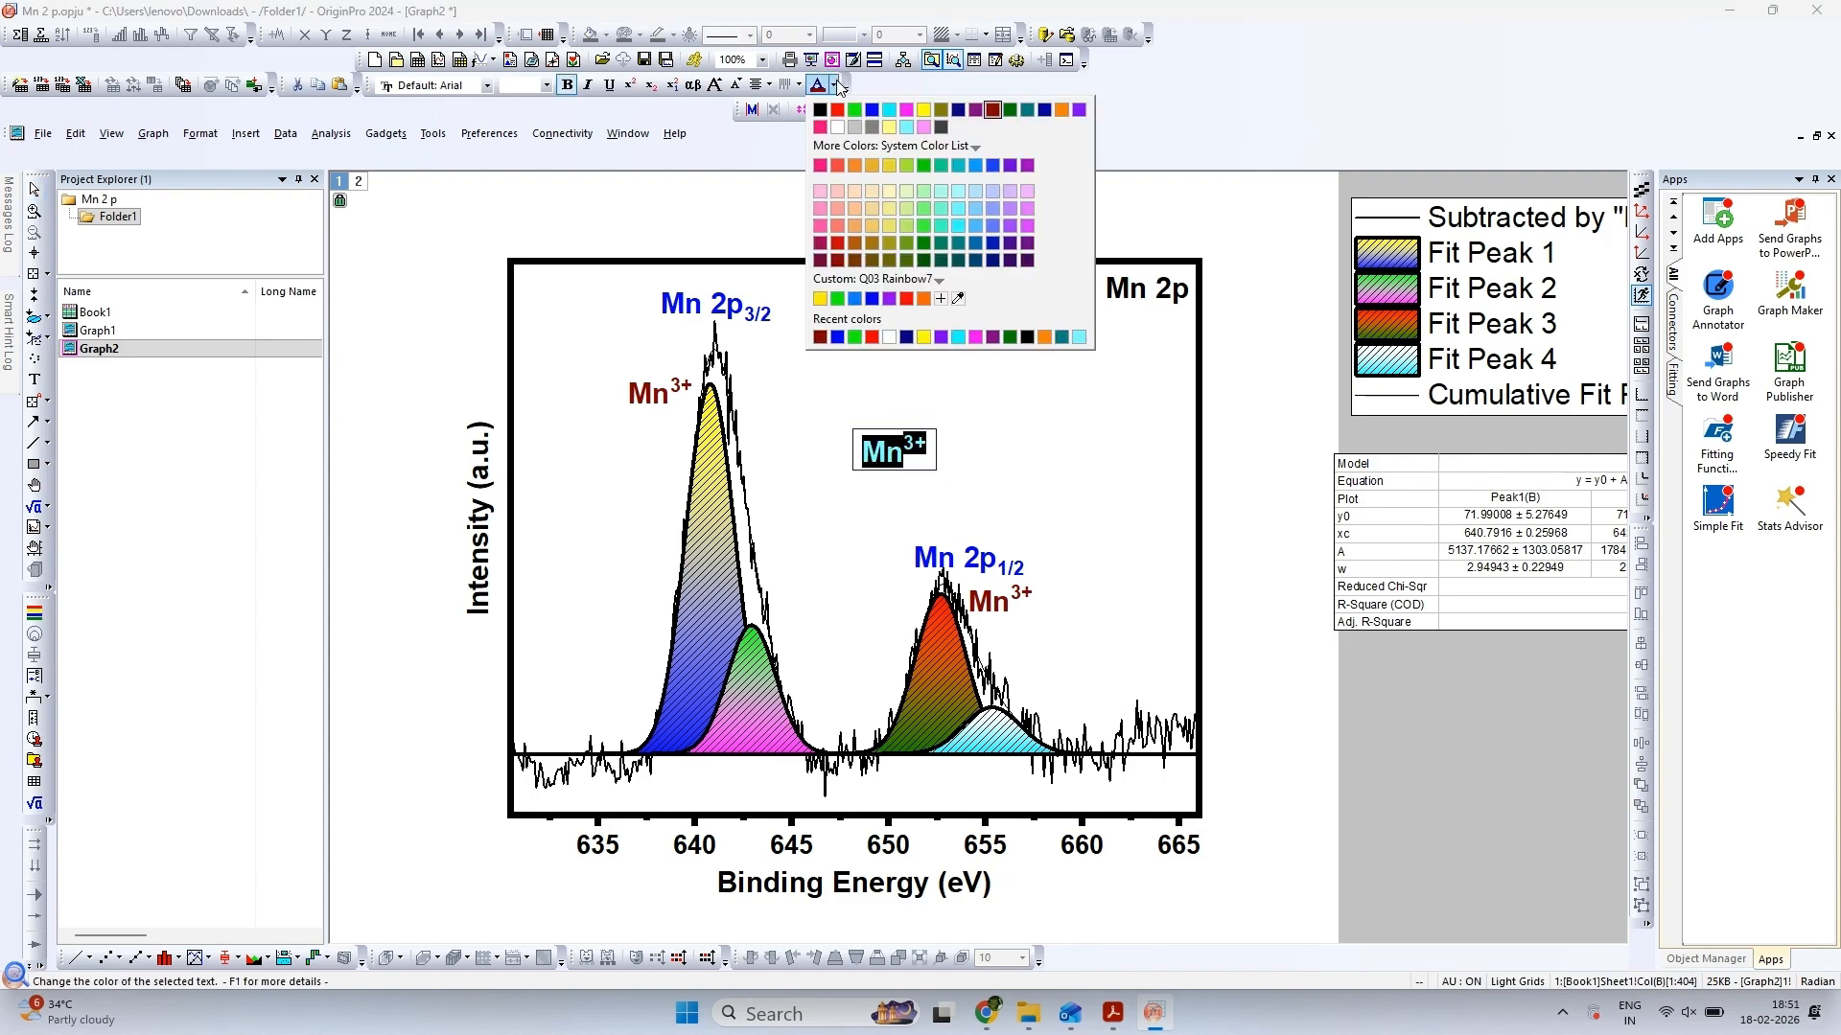
{"action": "left_click", "coordinate": [907, 111]}
{"action": "left_click", "coordinate": [1005, 405]}
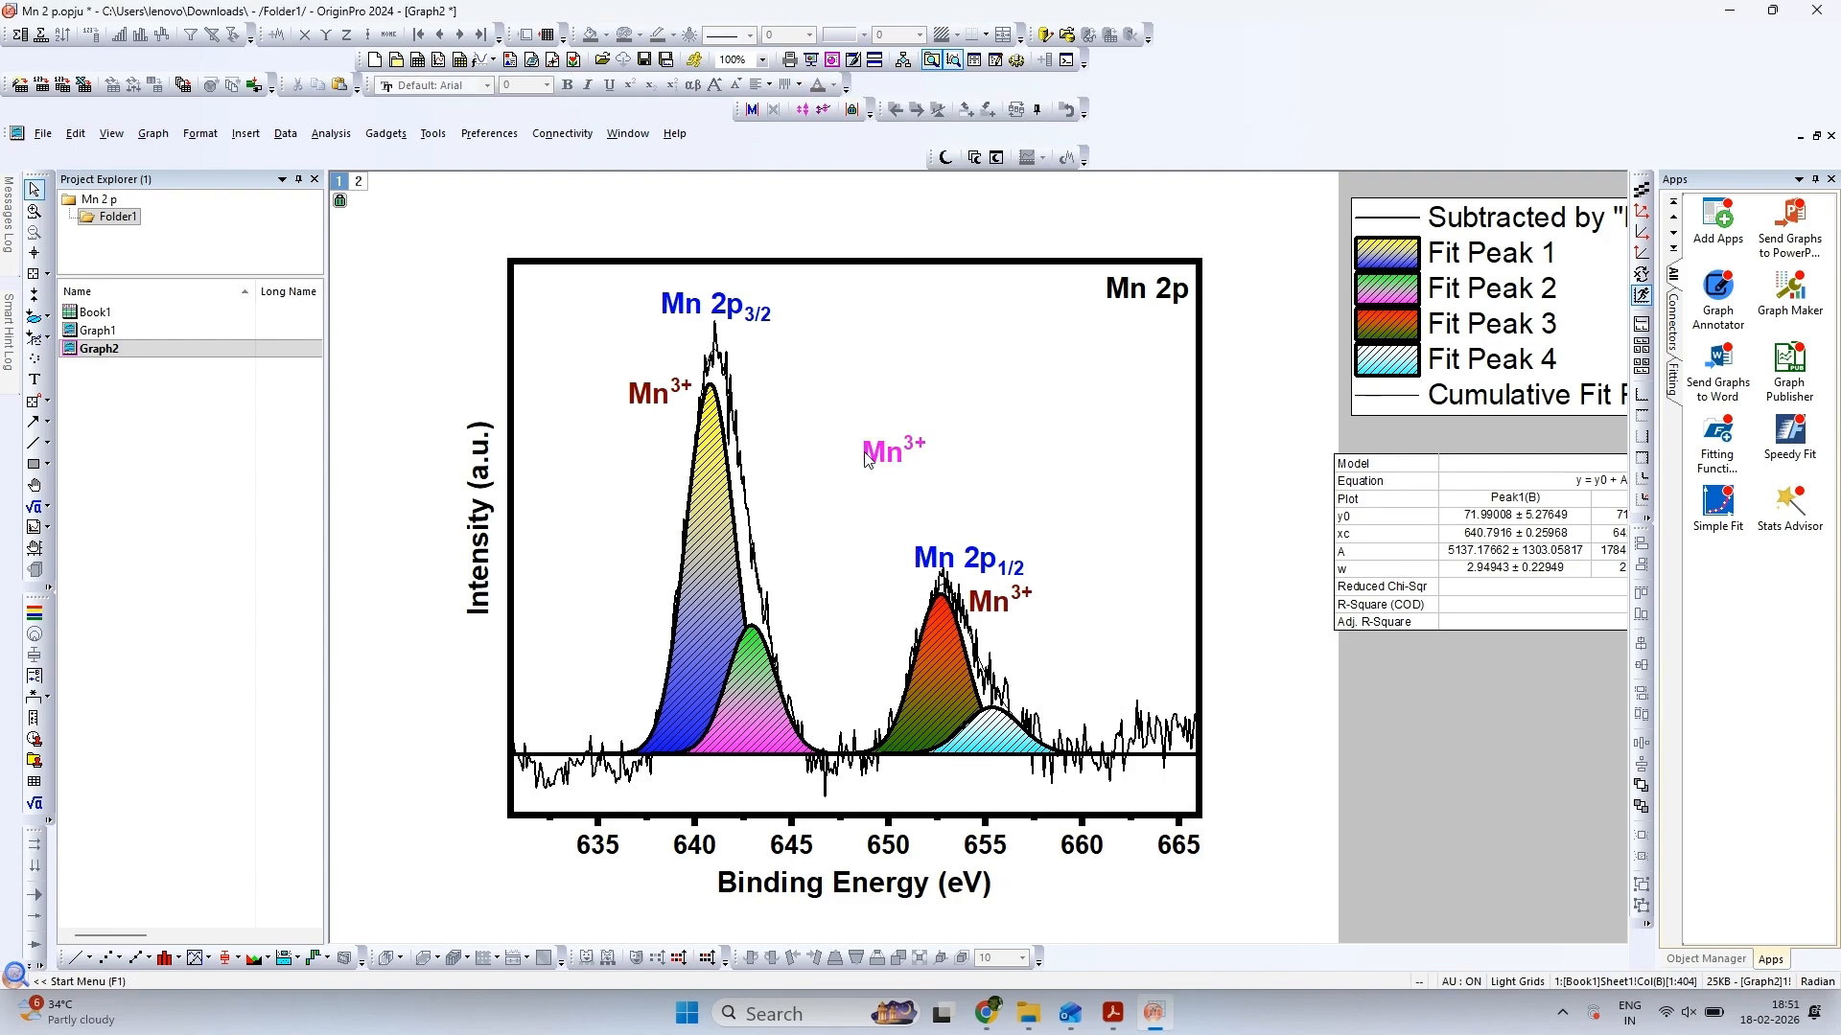
Change the magenta label's superscript to 4+ so that it reads "Mn4+"
{"action": "double_click", "coordinate": [914, 444]}
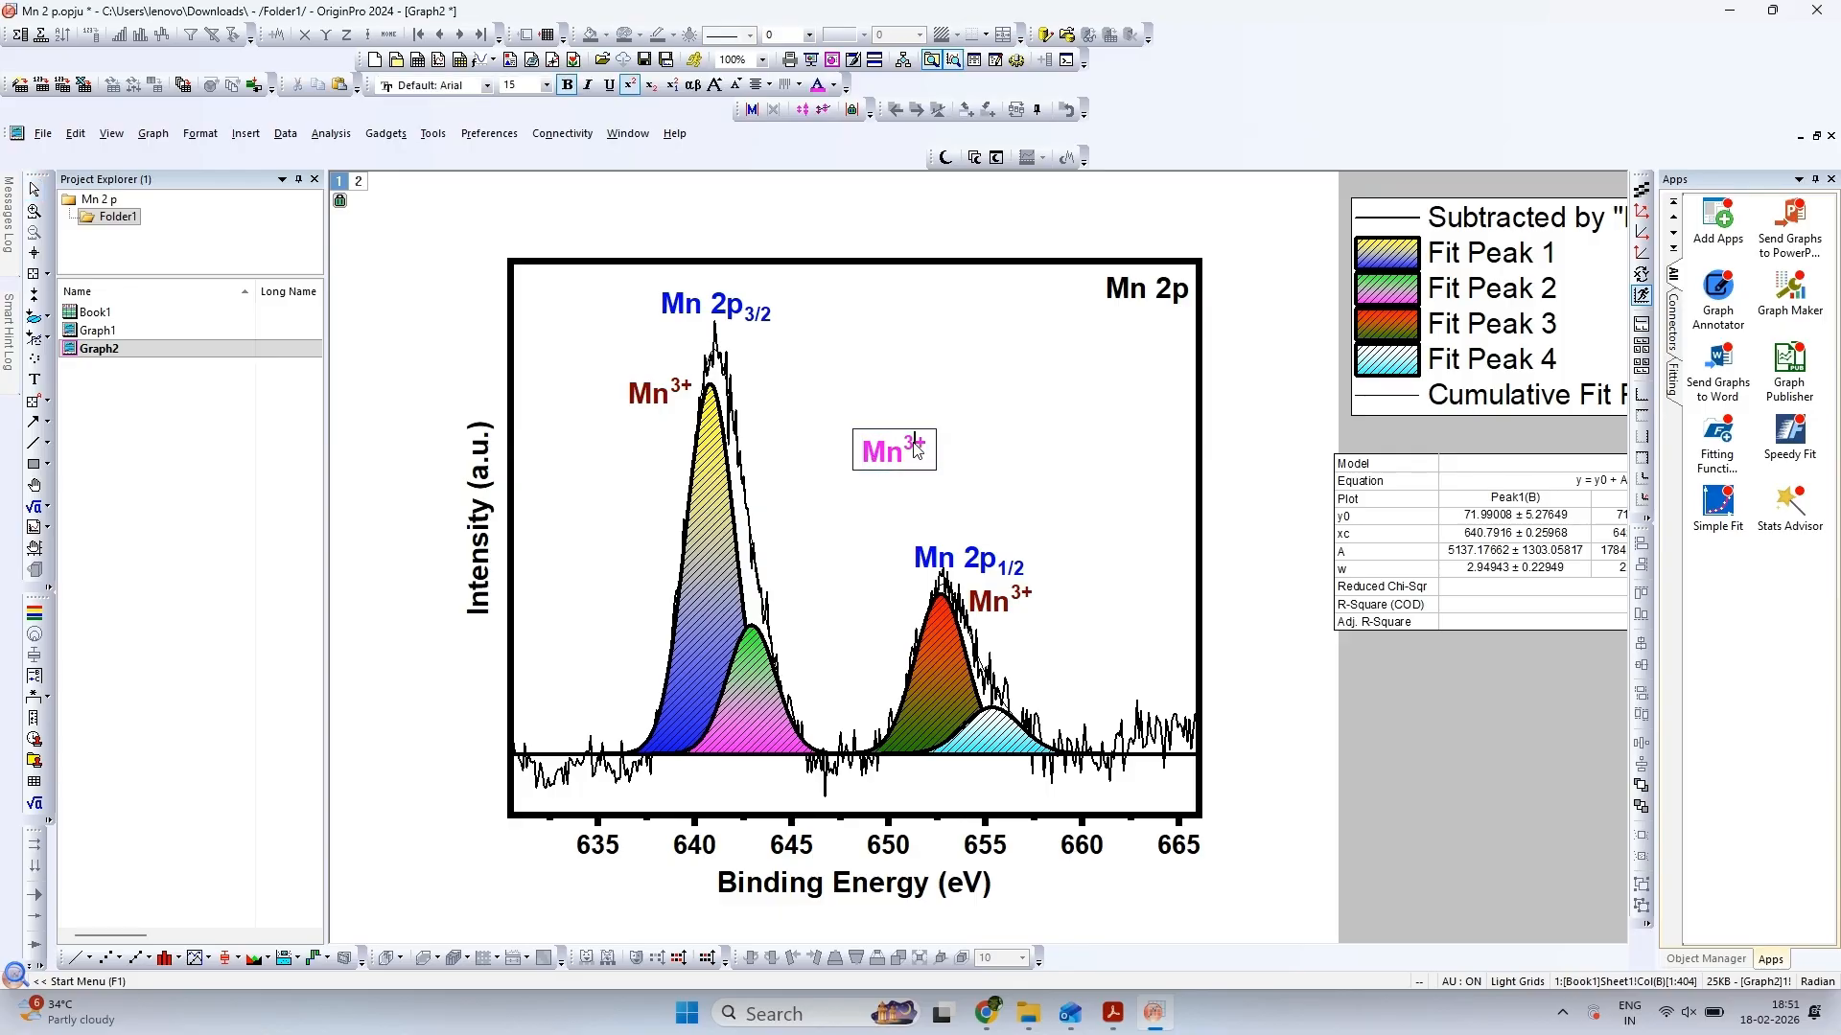
{"action": "key", "text": "BackSpace"}
{"action": "type", "text": "4"}
{"action": "key", "text": "Escape"}
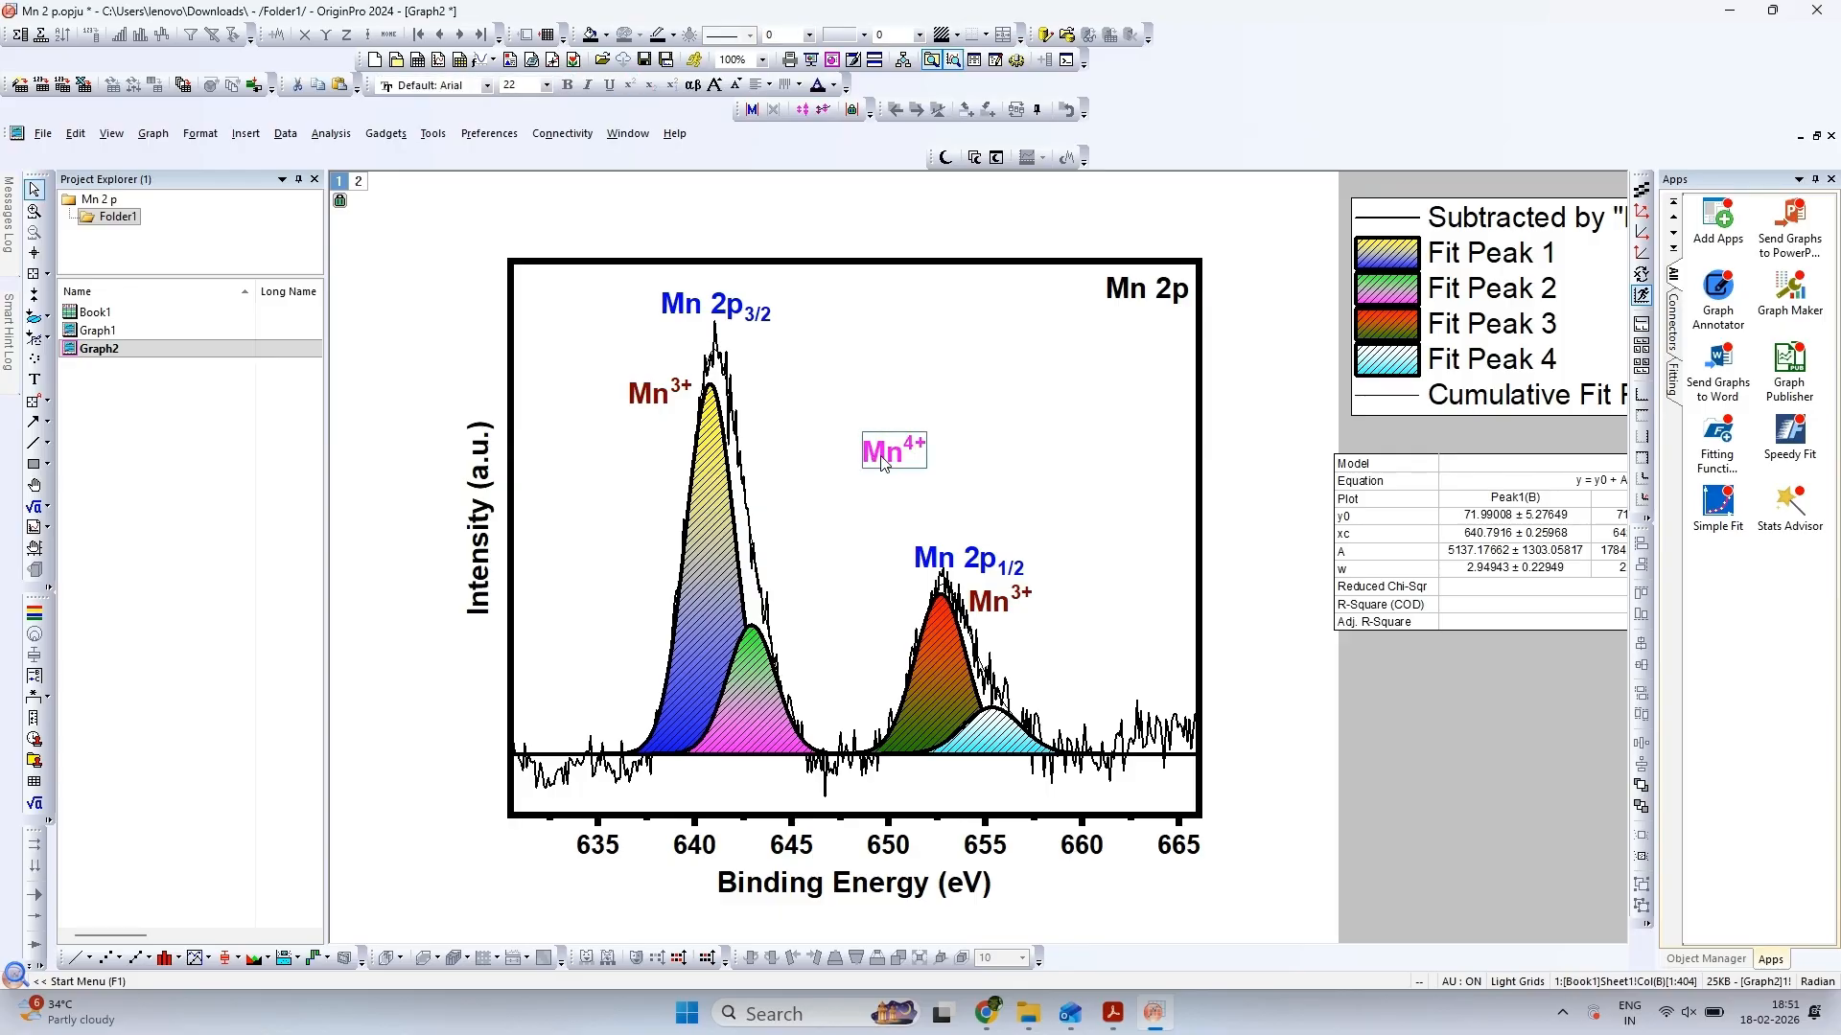
Duplicate the Mn4+ label and place the copy to the upper right of the small cyan fitted peak near 655 eV
{"action": "left_click", "coordinate": [1037, 451]}
{"action": "key", "text": "ctrl+v"}
{"action": "left_click_drag", "start_coordinate": [1053, 459], "coordinate": [1066, 668]}
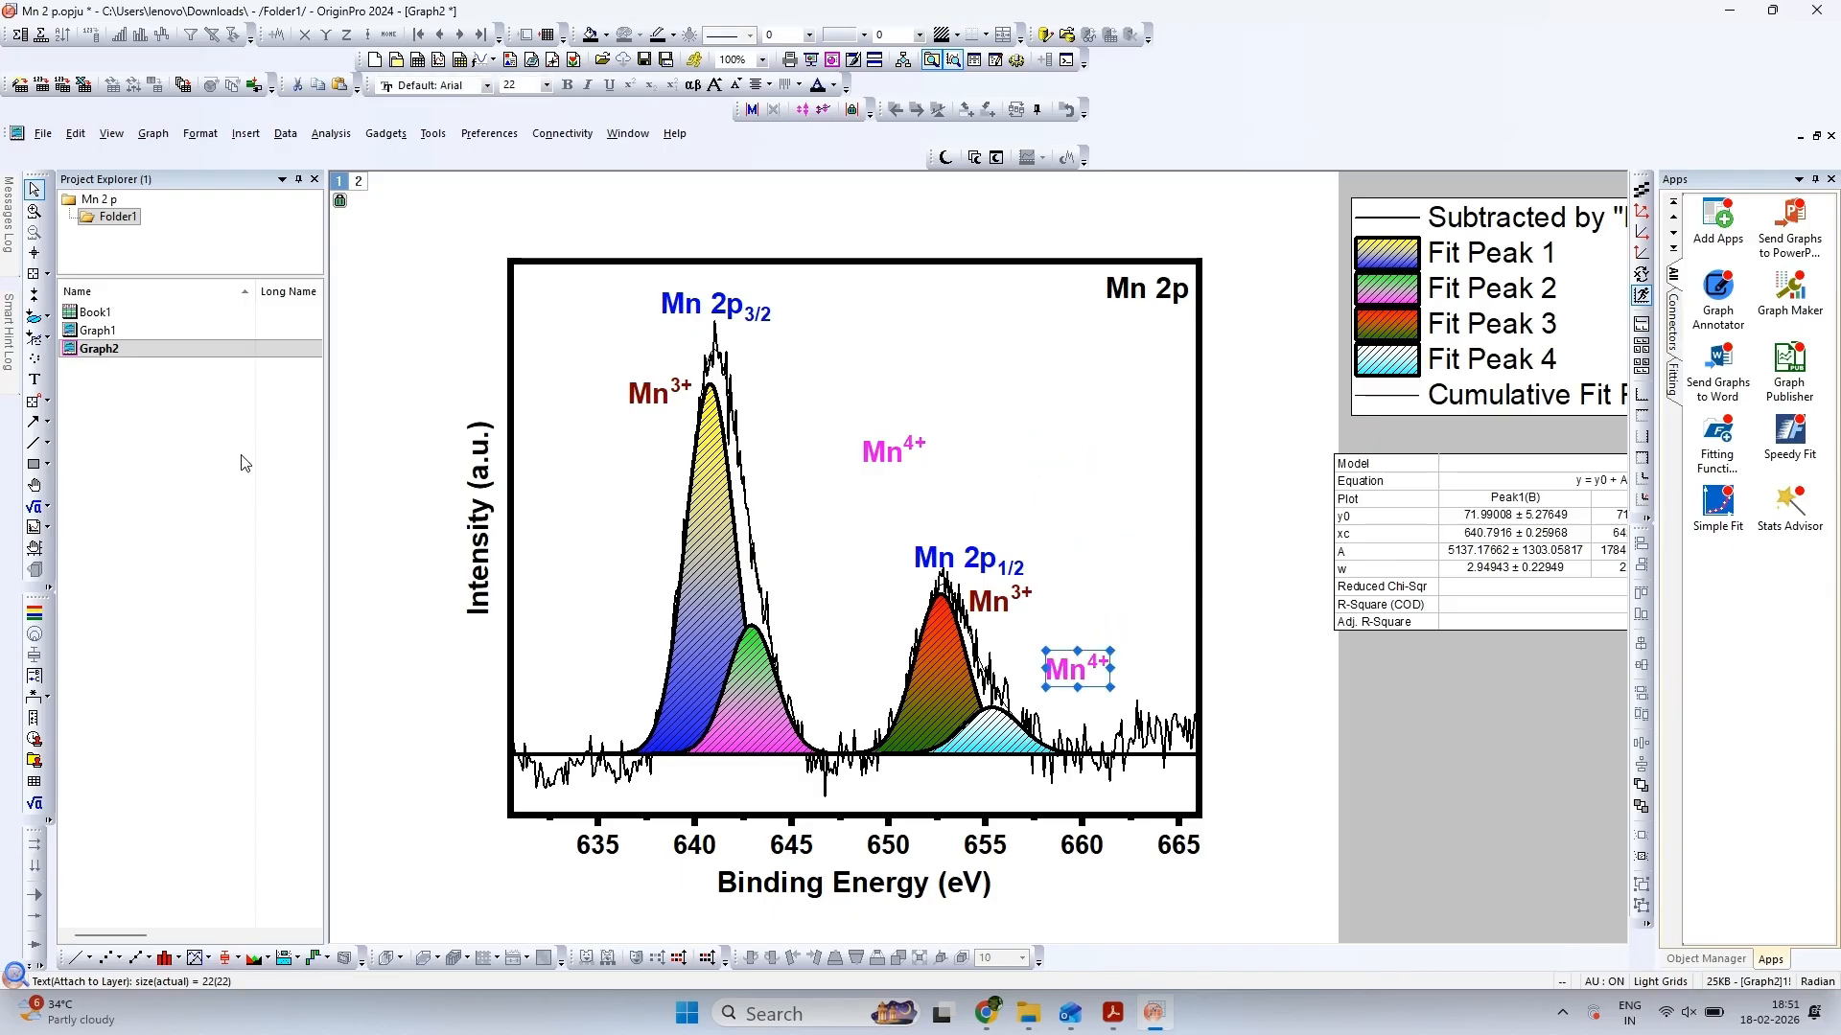